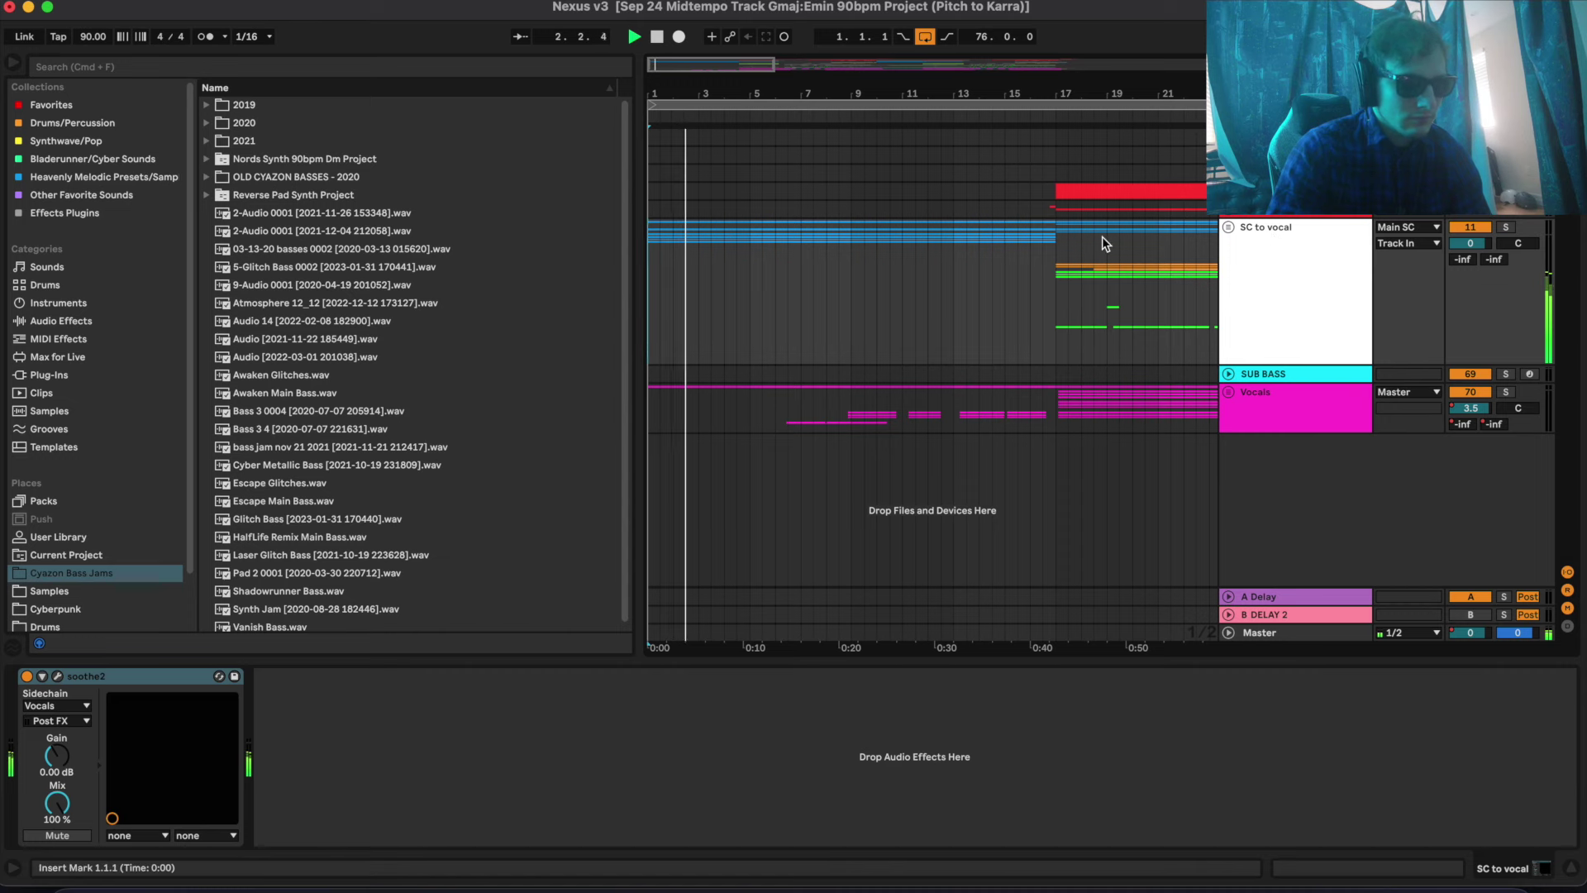
Unfold the SC to vocal and MELODICS groups and hide the Detail View
left_click(1229, 227)
scroll(976, 343, "down", 2)
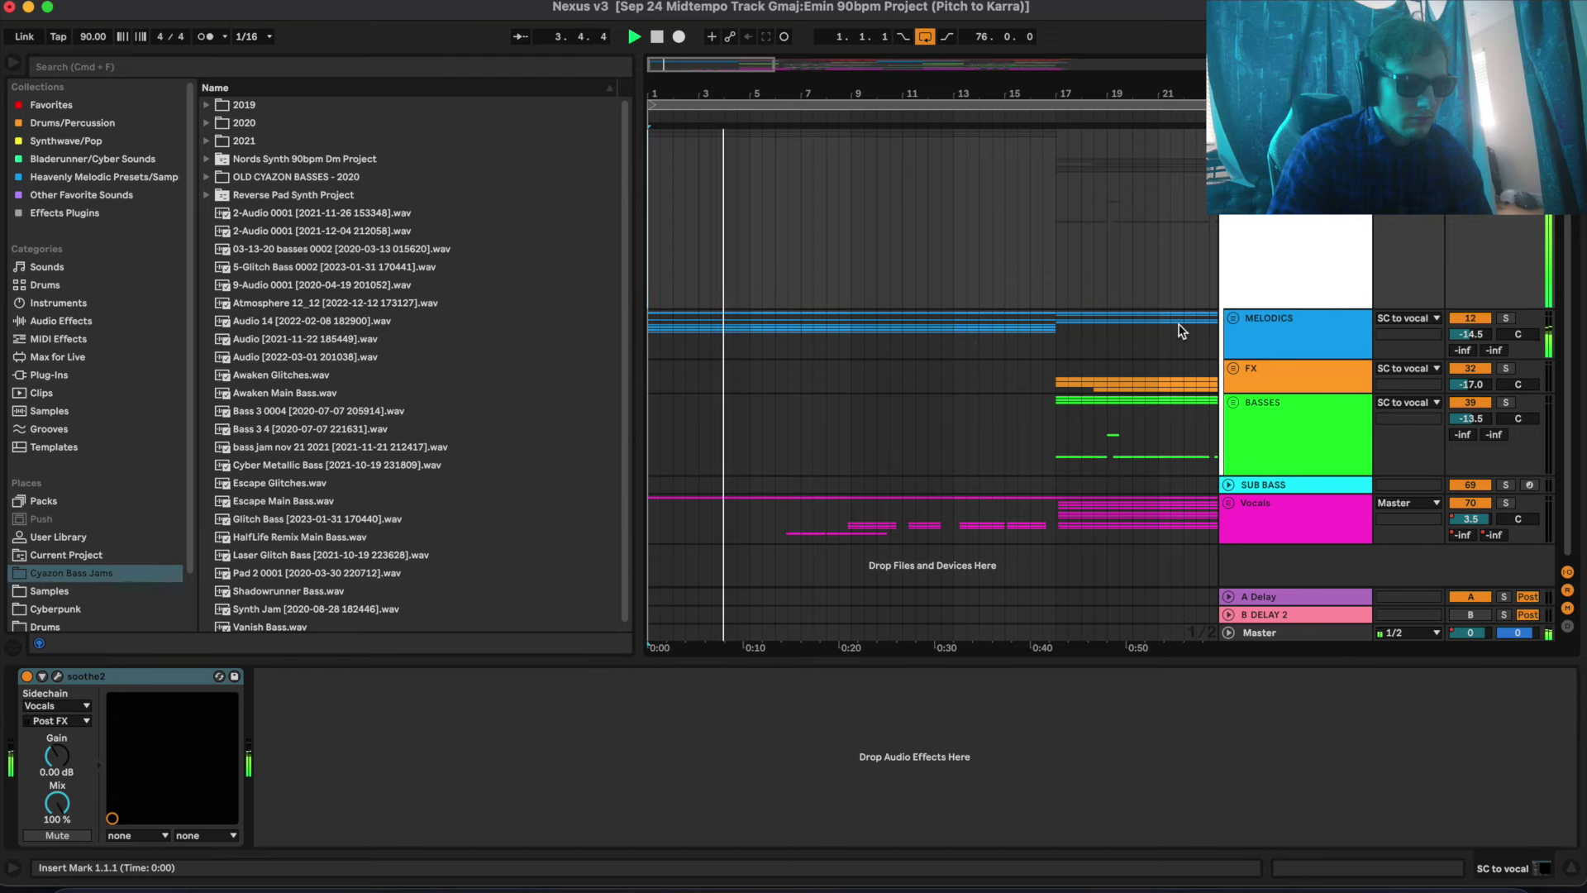
left_click(1228, 319)
scroll(1228, 319, "down", 3)
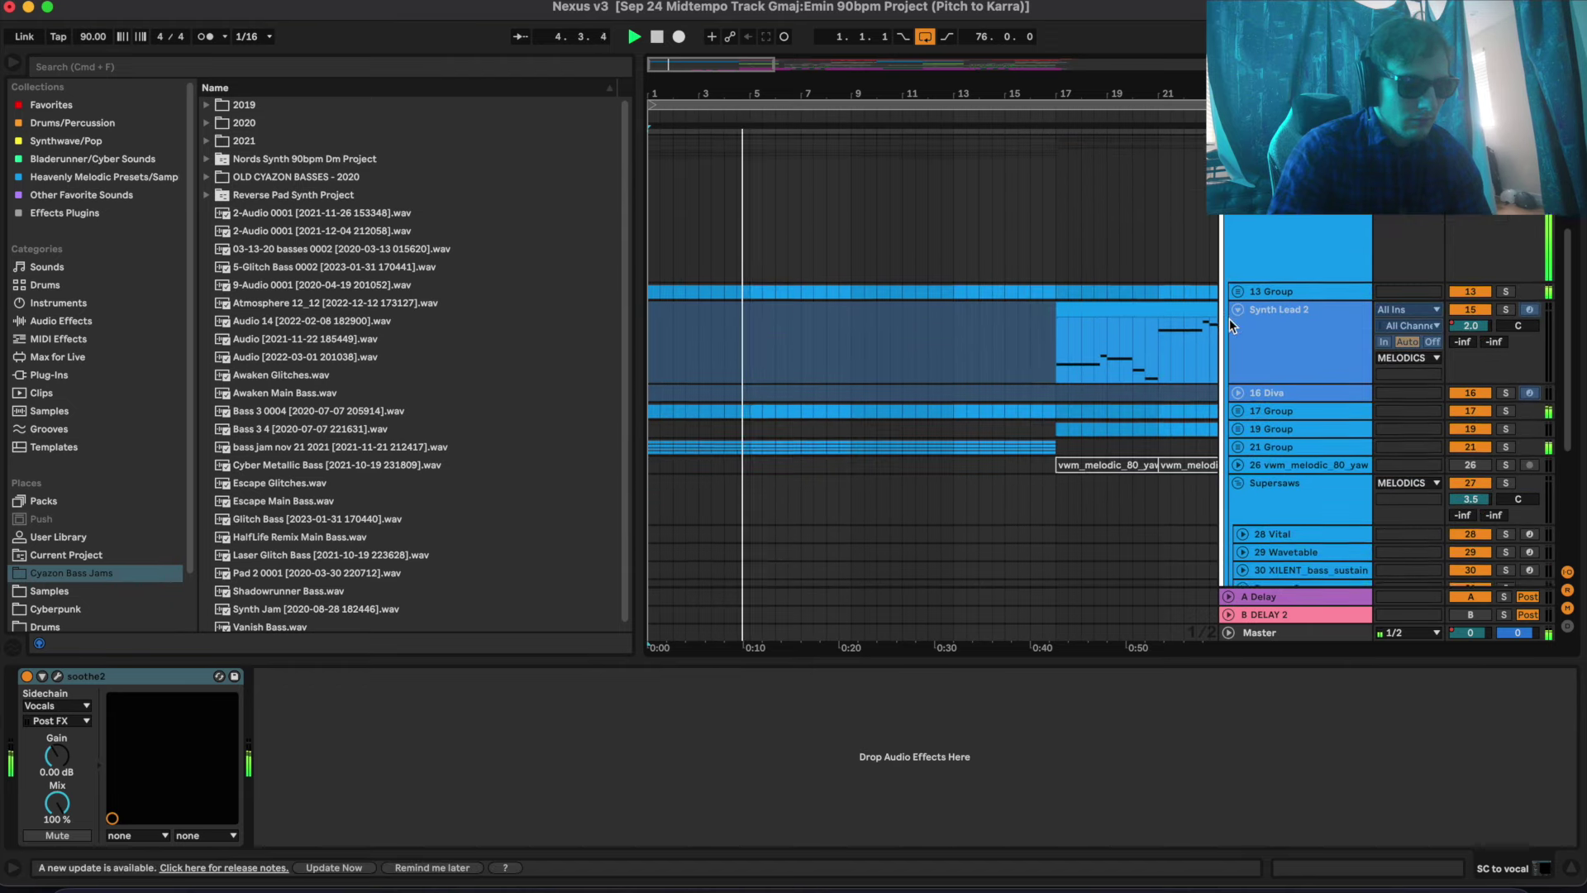
key("super+alt+l")
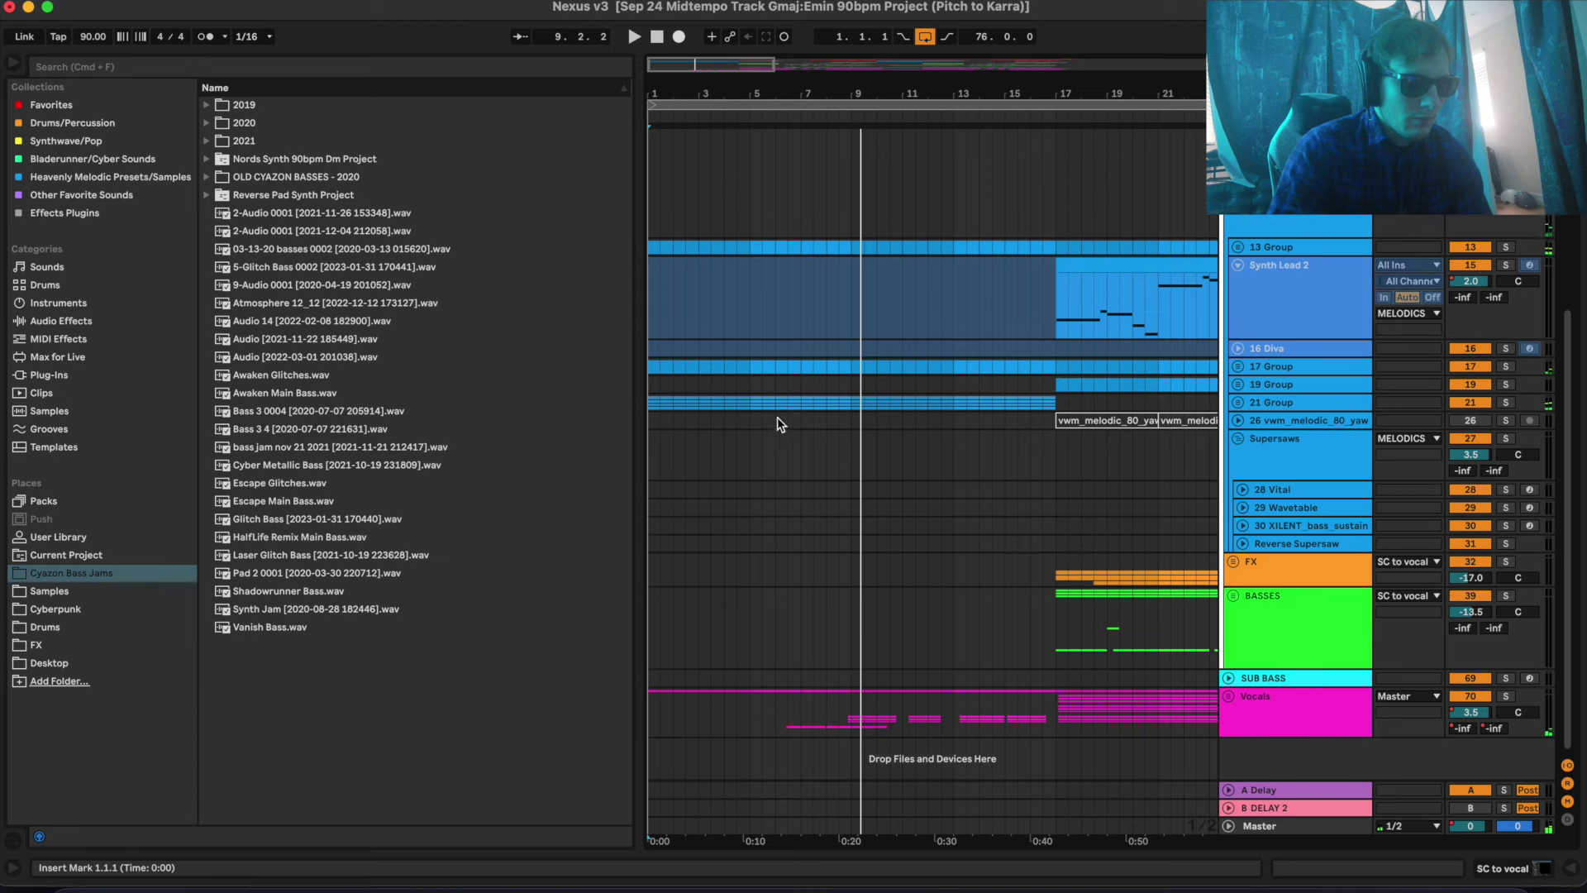
Unfold 13 Group and Synth Lead 1, zoom into the first bars, and play Synth Lead 1 soloed from the start
left_click(1242, 246)
left_click(1241, 311)
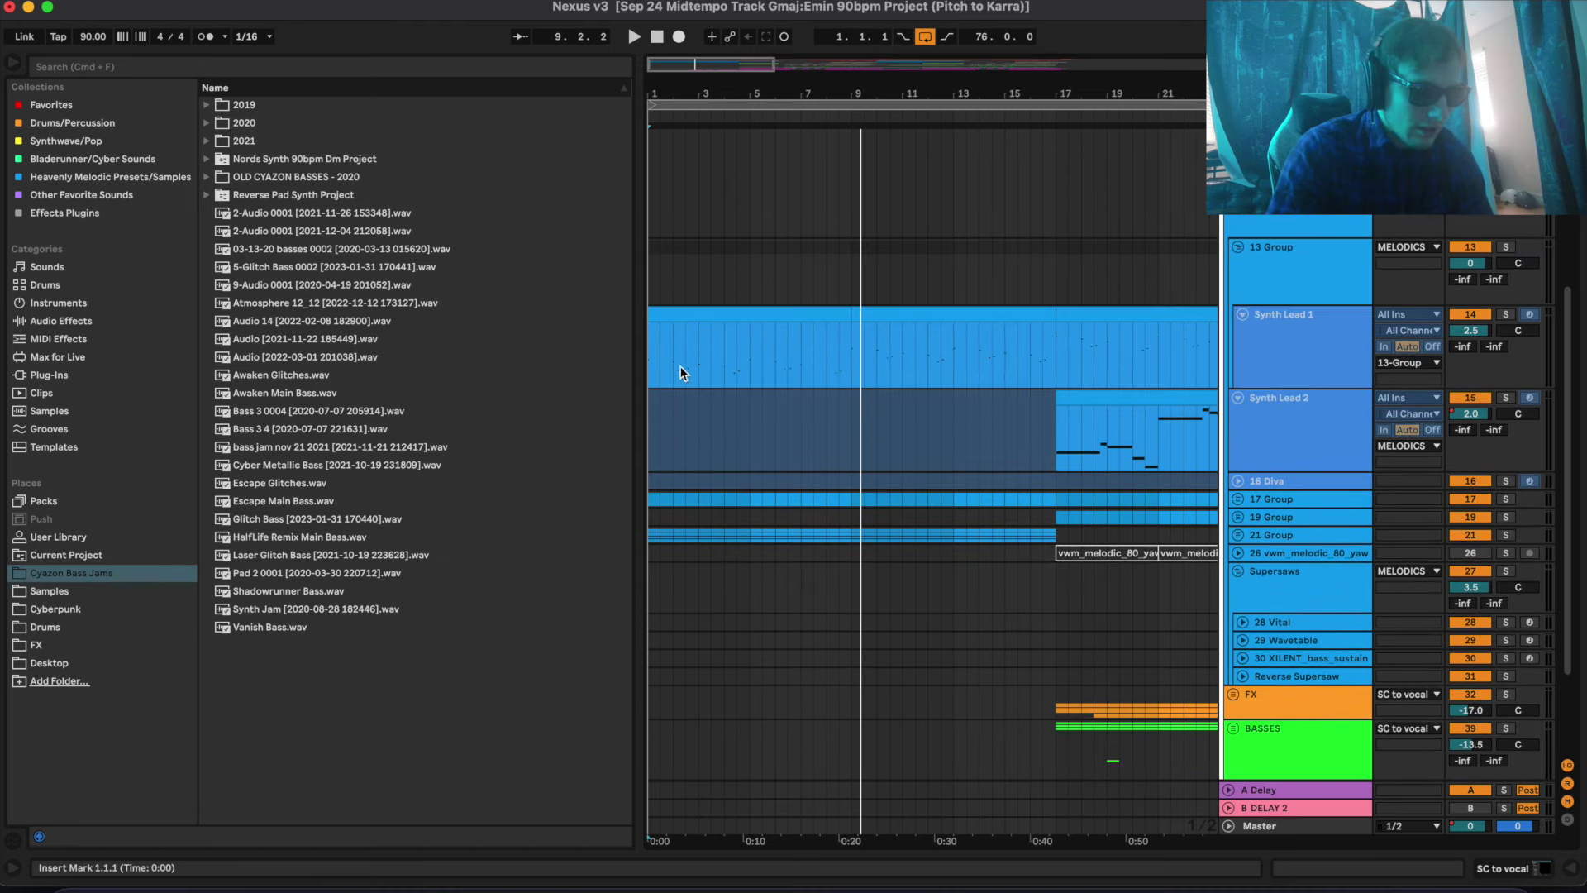
left_click(651, 369)
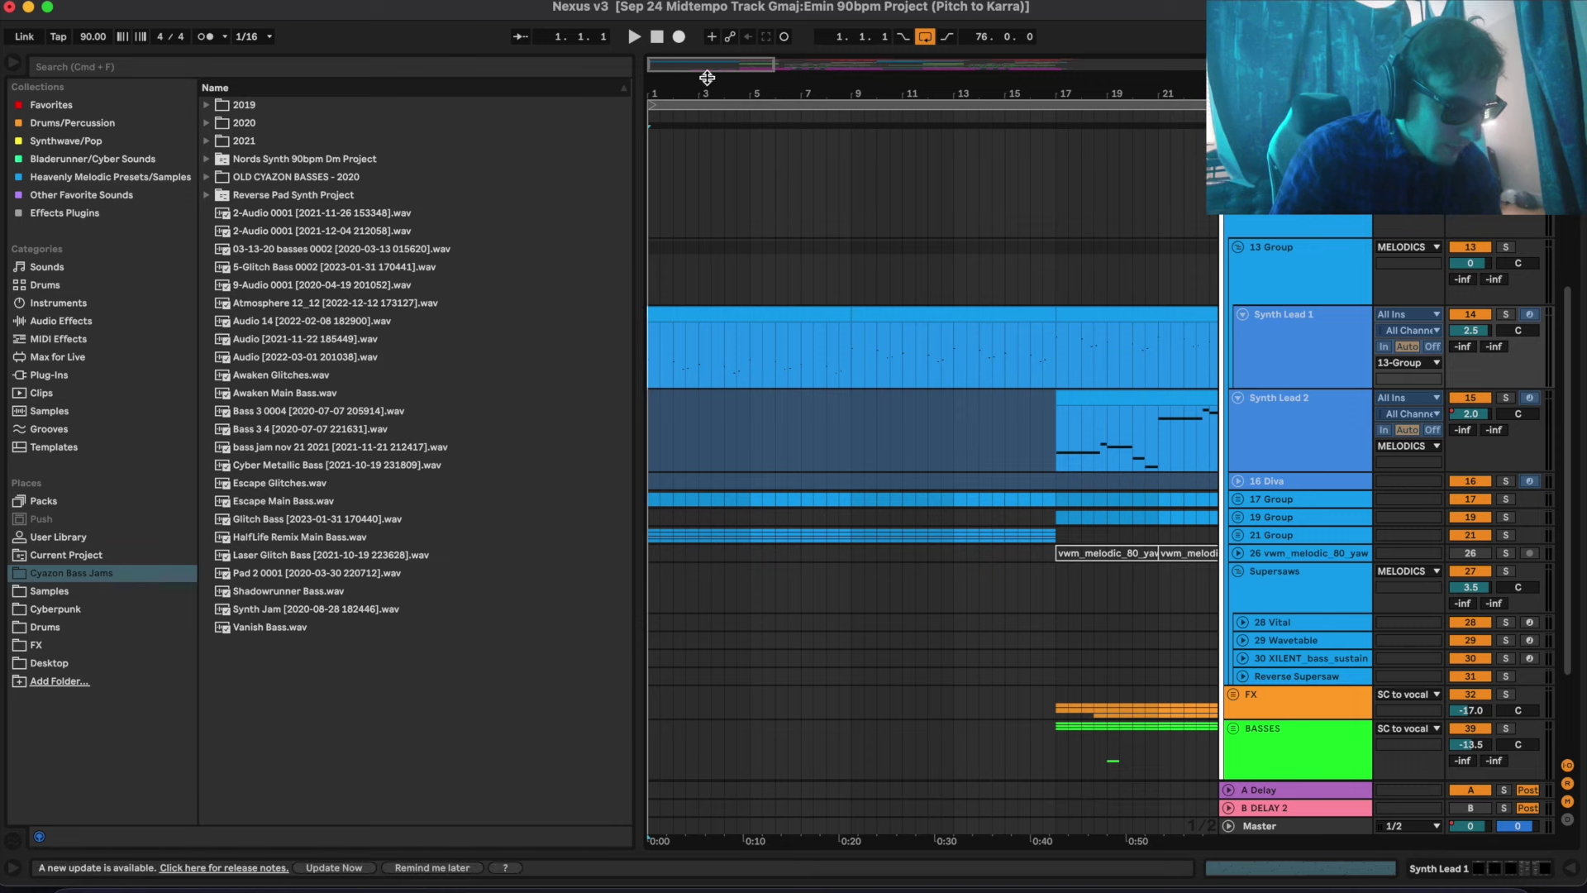
left_click_drag(707, 77, 691, 325)
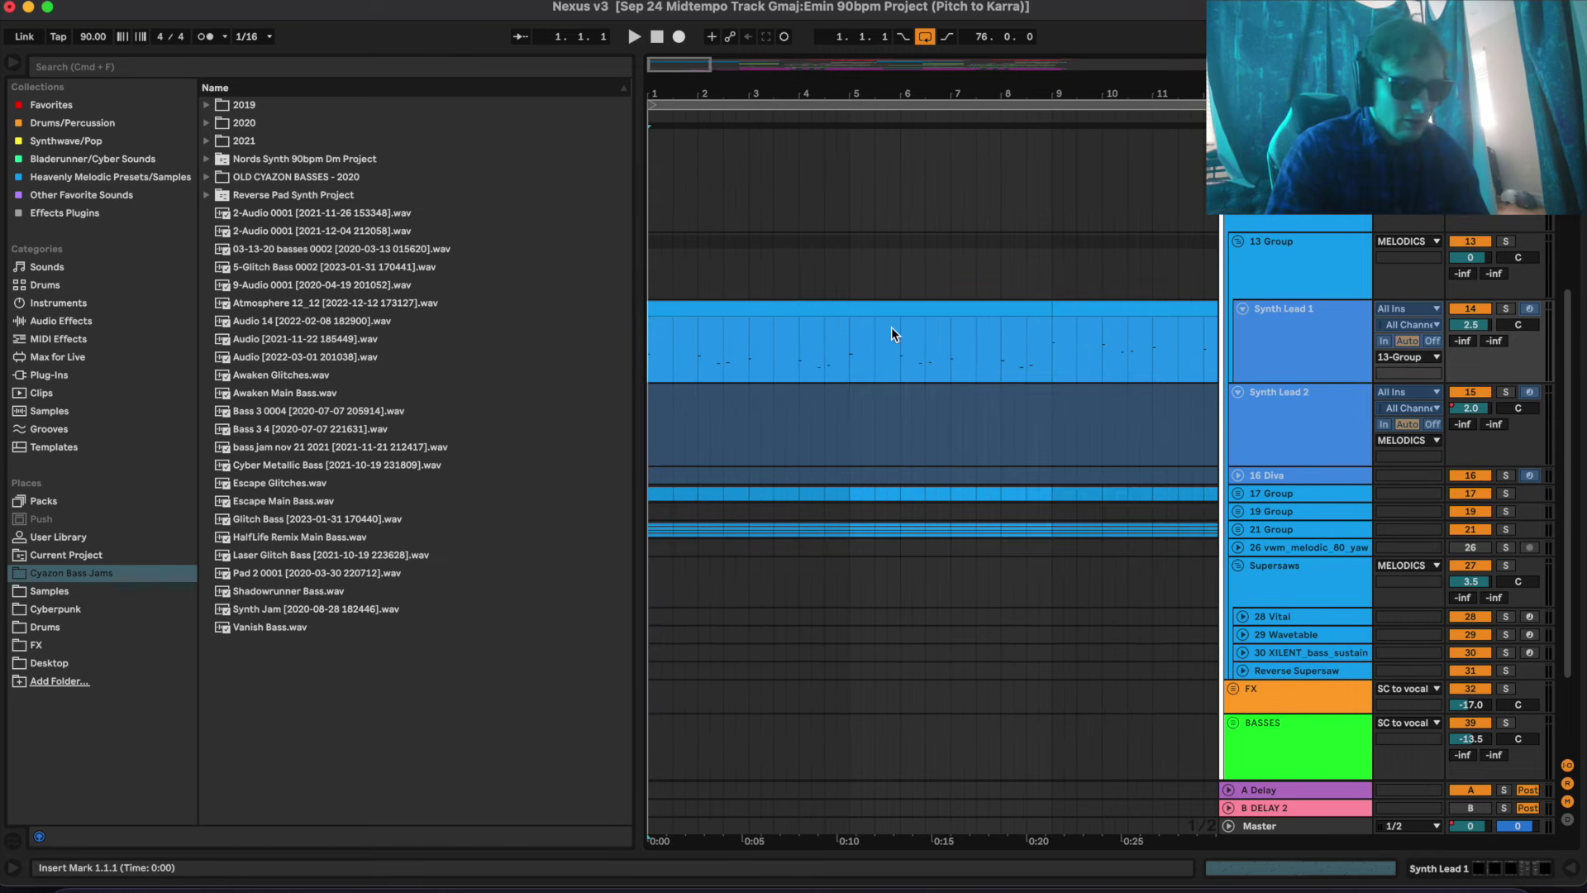
left_click(1505, 309)
key("space")
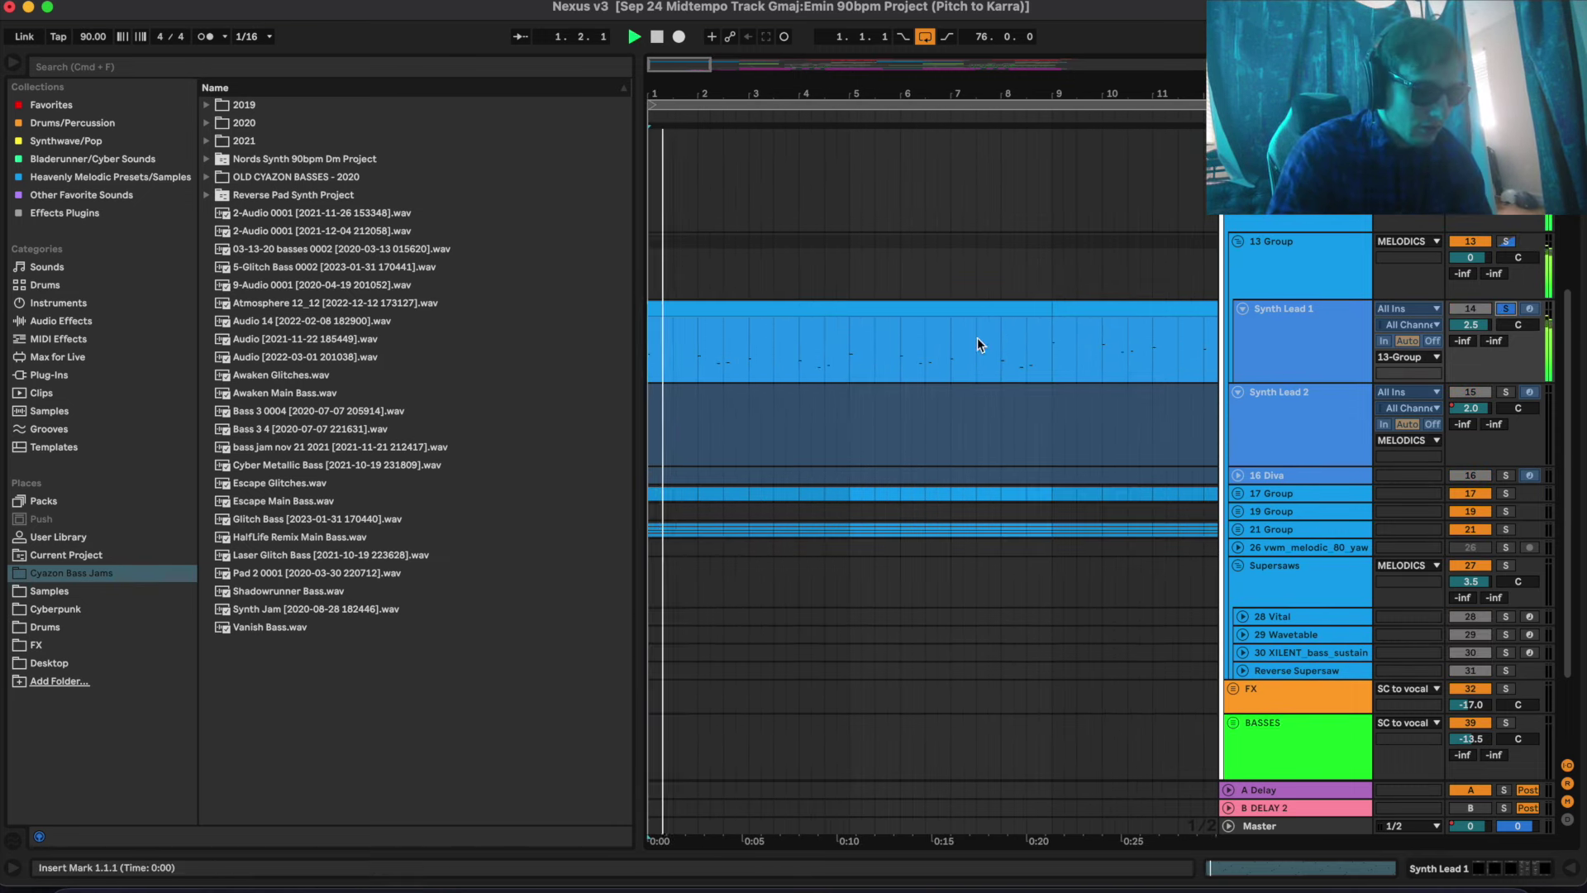
left_click(1286, 332)
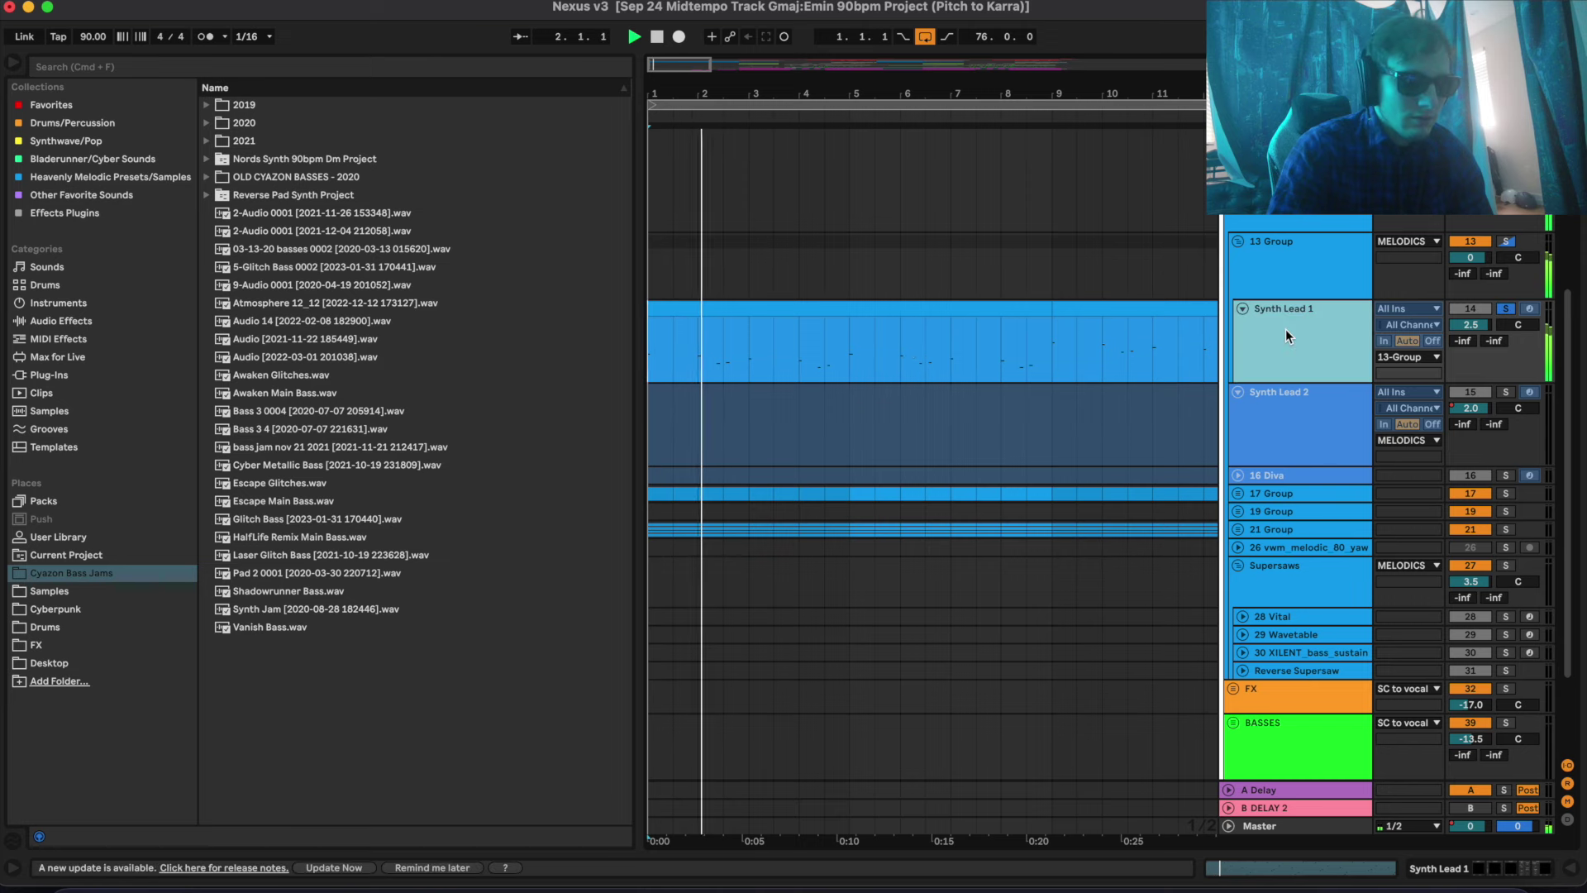
Unfreeze Synth Lead 1, show its device chain and stop playback
right_click(1286, 329)
left_click(1267, 329)
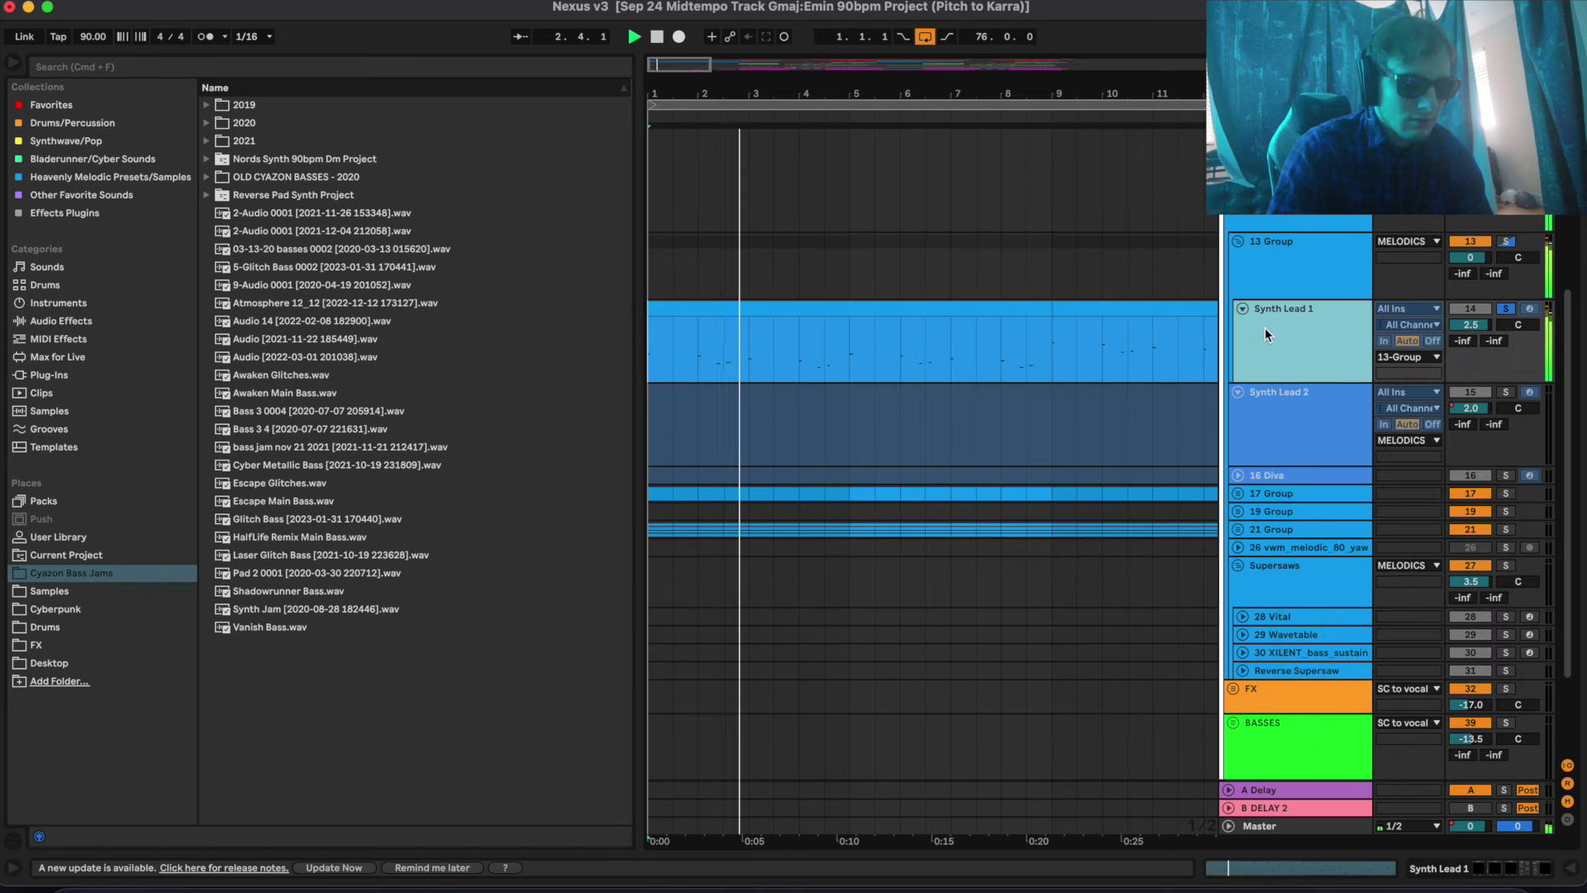
right_click(1268, 329)
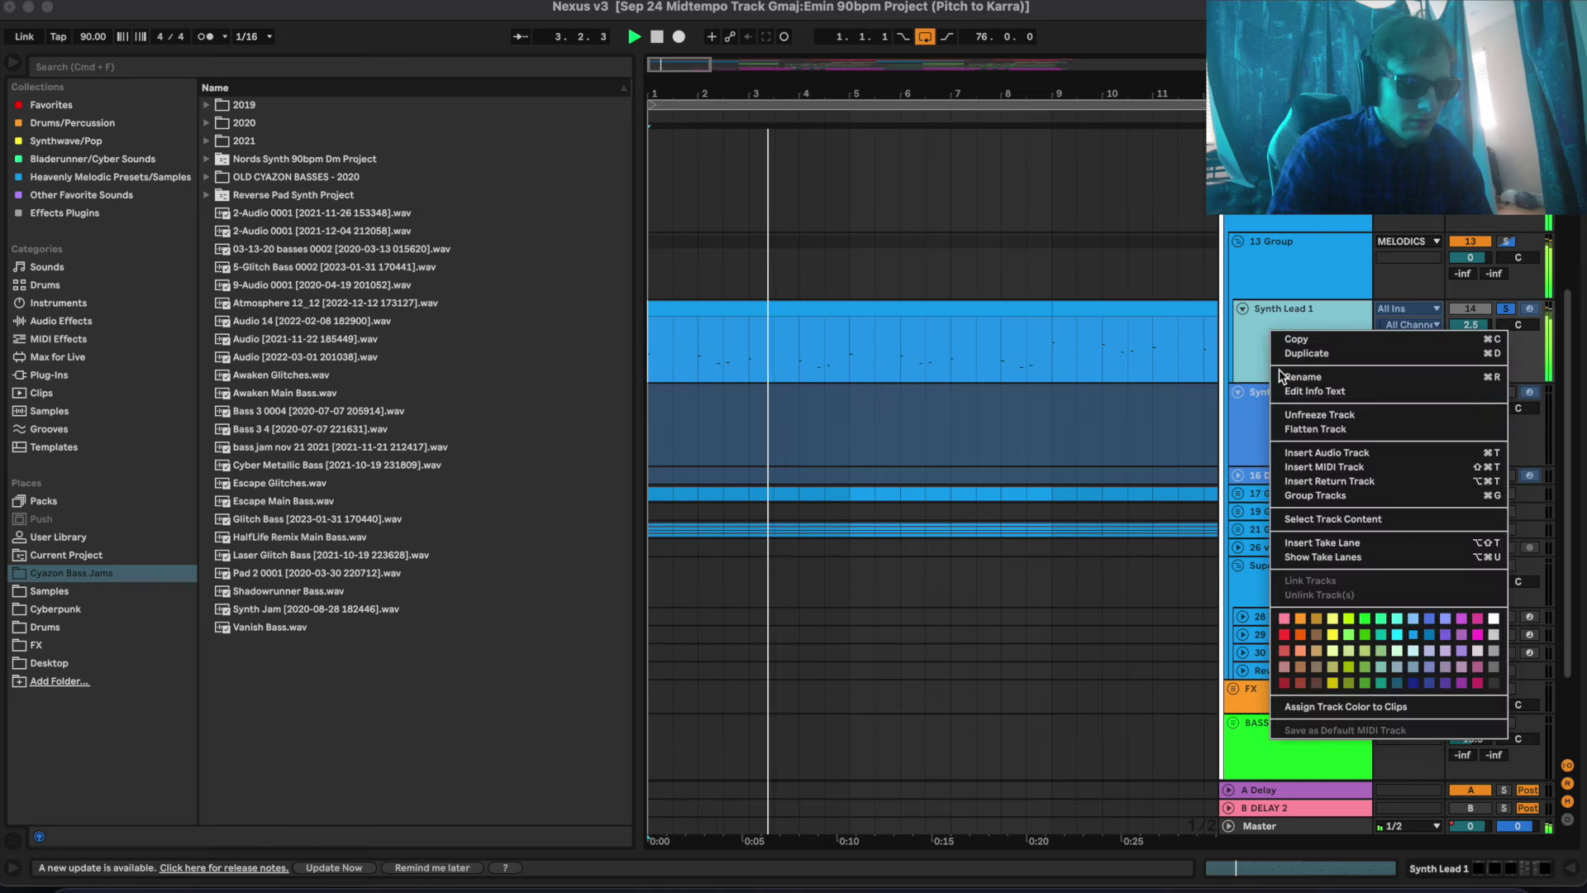
left_click(1299, 415)
double_click(1302, 351)
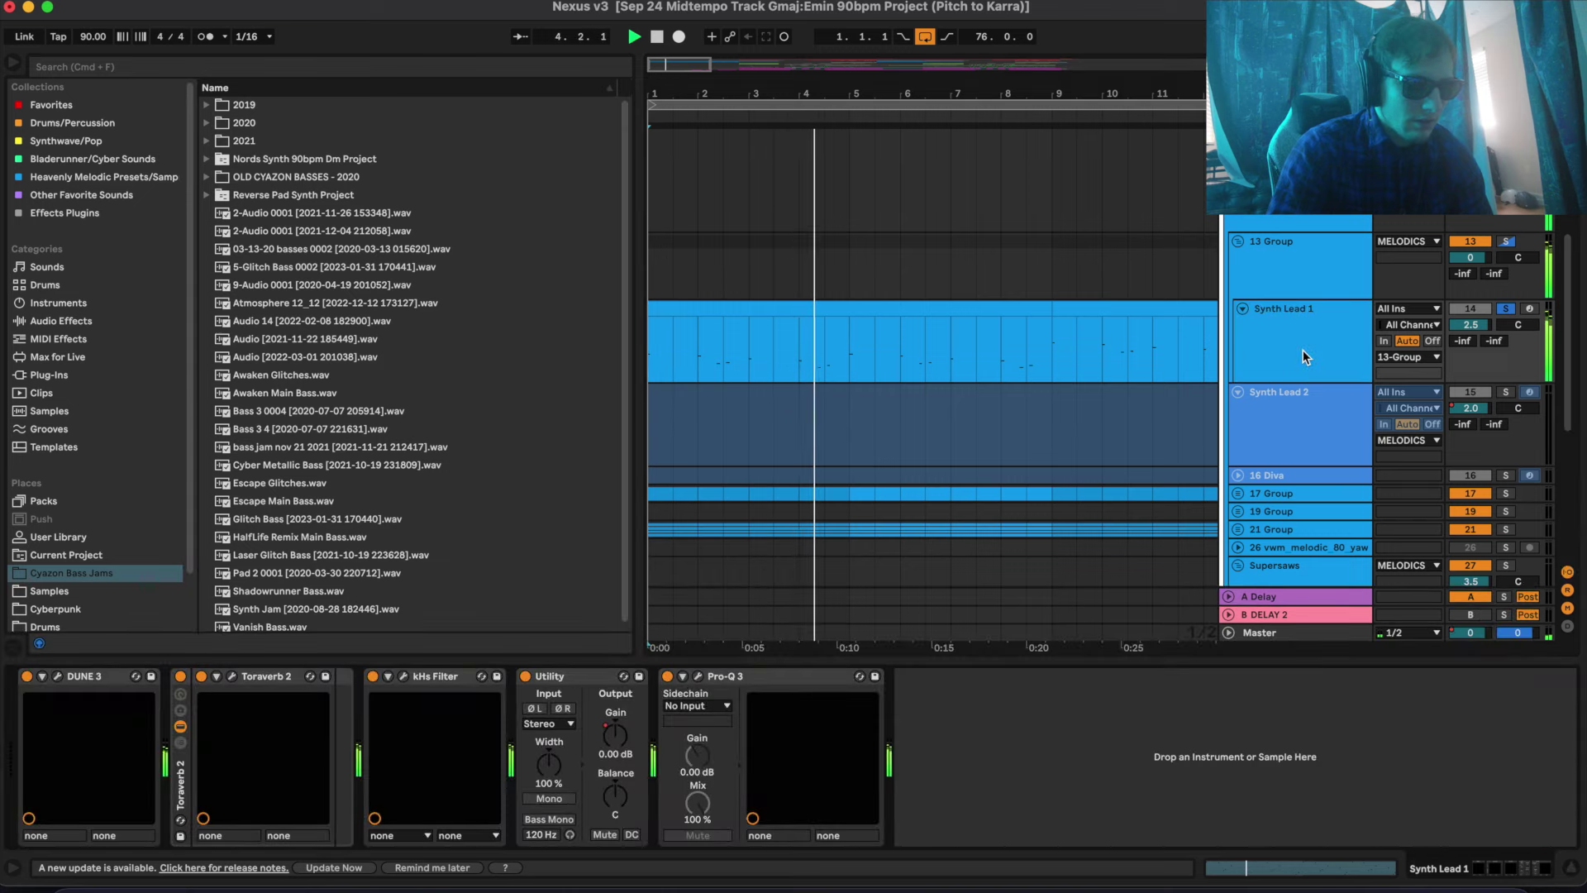
key("space")
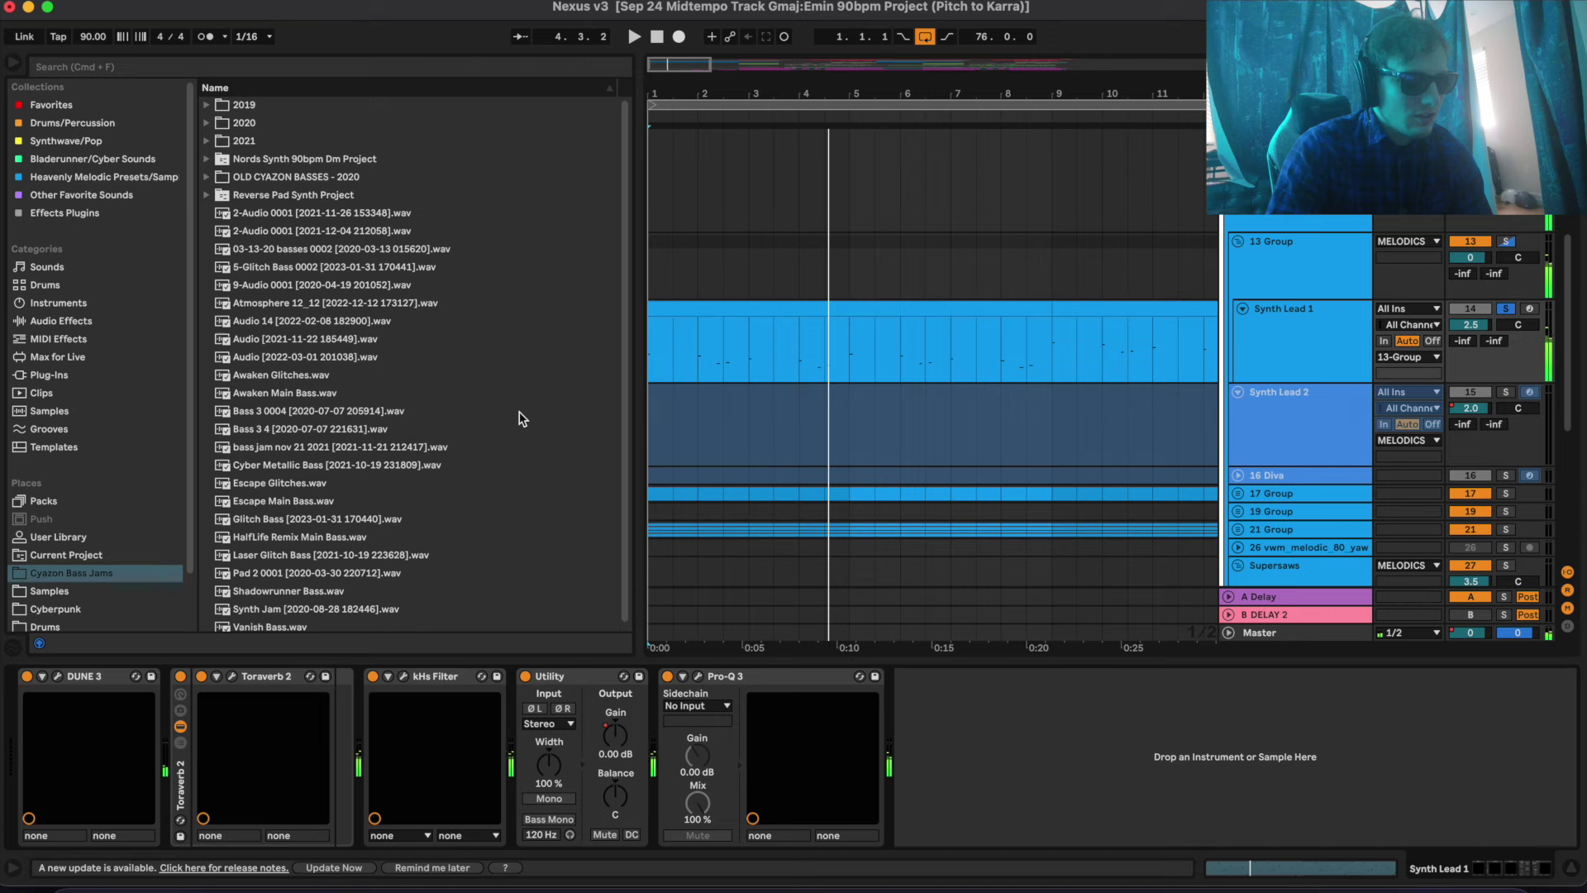
Inspect the DUNE 3 synth and Toraverb 2 reverb windows on Synth Lead 1
left_click(57, 676)
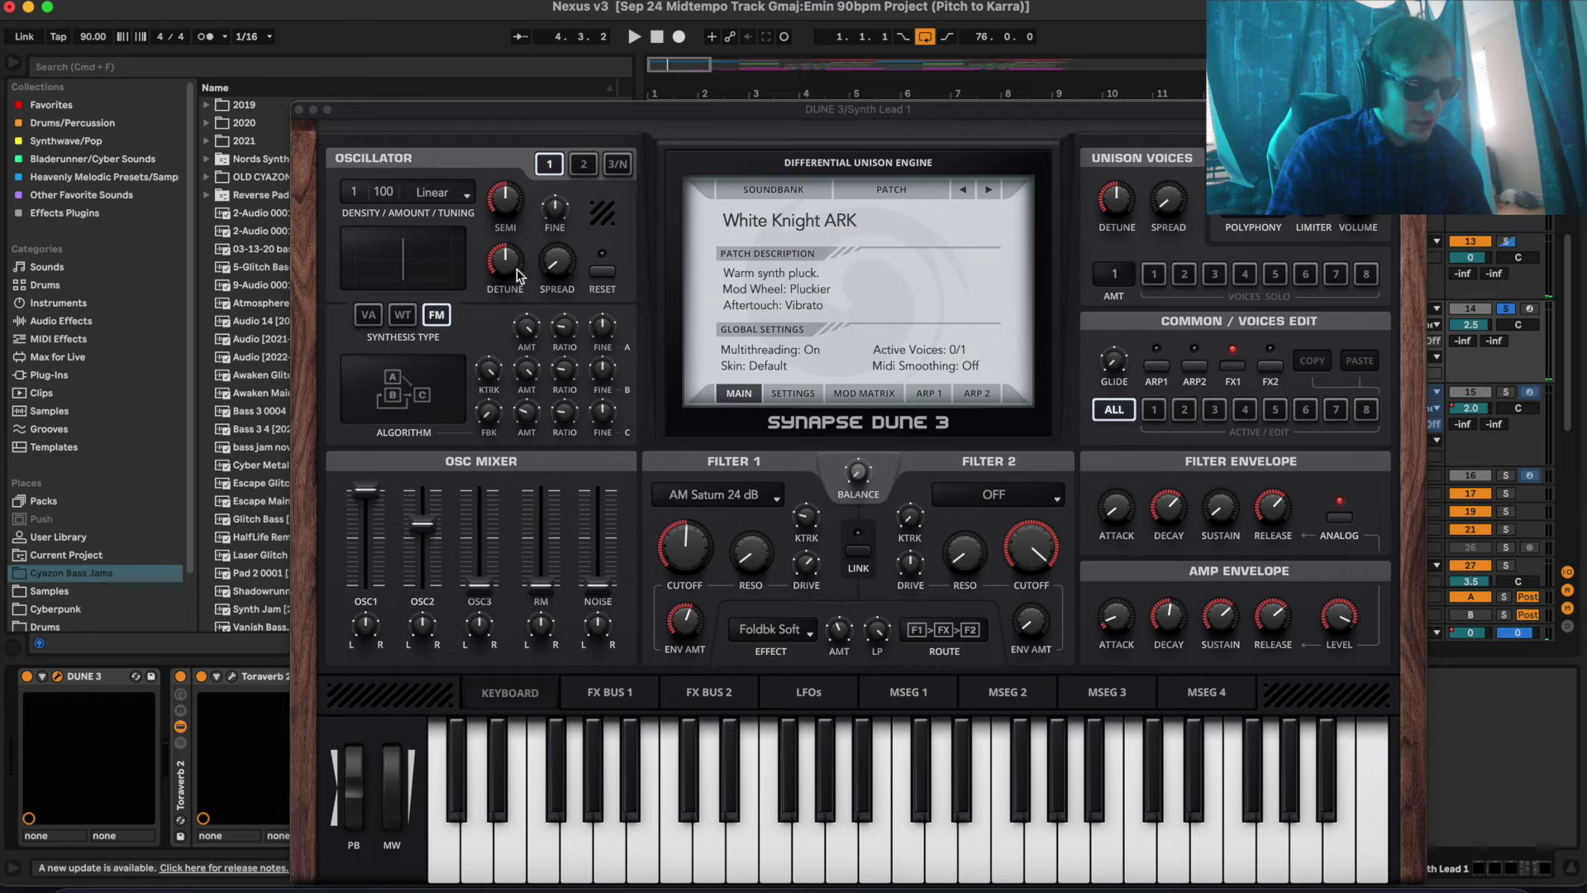
left_click(59, 678)
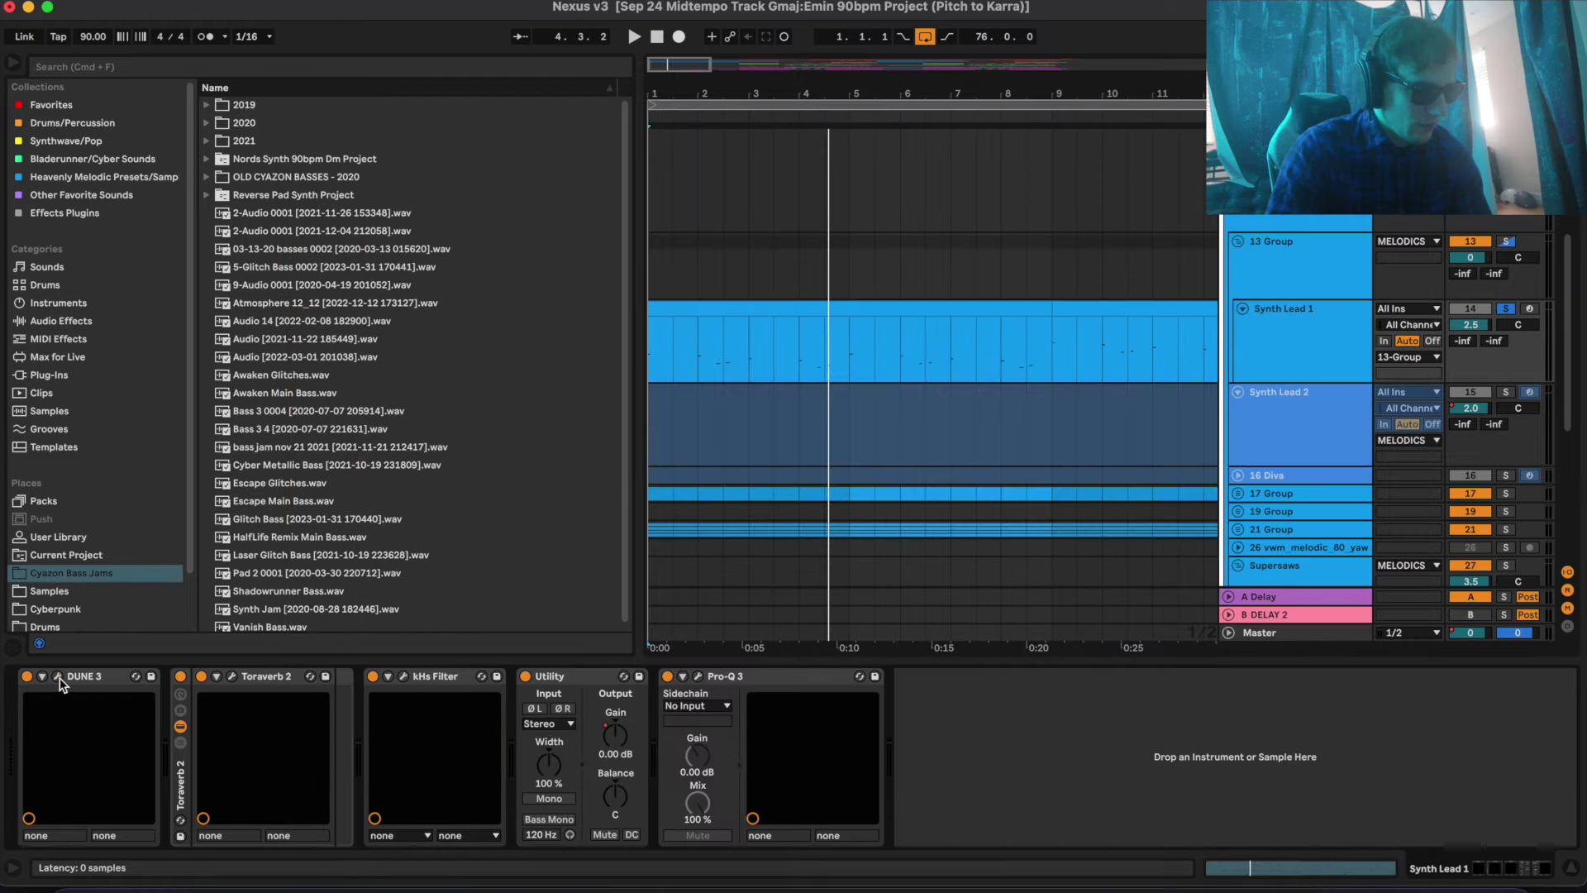
left_click(233, 677)
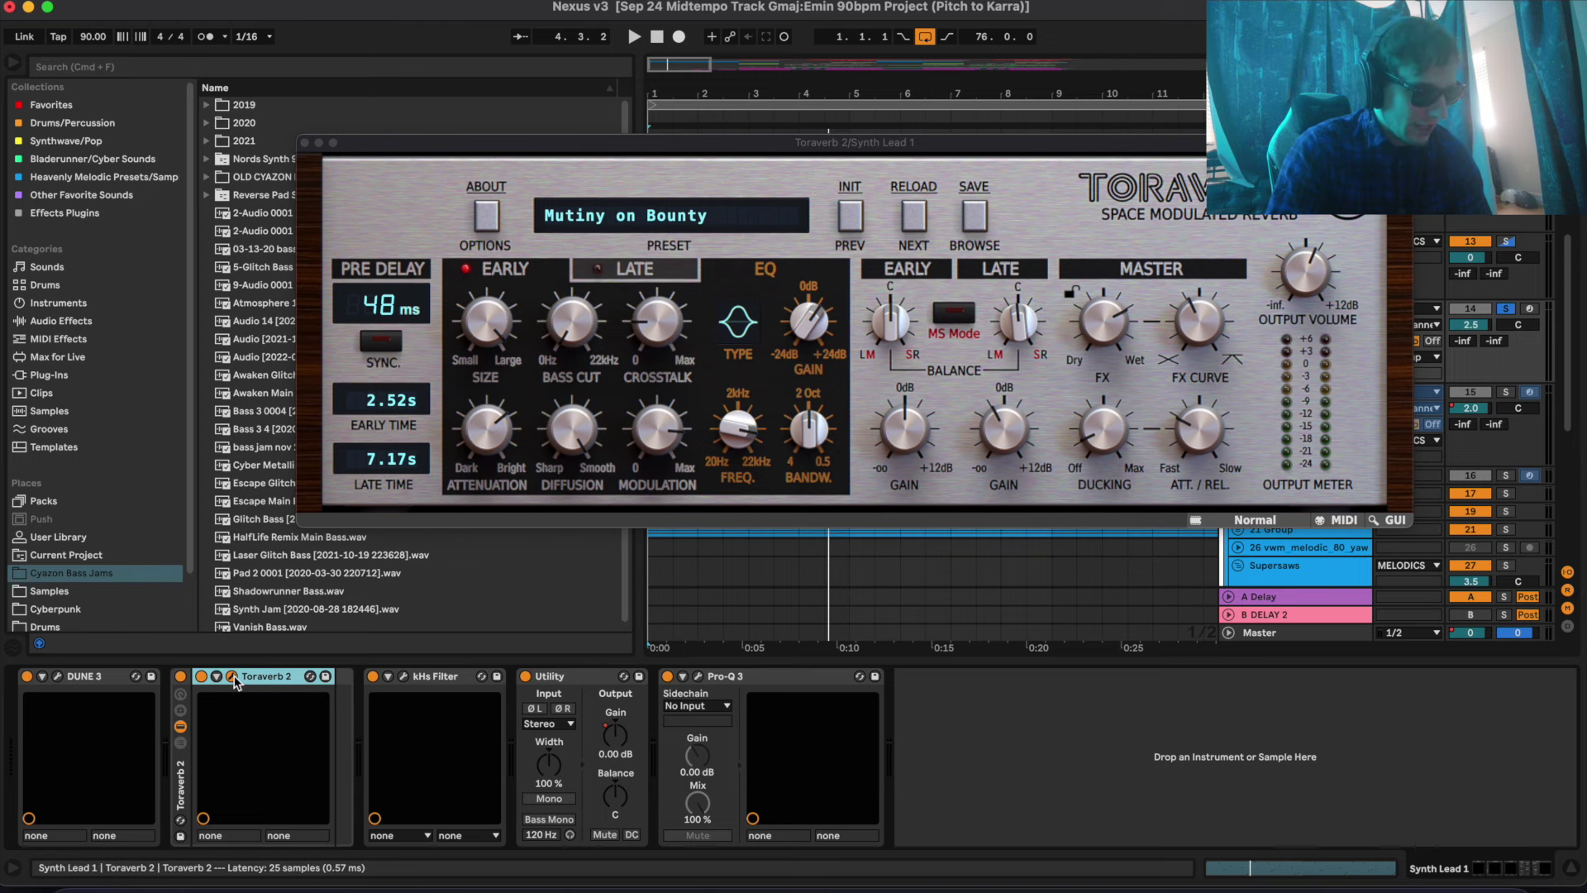
left_click(234, 677)
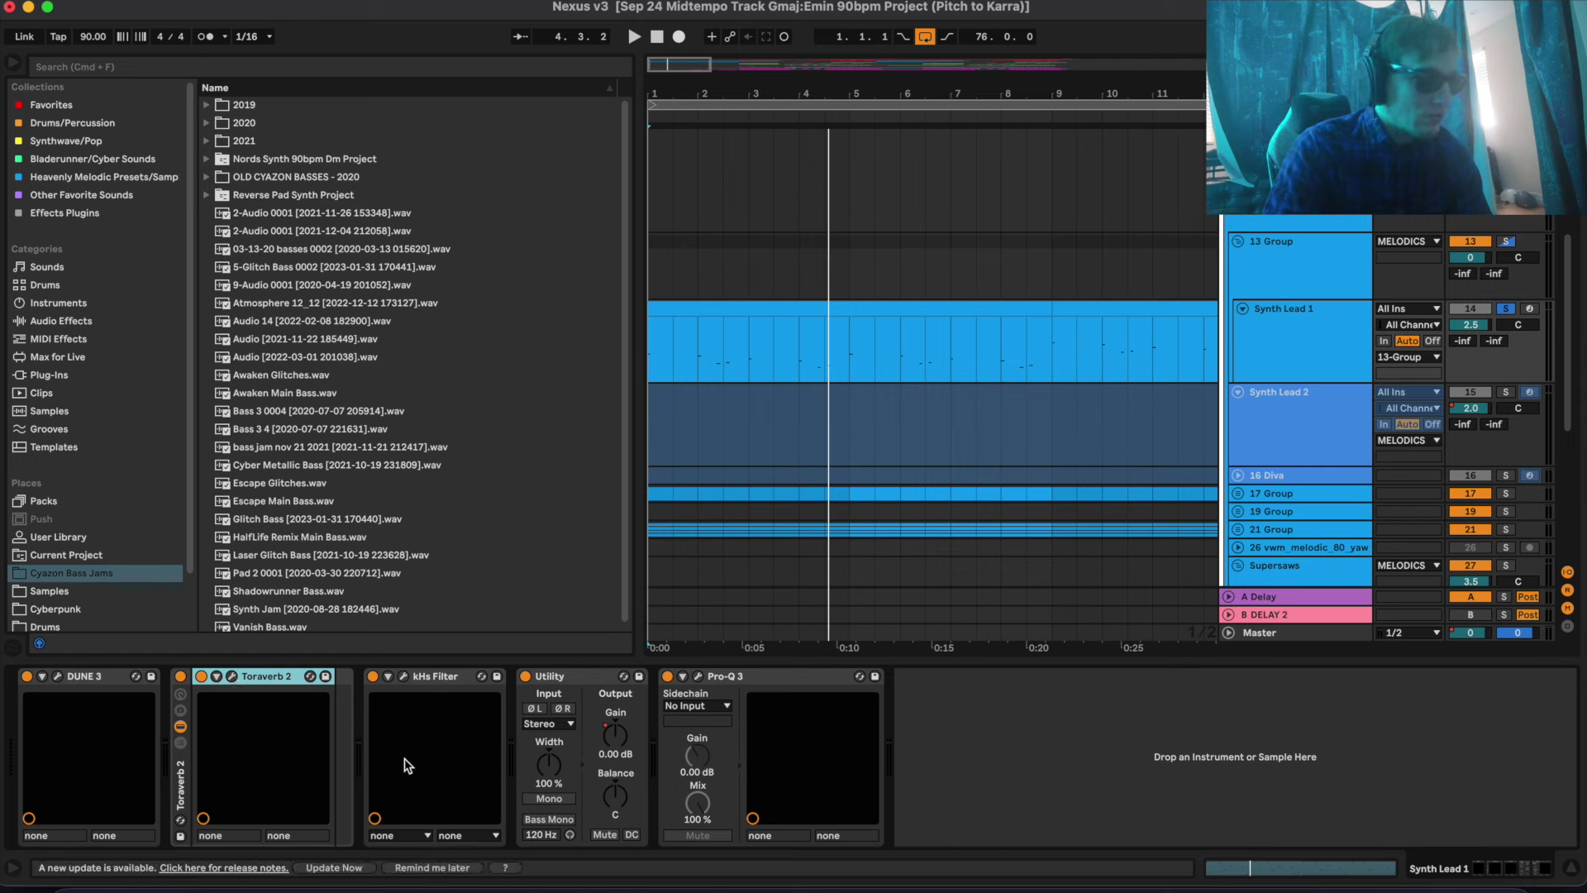
With the kHs Filter window open, zoom out to bars 1–33 and play from bar 17
left_click(404, 676)
key("space")
key("space")
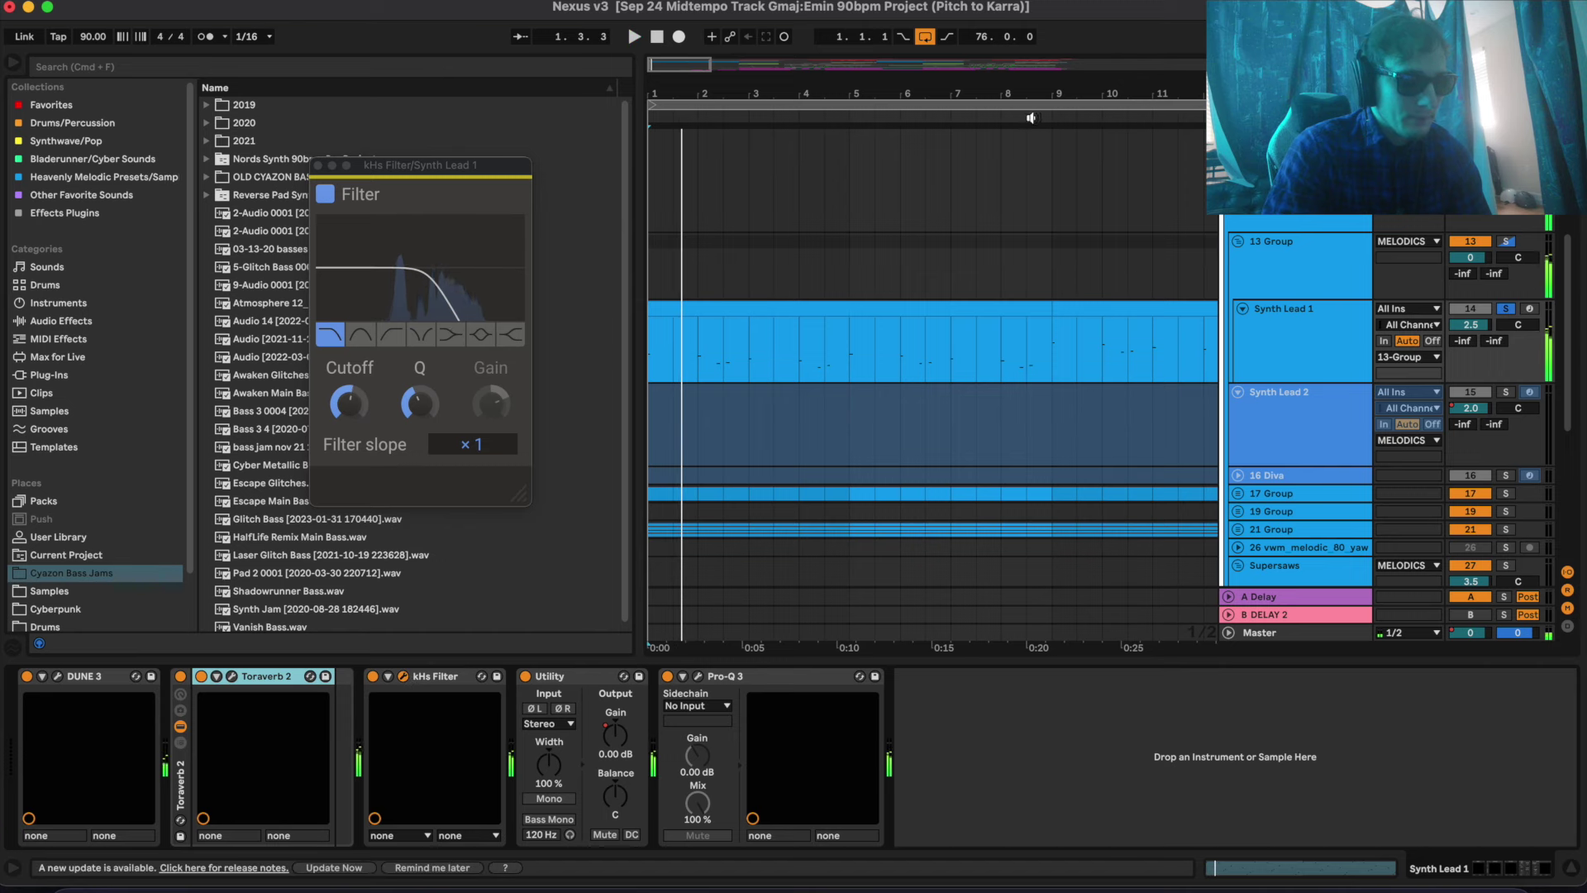
key("minus")
left_click(817, 356)
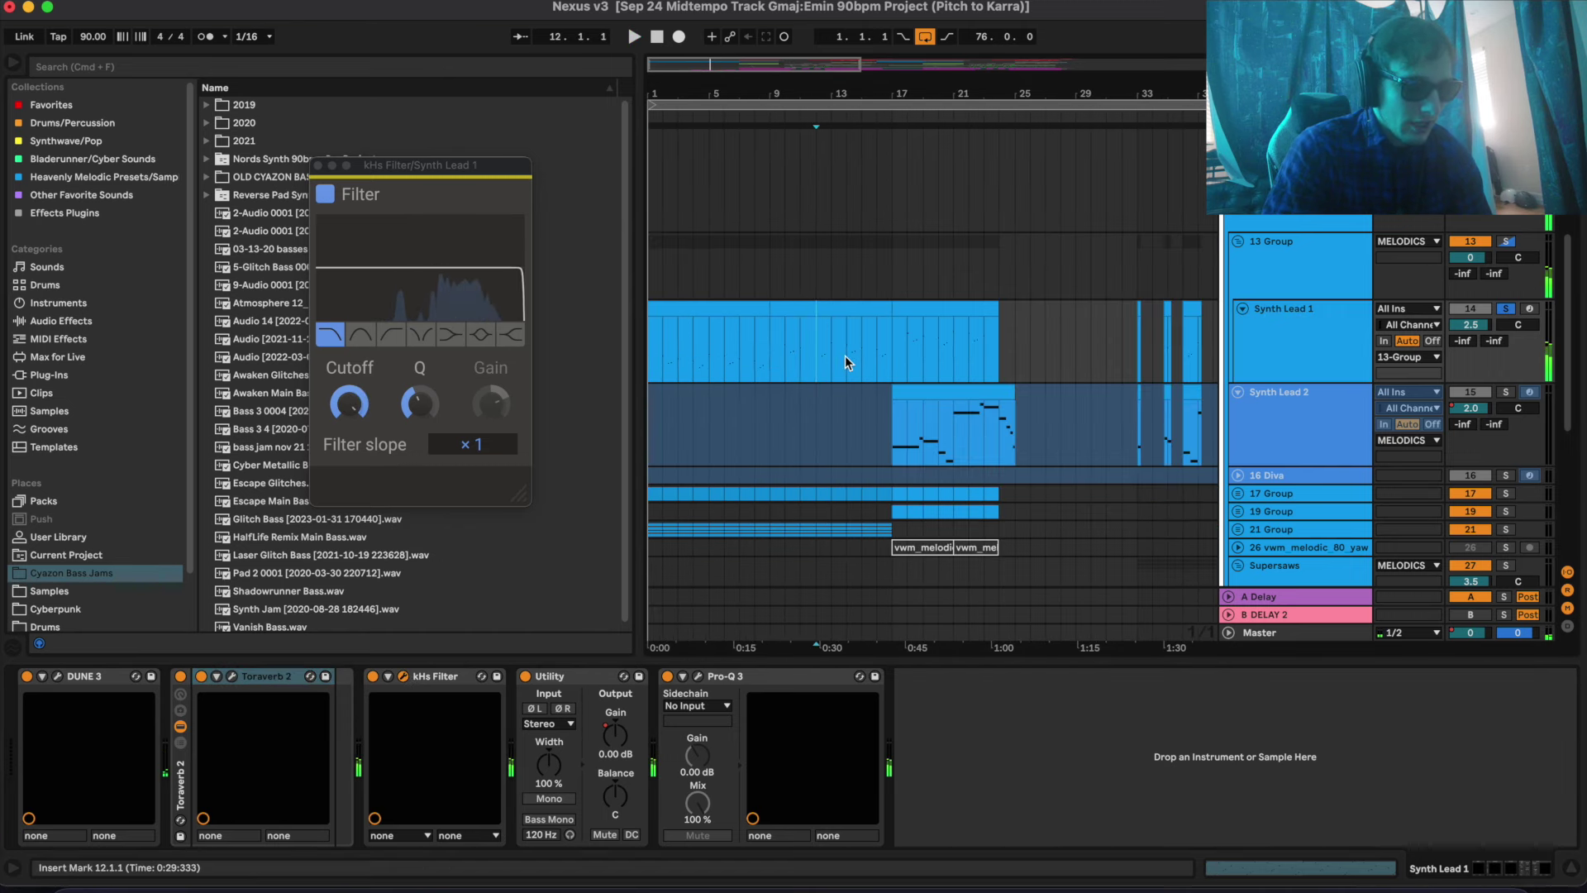
left_click(893, 371)
key("space")
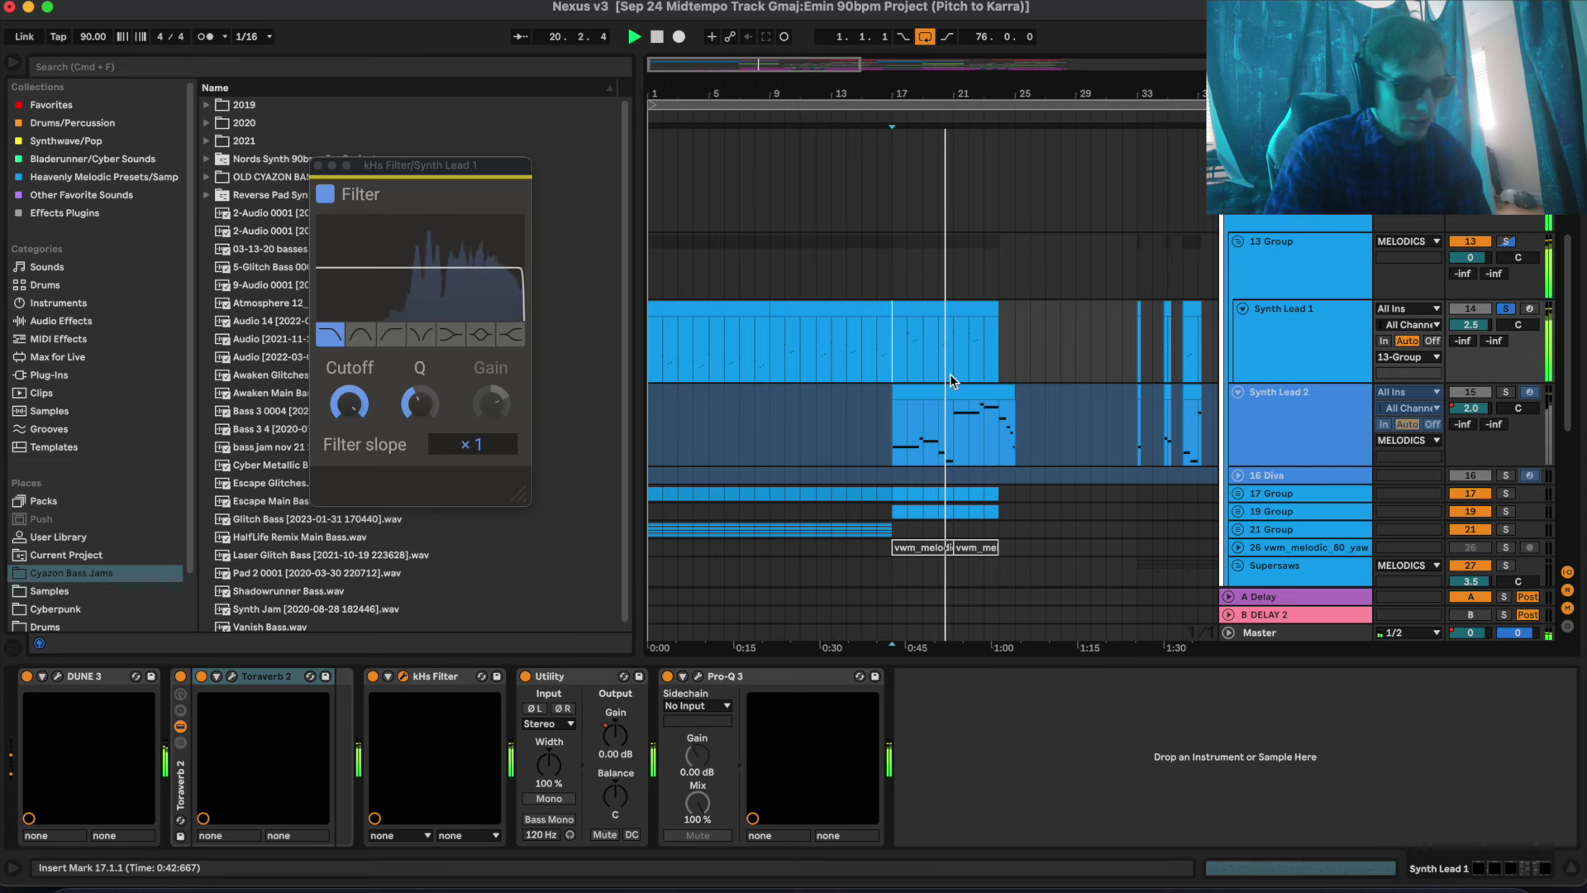
key("space")
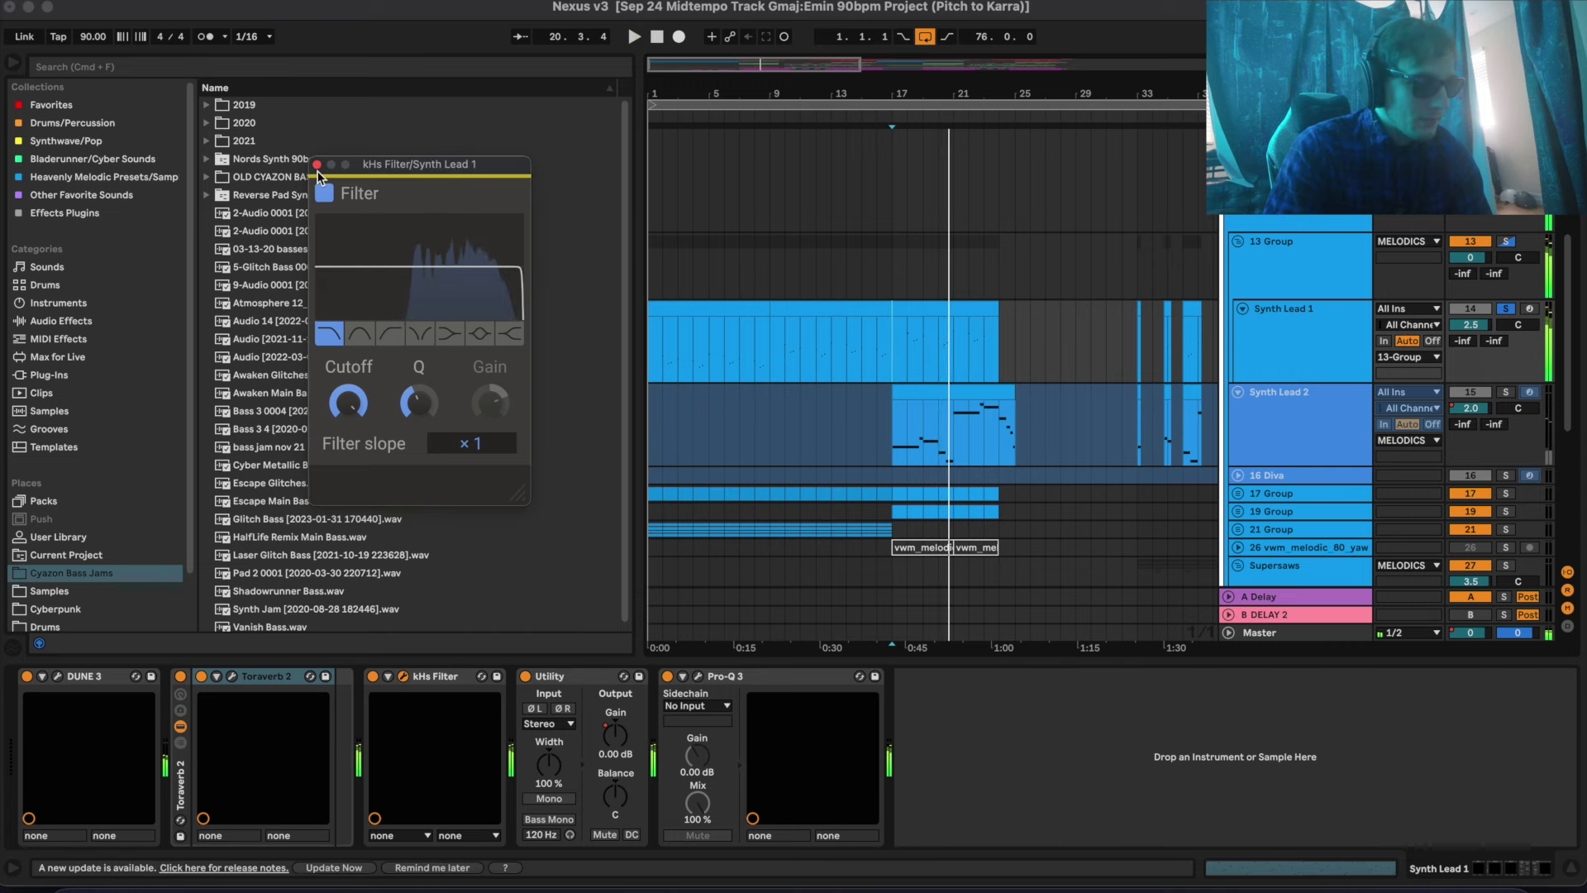
left_click(317, 165)
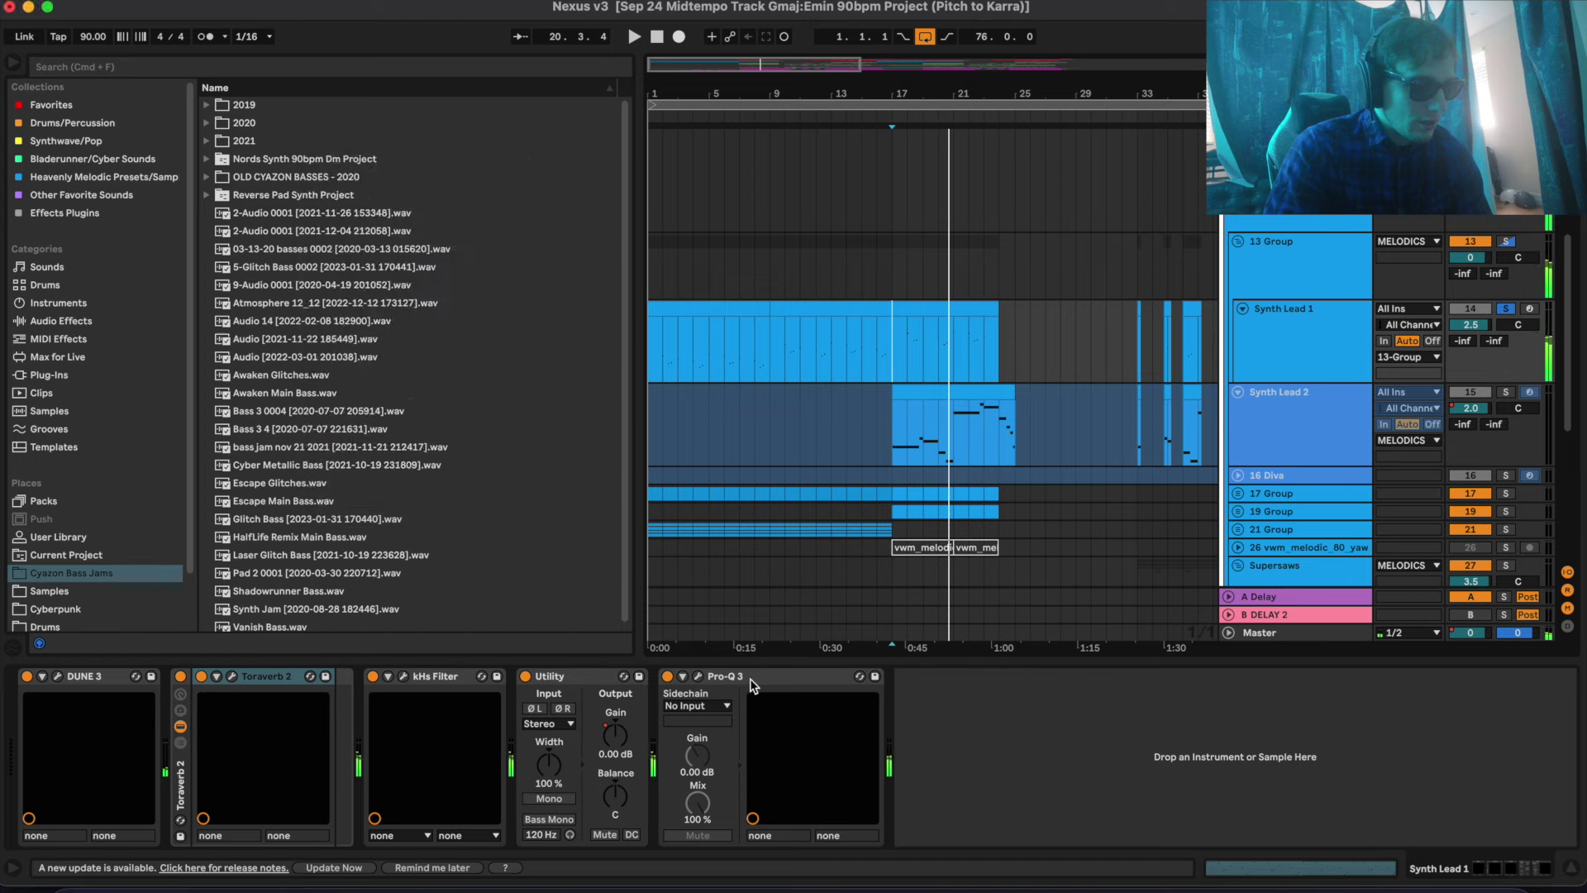
Check the Pro-Q 3 EQ during playback, then reveal the Arp 1 track inside 17 Group
left_click(698, 676)
key("space")
key("space")
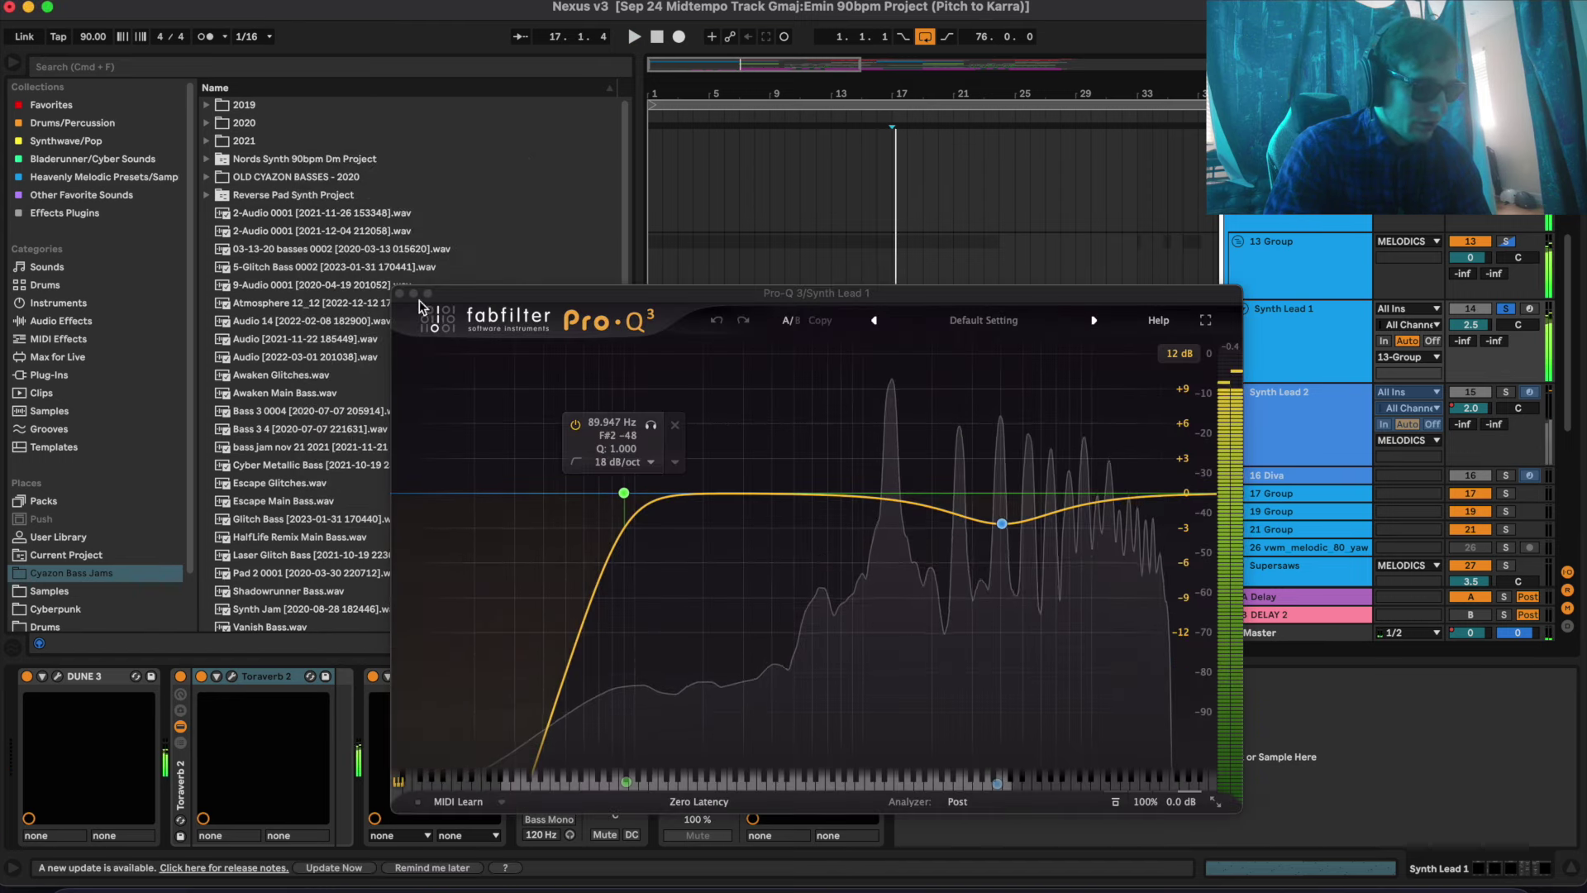
left_click(400, 294)
left_click_drag(399, 290, 1009, 463)
scroll(808, 418, "down", 5)
left_click_drag(805, 415, 1583, 311)
Solo and unfreeze Arp 1, then bypass its Toraverb 2 reverb
left_click(1507, 335)
key("space")
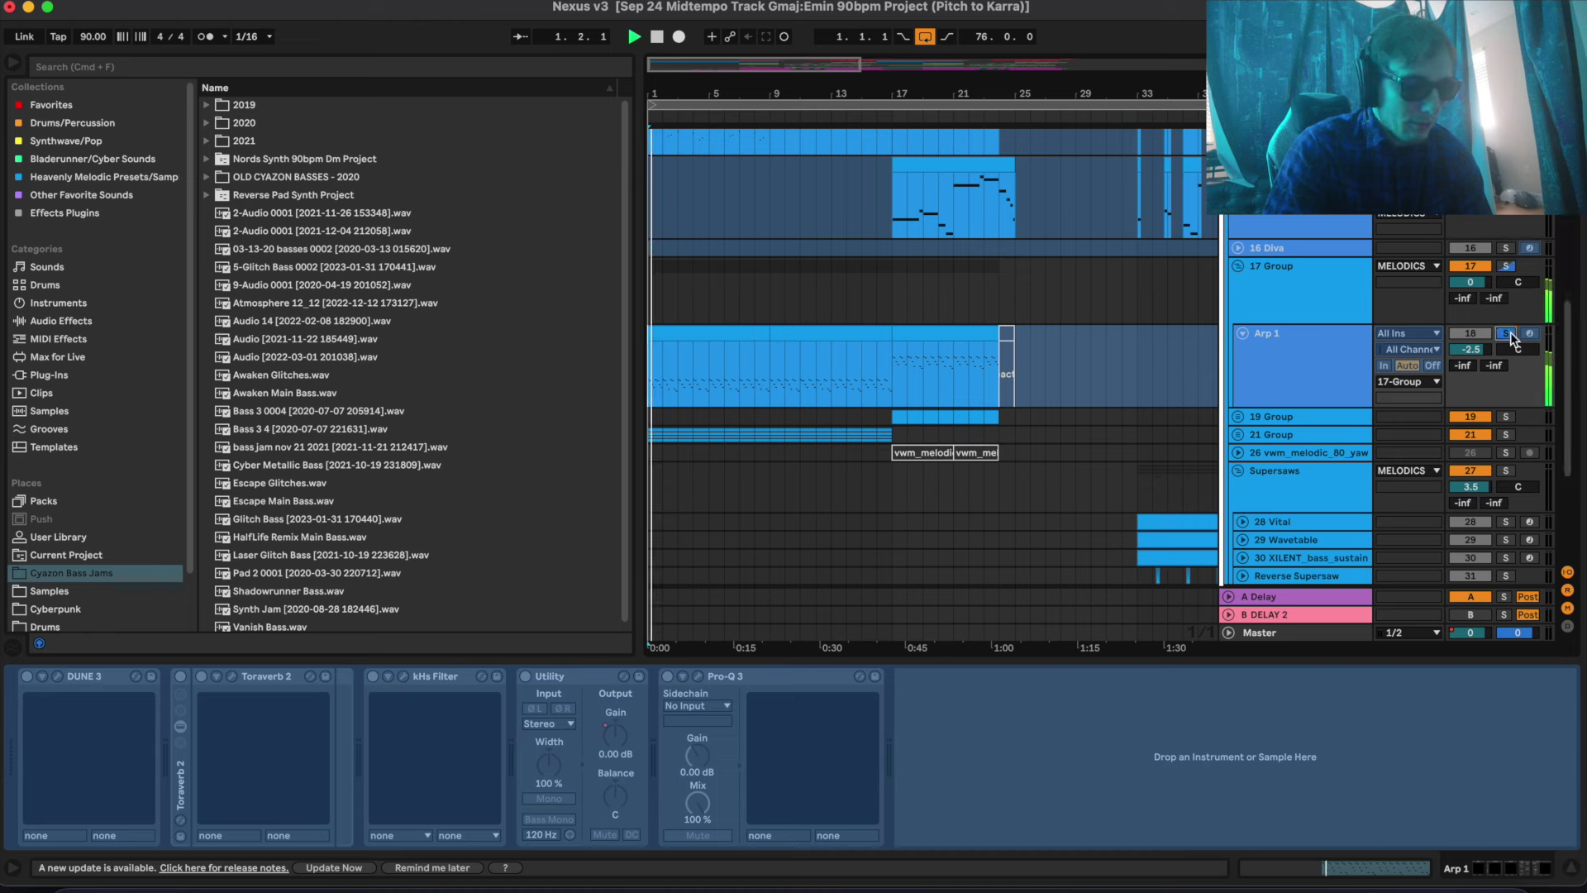
left_click(1317, 359)
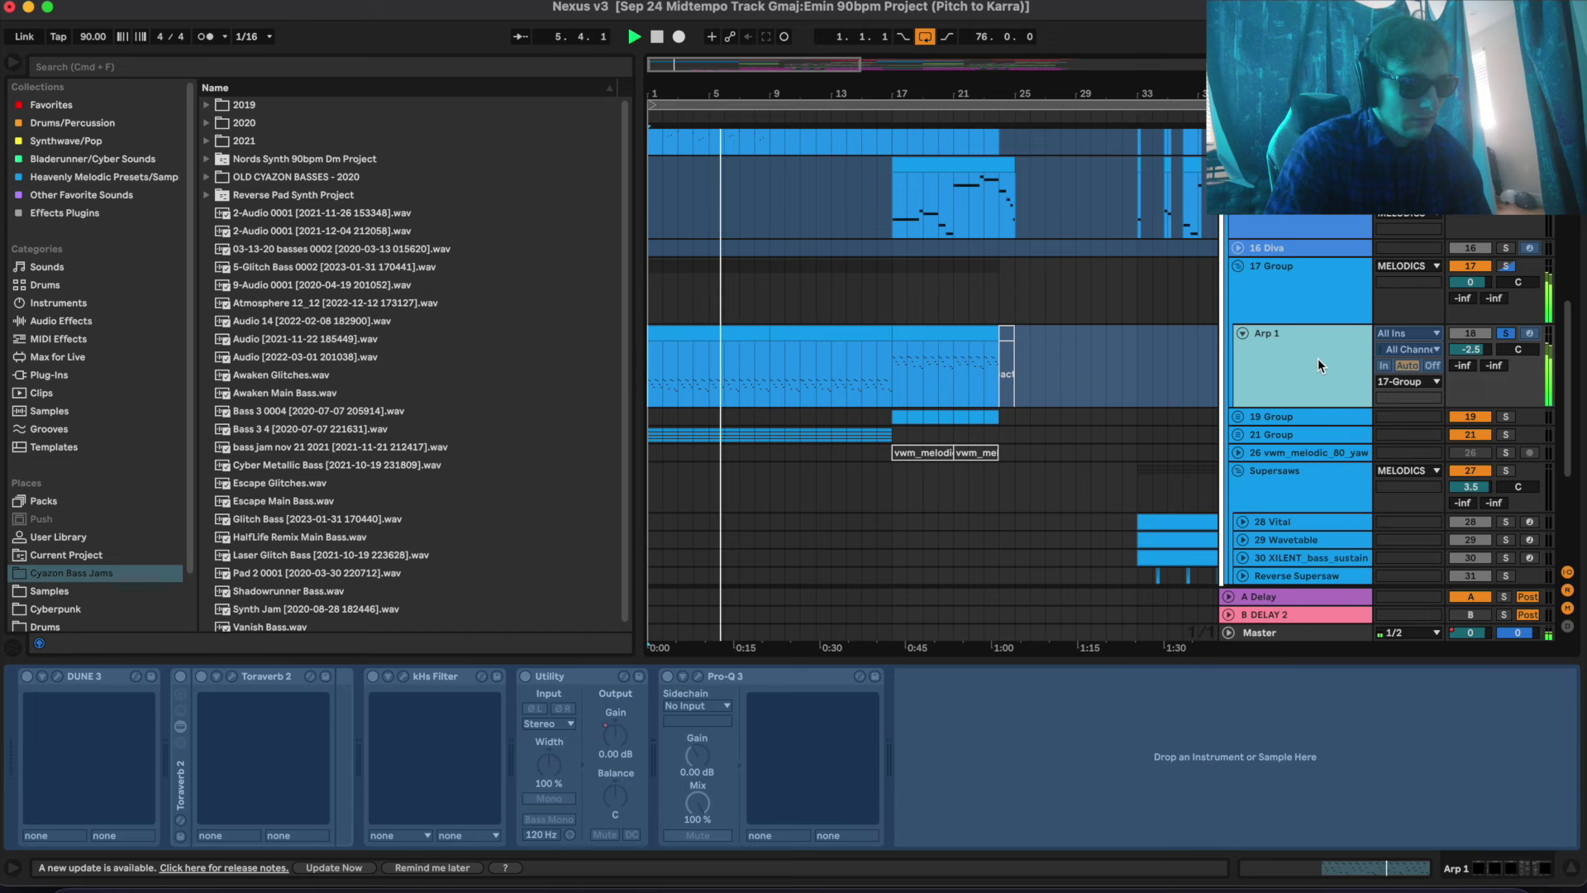
right_click(1317, 358)
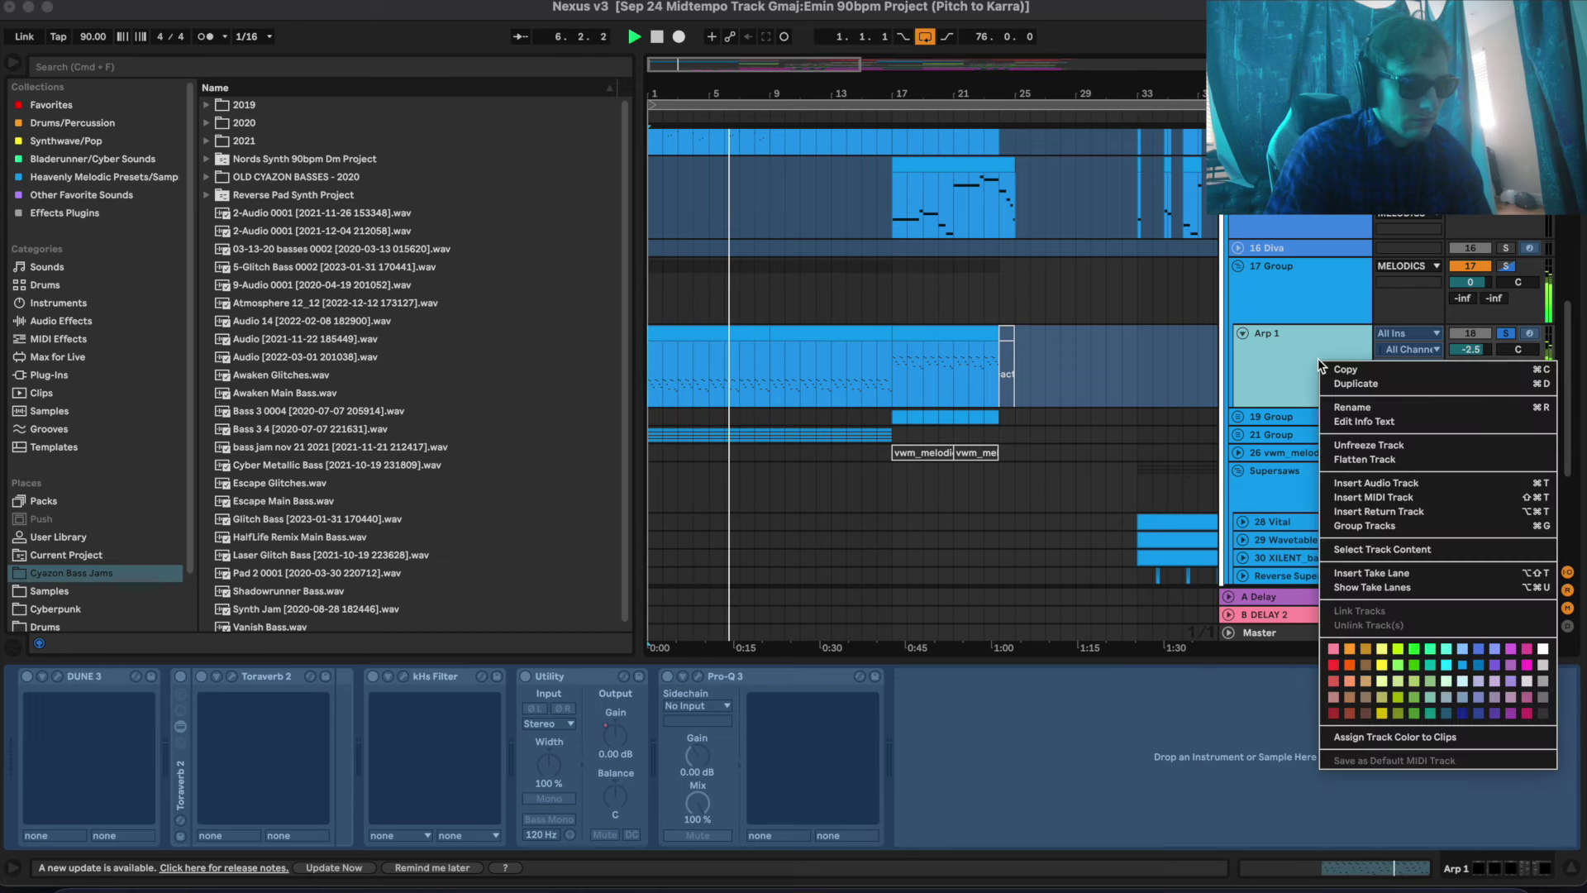
left_click(1363, 445)
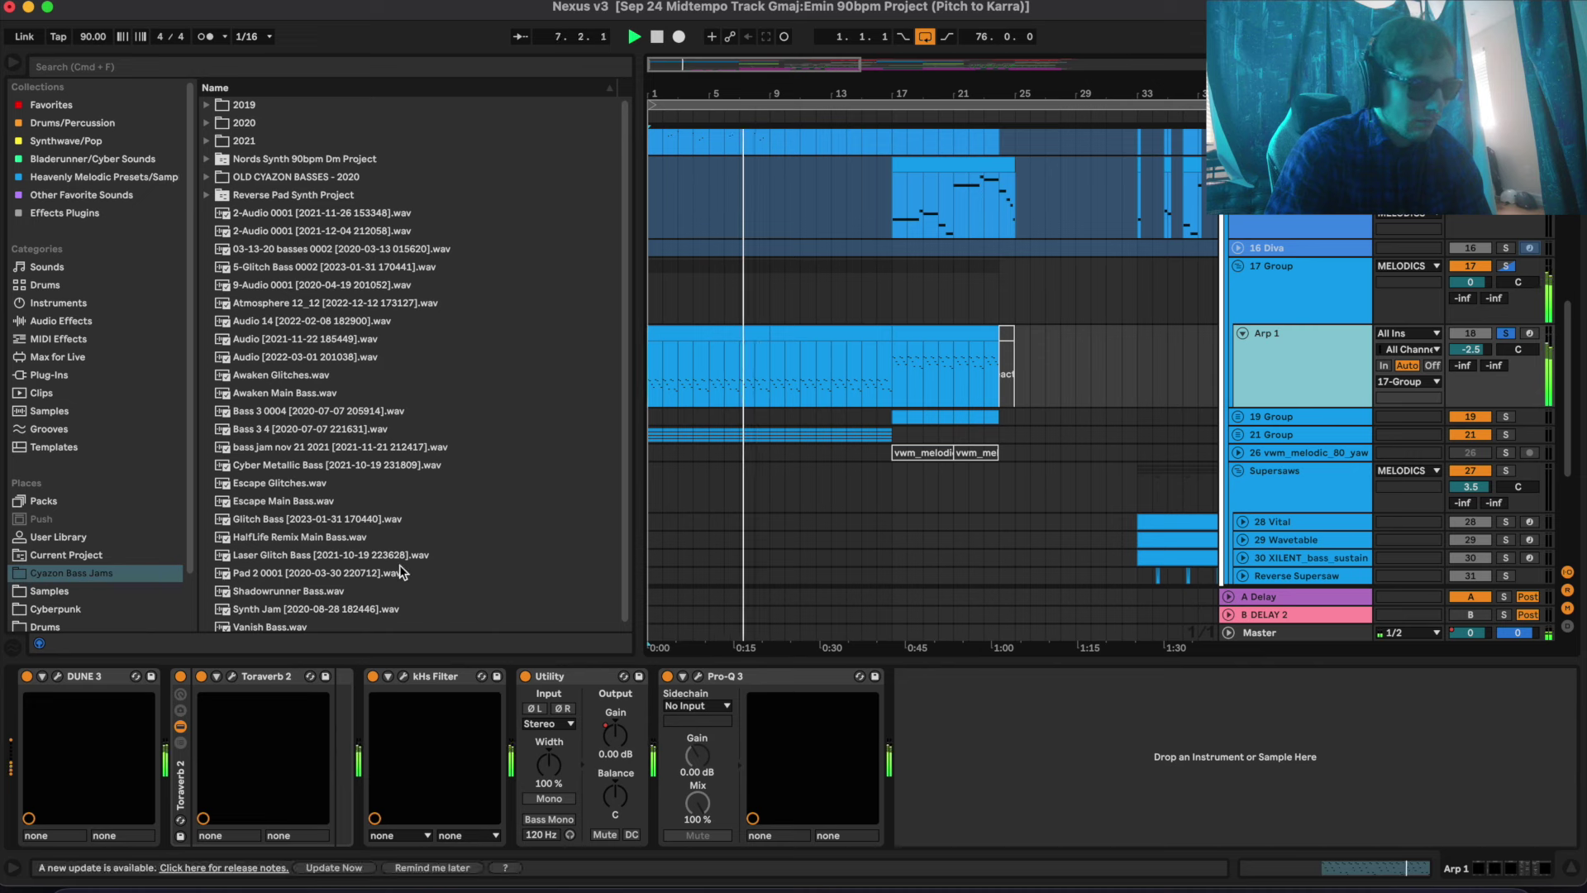
left_click(181, 677)
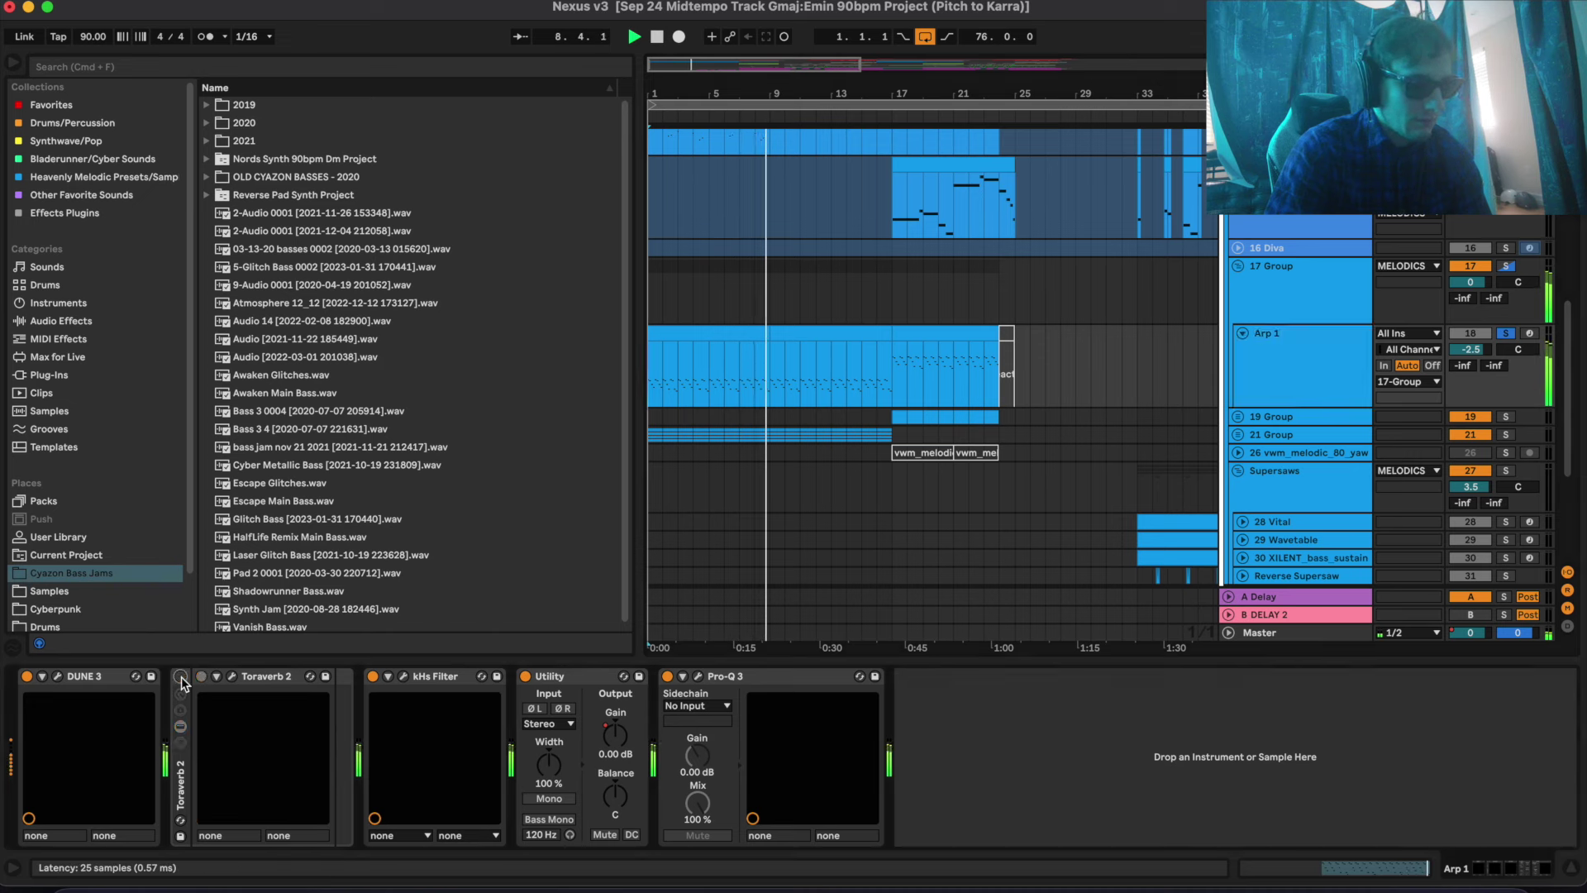
Inspect Arp 1's DUNE 3 main patch page and the full Toraverb 2 interface
left_click(57, 677)
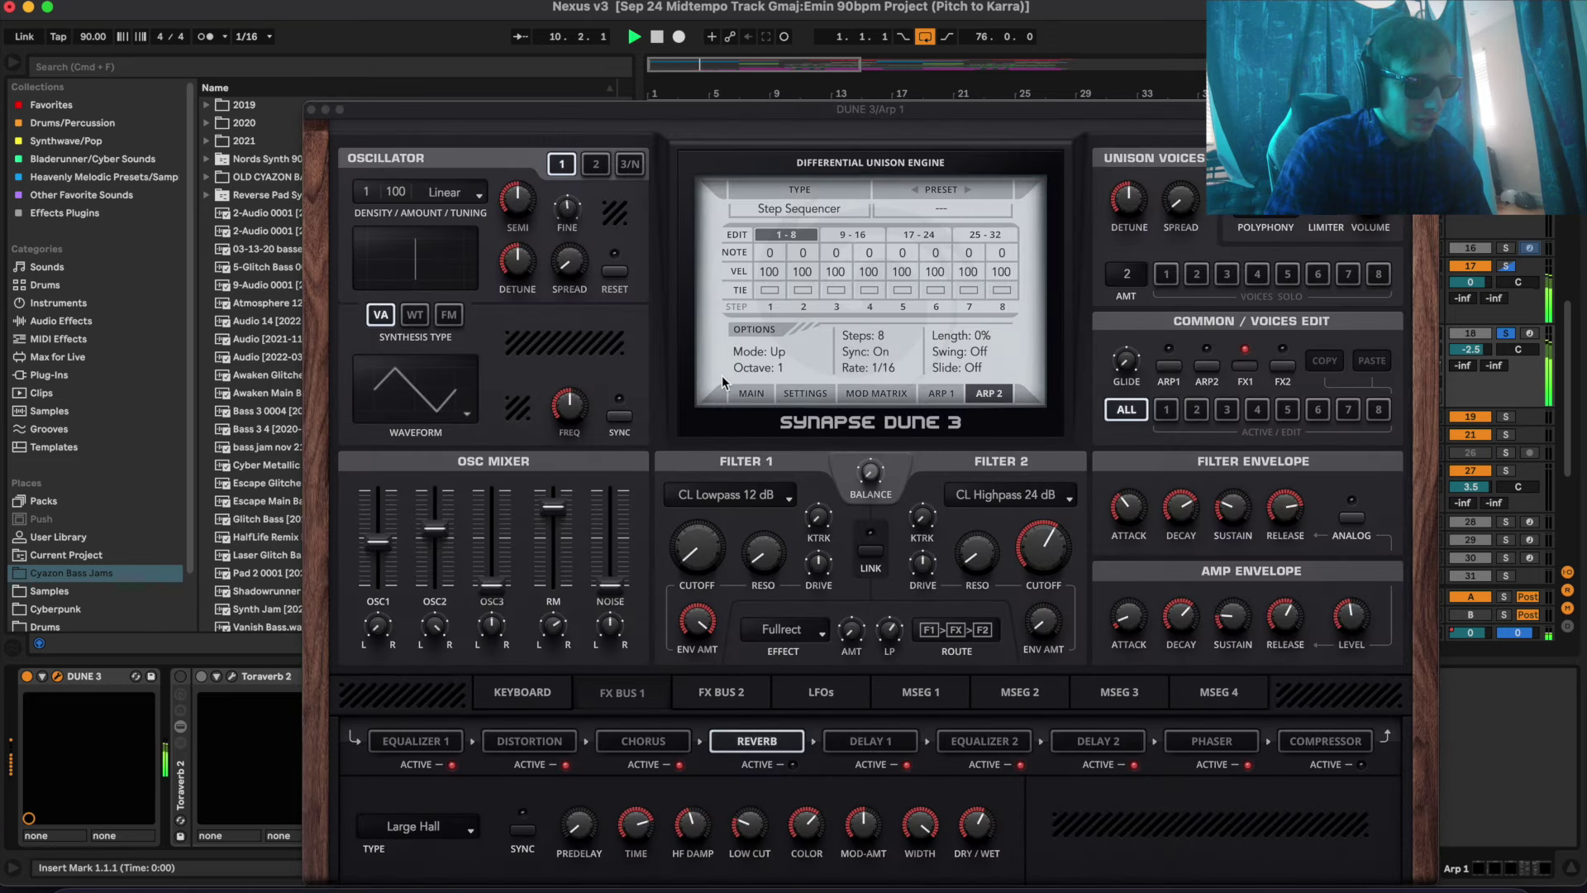
left_click(749, 399)
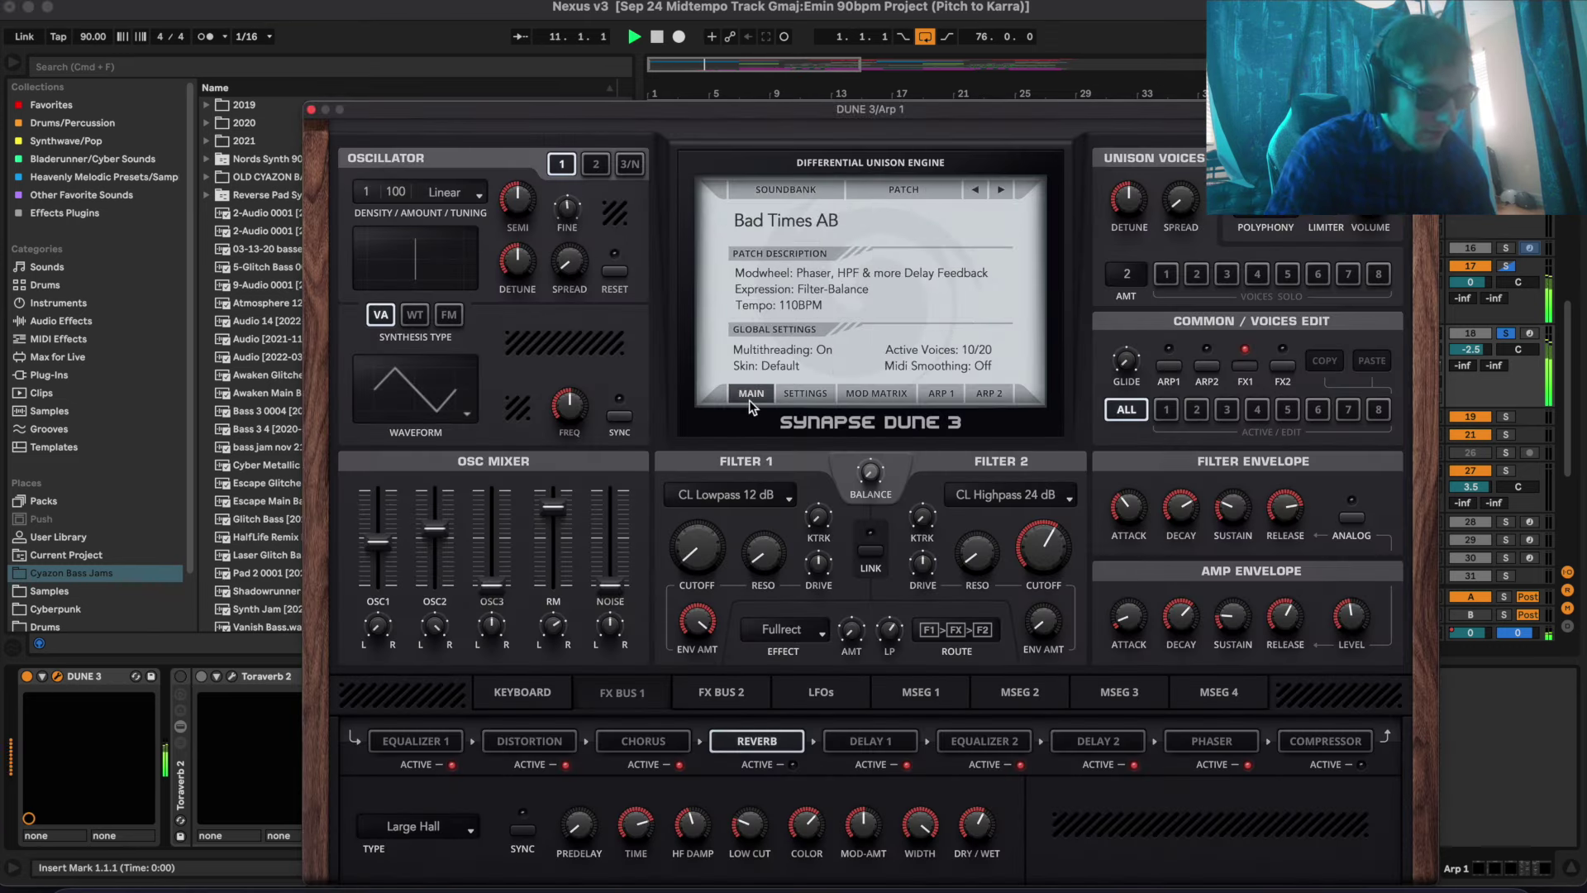
left_click(312, 111)
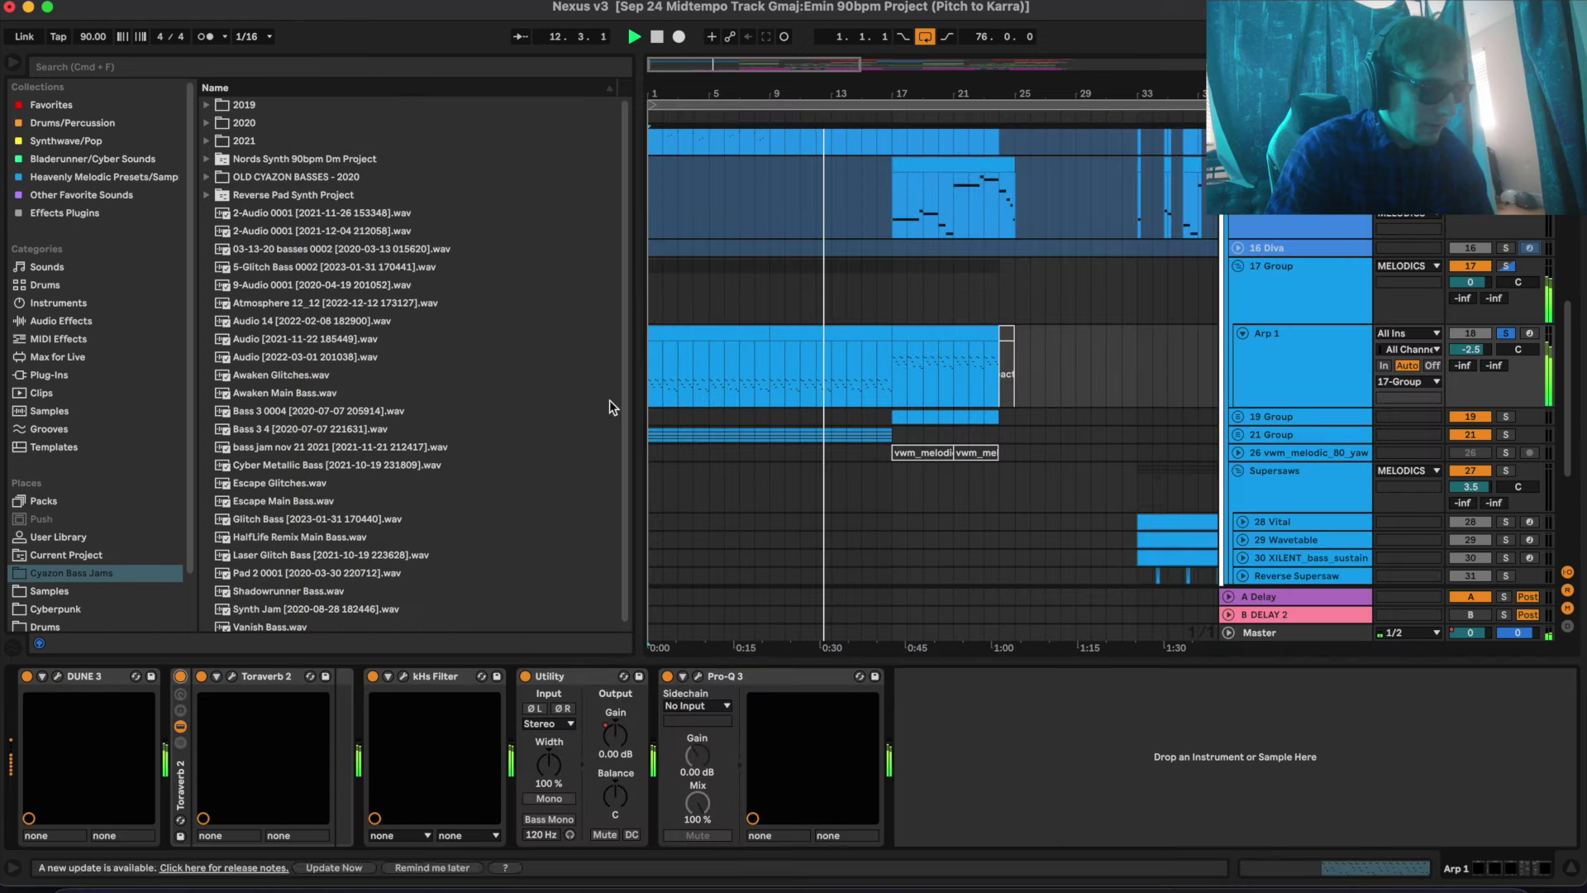
left_click(232, 678)
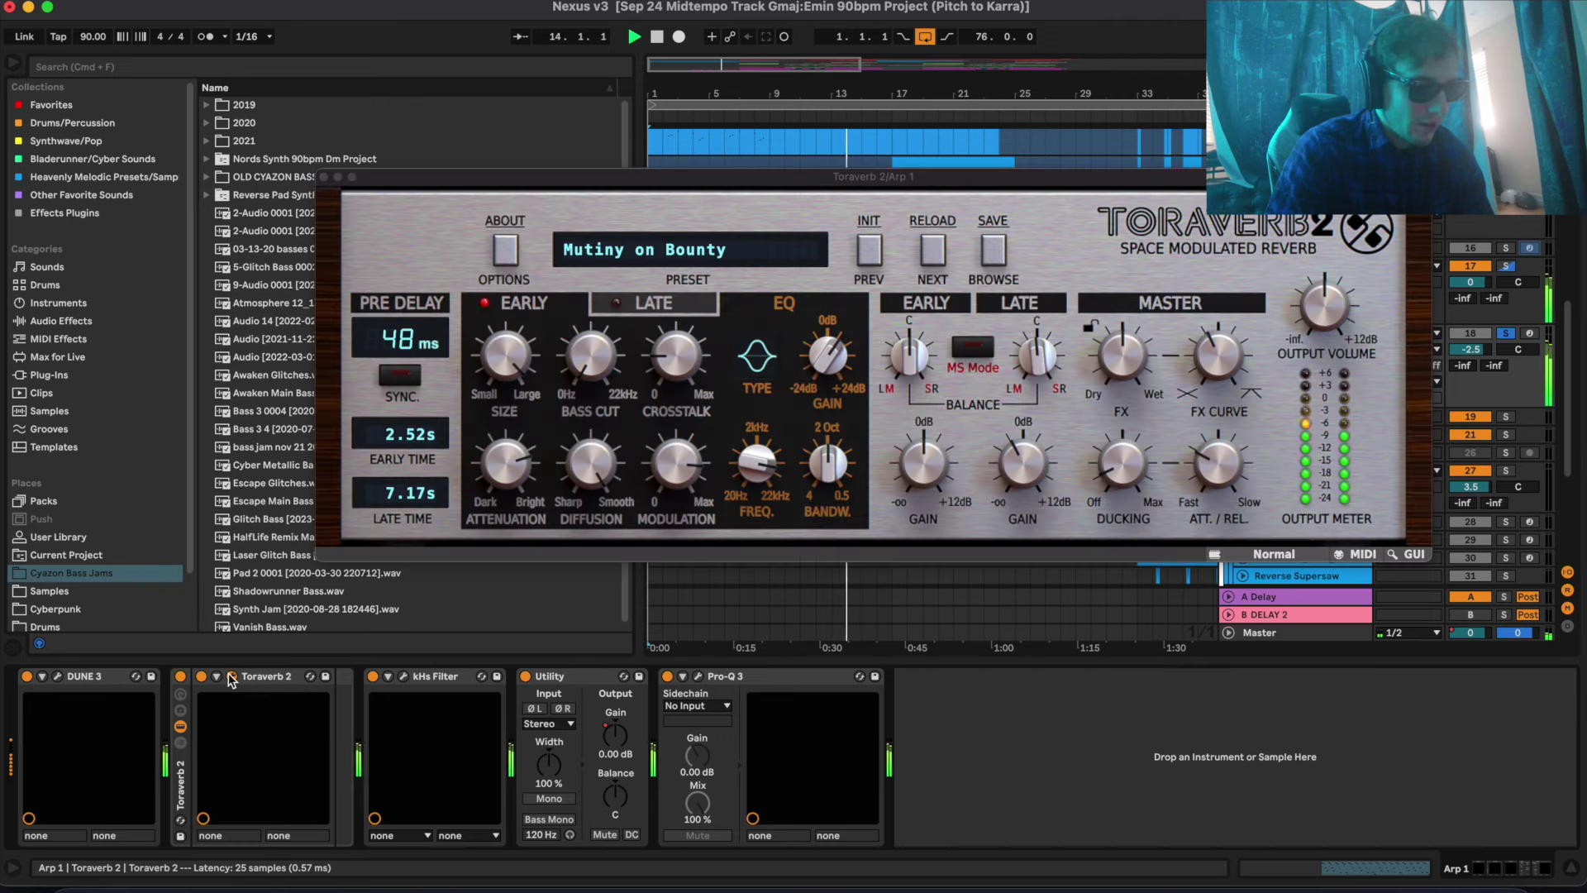
left_click(232, 677)
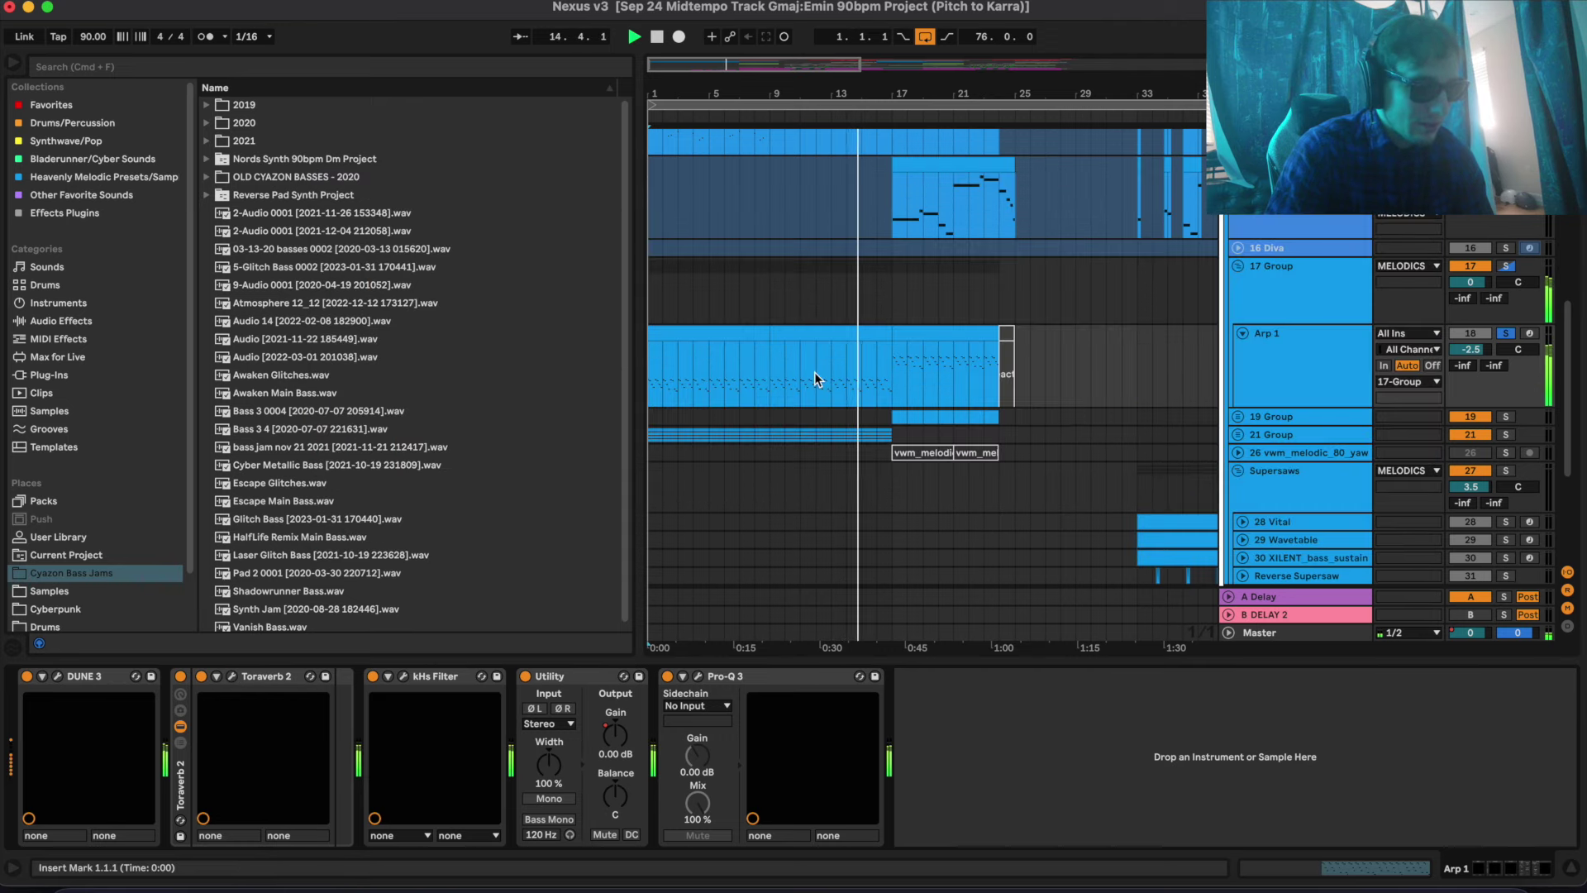
Play from bar 17 and view Arp 1's arpeggio notes spanning G5 to G6
left_click(894, 364)
key("space")
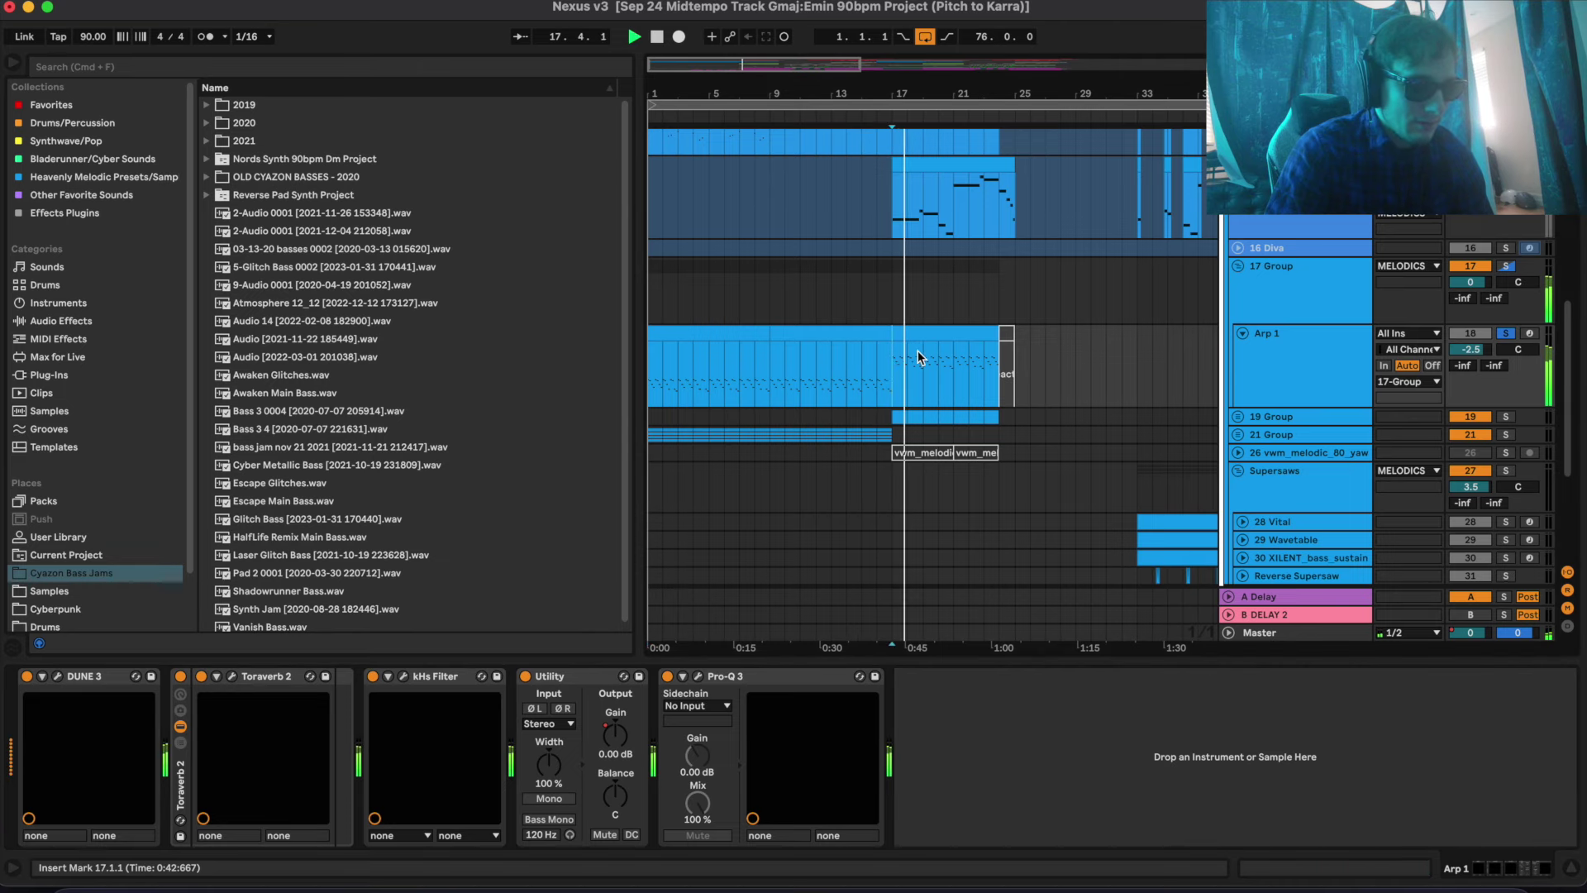
double_click(919, 354)
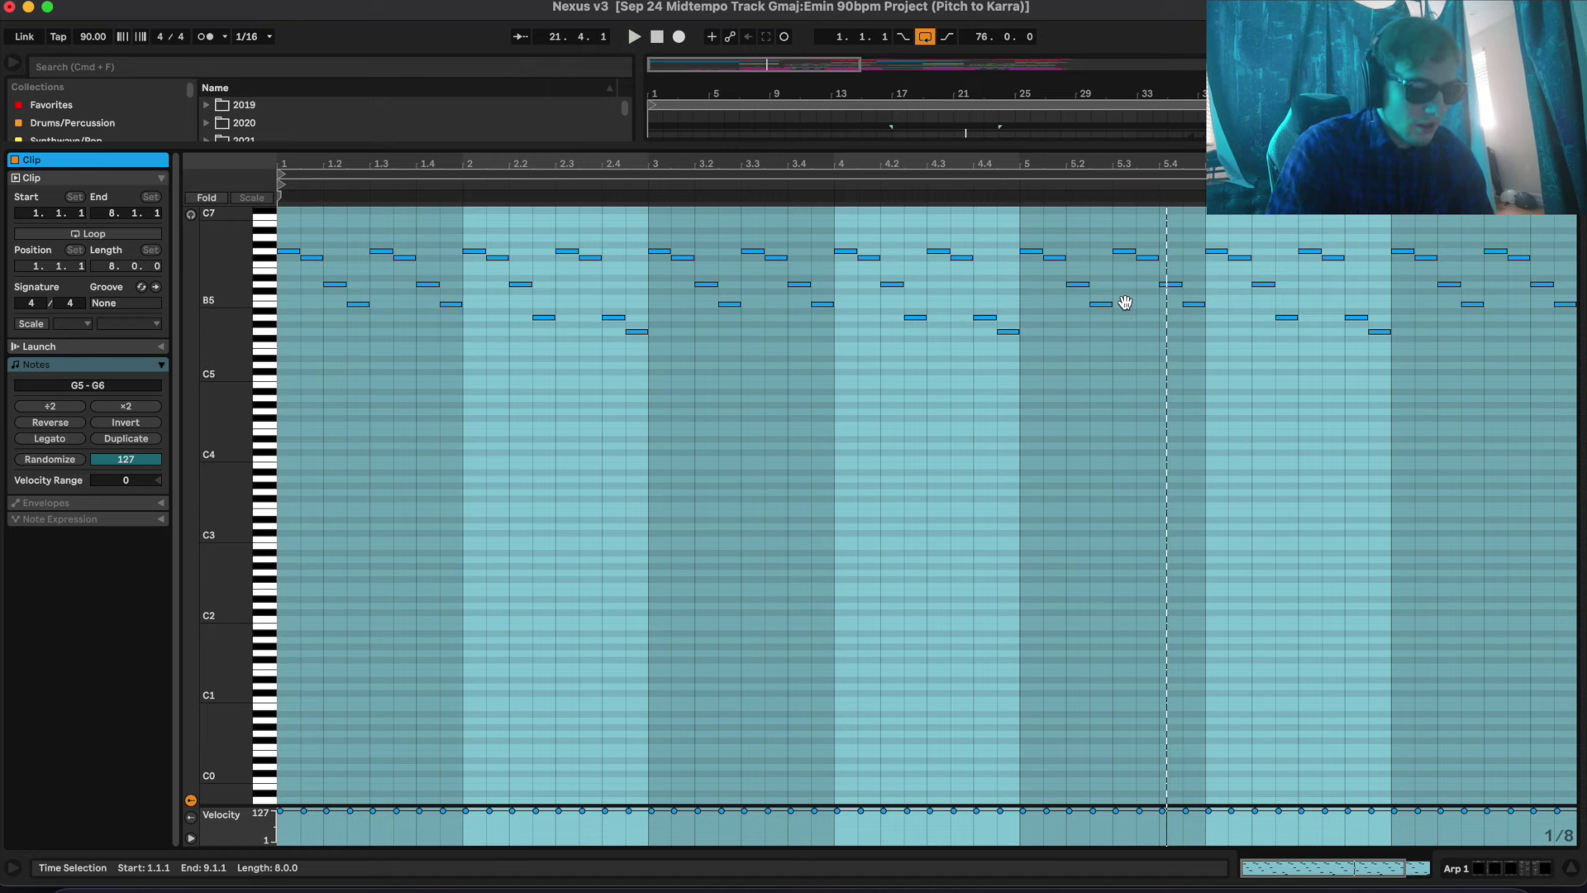
key("super+alt+l")
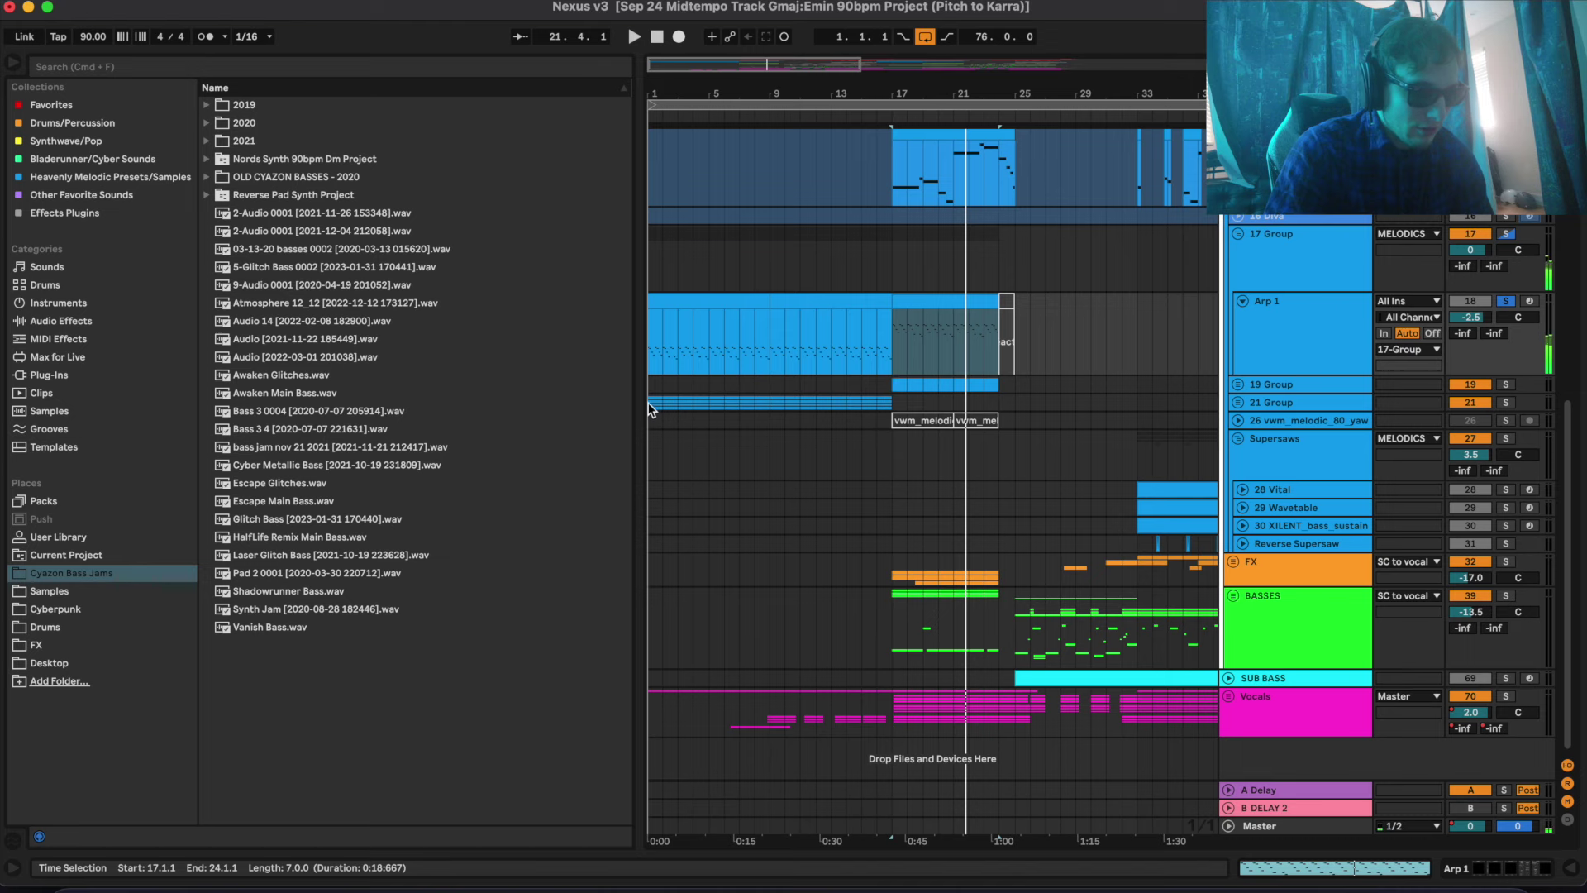
Unfold 21 Group and play it soloed from the beginning
left_click(1275, 403)
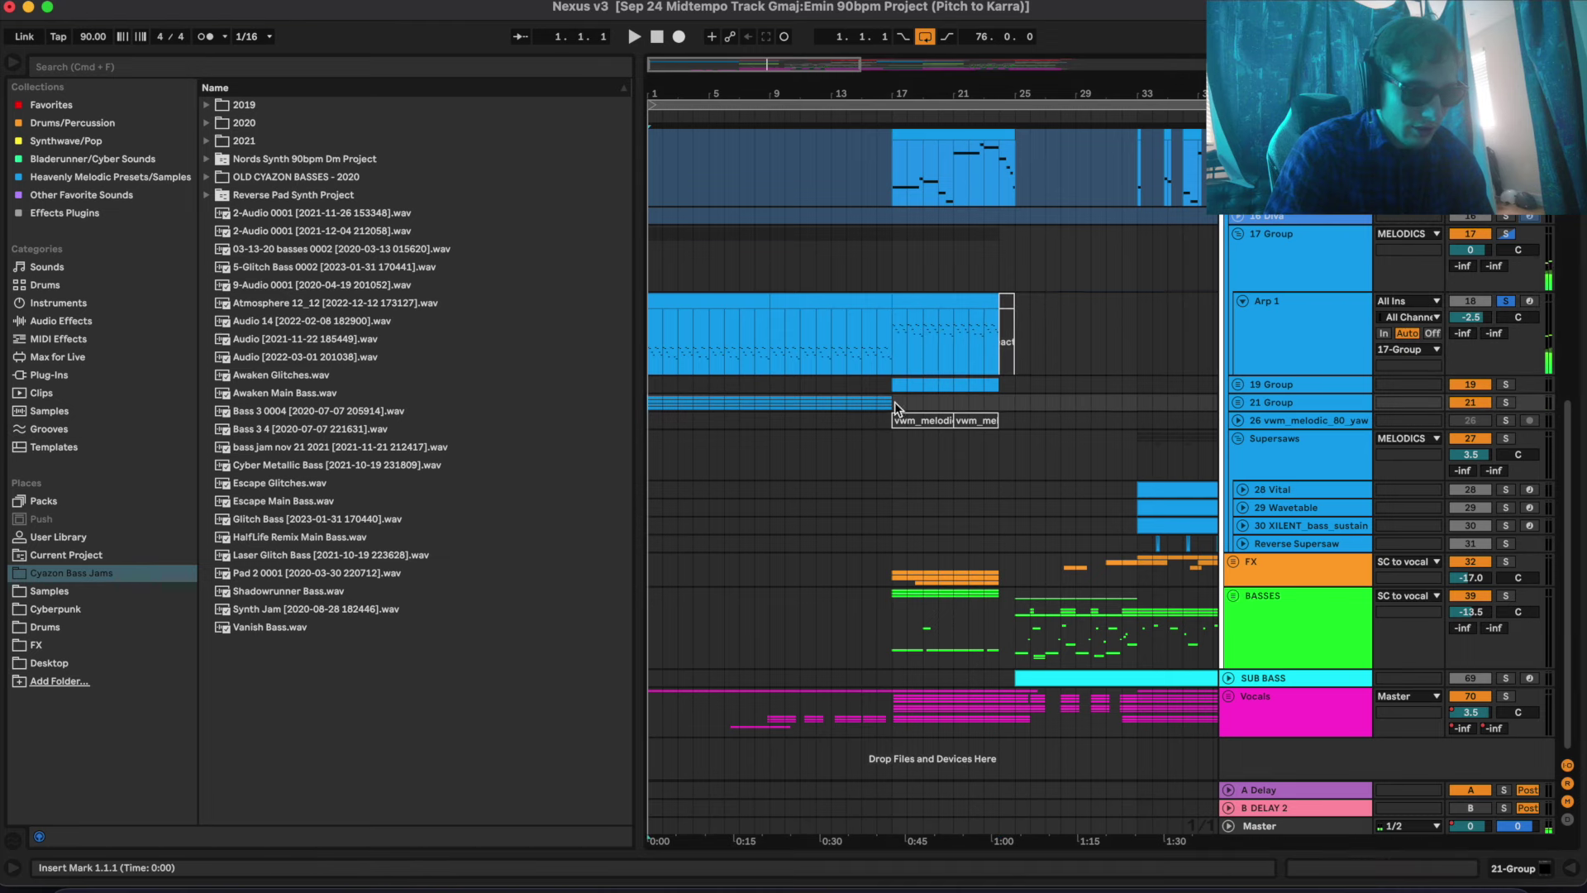
left_click(1238, 403)
scroll(1308, 421, "down", 2)
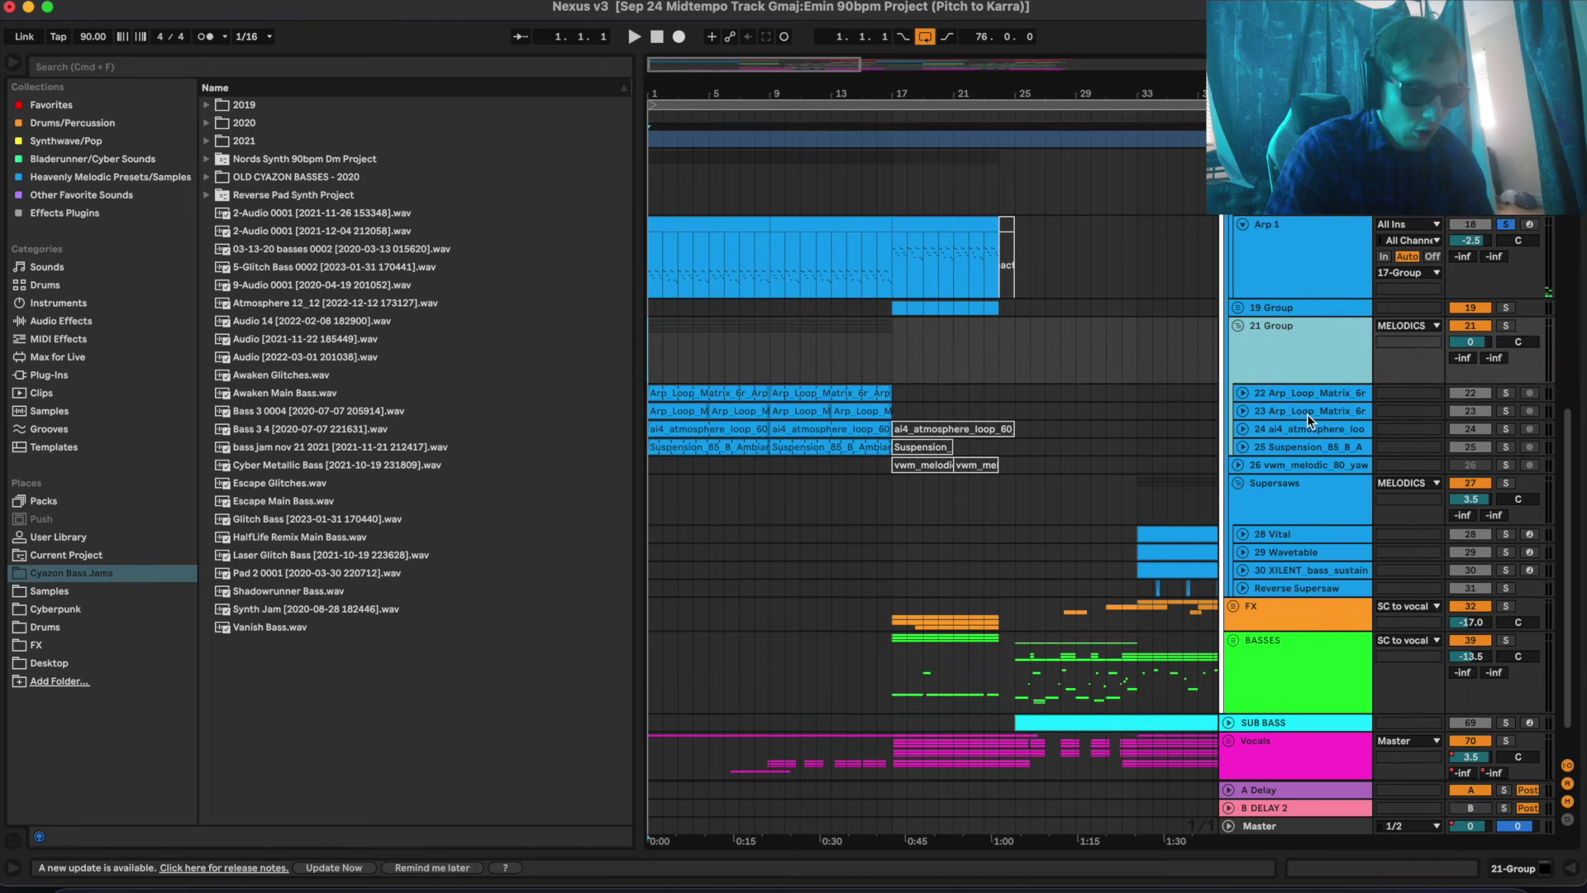
left_click(1505, 326)
key("space")
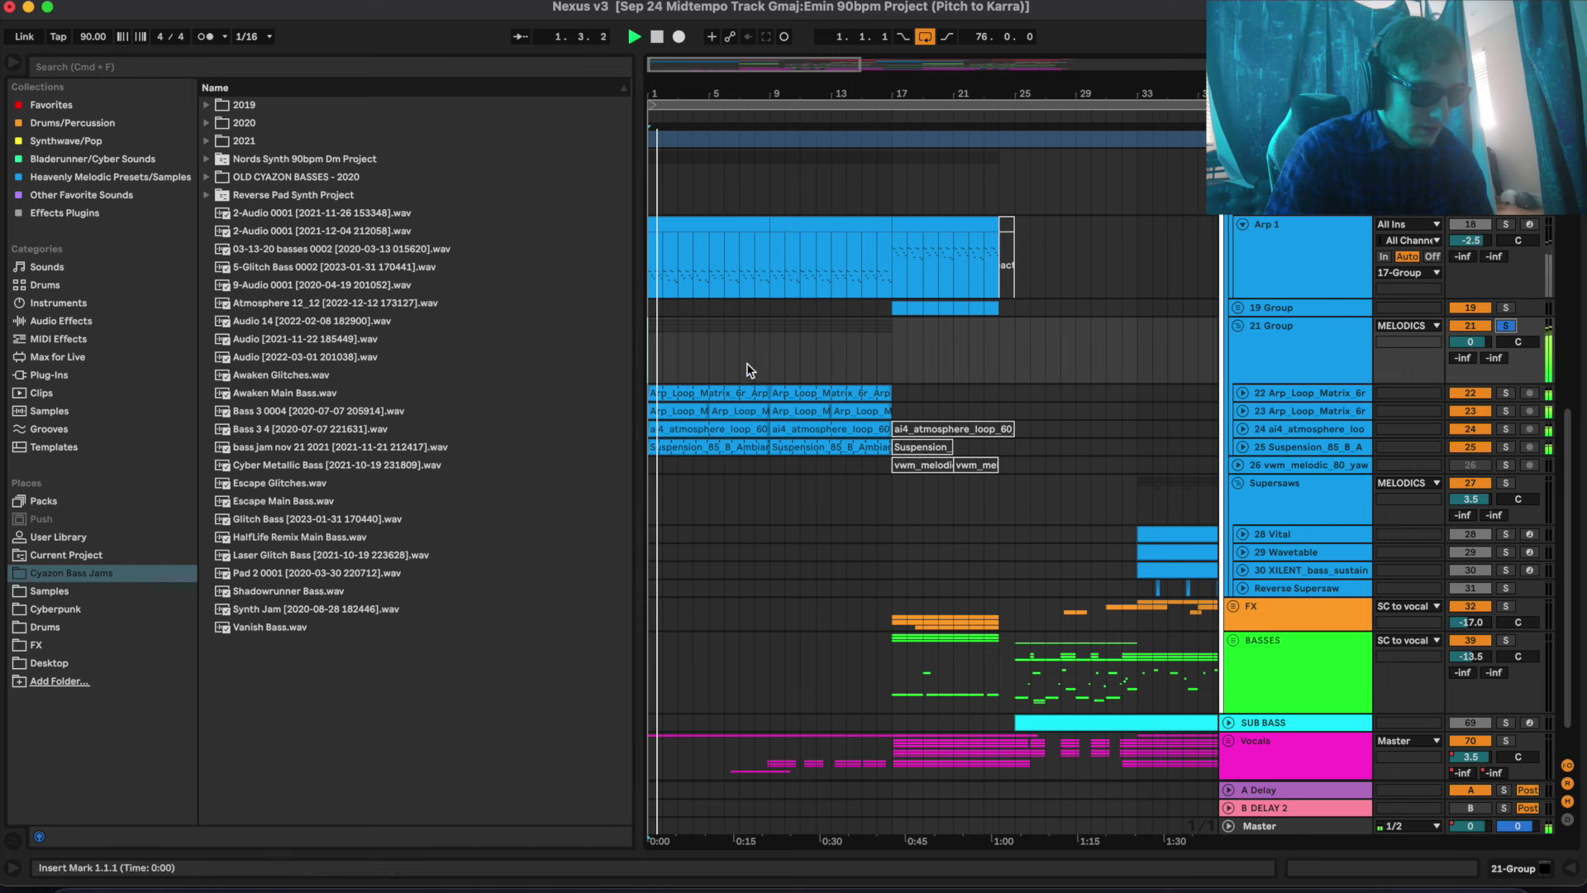
left_click(783, 403)
key("space")
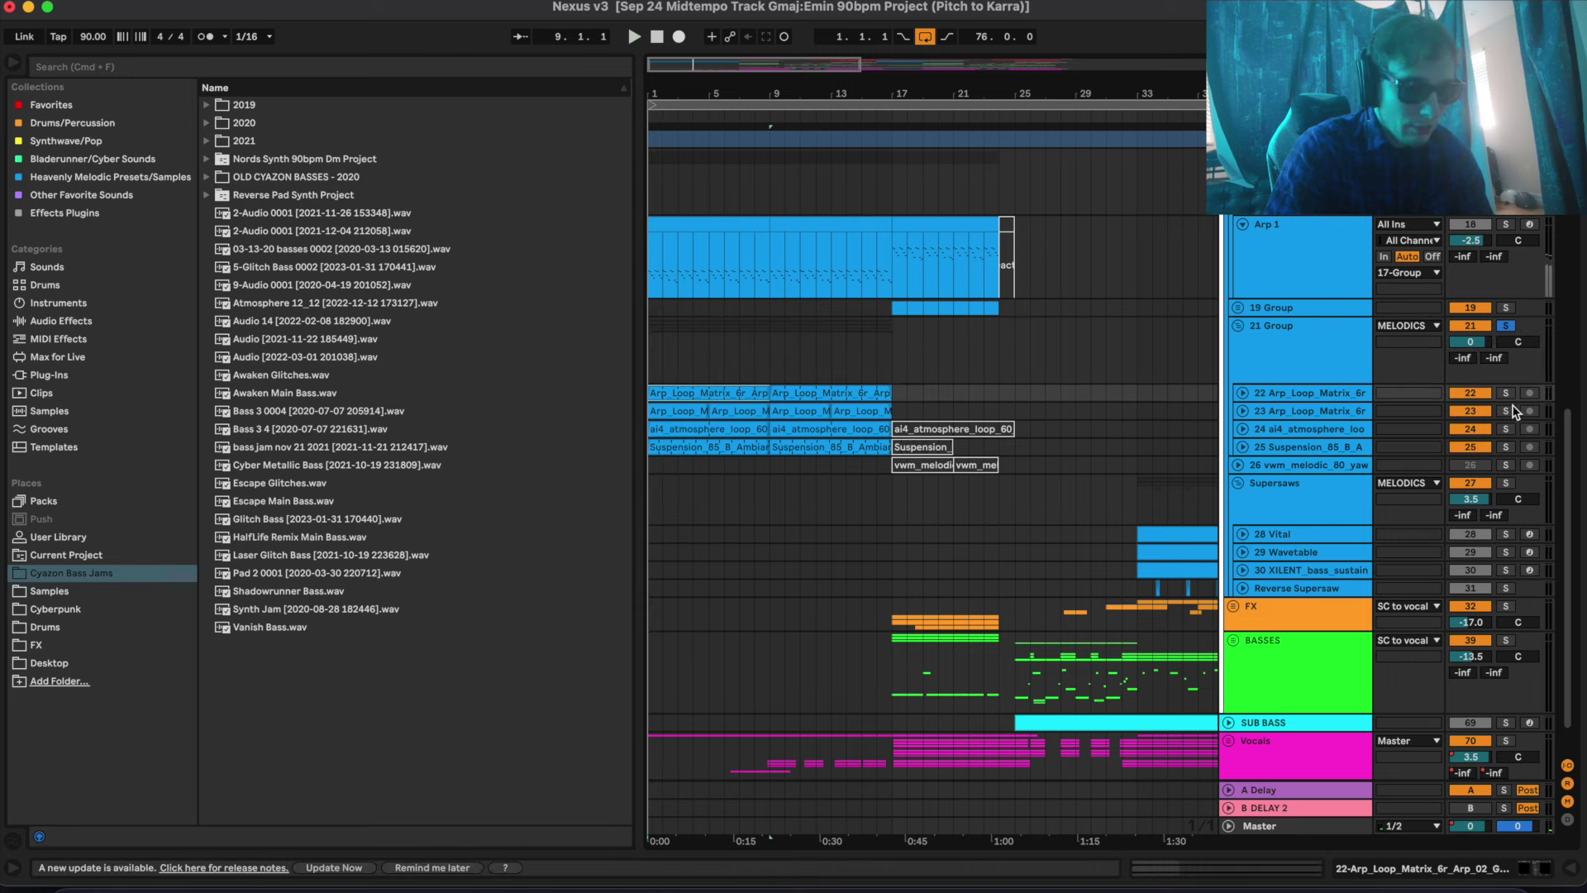
Solo track 22, show its effect devices and view its arpeggio loop waveform
left_click(1504, 394)
double_click(1345, 395)
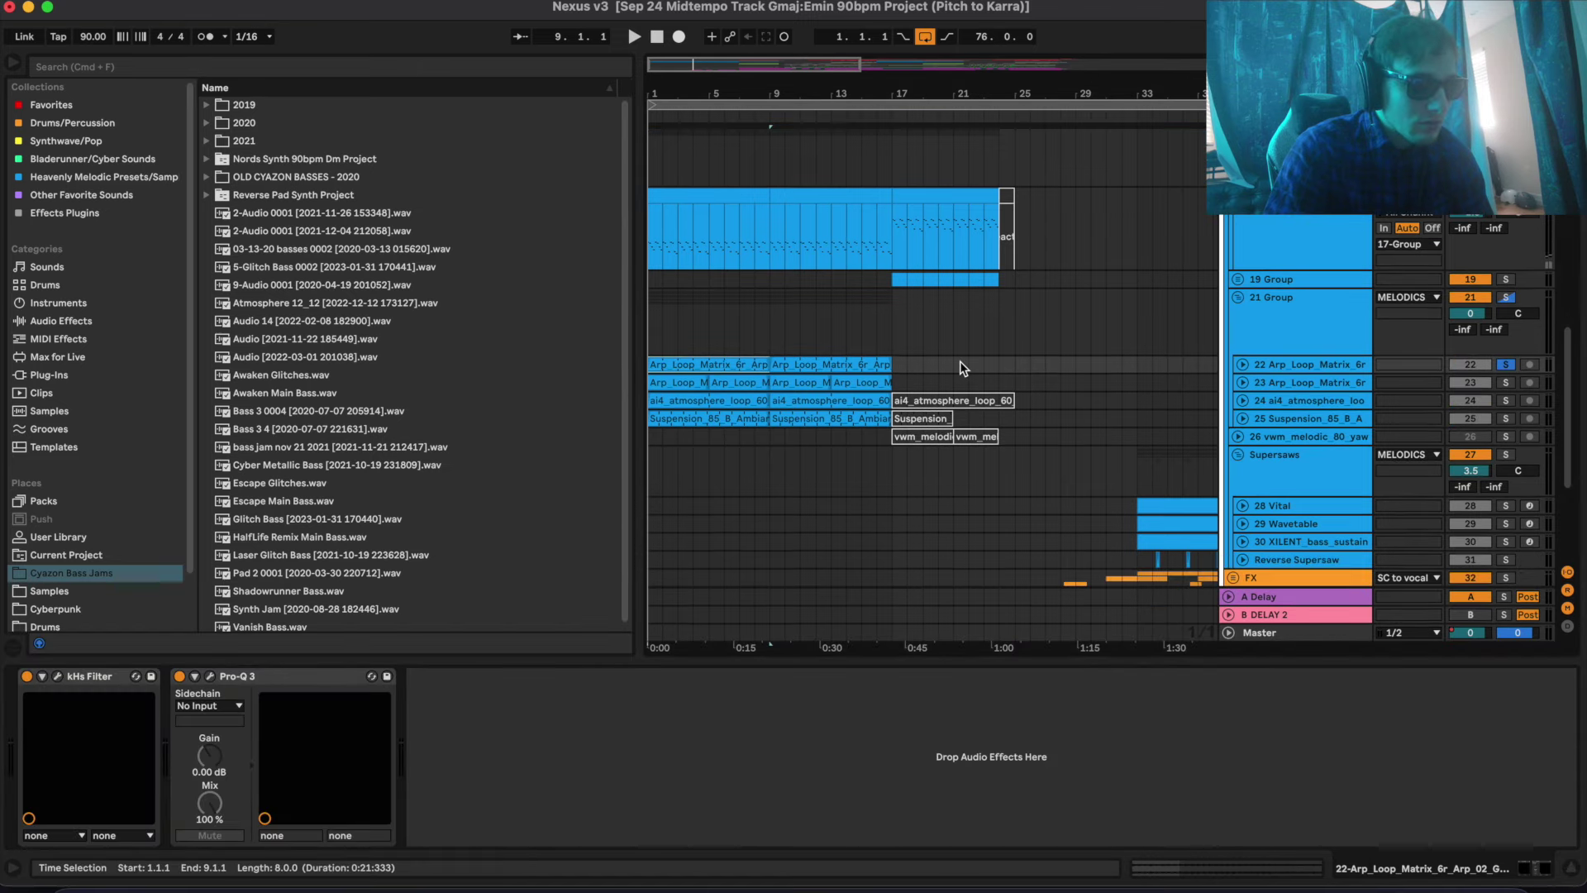
key("space")
double_click(816, 366)
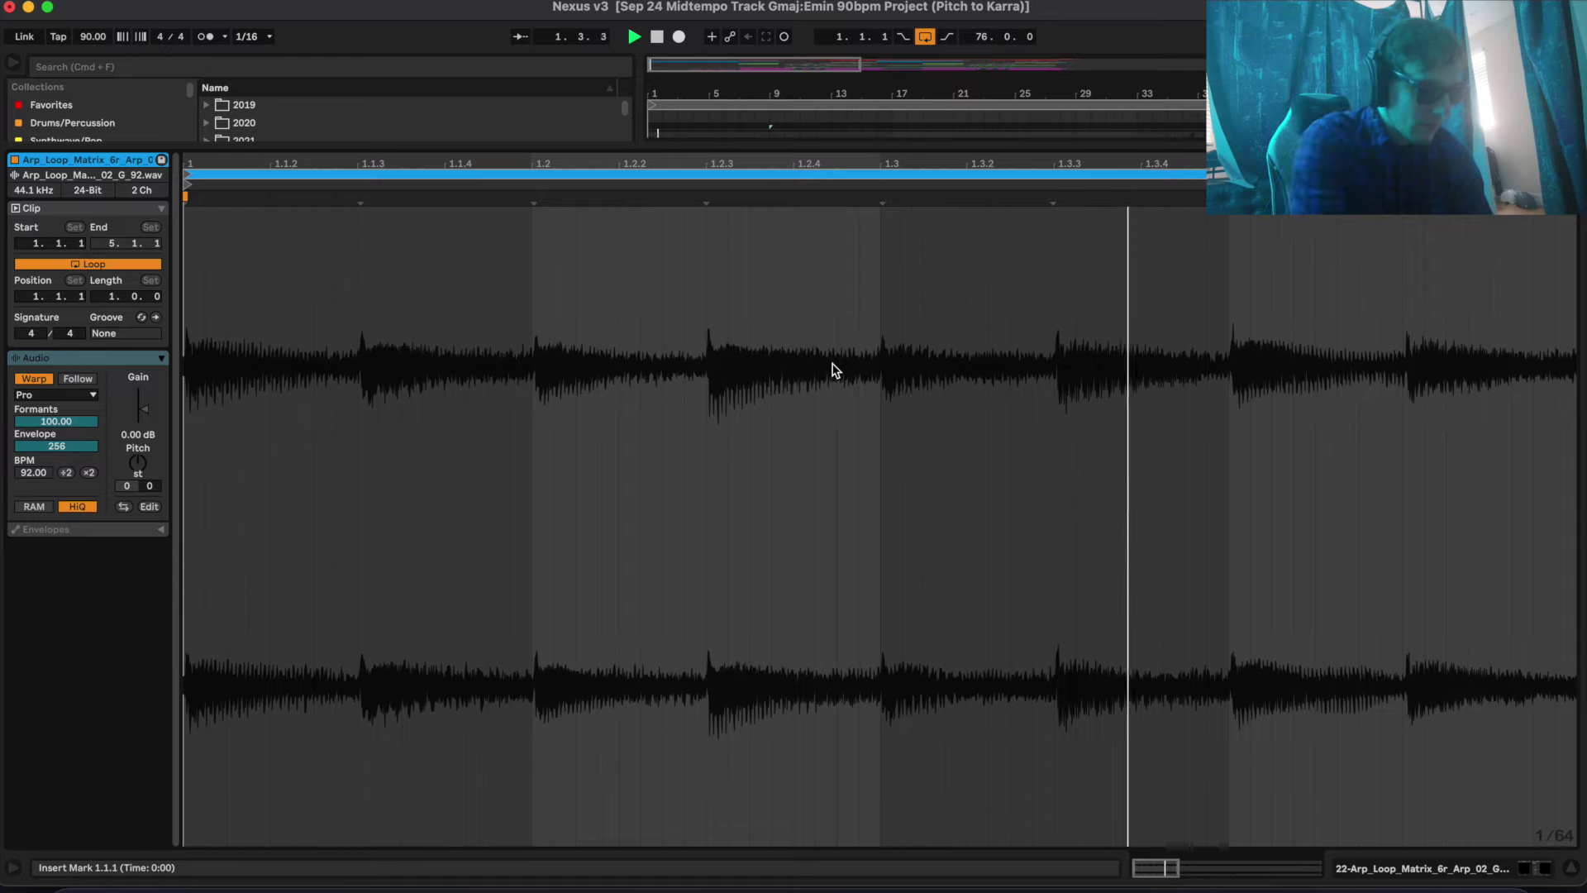
key("super+alt+e")
scroll(791, 203, "up", 2)
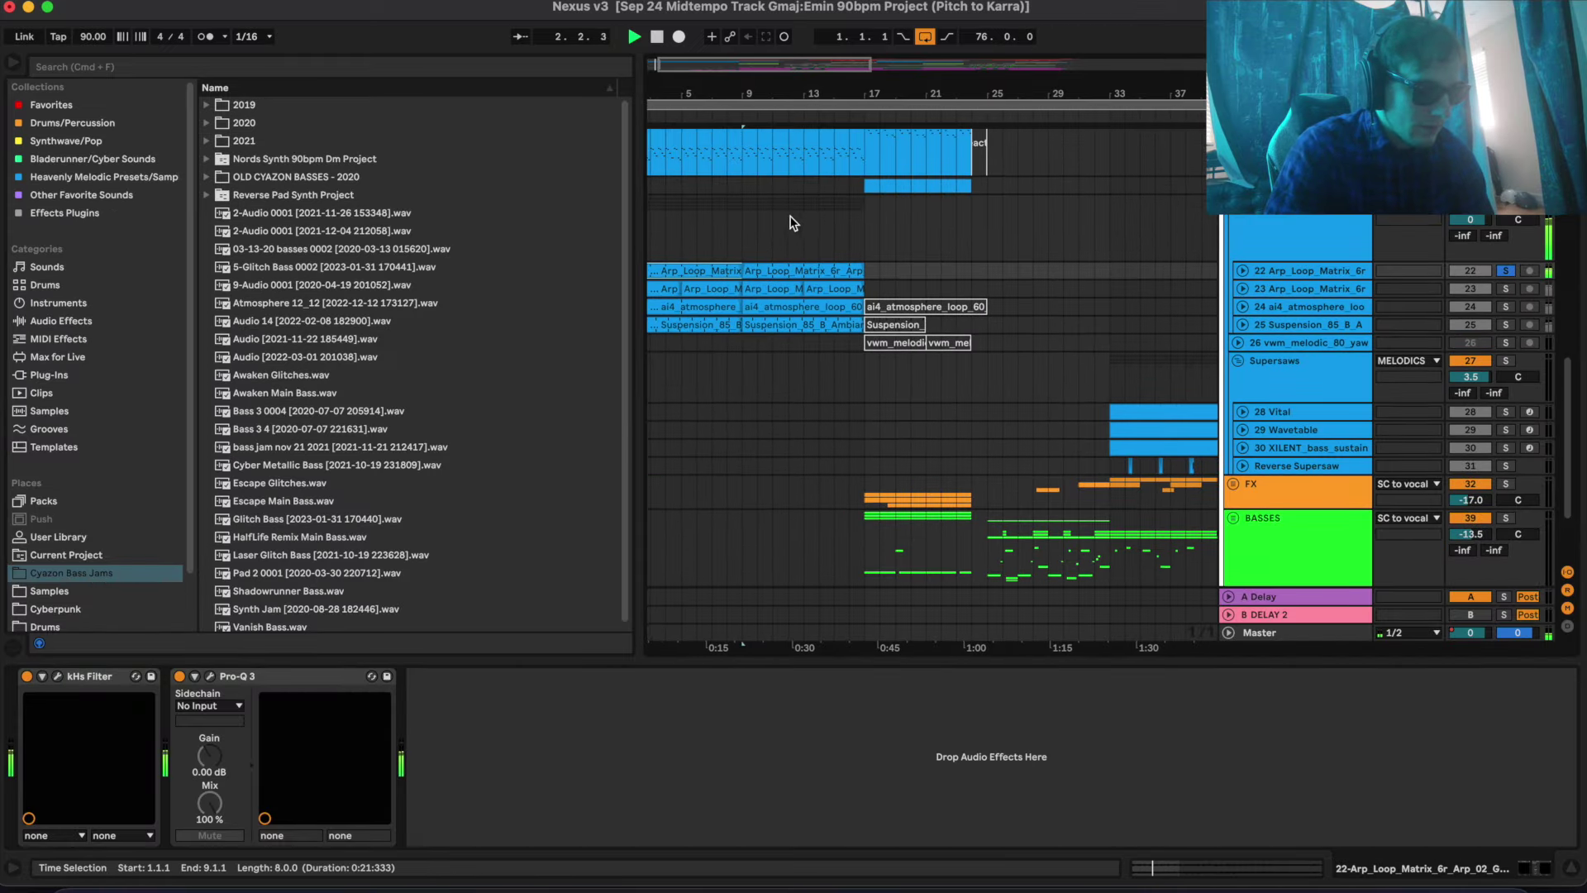
left_click(744, 250)
scroll(749, 254, "up", 3)
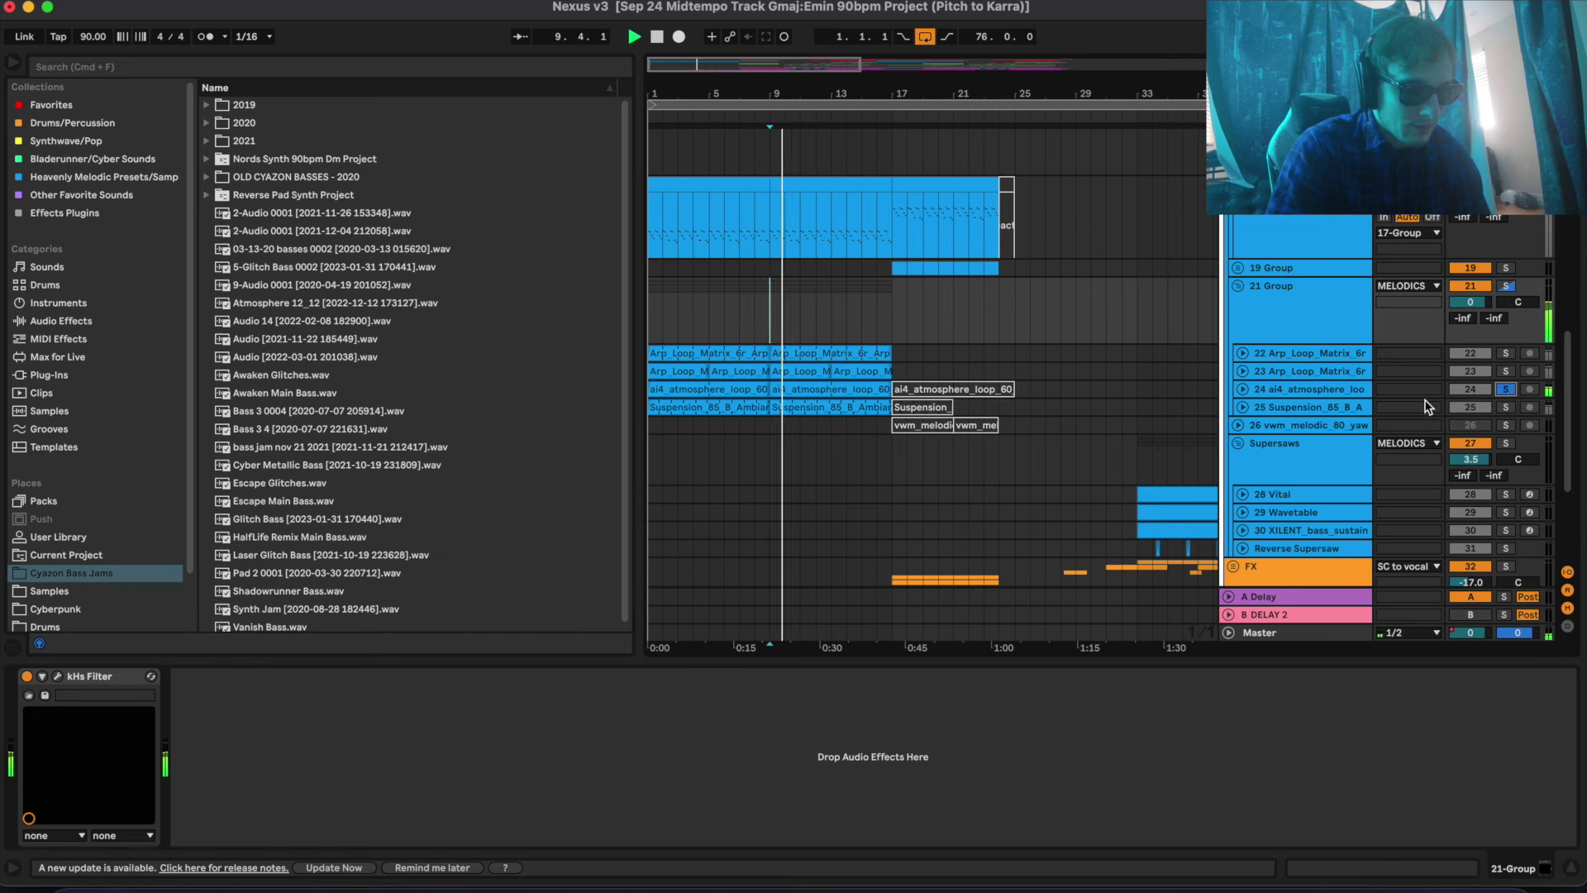
Check atmosphere loop track 24, then solo track 25 Suspension_85_B_Ambiance02
left_click(1295, 393)
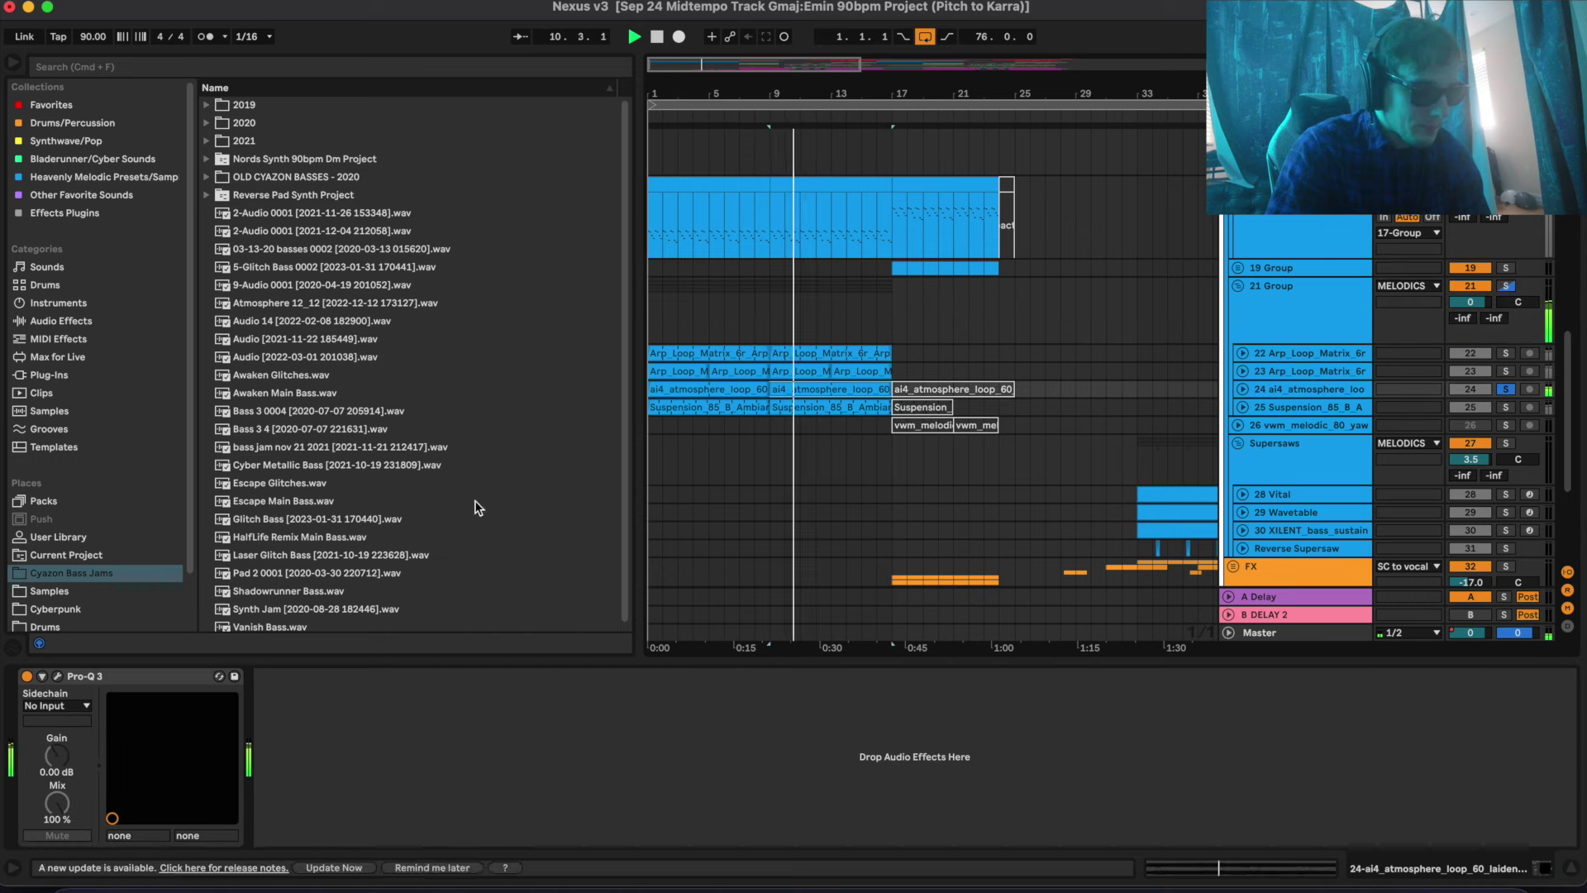
left_click(1242, 390)
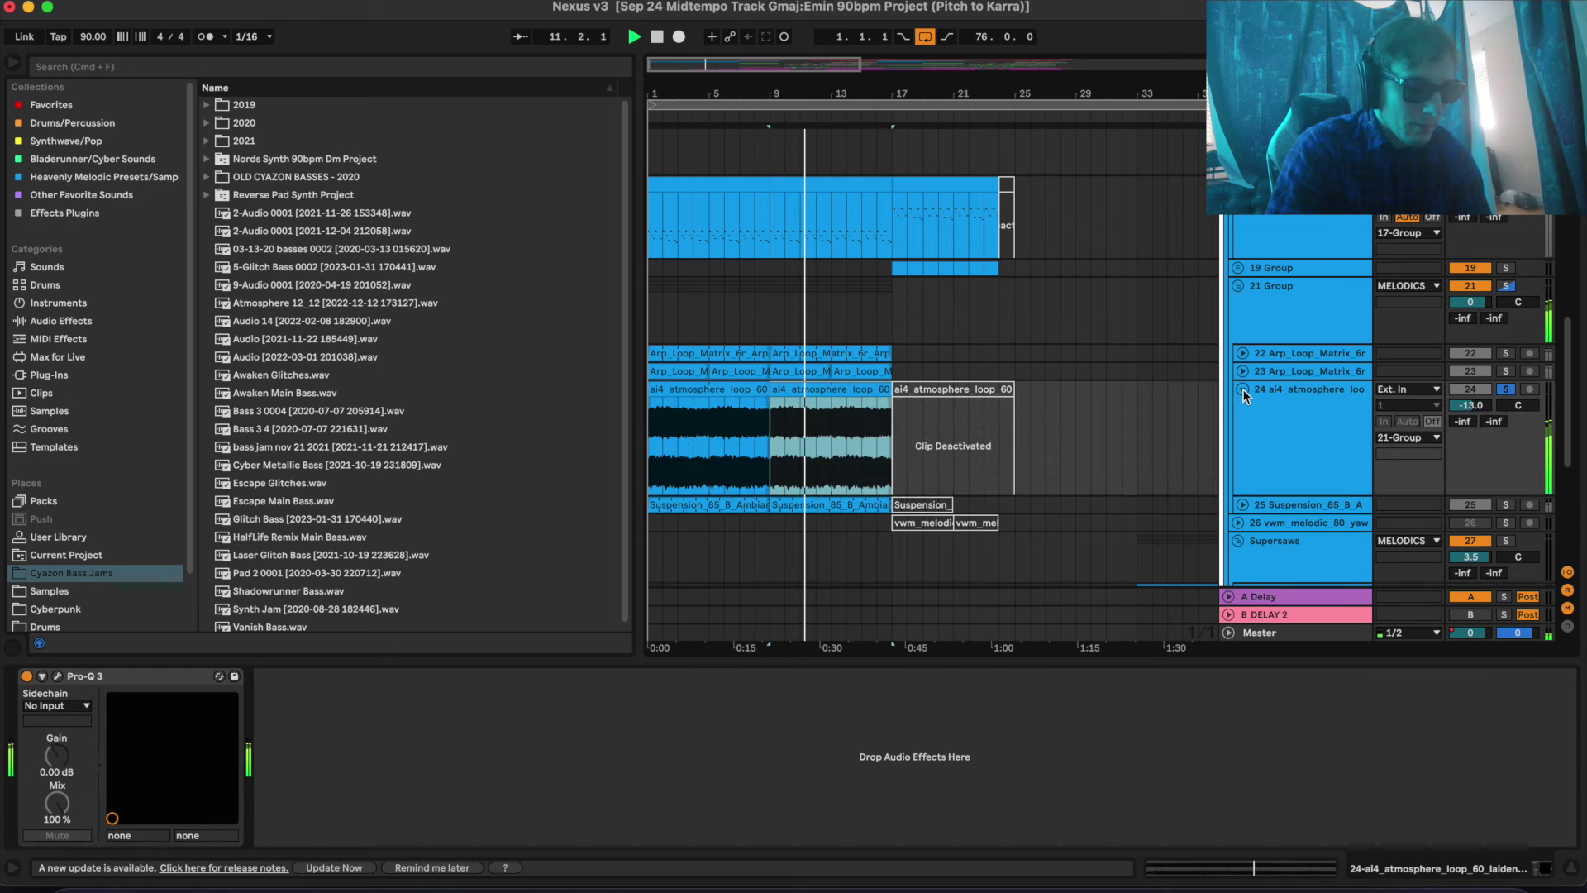
left_click(1242, 389)
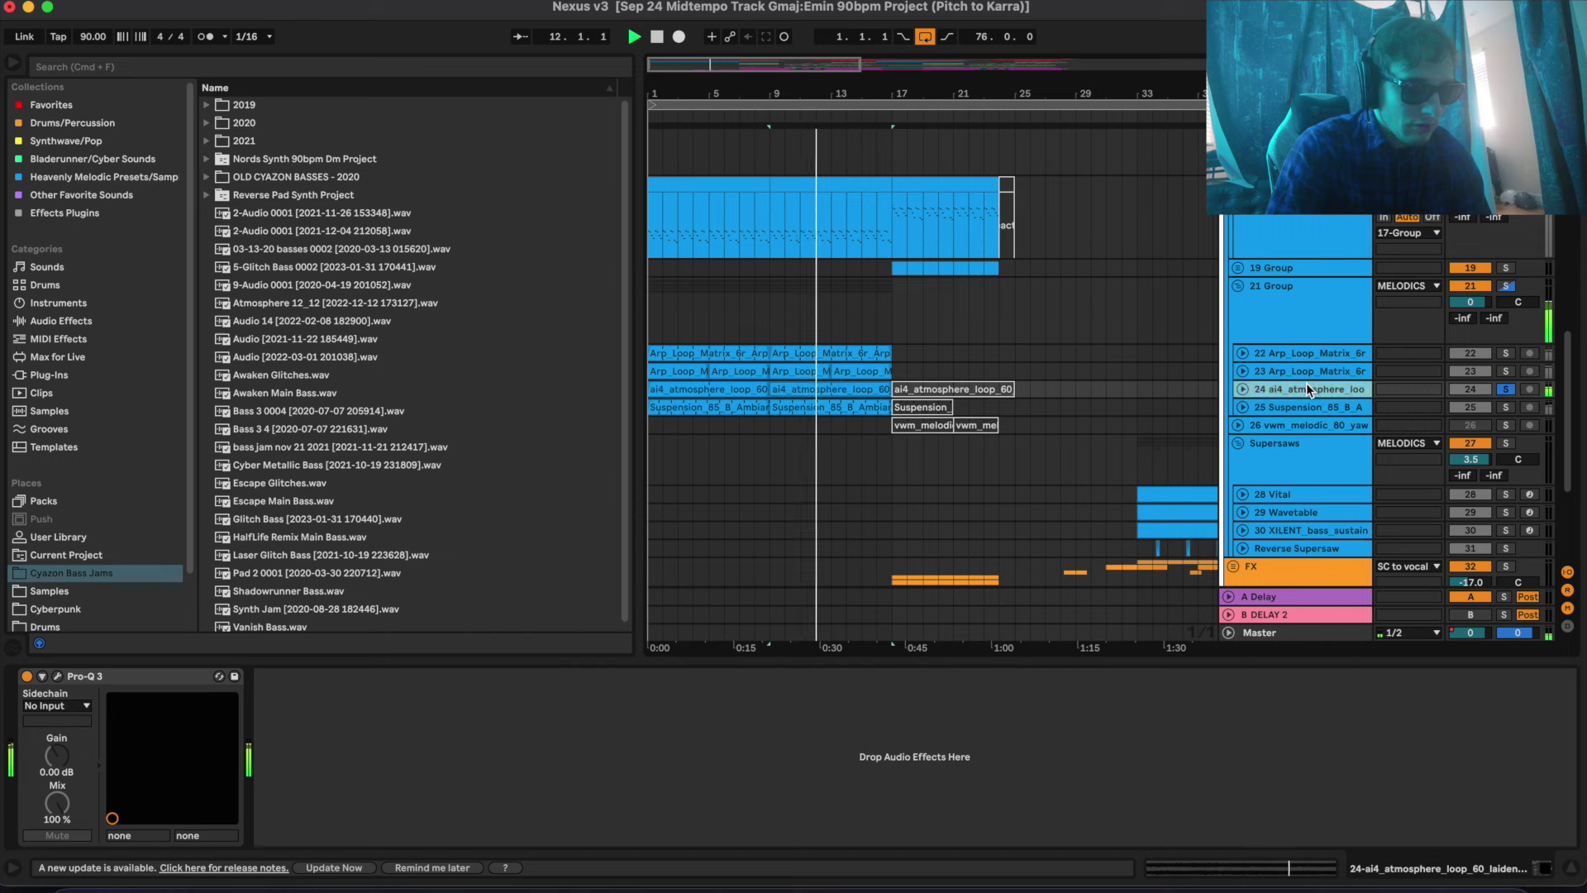
left_click(1473, 409)
left_click(1505, 407)
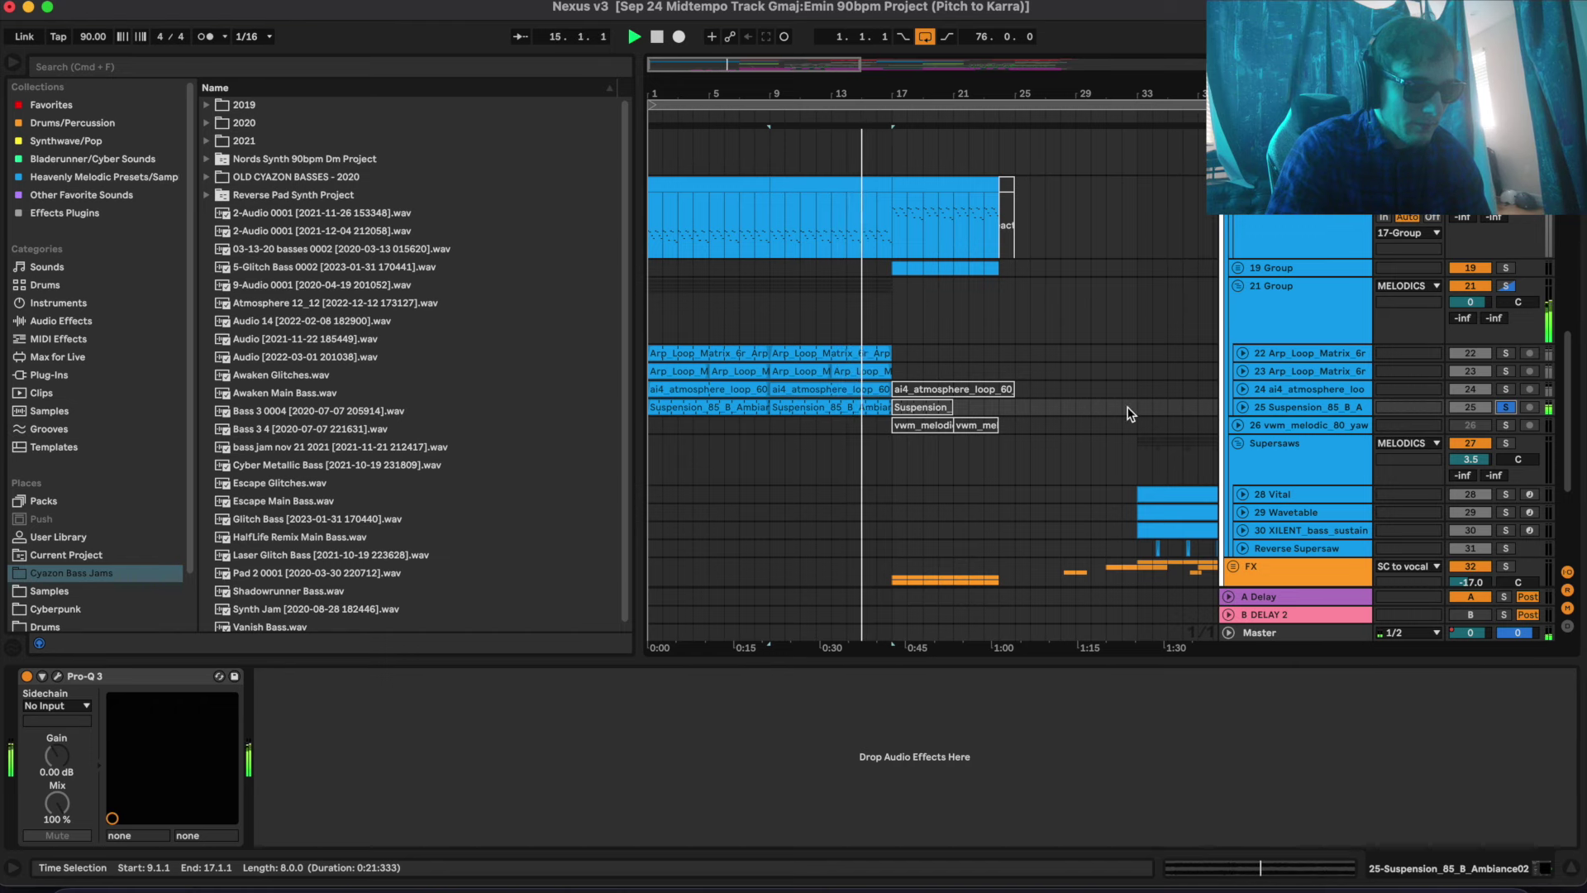
Select Synth Lead 2 to show its devices and audition it from bar 17
scroll(1128, 412, "up", 5)
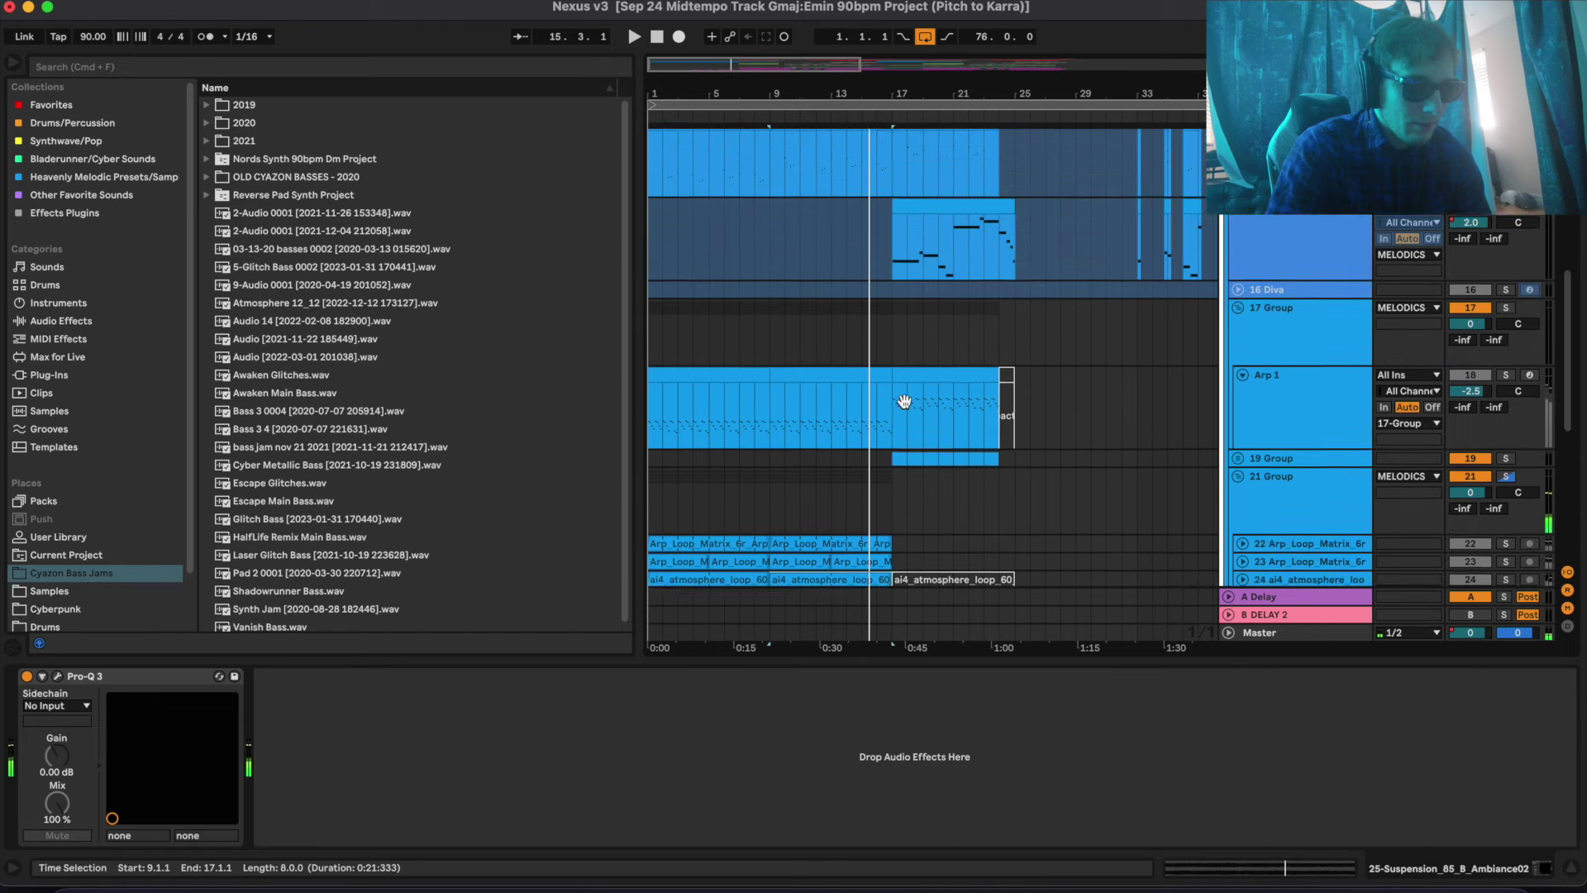
scroll(905, 407, "up", 3)
left_click(880, 379)
key("space")
key("space")
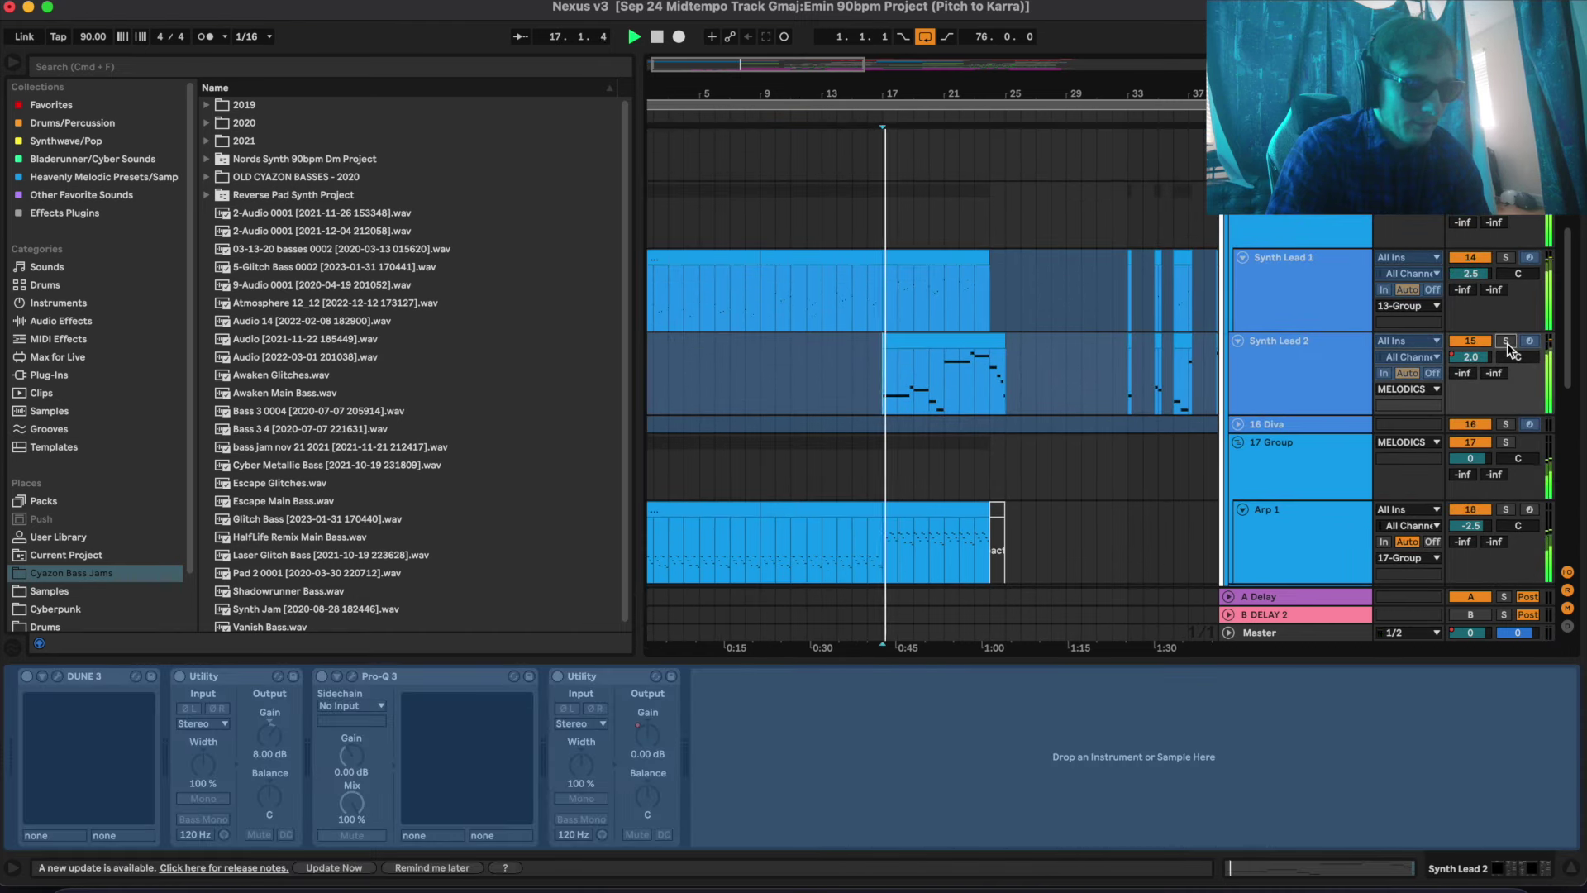
key("space")
scroll(940, 384, "down", 10)
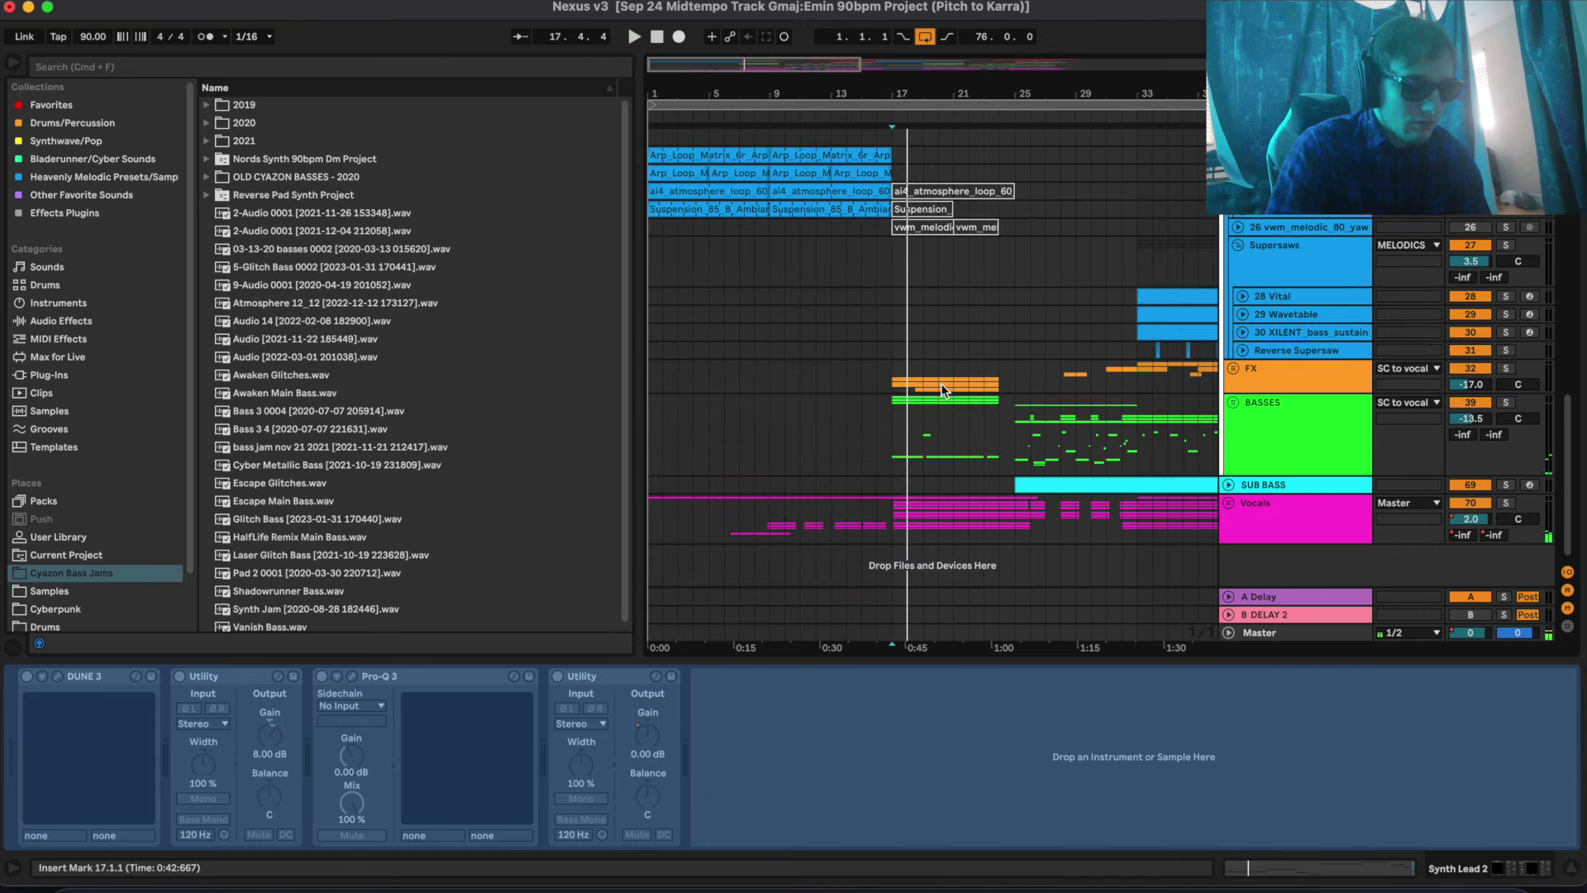
scroll(808, 366, "up", 10)
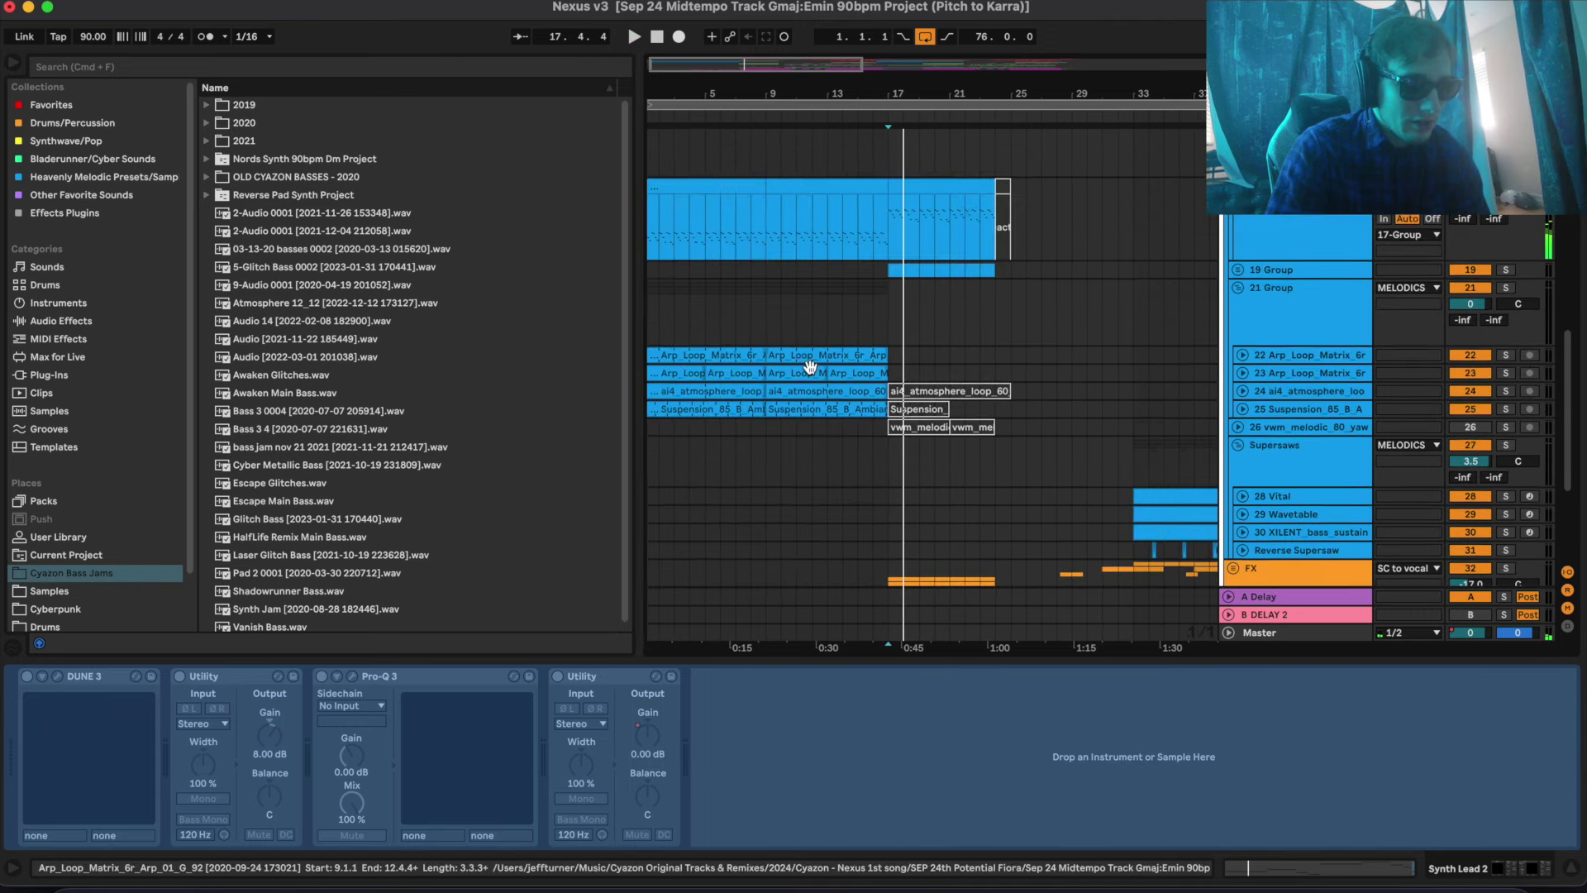
scroll(808, 366, "up", 8)
key("space")
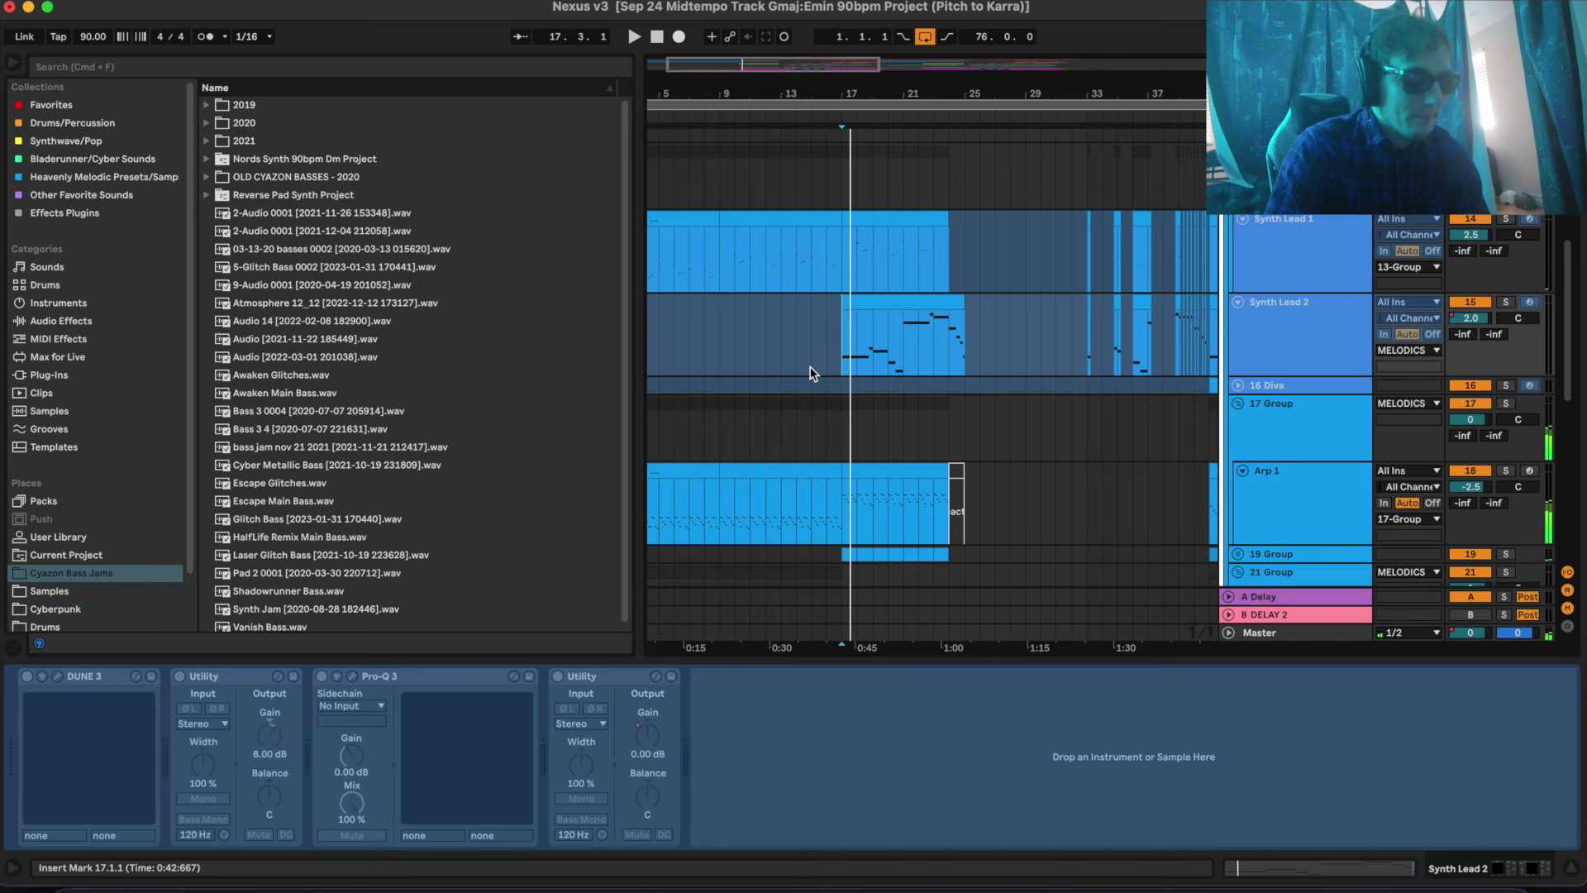
key("space")
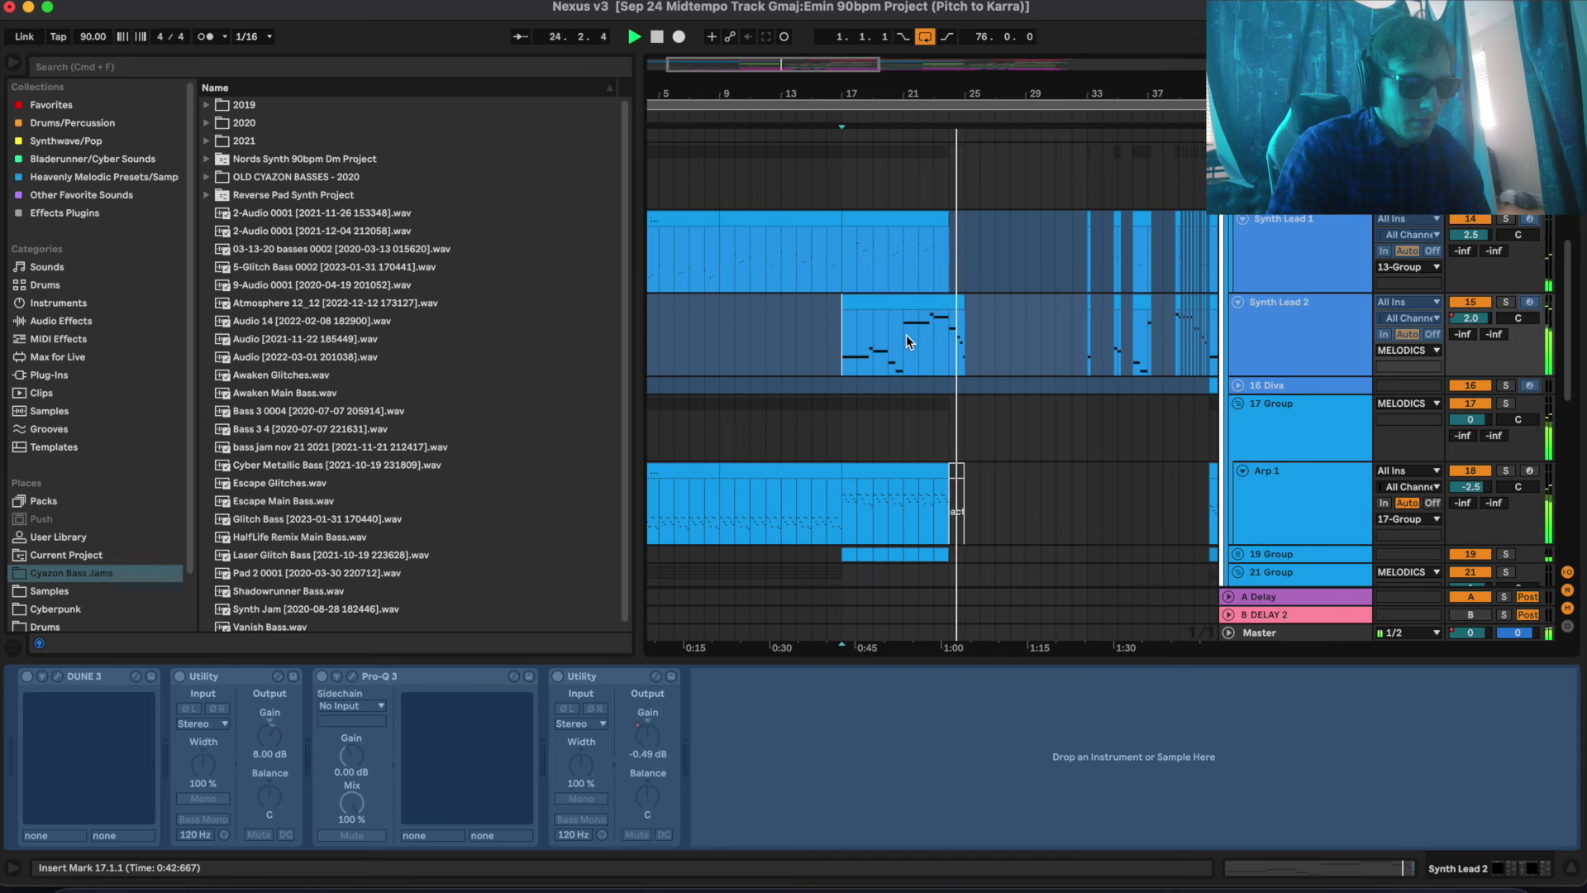
key("space")
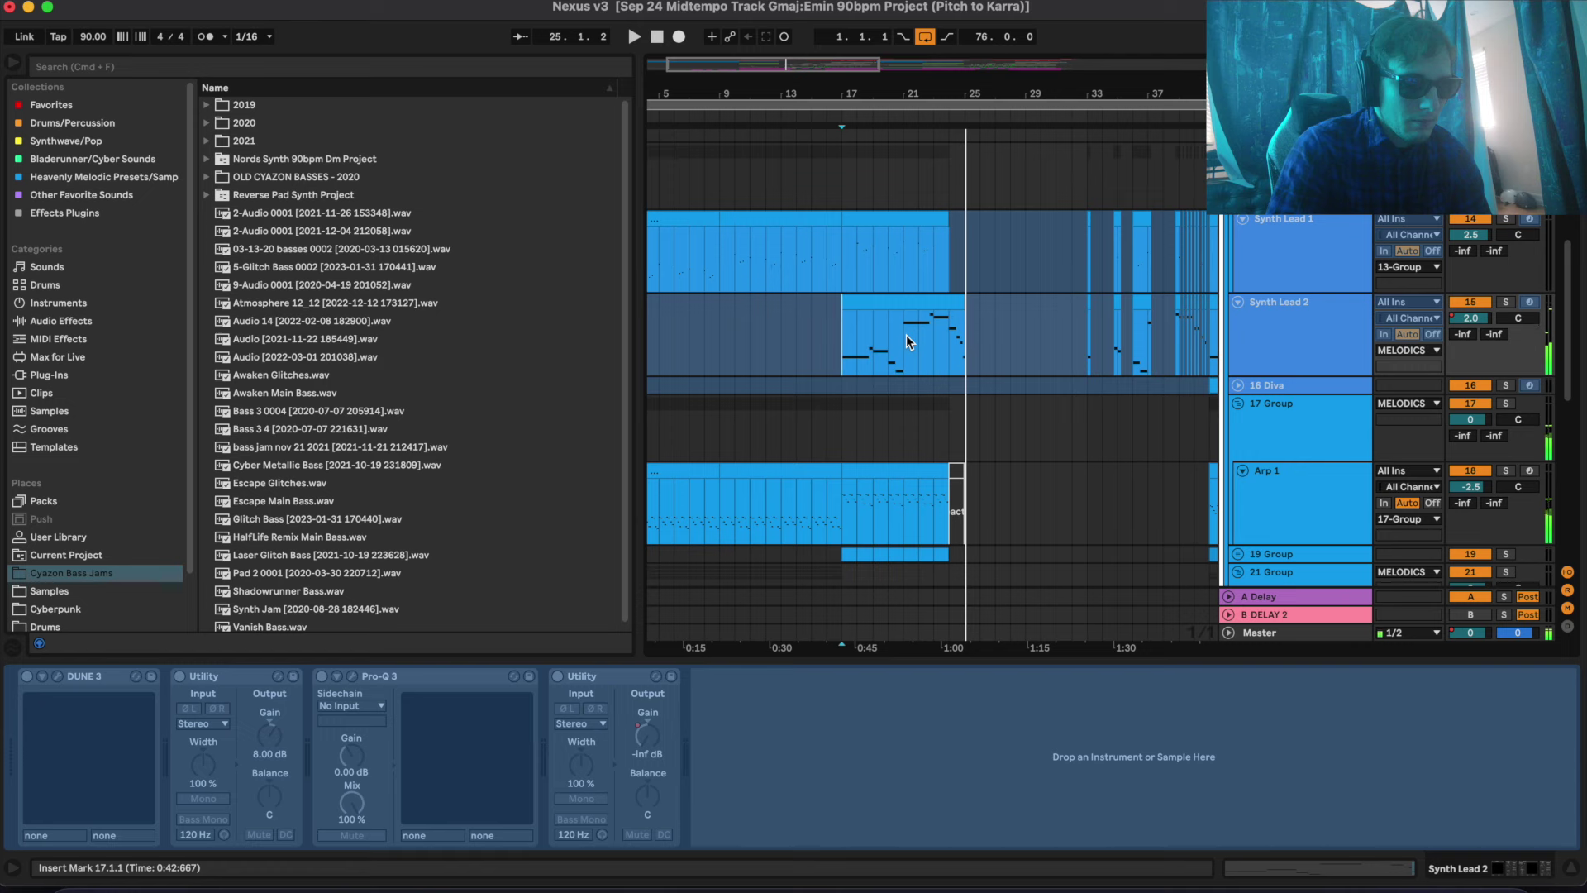
Play Synth Lead 2 soloed from bar 17
left_click(843, 355)
left_click(1506, 303)
key("space")
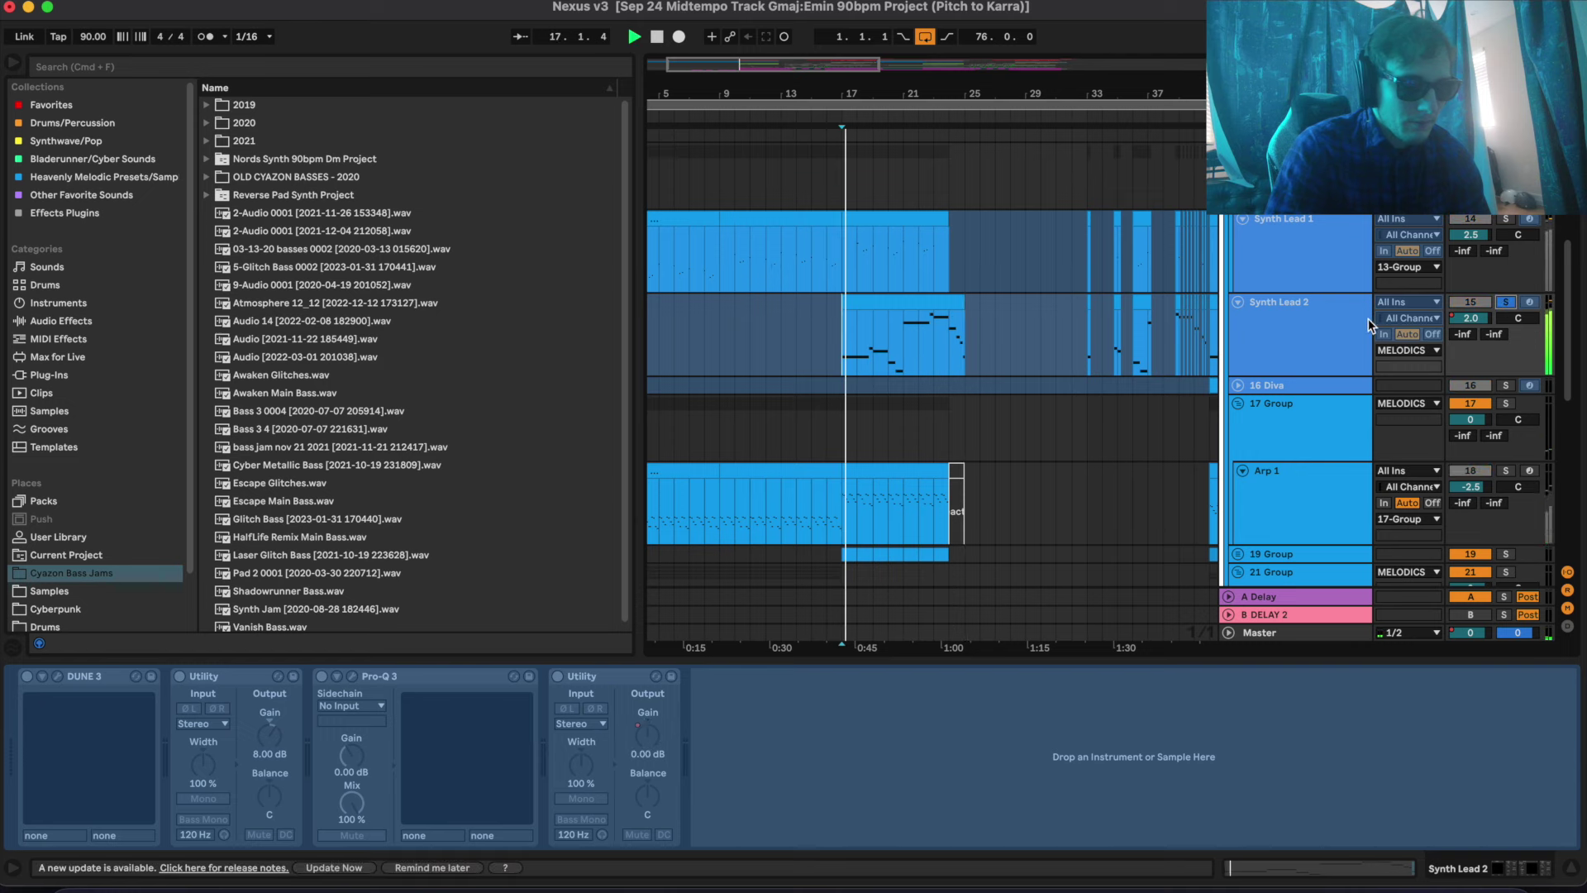
left_click(1291, 327)
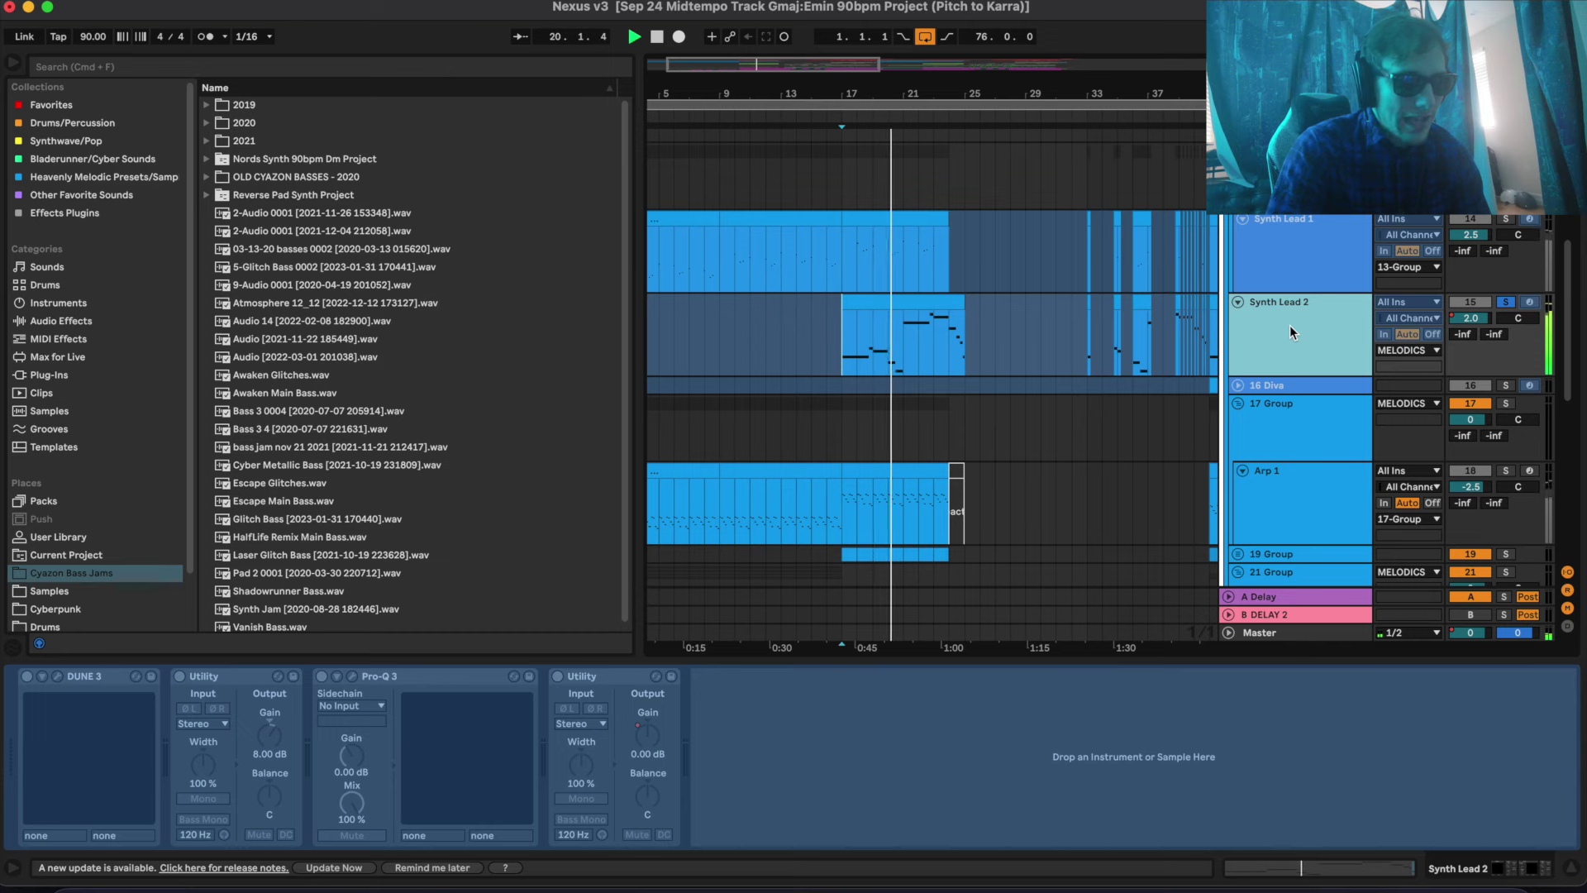
Unfreeze Synth Lead 2, compare it against soloed Synth Lead 1, then re-solo it
right_click(1289, 330)
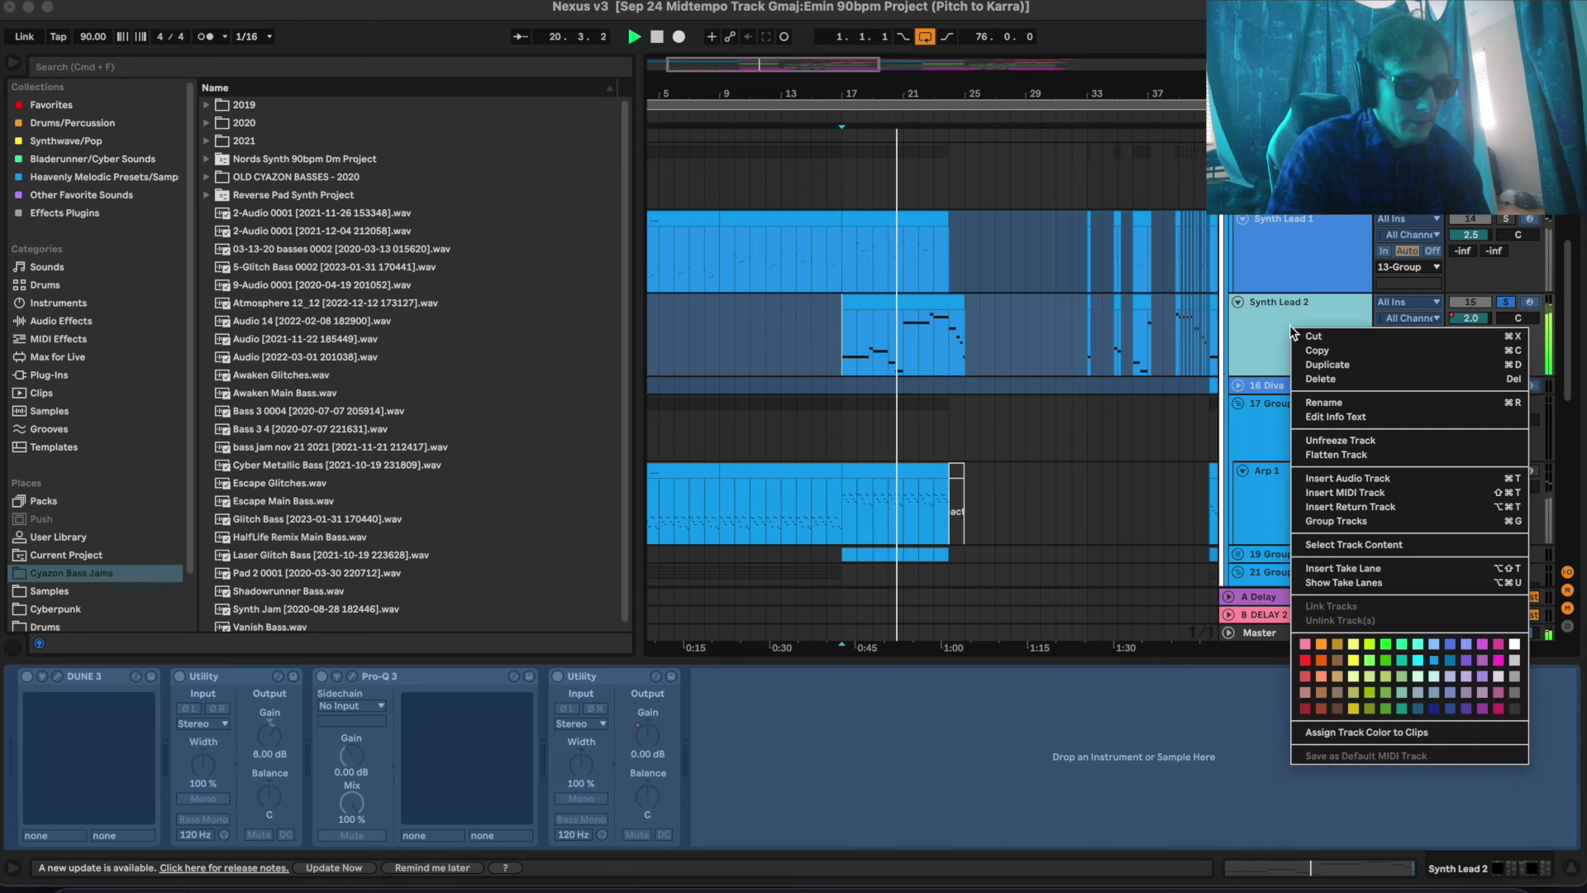
left_click(1348, 438)
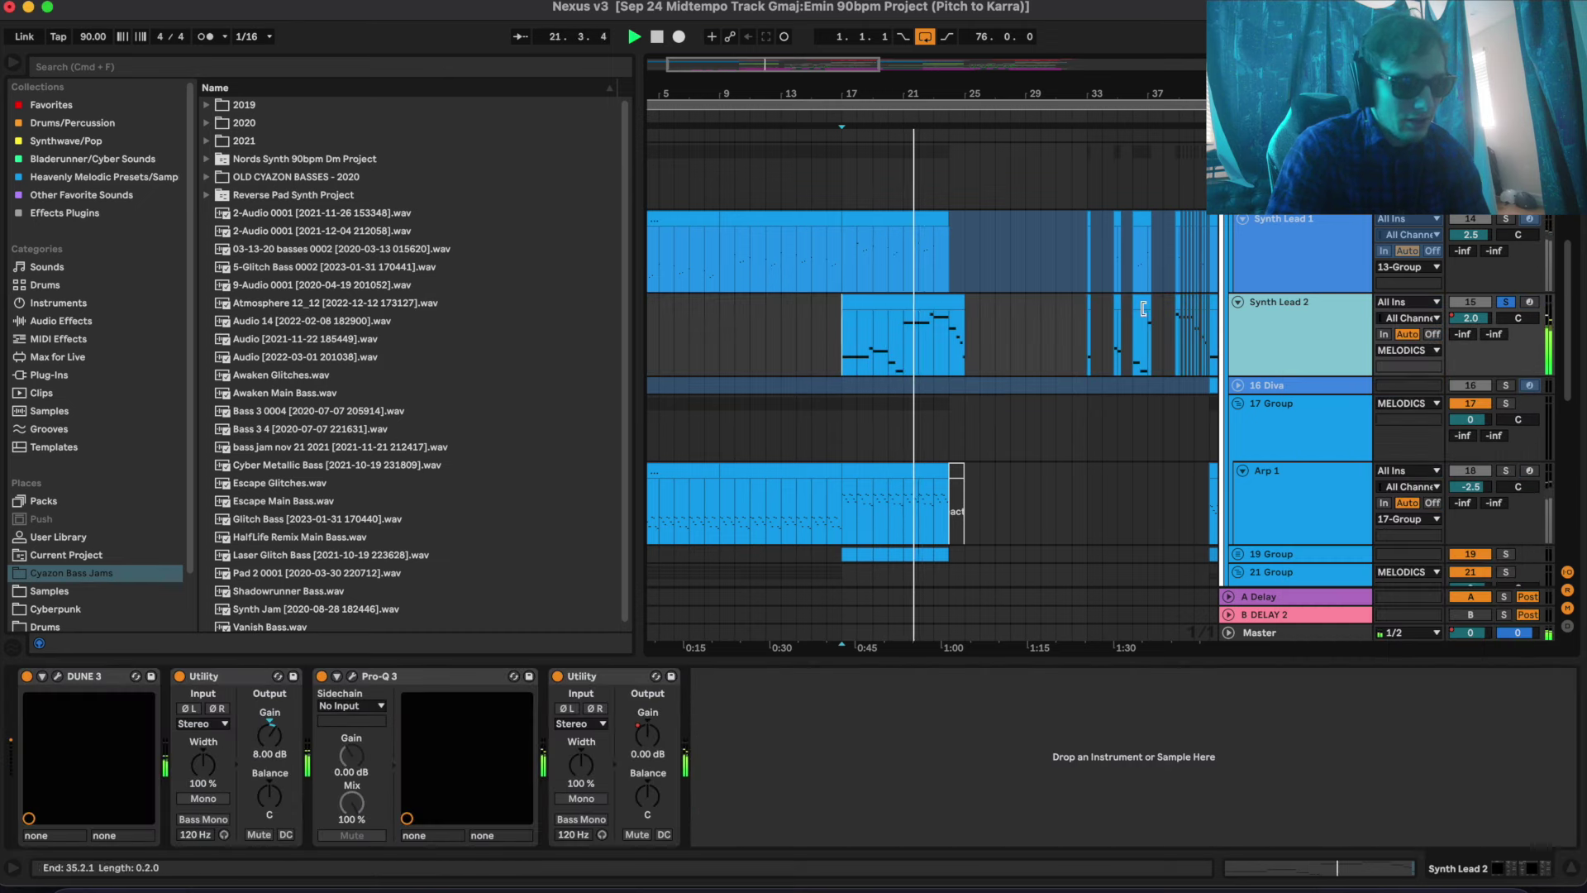
left_click(1506, 220)
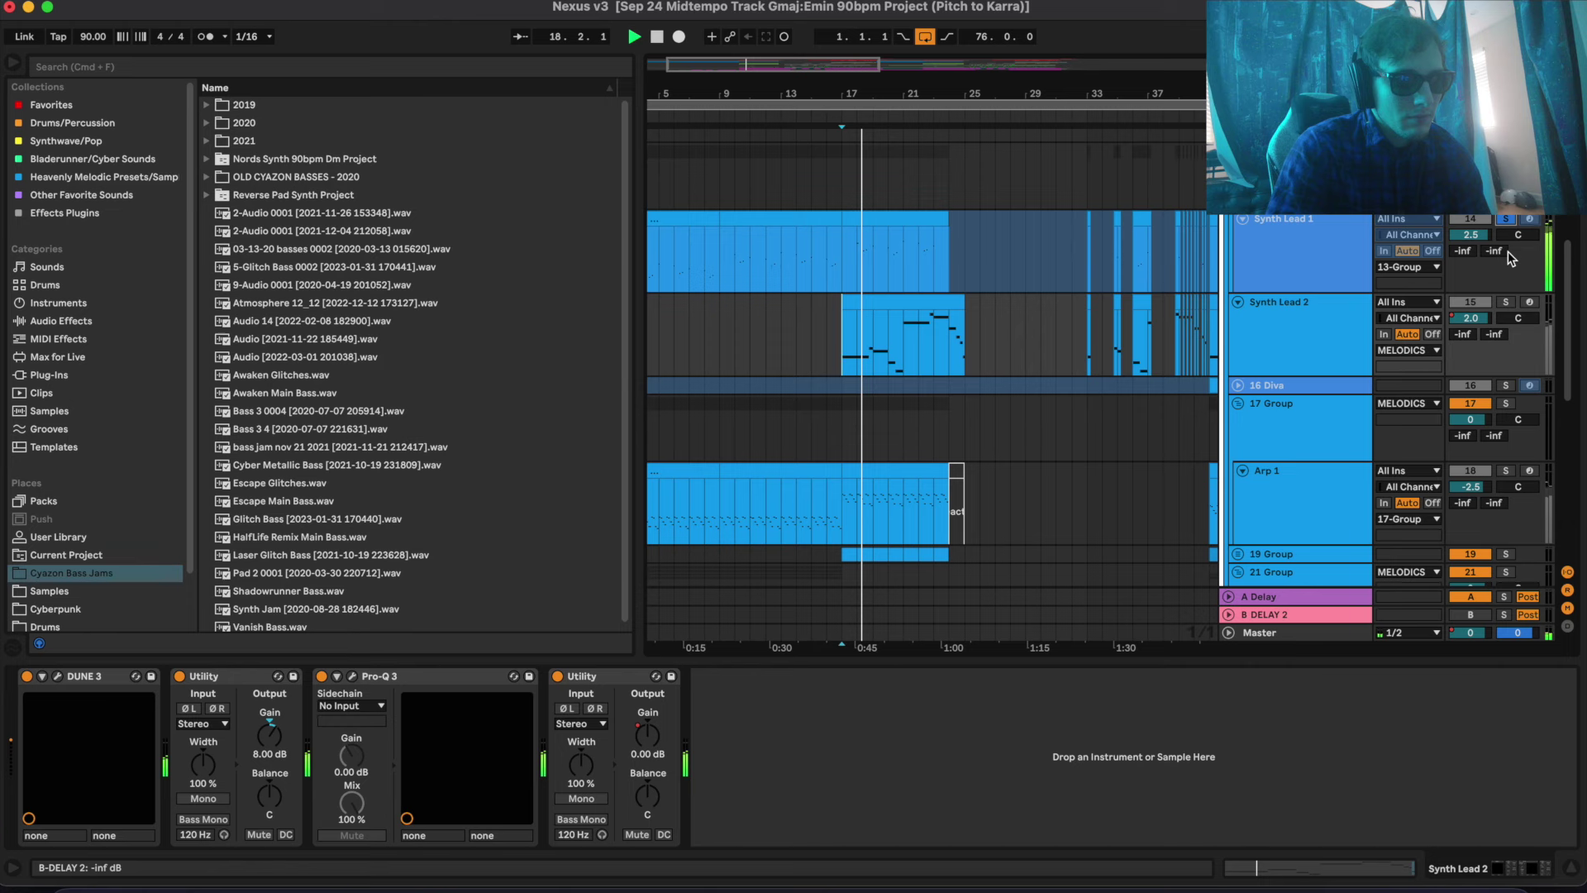
left_click(1504, 303)
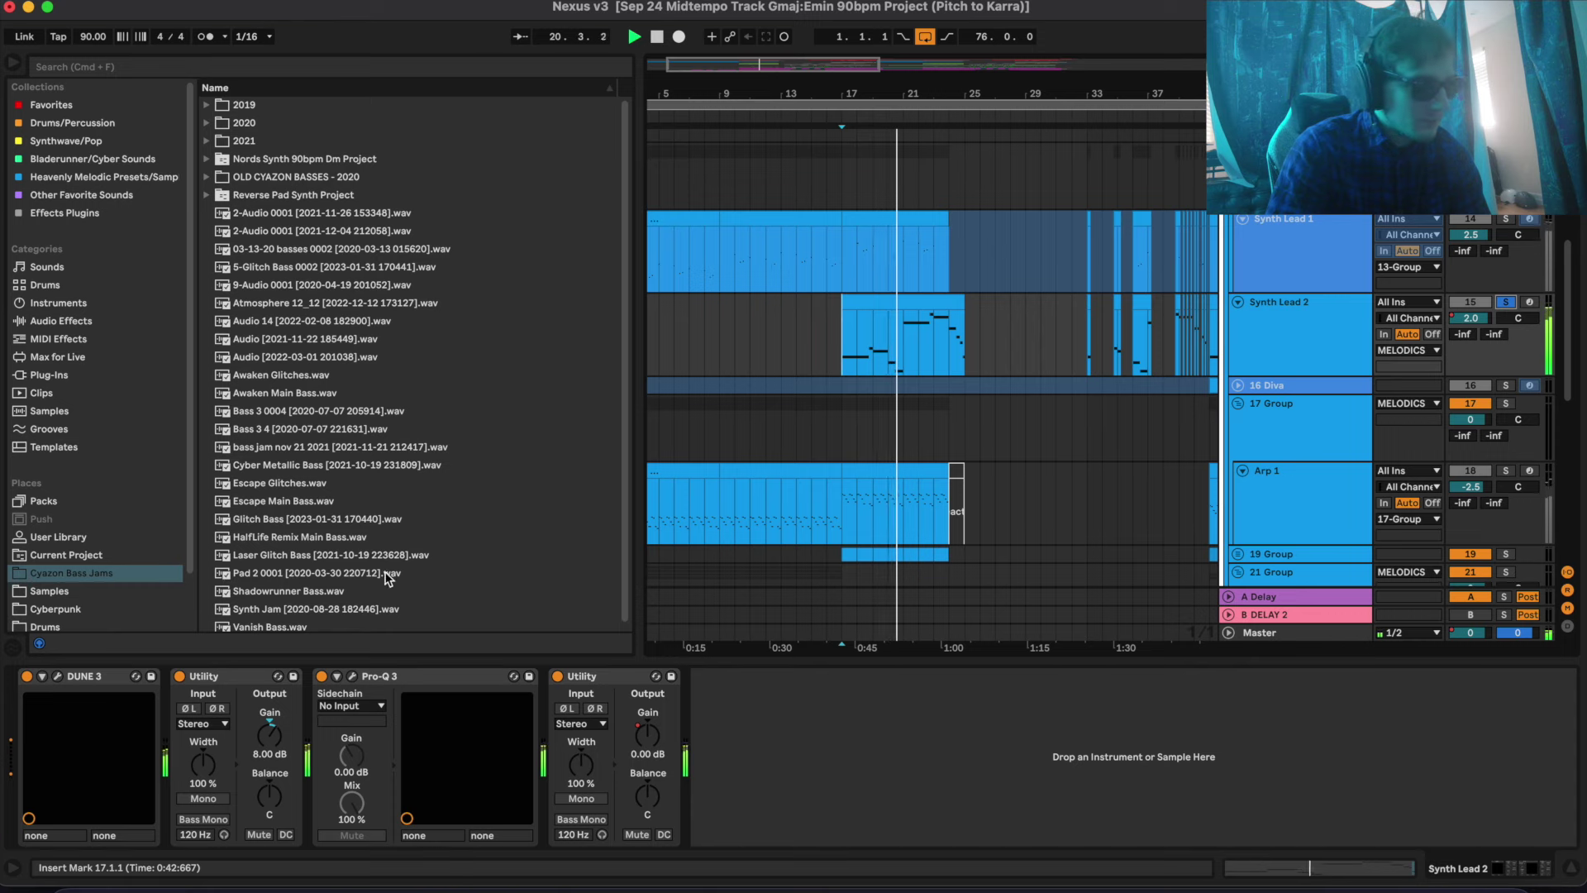
Check Synth Lead 2's DUNE 3 patch Atlantis Horns AB and Pro-Q 3 curve, then stop playback
left_click(58, 676)
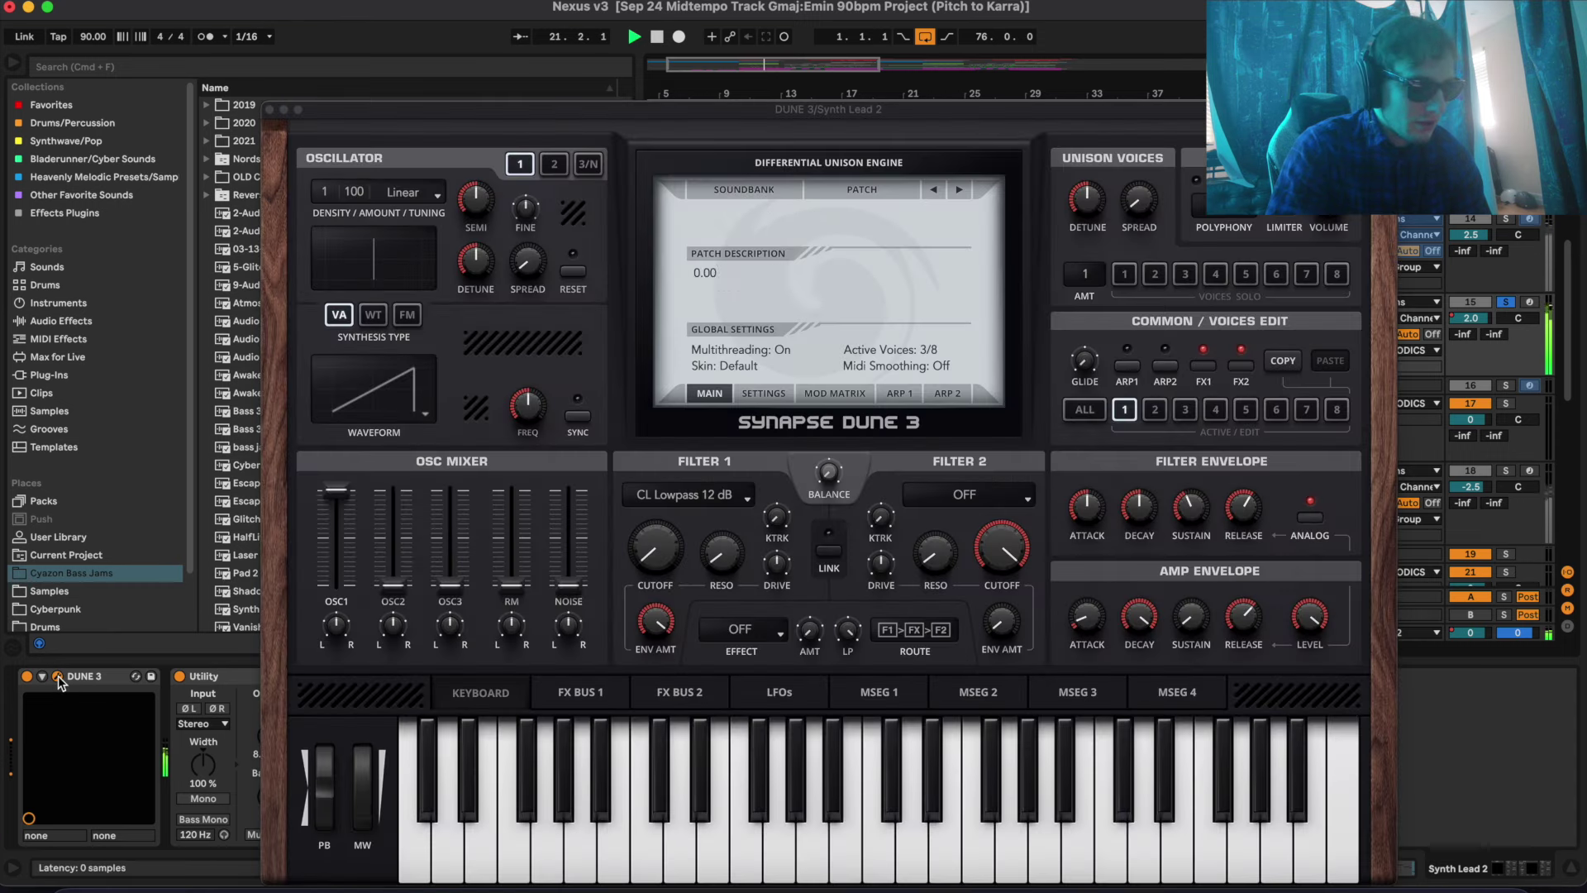
left_click(270, 110)
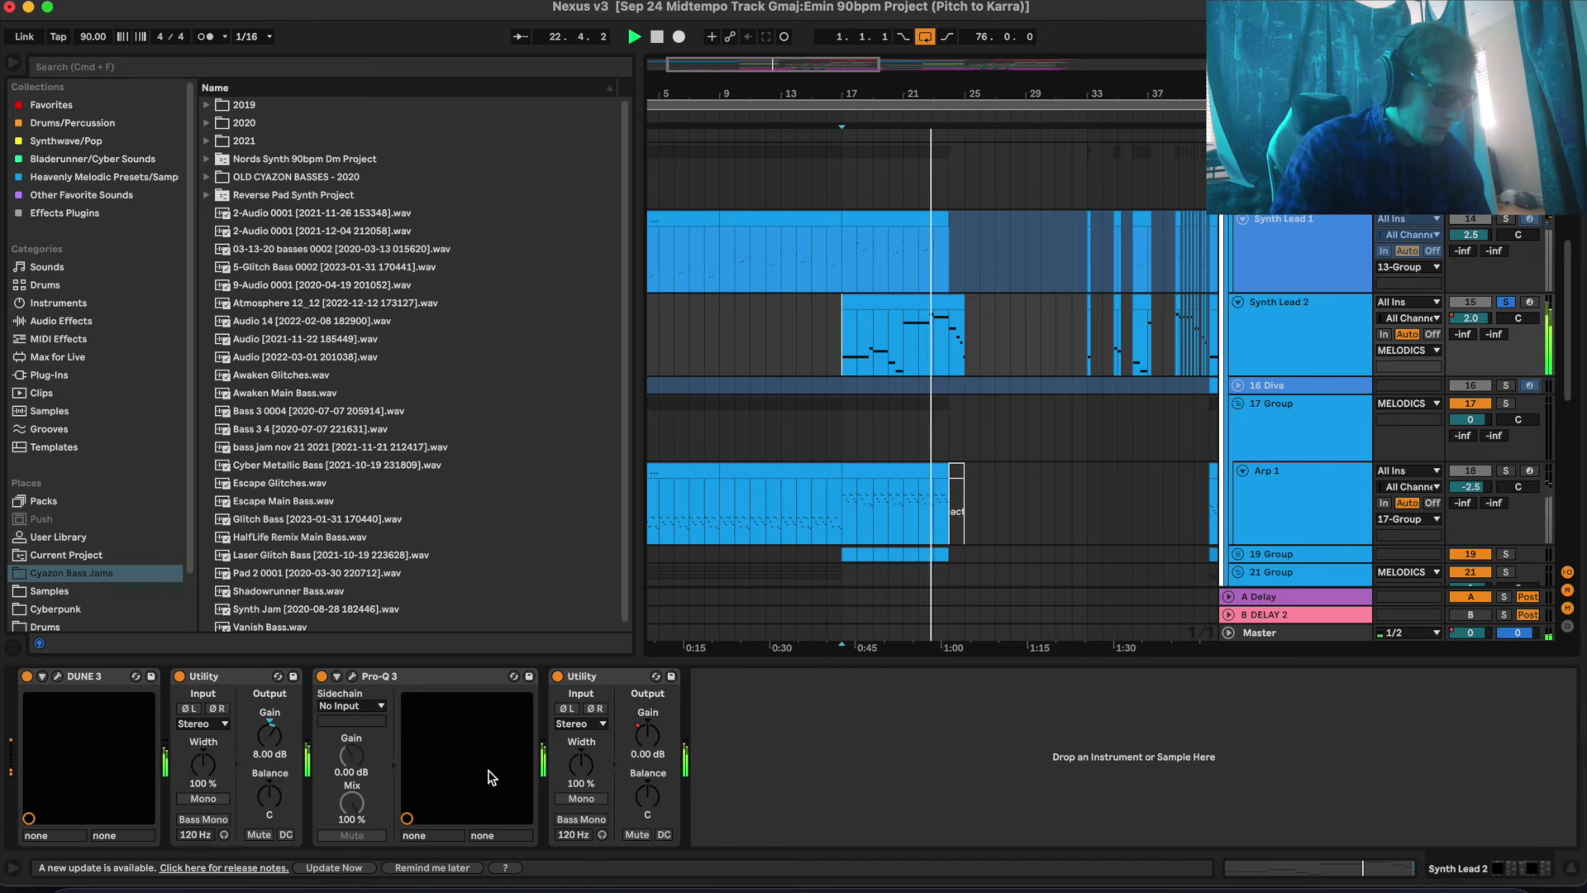
left_click(352, 676)
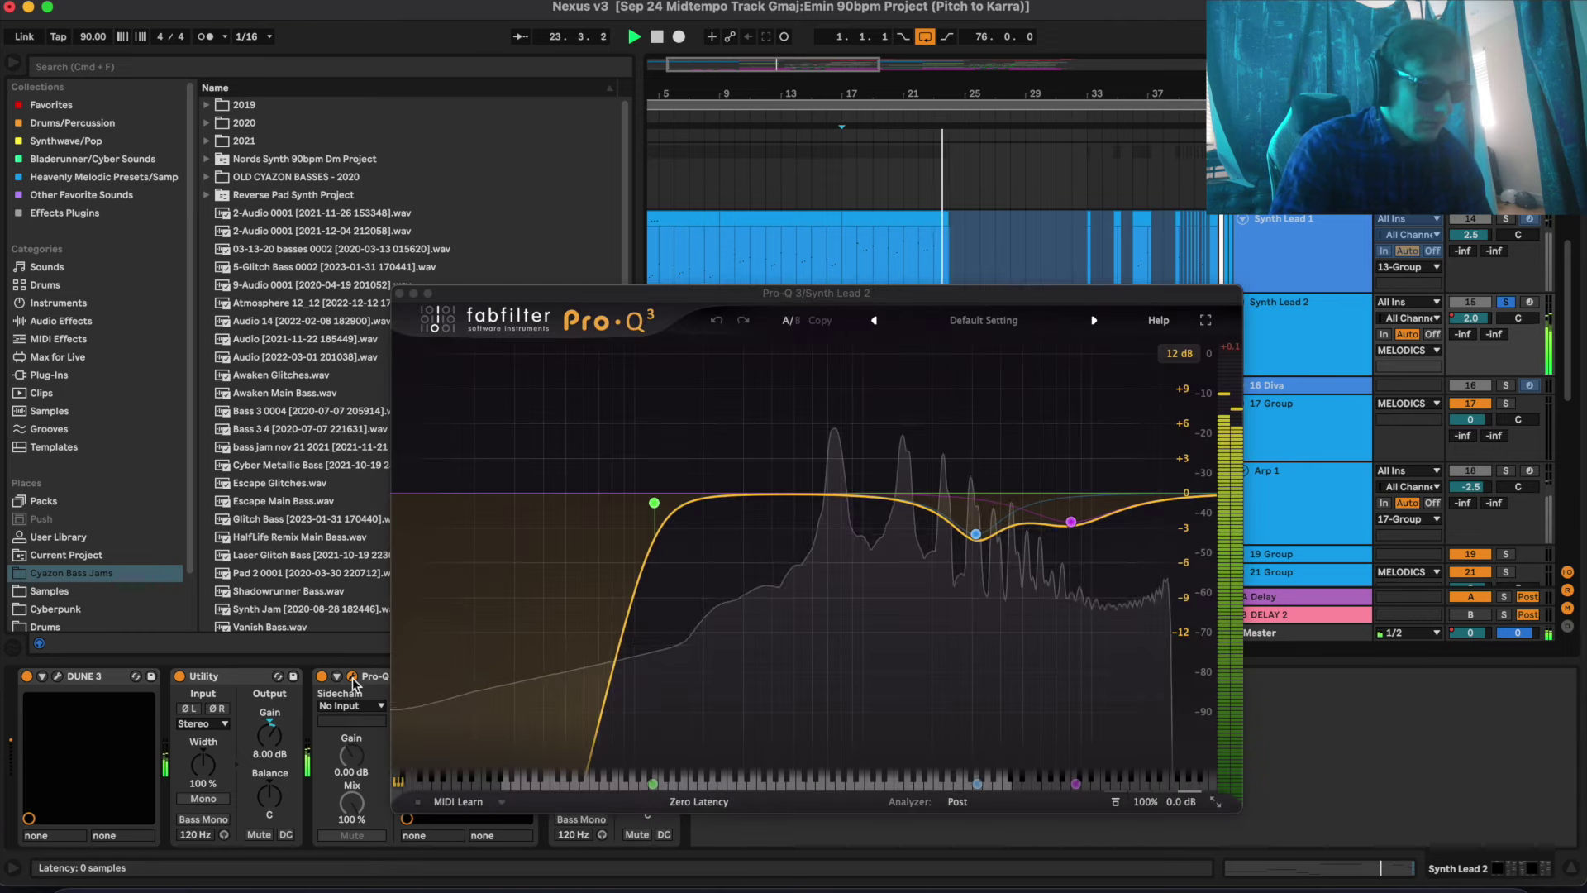
left_click(352, 676)
scroll(896, 310, "down", 5)
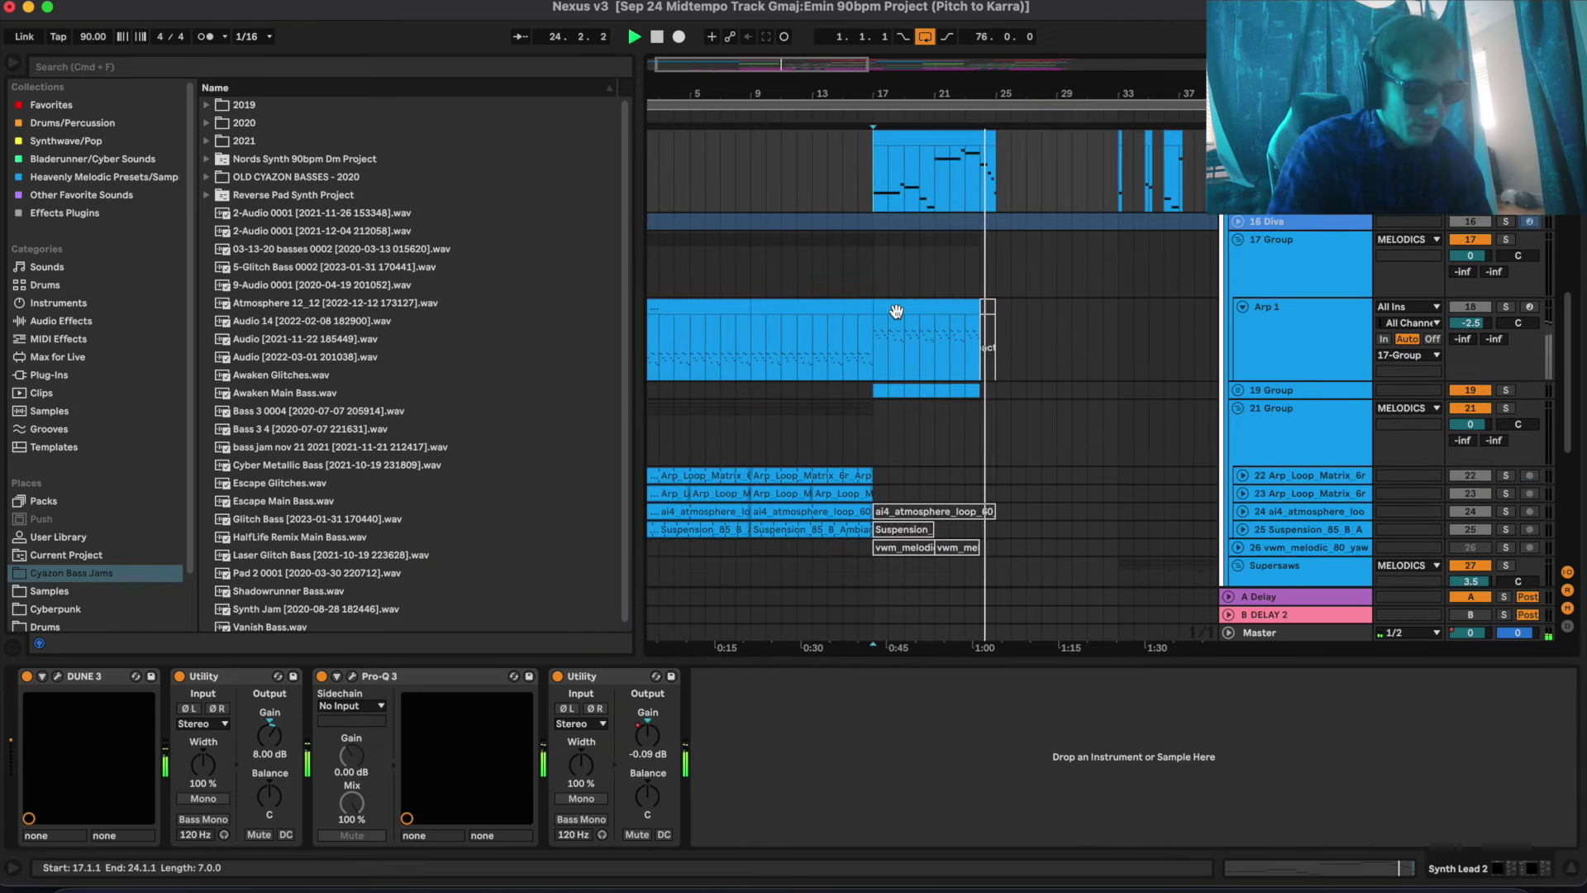
key("space")
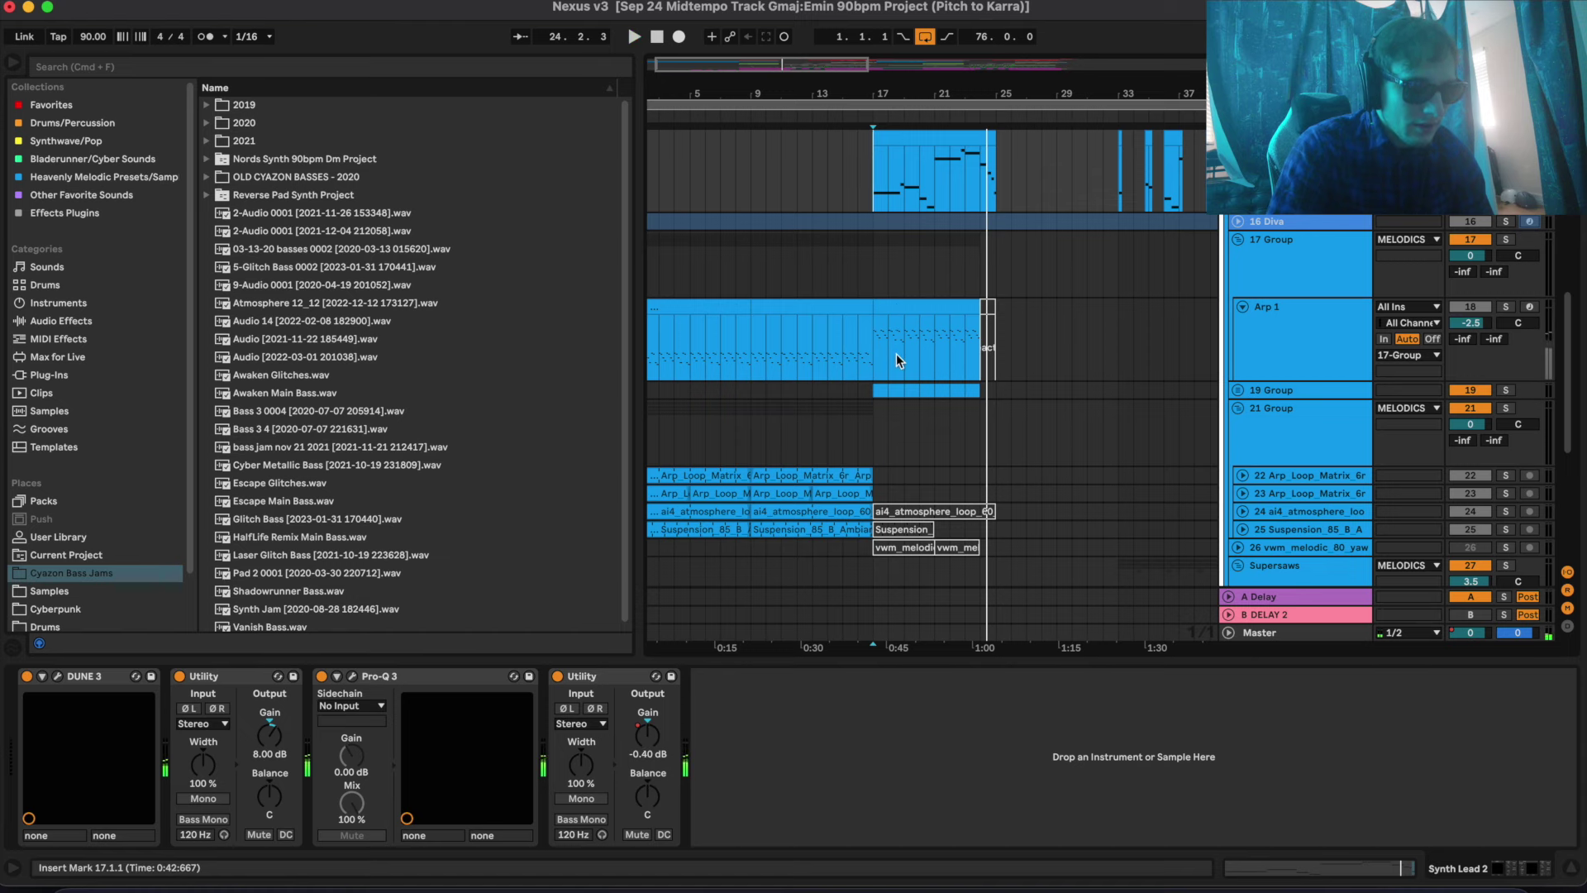
Unfold 19 Group and play the Arp 2 track soloed from bar 17
left_click(936, 359)
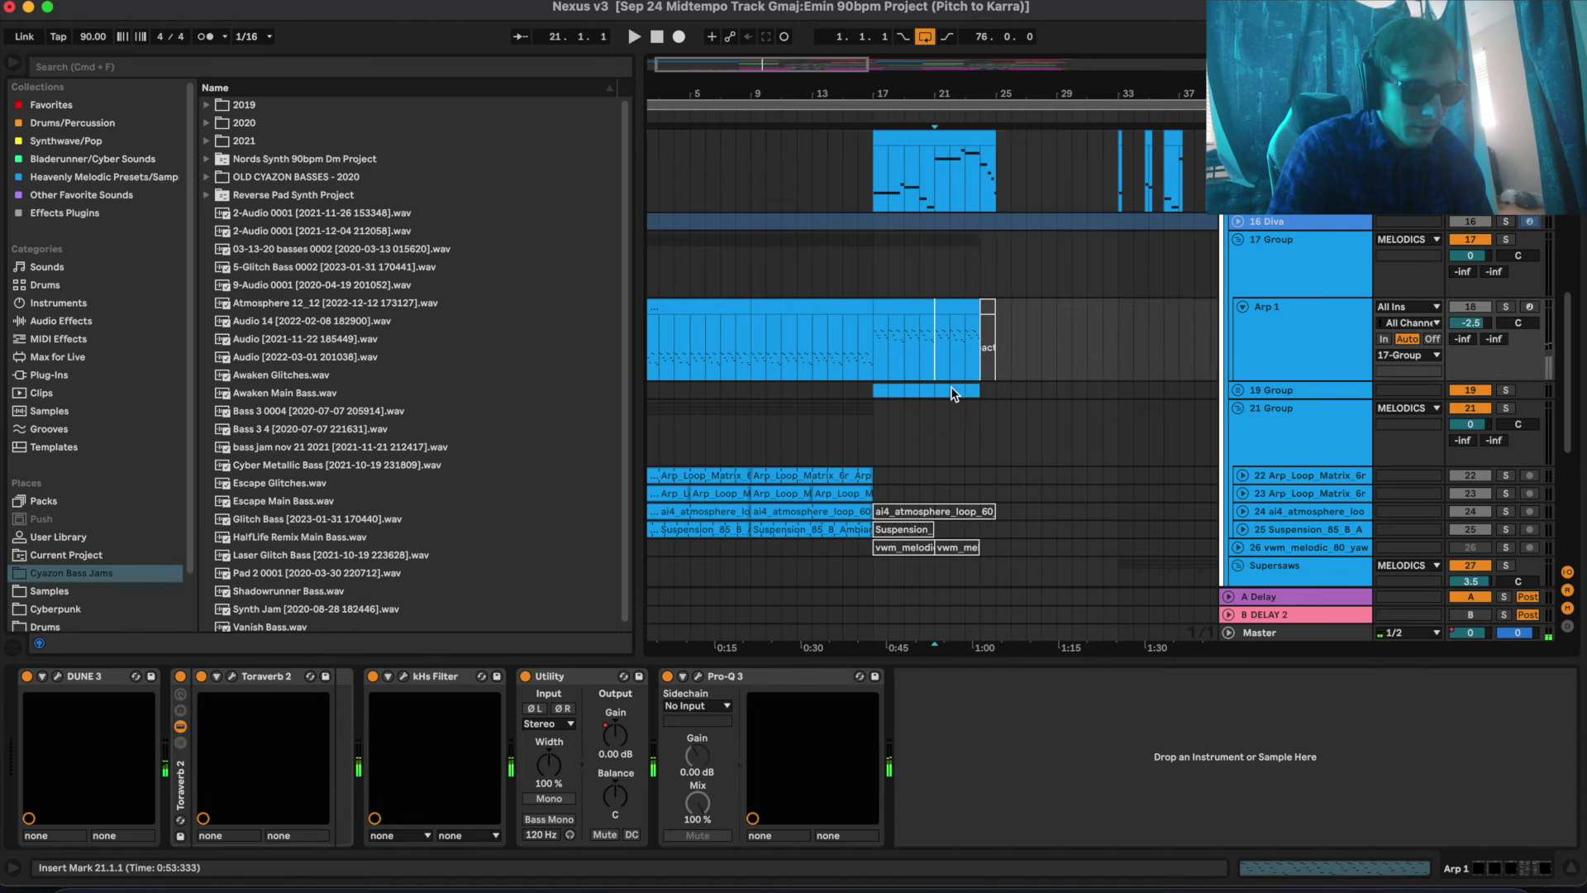
left_click(1243, 391)
scroll(1104, 458, "down", 3)
left_click(896, 378)
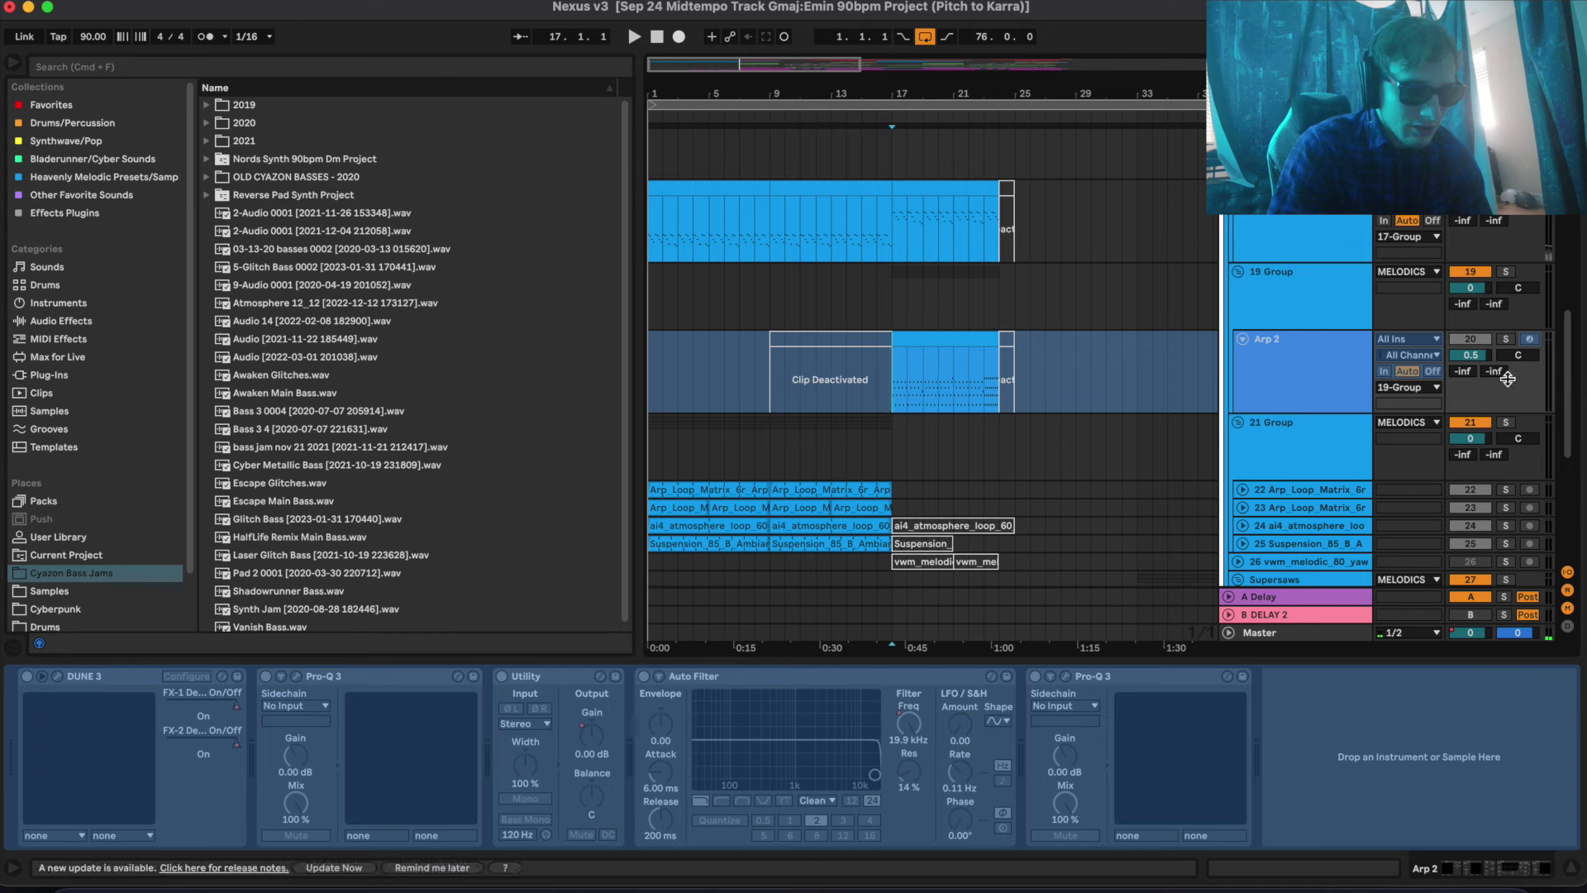
left_click(1506, 340)
key("space")
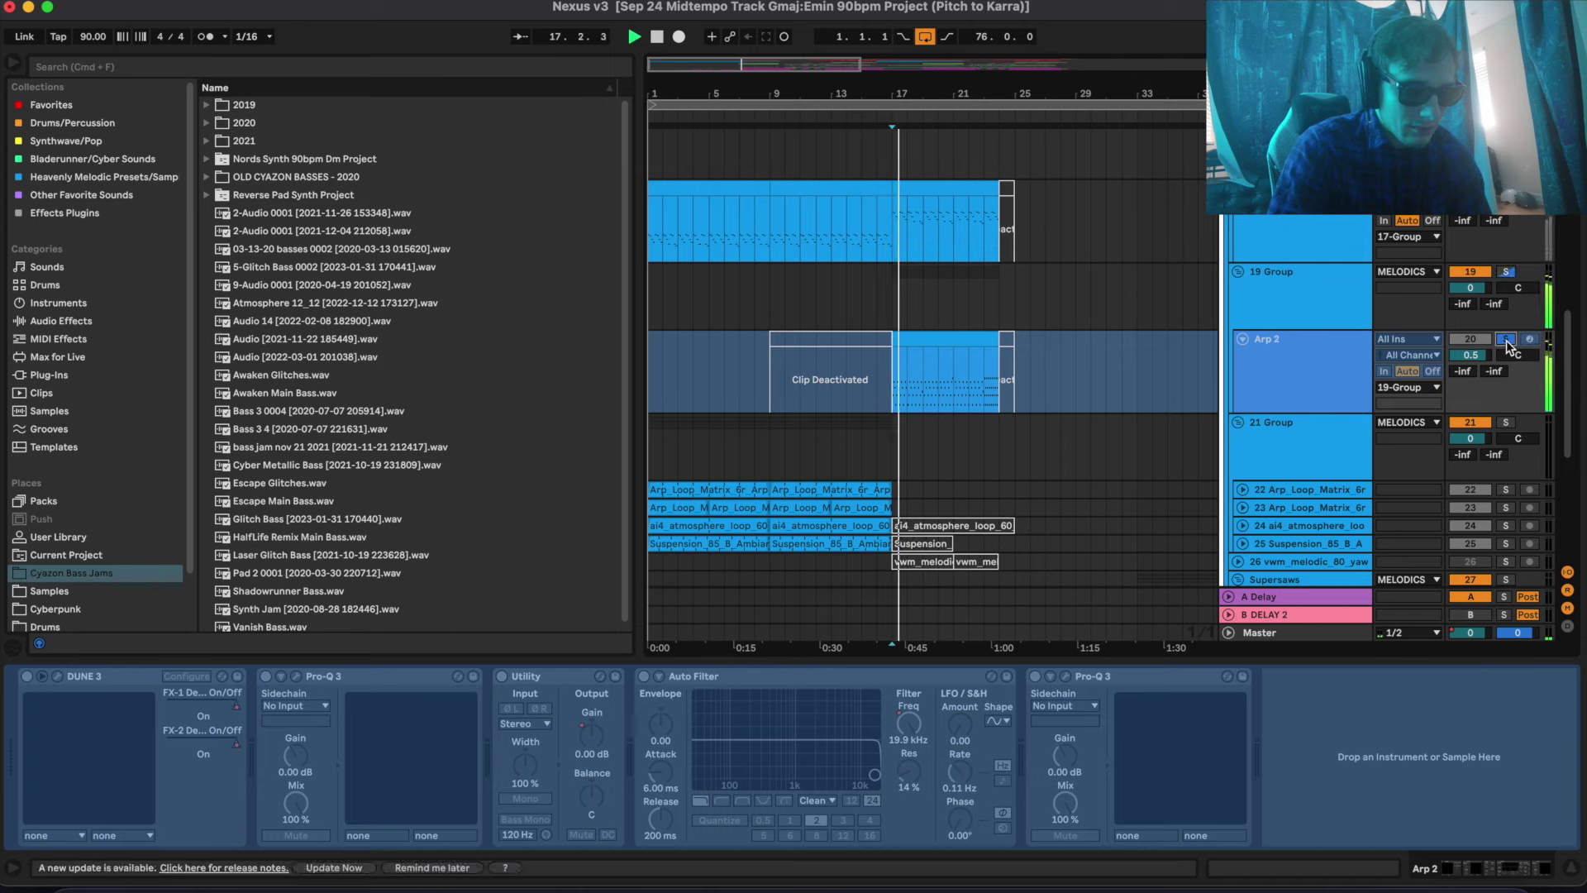
Unfreeze Arp 2, glance at its DUNE 3 synth and view its clip's MIDI notes
right_click(1303, 374)
left_click(1326, 457)
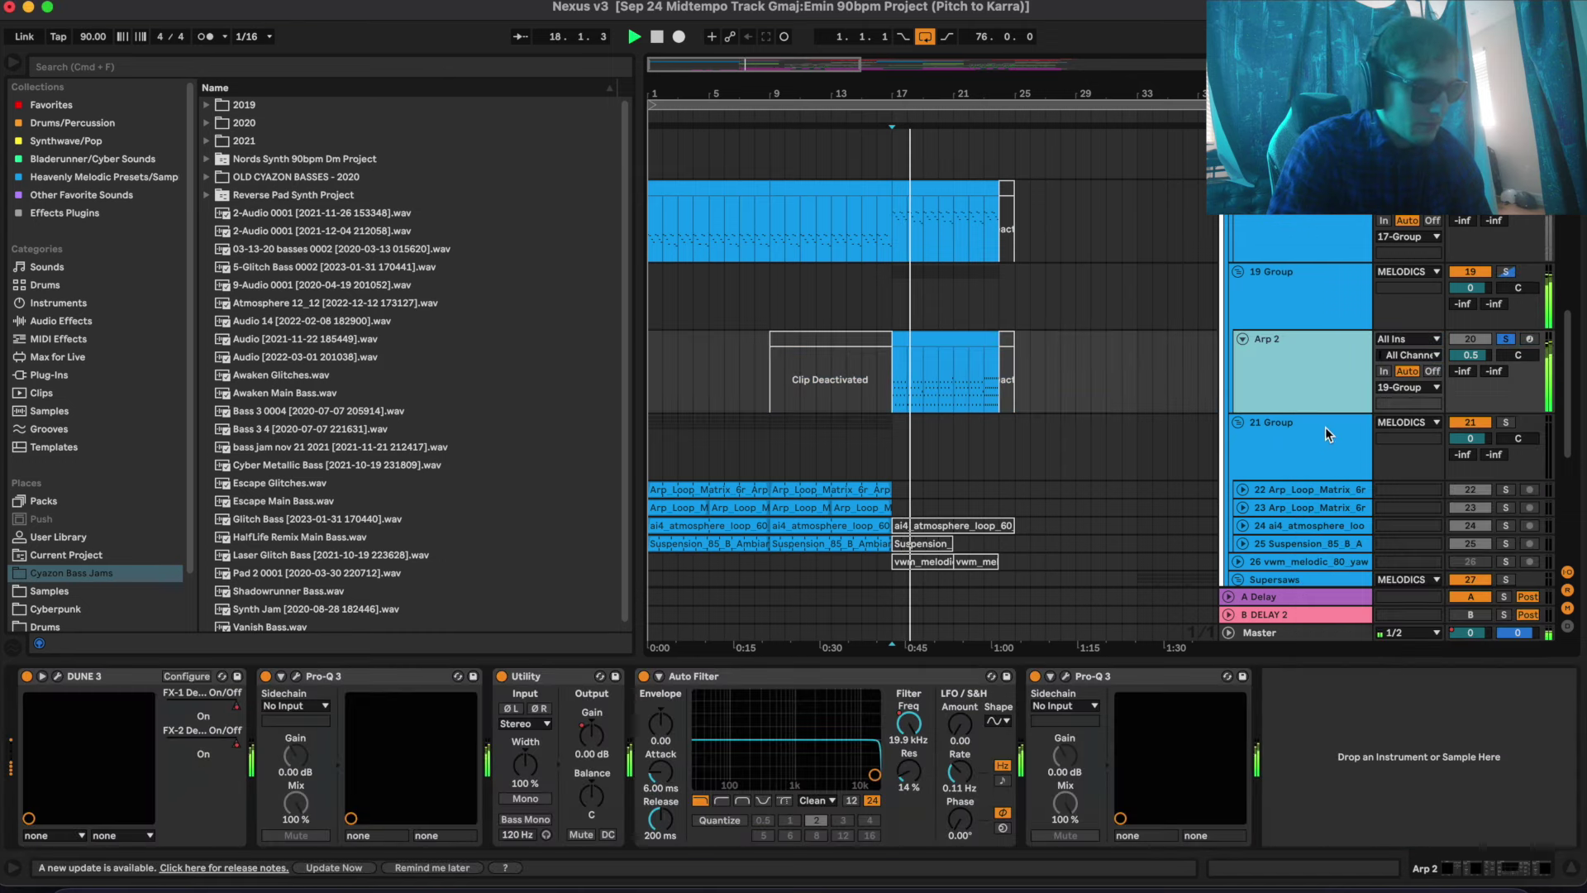
left_click(57, 678)
left_click(58, 678)
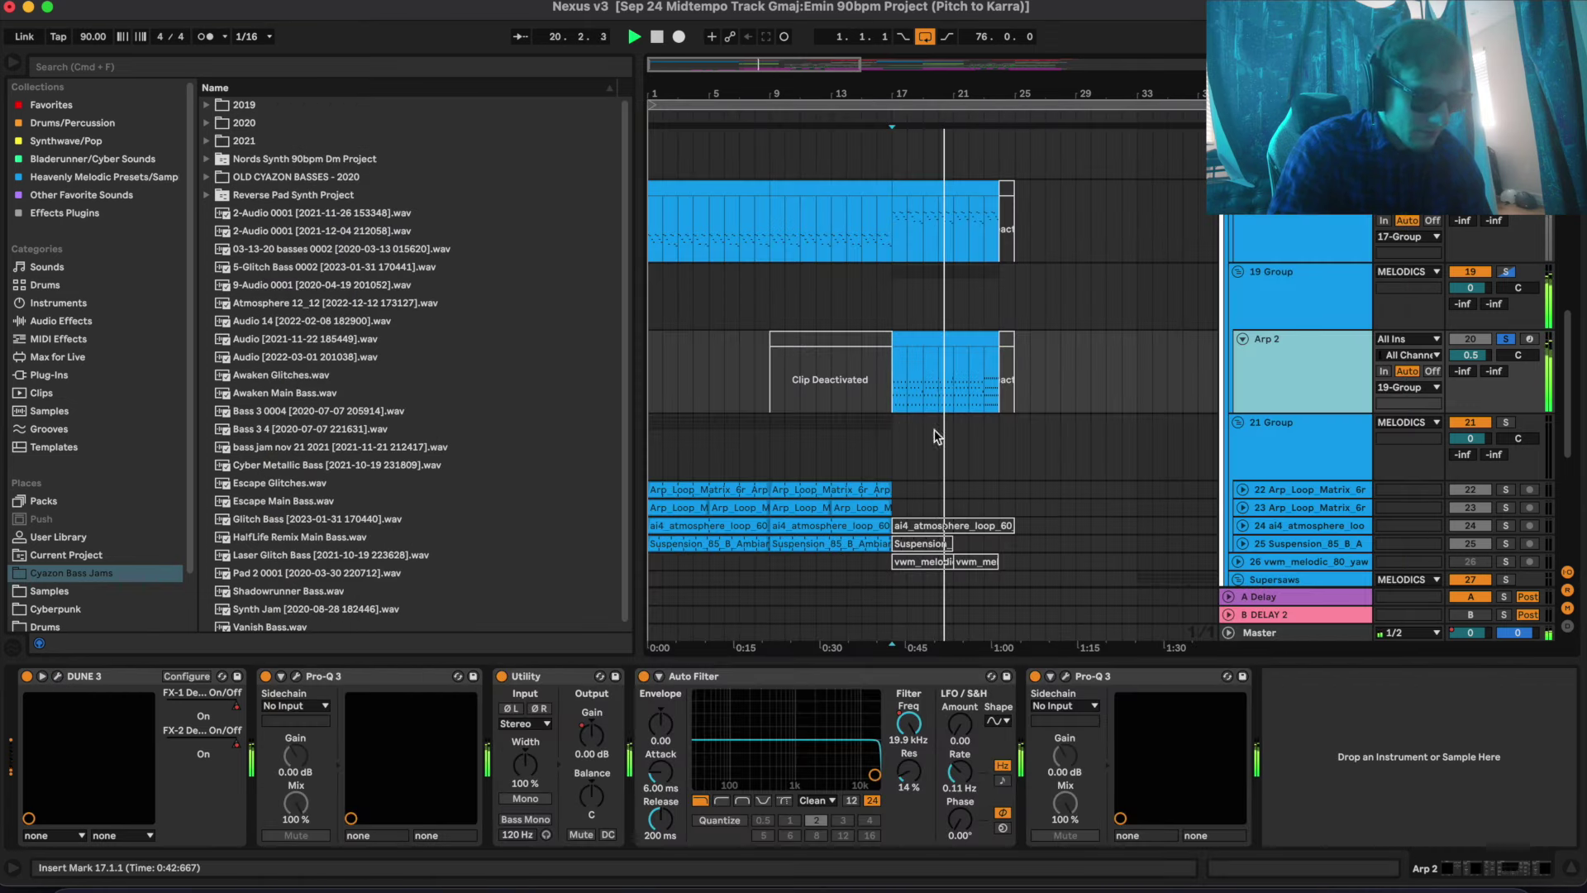
left_click(984, 404)
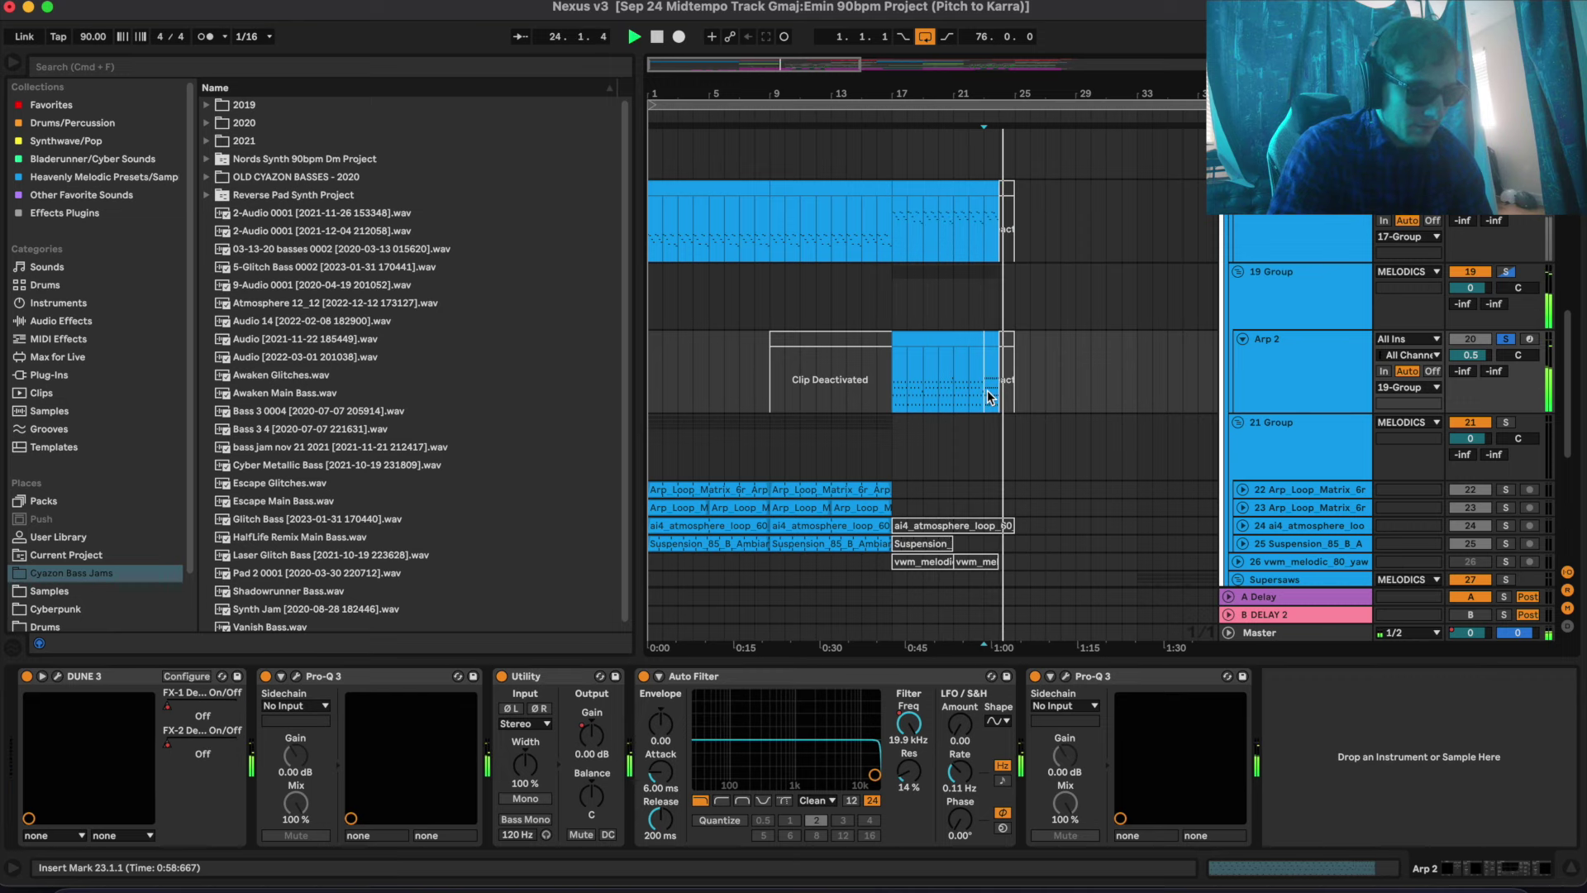
key("space")
double_click(984, 379)
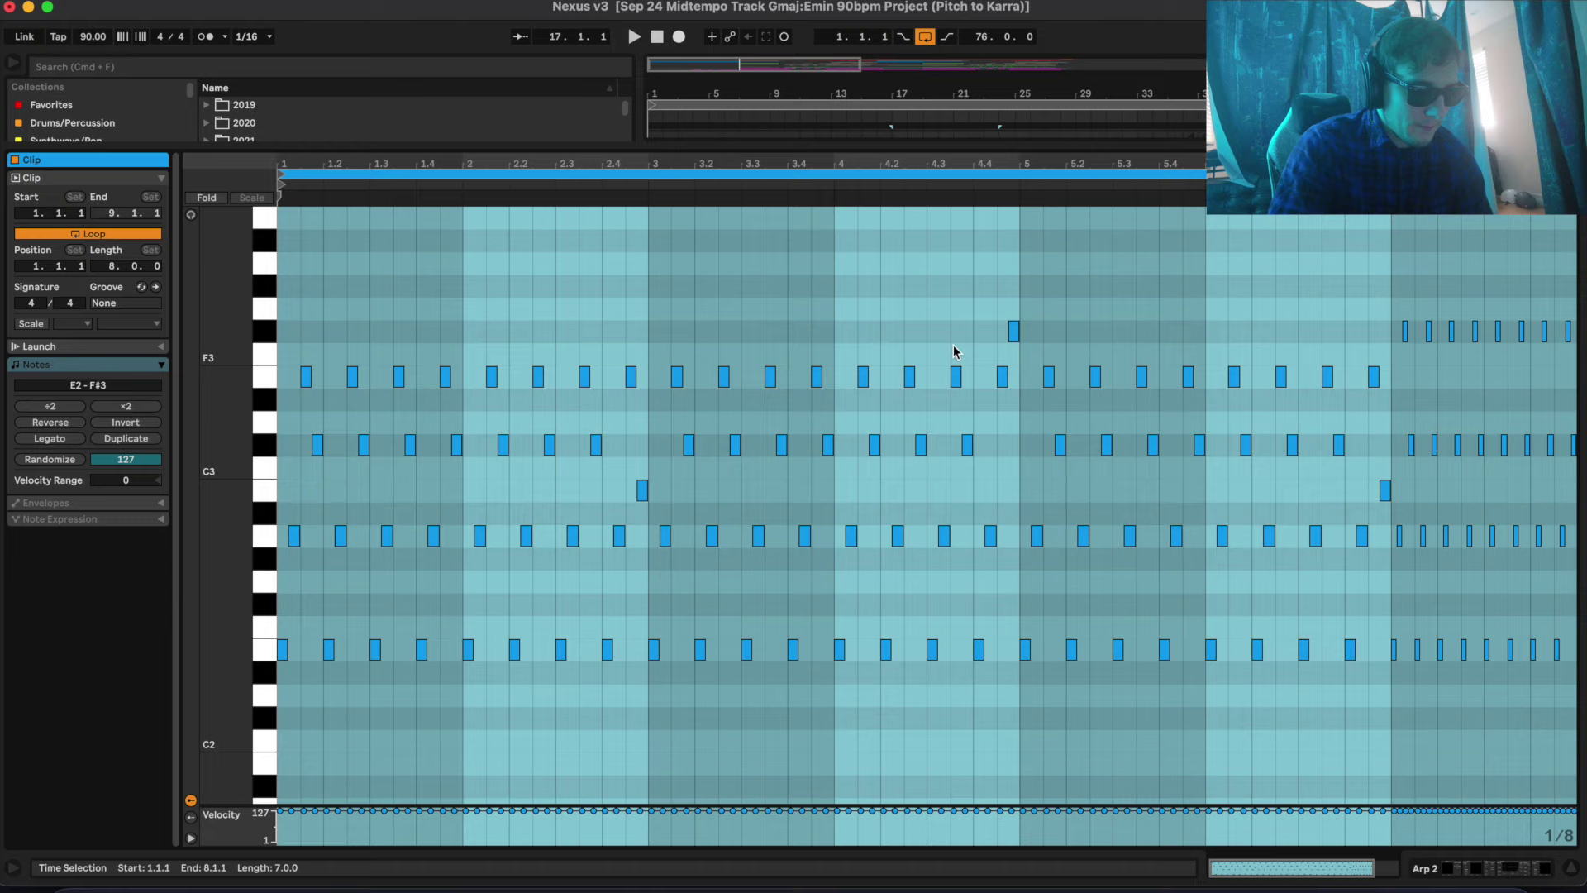
key("super+alt+l")
Select bars 17 to 24 of the Arp 1 clip
scroll(952, 352, "up", 5)
left_click(923, 321)
scroll(901, 348, "up", 2)
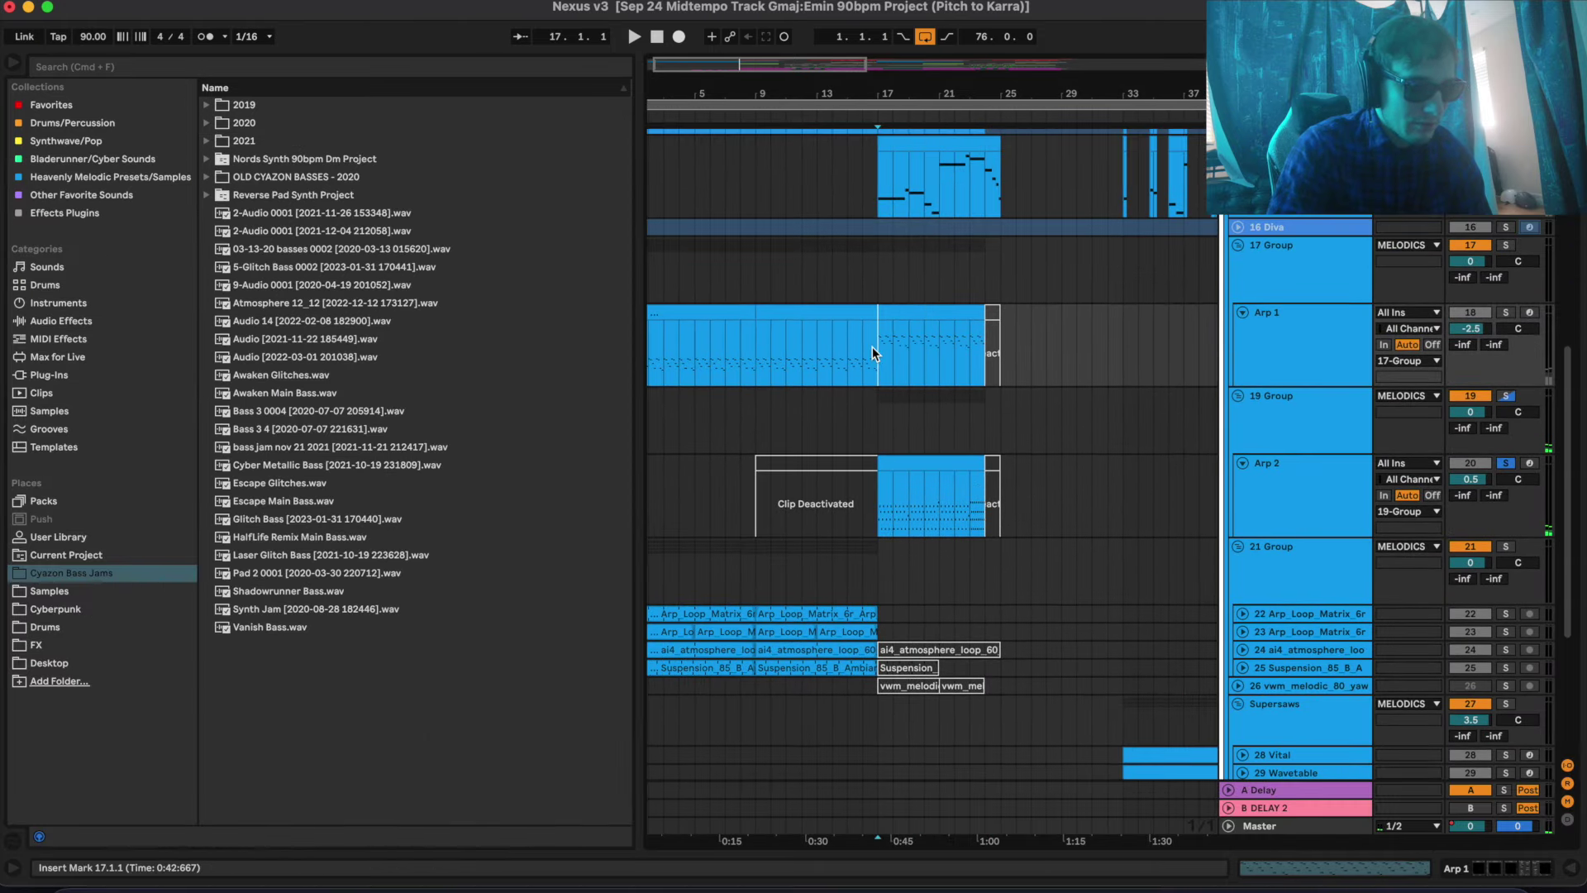
left_click_drag(879, 361, 987, 371)
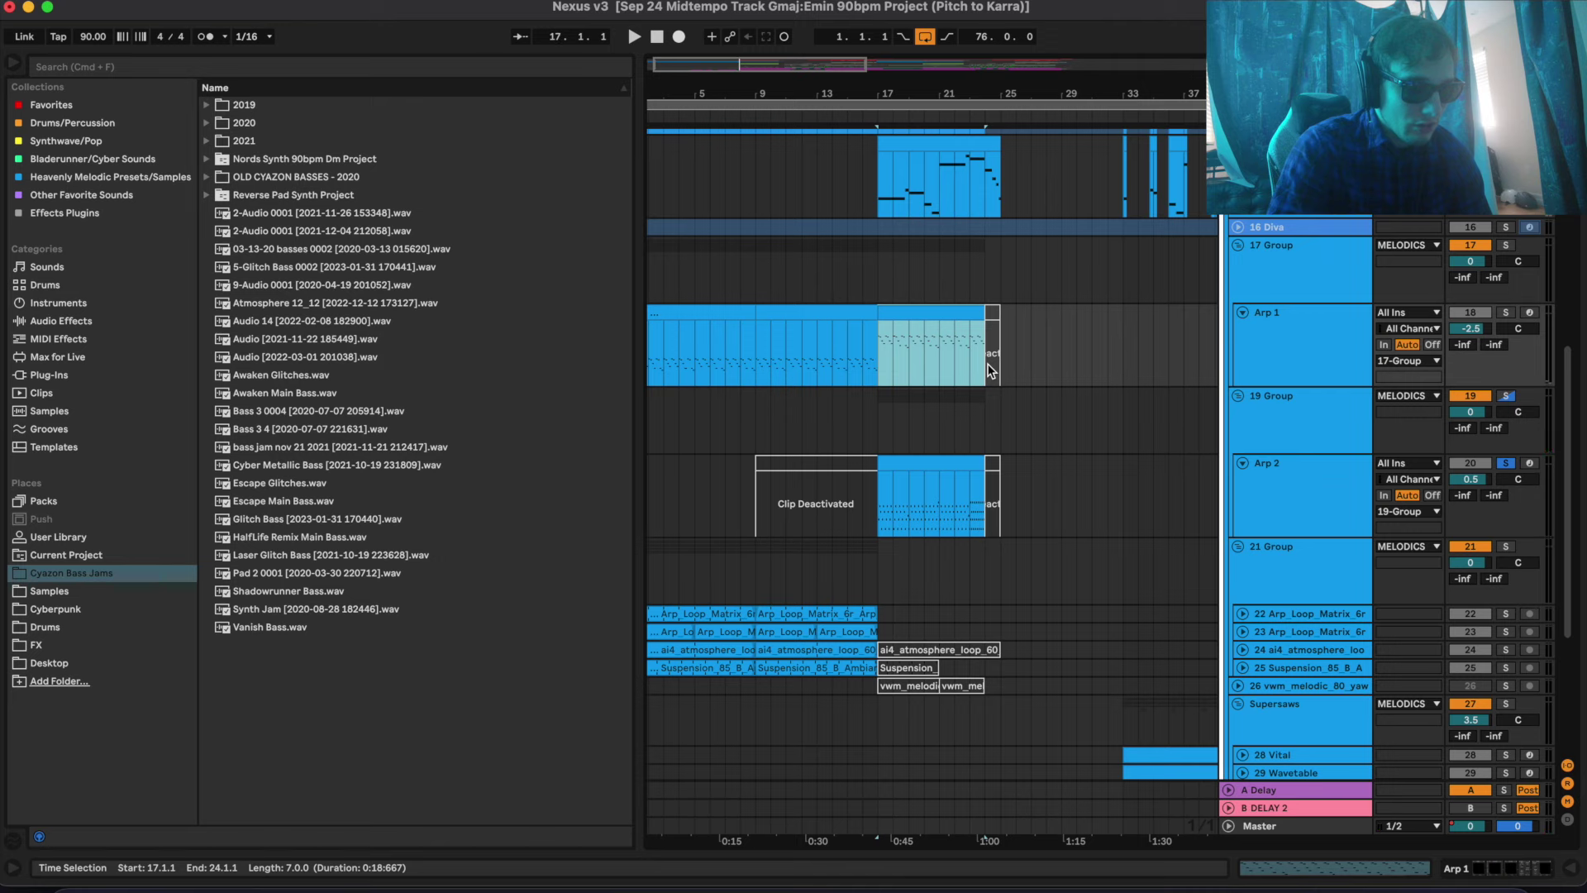
scroll(989, 370, "down", 6)
Unfold the FX group and audition the KFDT Long Rise track, showing its effect devices
left_click(889, 568)
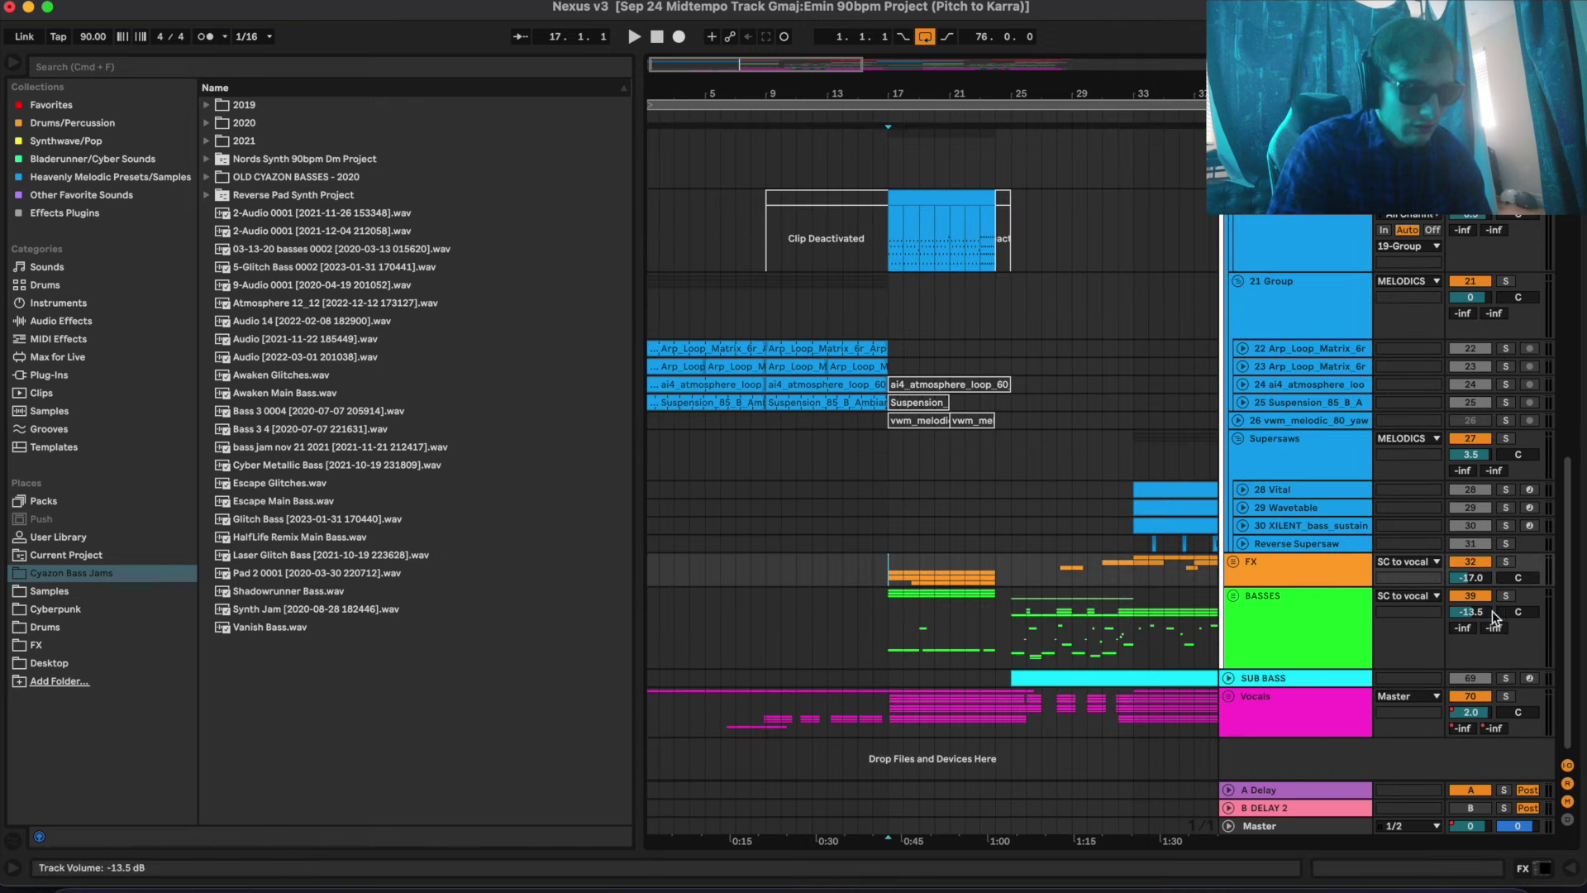
left_click(1234, 561)
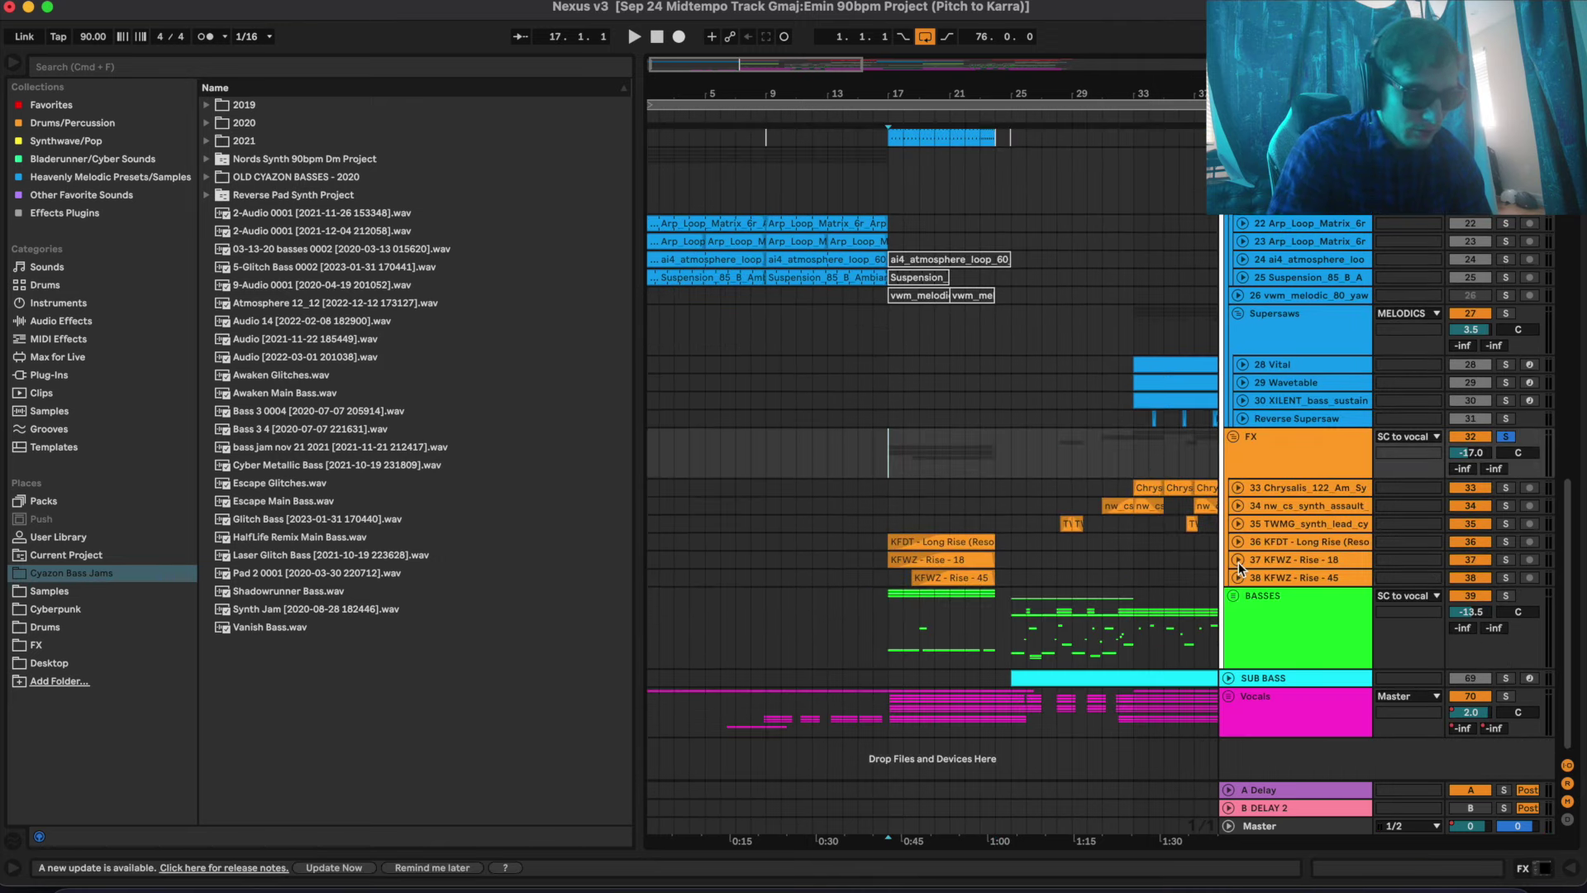
left_click(961, 539)
key("space")
left_click(1237, 541)
left_click_drag(964, 589, 973, 599)
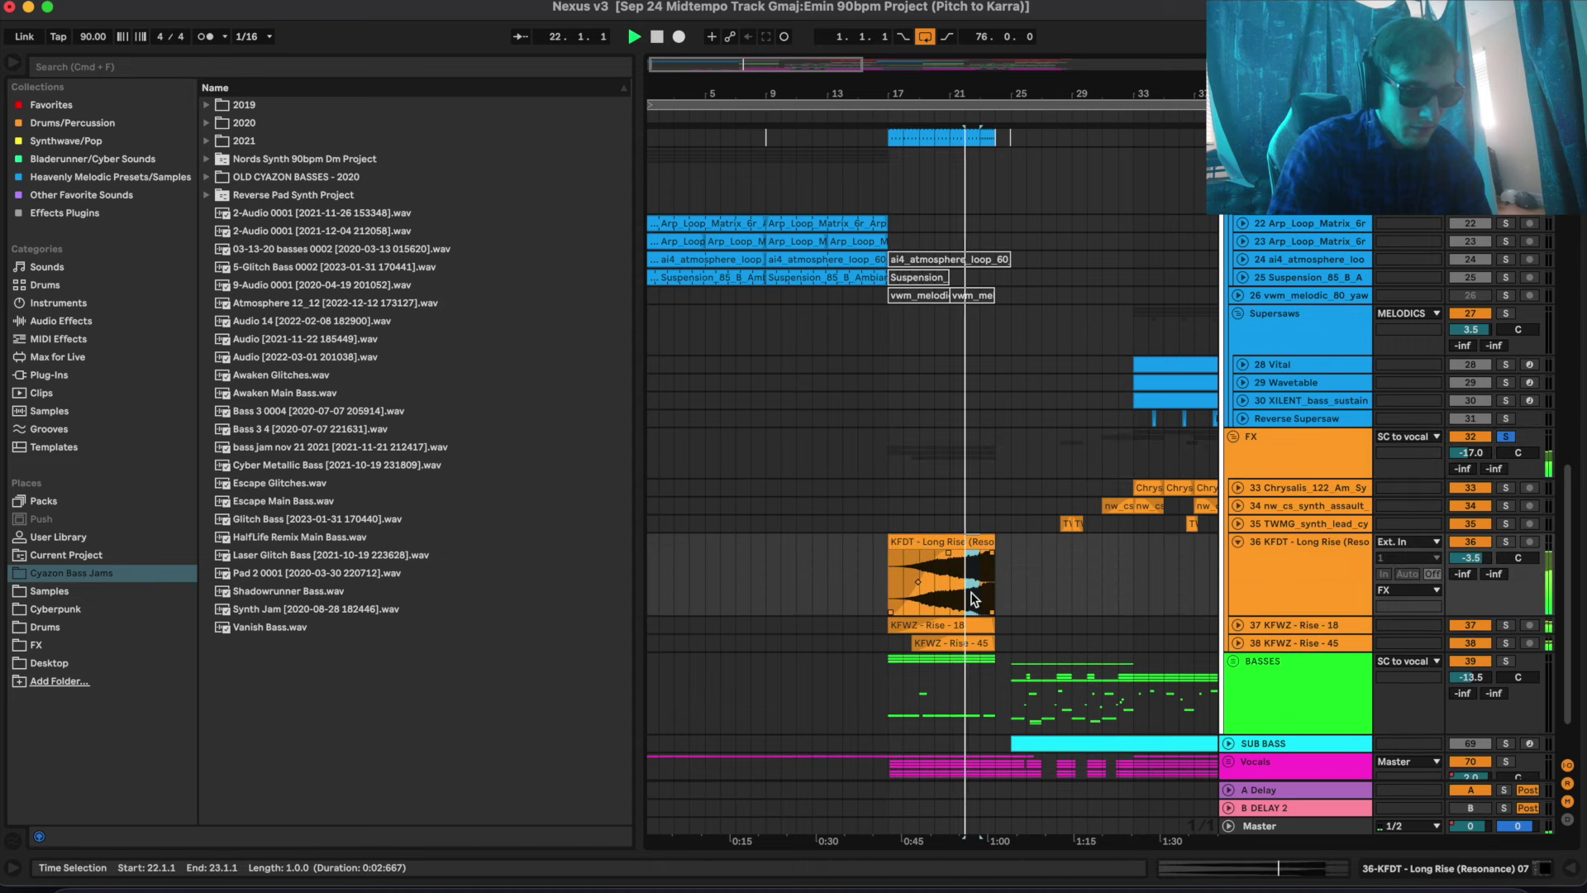
left_click(1277, 582)
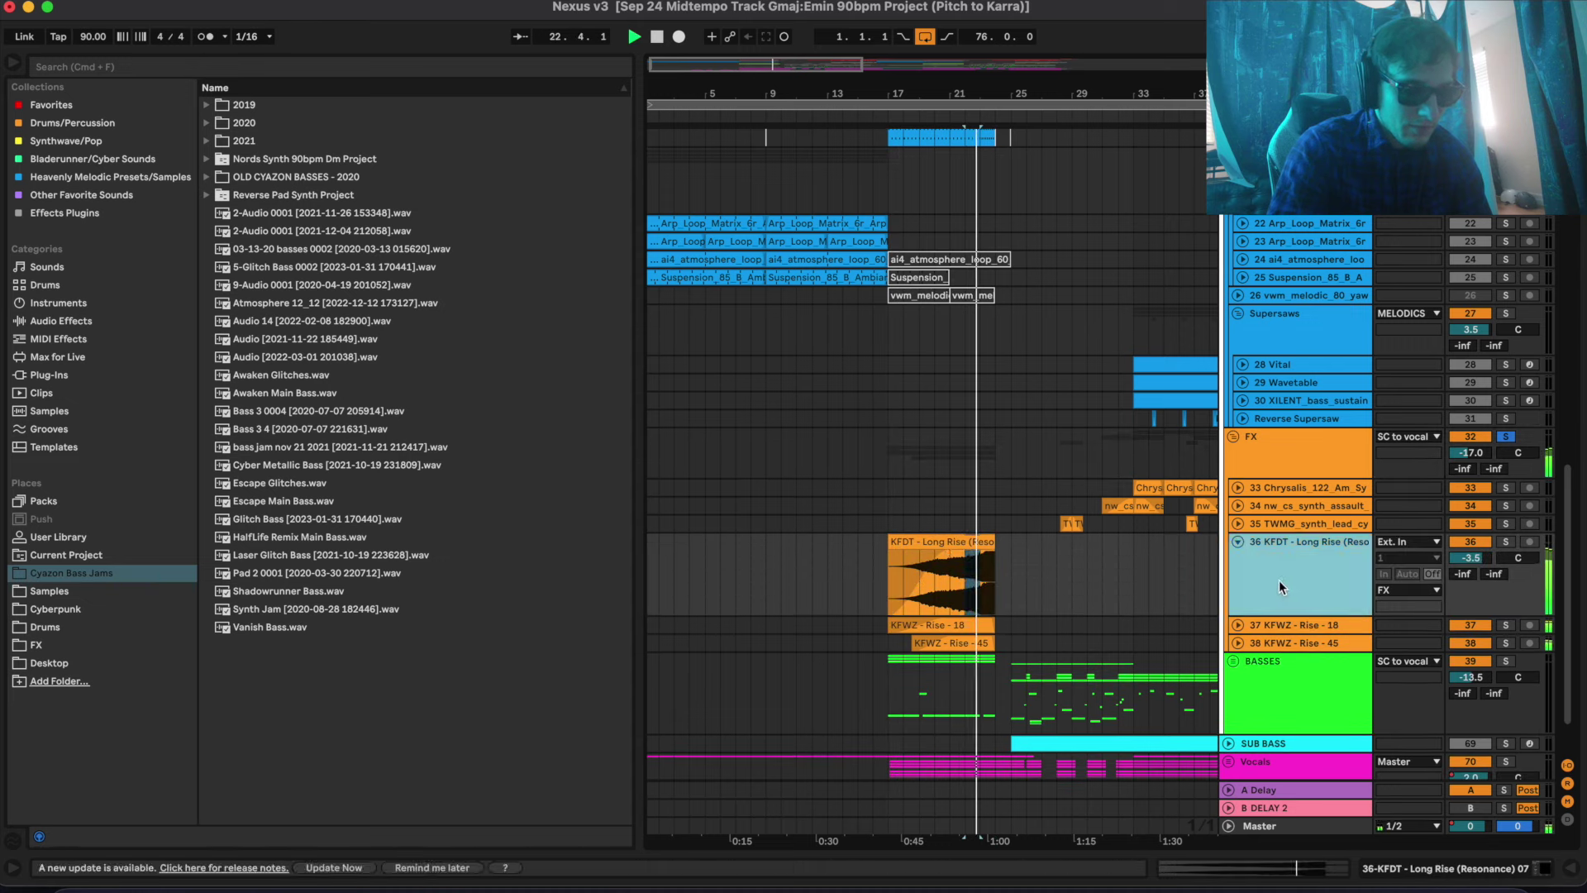
double_click(1304, 567)
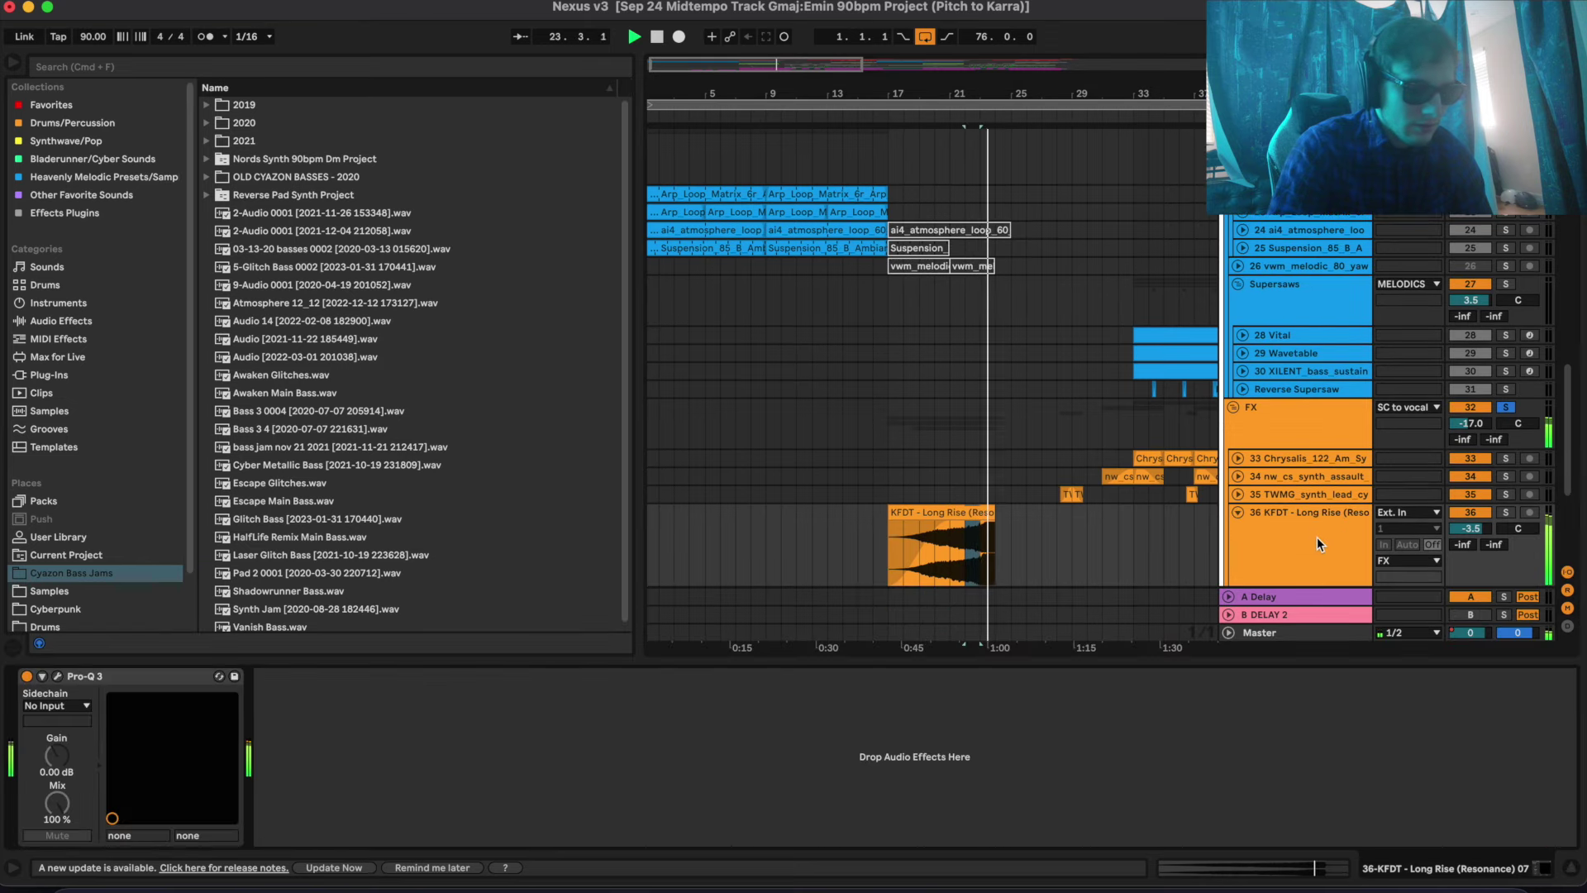
key("space")
Check the Pro-Q 3 EQ, then play the KFWZ - Rise - 18 track soloed
scroll(741, 444, "down", 5)
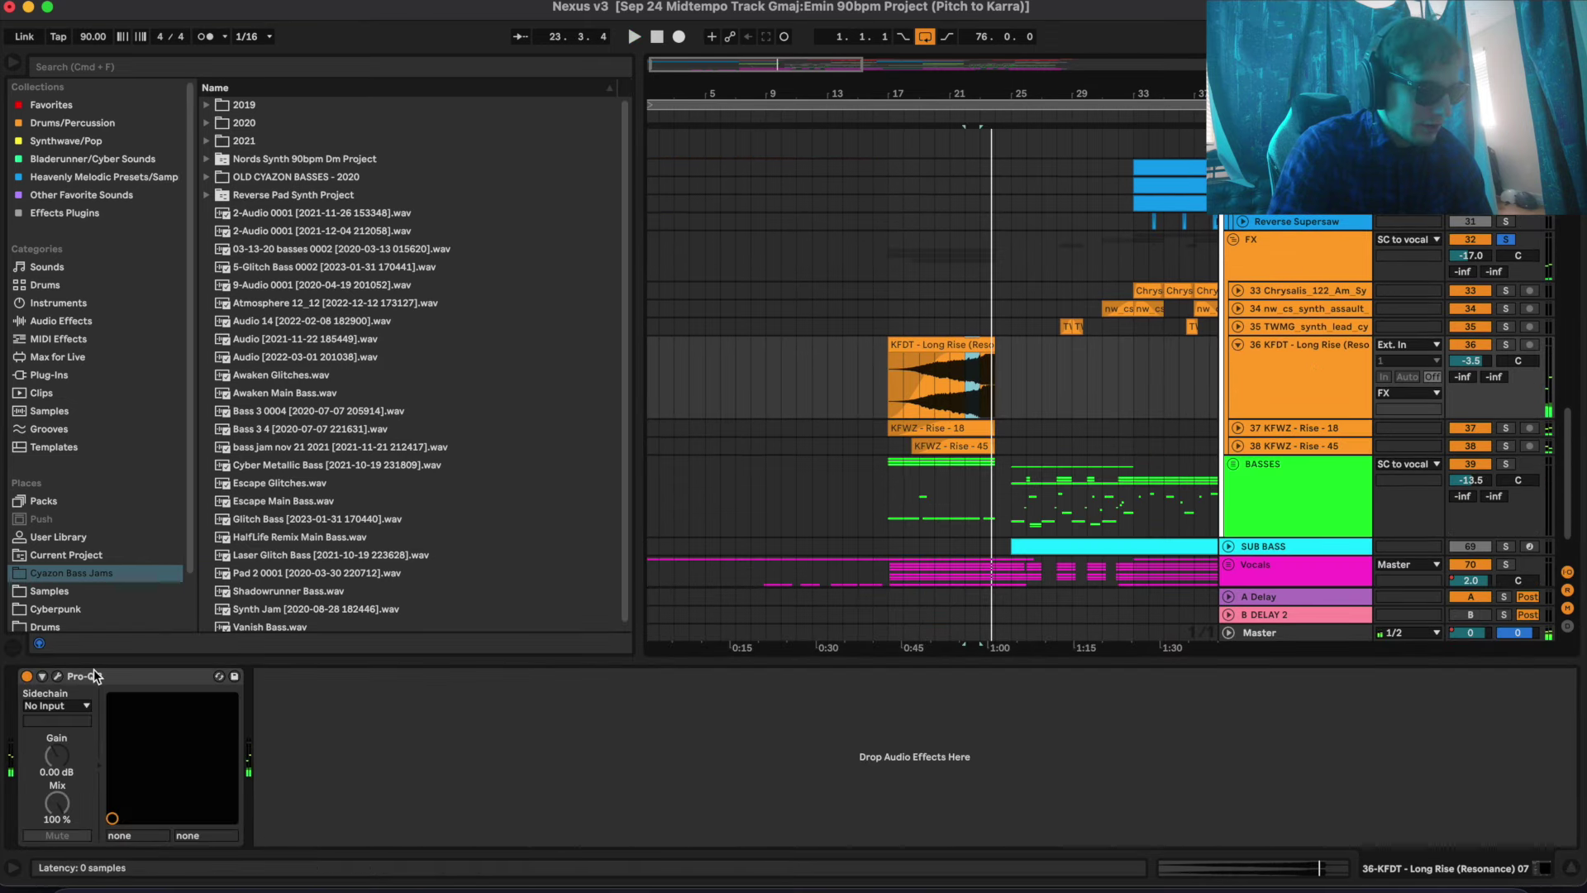
left_click(58, 676)
left_click(59, 676)
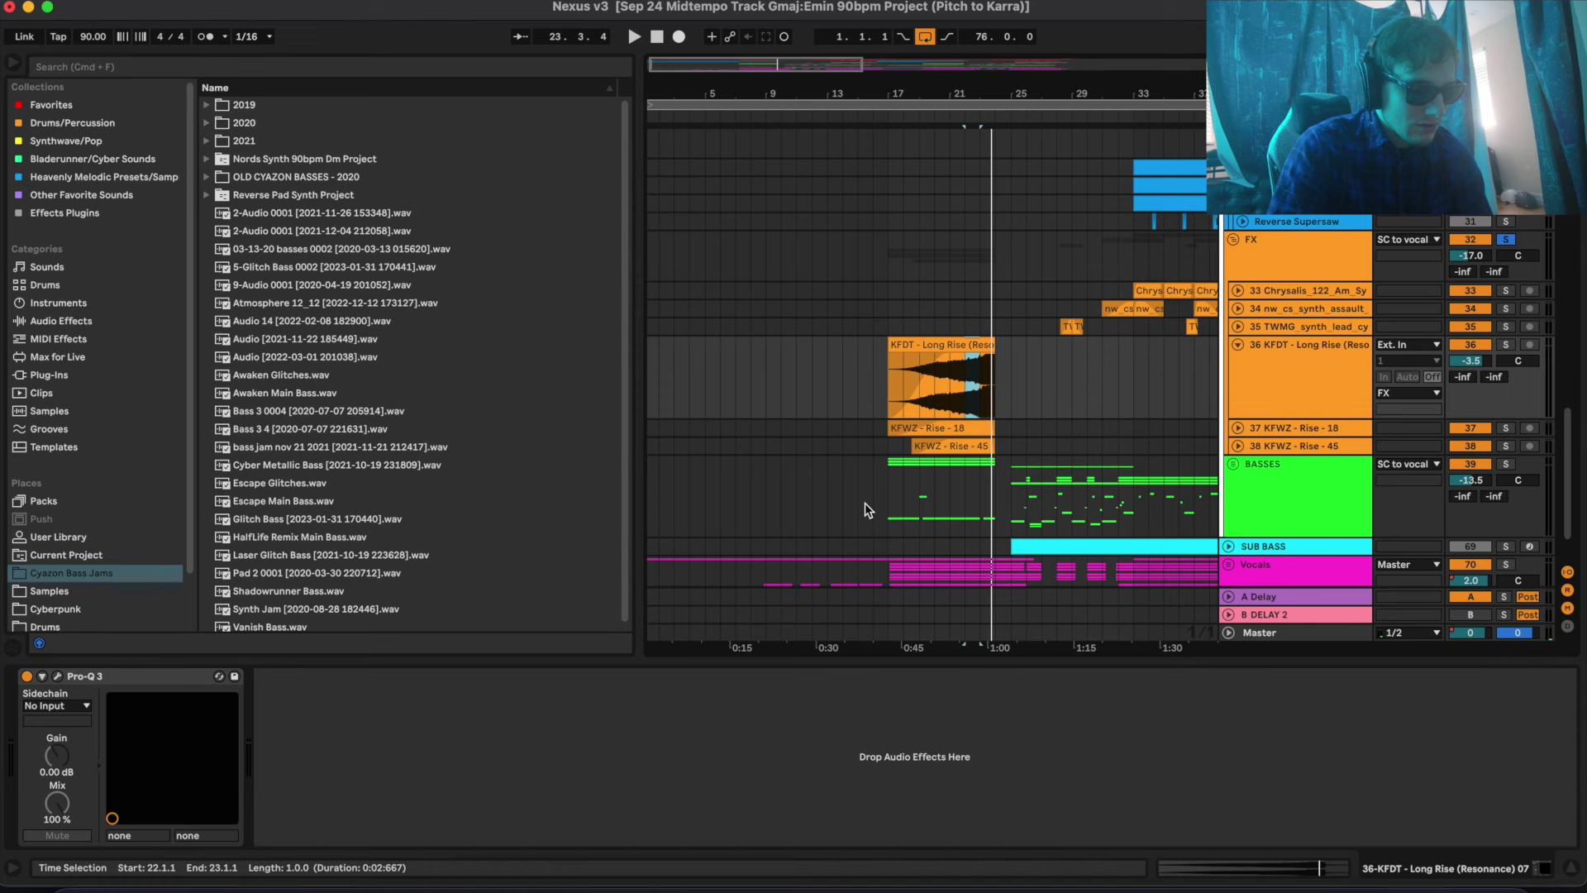
scroll(1238, 411, "down", 1)
left_click(1237, 403)
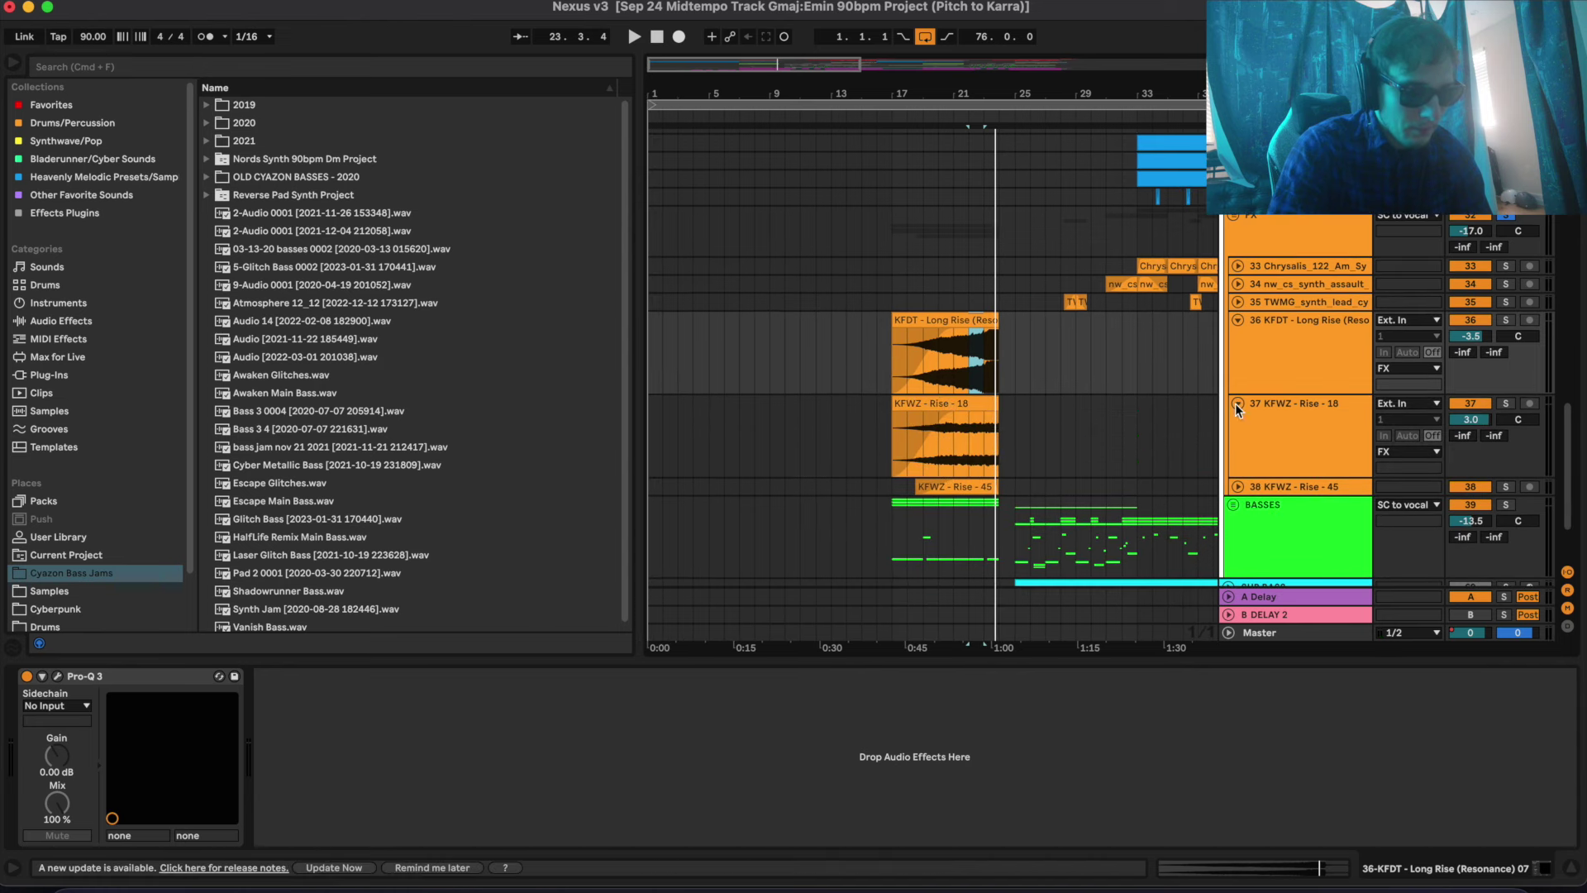
left_click(963, 457)
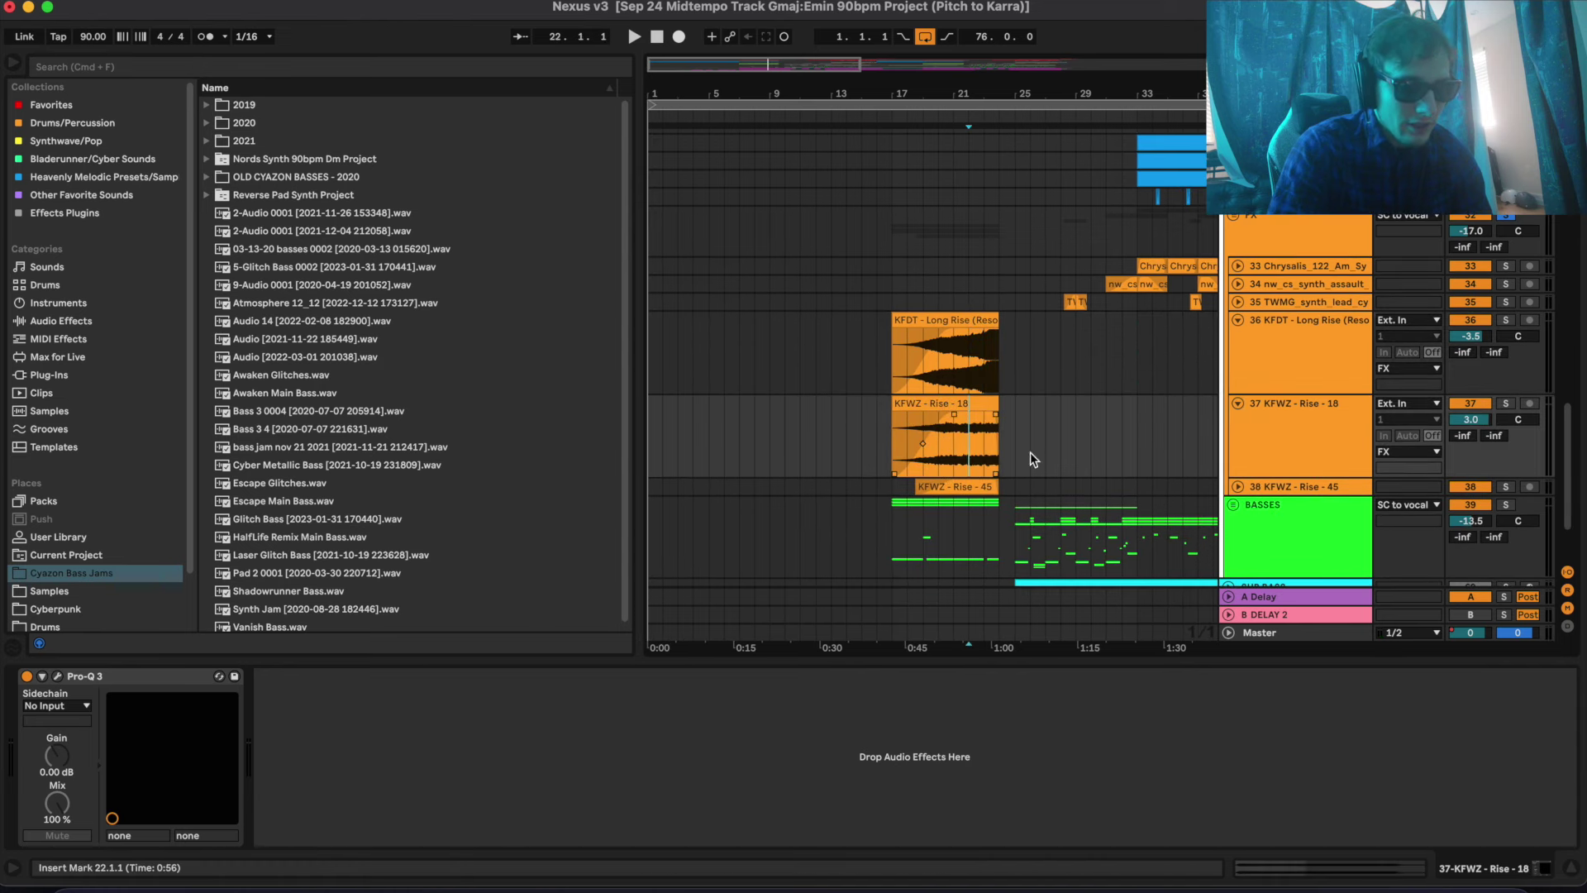
left_click(1506, 404)
key("space")
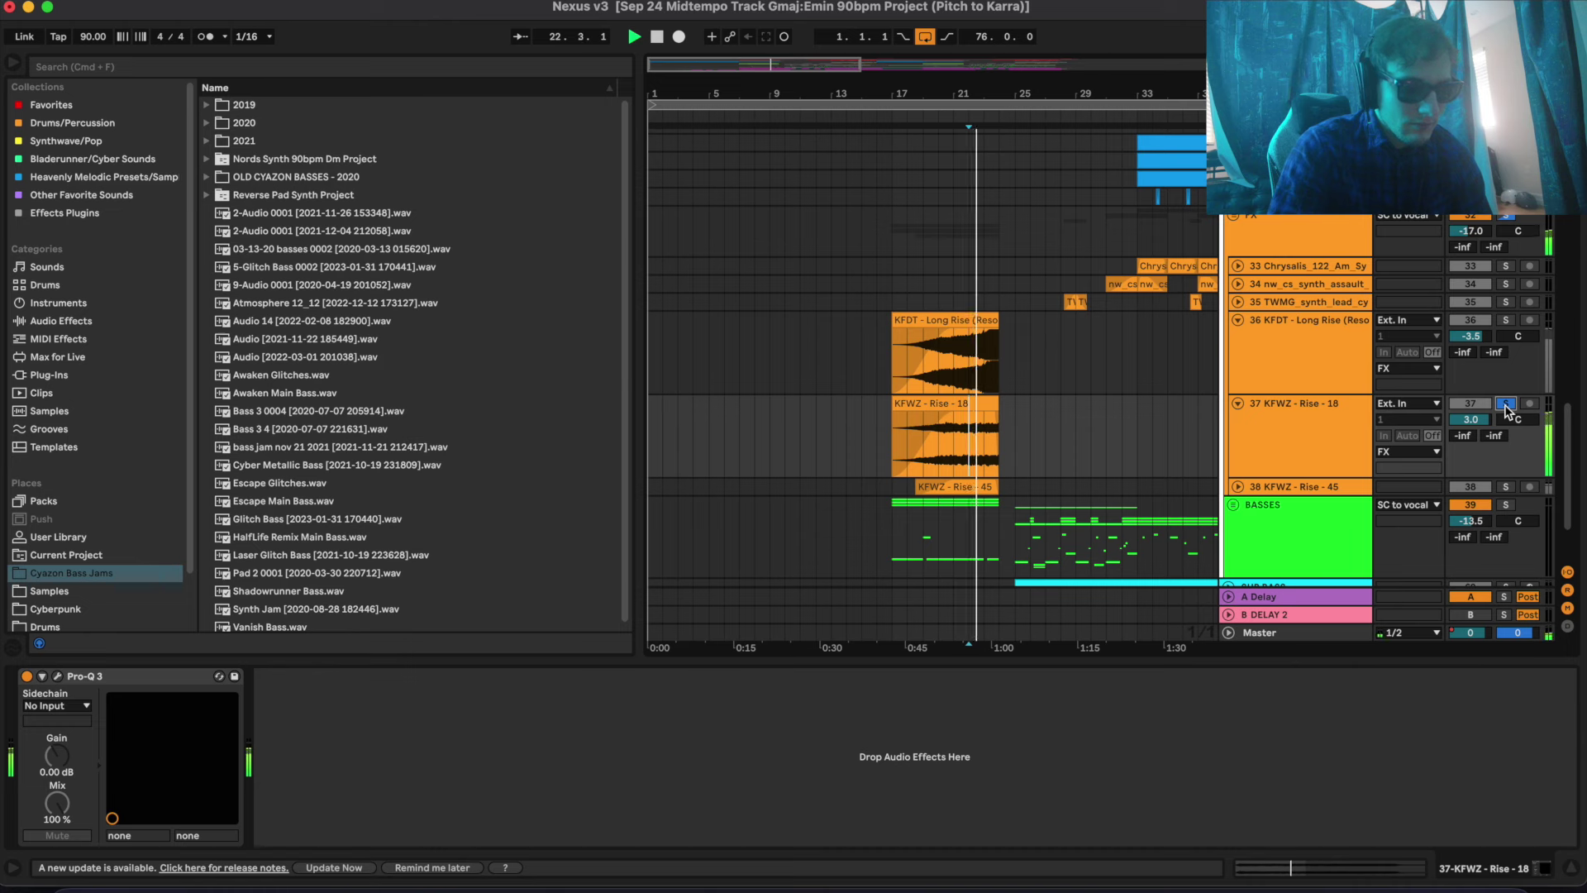
Solo KFWZ - Rise - 45, clear the solo and restart playback, moving down to the bass tracks
left_click(1323, 447)
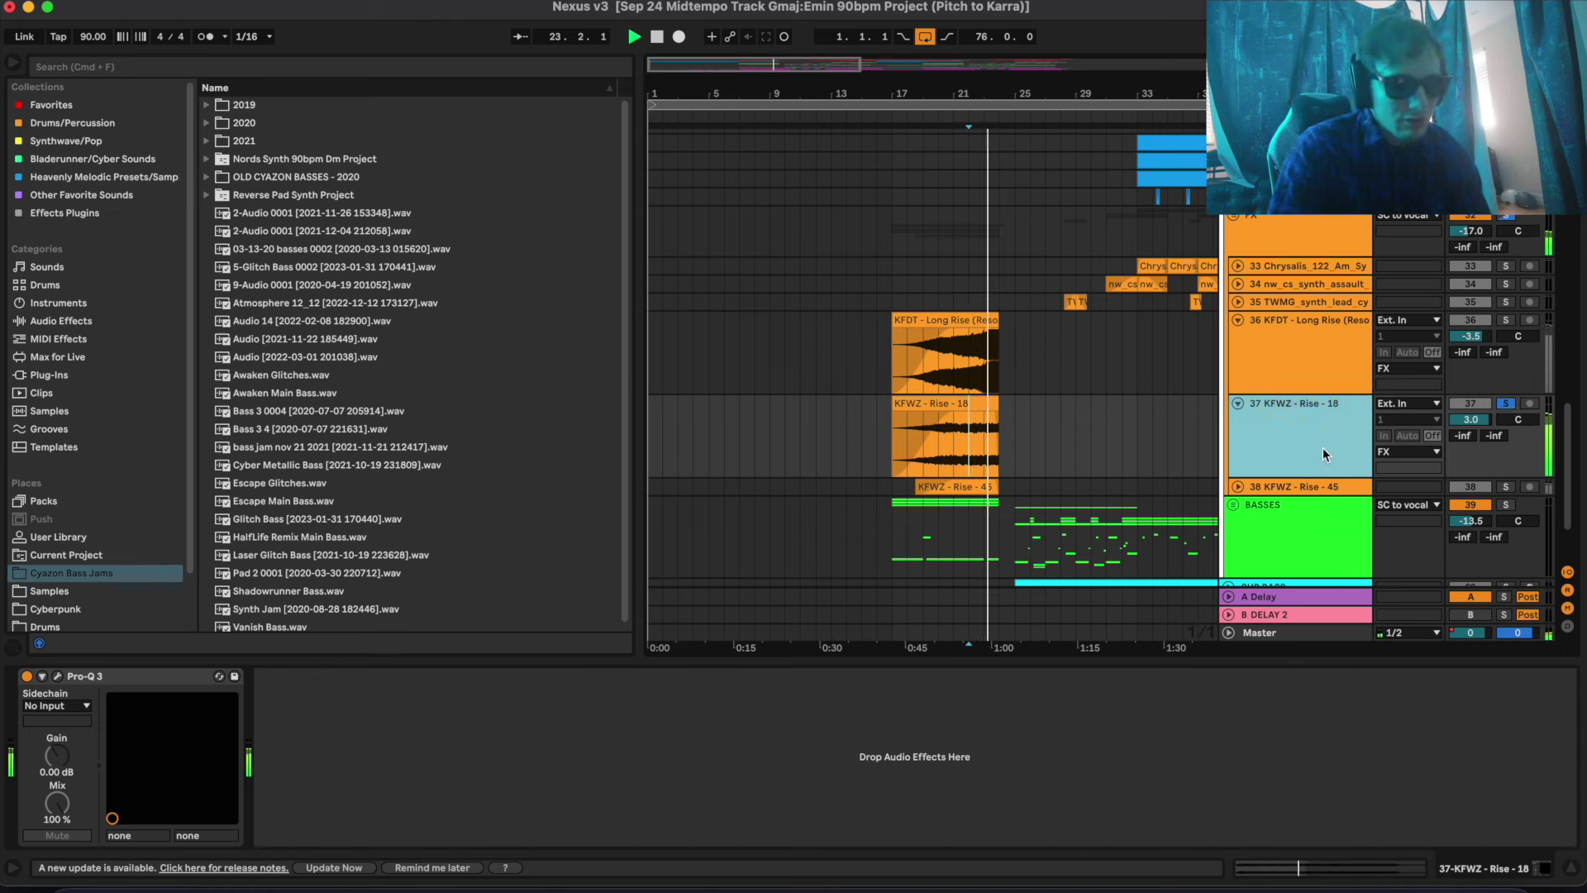
left_click(1506, 487)
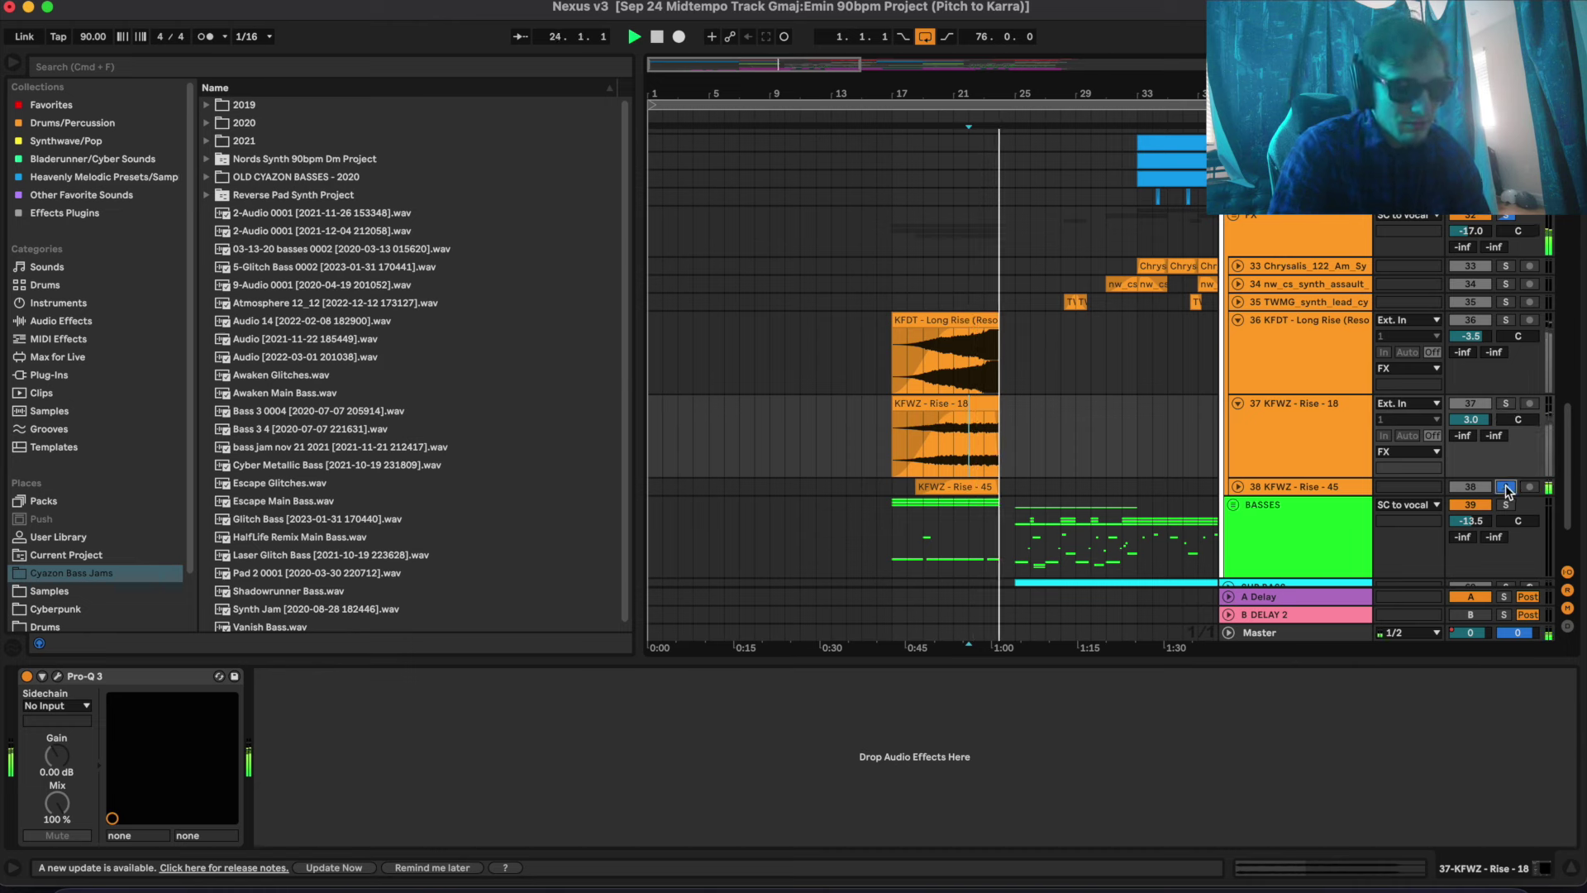
left_click(1507, 217)
key("space")
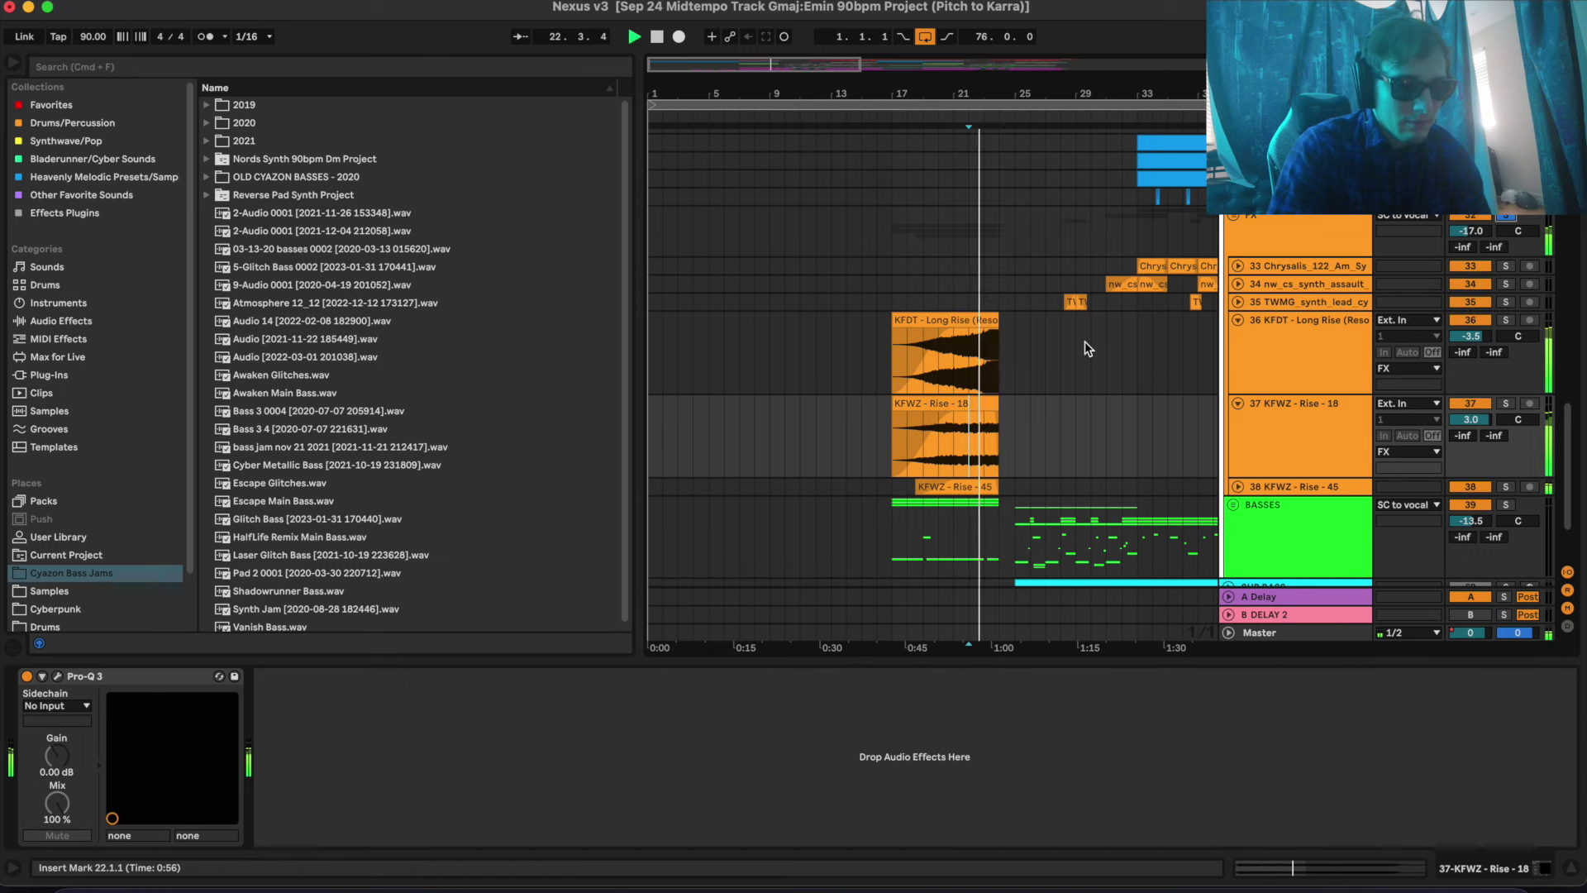
scroll(1084, 346, "down", 3)
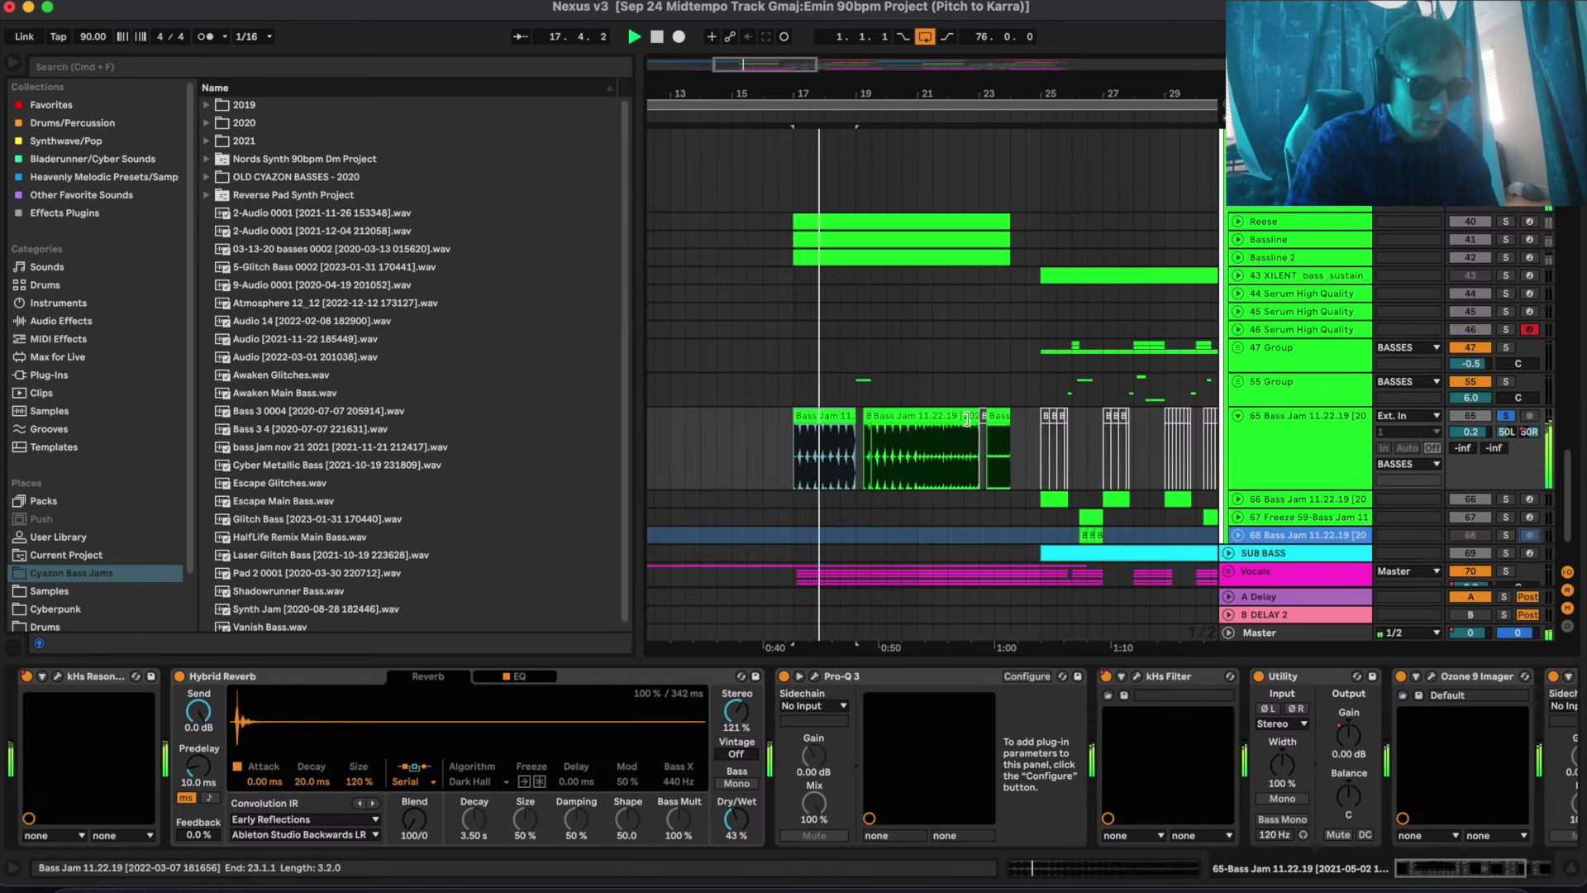
scroll(967, 419, "right", 2)
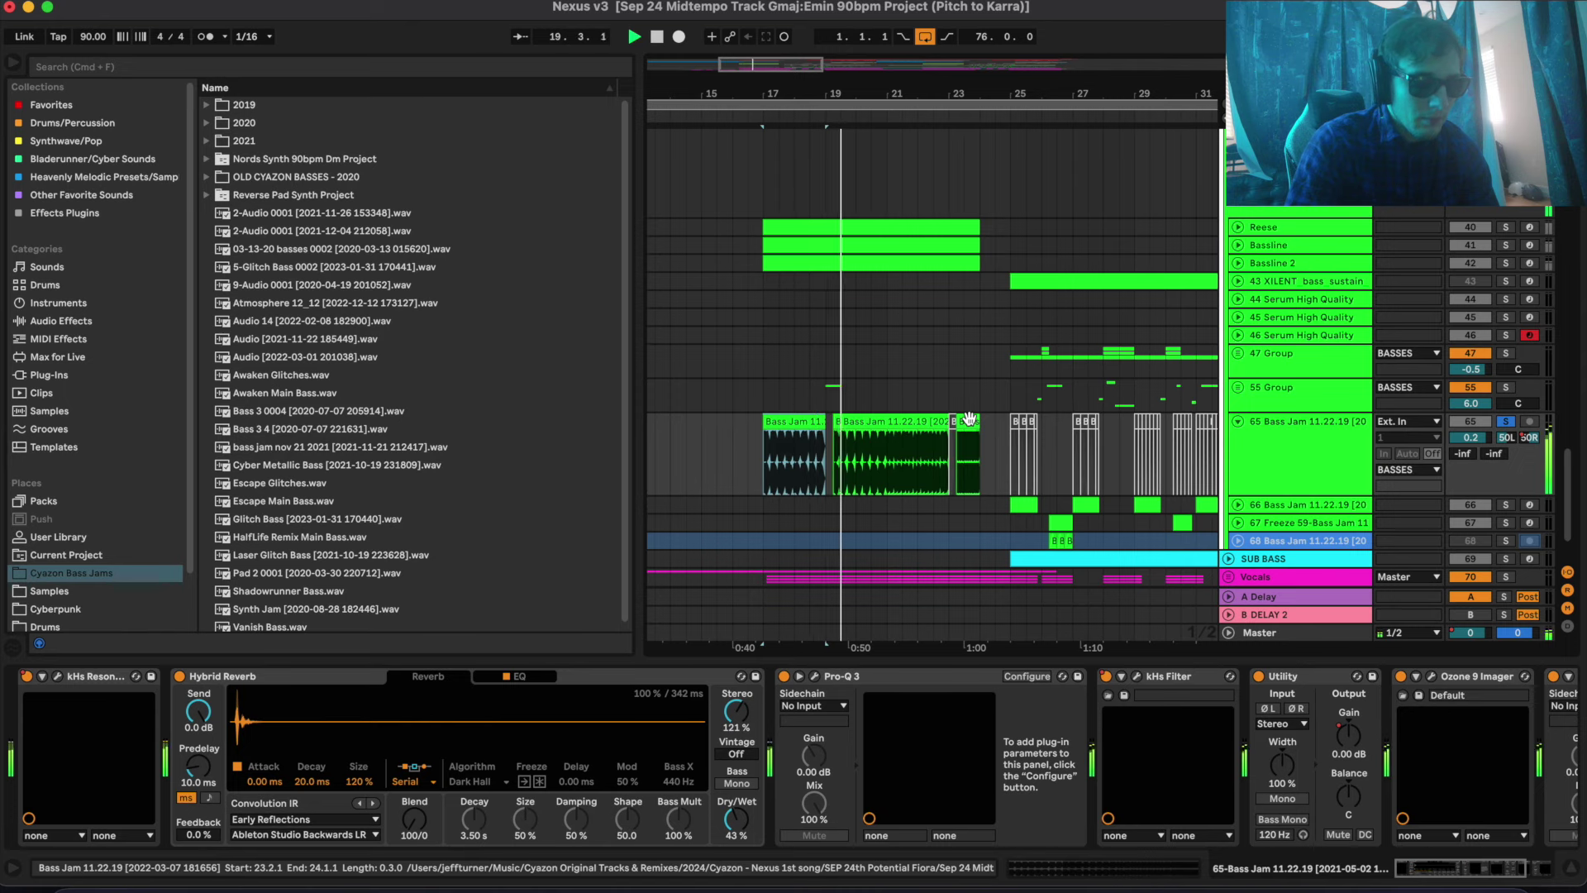
Select bars 17–19 of Bass Jam and show its waveform full-size (Pro warp, 90 BPM)
left_click(904, 459)
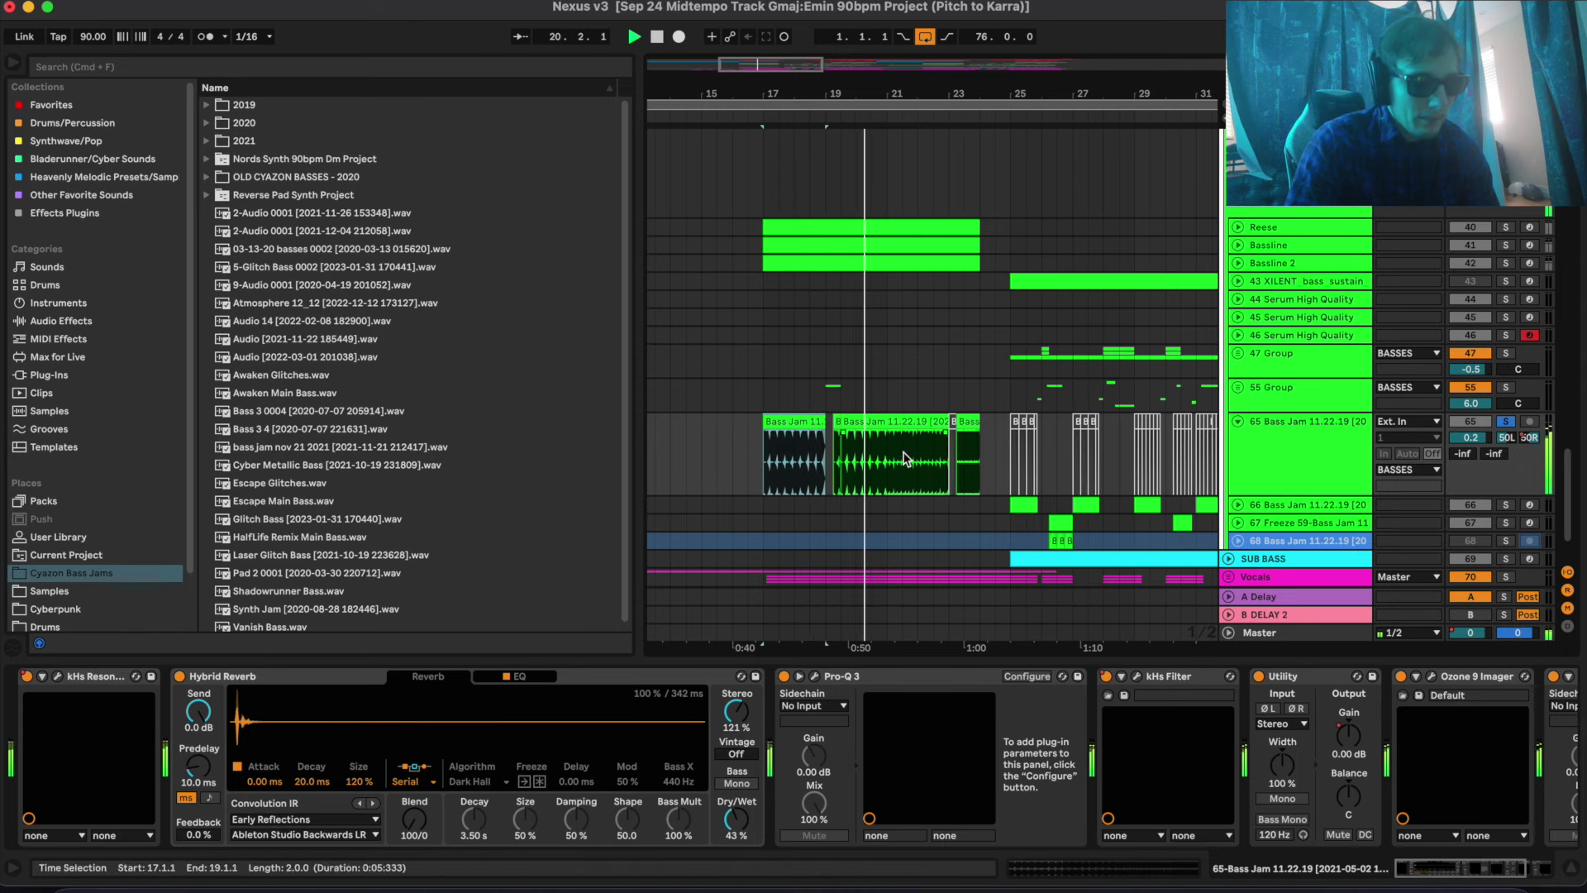
scroll(900, 455, "right", 5)
scroll(900, 455, "down", 2)
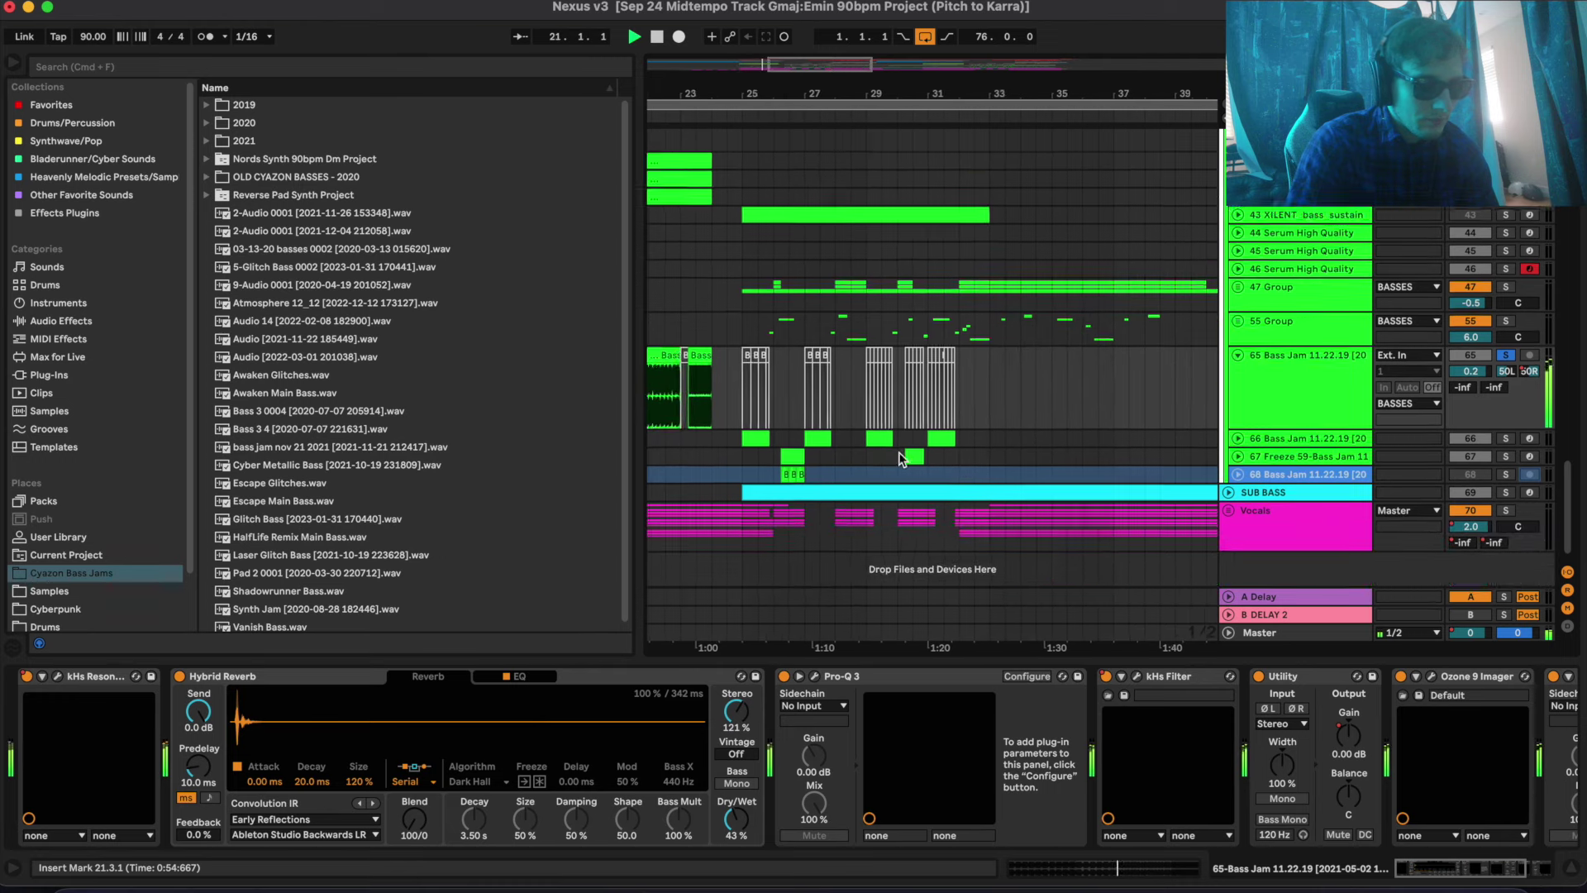
scroll(899, 452, "left", 3)
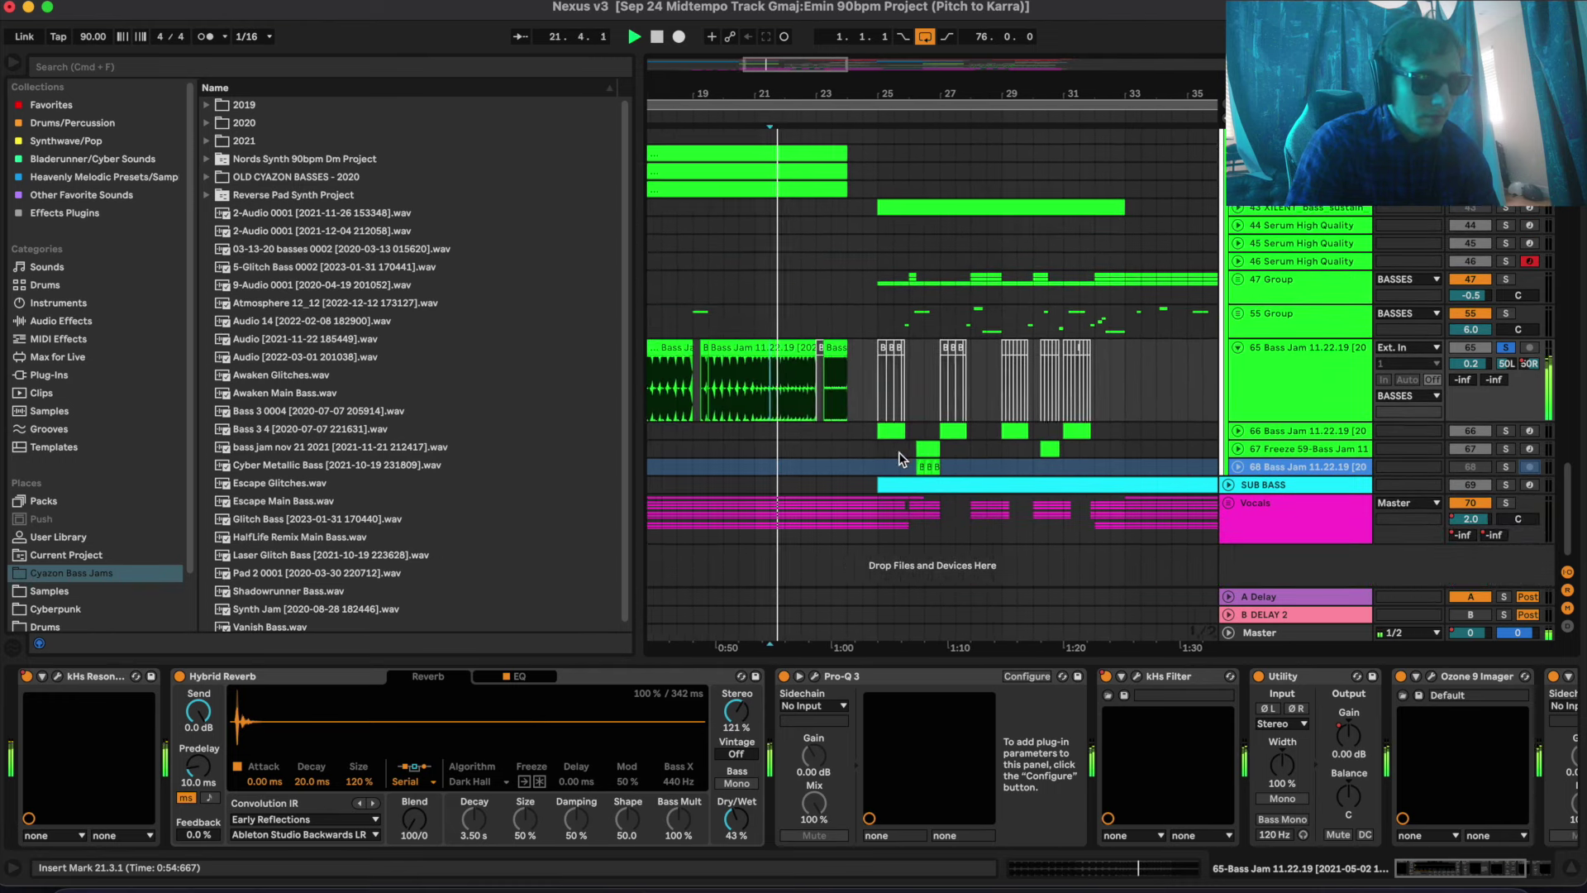
scroll(900, 459, "left", 1)
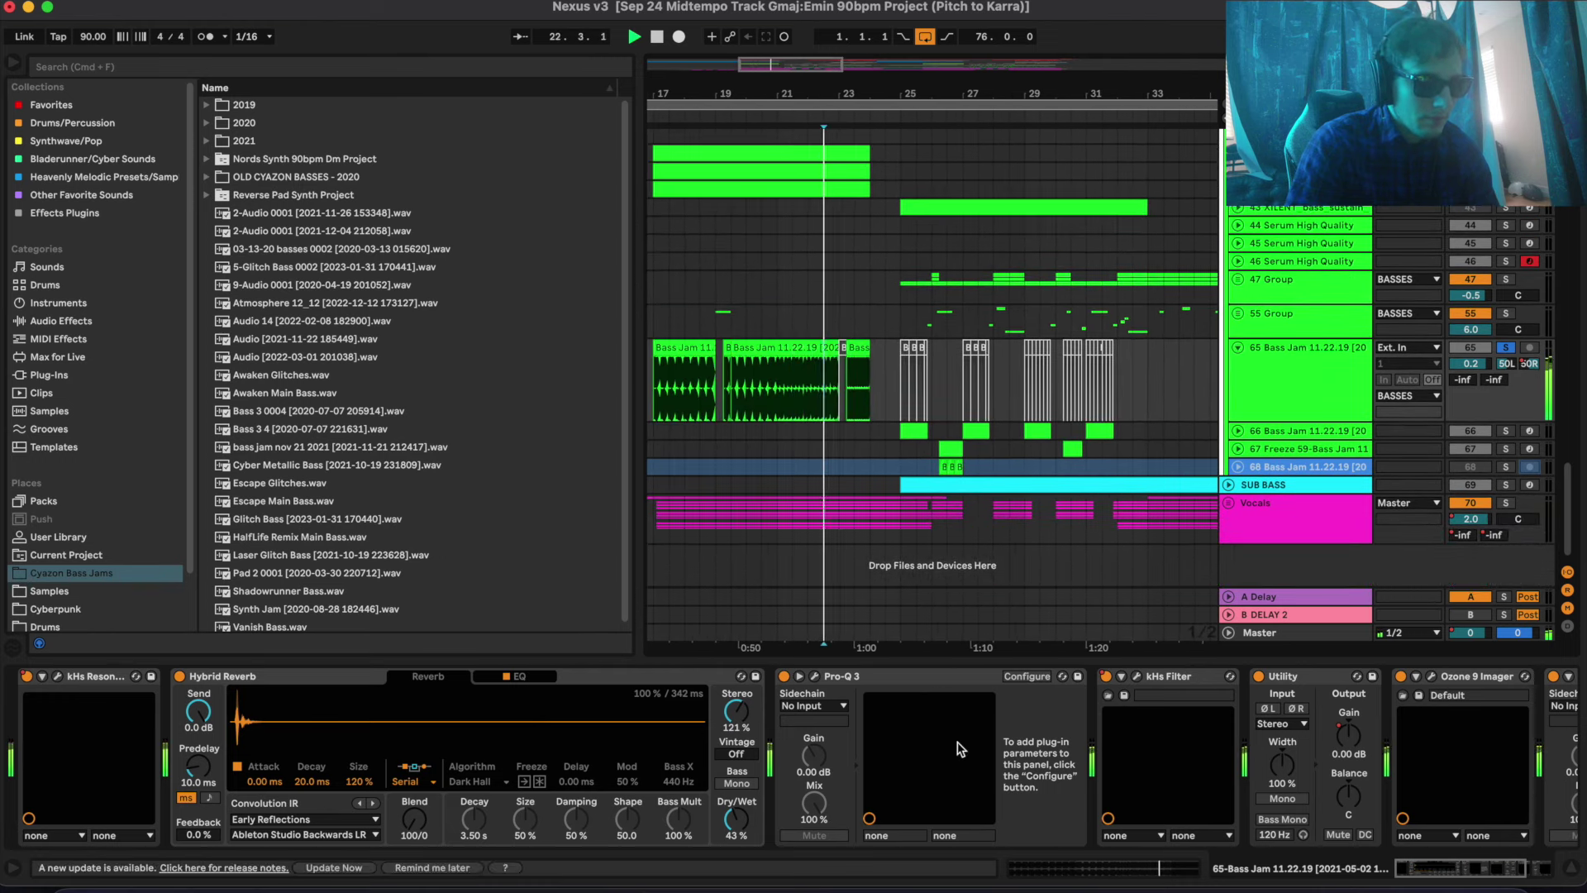
double_click(861, 362)
key("space")
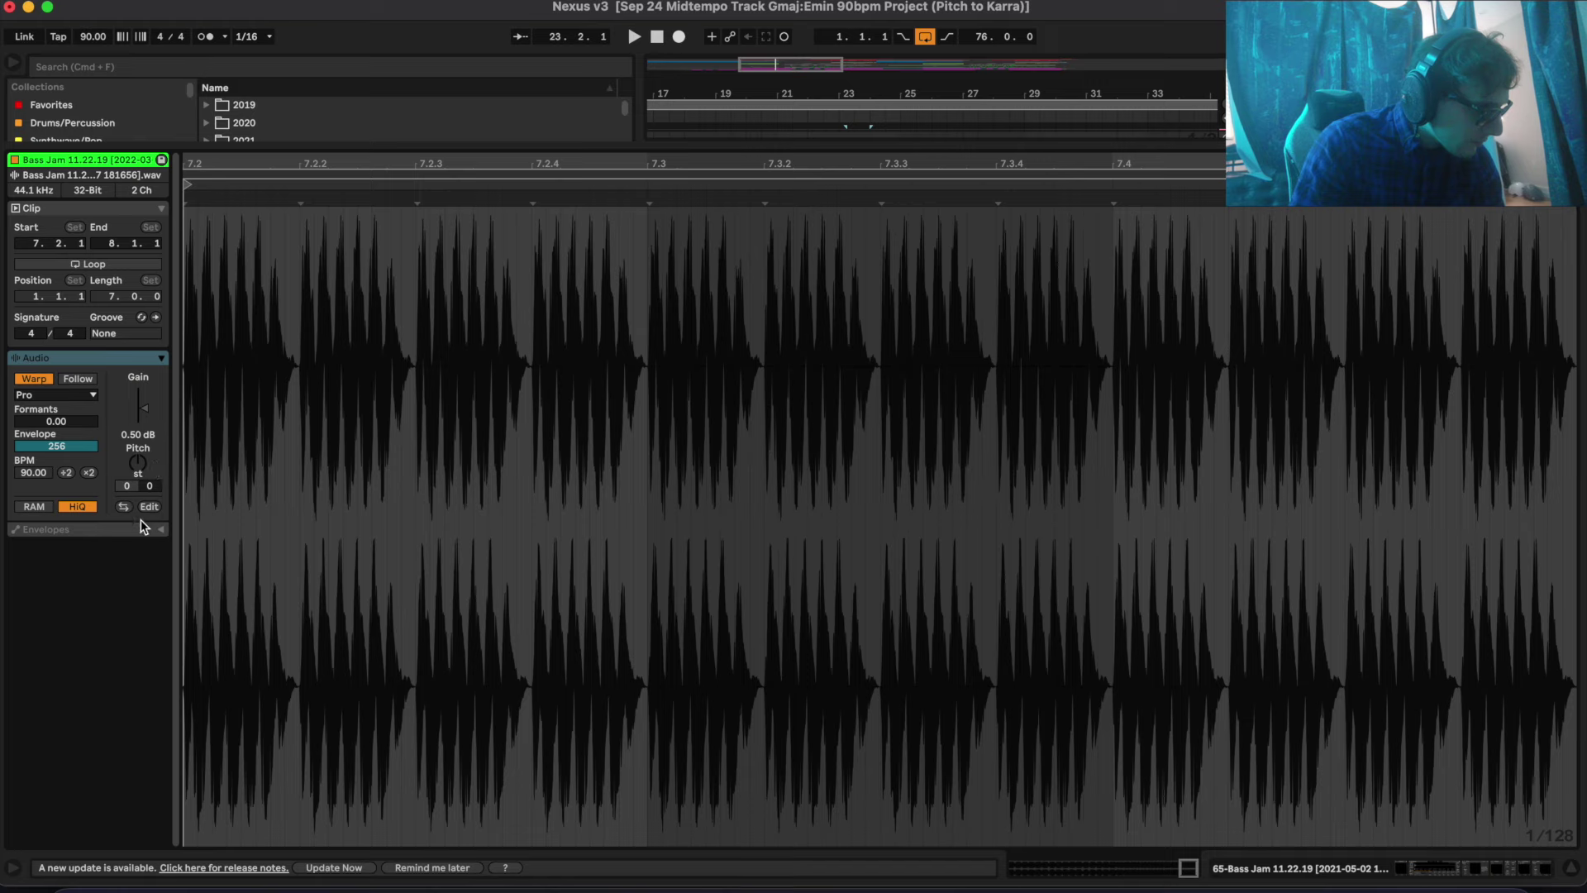
Show the Bass Jam clip's transposition envelope, zoomed out to reveal the whole rising ramp
left_click(161, 531)
left_click(82, 548)
left_click(83, 569)
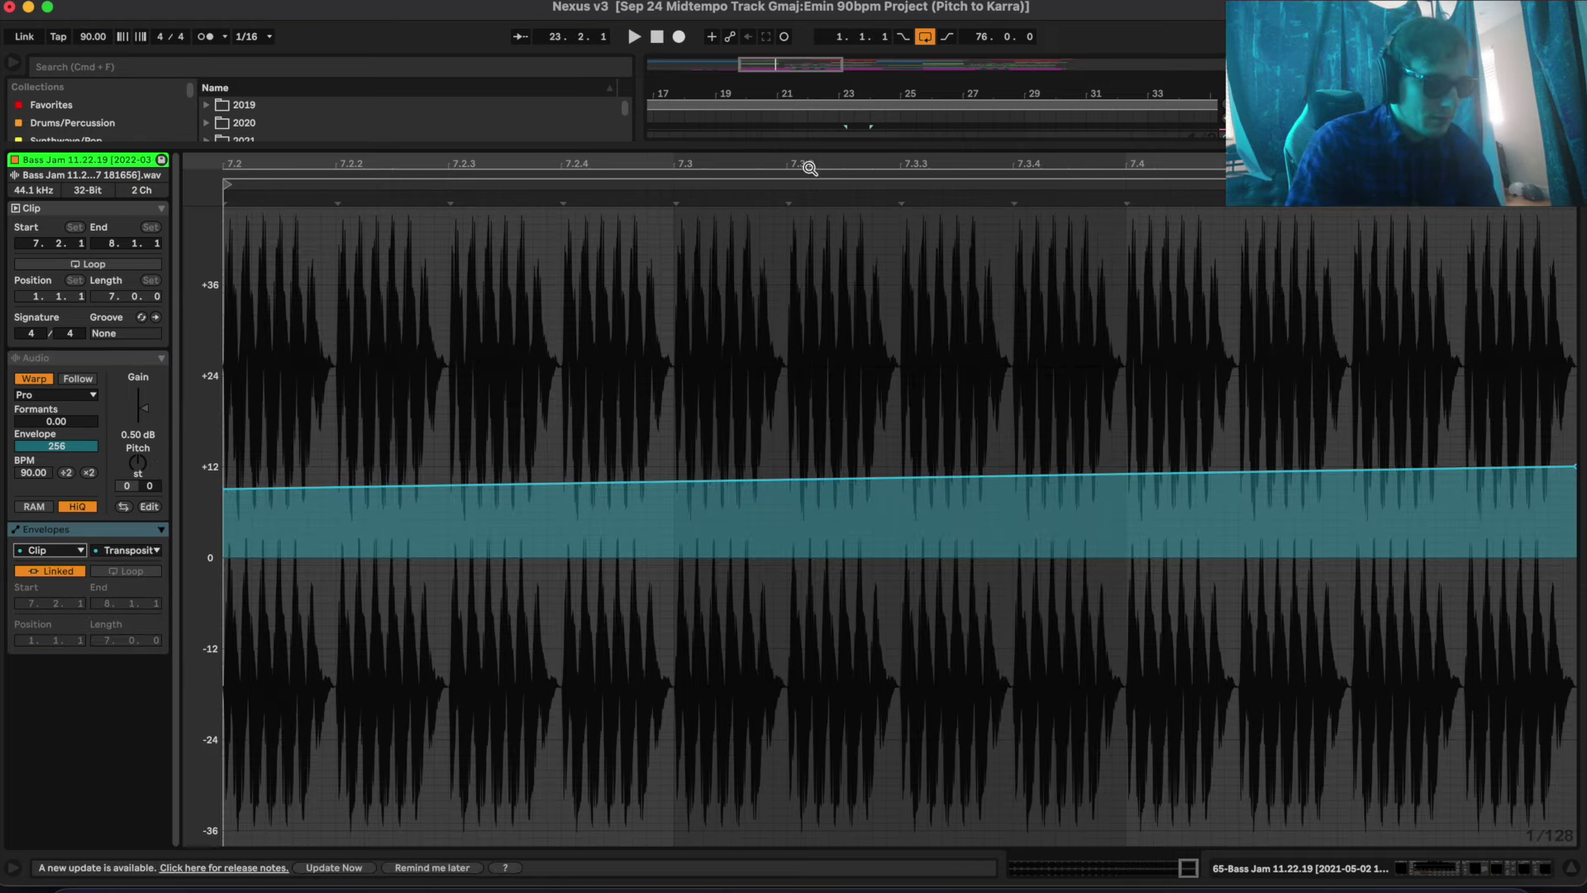
left_click_drag(808, 162, 822, 112)
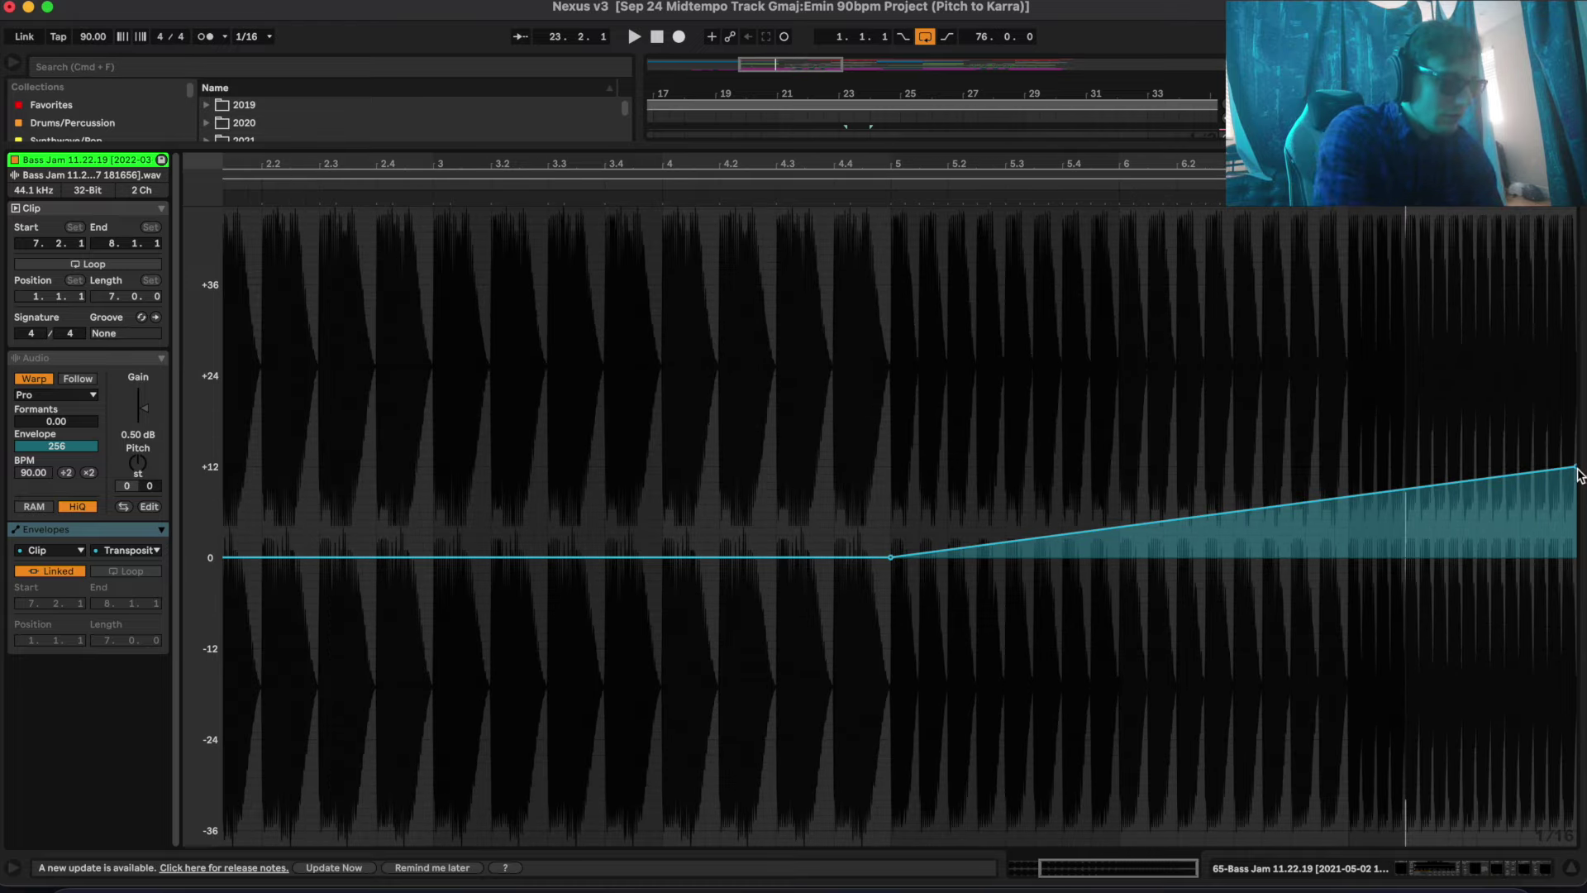
Return to the arrangement, open another Bass Jam clip in detail and play it
key("shift+Tab")
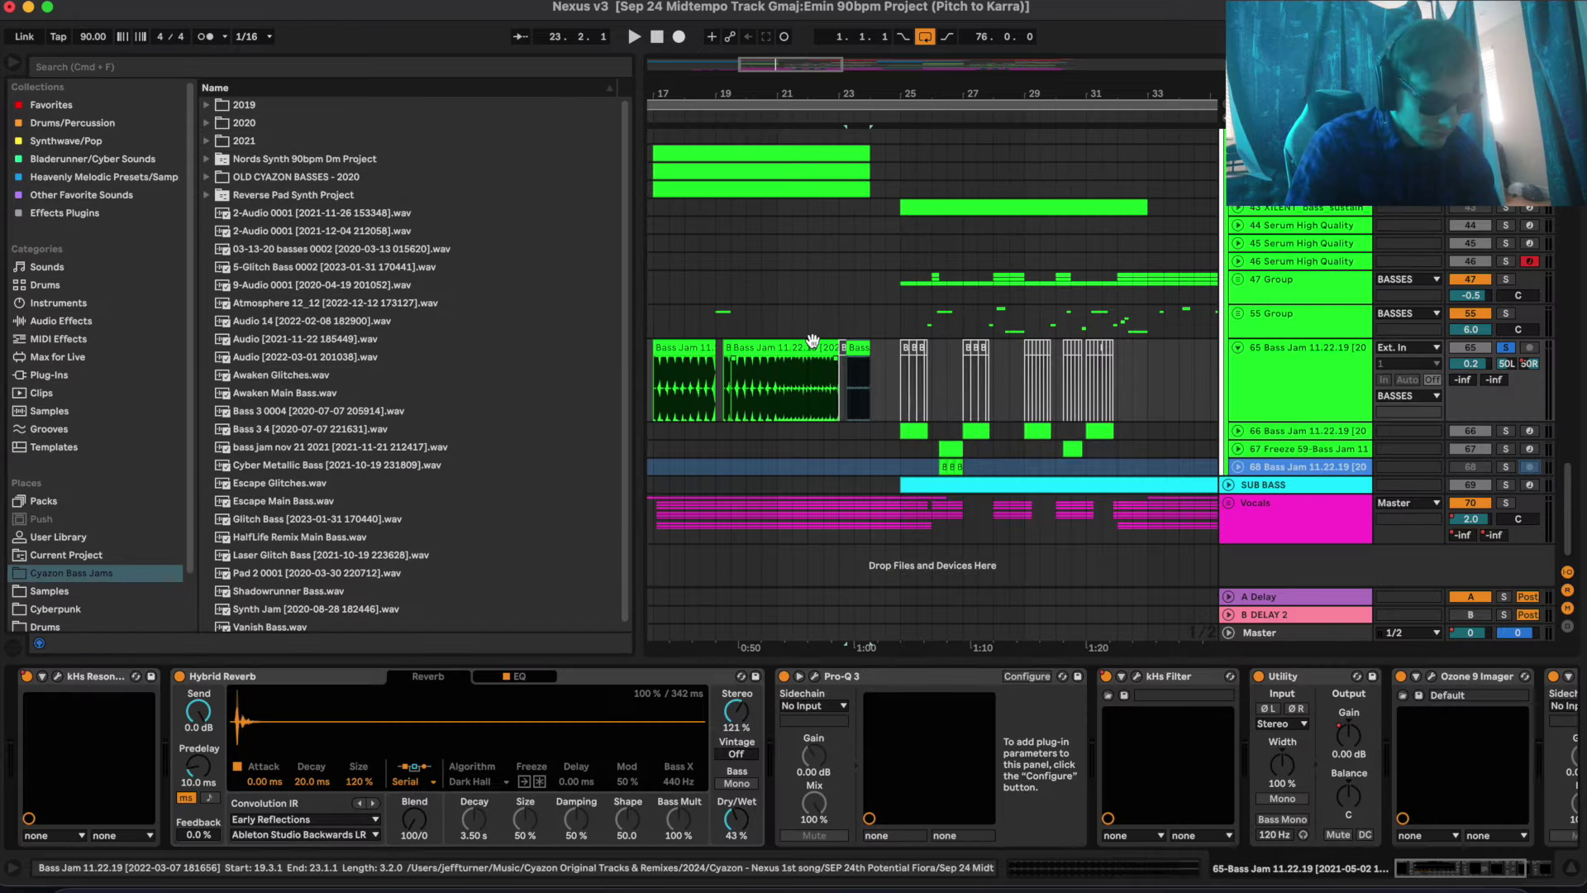
double_click(787, 351)
key("space")
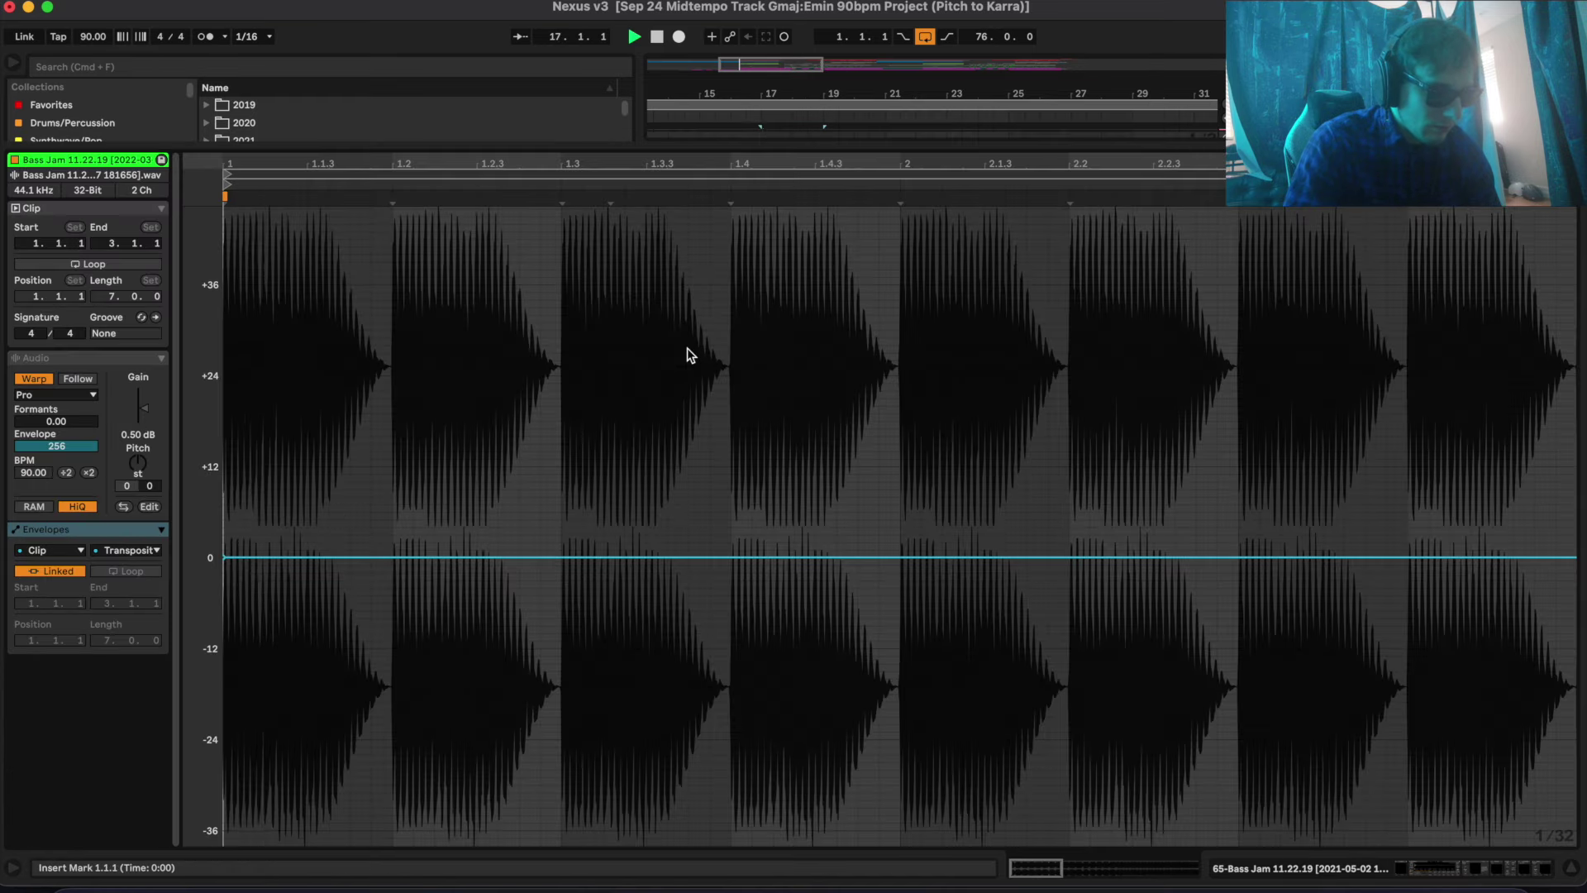
Stop playback, select and unfold the Reese track, and play from bar 17
key("shift+Tab")
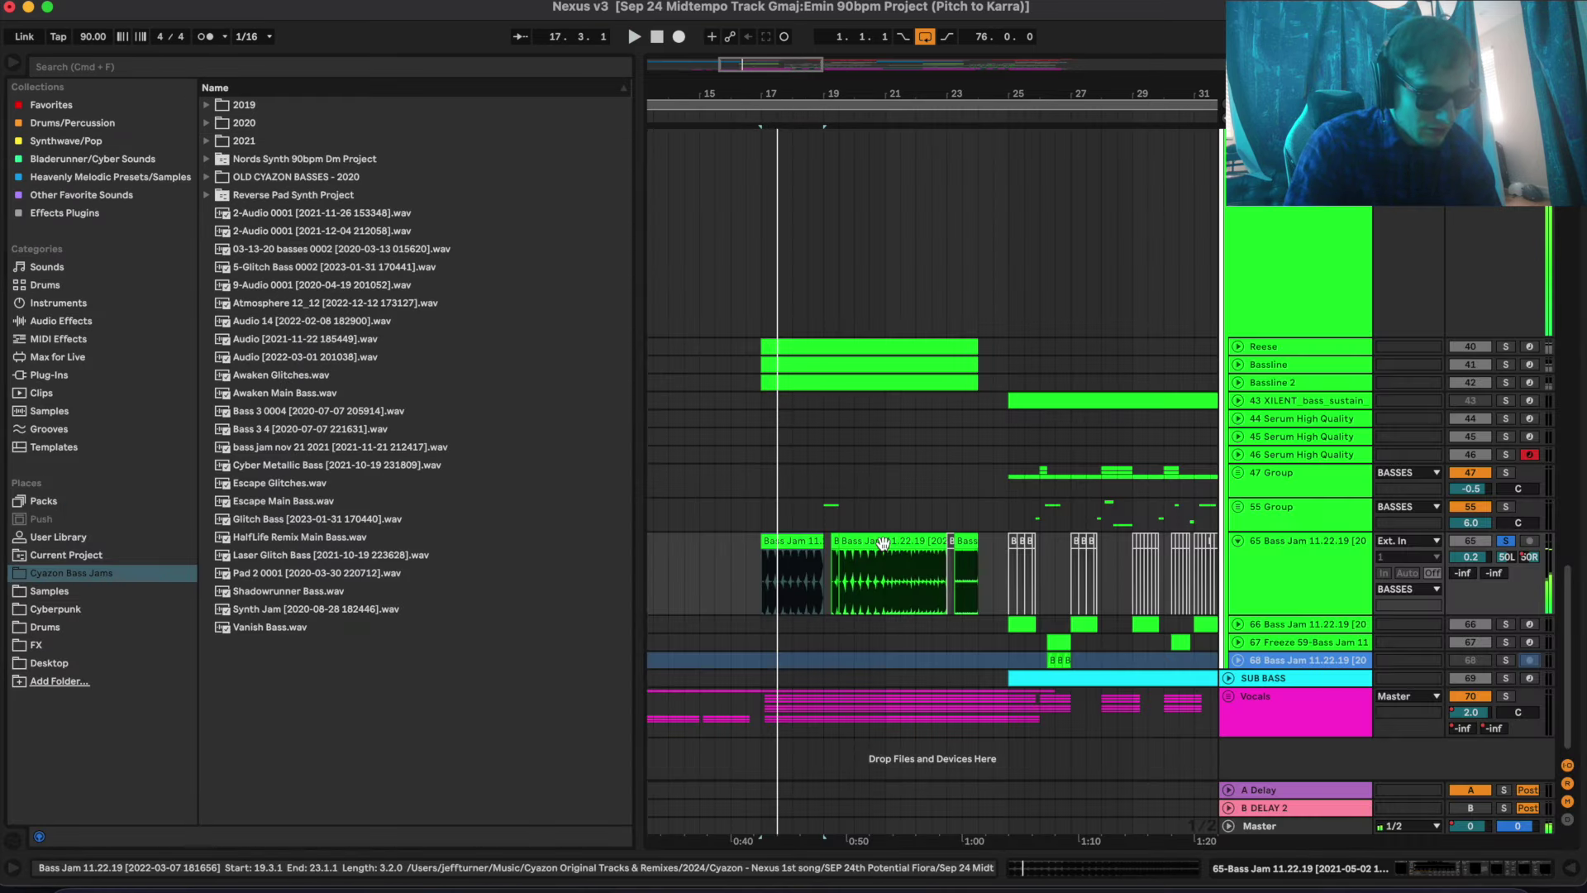
key("space")
left_click(808, 540)
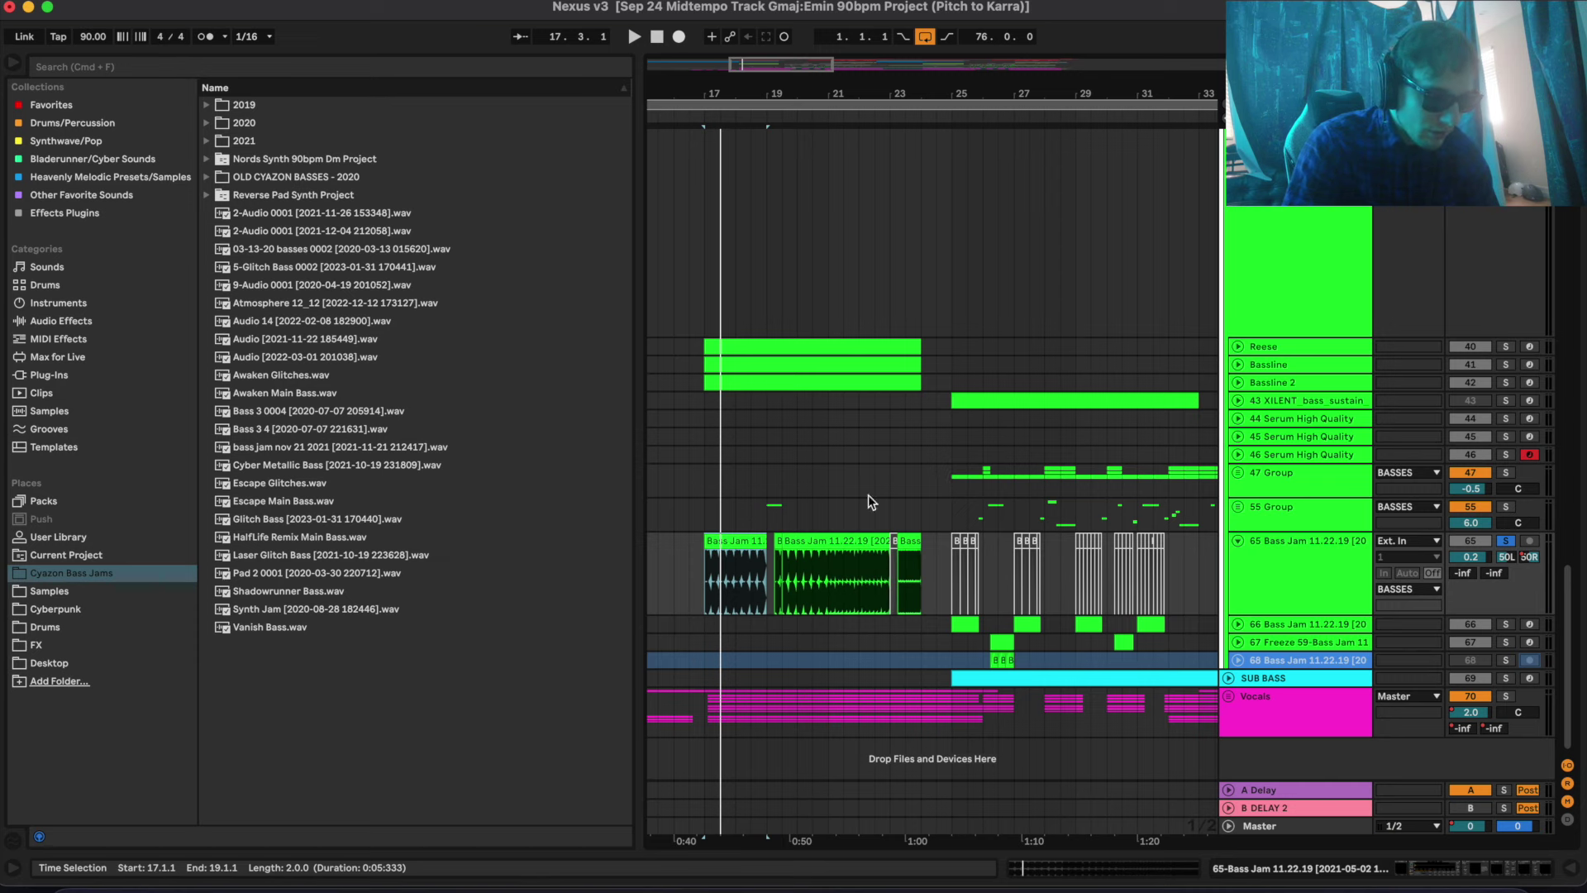
left_click(764, 515)
left_click(1539, 347)
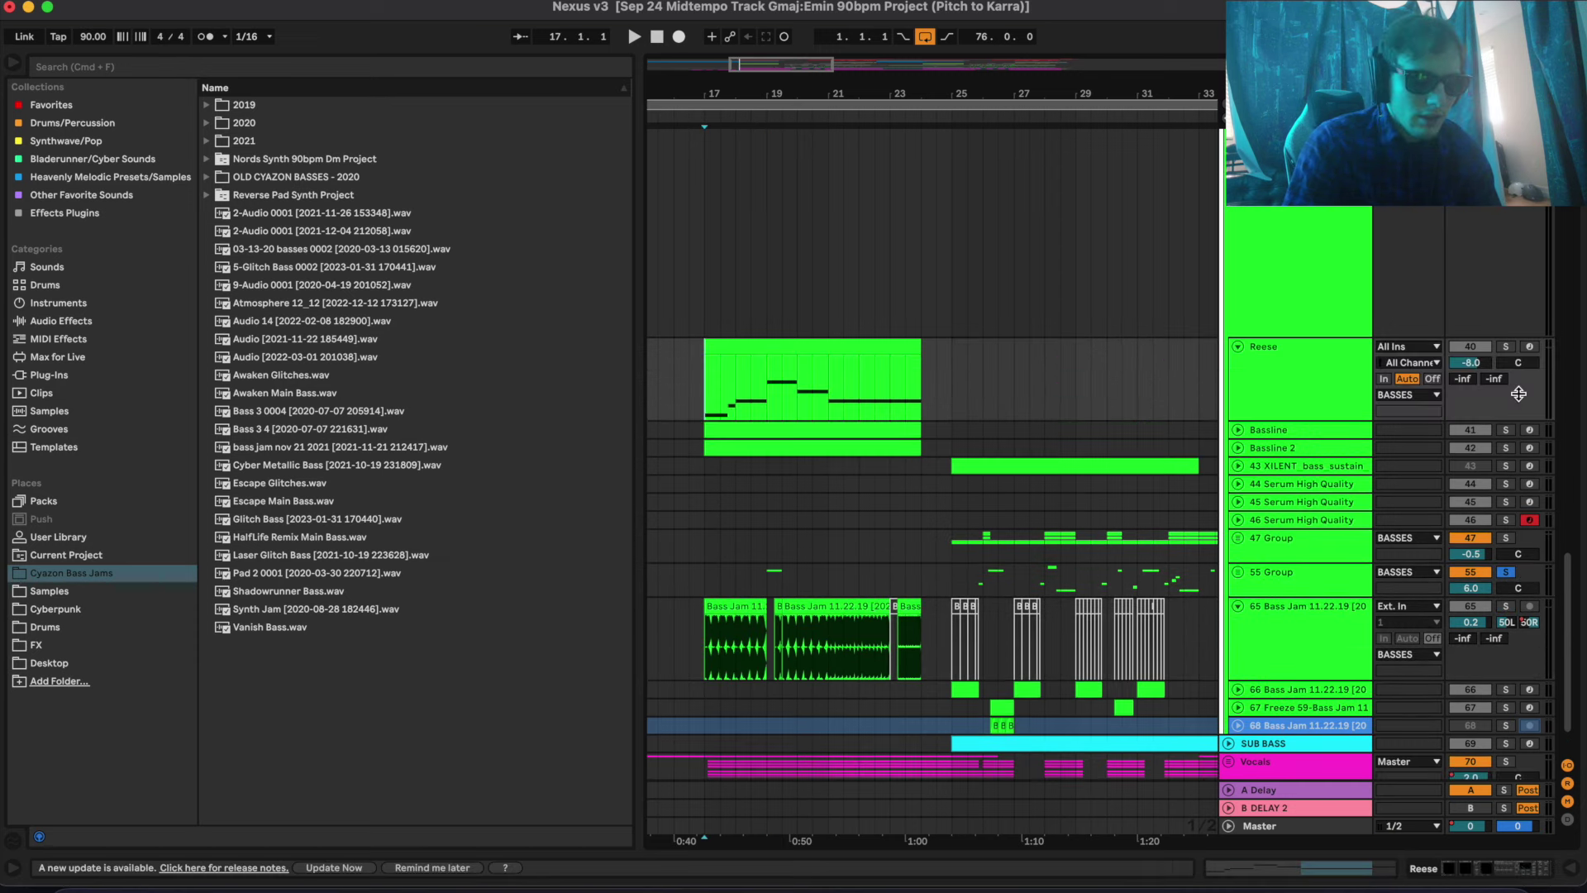
key("space")
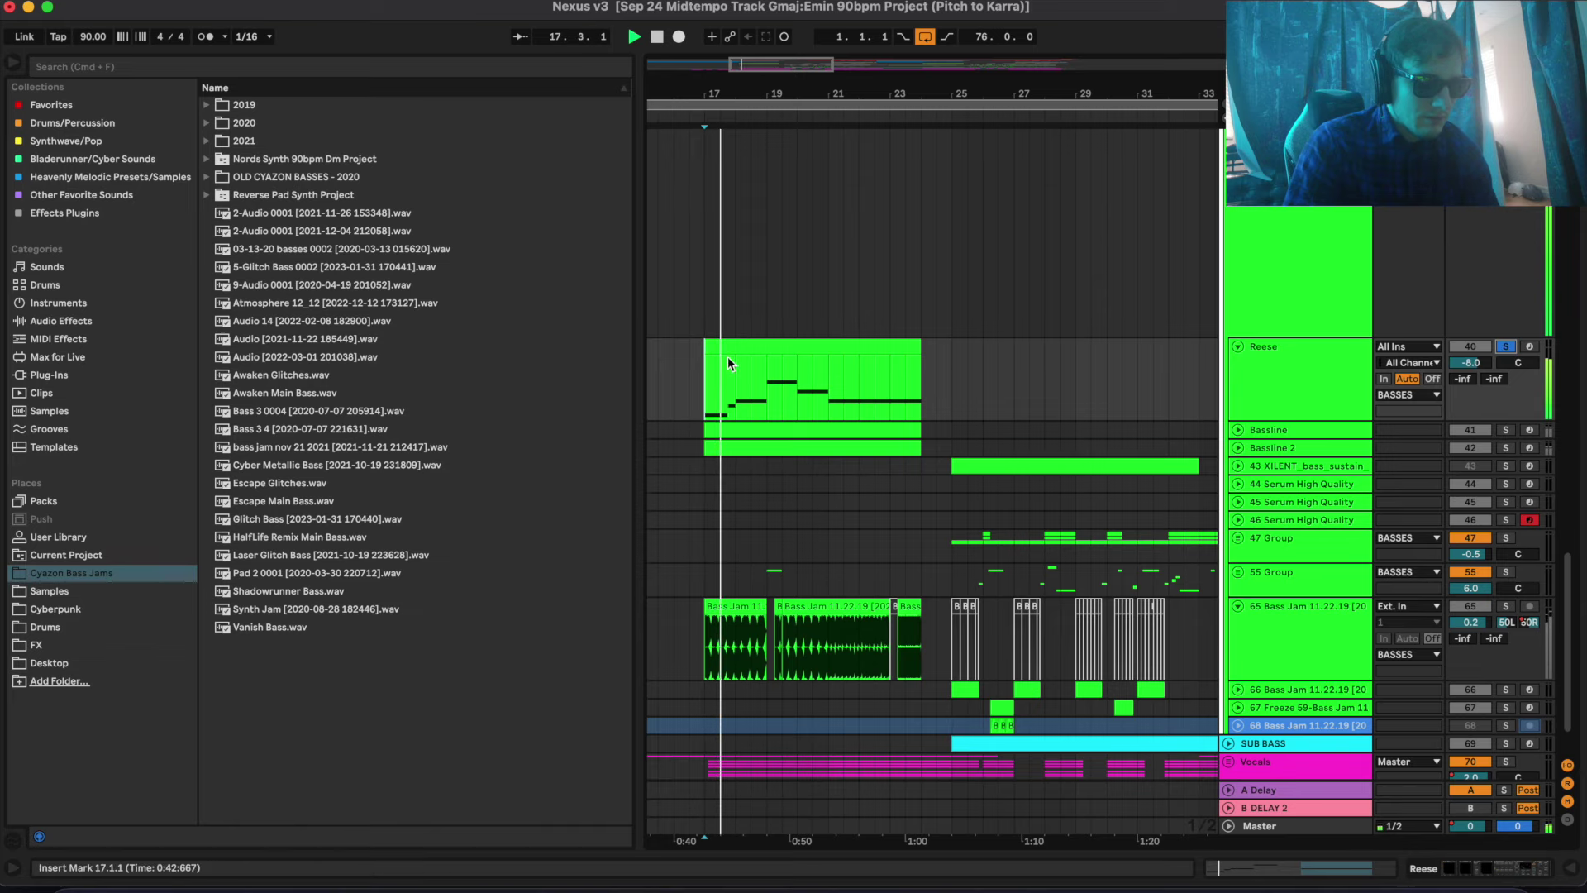
Open the Reese MIDI clip at bars 17–24 and its Serum synth window
scroll(727, 360, "left", 2)
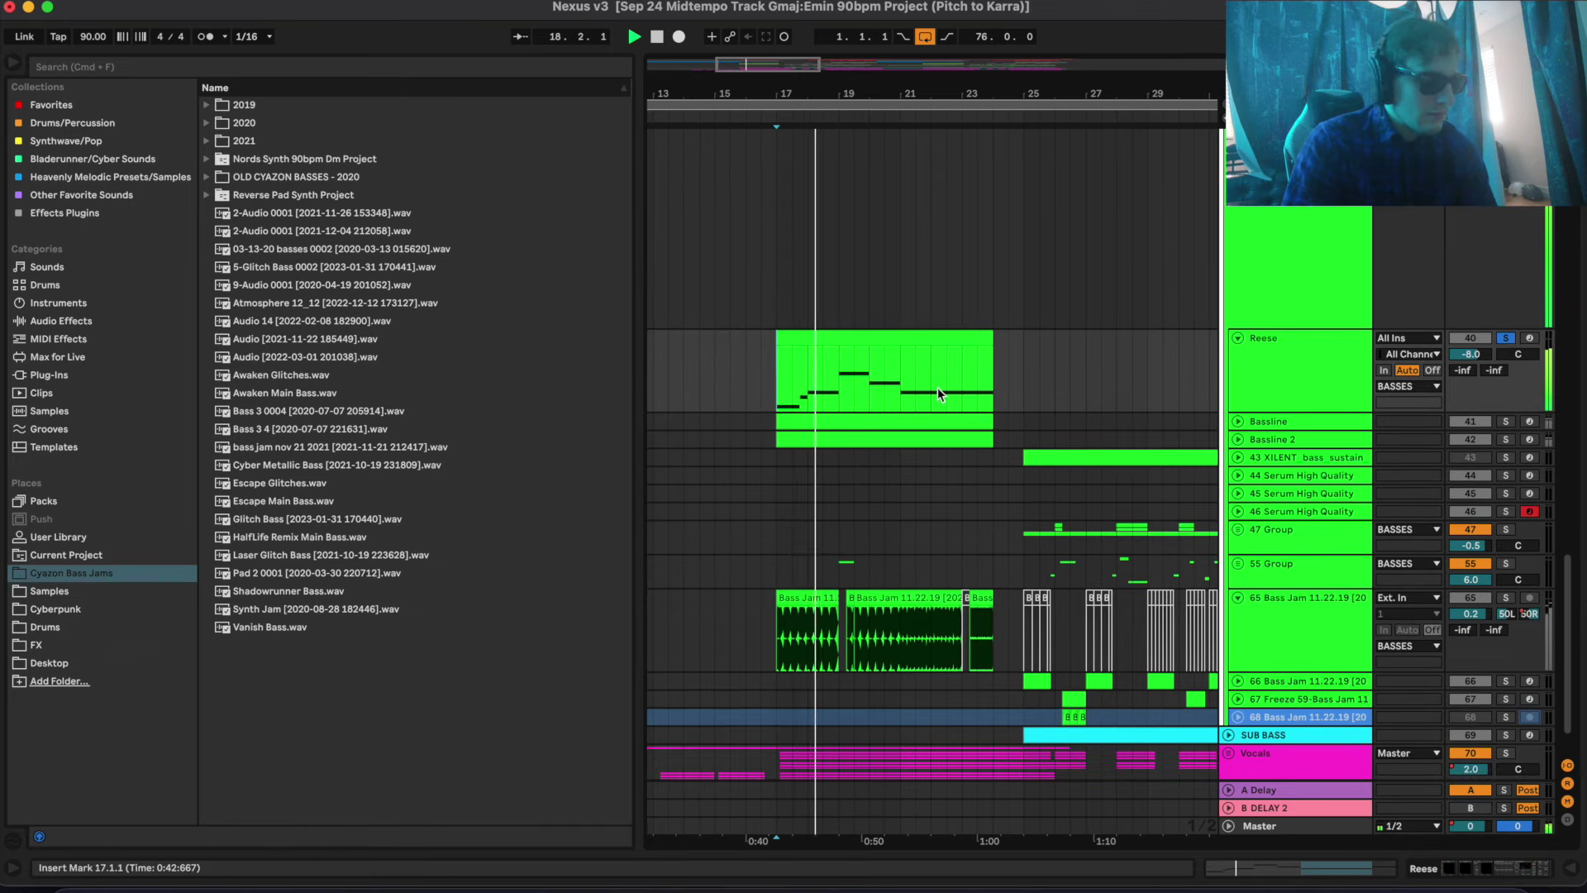
left_click(864, 337)
double_click(864, 337)
key("shift+Tab")
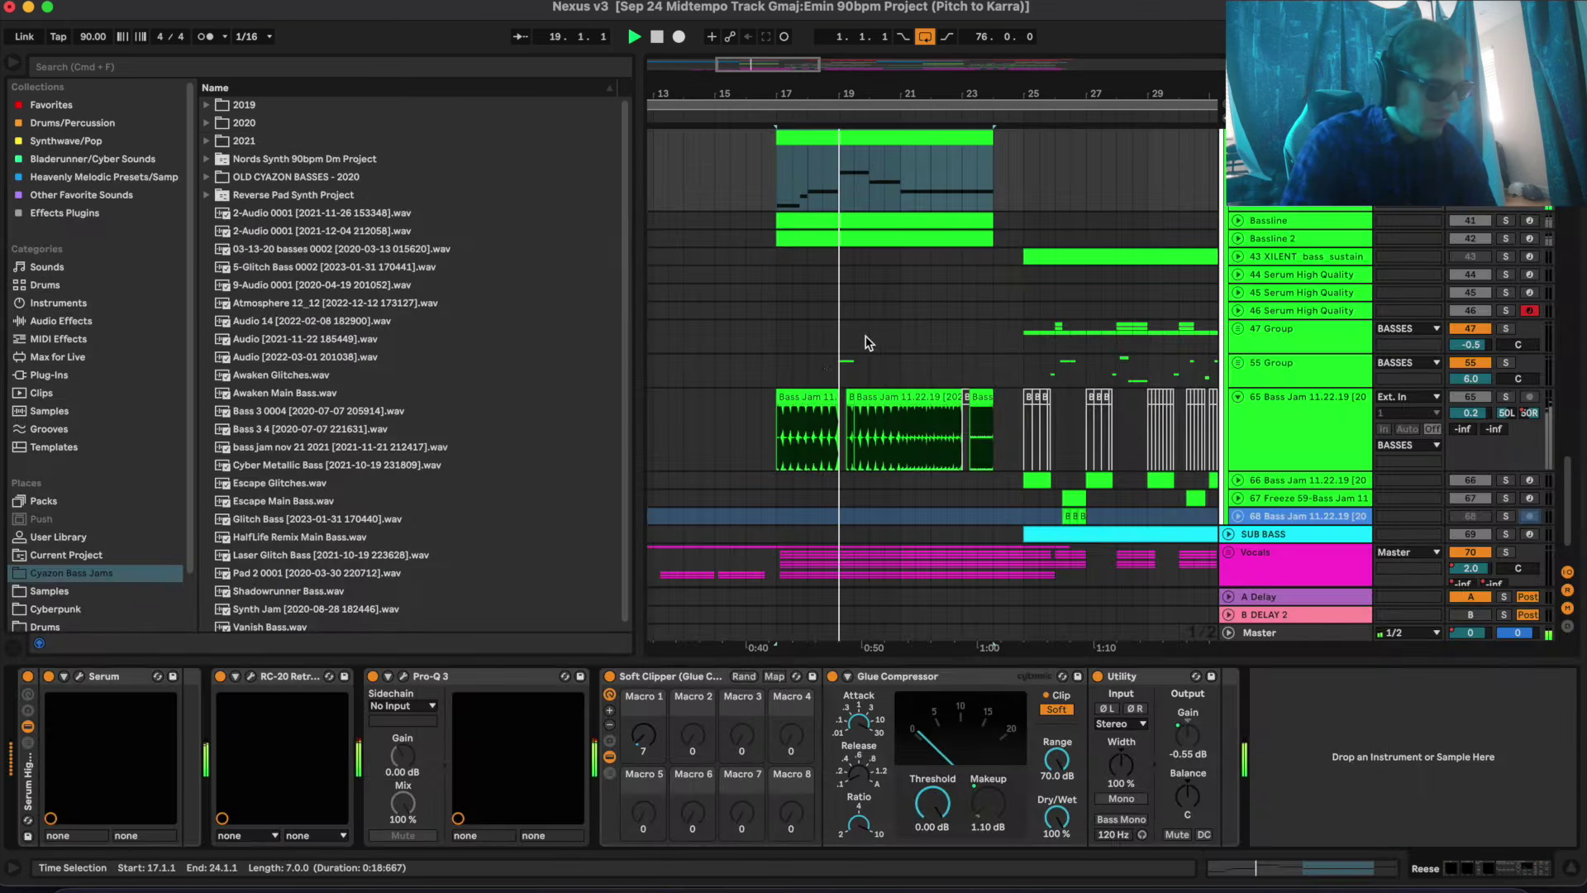
left_click(79, 677)
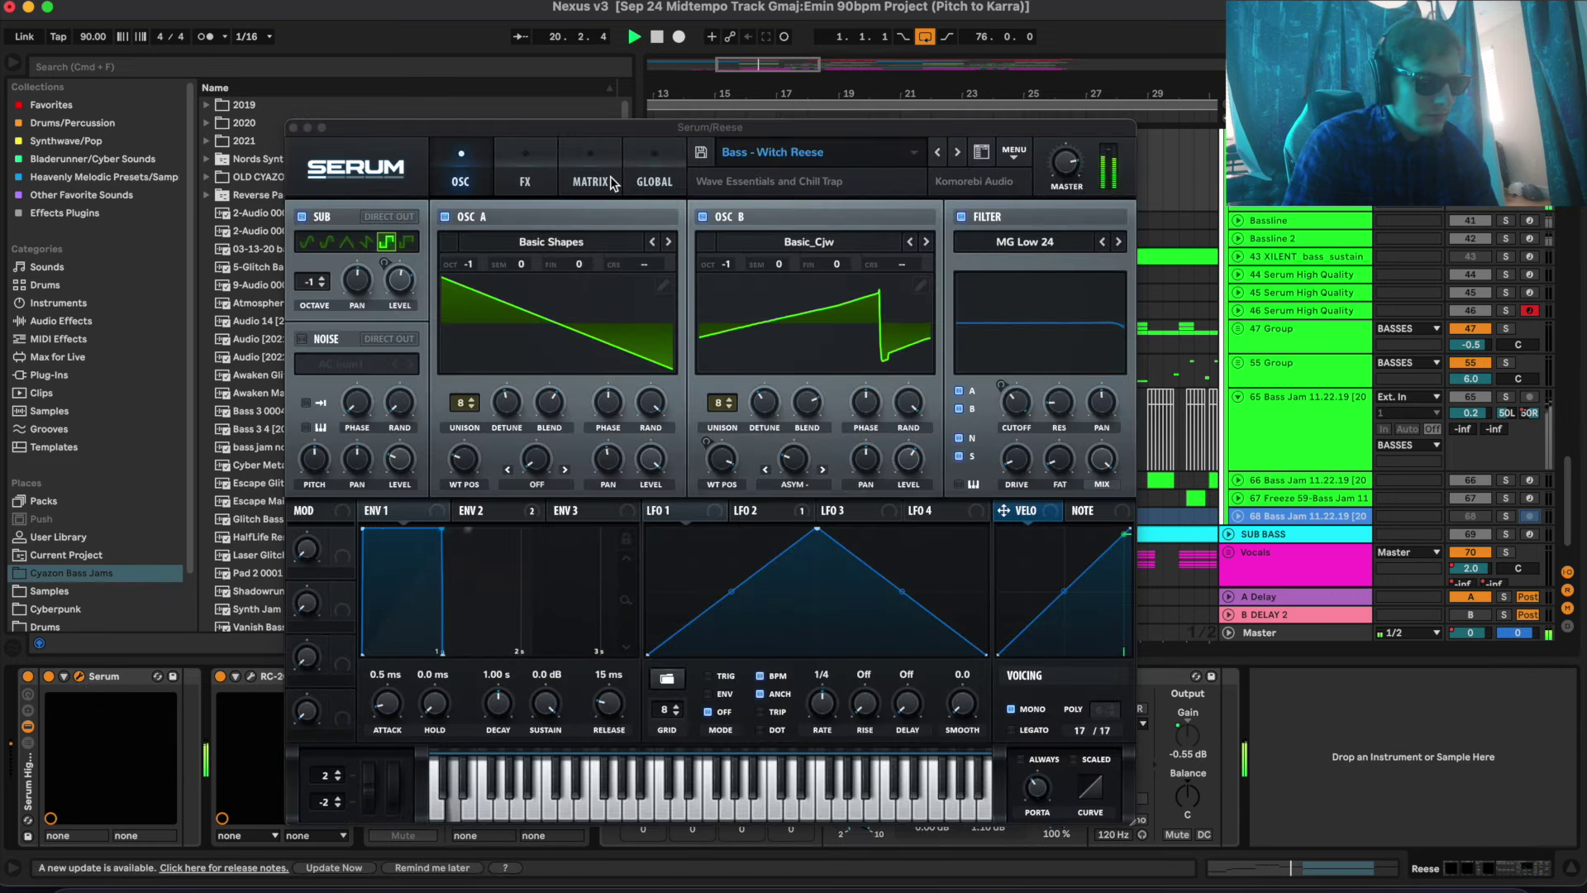
Reposition the Serum window, stop playback, and view the Reese patch's FX then OSC pages
left_click_drag(679, 121, 755, 54)
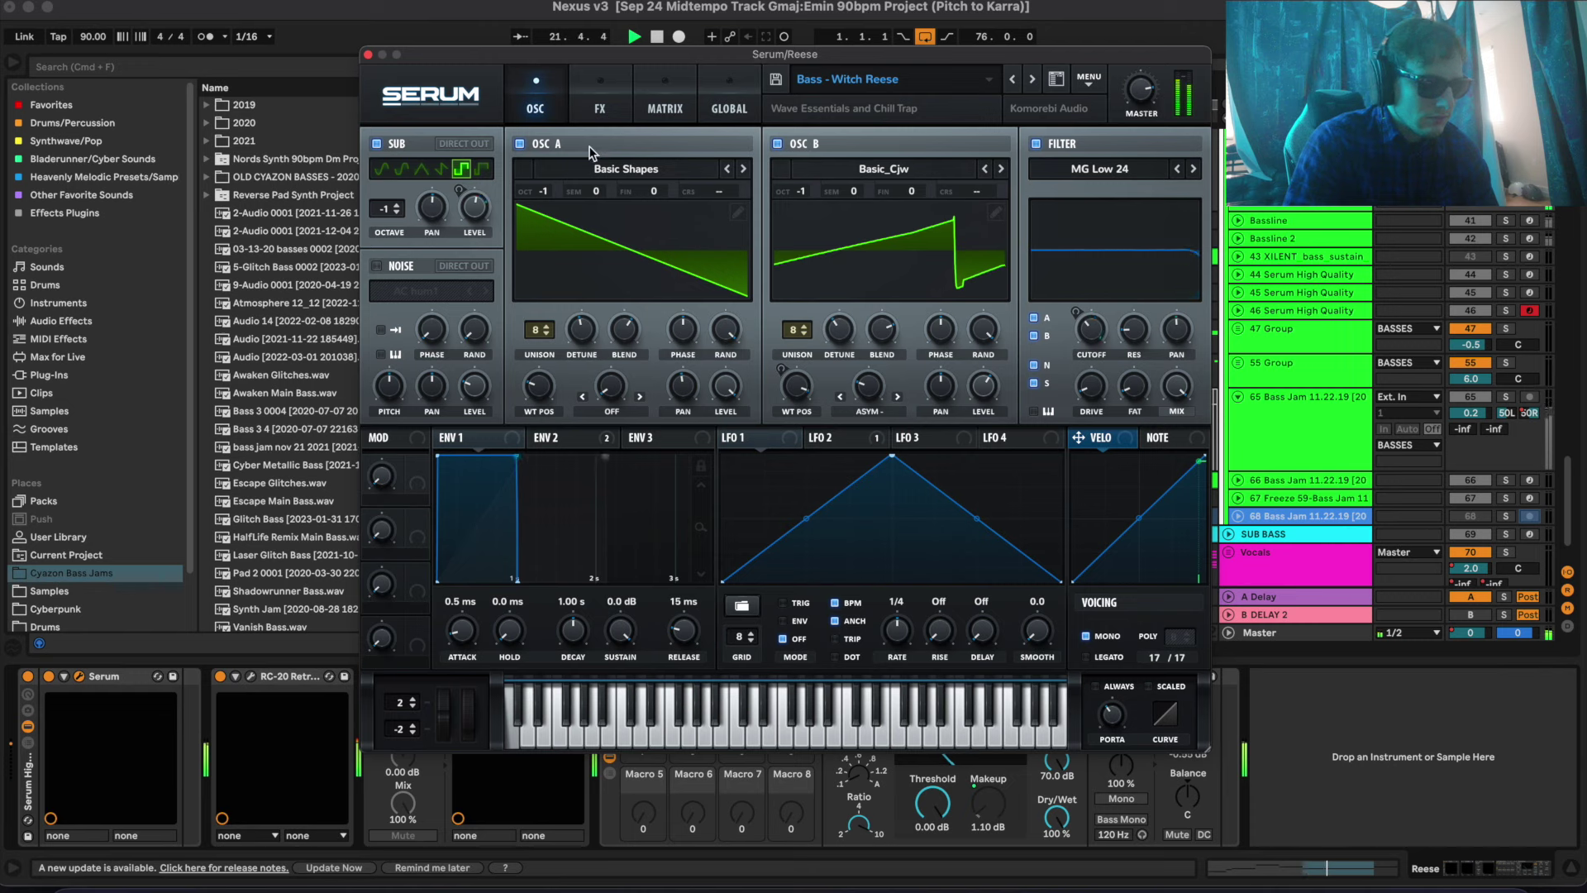
key("space")
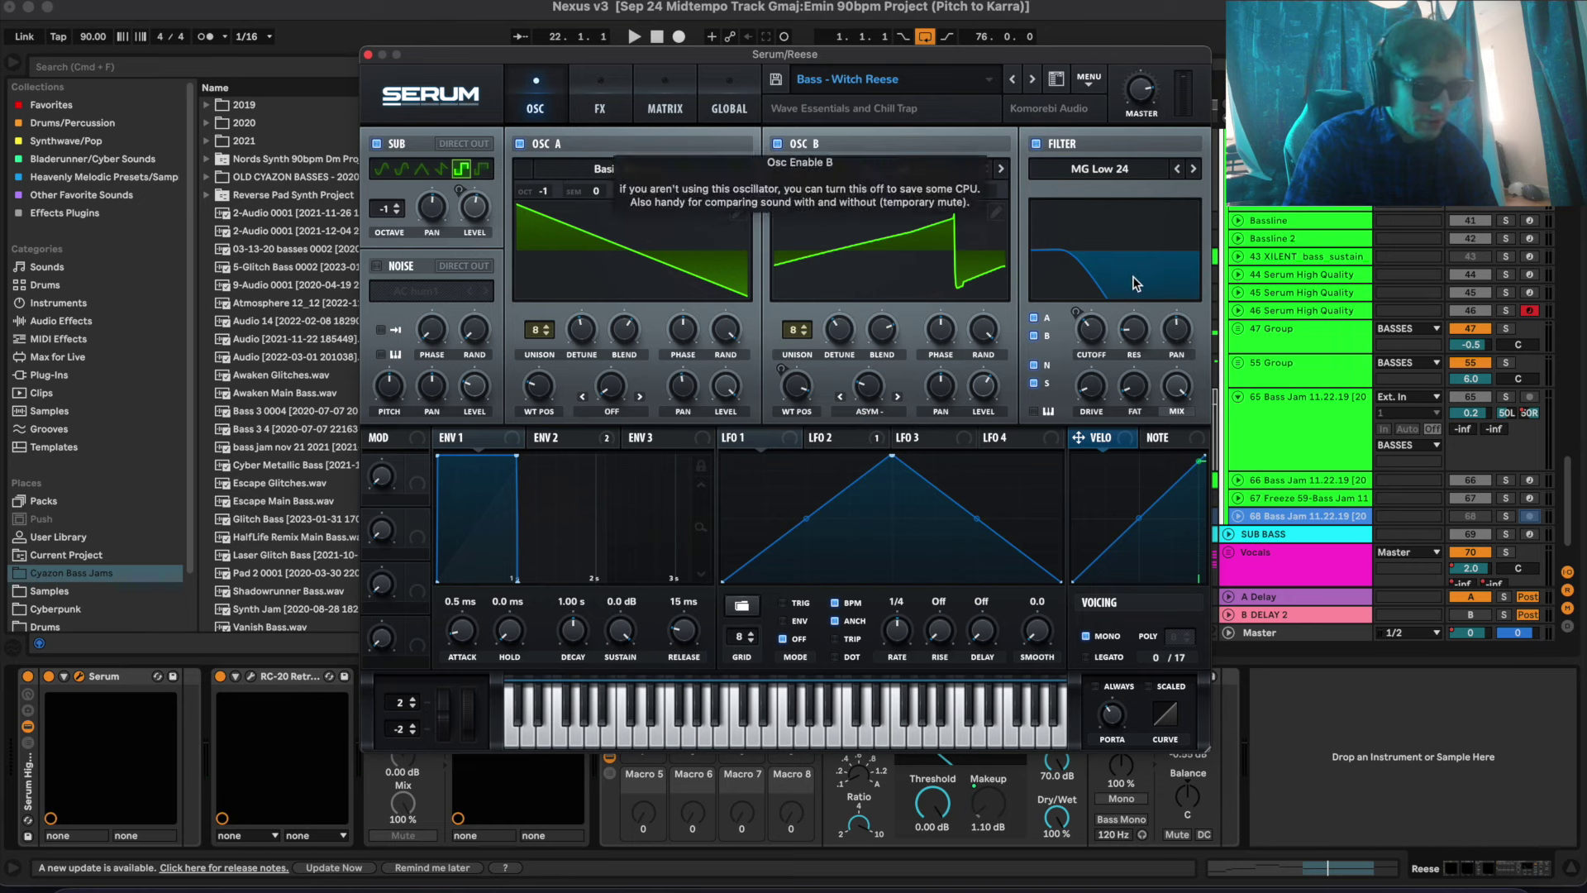
left_click(594, 107)
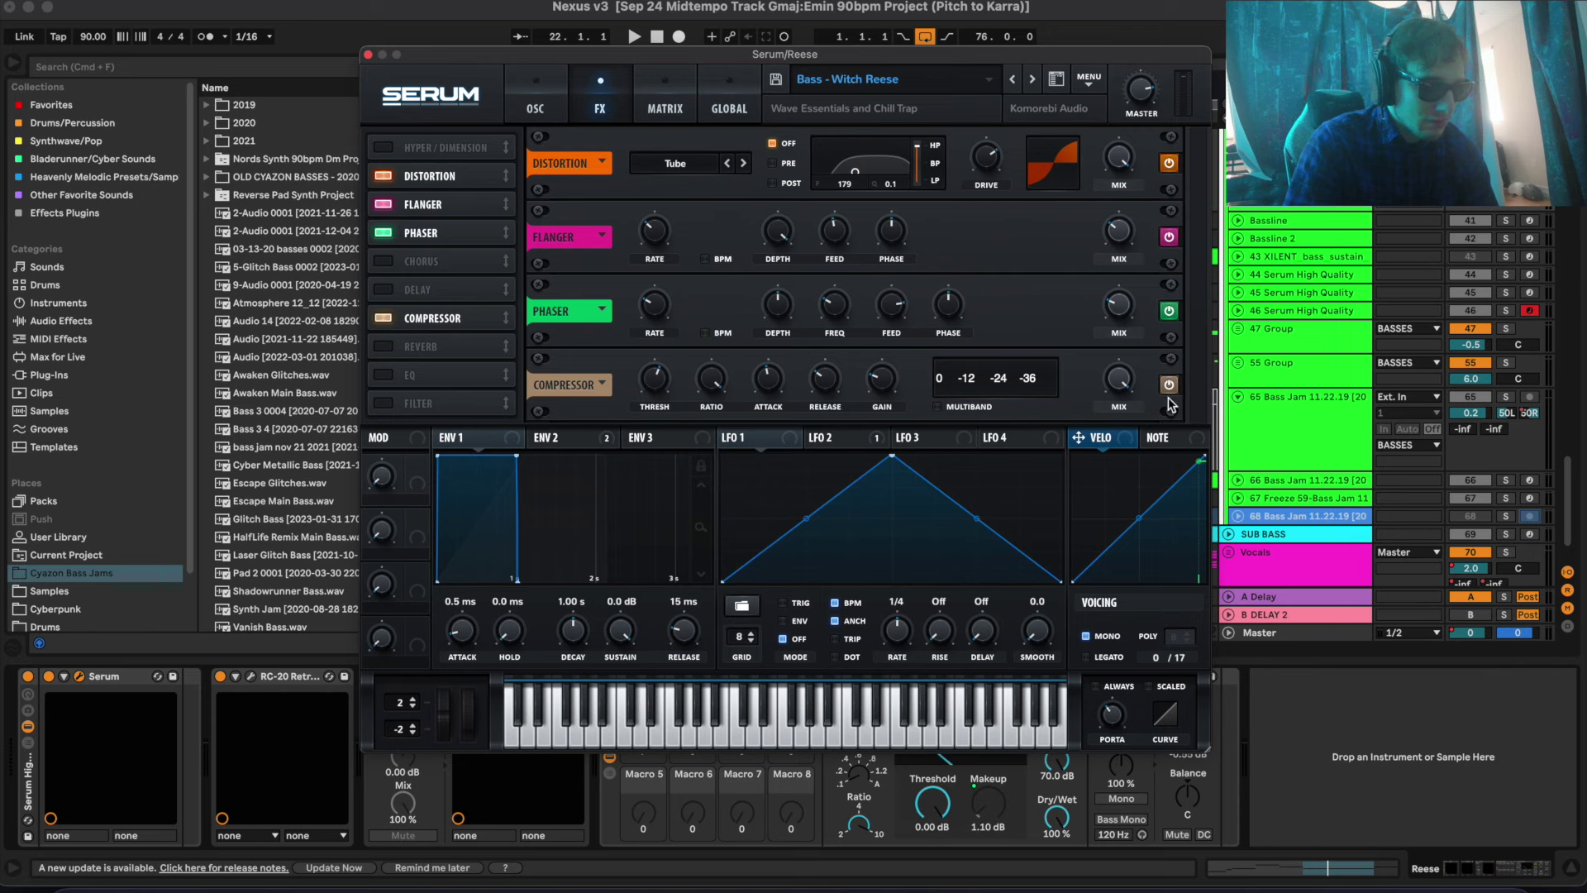
left_click(533, 108)
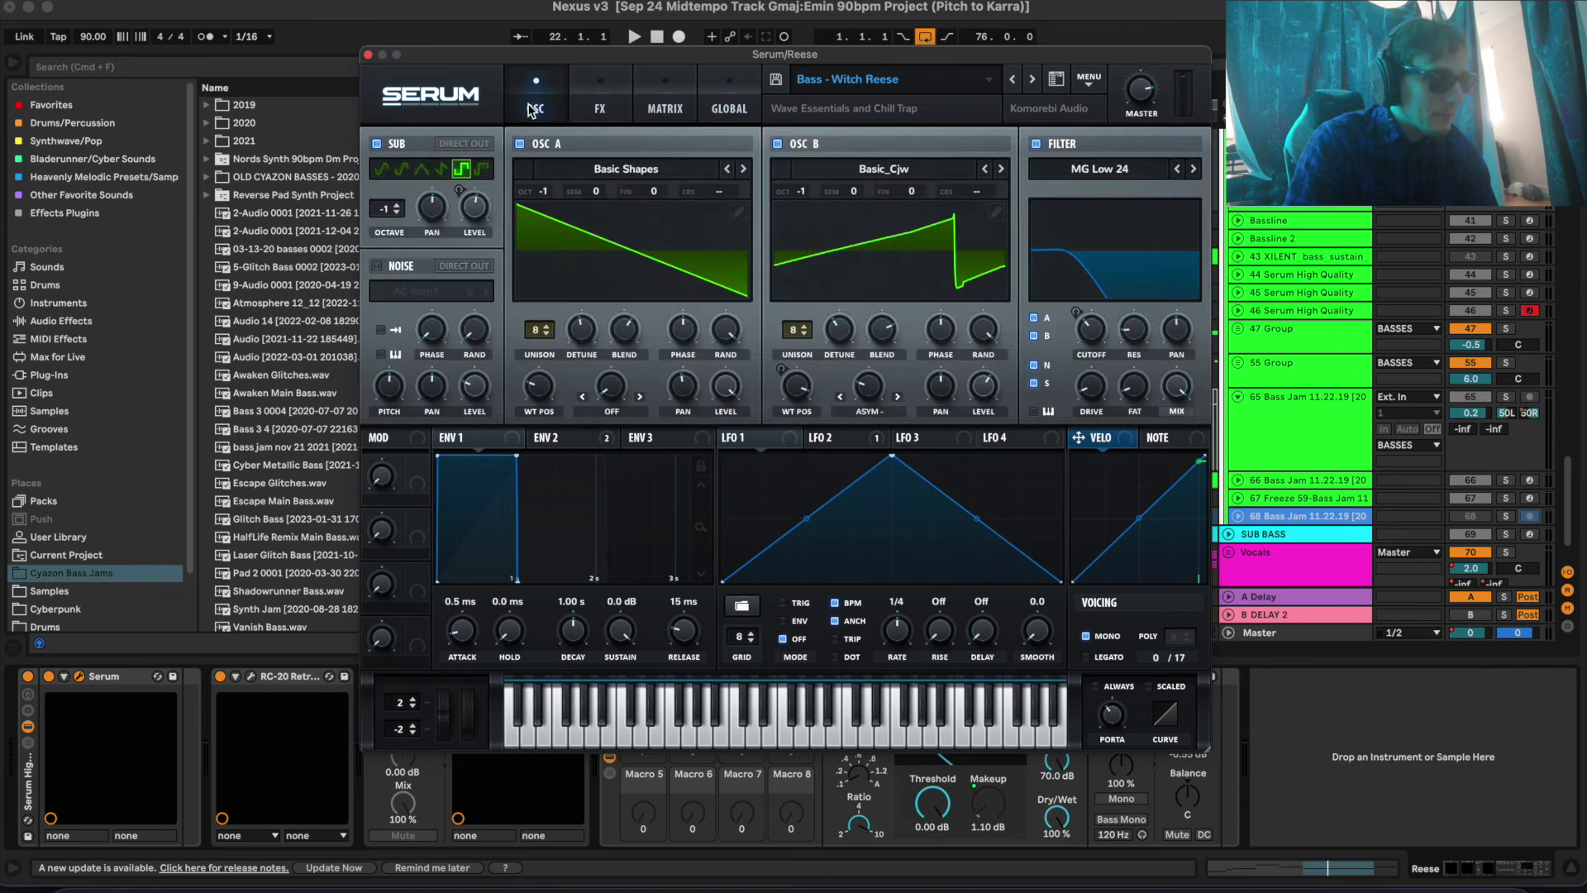
left_click(368, 56)
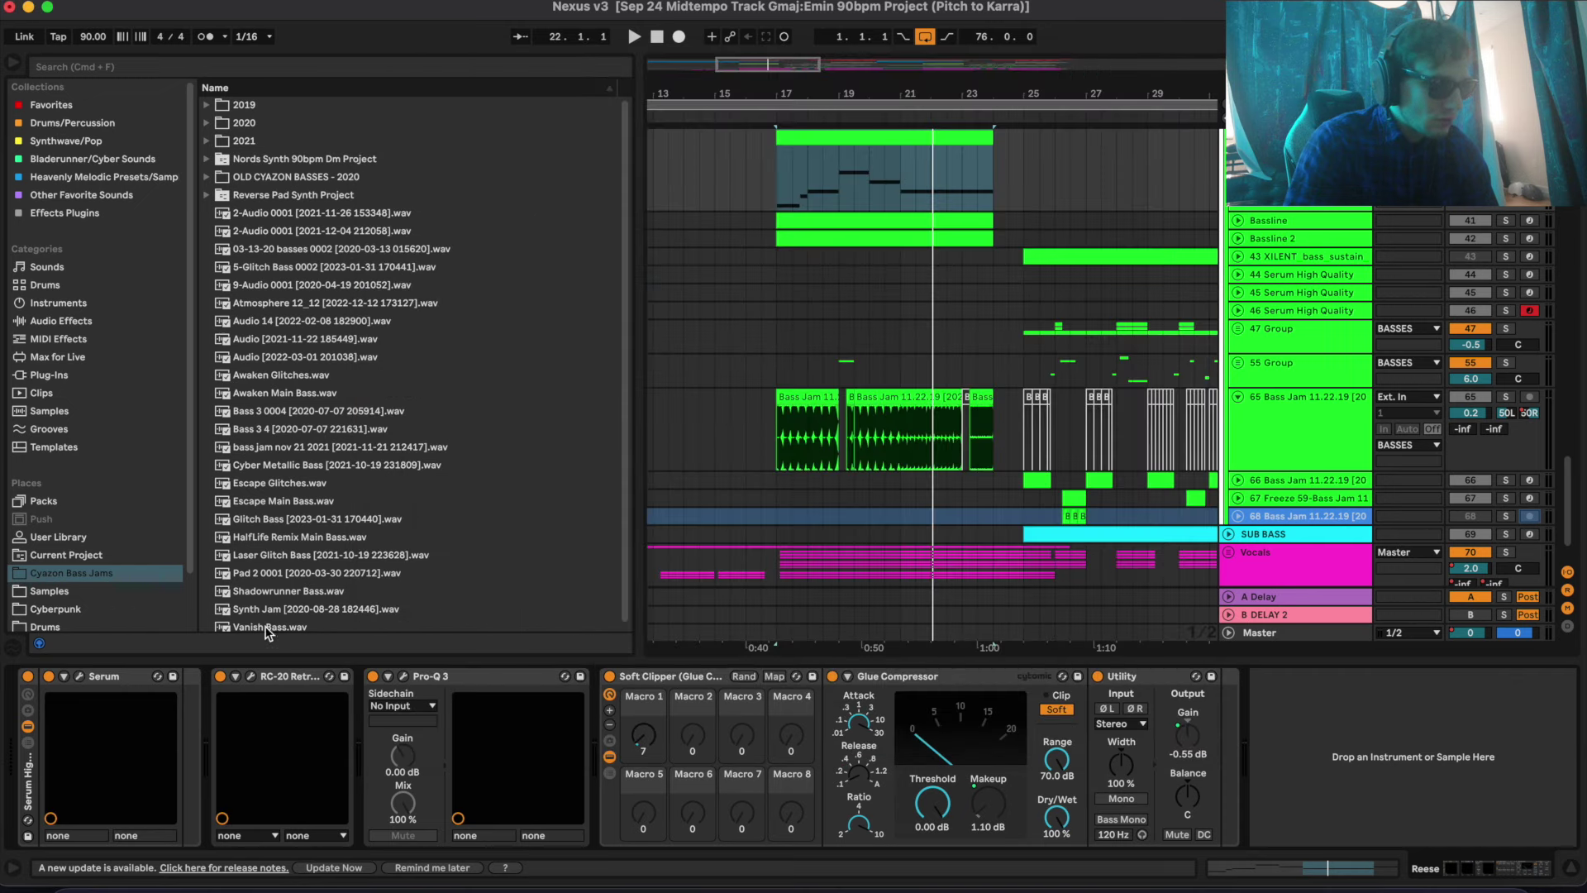
left_click(251, 677)
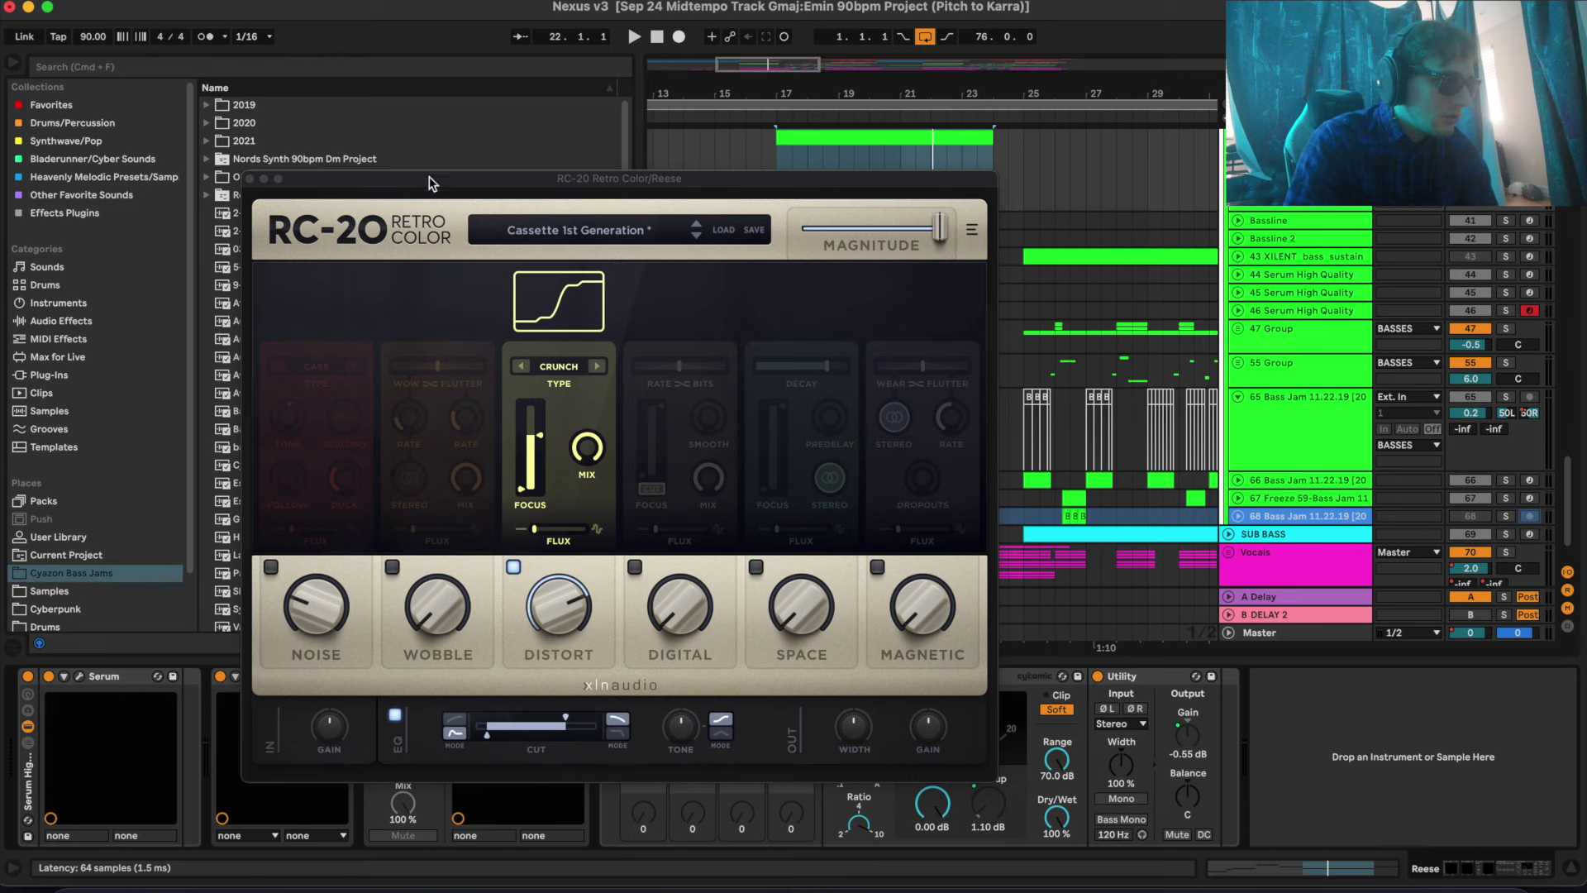
left_click(249, 179)
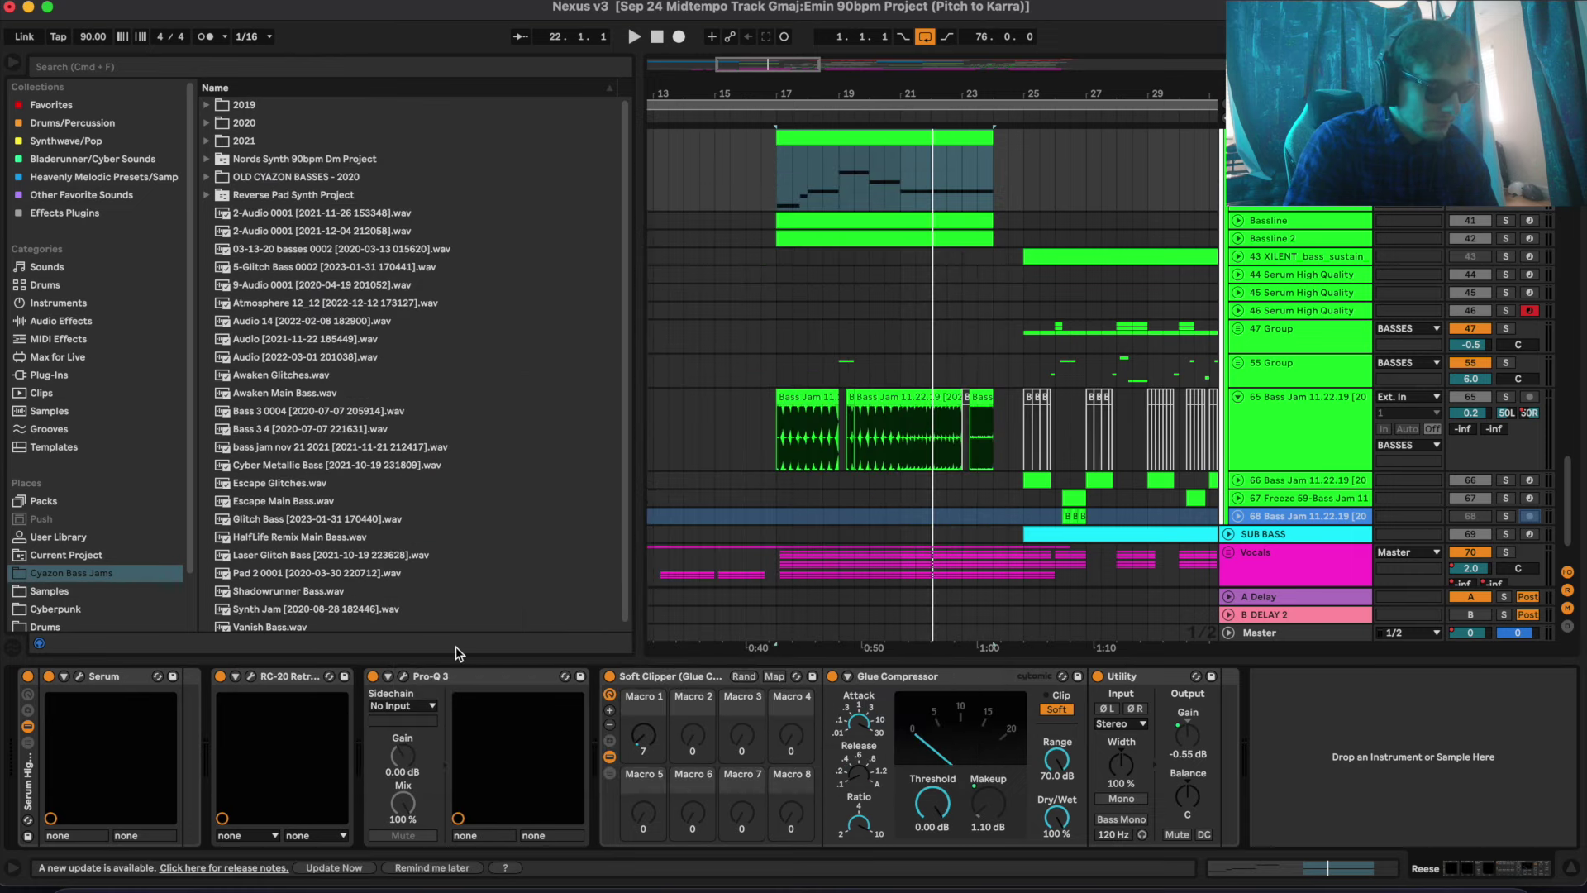
left_click(402, 676)
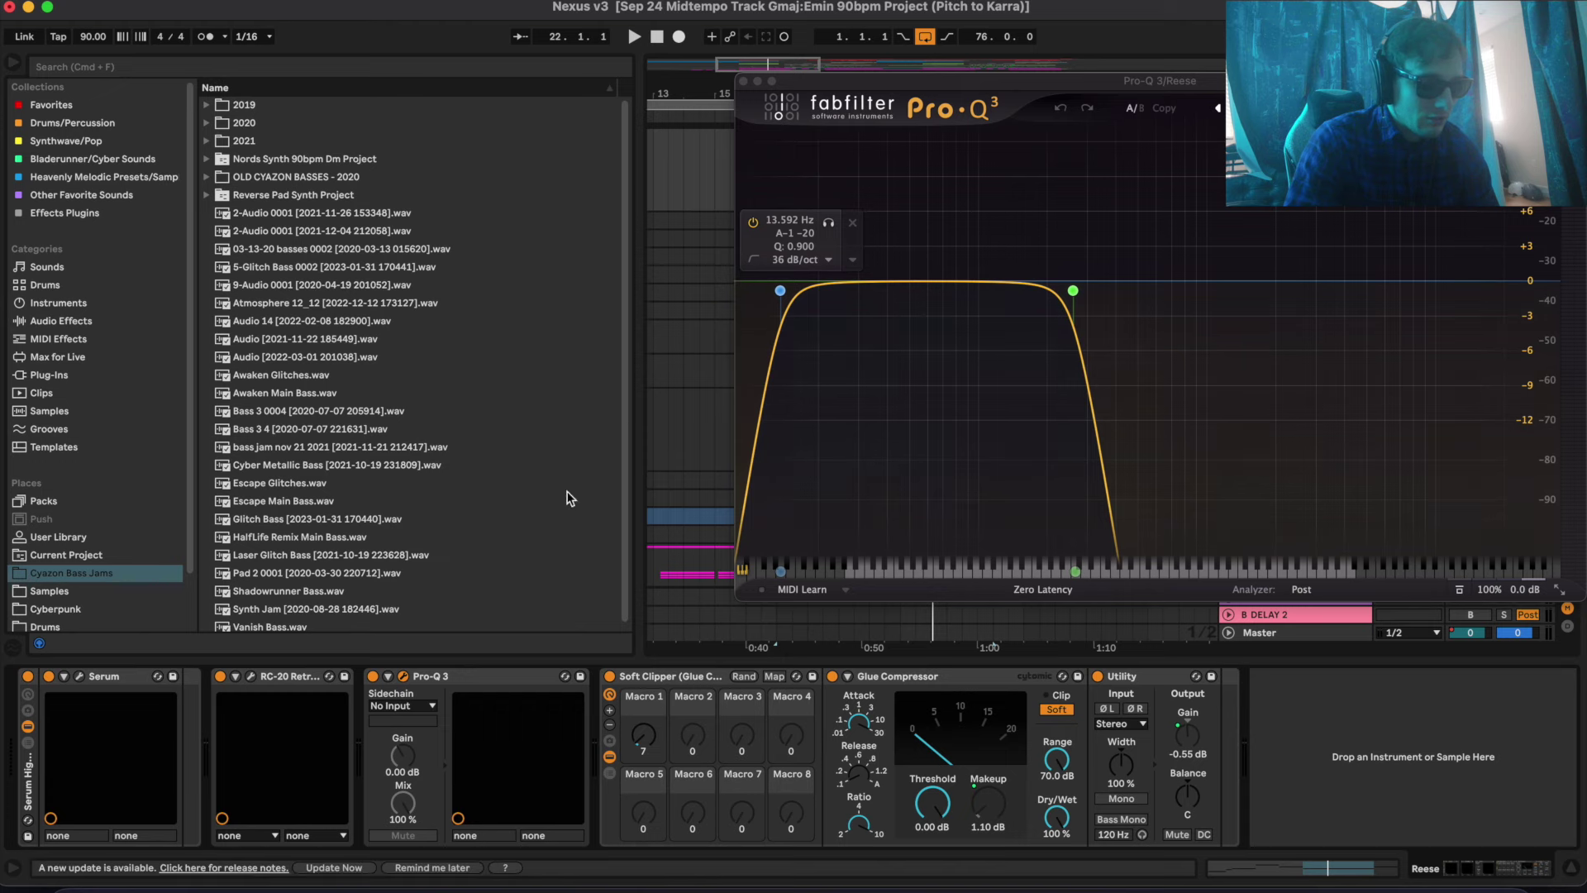
left_click(403, 677)
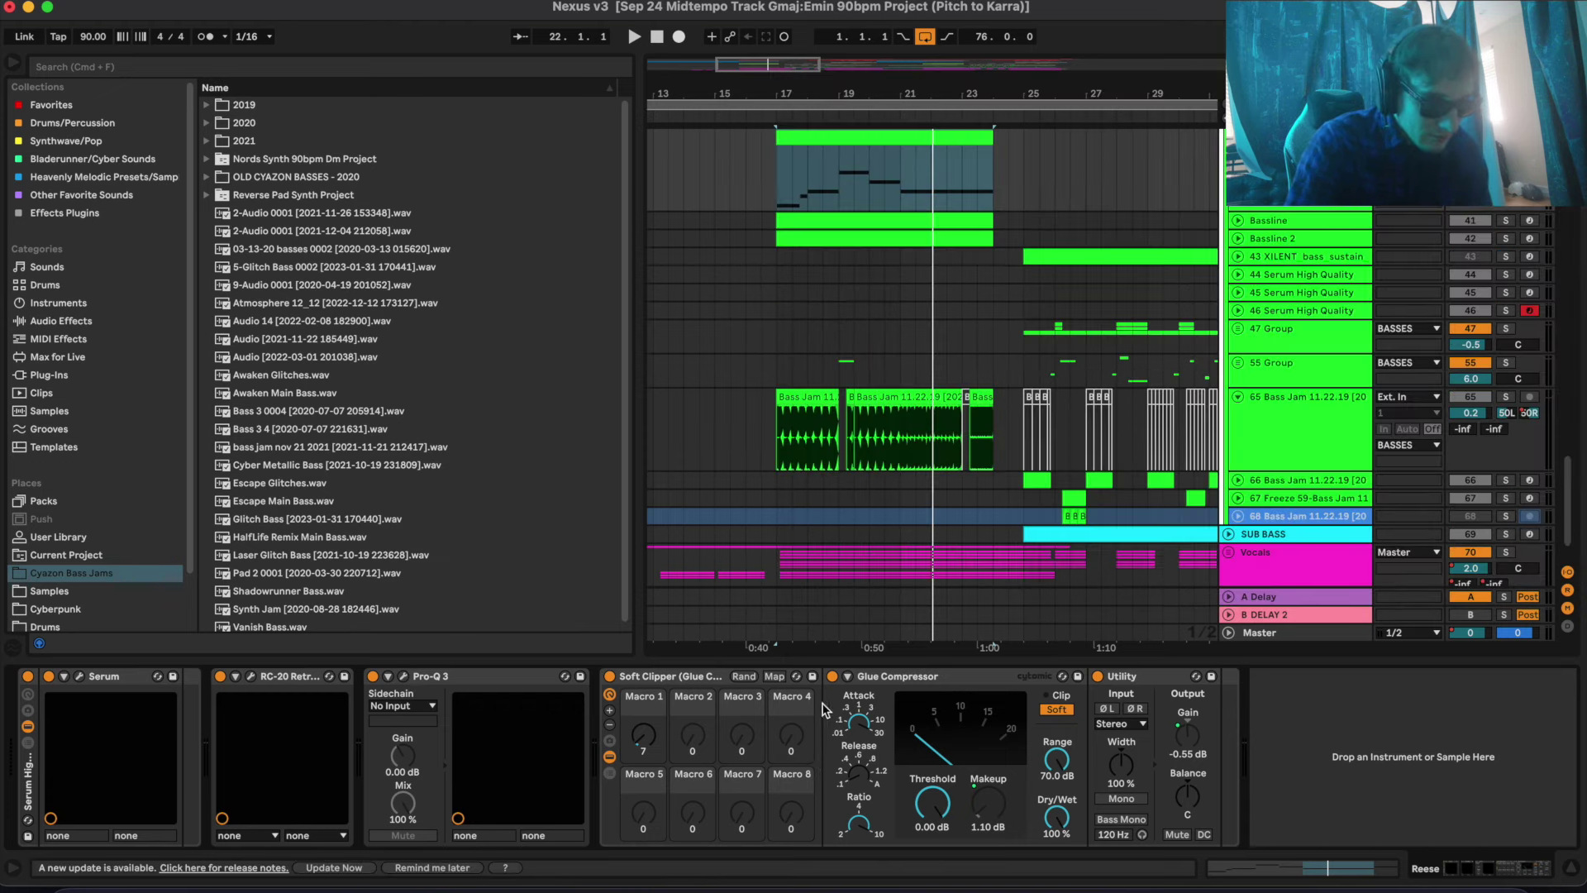
scroll(929, 331, "up", 3)
left_click(929, 330)
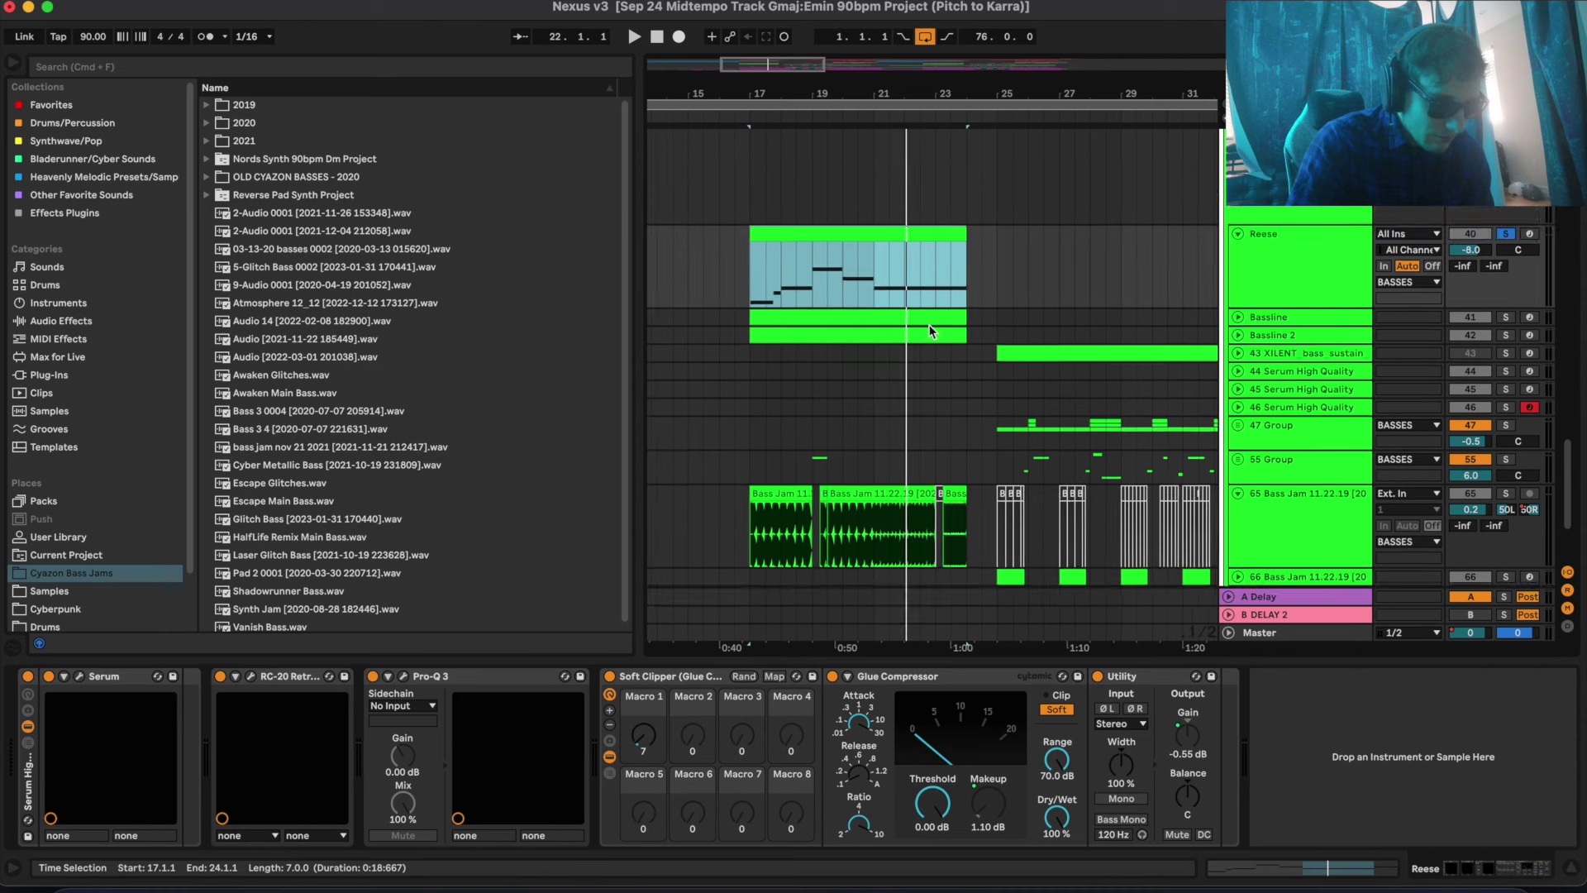
left_click(682, 678)
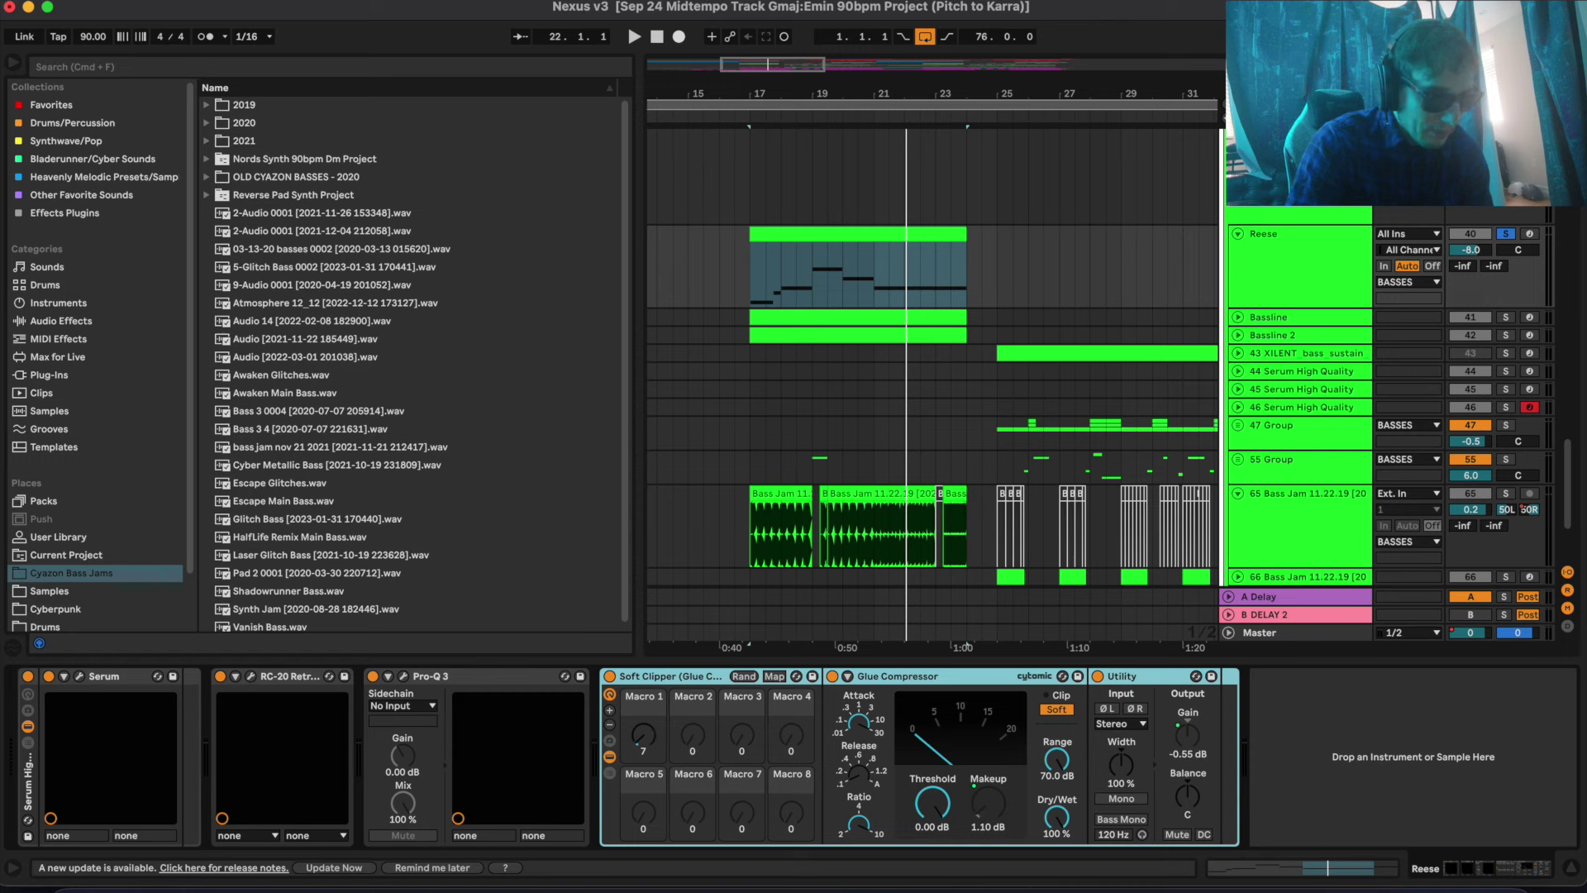
Select and unfold the Bassline track, solo it instead of Reese, and play from bar 17
left_click(771, 320)
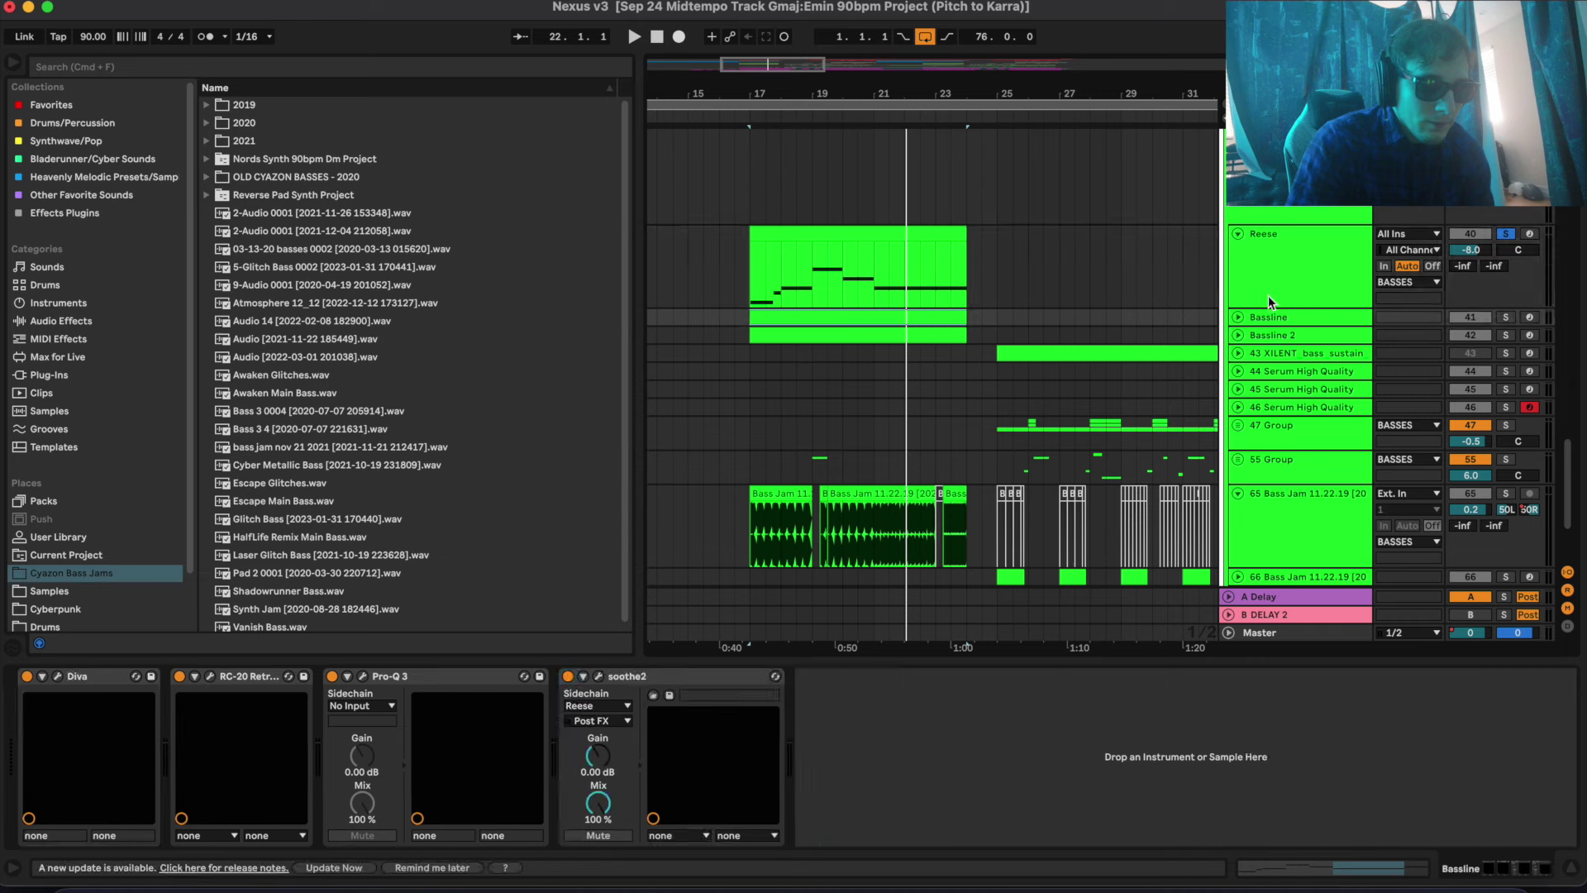
left_click(1238, 316)
left_click(1503, 321)
key("space")
left_click(1302, 344)
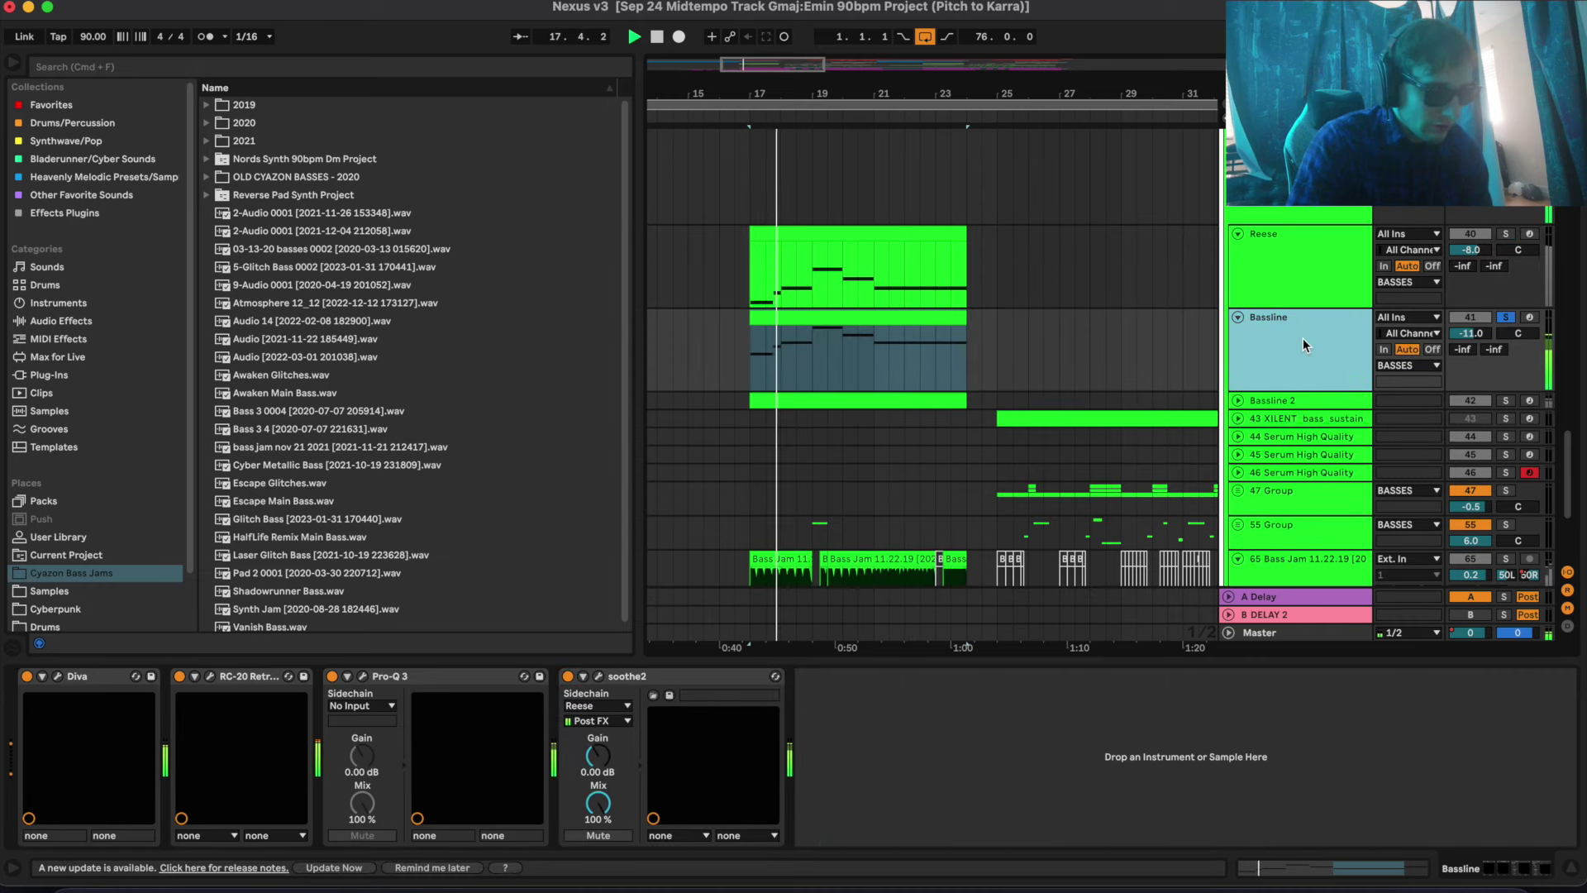
key("space")
key("space")
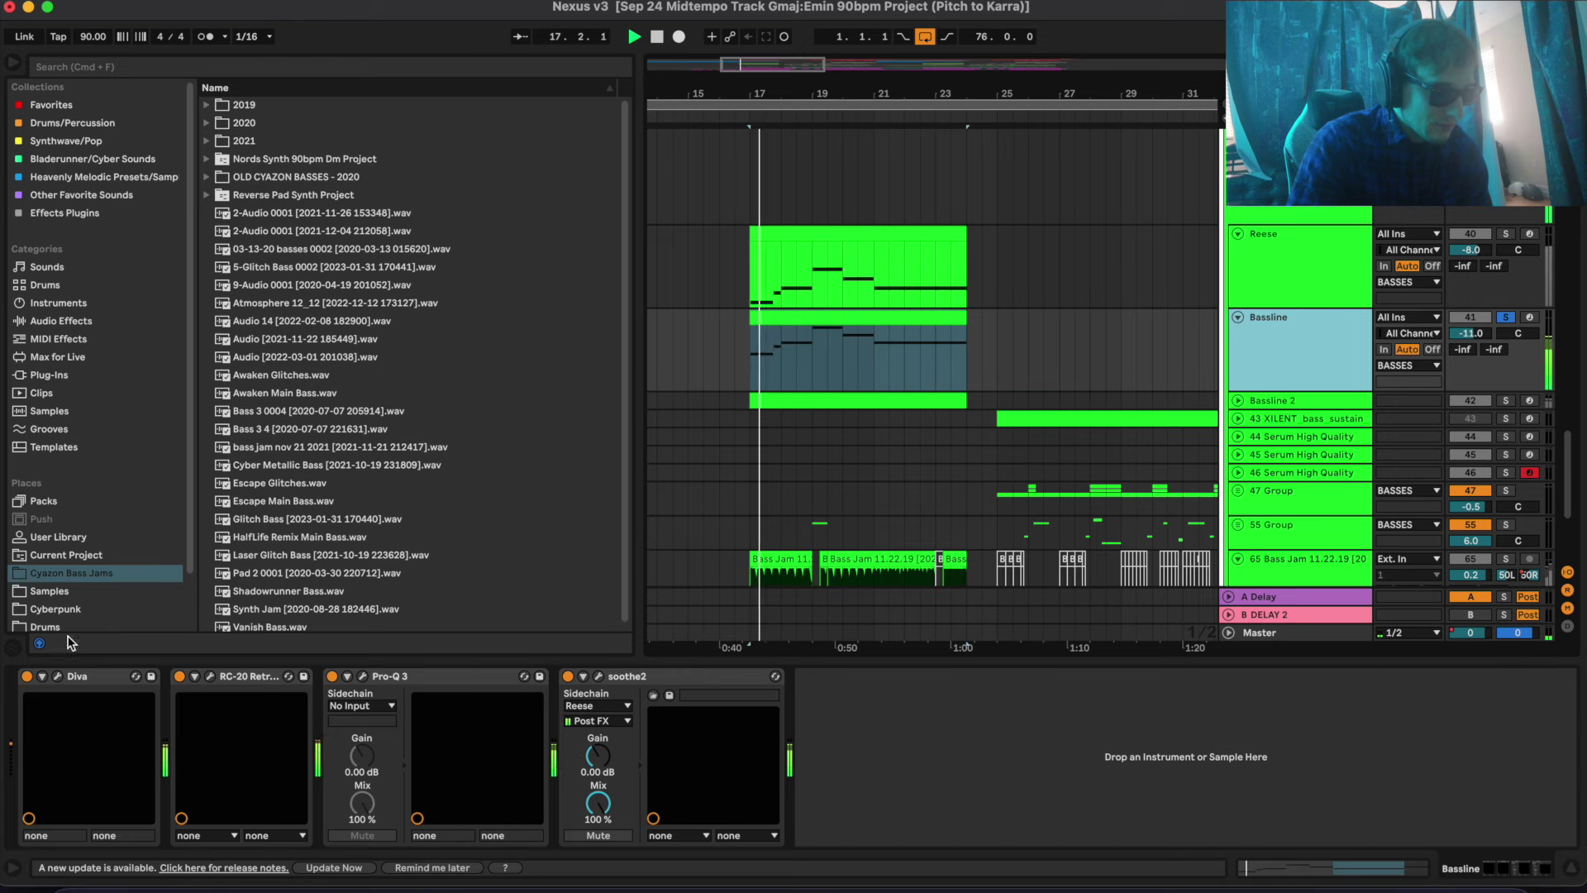
Open and close the Bassline's Diva synth and RC-20 Retro Color windows
left_click(57, 676)
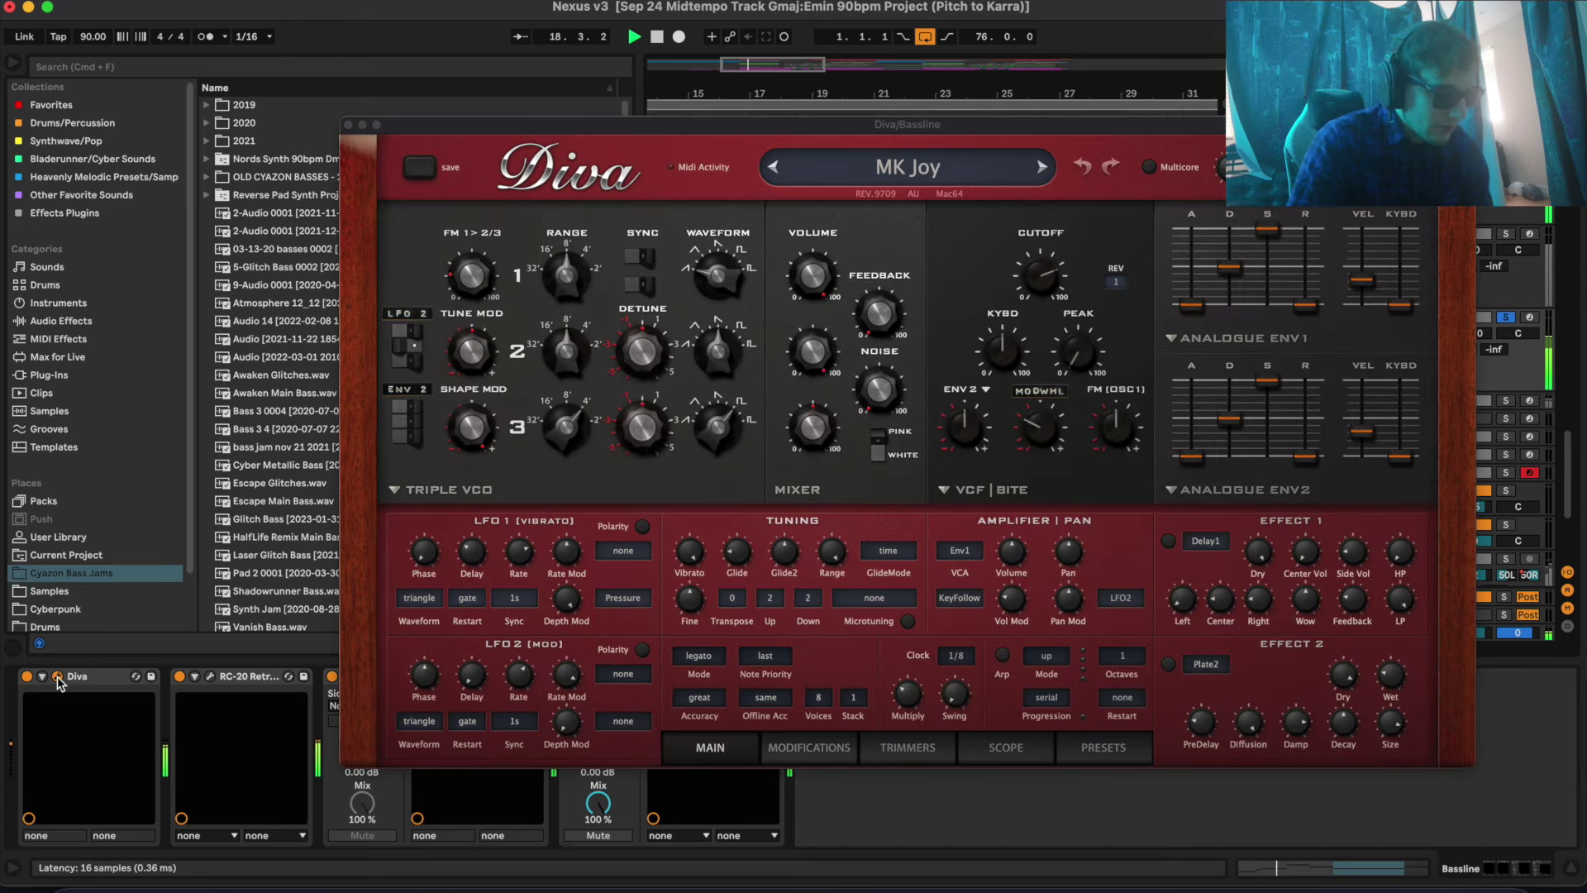
left_click(57, 676)
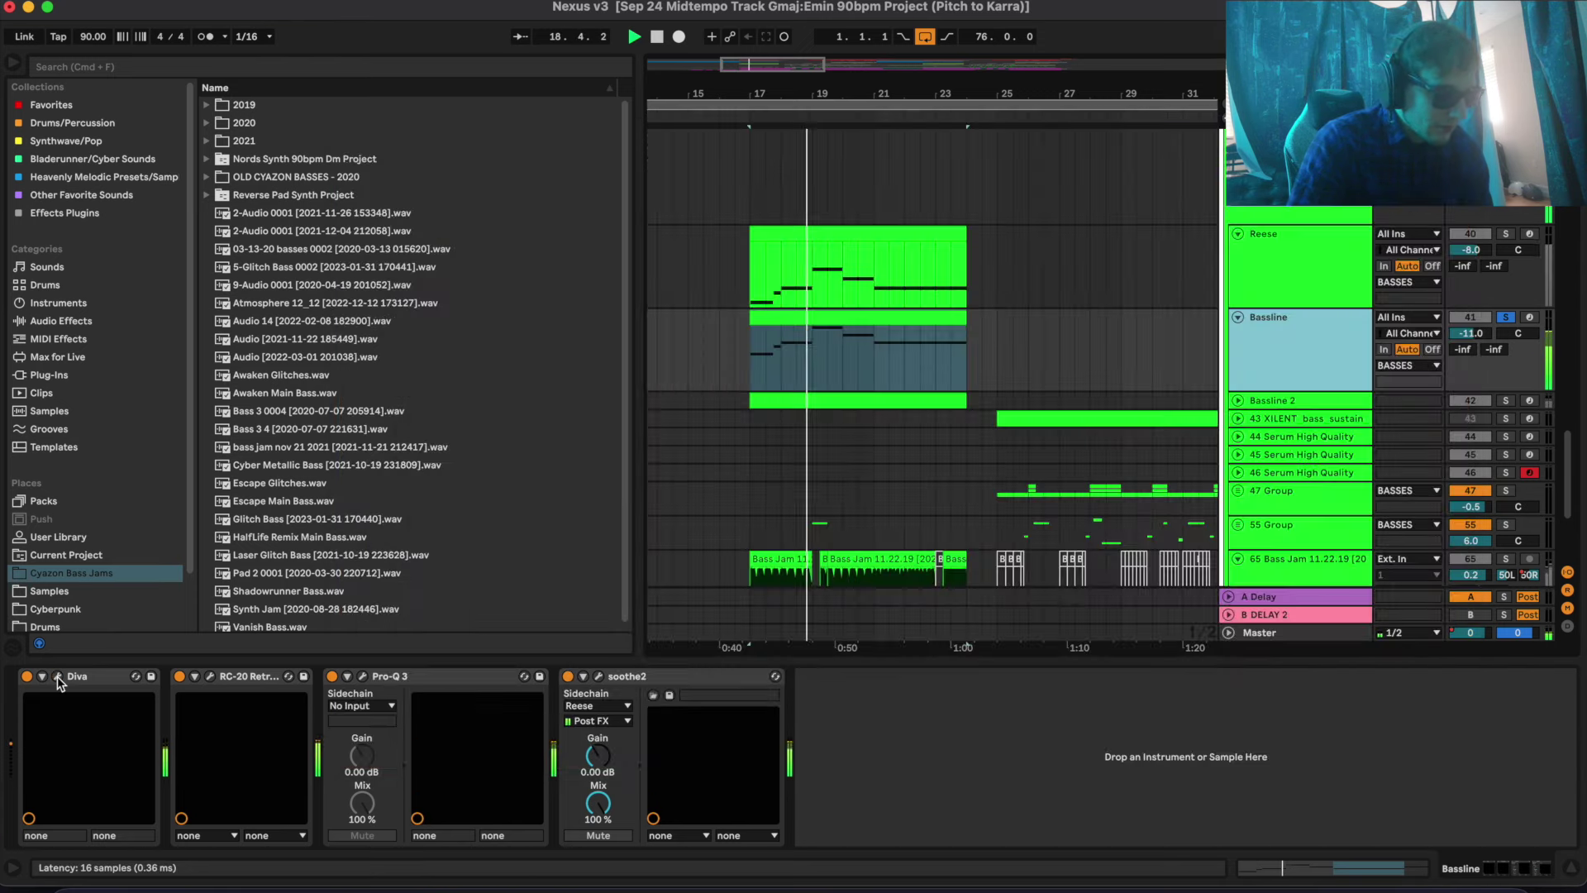
left_click(210, 675)
left_click(210, 676)
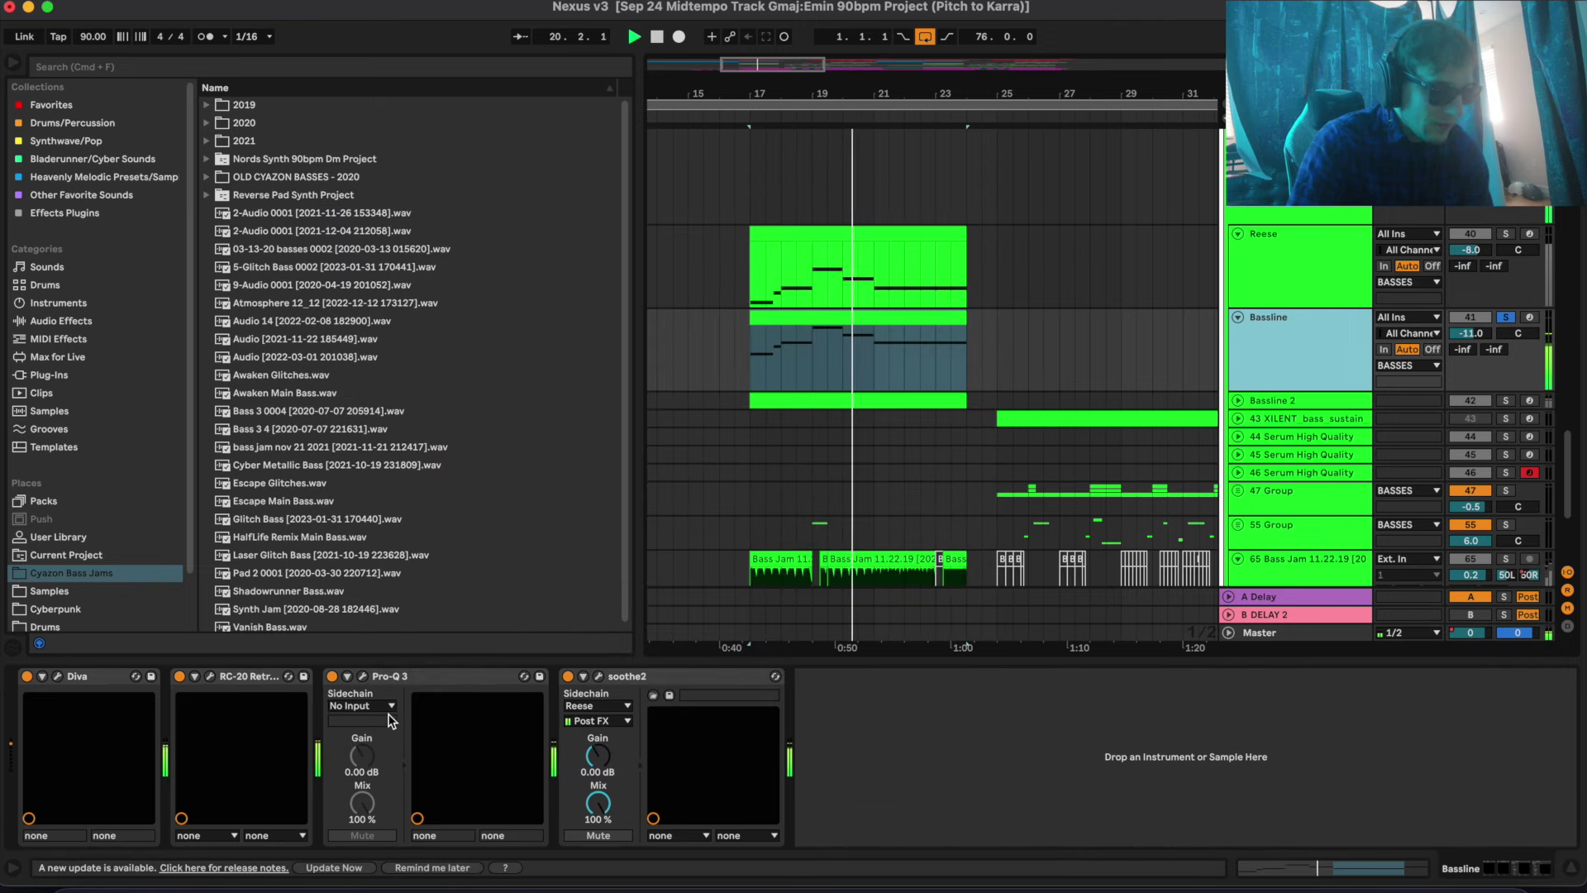
Check the Bassline's Pro-Q 3, then open soothe2 and play the song to hear it
left_click(361, 676)
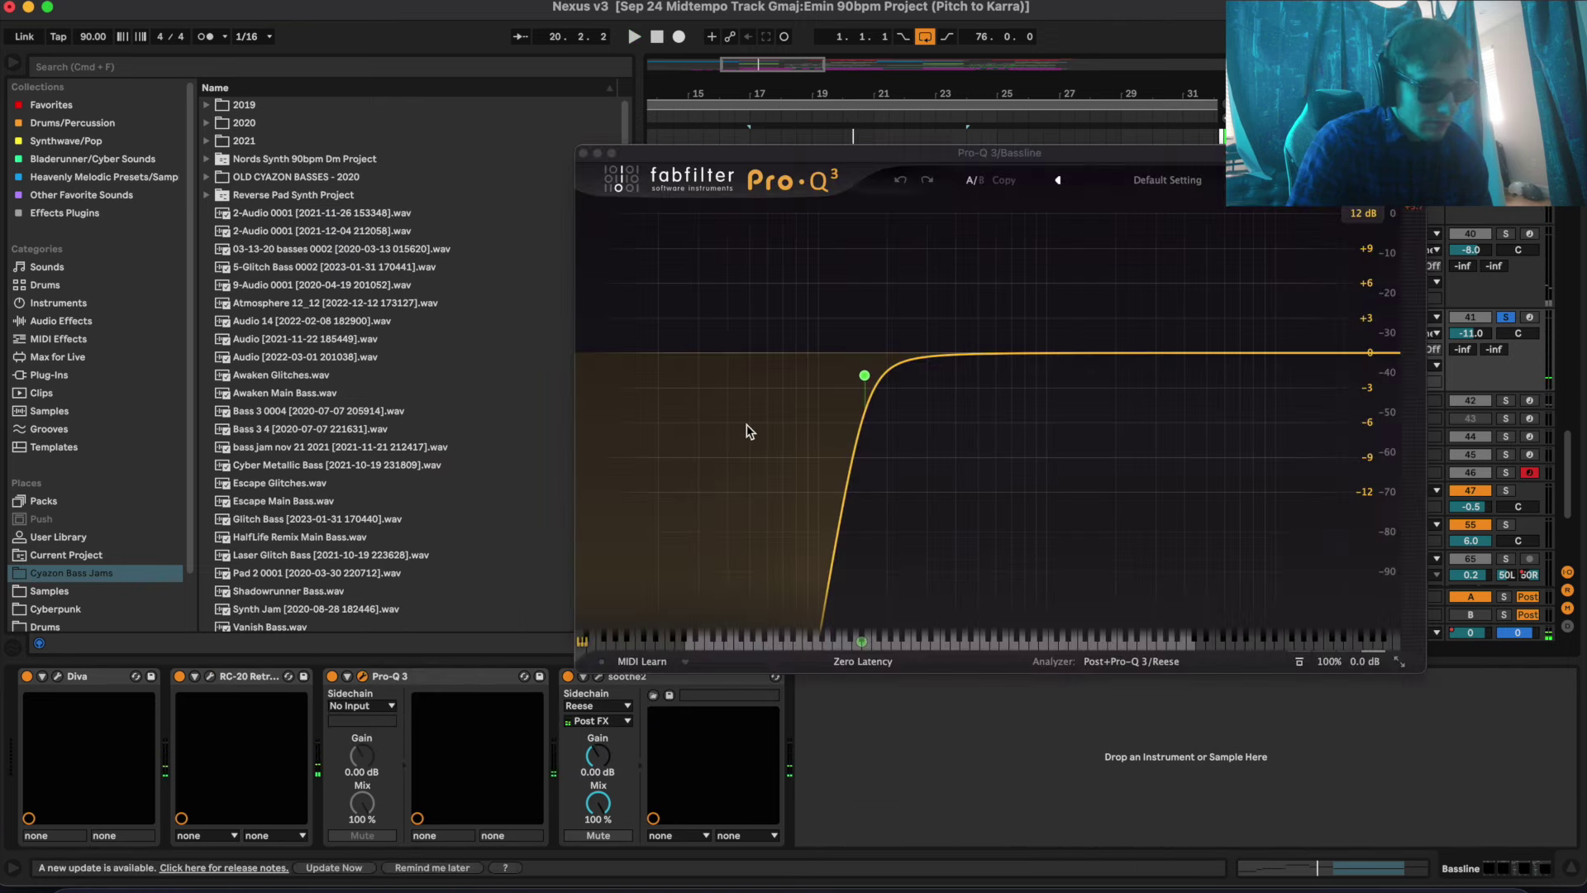
mouse_move(903, 382)
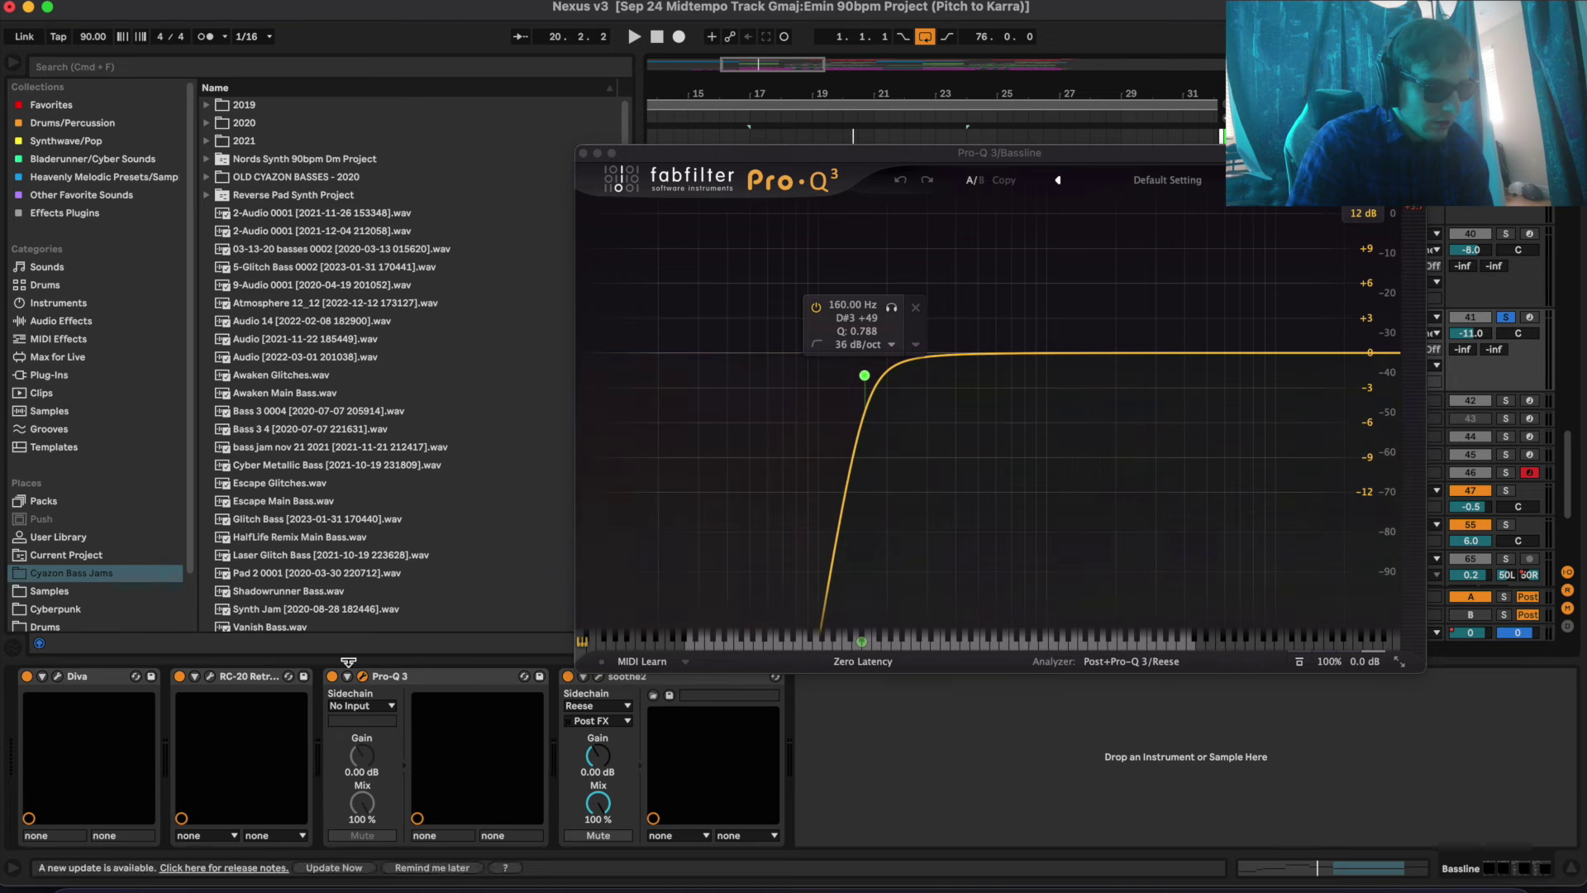
left_click(599, 676)
left_click(598, 676)
left_click_drag(551, 102, 726, 19)
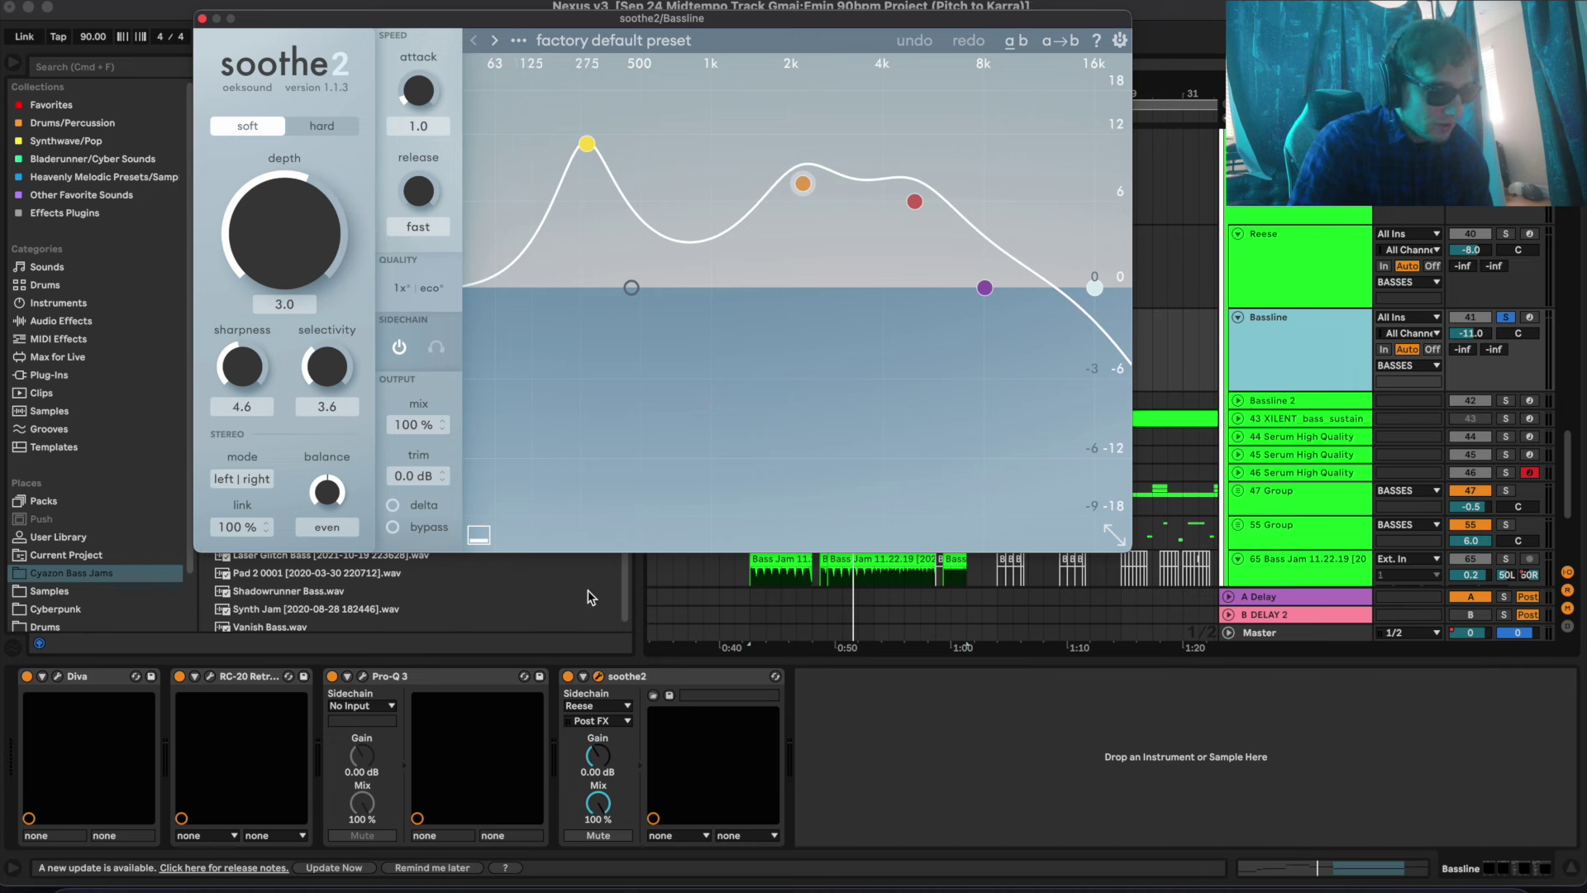
key("space")
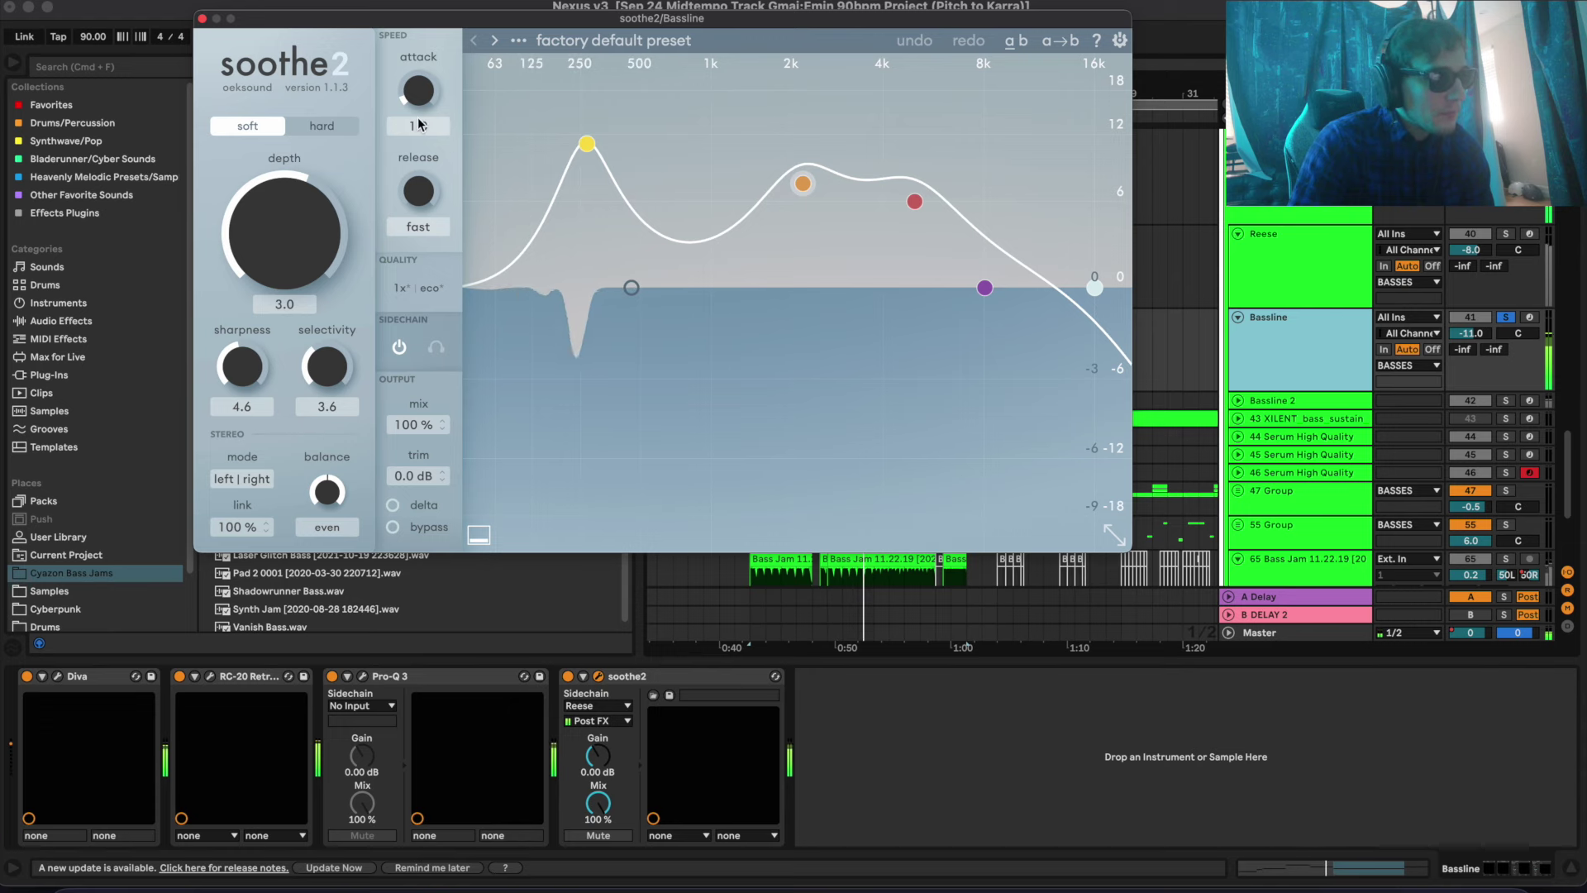
Close soothe2, expand Bassline 2, and solo Bassline 2 then the Bassline track
left_click(203, 18)
left_click(1506, 400)
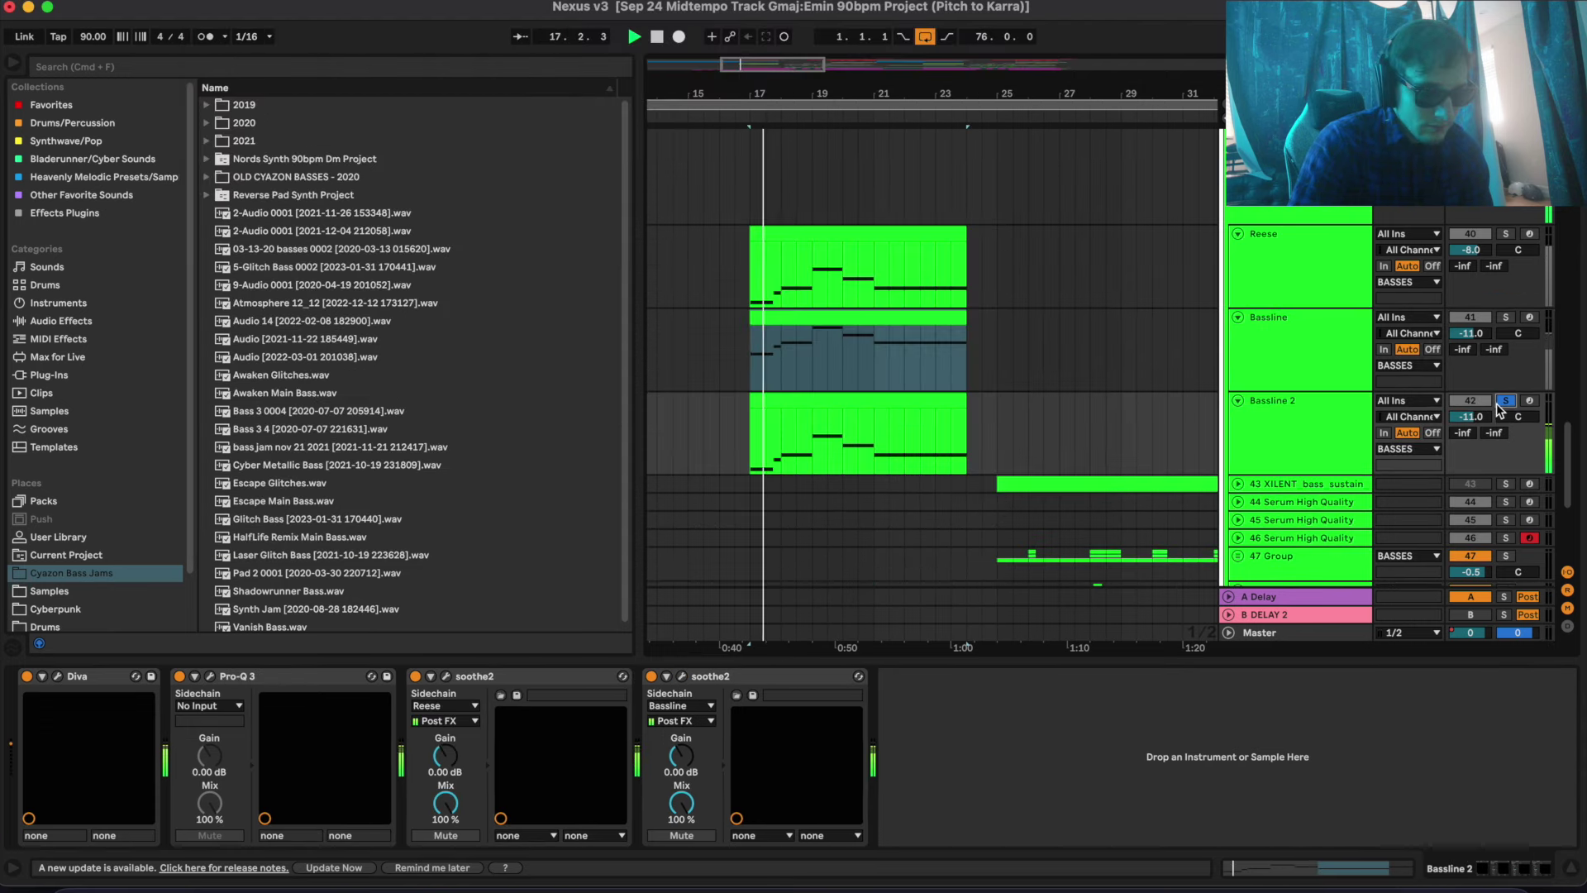
left_click(1350, 440)
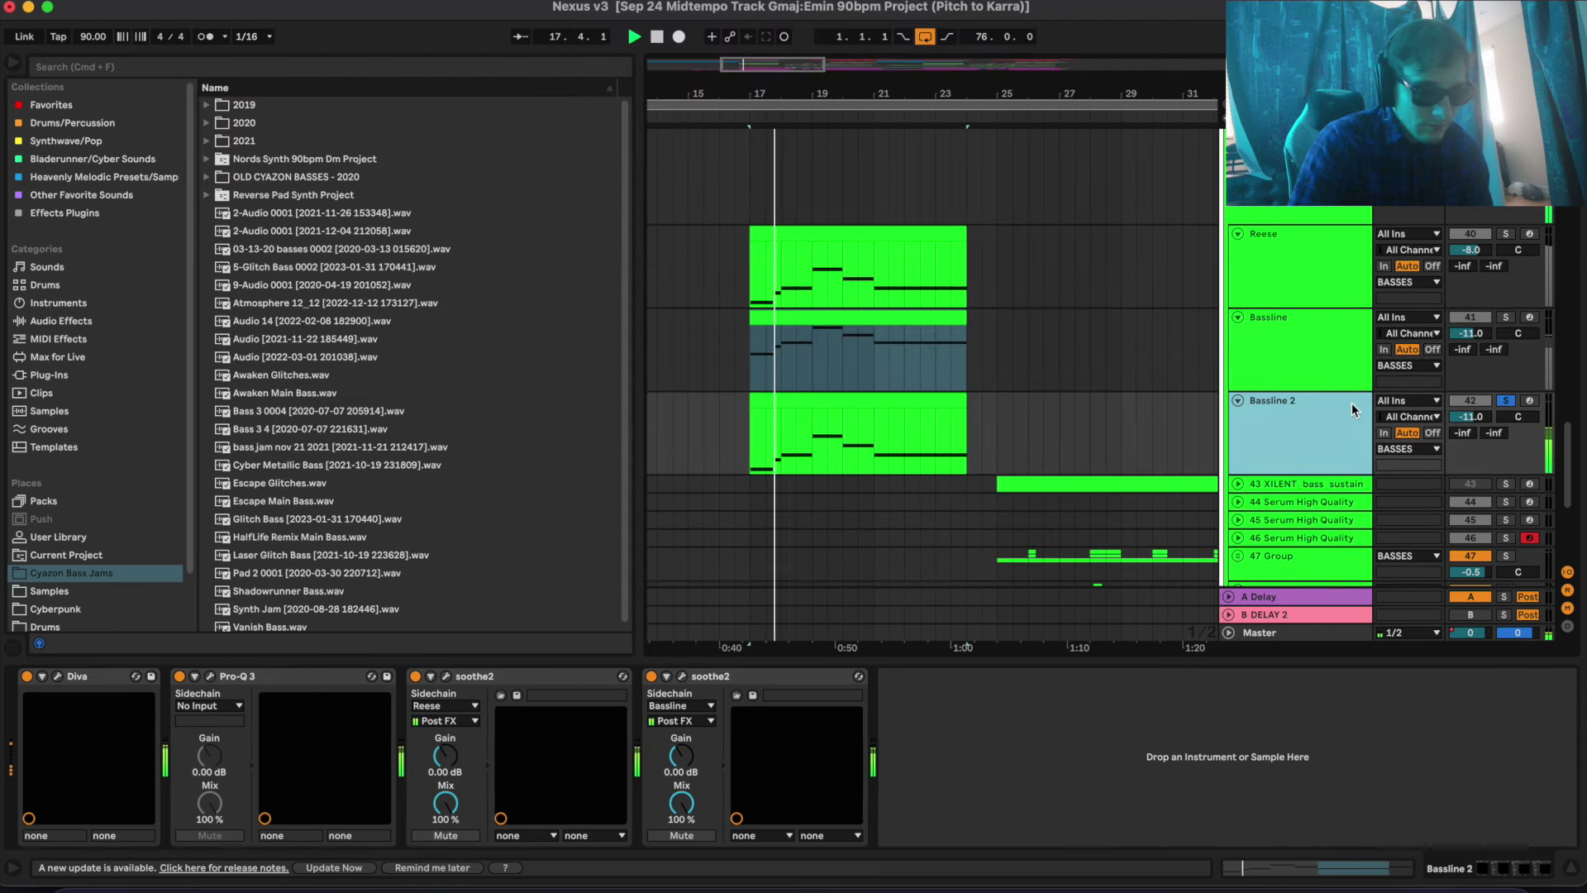
left_click(1506, 317)
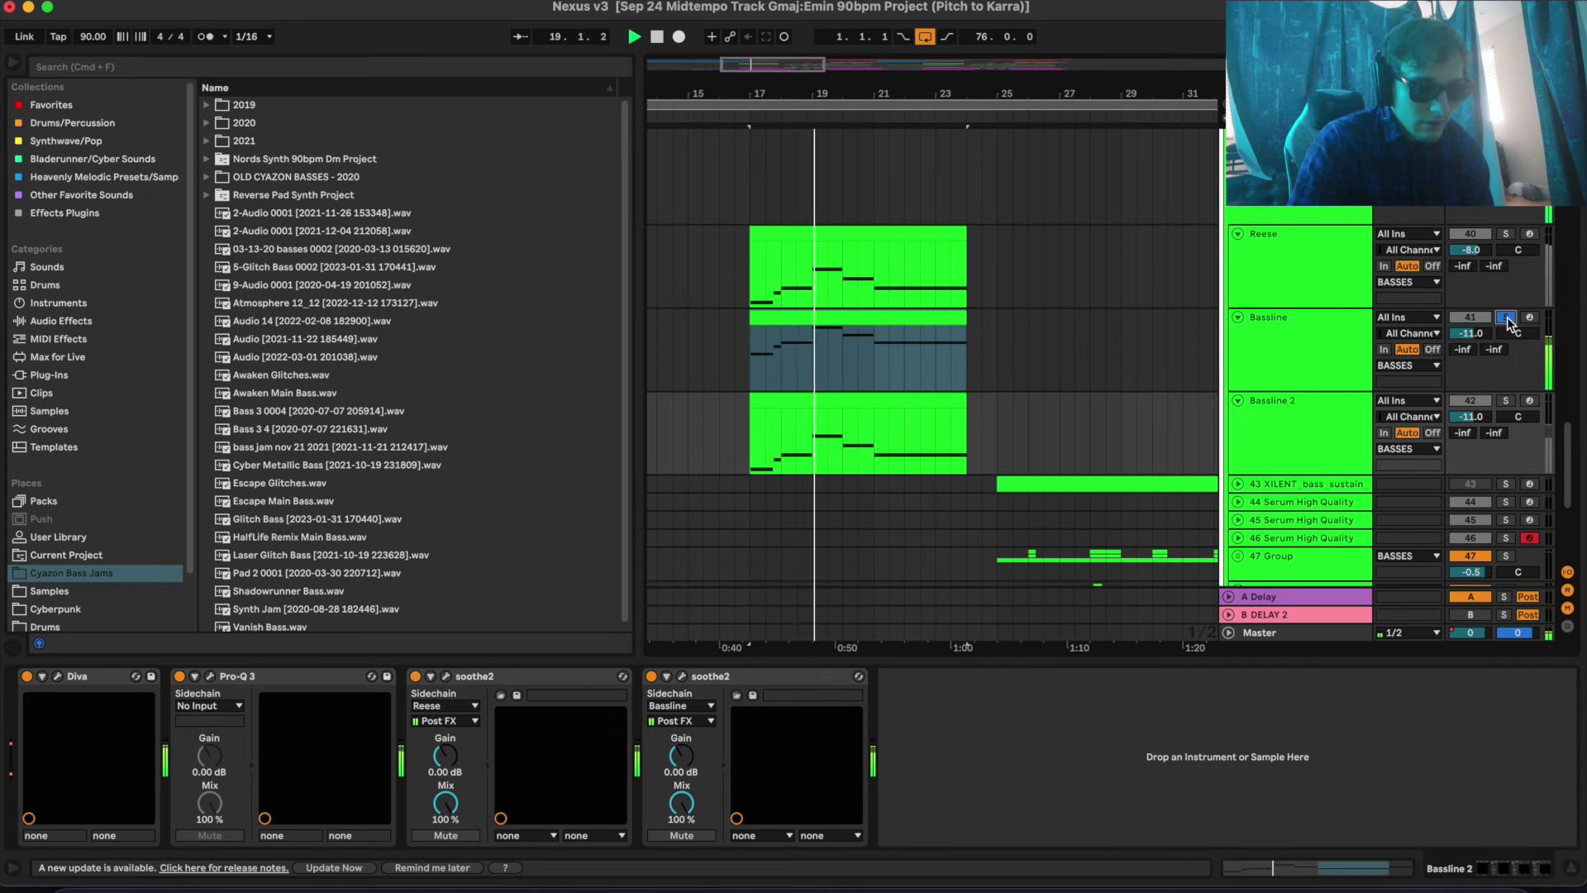
Show Bassline 2's devices, open and close its Diva patch, and briefly play from bar 17
left_click(1337, 413)
left_click(1305, 367)
left_click(1323, 424)
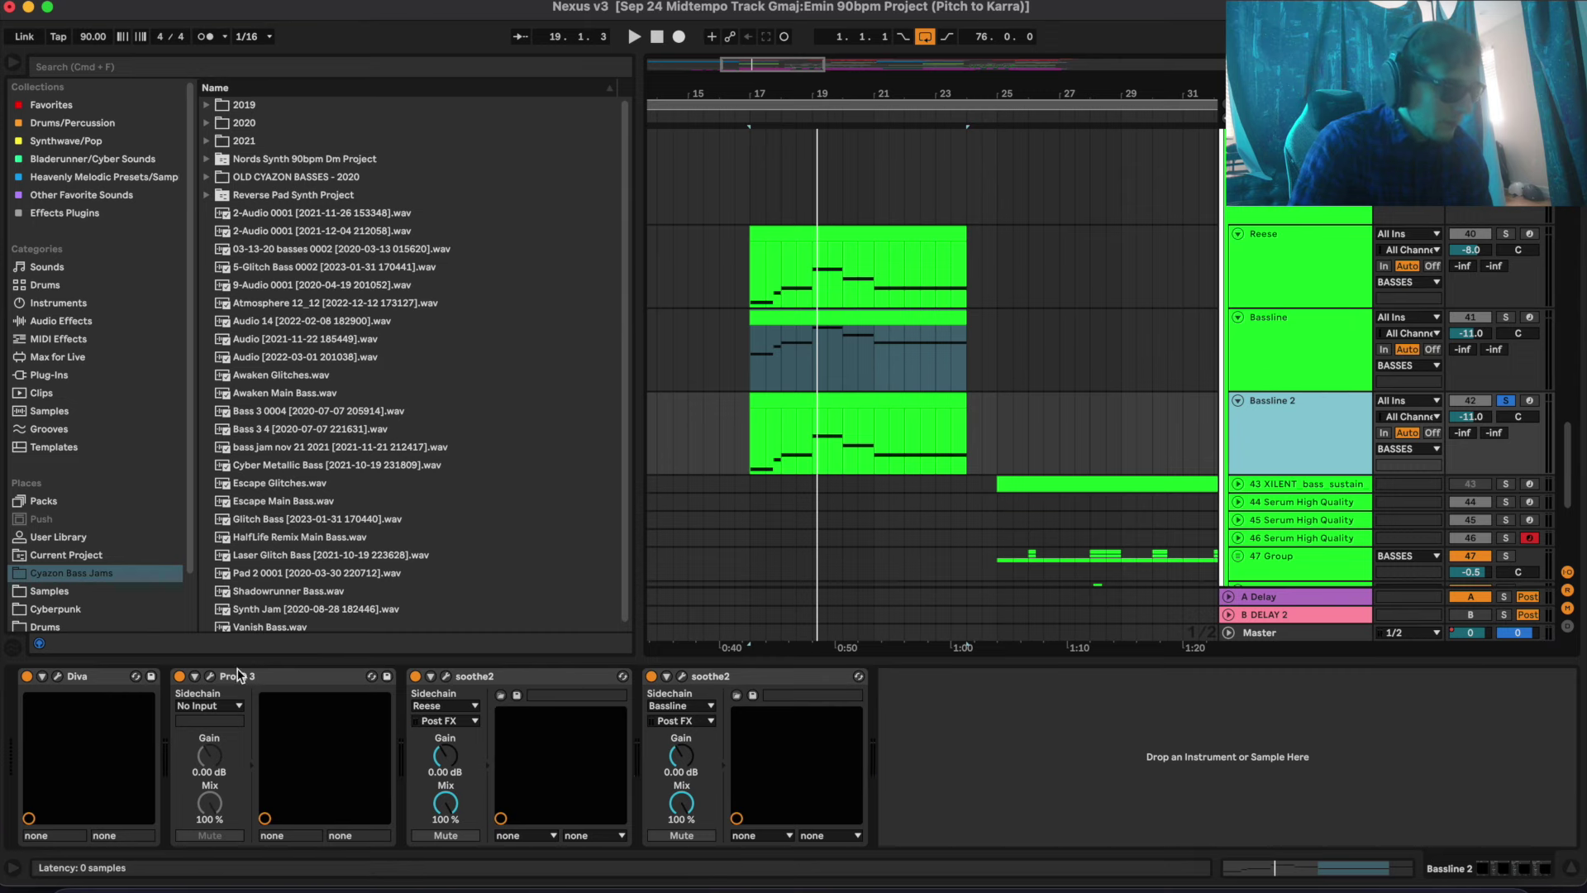
left_click(58, 677)
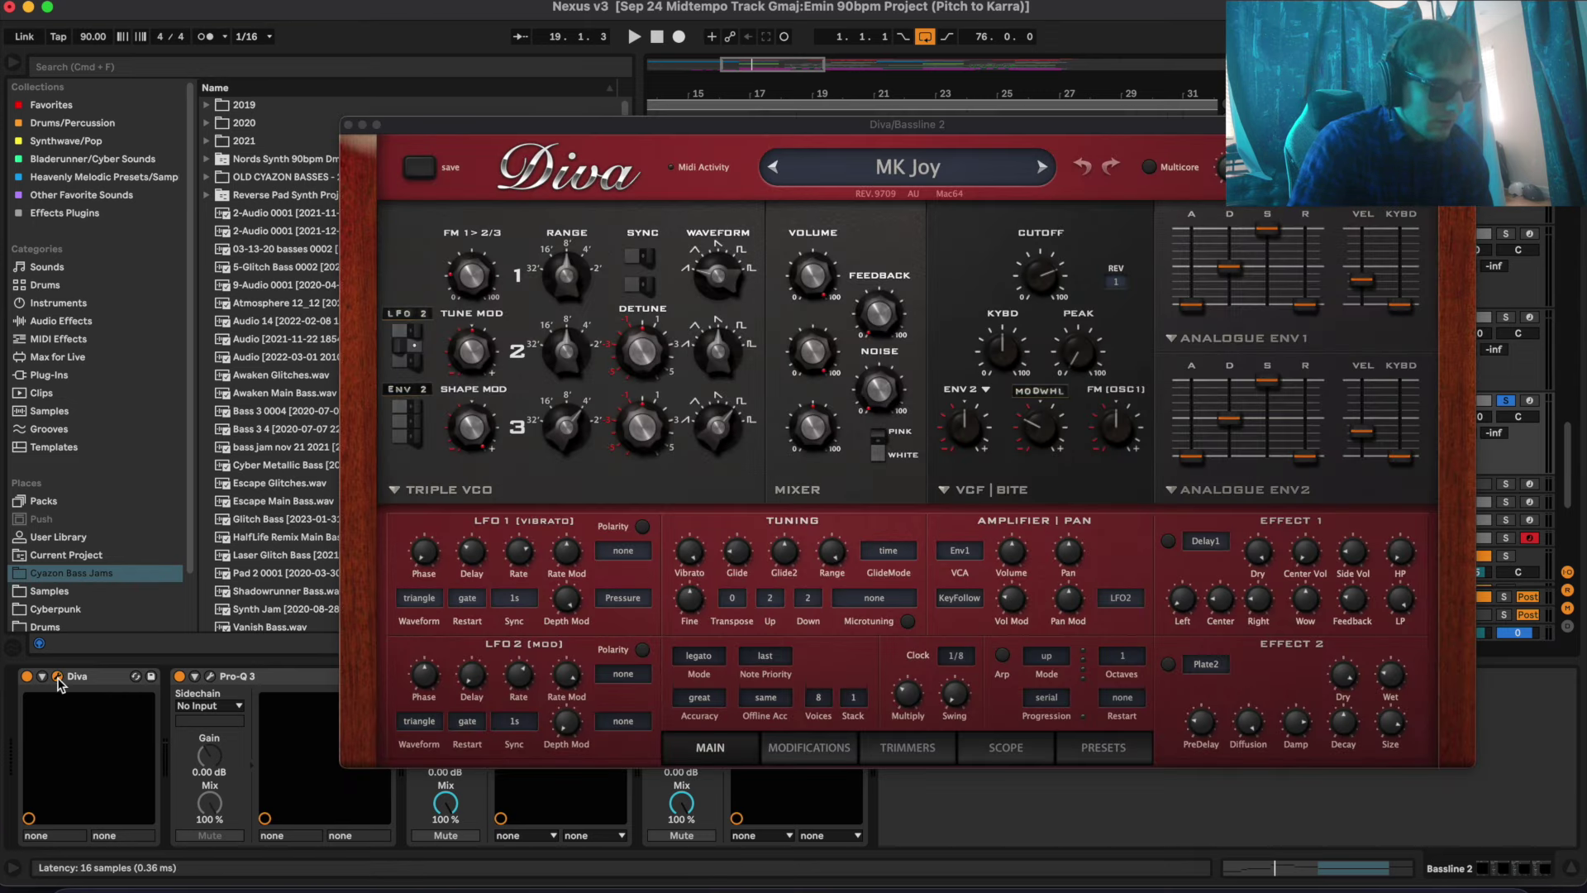
left_click(58, 677)
key("space")
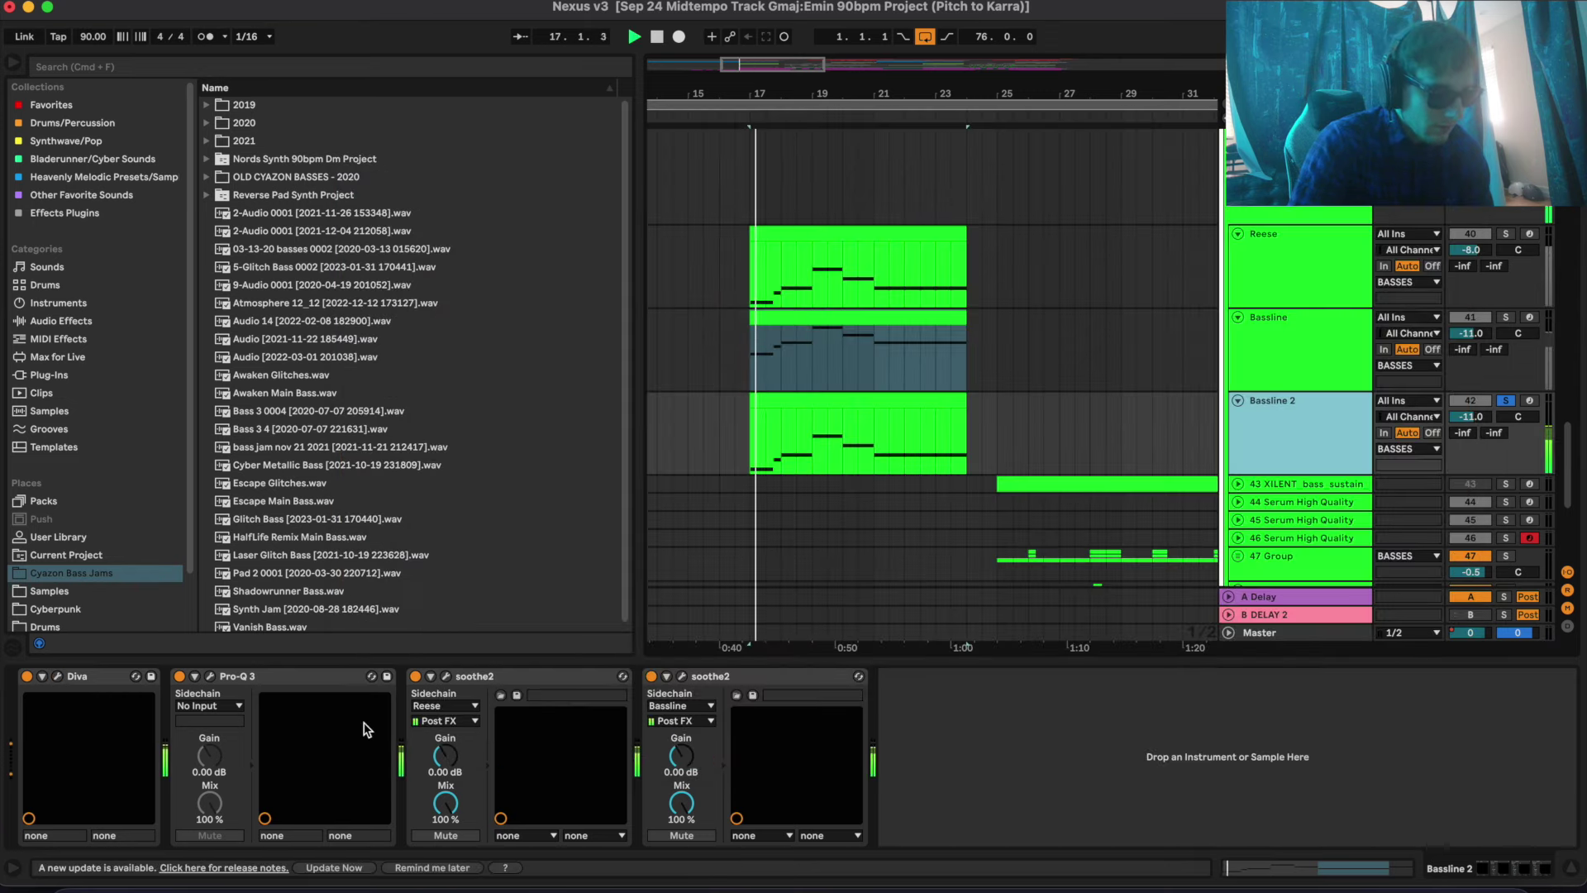
key("space")
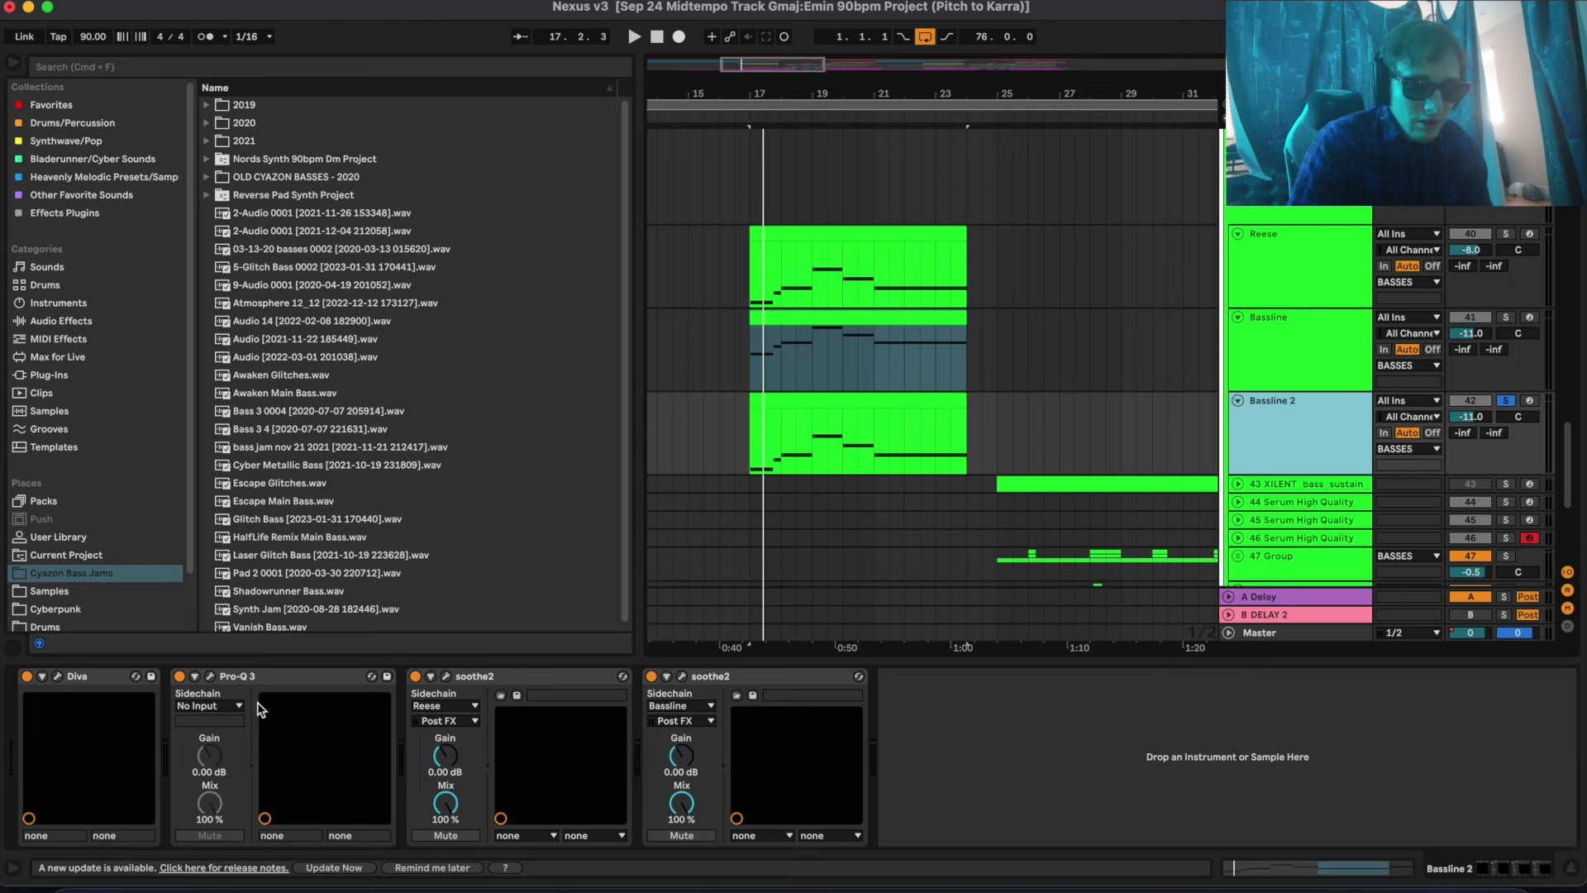
Clear all solos, open Bassline 2's soothe2, and unfold the red drum track
left_click(1513, 398)
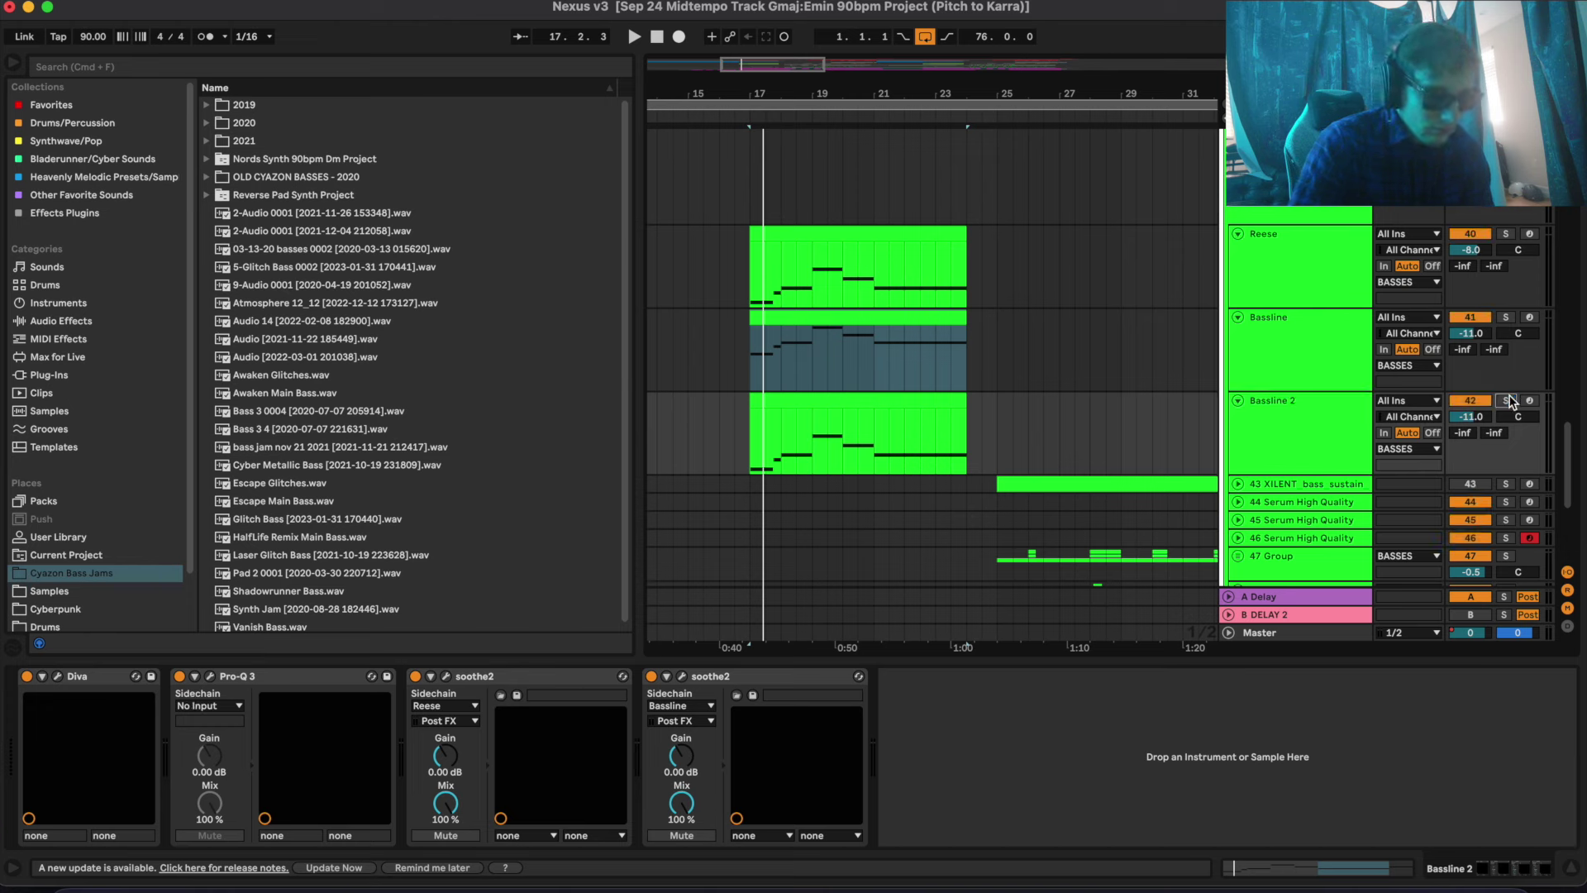
left_click(924, 326)
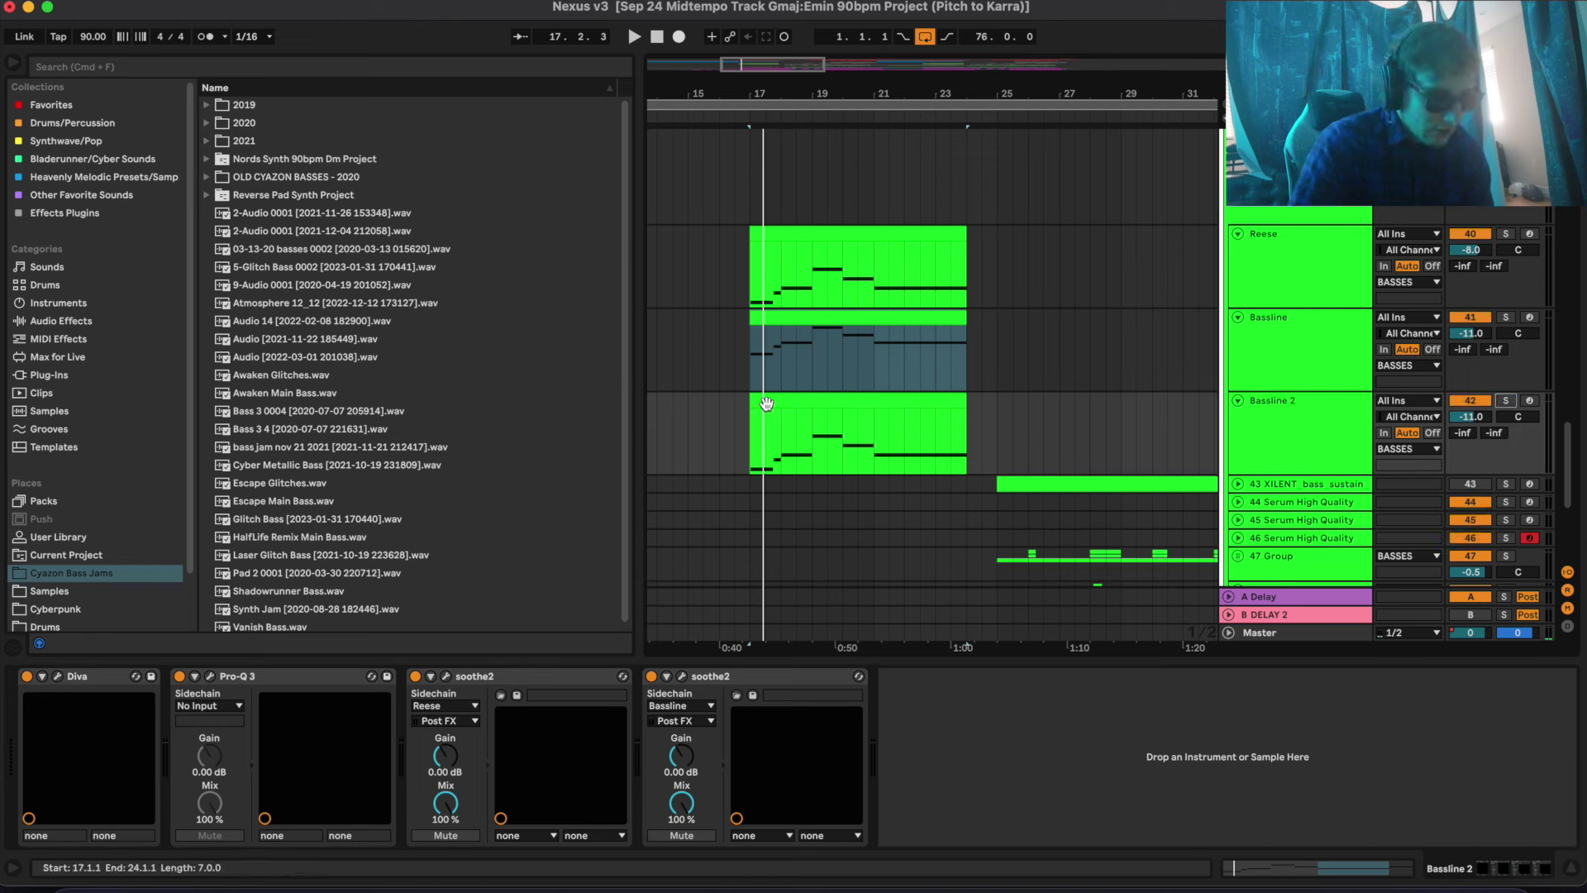
left_click(446, 676)
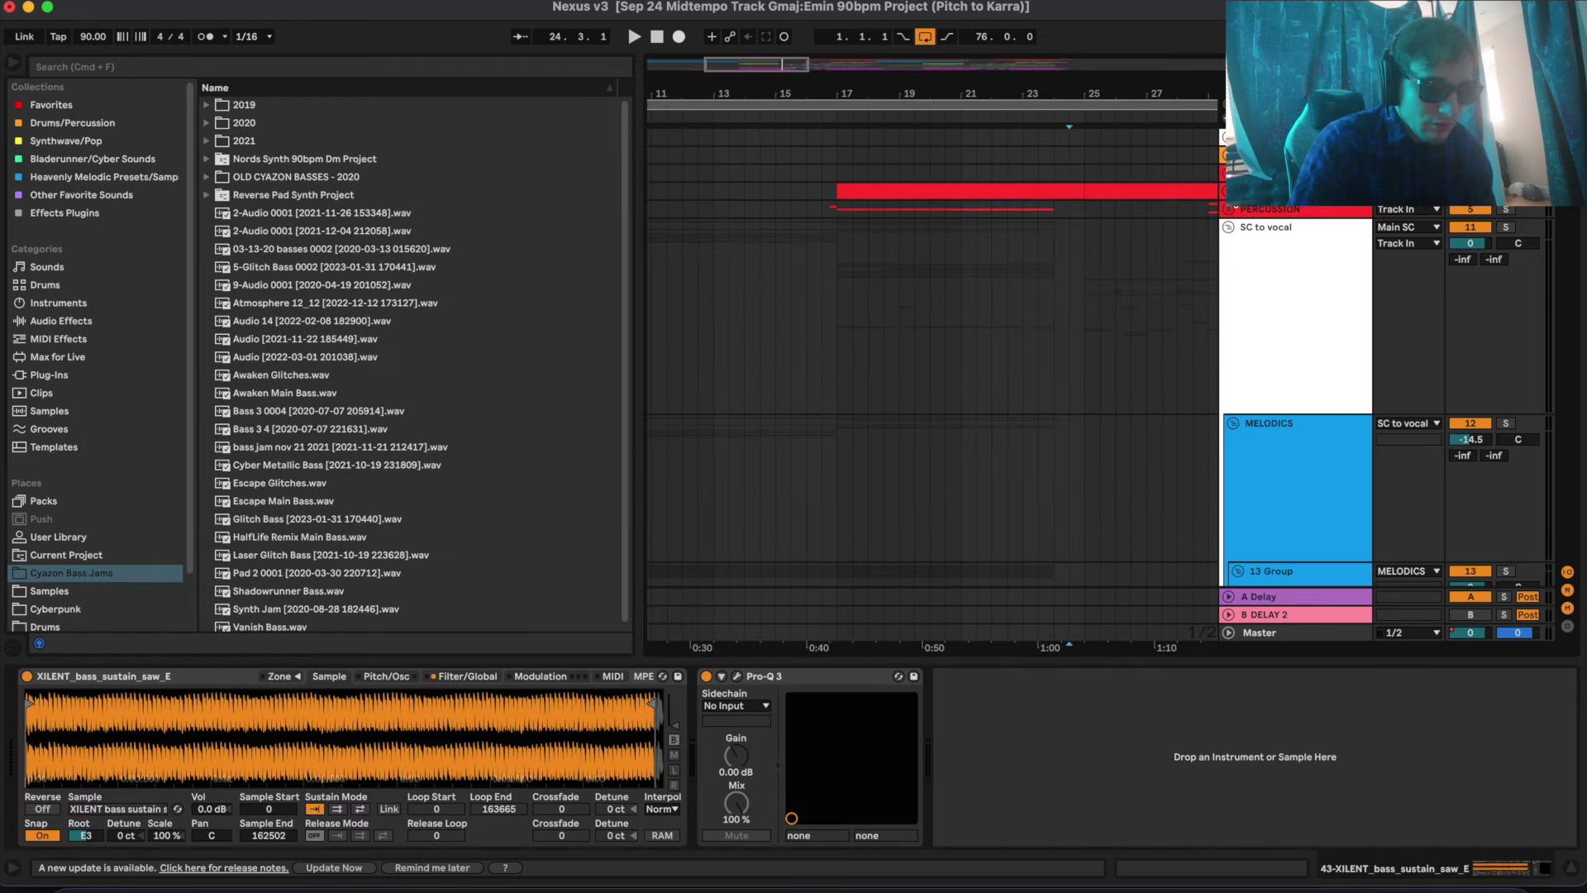
left_click(1229, 191)
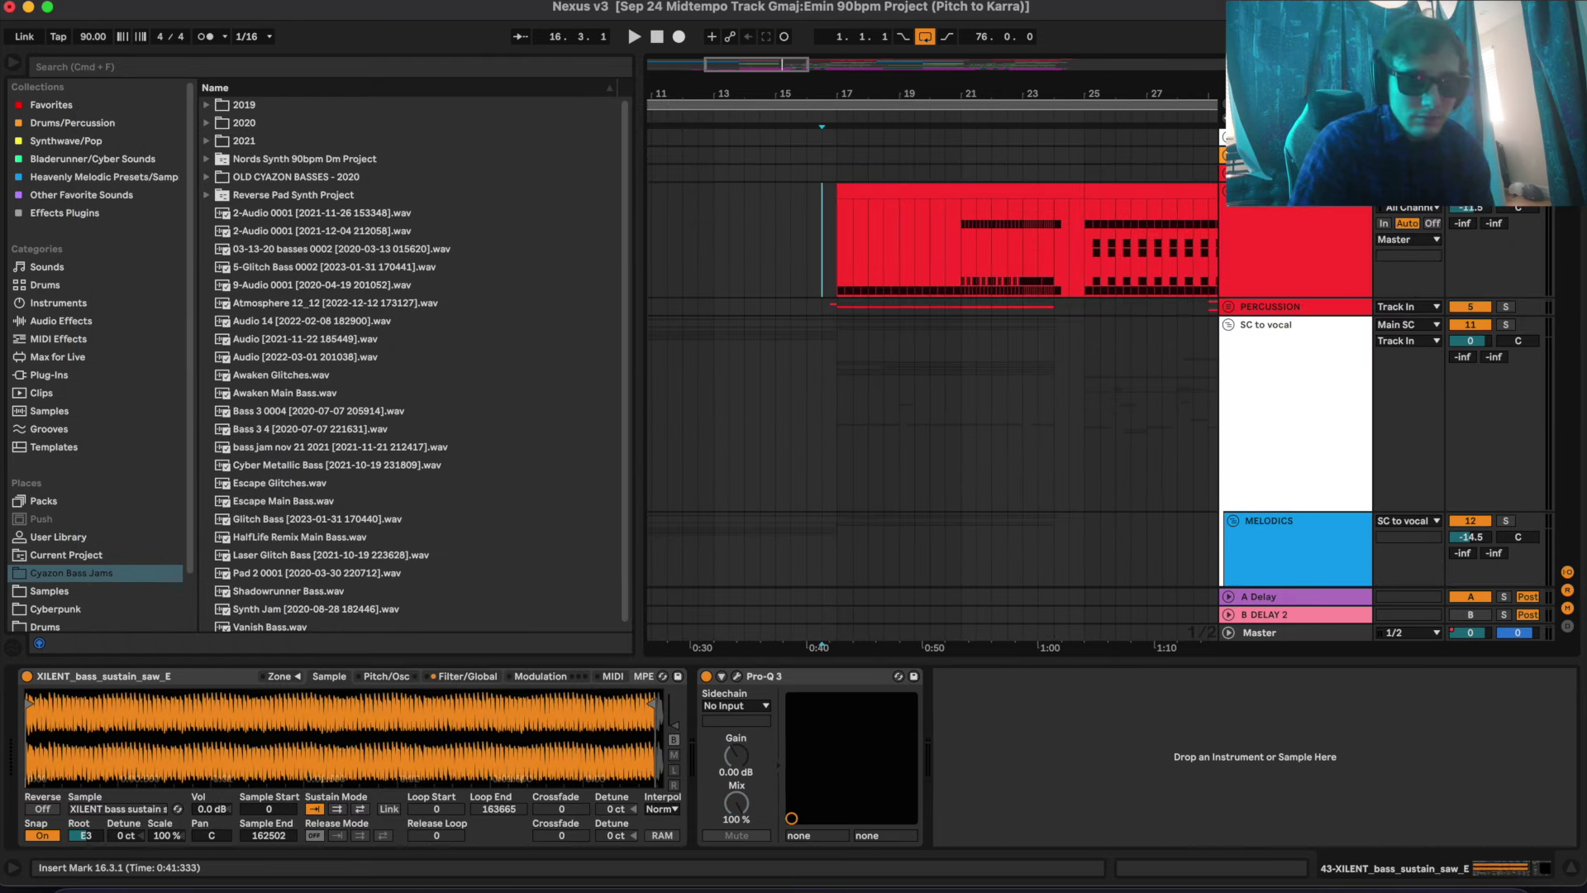
Play the Kick & Snare clip from bar 17, jumping to bars 20 and 21
left_click(837, 239)
key("space")
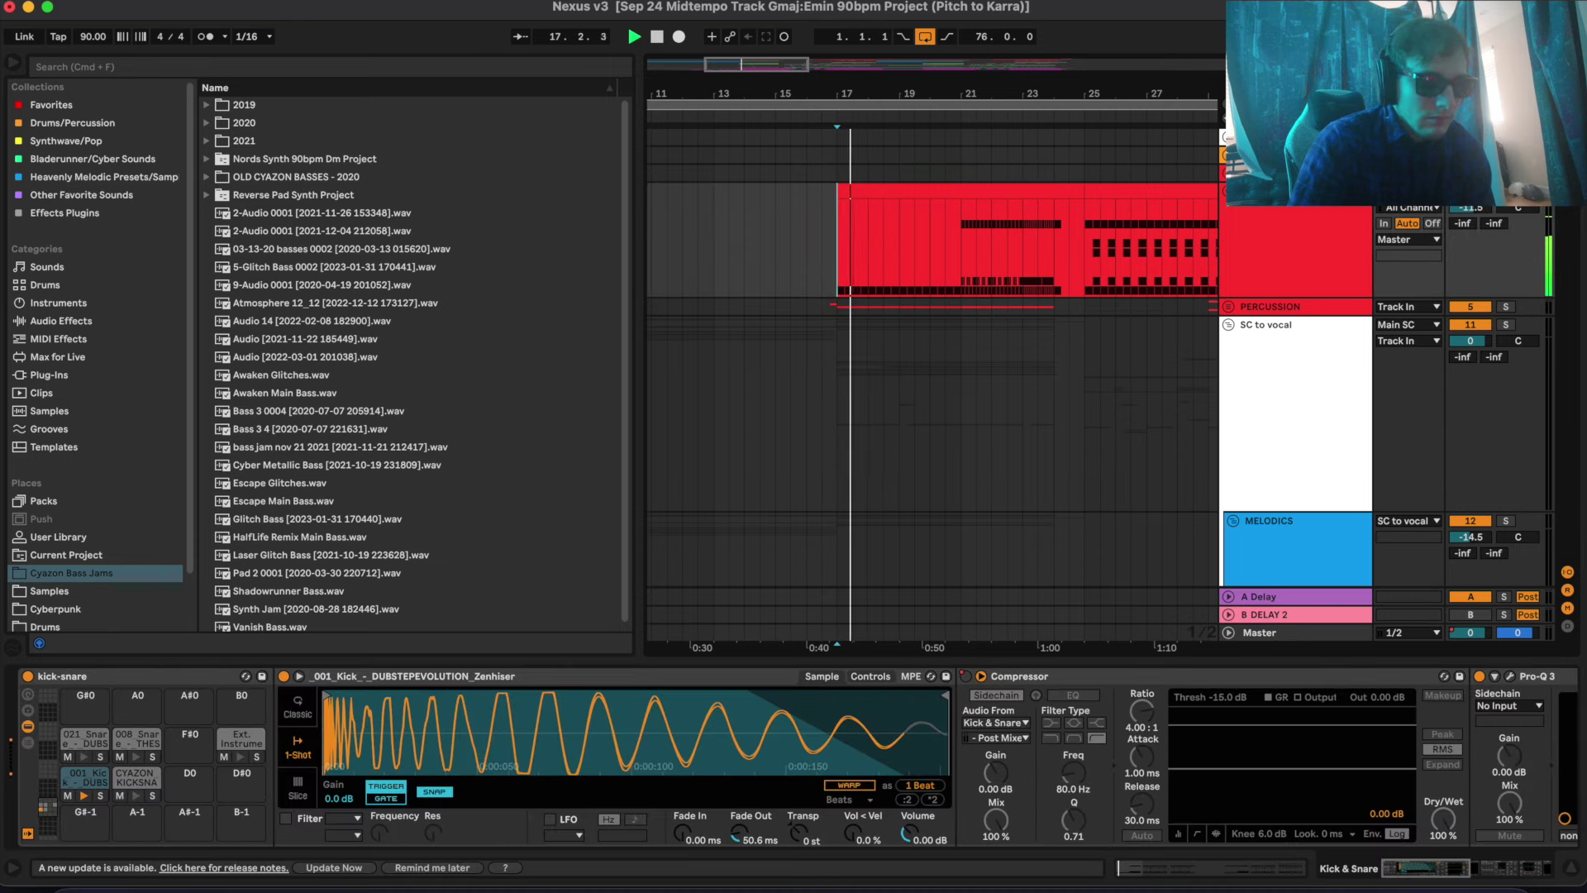
left_click(930, 231)
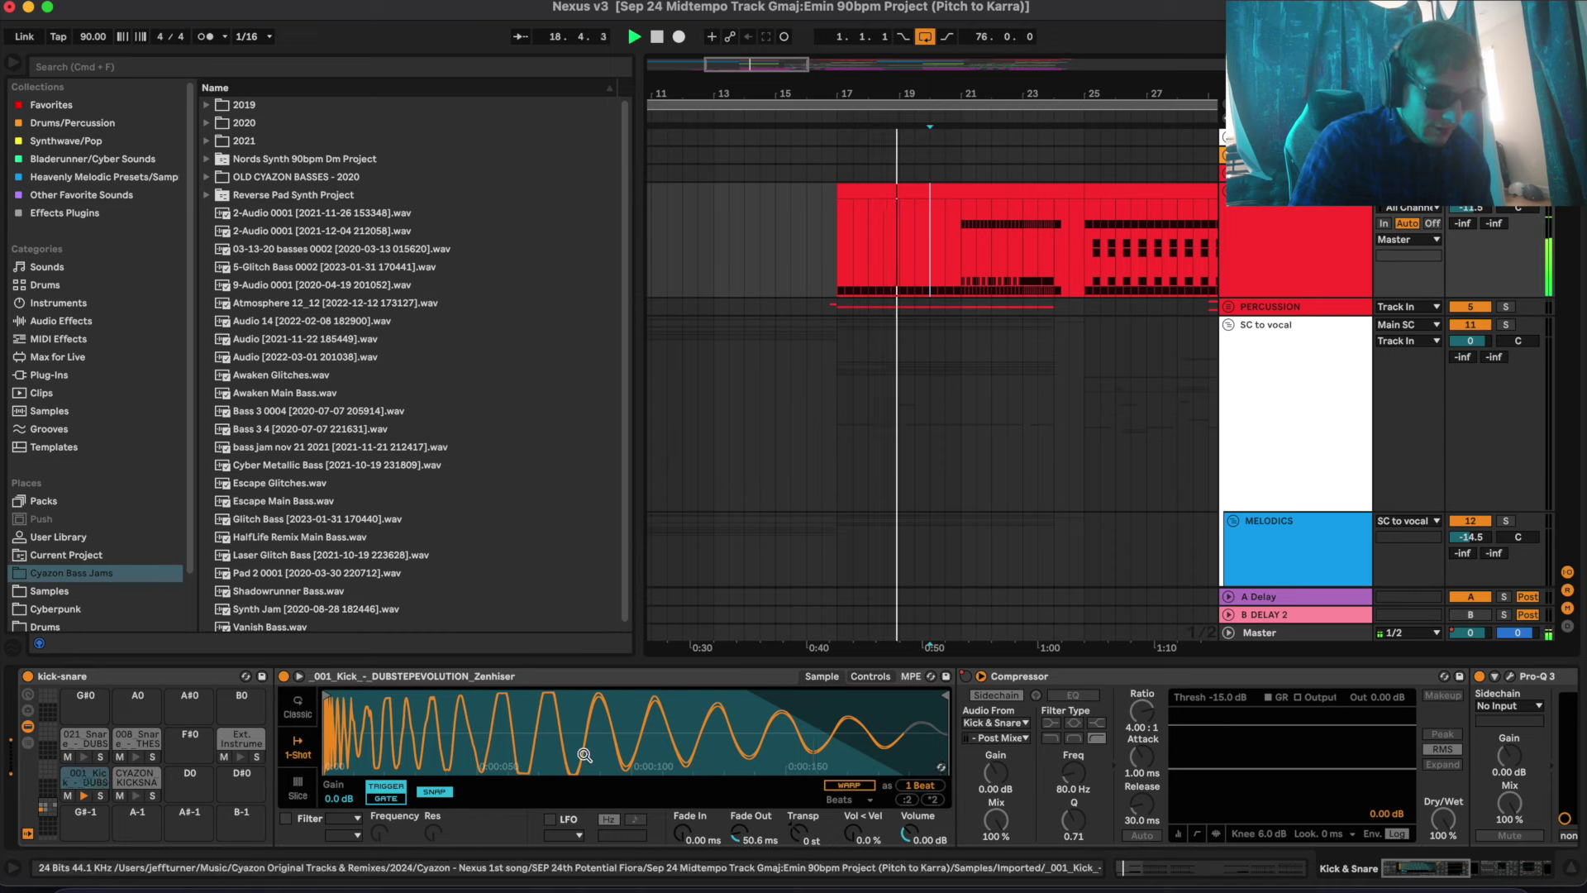
left_click(962, 267)
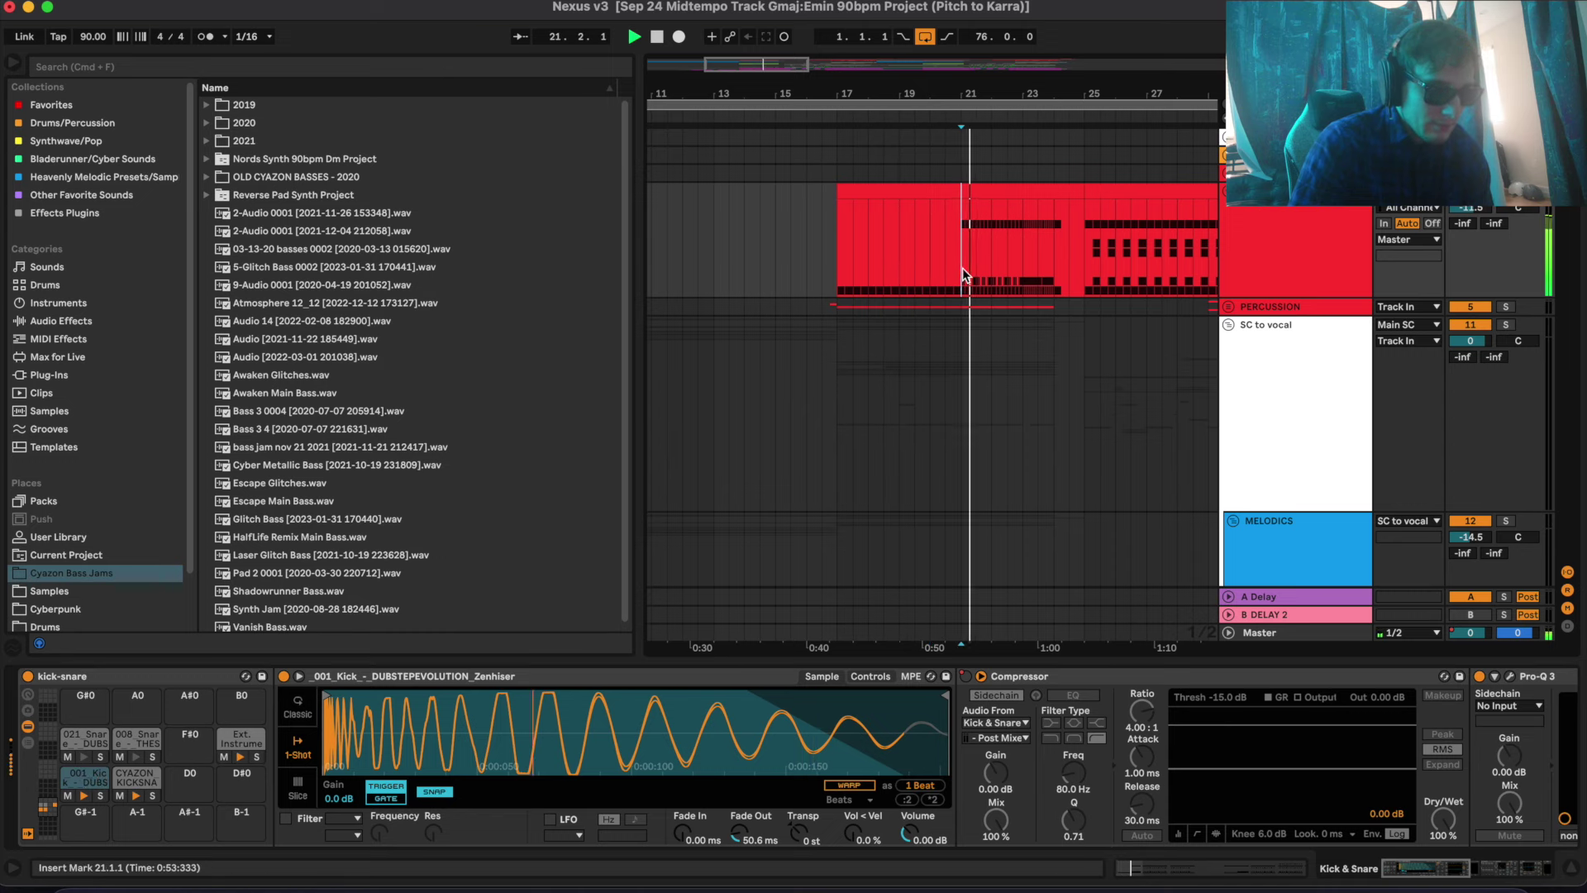
Browse the Kick & Snare drum rack and effects chain, then replay from bar 21
scroll(1043, 735, "right", 5)
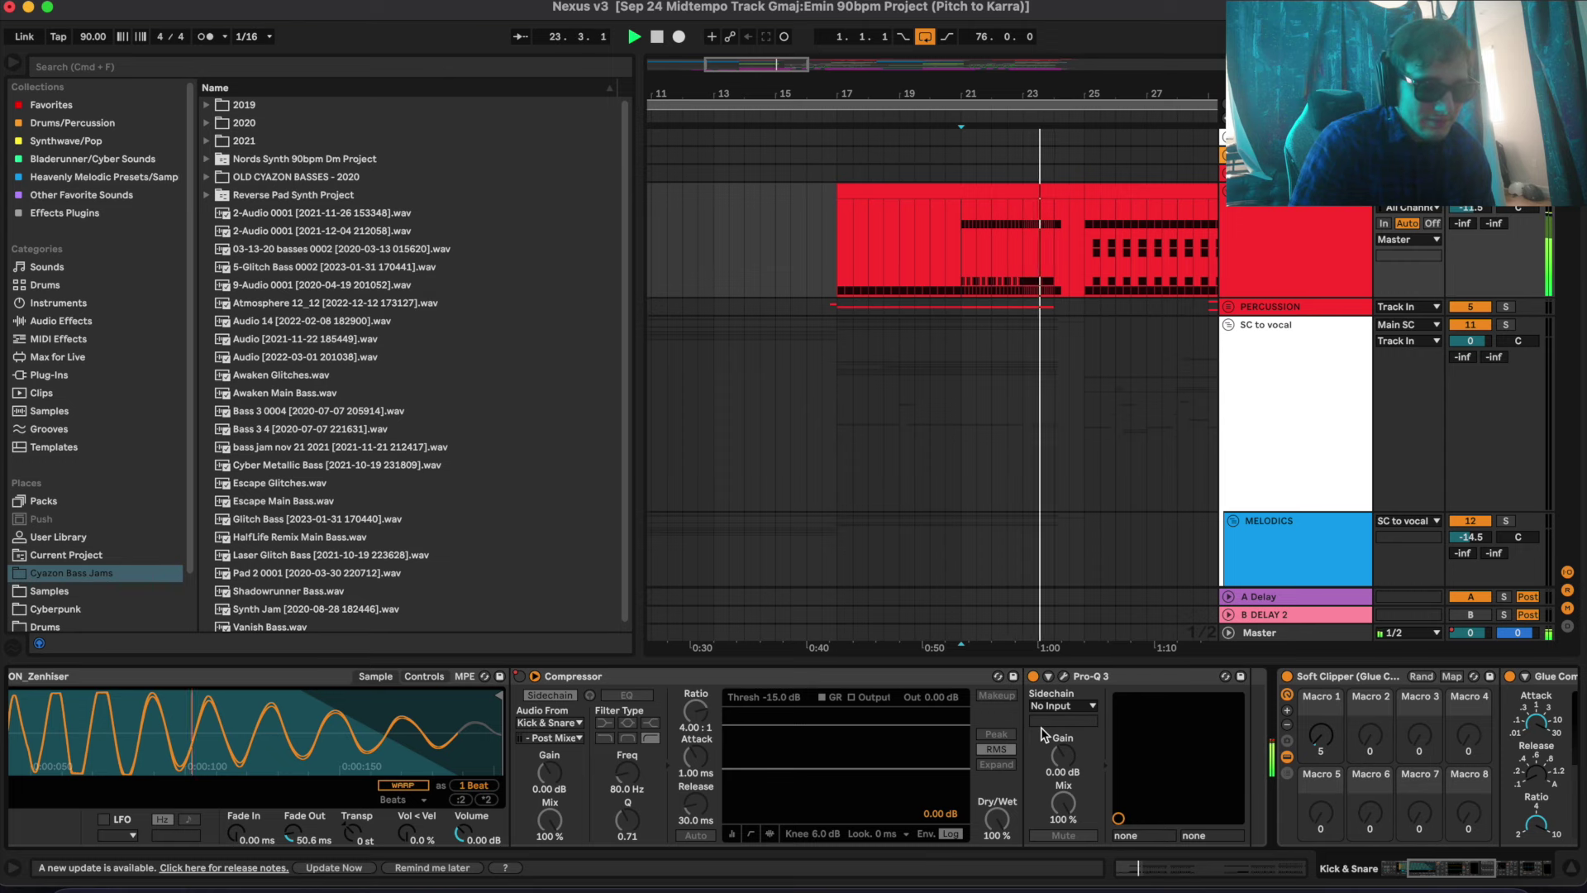
scroll(1043, 734, "right", 10)
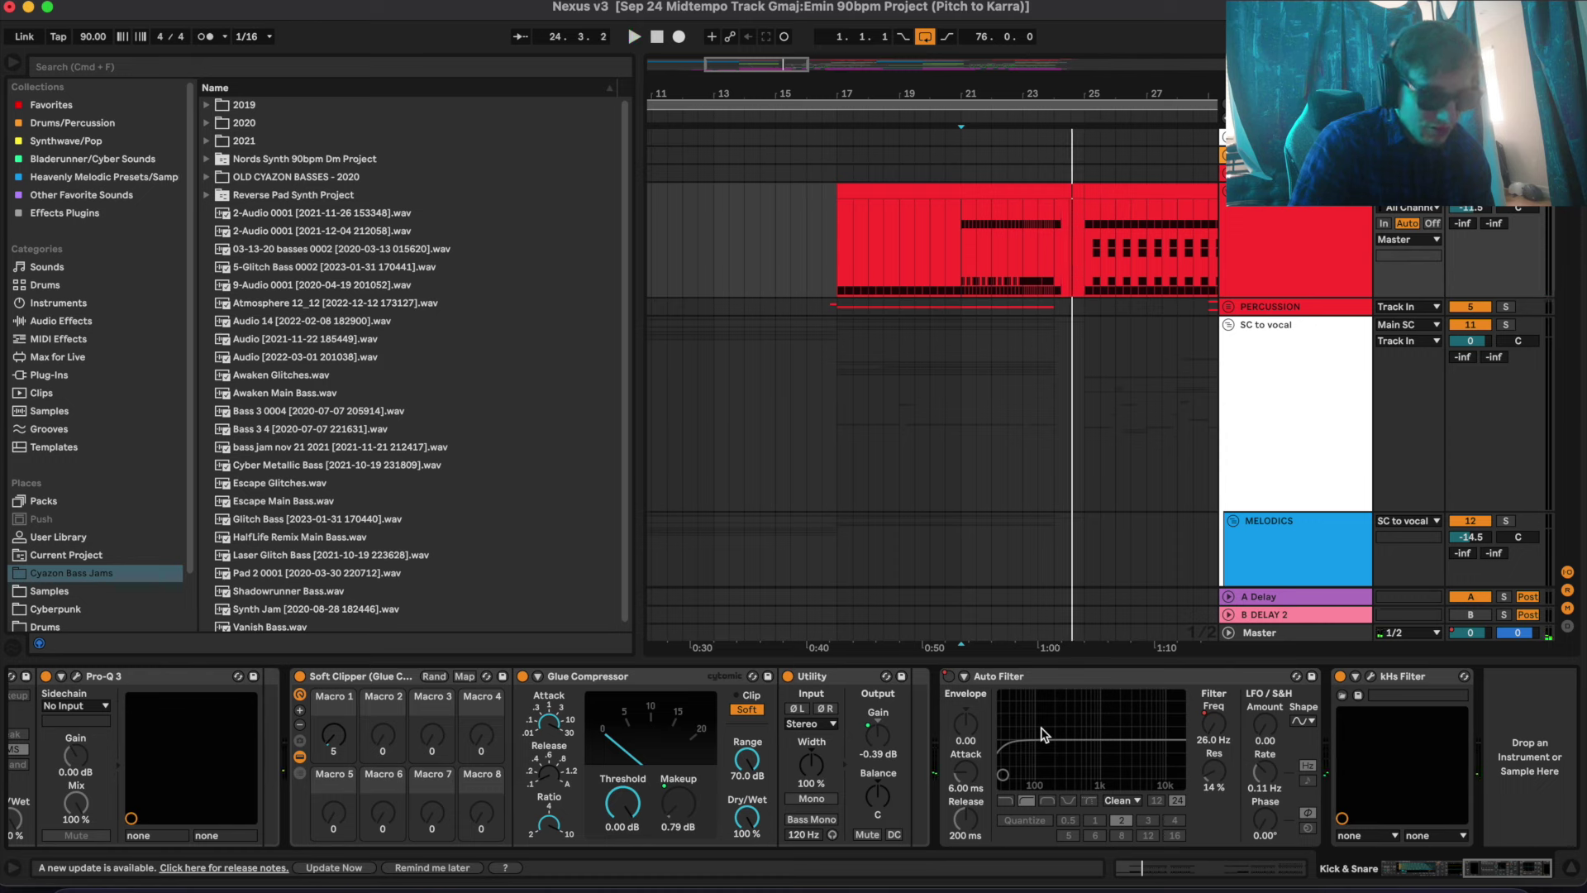
scroll(1043, 735, "left", 2)
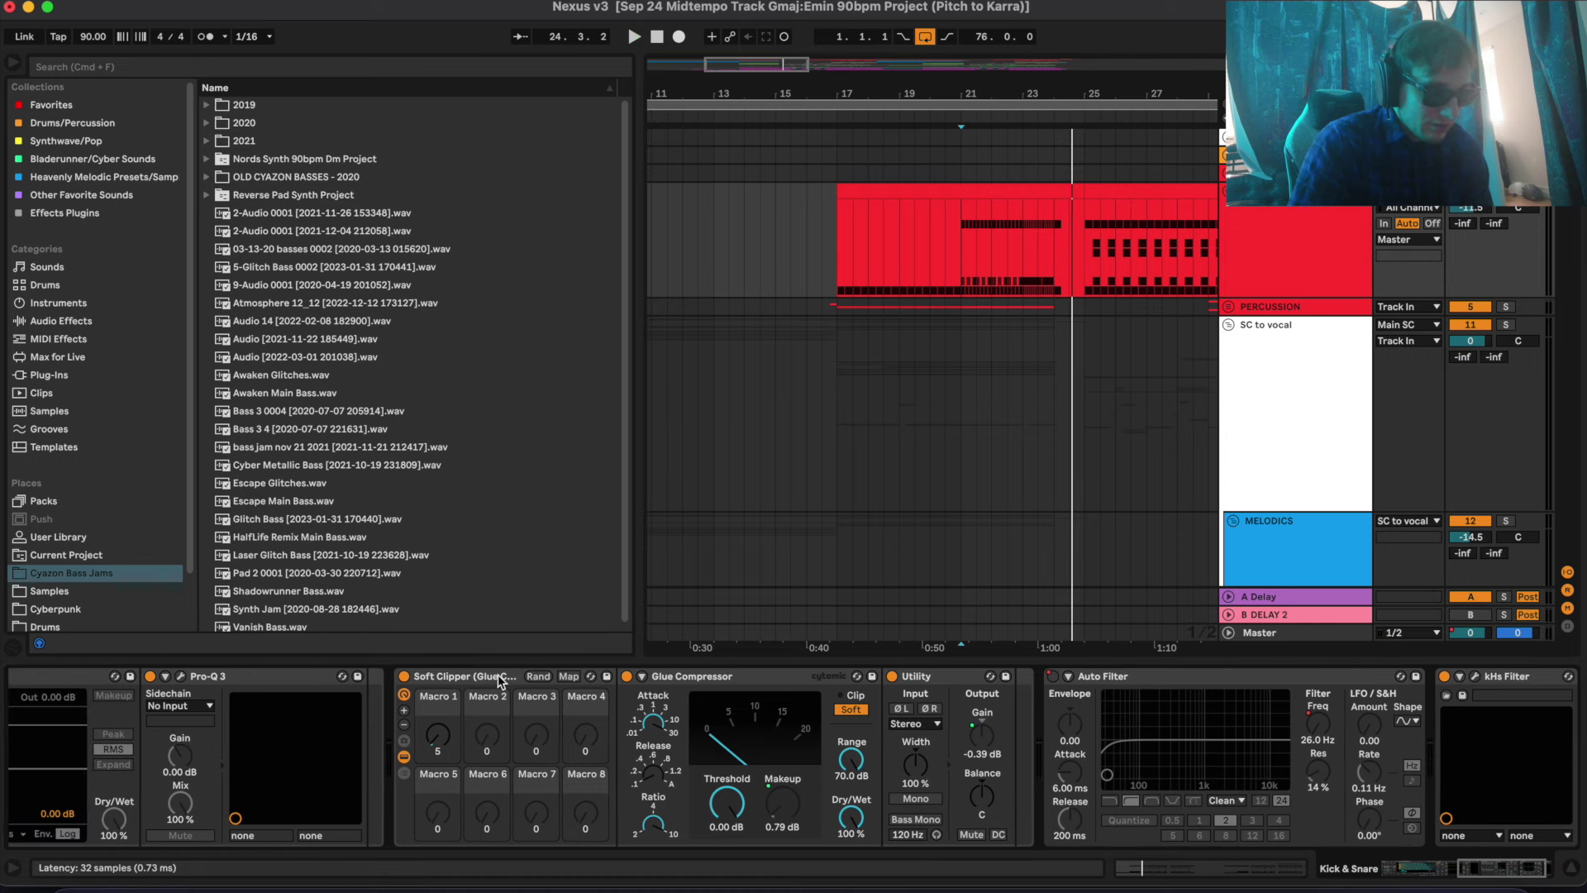
scroll(576, 717, "left", 5)
scroll(712, 738, "left", 15)
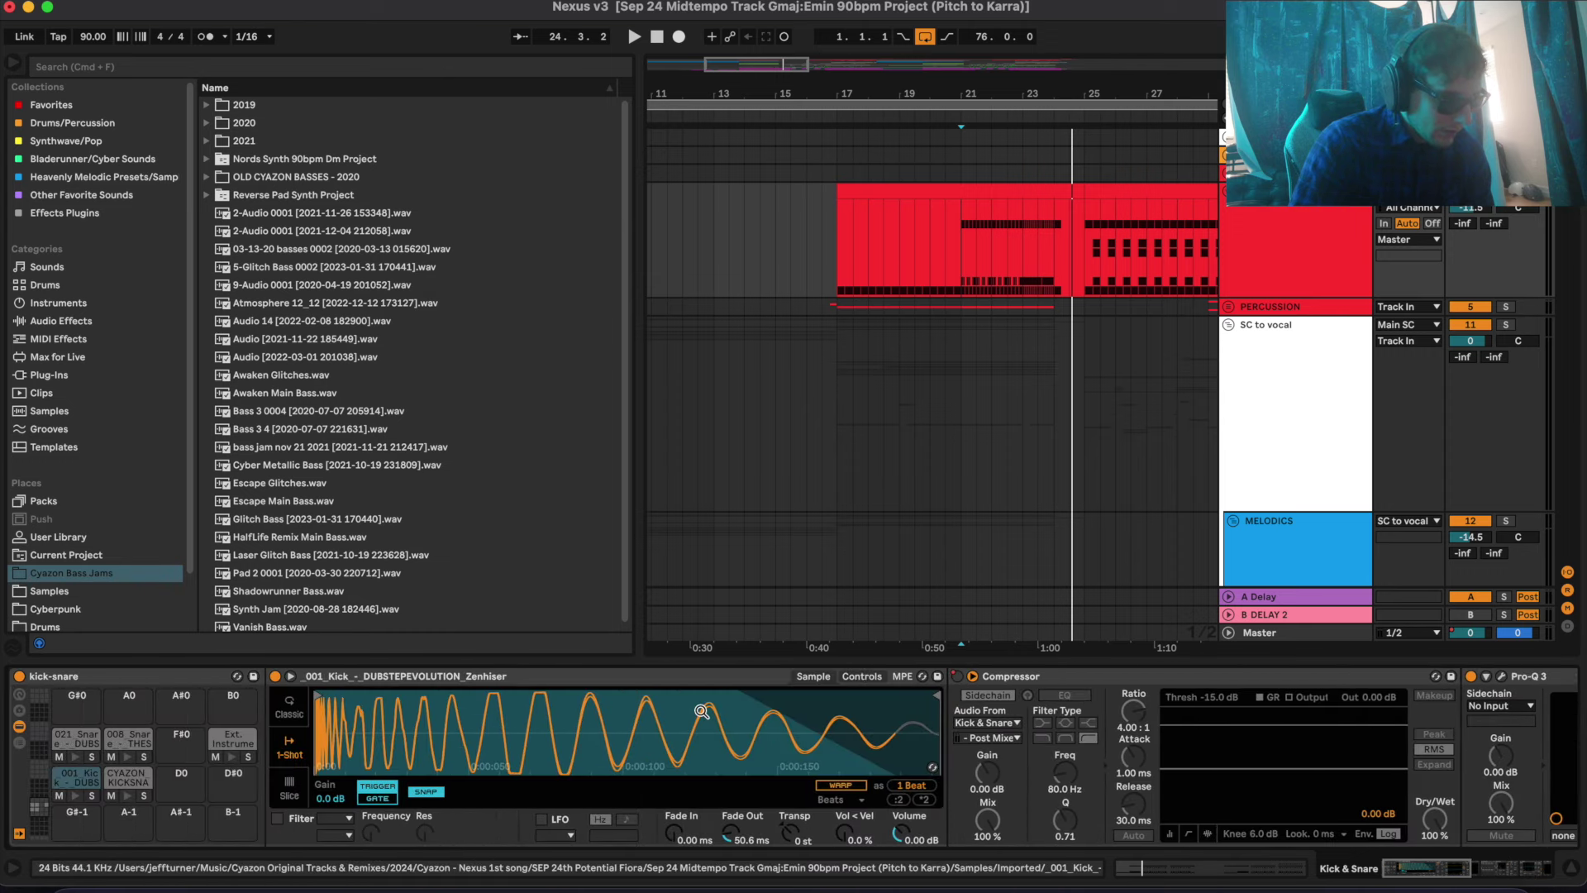
key("space")
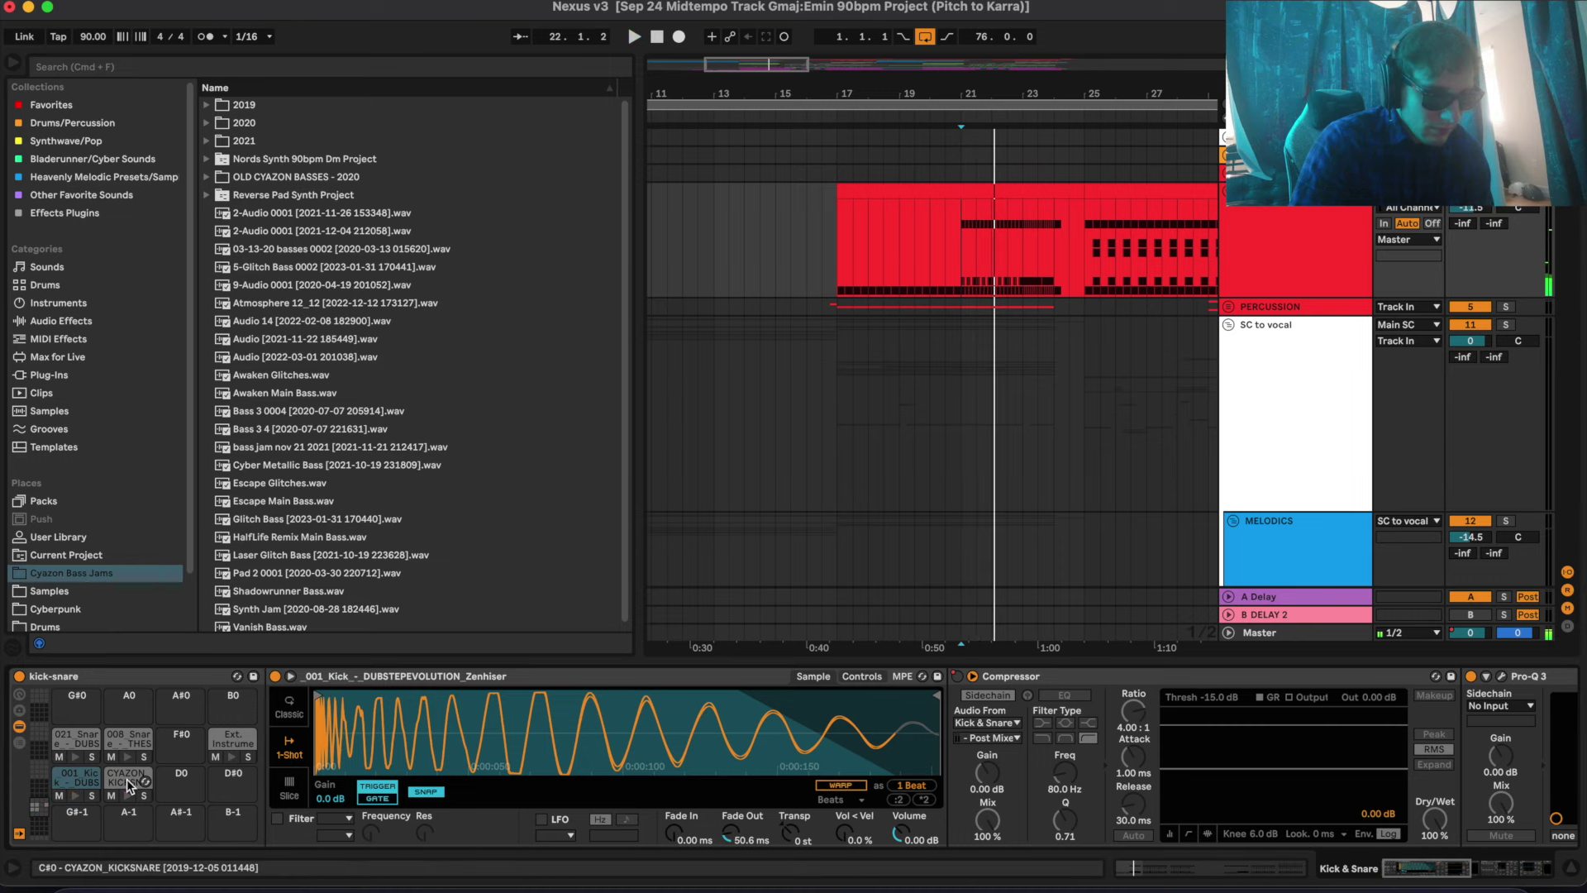
Play the CYAZON_KICKSNARE pad and browse its Simpler, Pro-Q 3, Utility and Compressor chain
left_click(126, 778)
key("space")
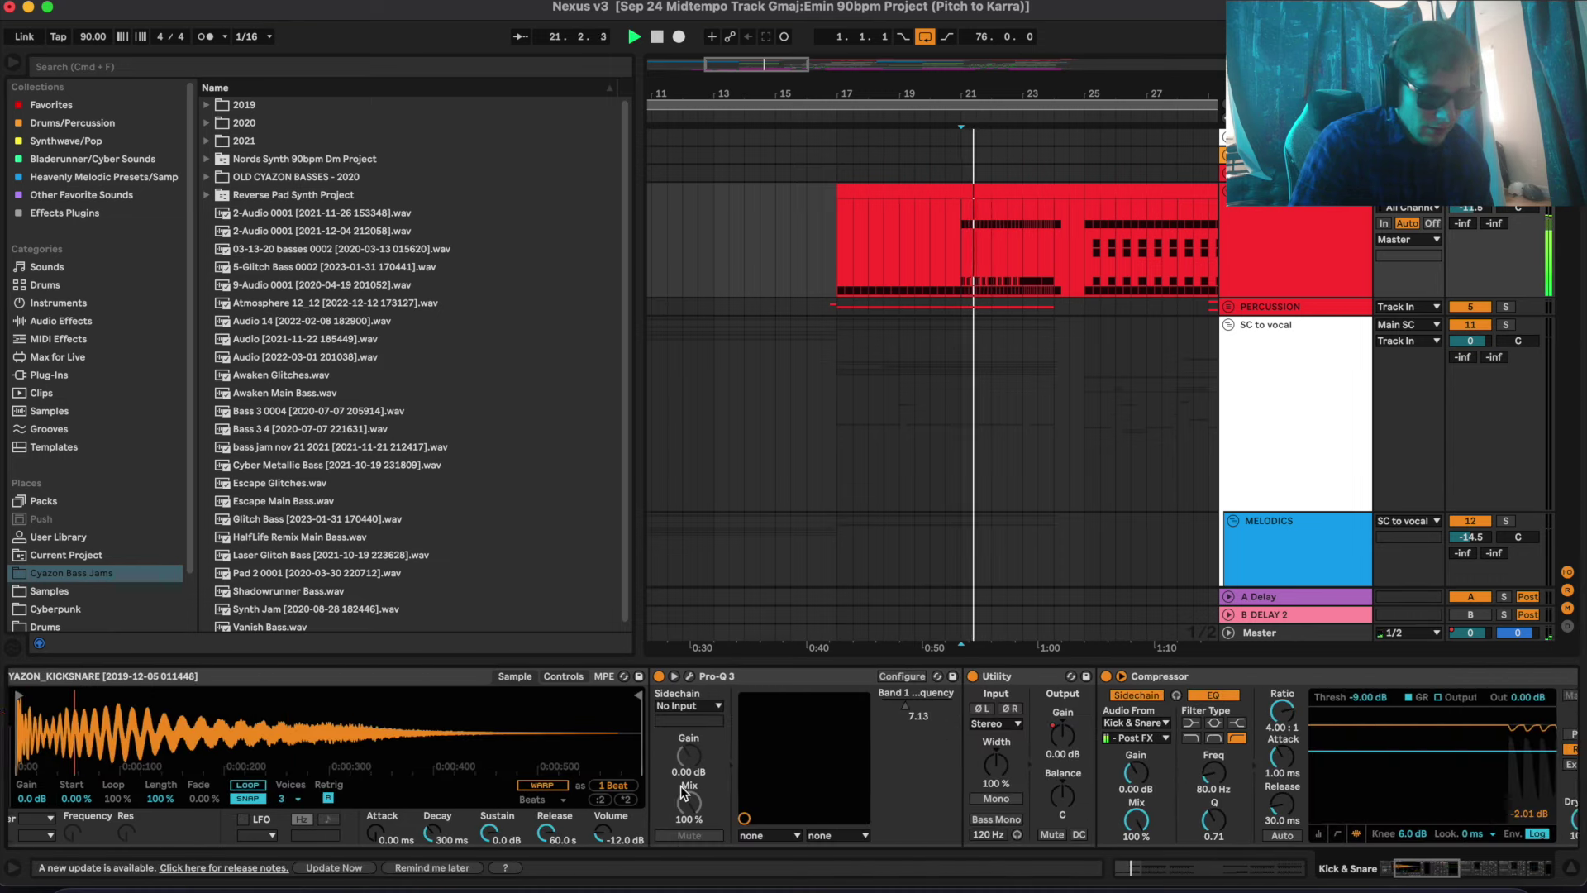
scroll(681, 789, "right", 10)
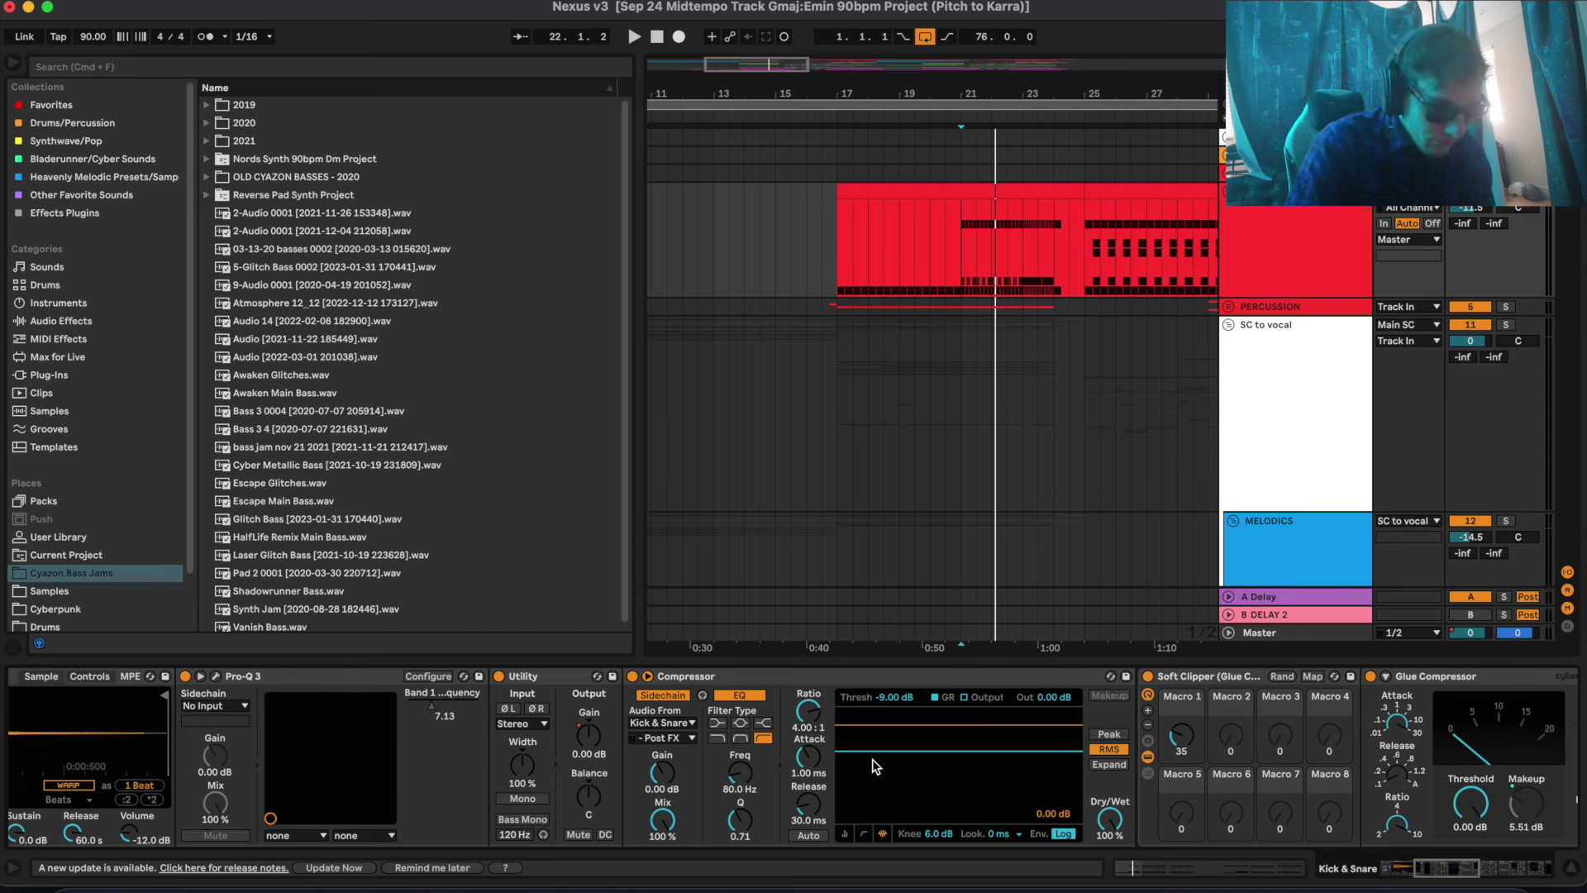
scroll(878, 784, "right", 2)
scroll(878, 783, "left", 4)
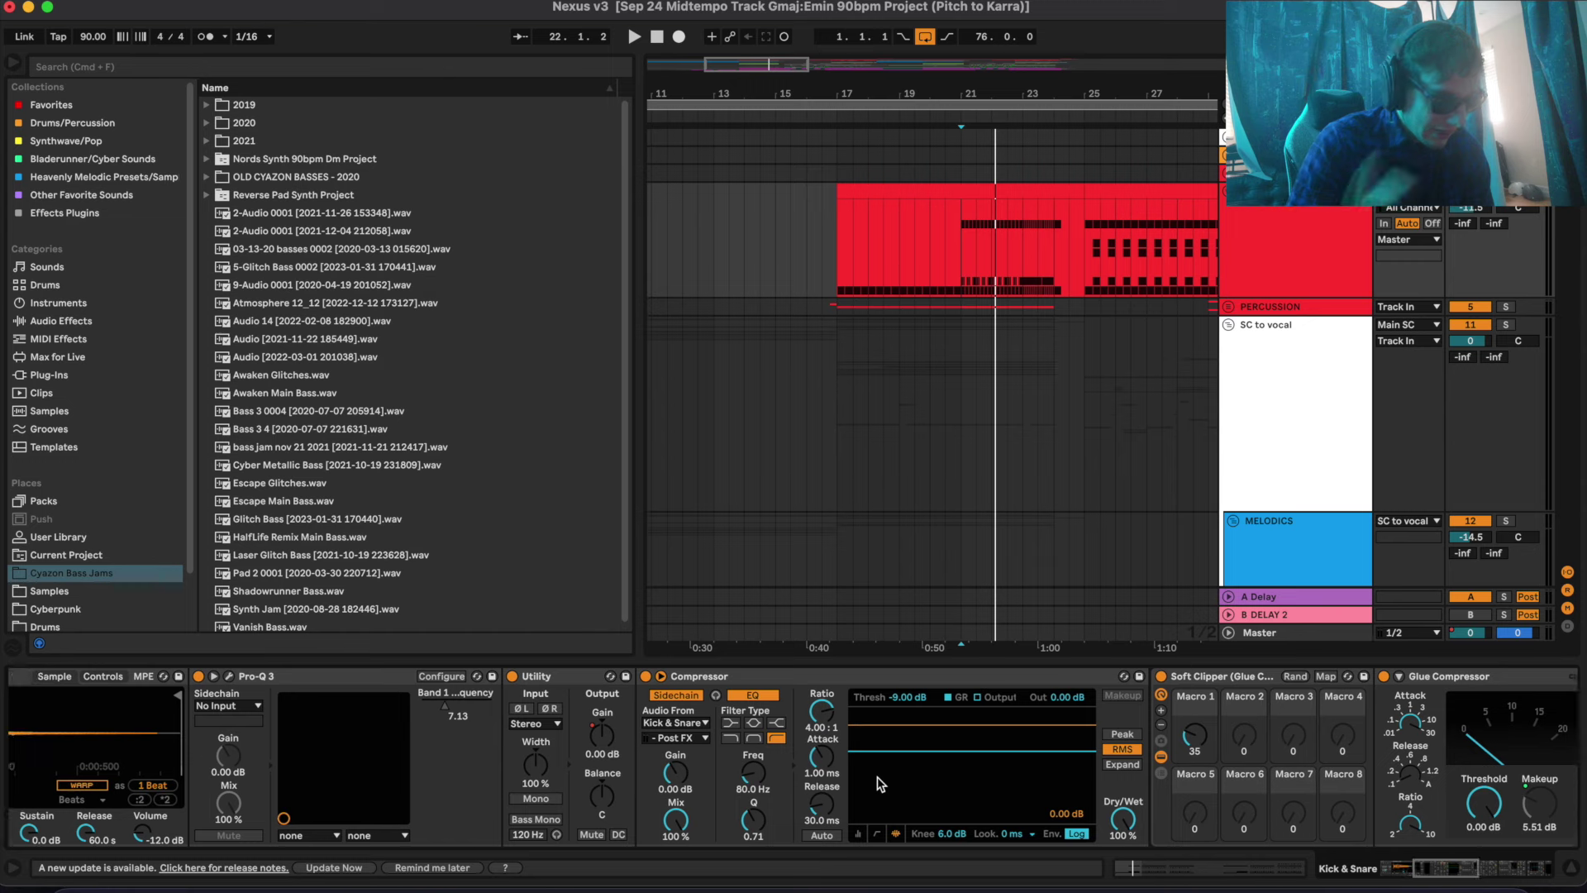
scroll(879, 783, "left", 8)
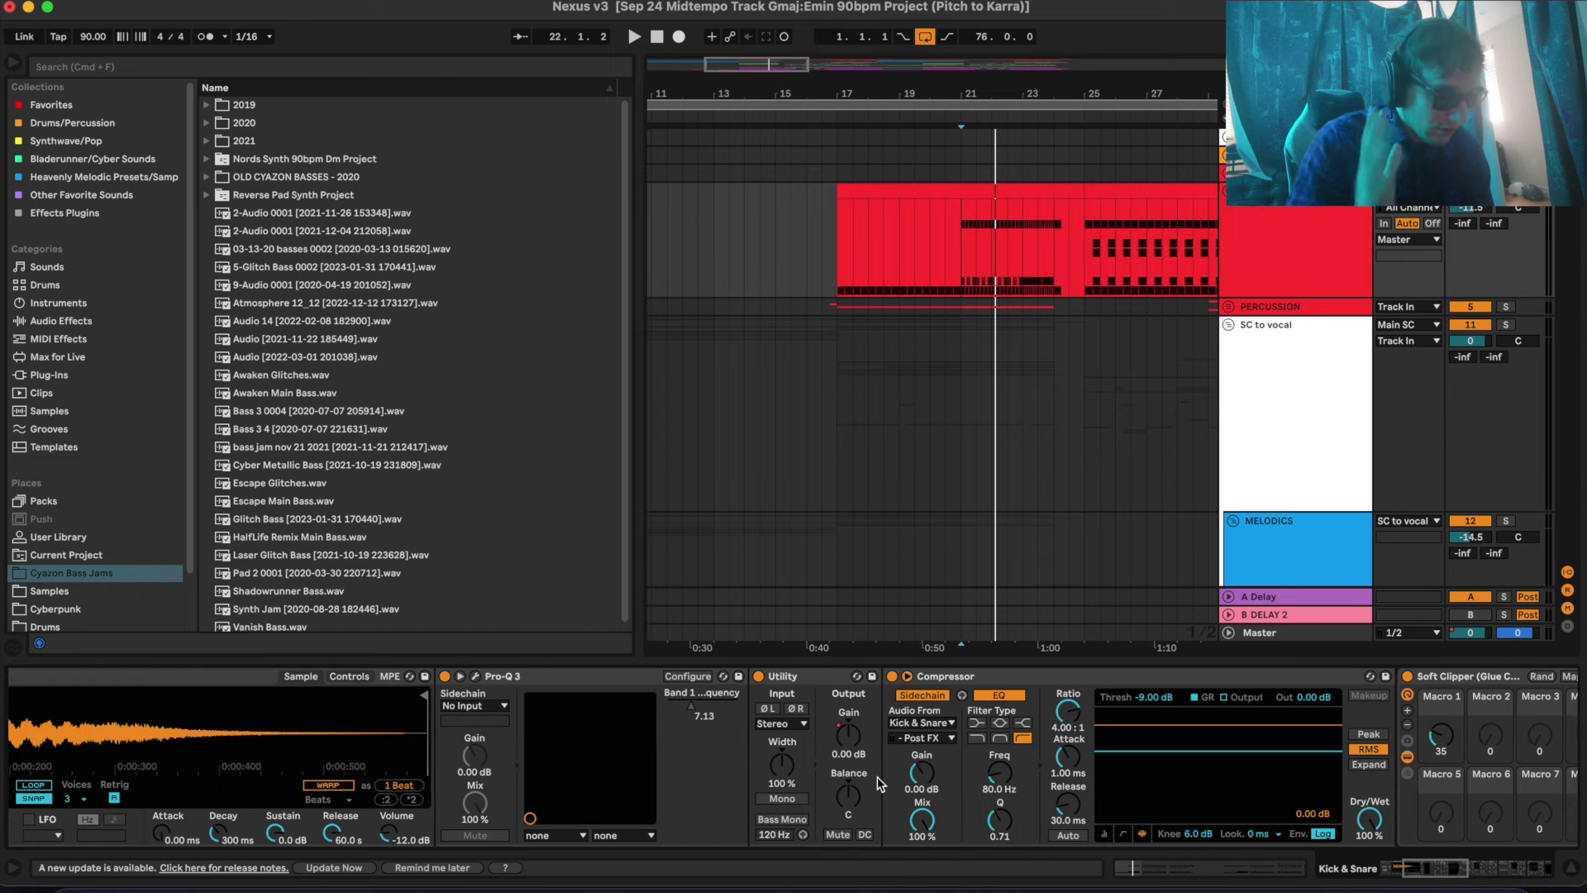
scroll(876, 776, "left", 10)
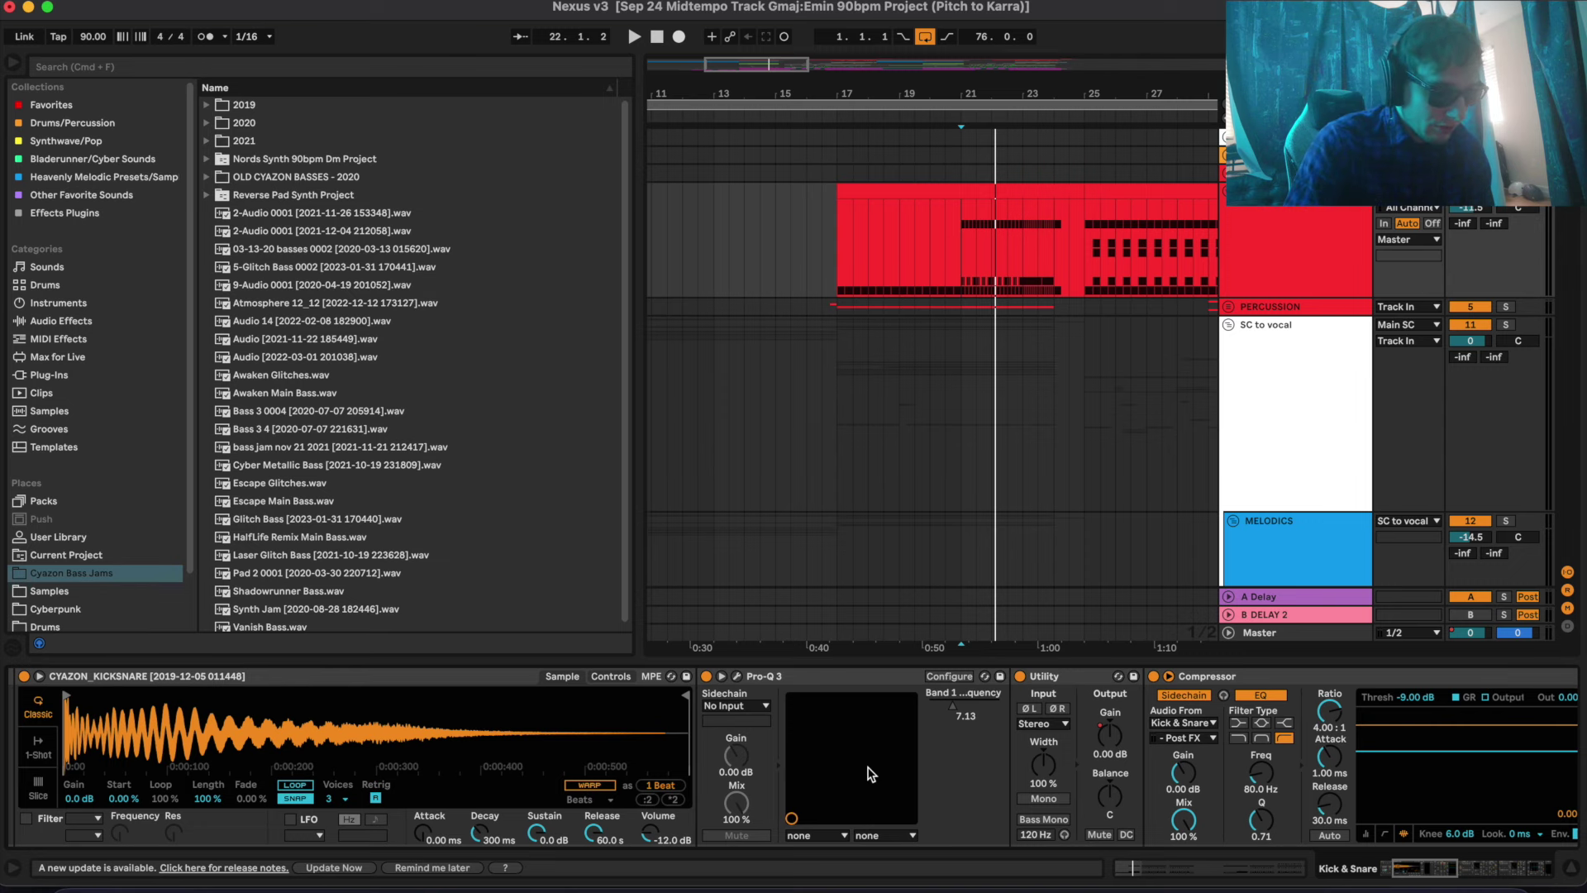
Check the kick-snare pad's Pro-Q 3, then restart playback from bar 23
left_click(736, 676)
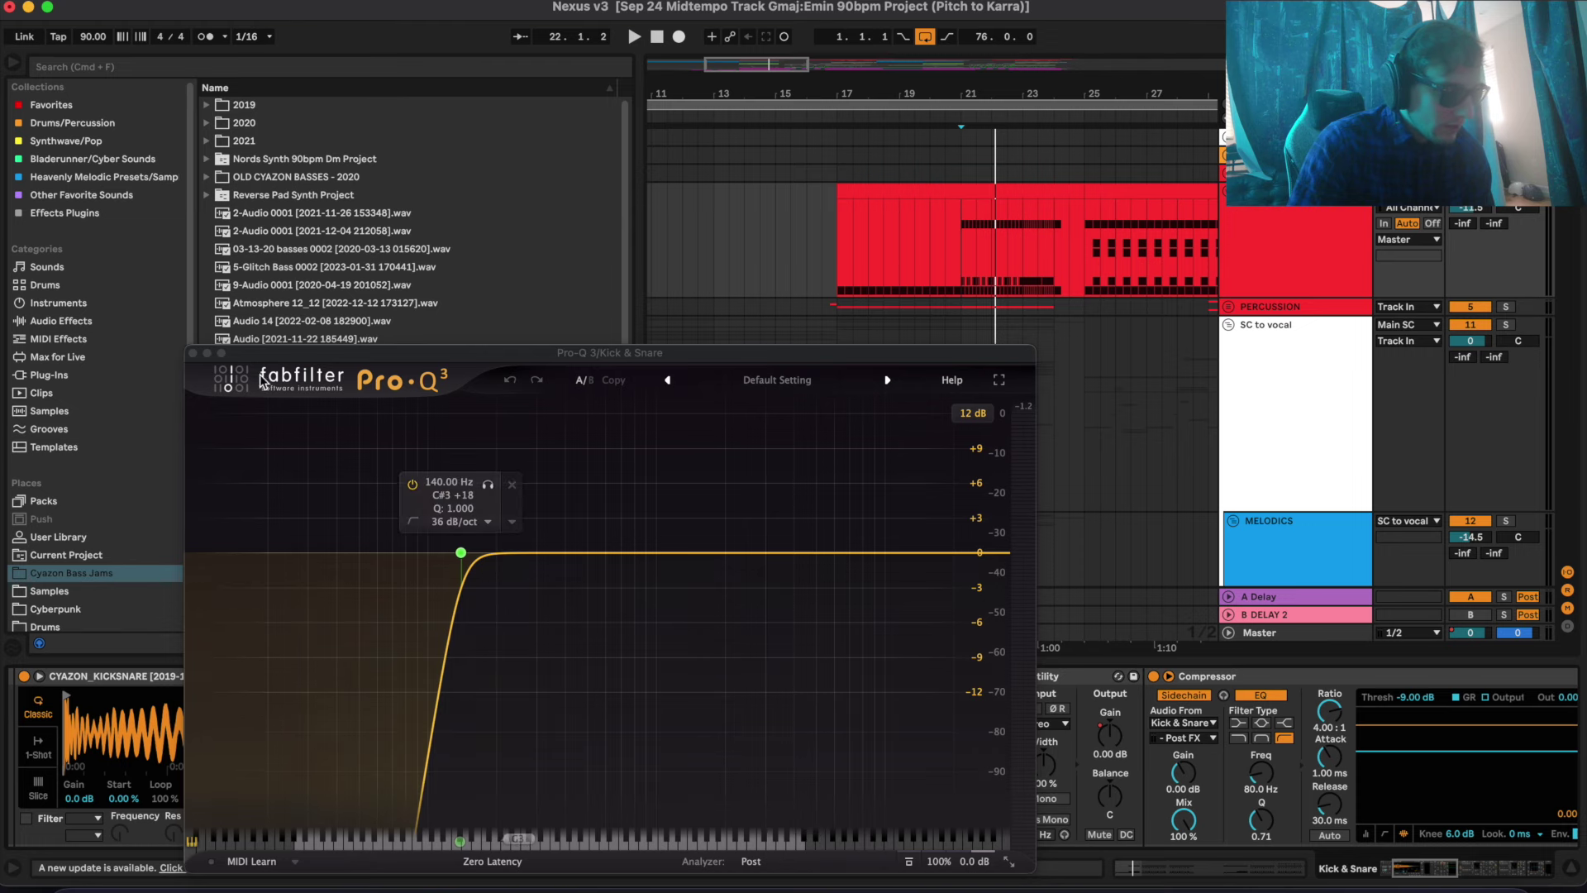
left_click(193, 352)
scroll(632, 785, "left", 10)
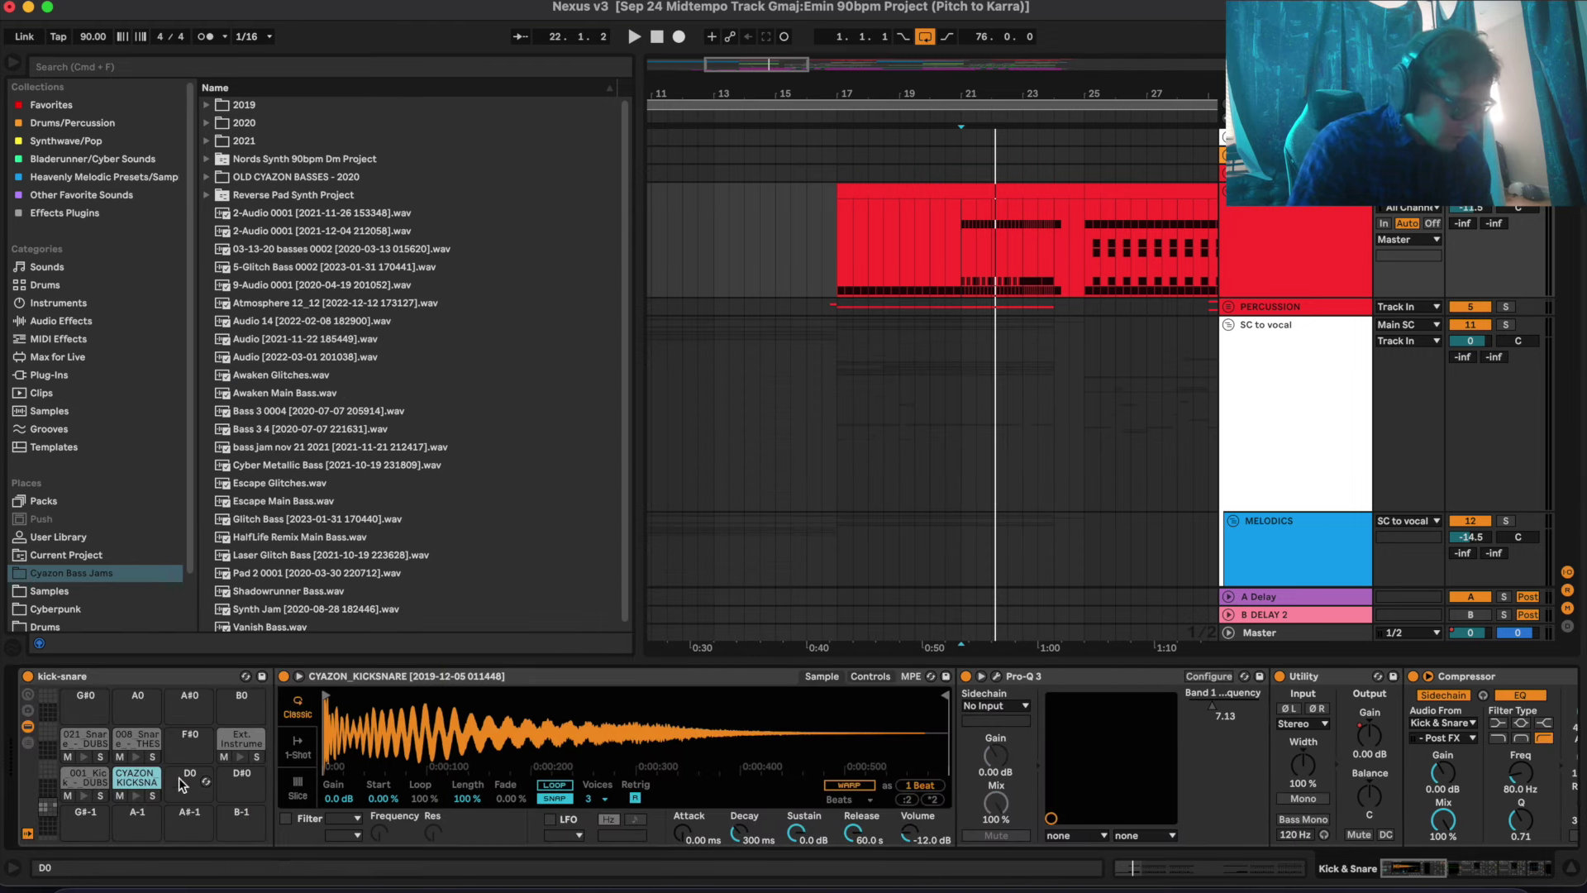
scroll(157, 781, "right", 10)
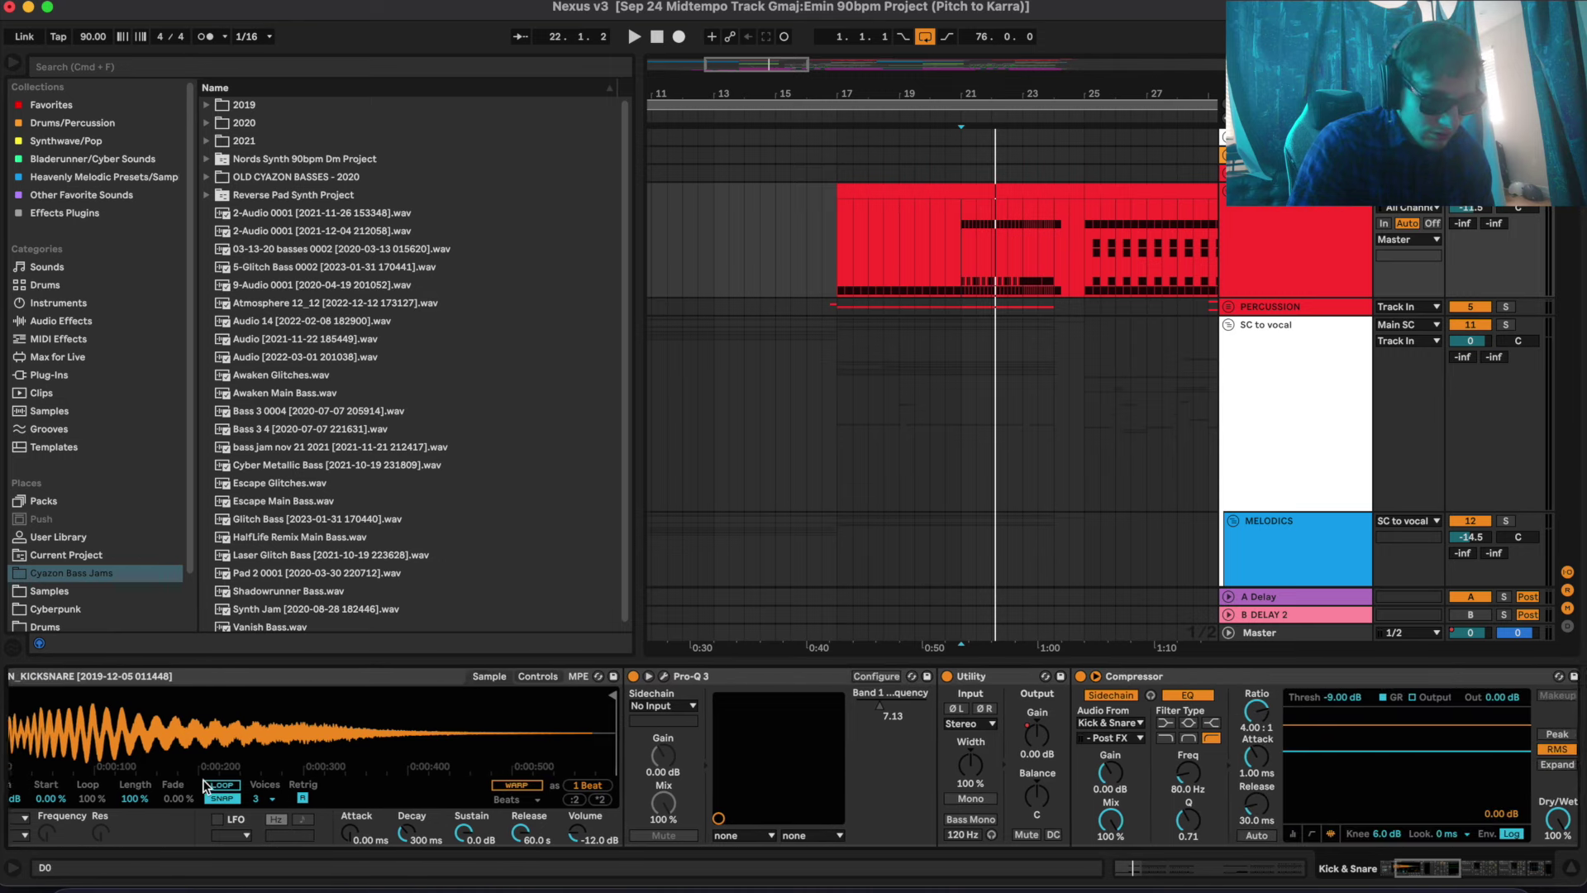
scroll(207, 785, "right", 10)
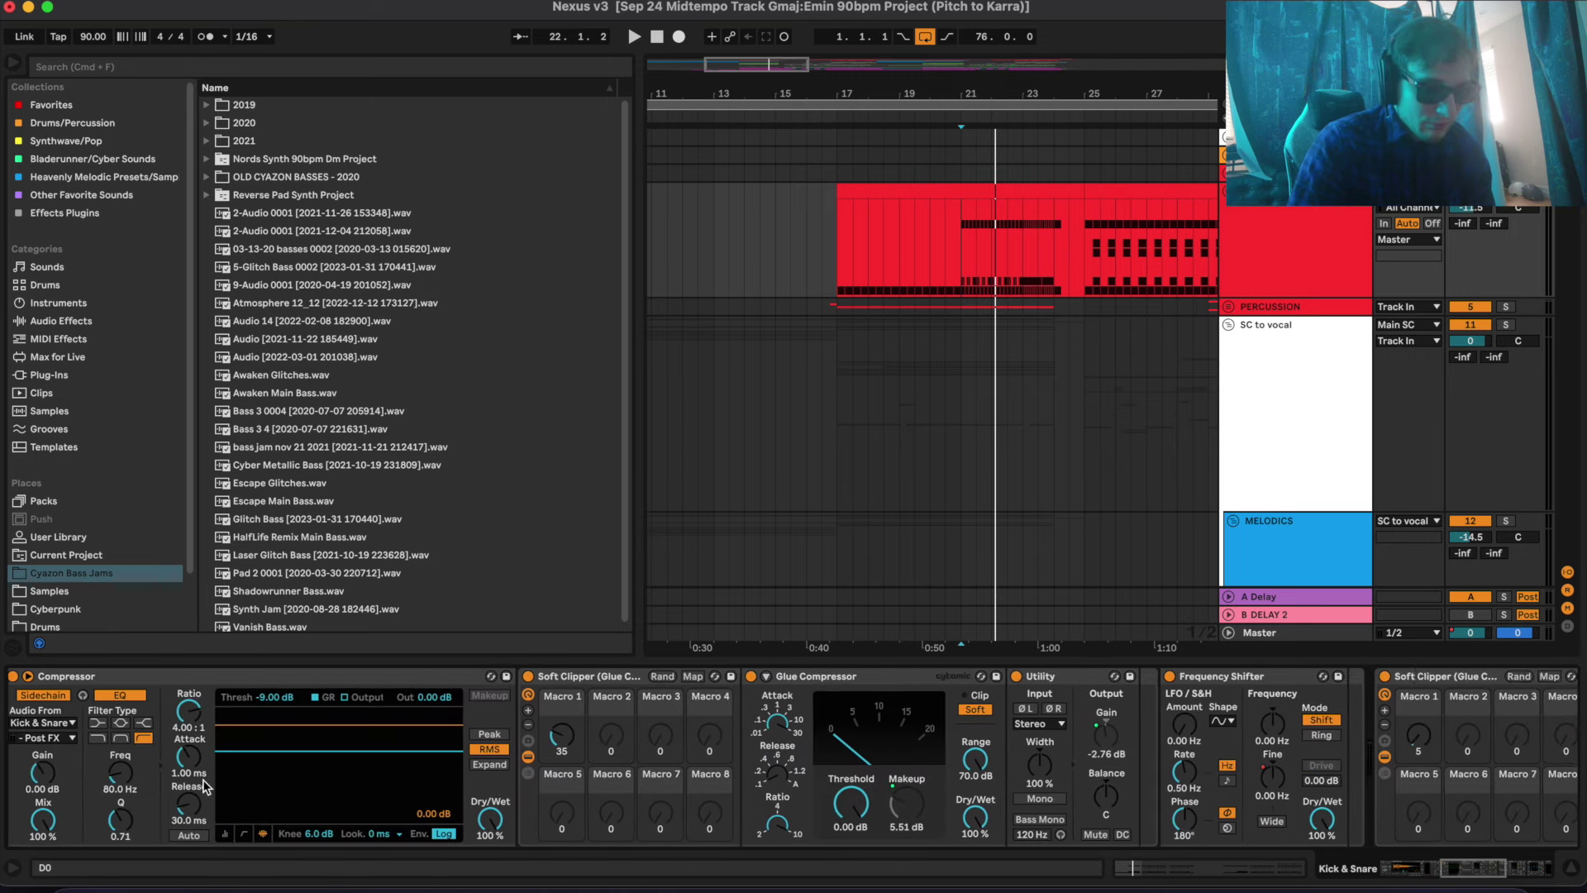
key("space")
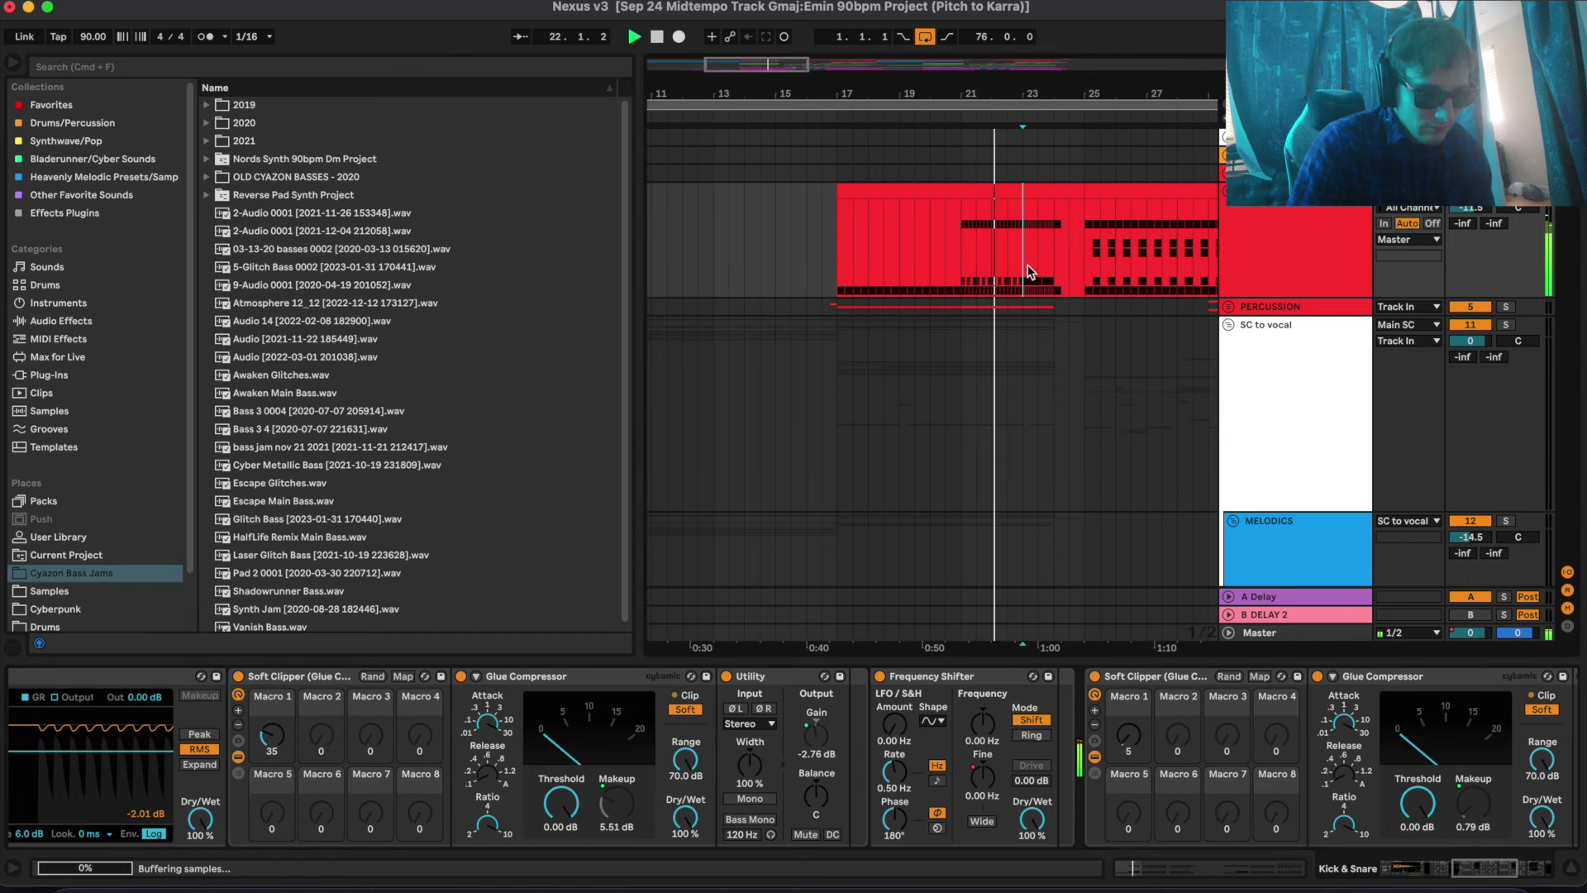
left_click(1028, 314)
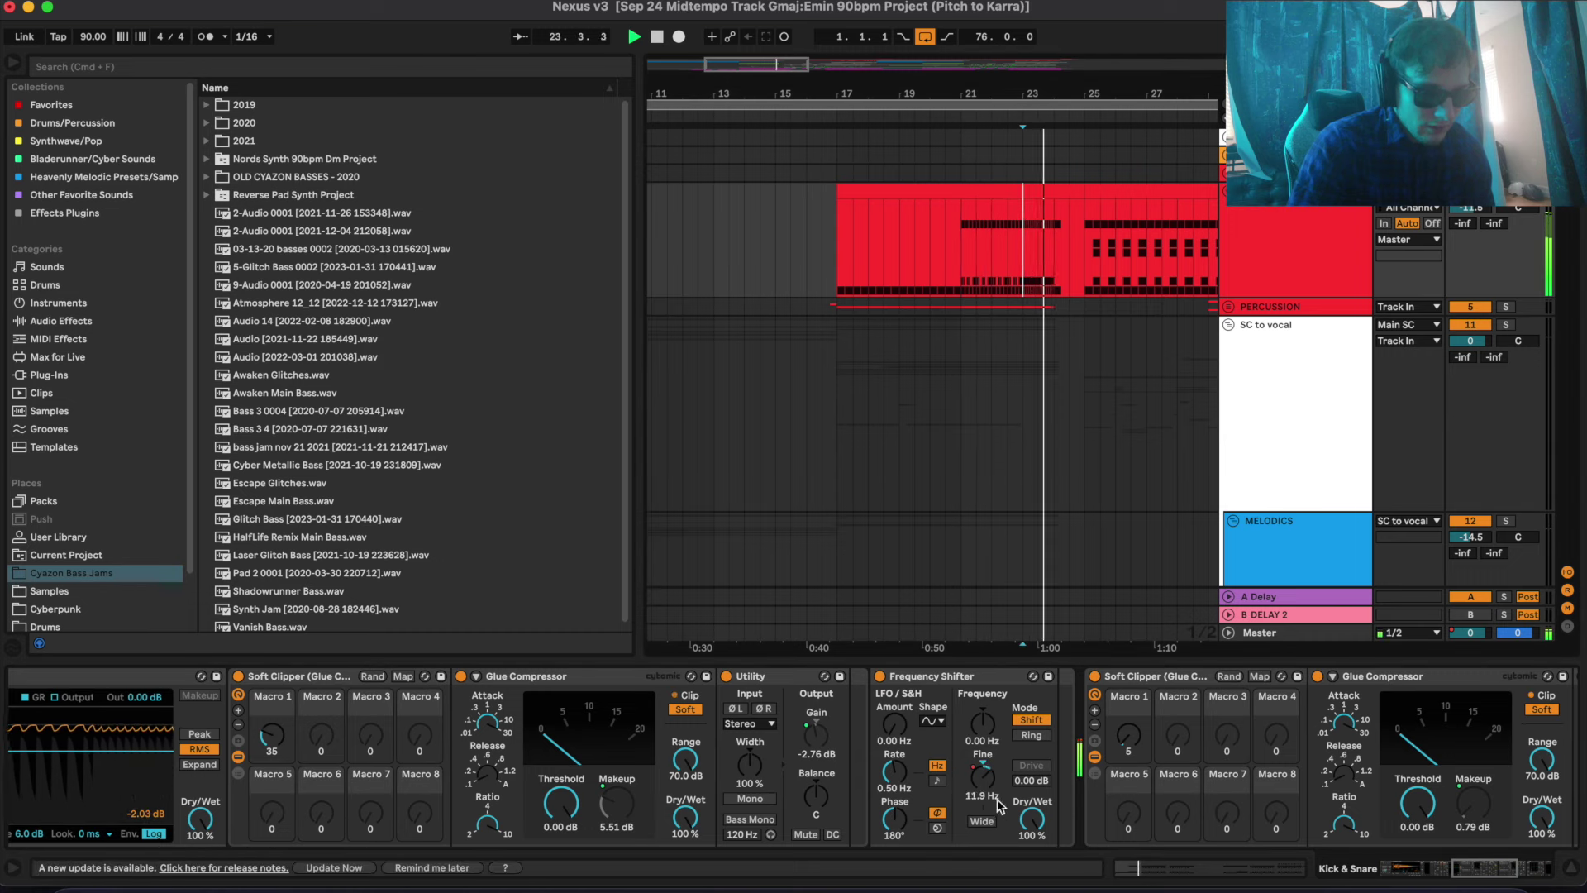
Raise the Frequency Shifter's Fine knob and show the drum rack's 001 Kick sample
left_click_drag(992, 797, 992, 769)
scroll(991, 797, "left", 15)
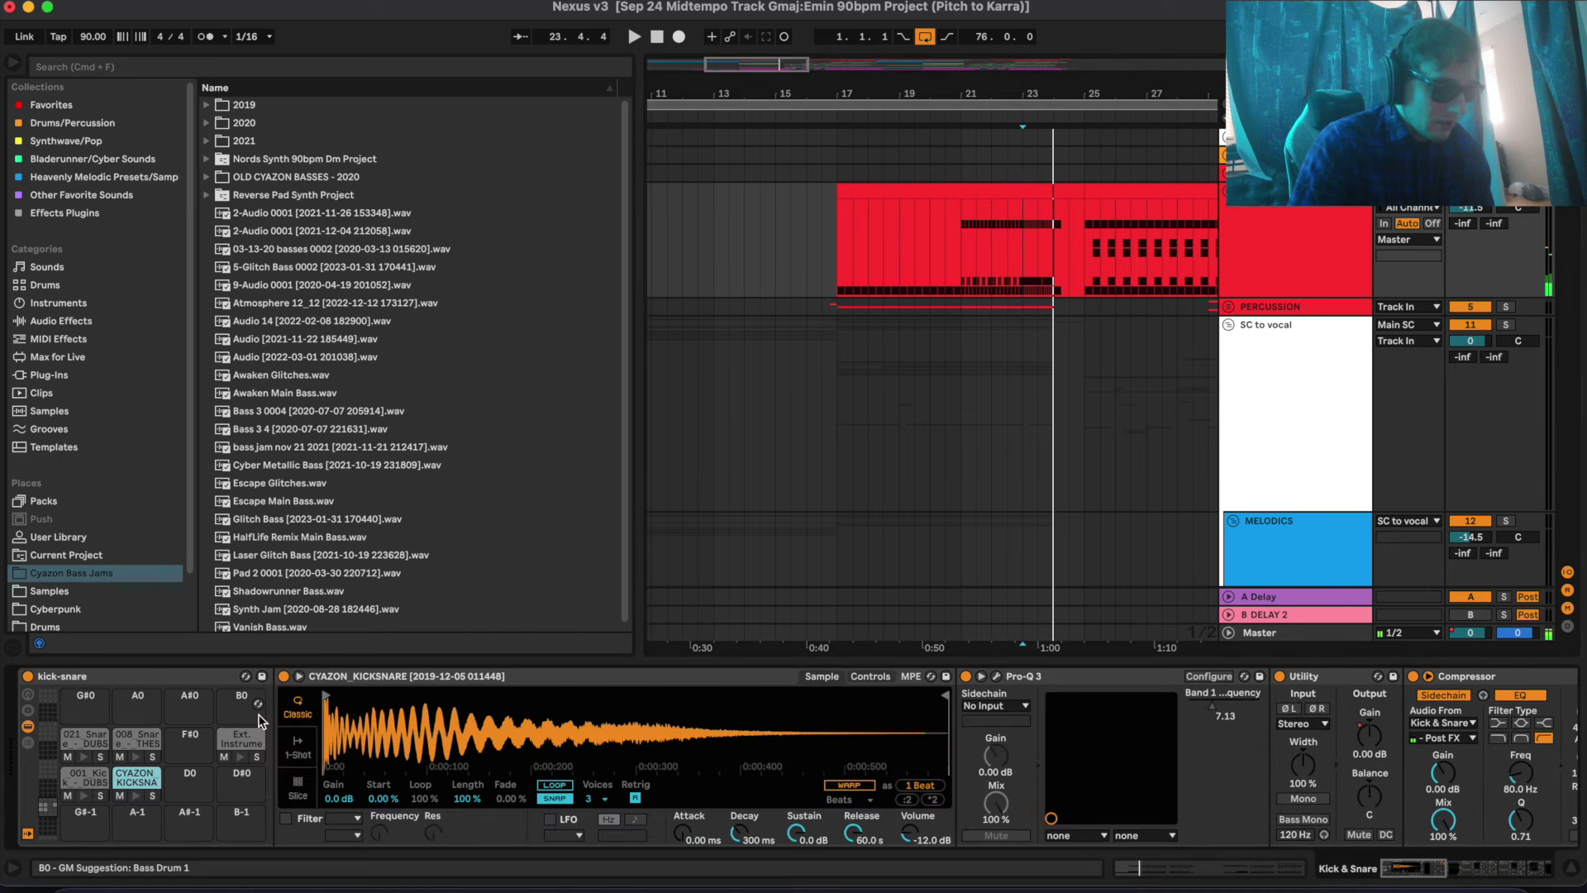
left_click(84, 781)
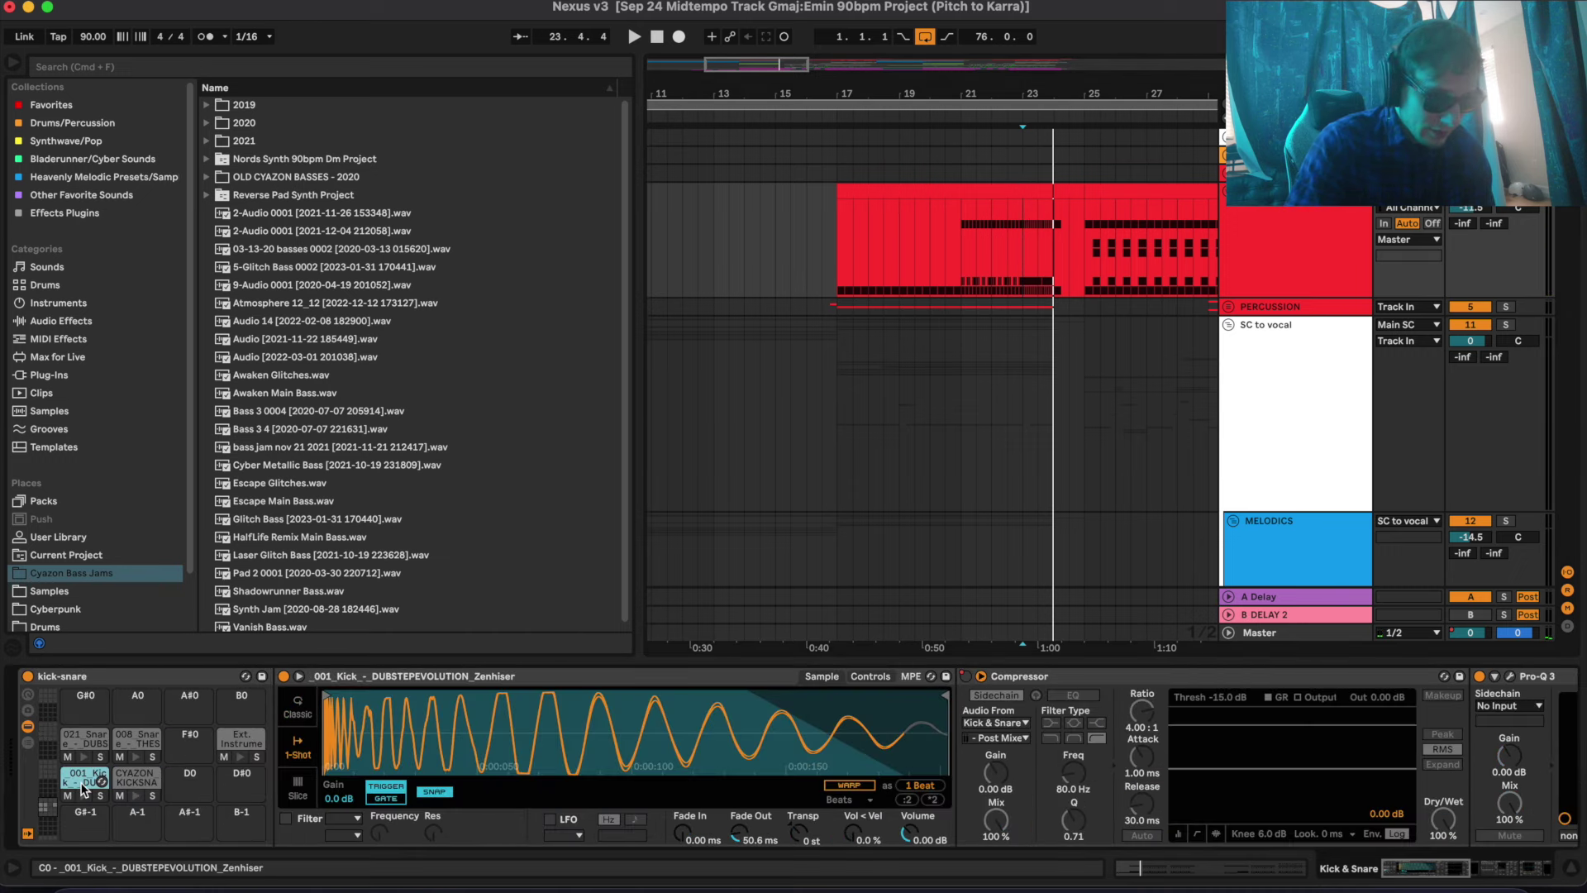
scroll(494, 775, "right", 10)
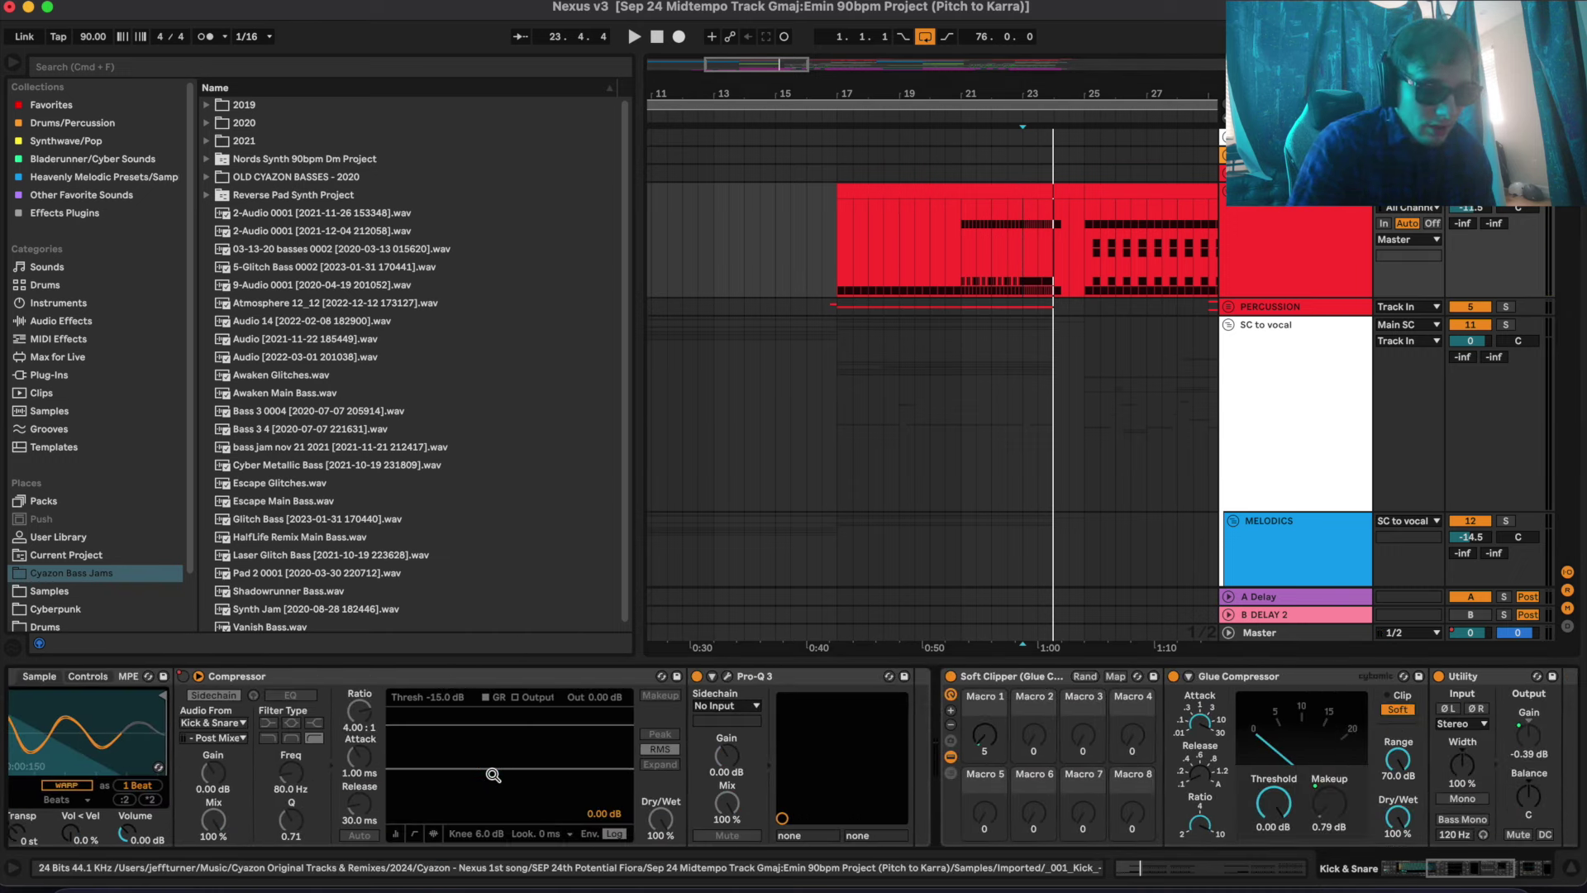
scroll(493, 775, "right", 10)
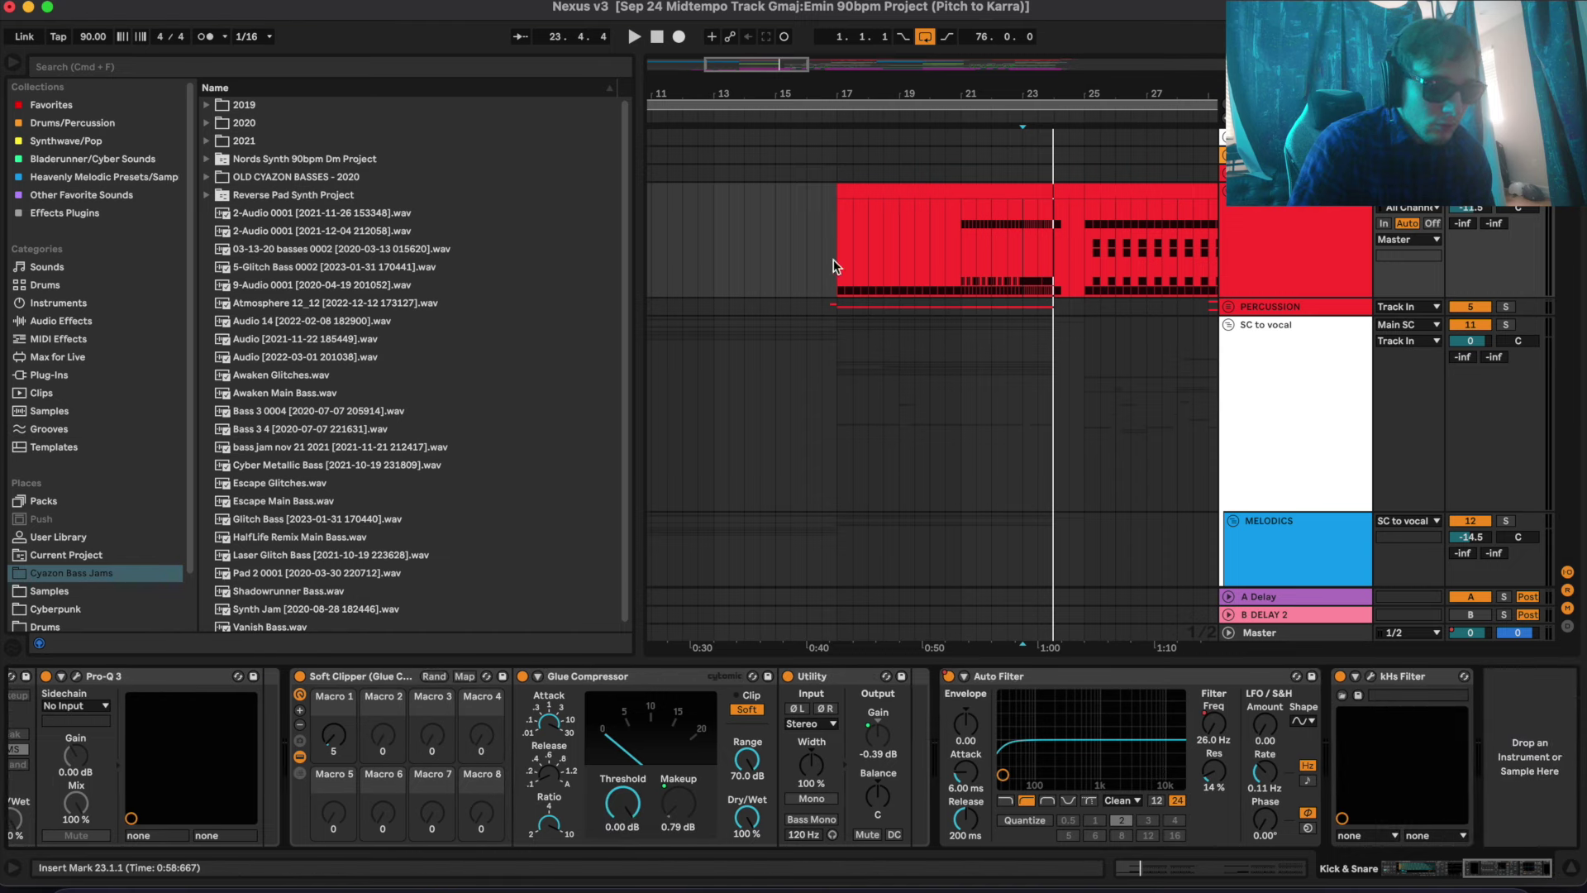
scroll(933, 319, "right", 5)
scroll(932, 319, "down", 1)
Start playback from just after bar 24
left_click(931, 216)
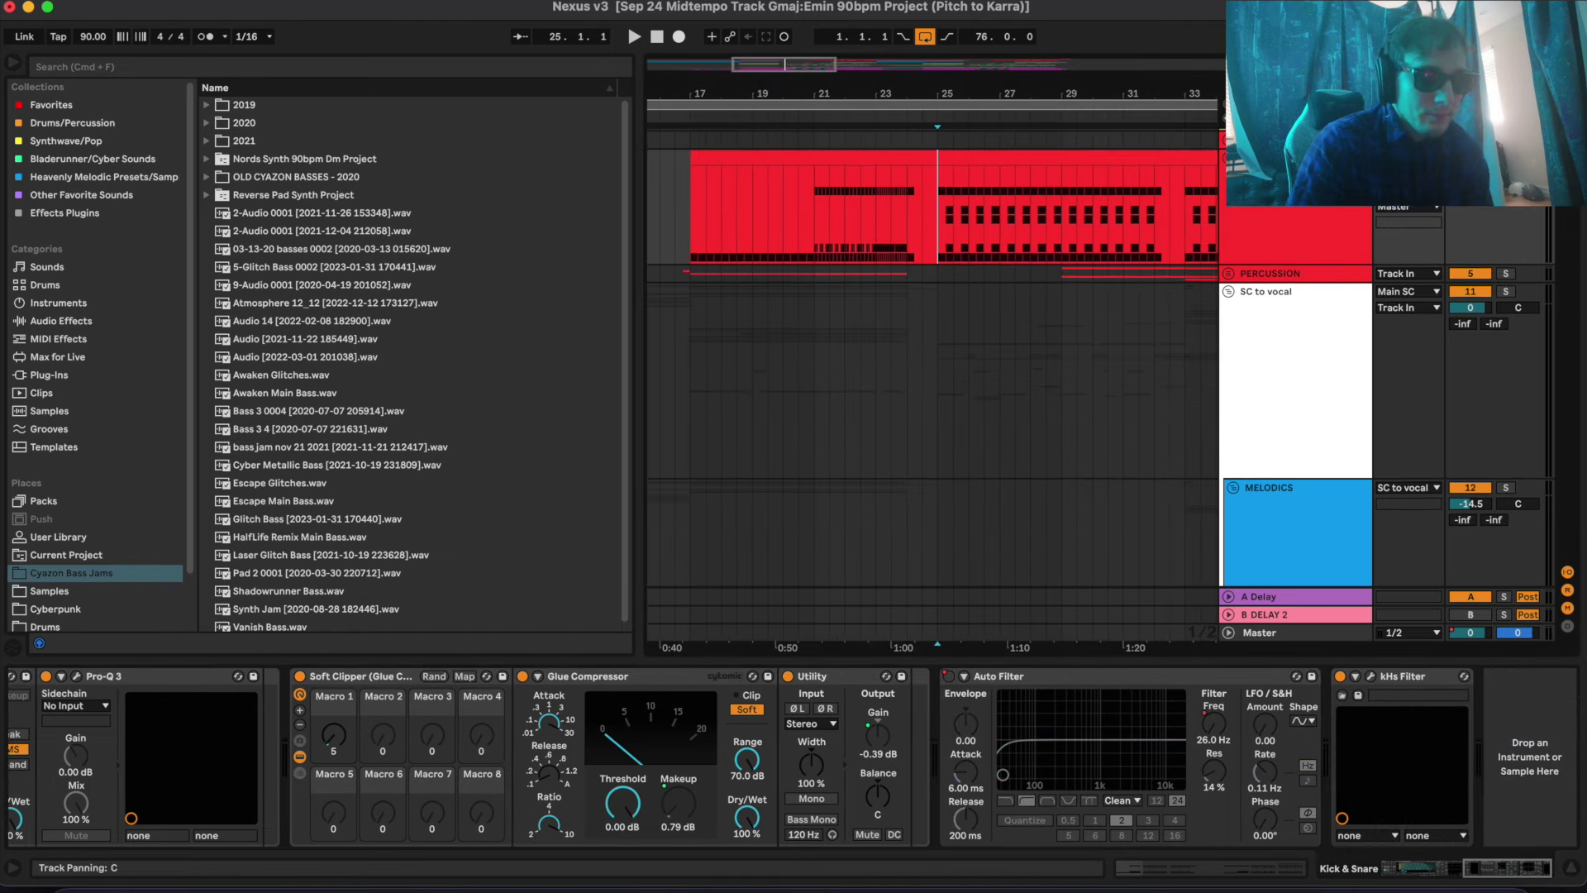
key("space")
scroll(957, 250, "right", 5)
scroll(957, 249, "down", 15)
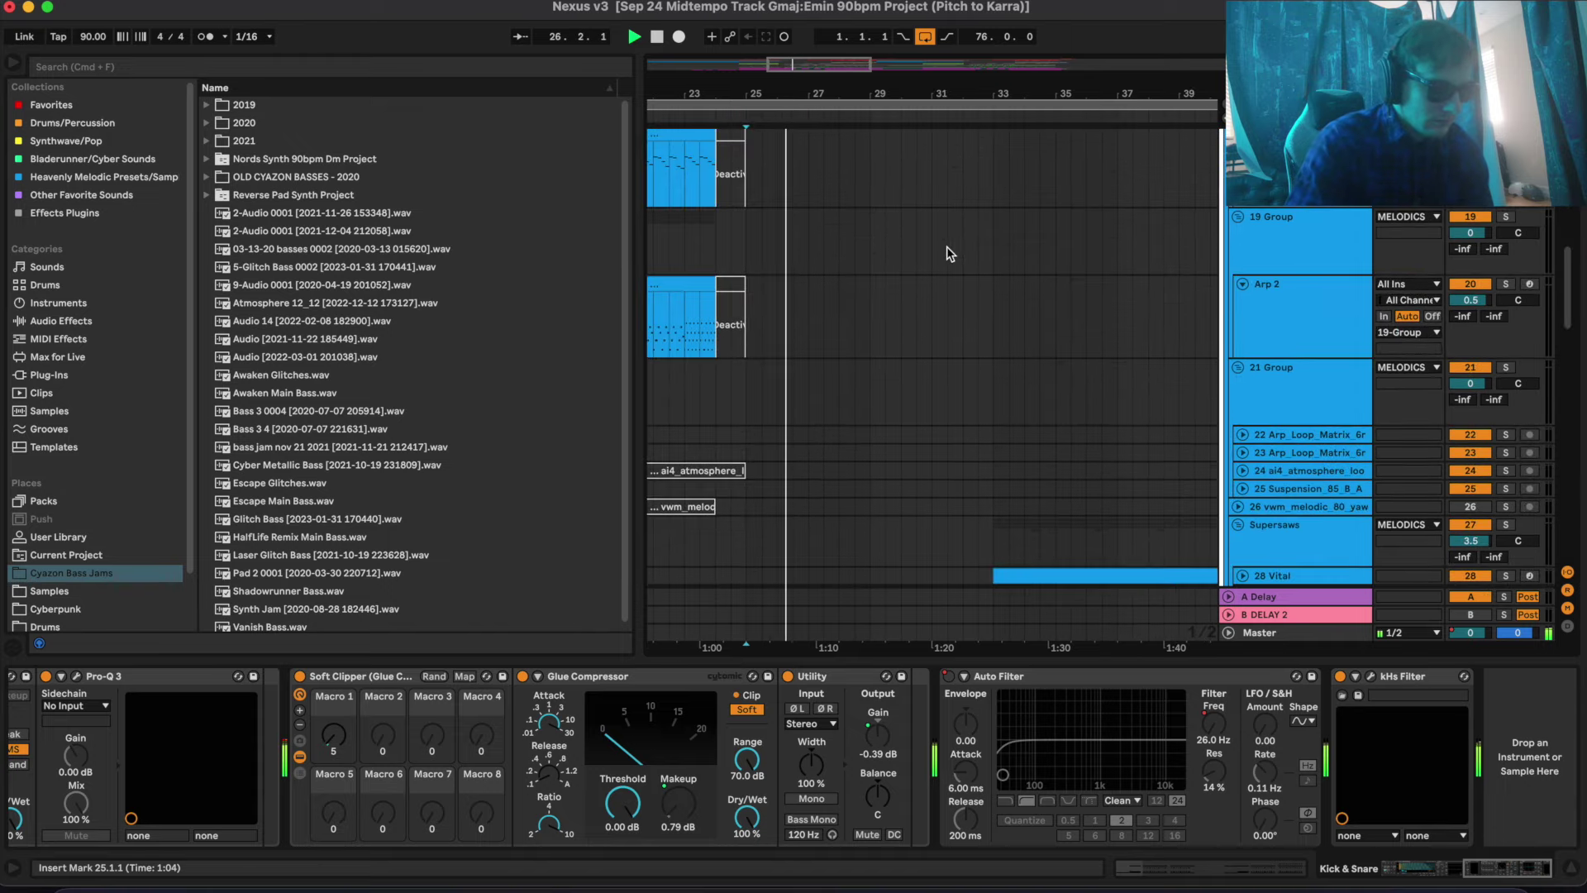
Hide the Browser and the Detail View so the arrangement fills the screen
key("super+alt+b")
scroll(152, 433, "left", 10)
scroll(152, 433, "down", 10)
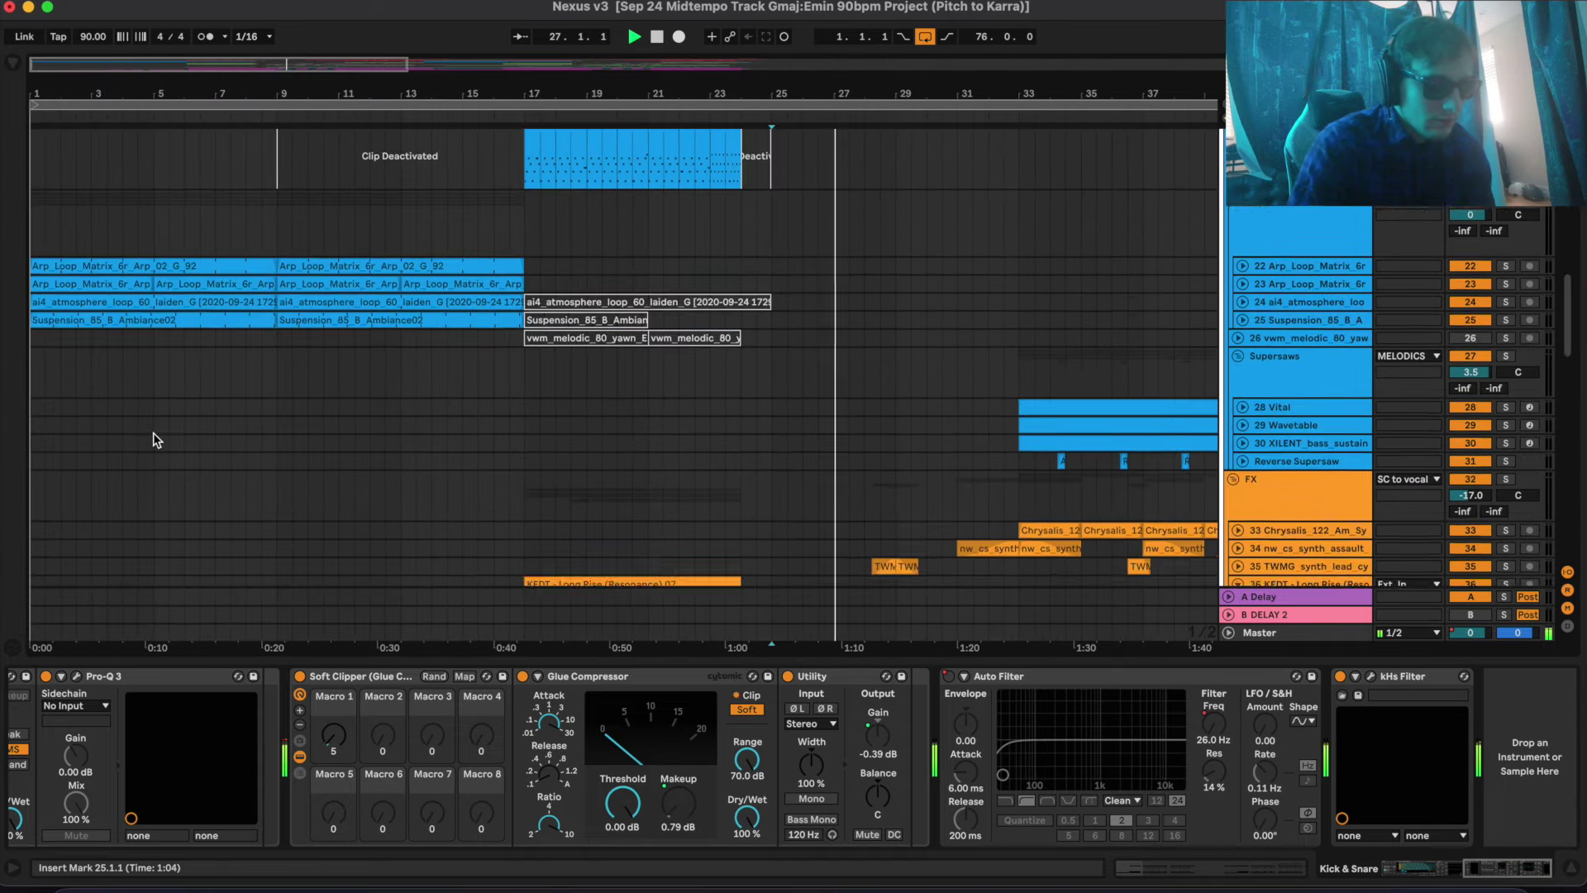
scroll(524, 522, "up", 10)
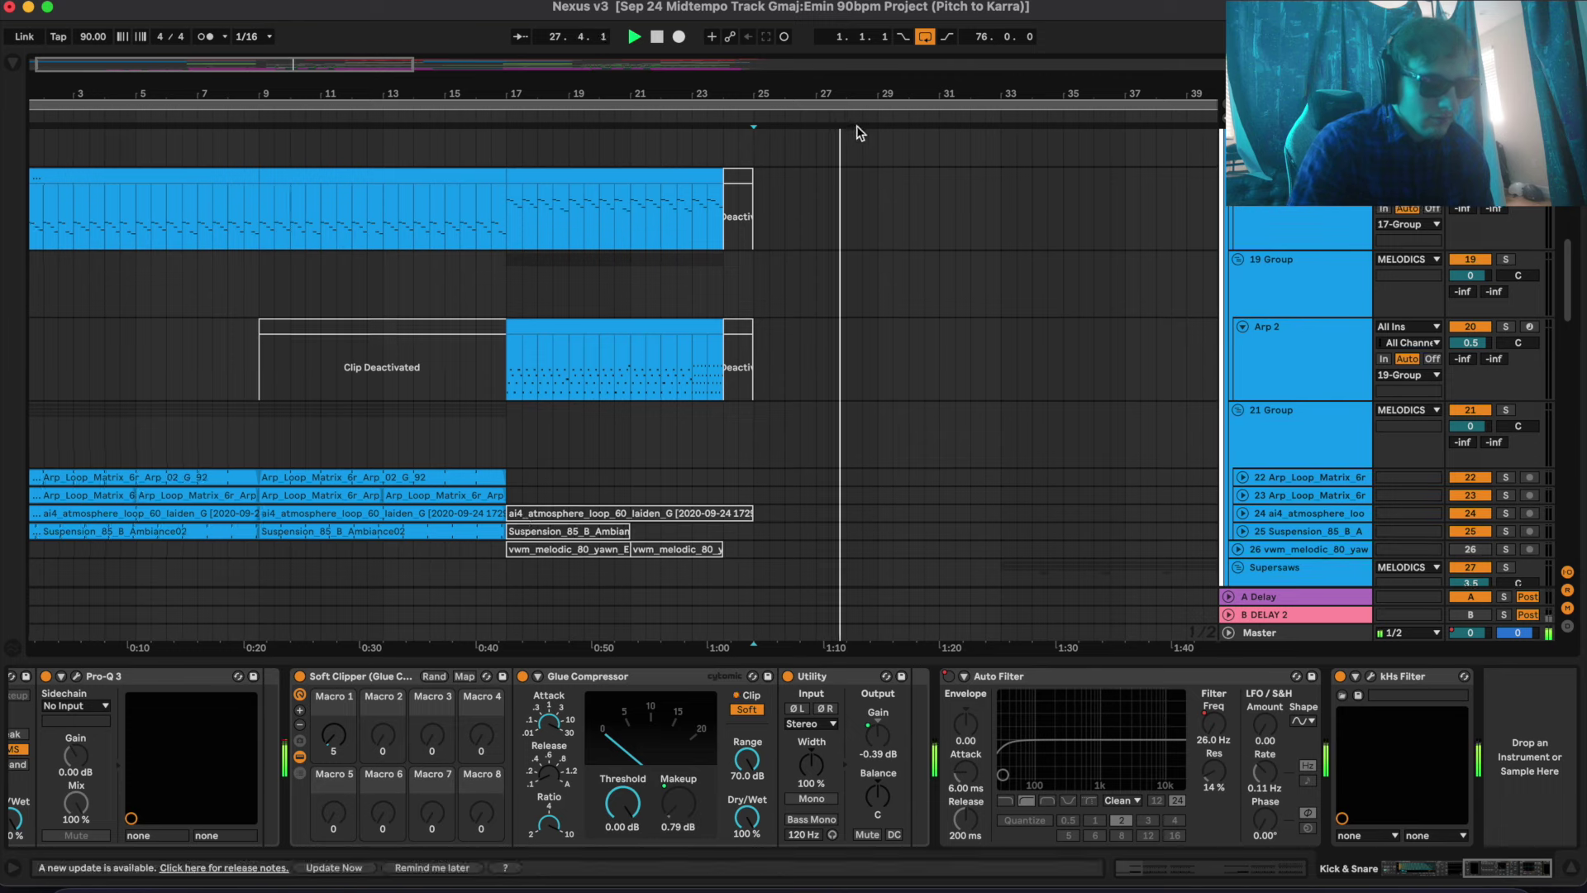
key("super+alt+l")
scroll(831, 210, "up", 15)
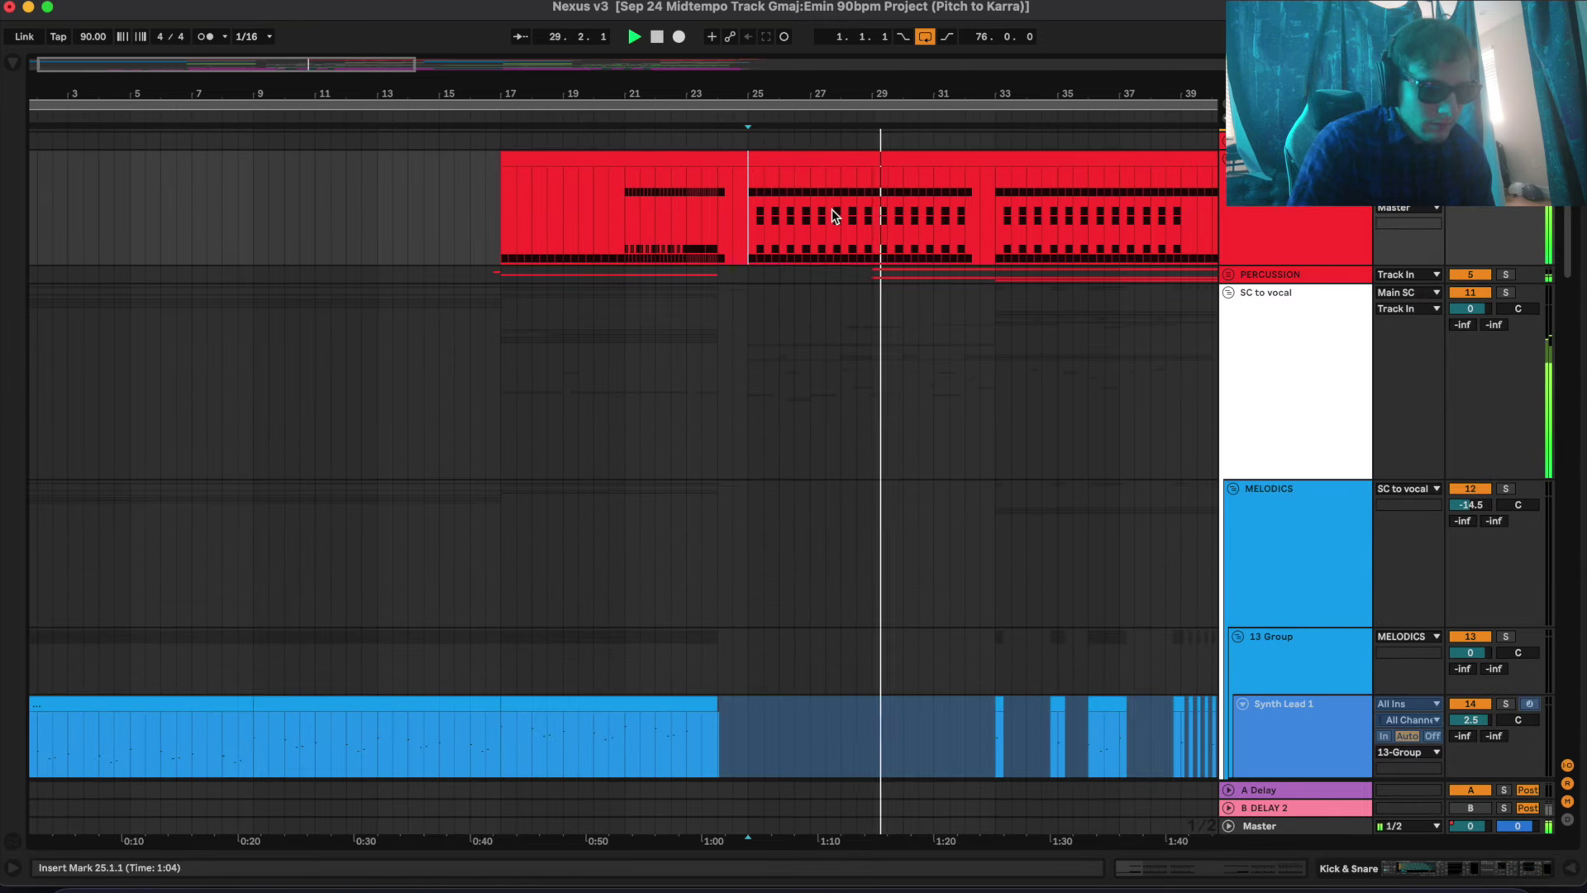
scroll(858, 271, "right", 3)
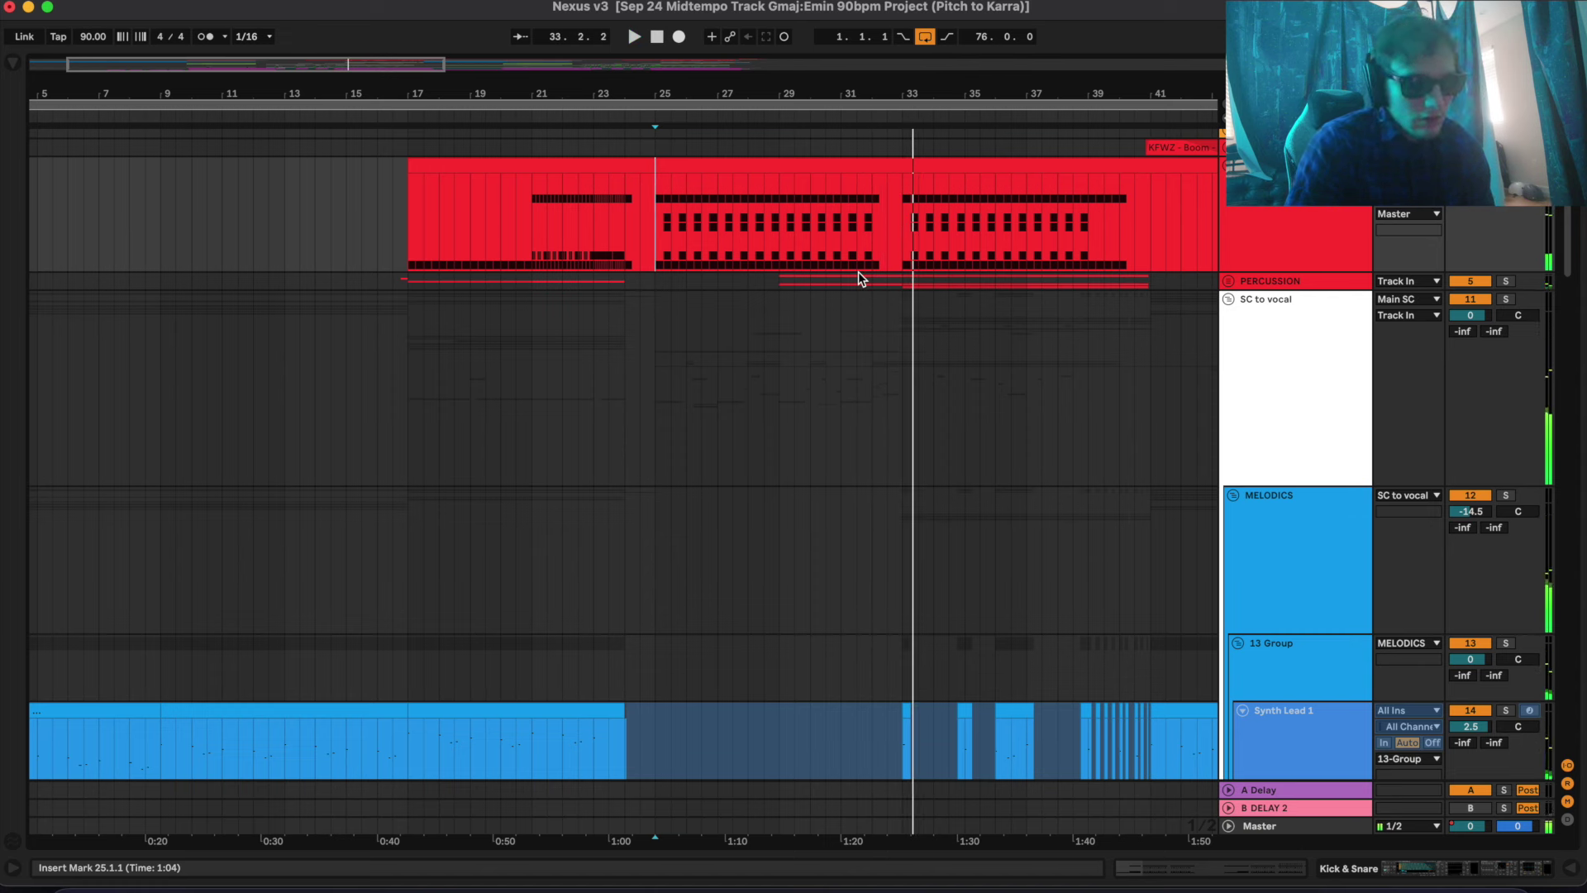
Unfold the PERCUSSION group and start playback from bar 29 on the Cymbals track
left_click(727, 228)
double_click(1314, 238)
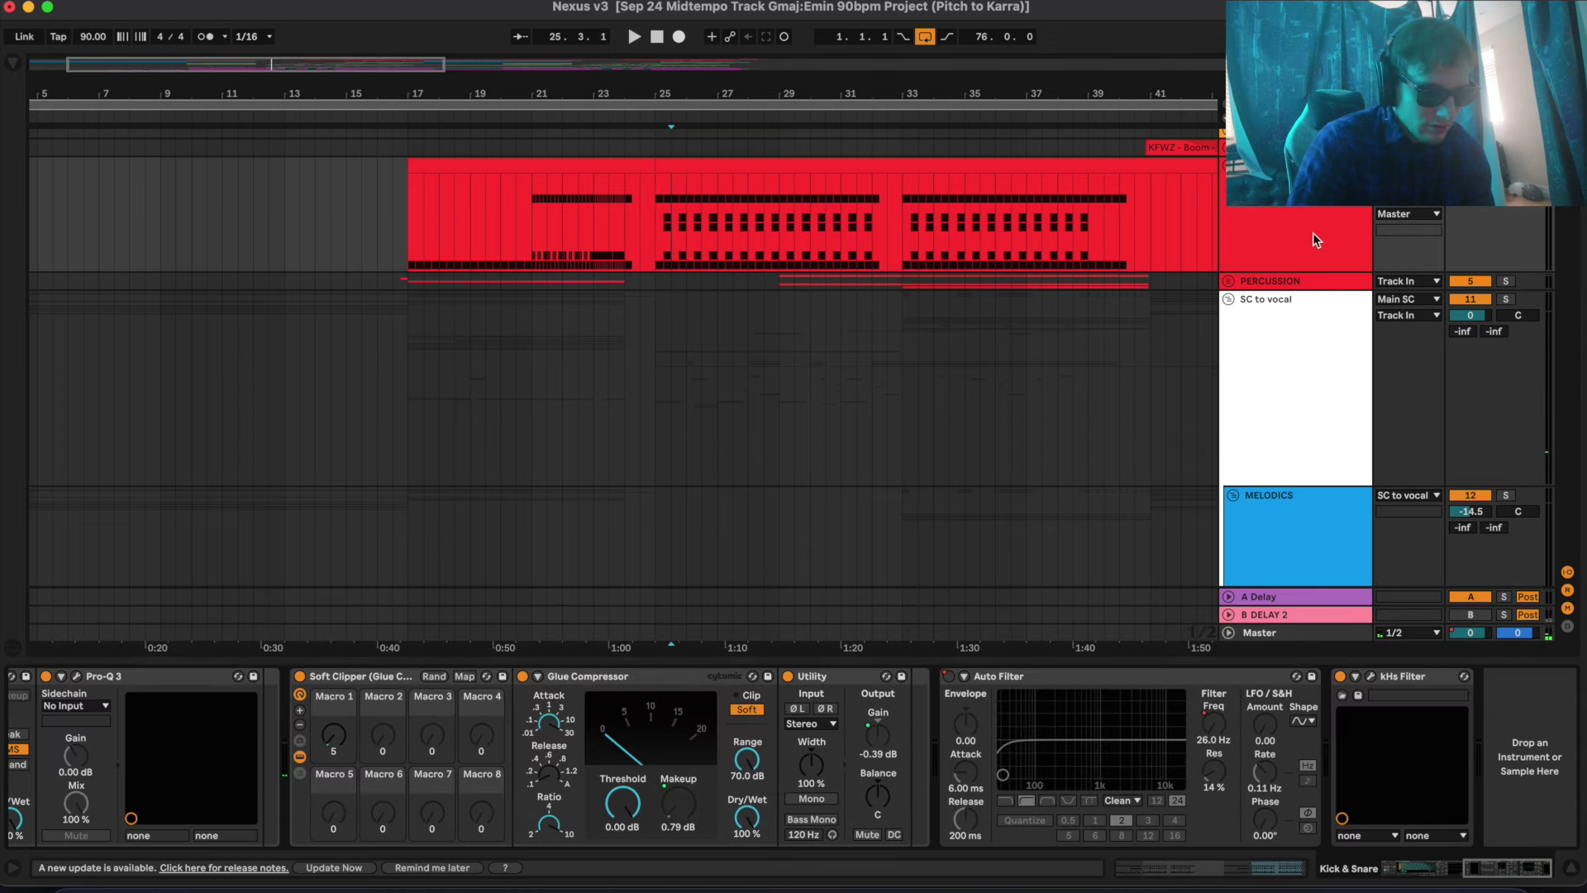
scroll(595, 716, "left", 10)
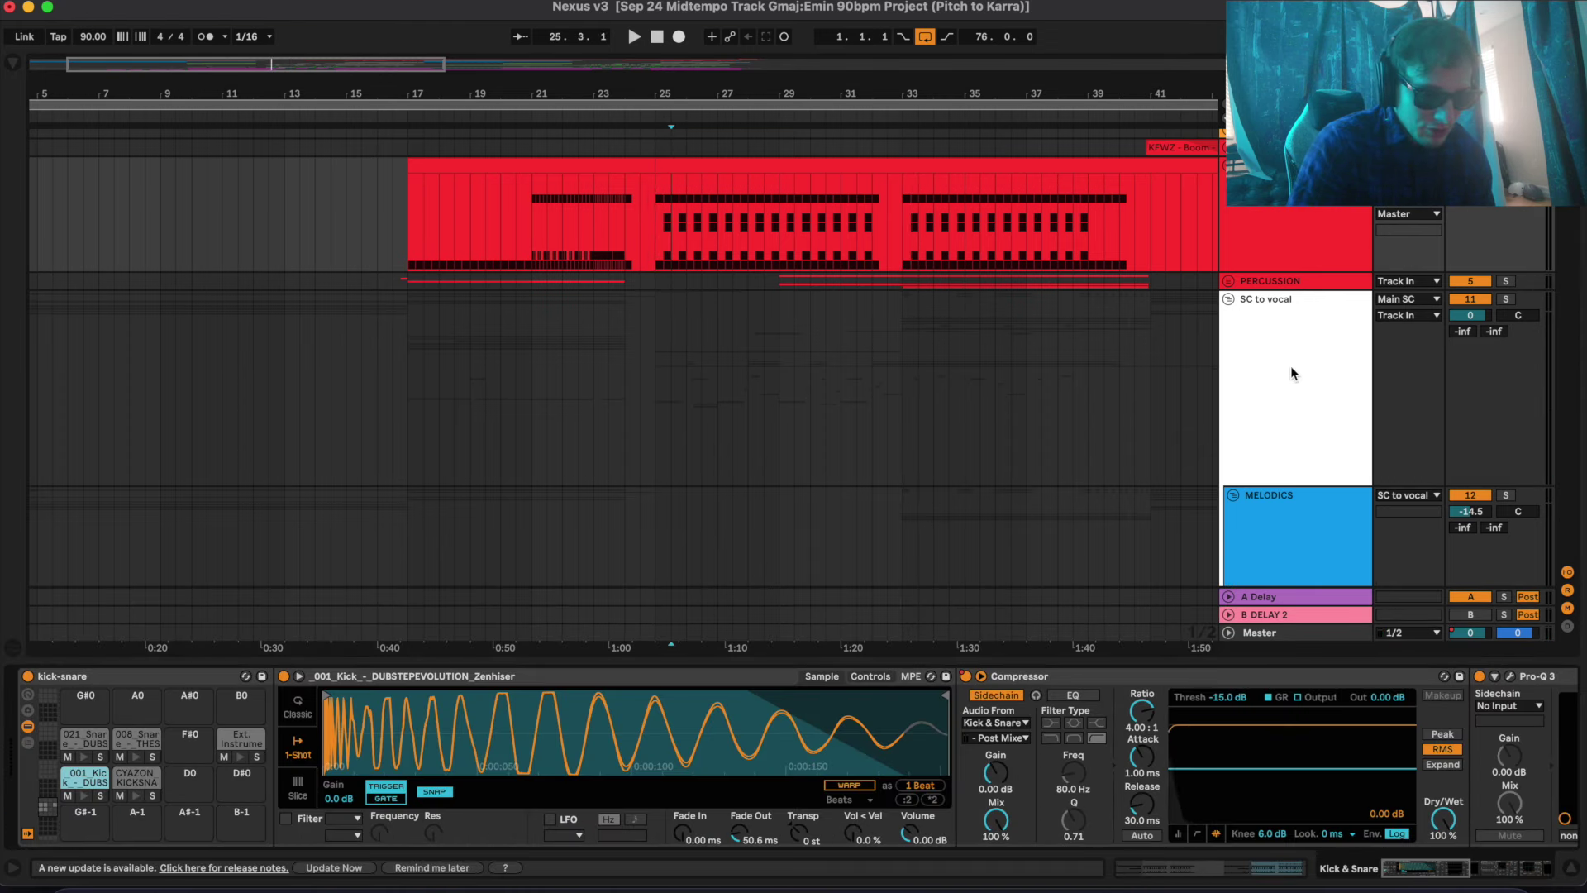
left_click(1235, 281)
left_click(1228, 281)
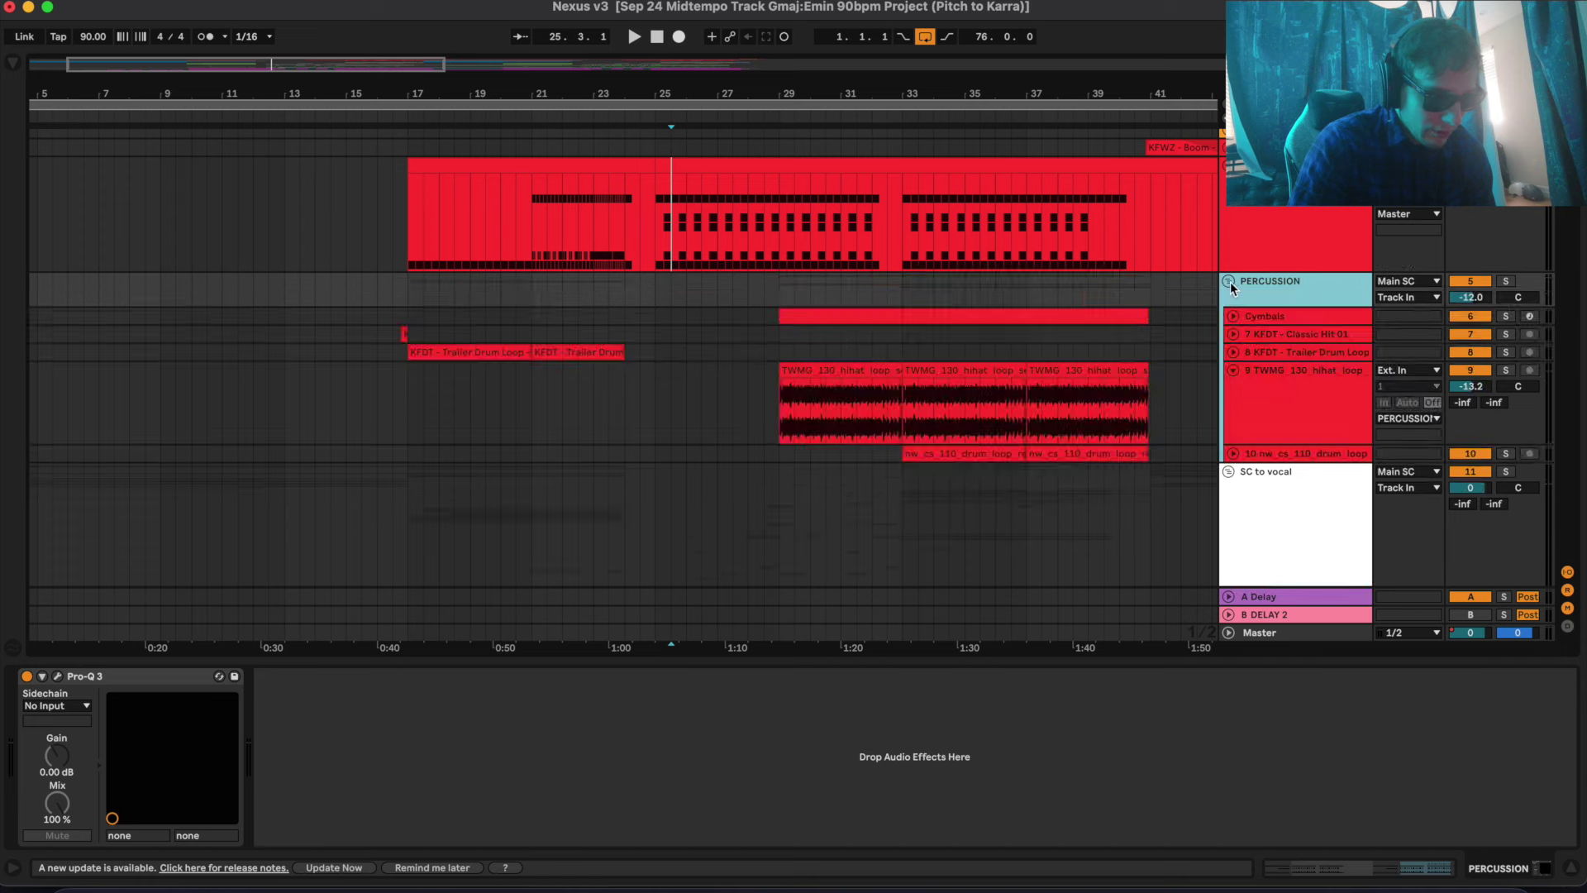
left_click(776, 319)
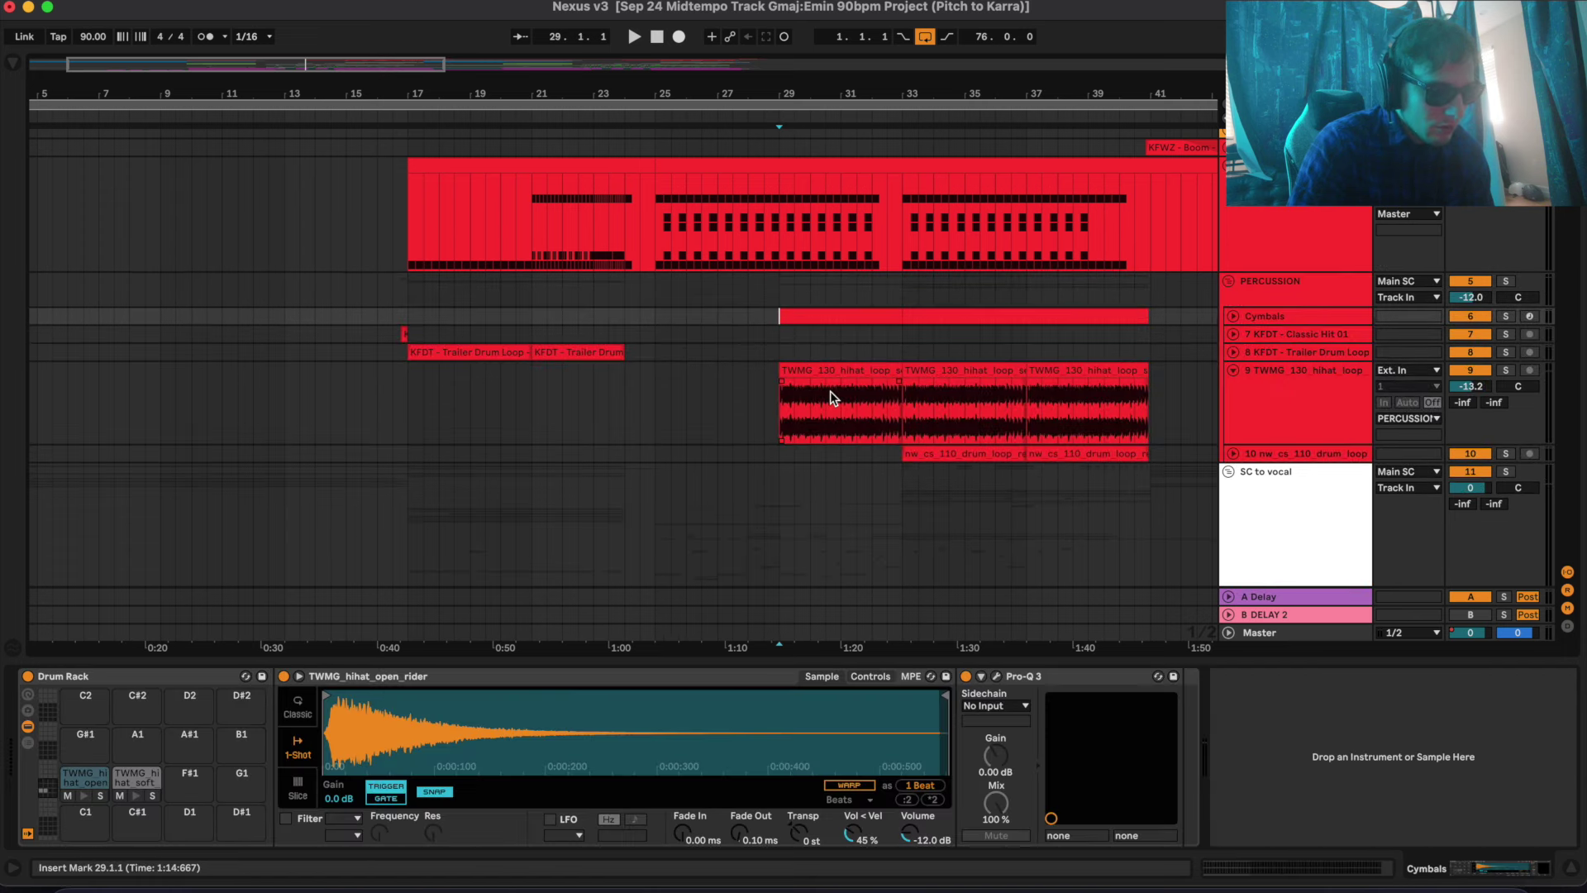
key("space")
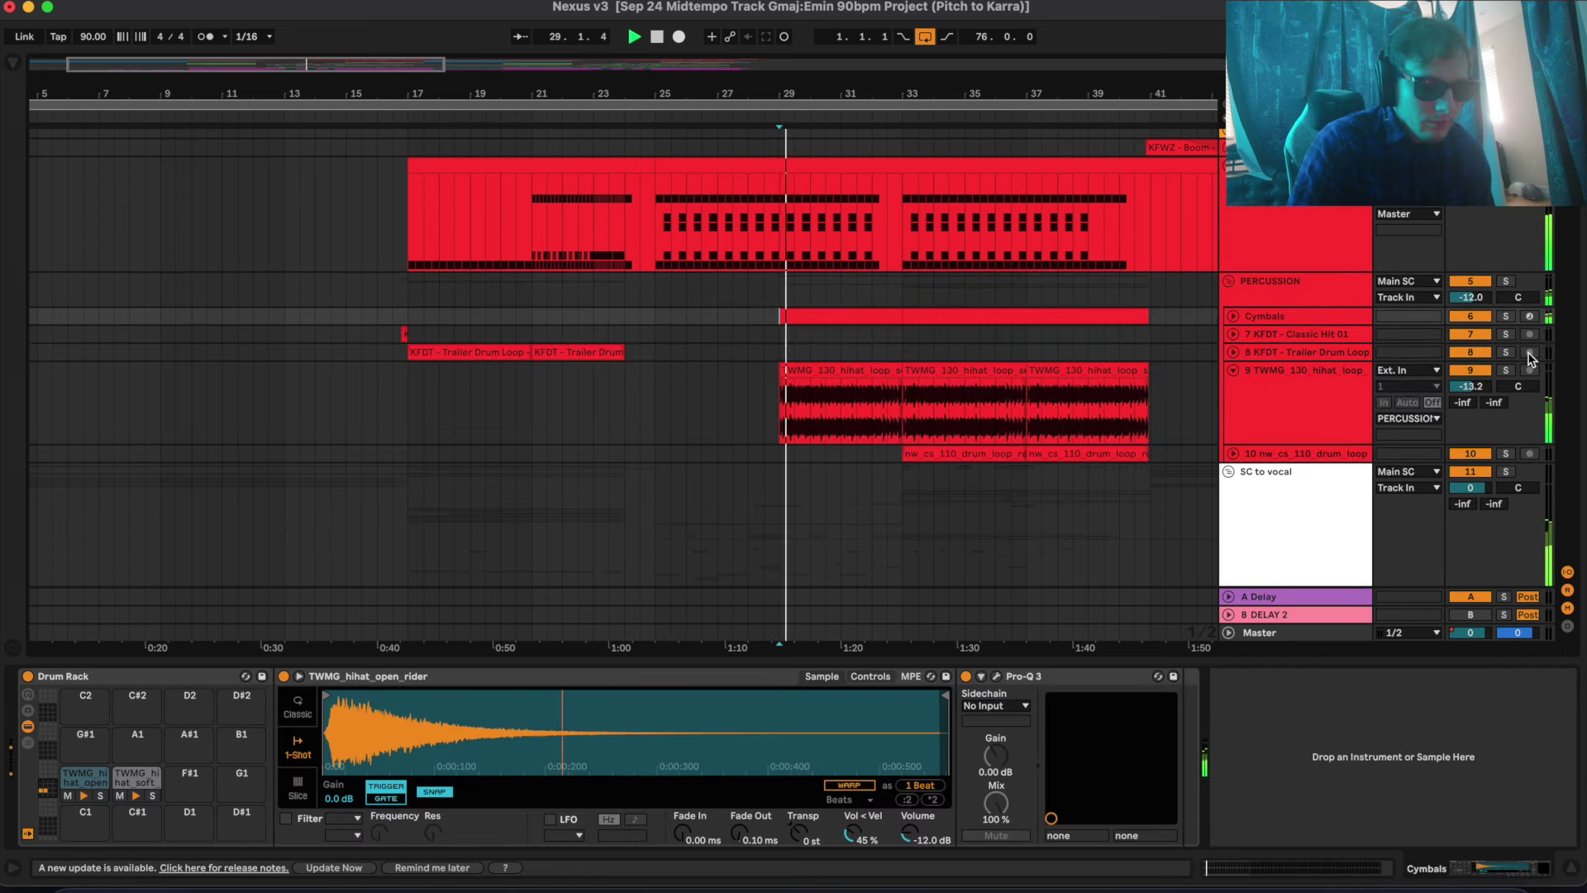
Solo the Cymbals track, play its first clip and inspect the clip's MIDI notes
left_click(1509, 282)
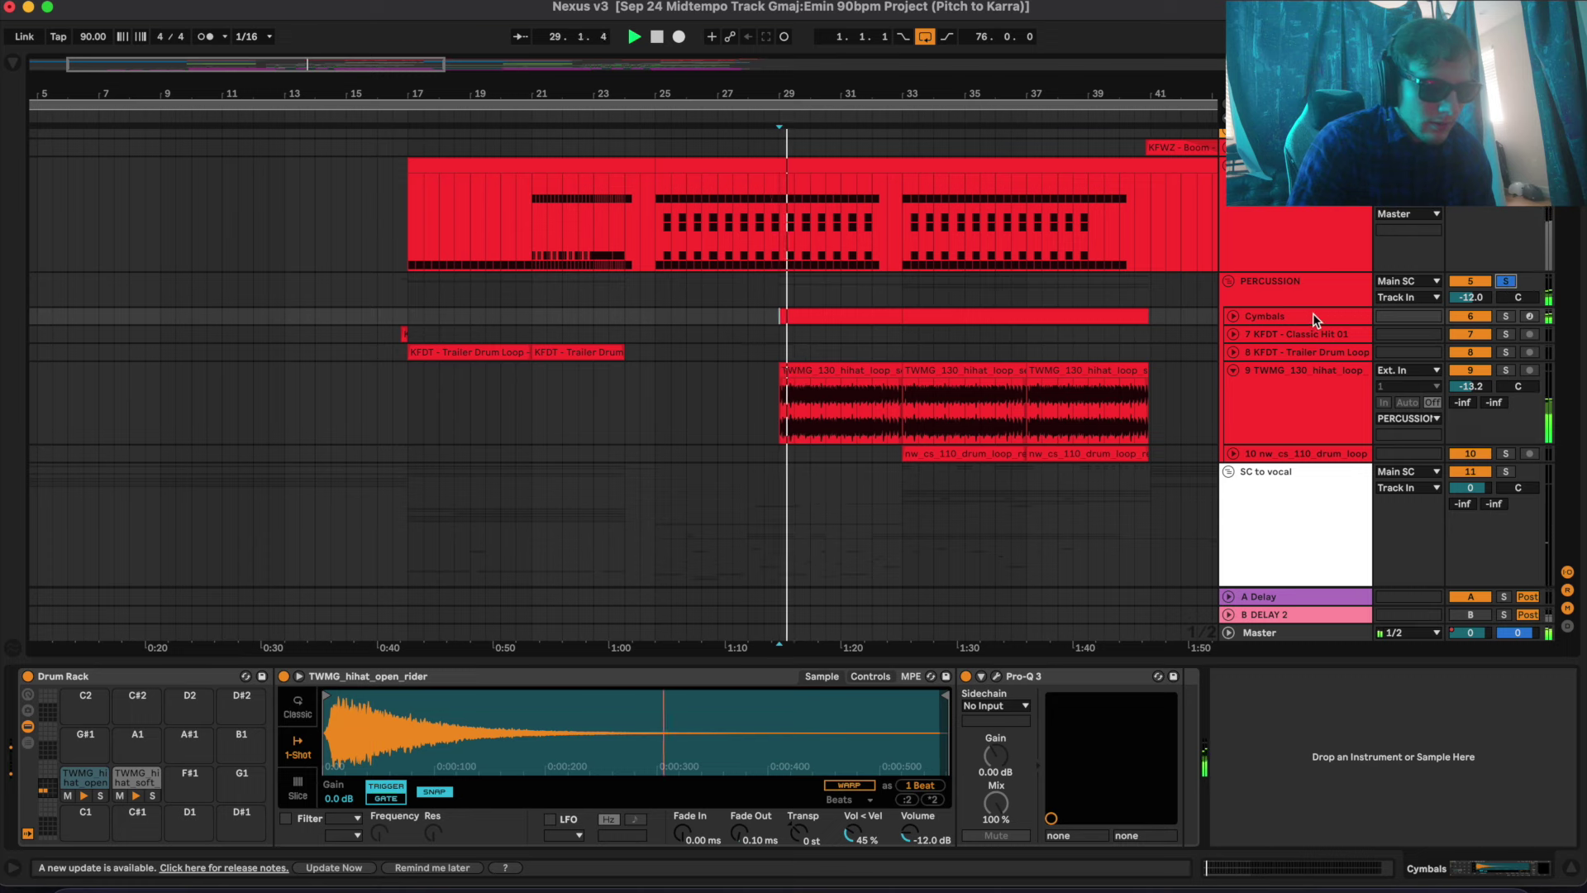
left_click(1233, 317)
left_click(879, 351)
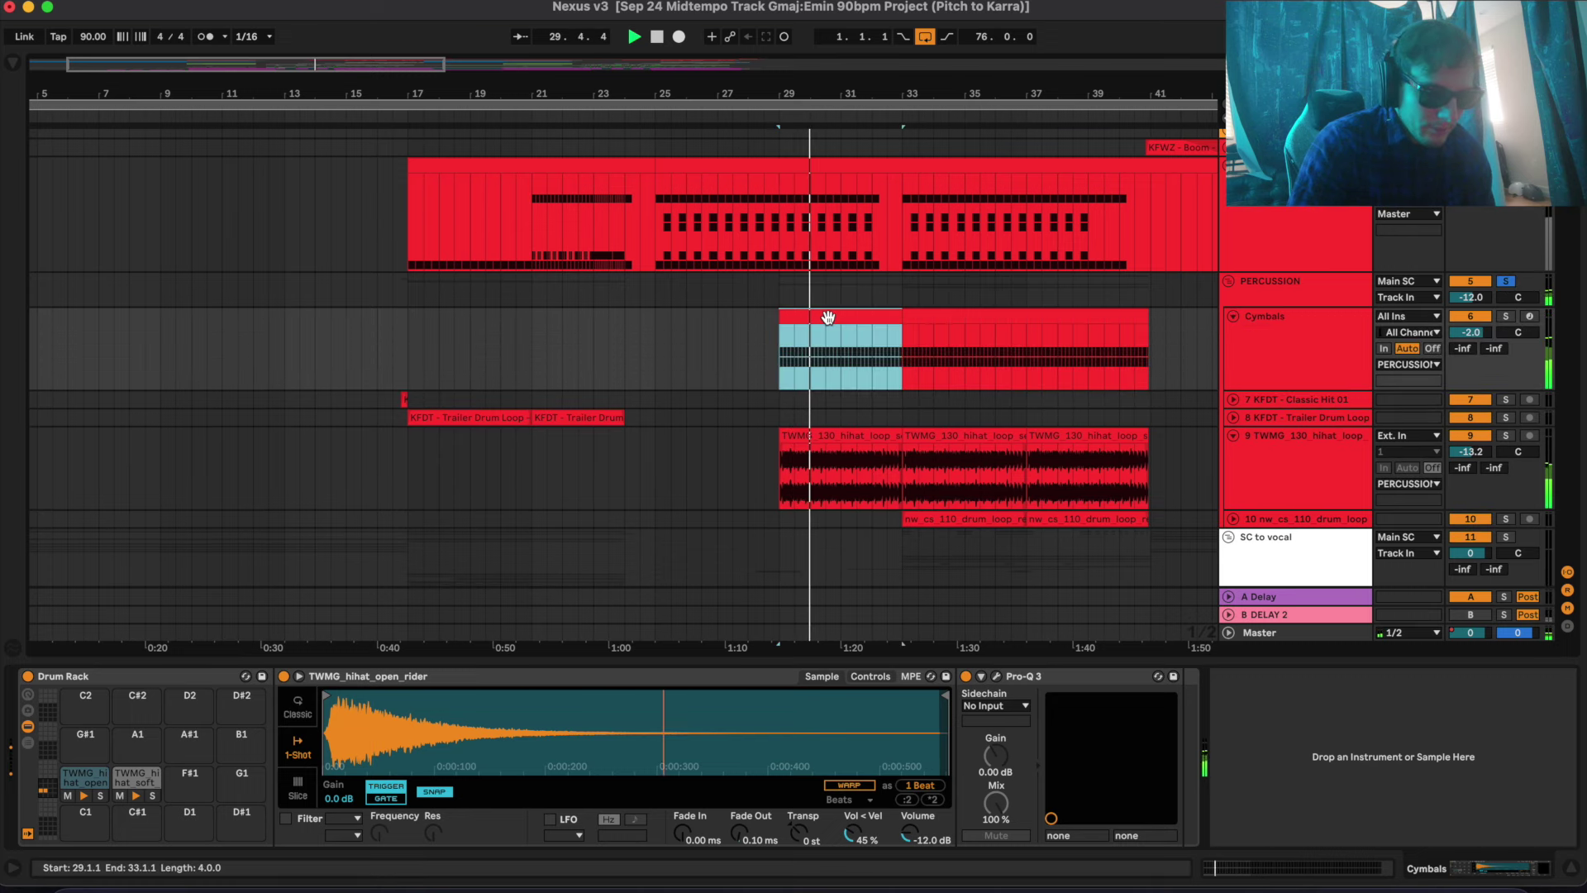
left_click(1506, 317)
key("space")
key("space")
scroll(523, 301, "down", 4)
key("space")
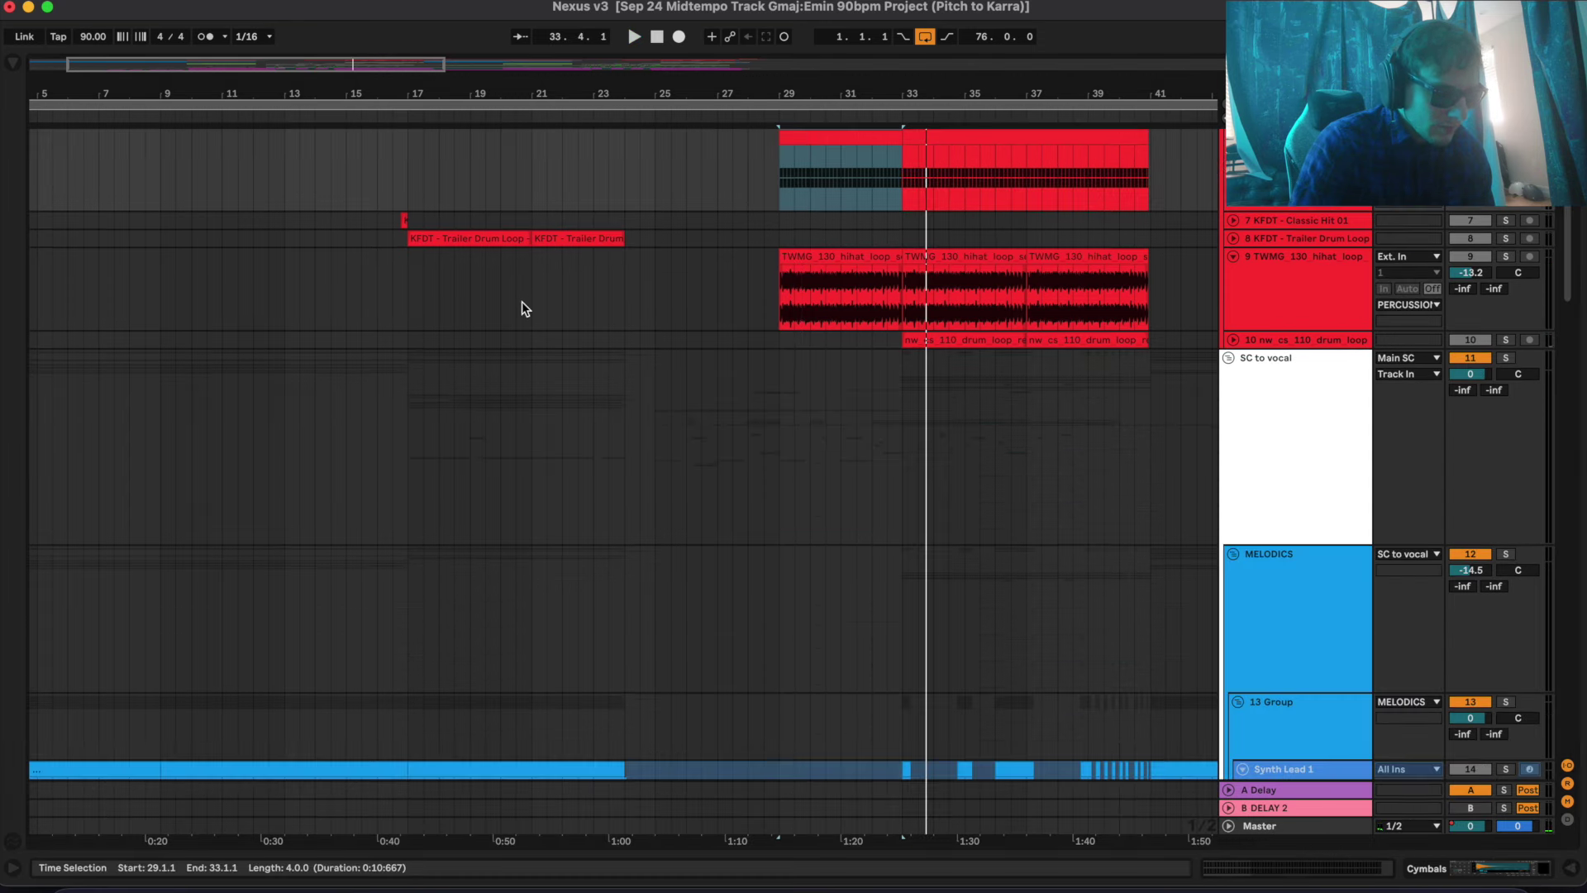
double_click(856, 136)
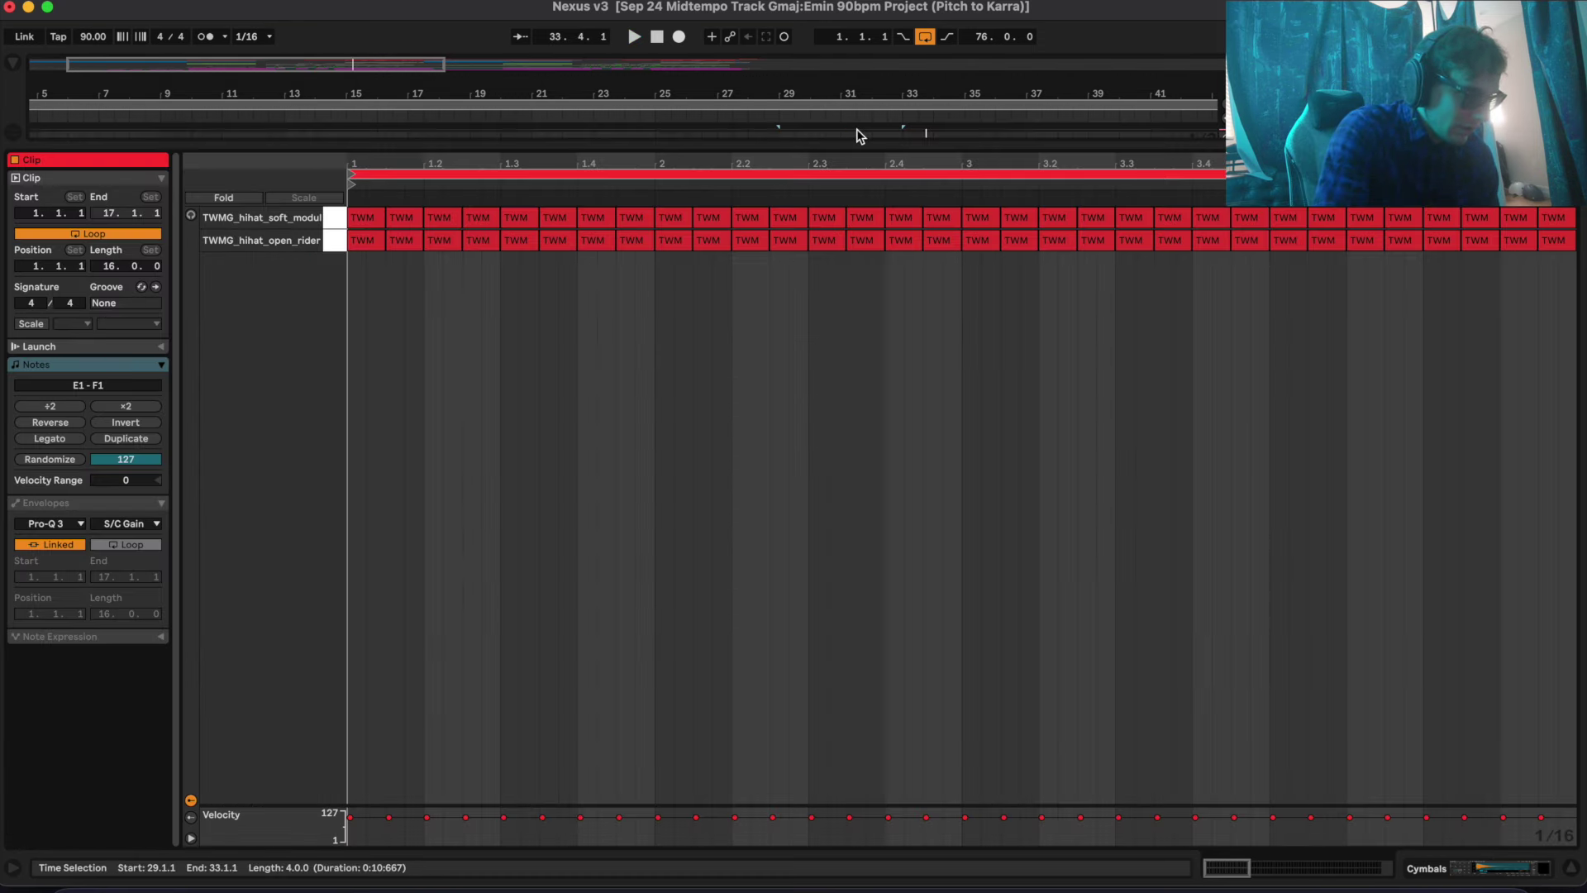
key("shift+Tab")
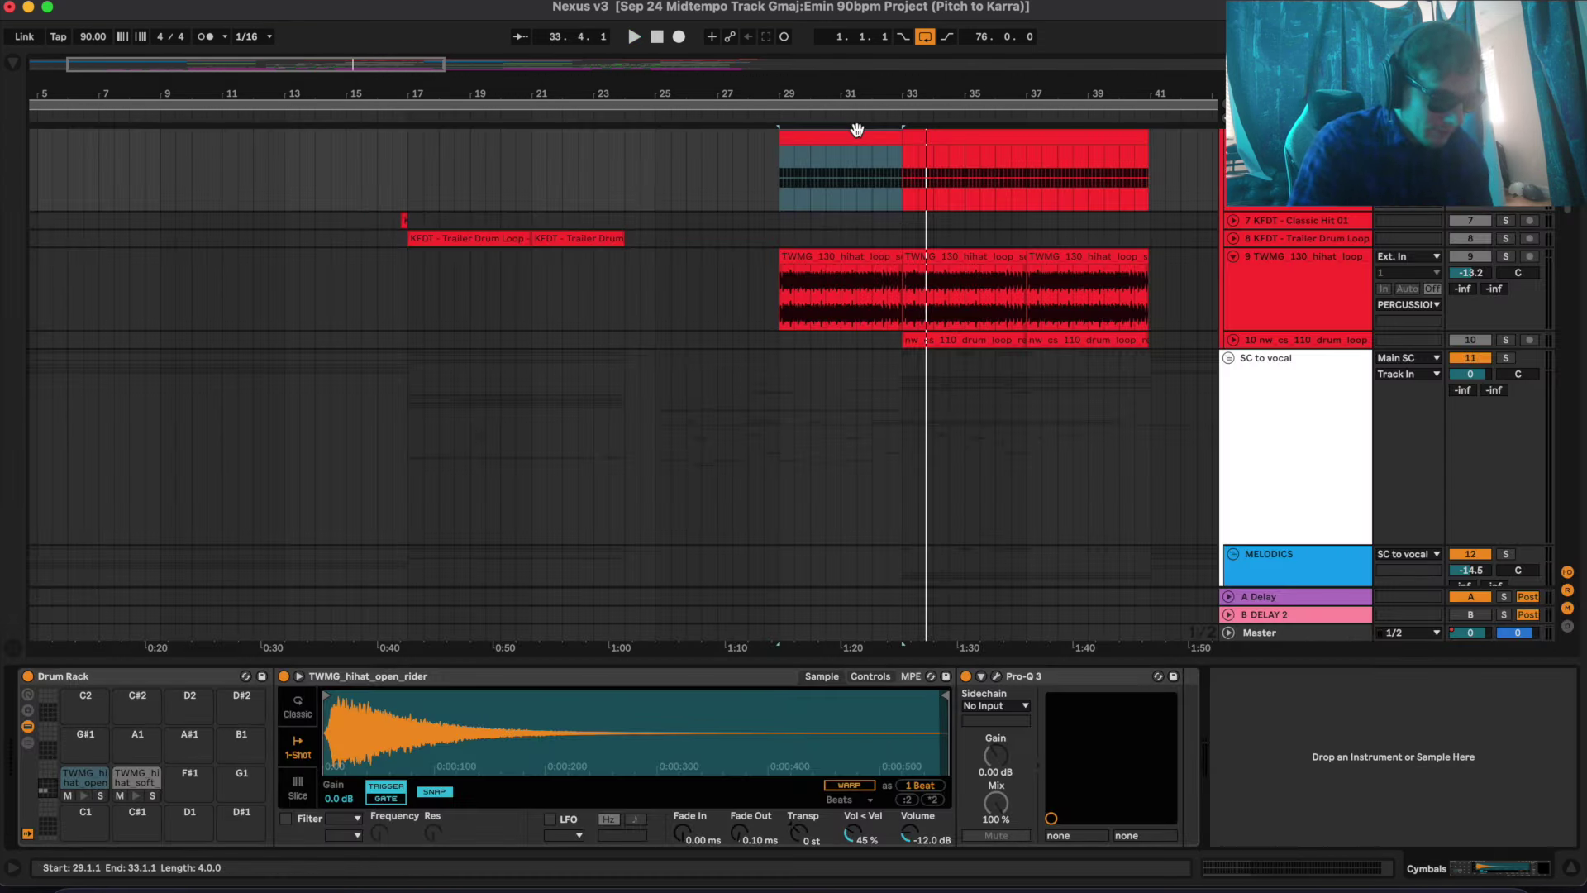
Solo track 9's hihat loop and play it from bar 29
left_click(816, 285)
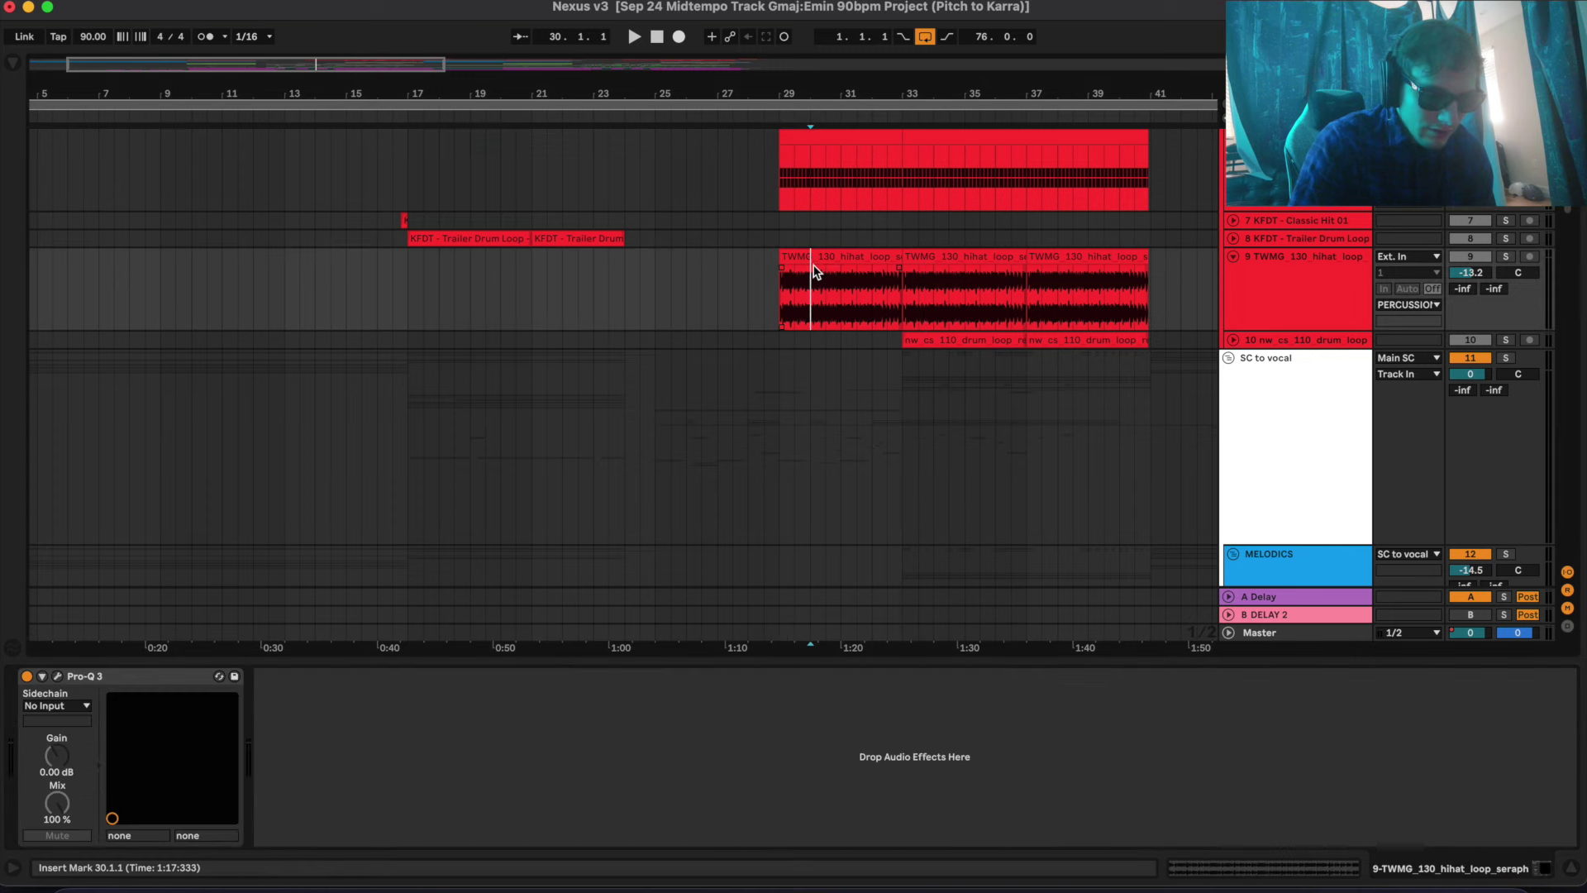
left_click(1505, 257)
key("space")
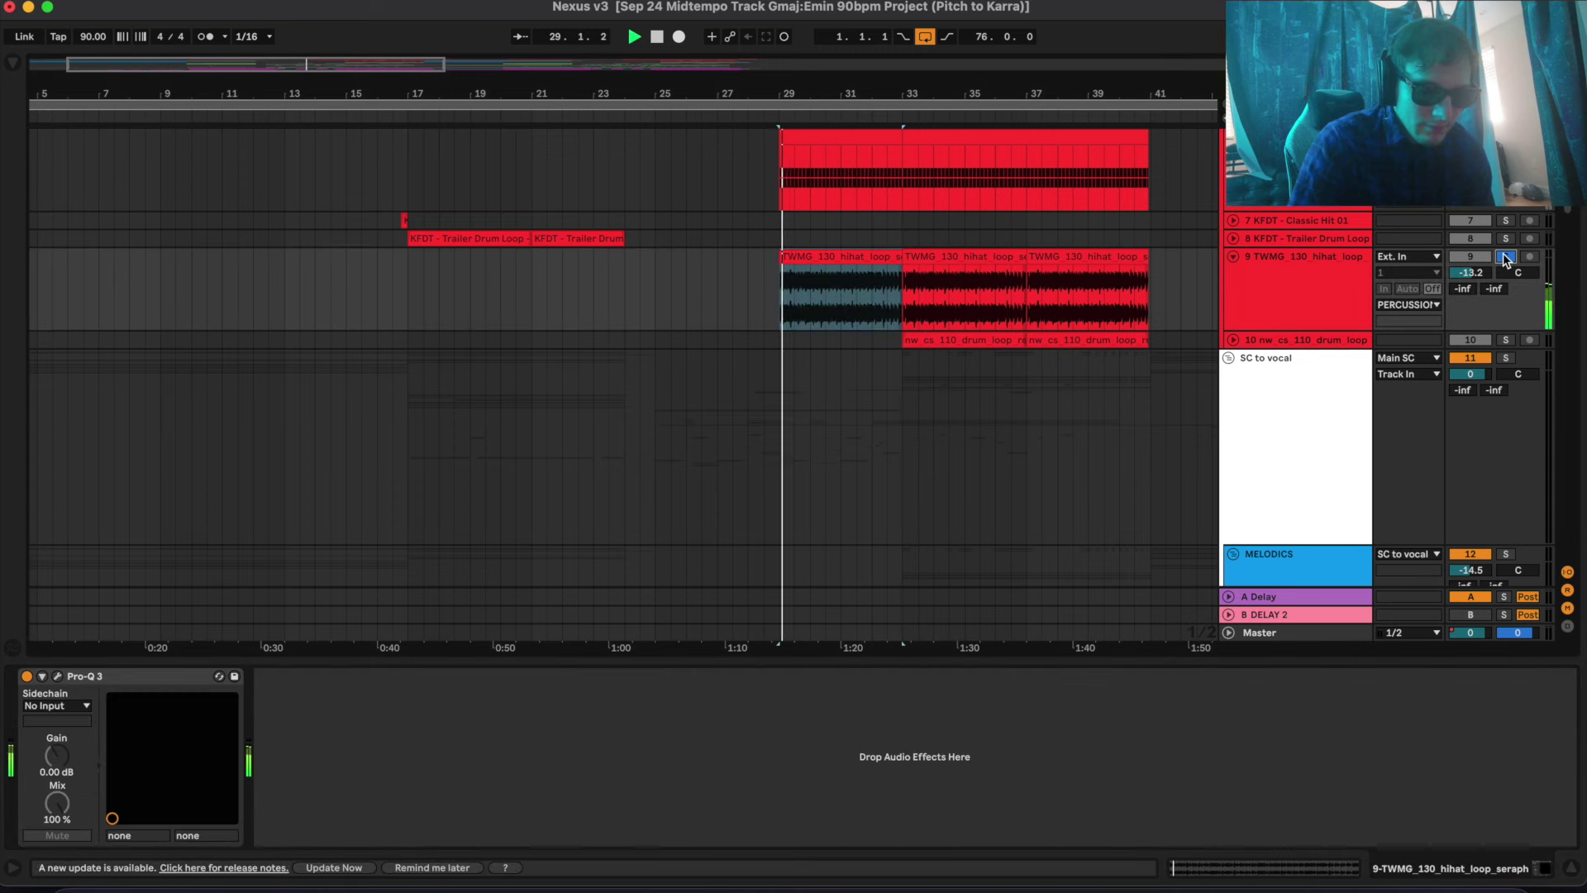
scroll(1502, 252, "up", 4)
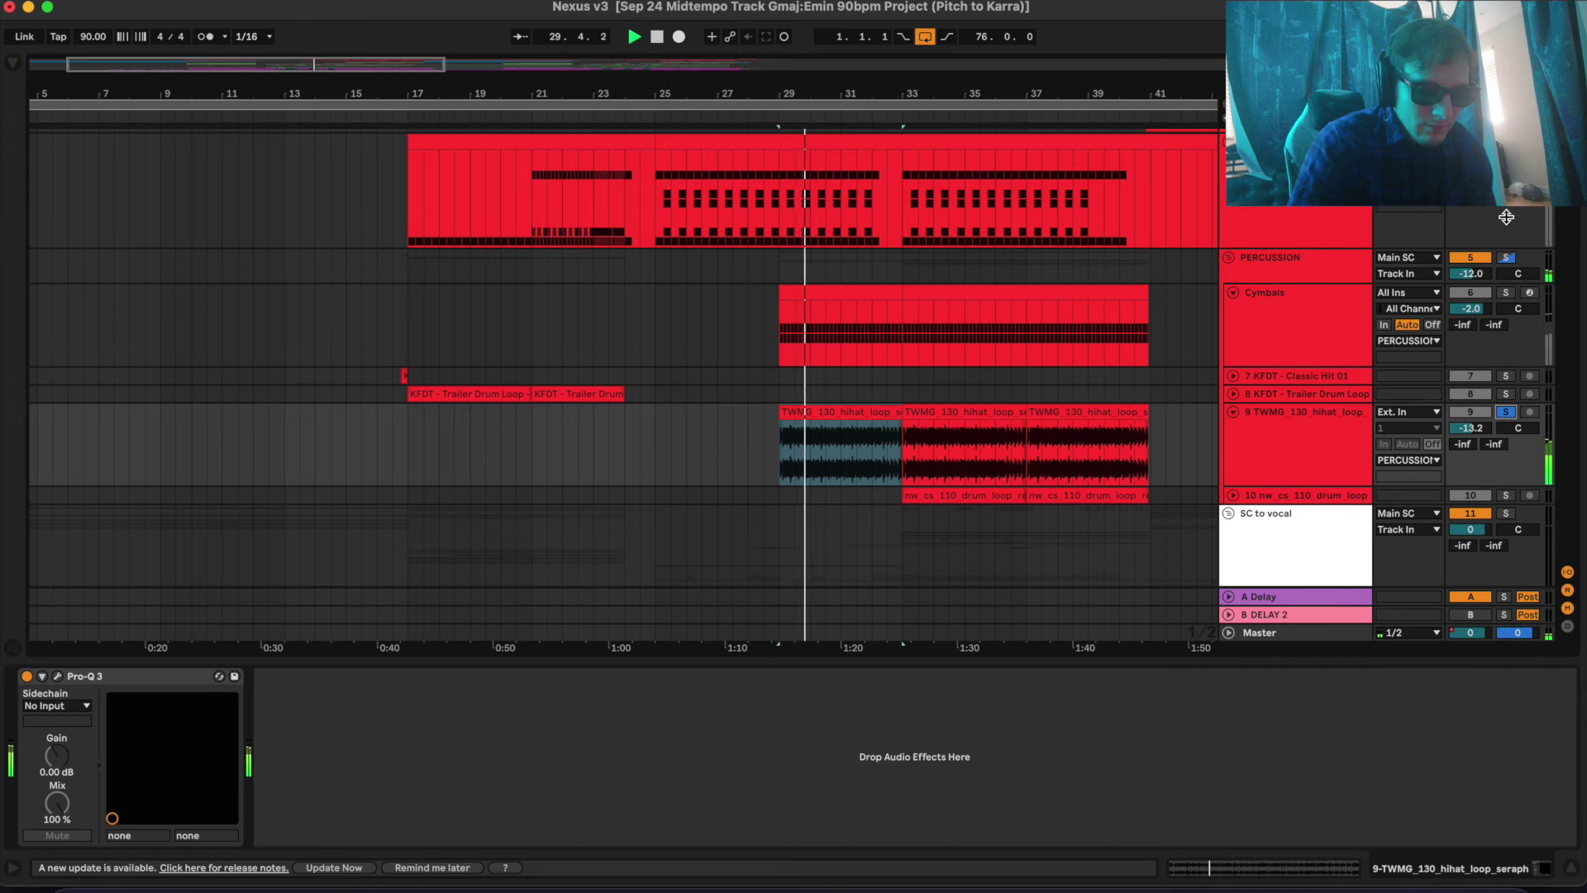
left_click(779, 414)
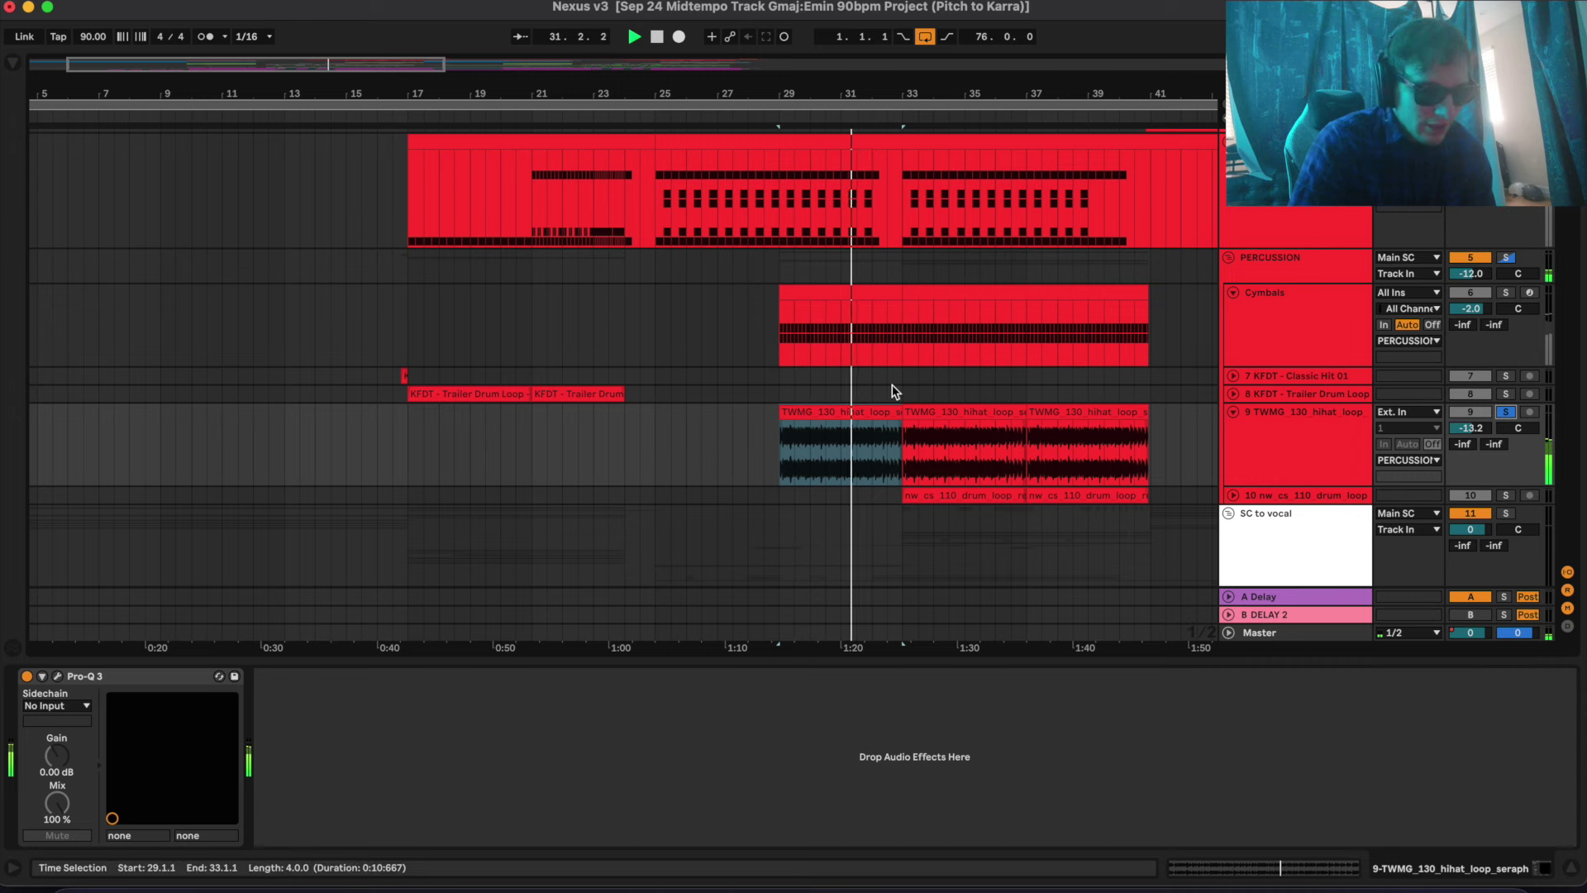
Solo track 10 nw_cs_110_drum_loop instead and select it
left_click(894, 496)
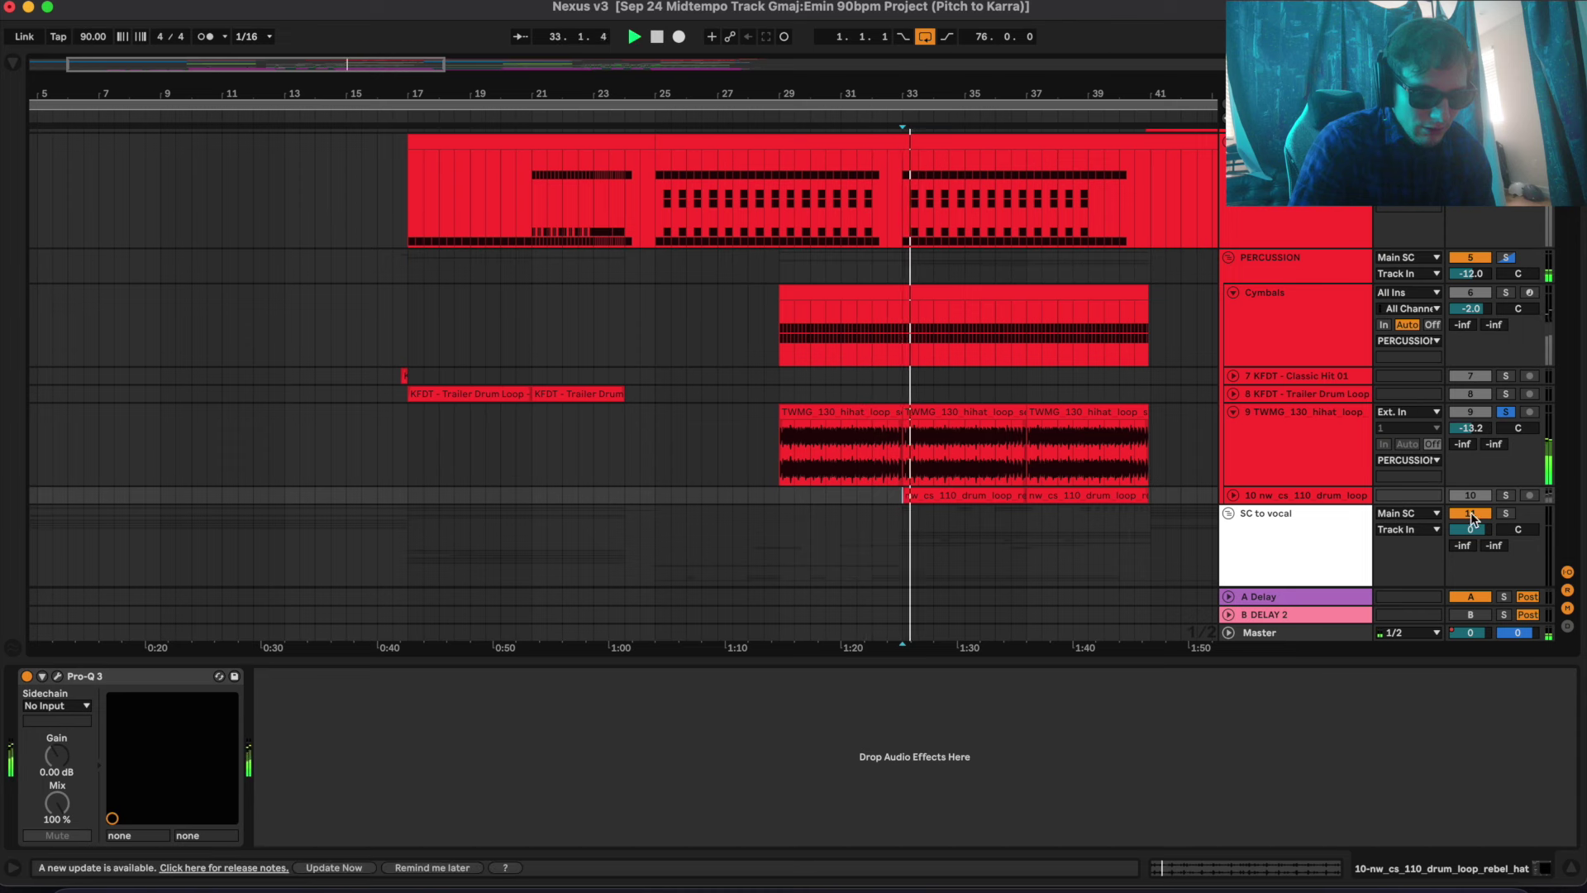
left_click(1506, 498)
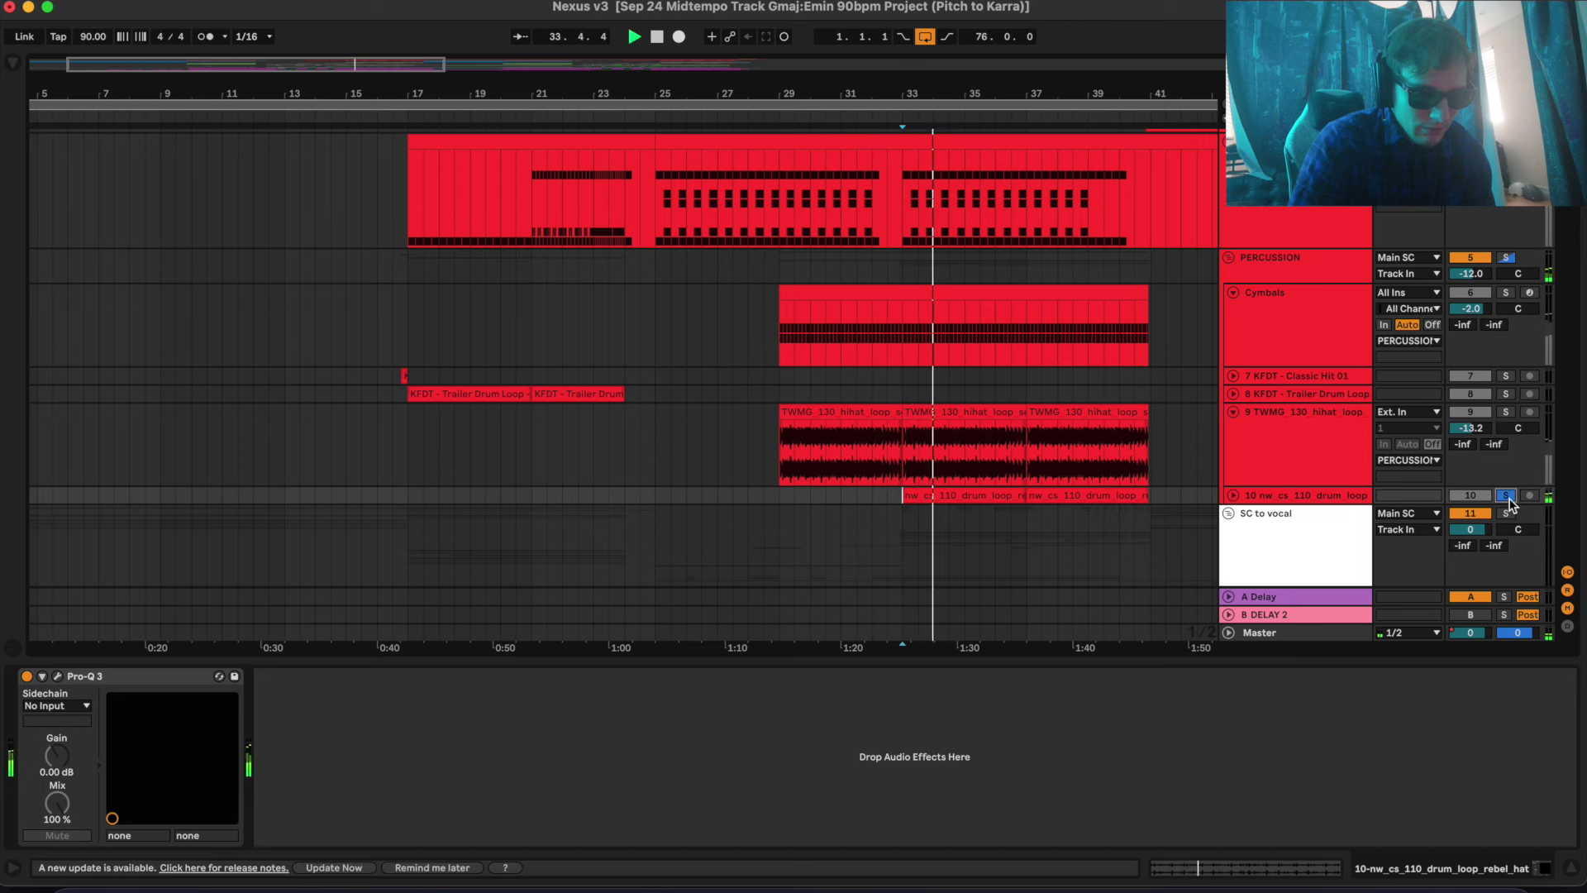
left_click(1307, 497)
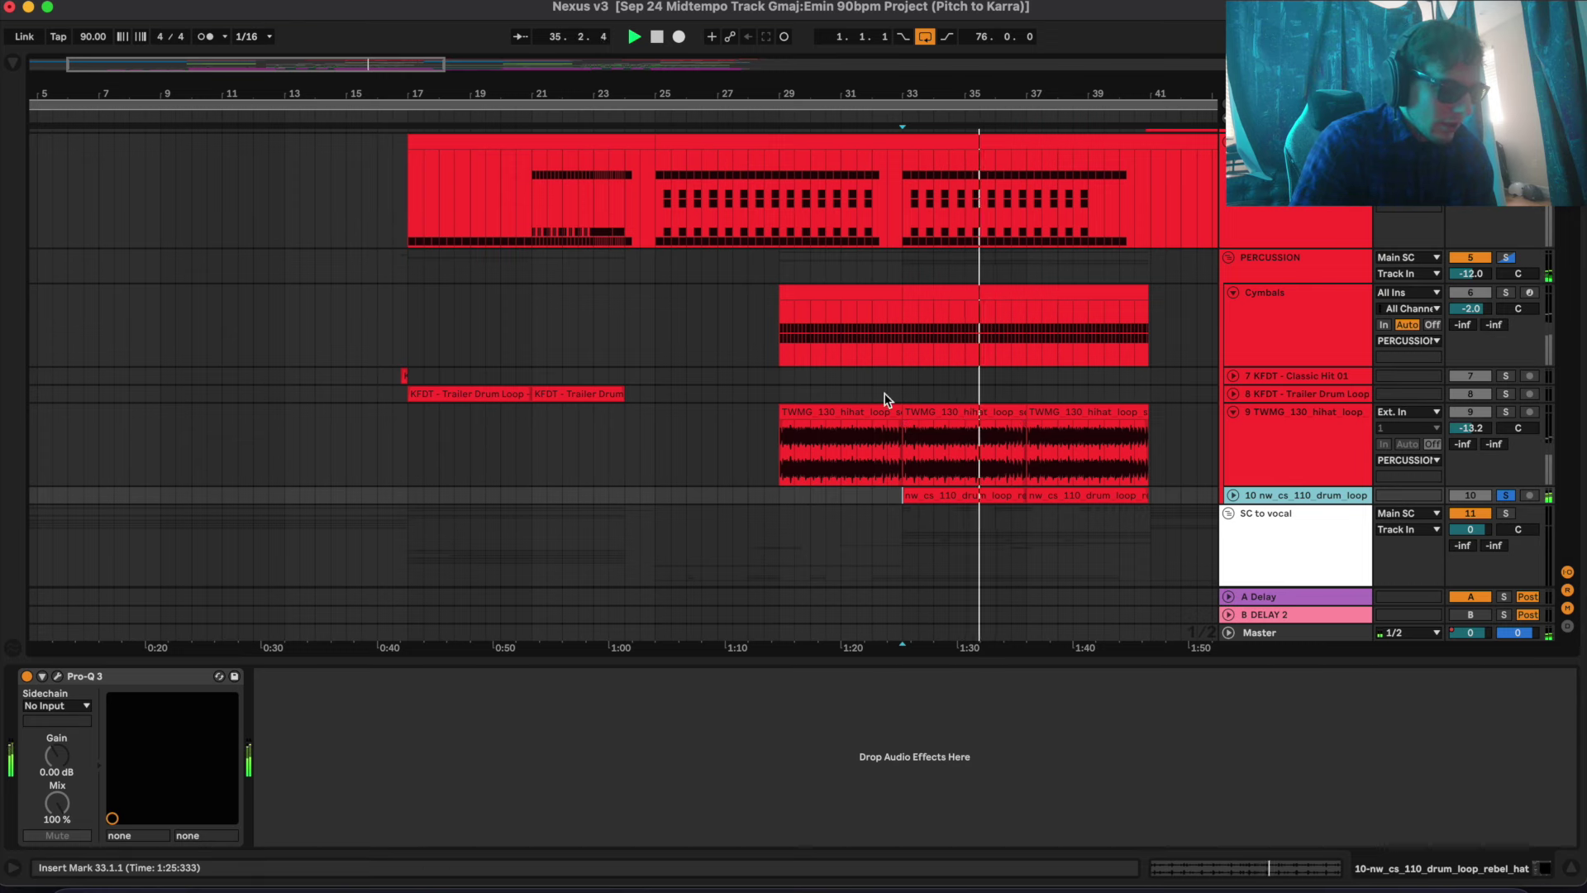
Select the first KFDT Trailer Drum Loop clip, re-solo PERCUSSION and stop at bar 21
left_click(450, 393)
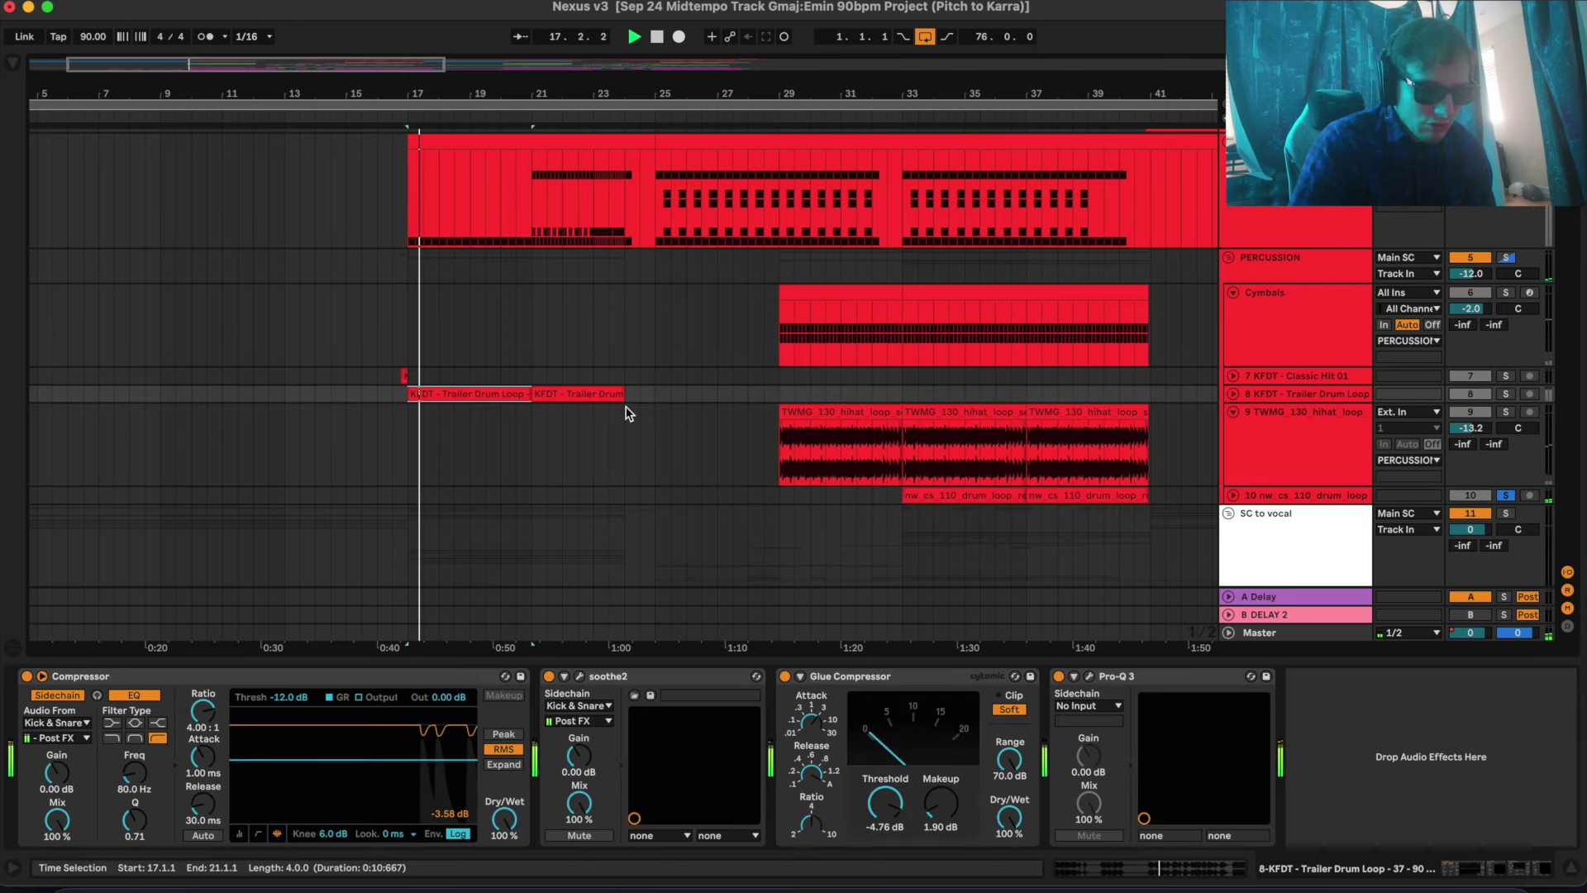
left_click(1506, 293)
left_click(1506, 258)
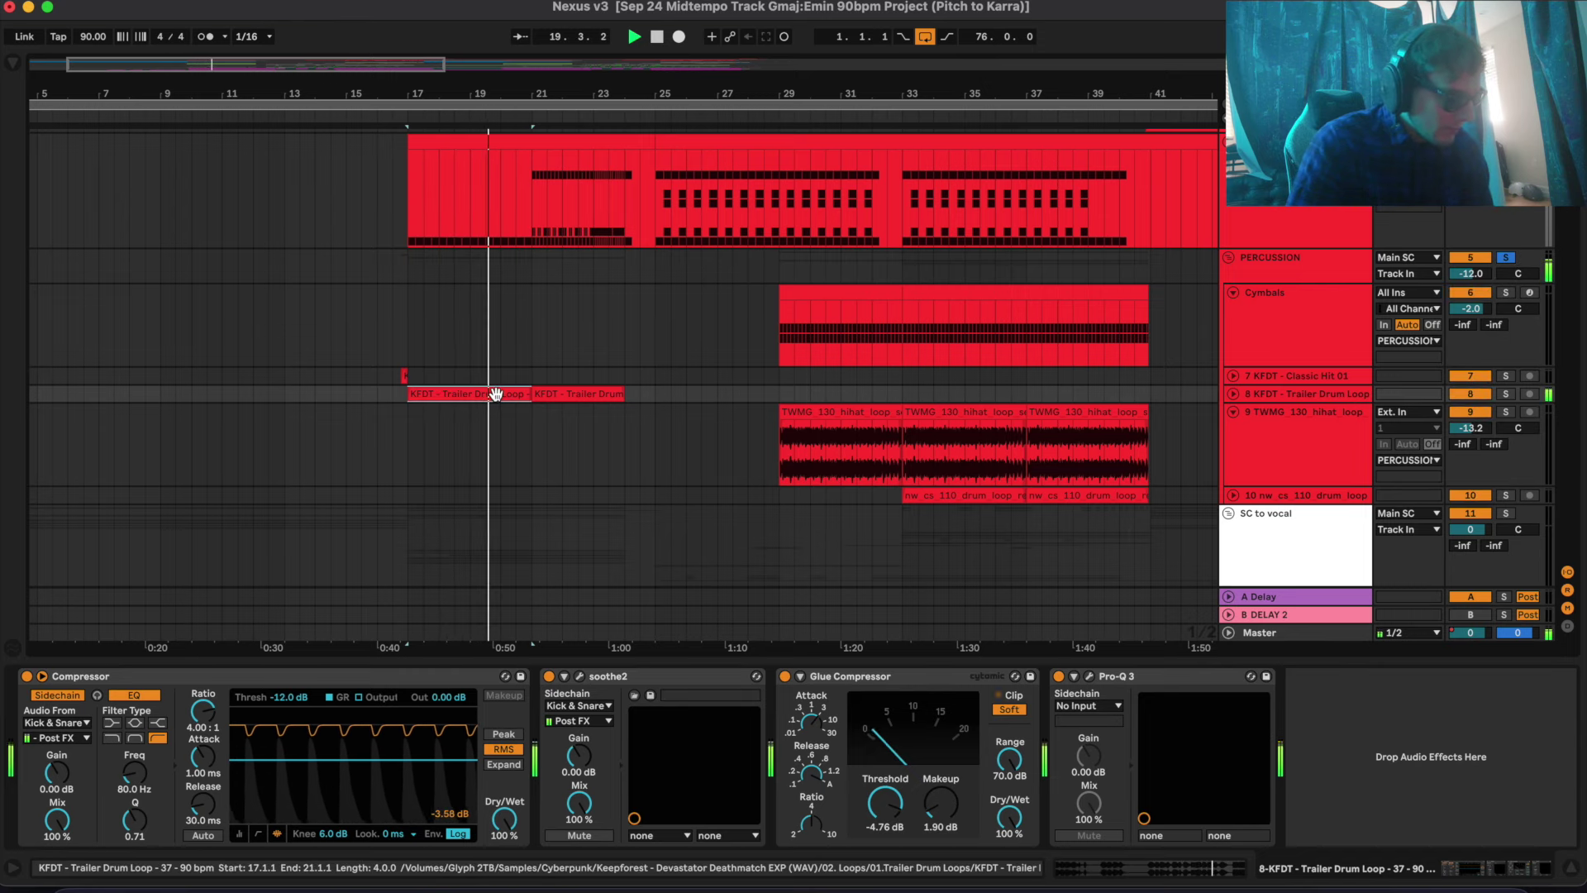
scroll(470, 410, "left", 2)
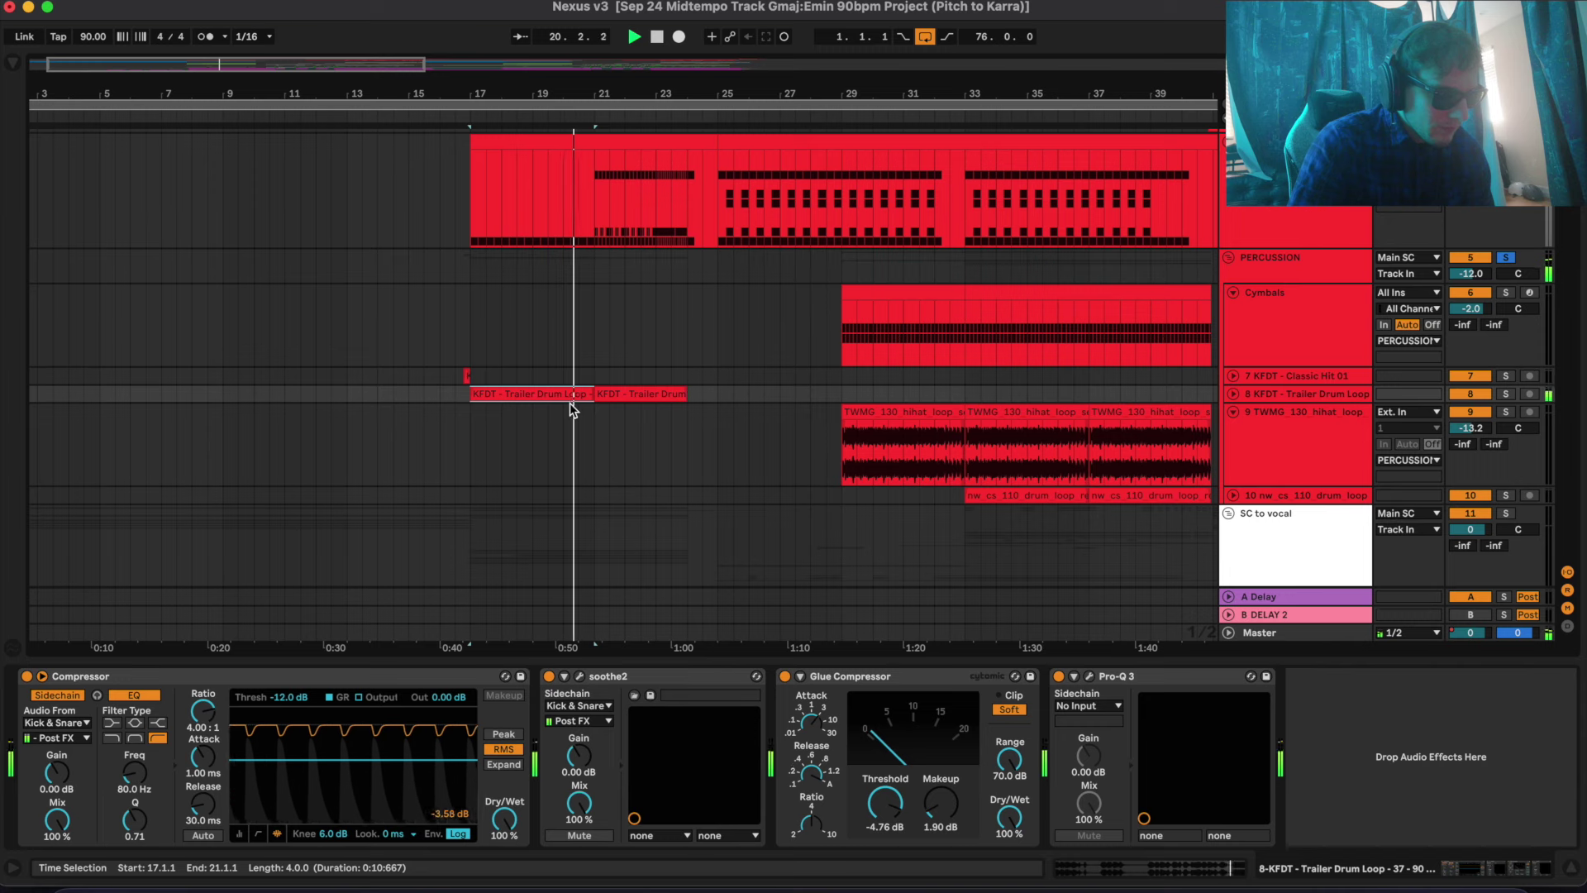
key("space")
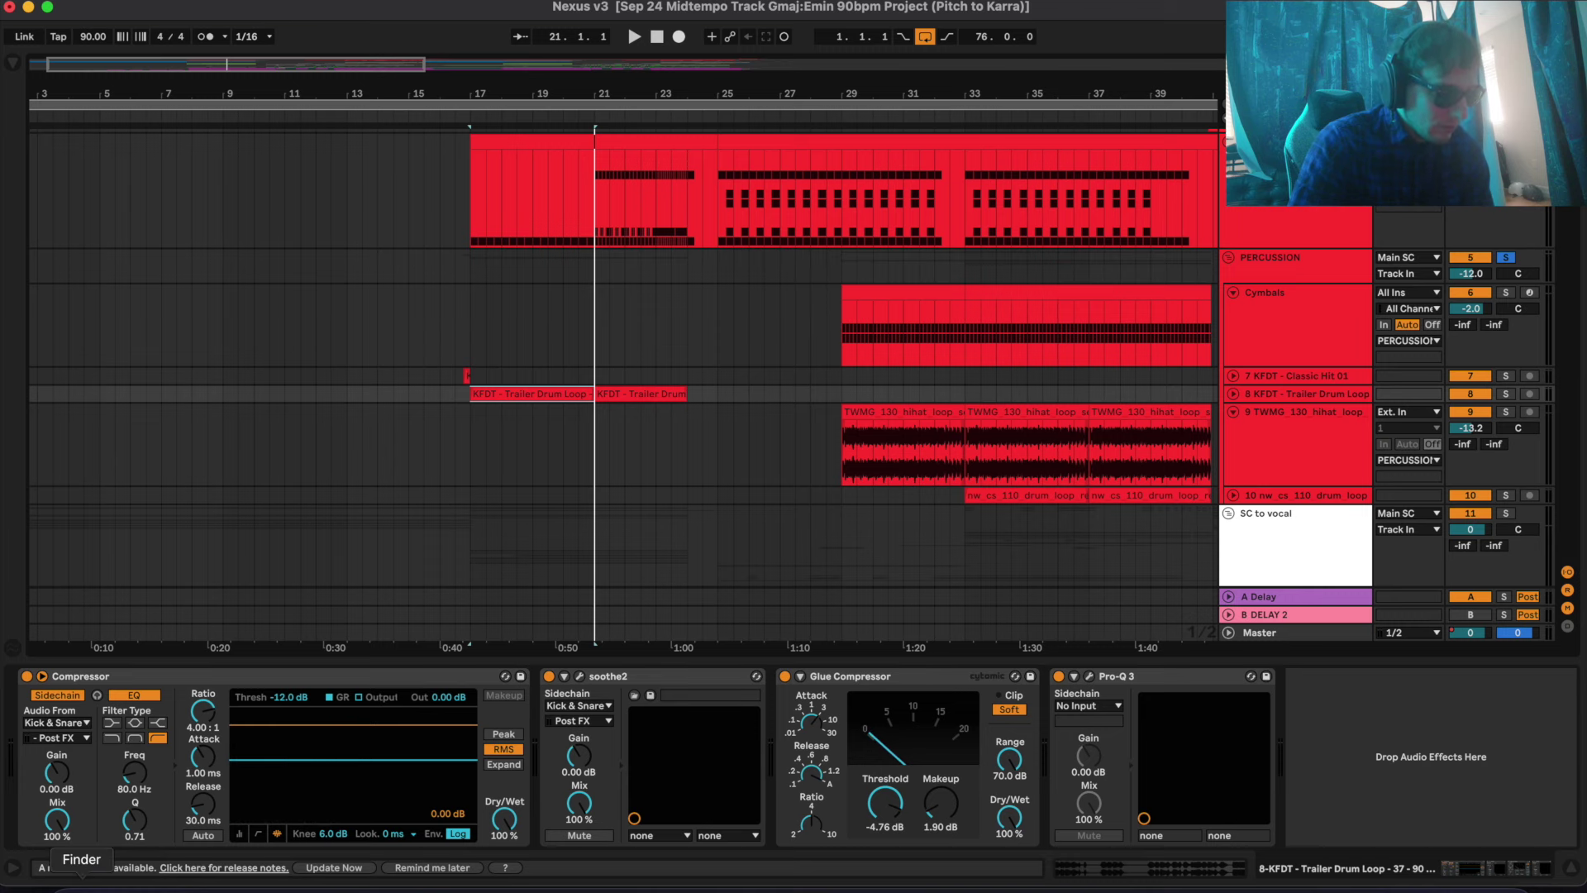
Review the soothe2 plugin window on the Trailer Drum Loop track, then close it
left_click(580, 677)
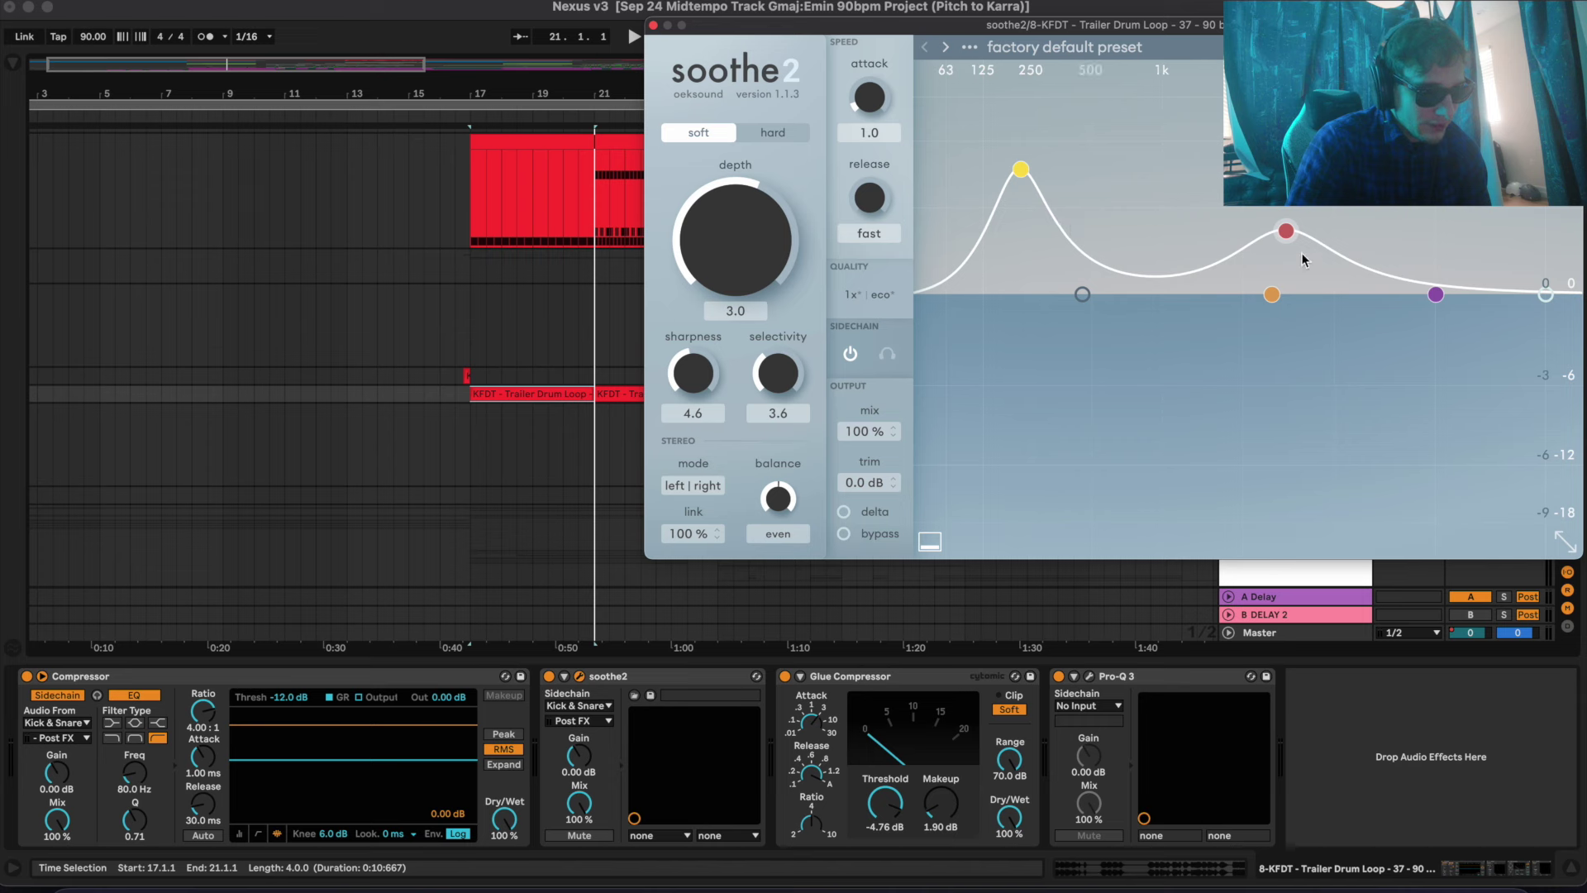
left_click(653, 26)
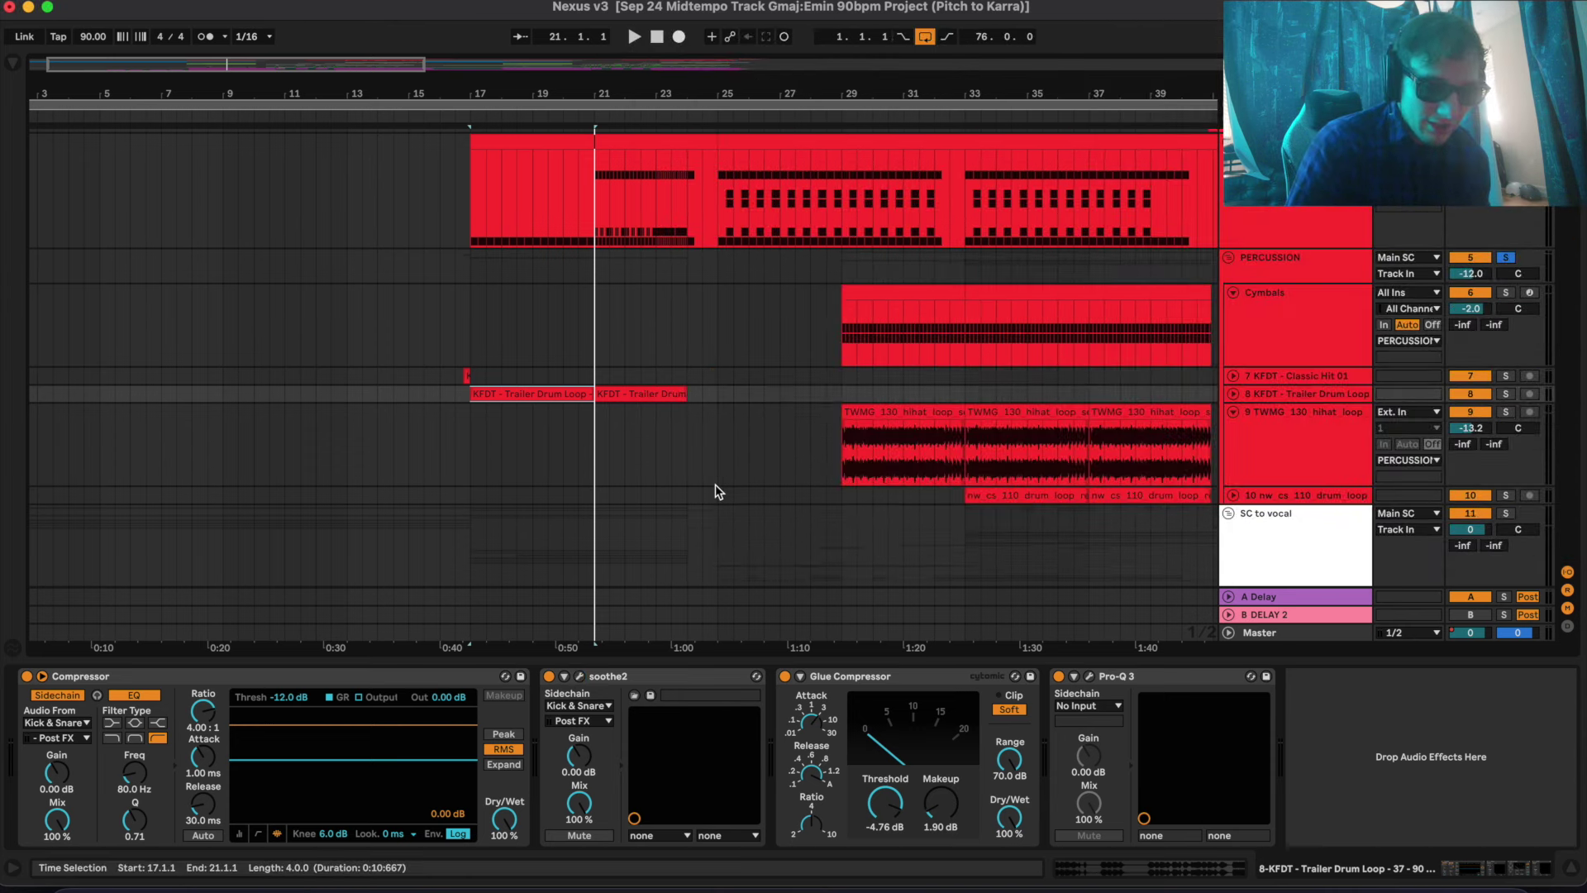
scroll(718, 490, "right", 3)
scroll(717, 491, "down", 2)
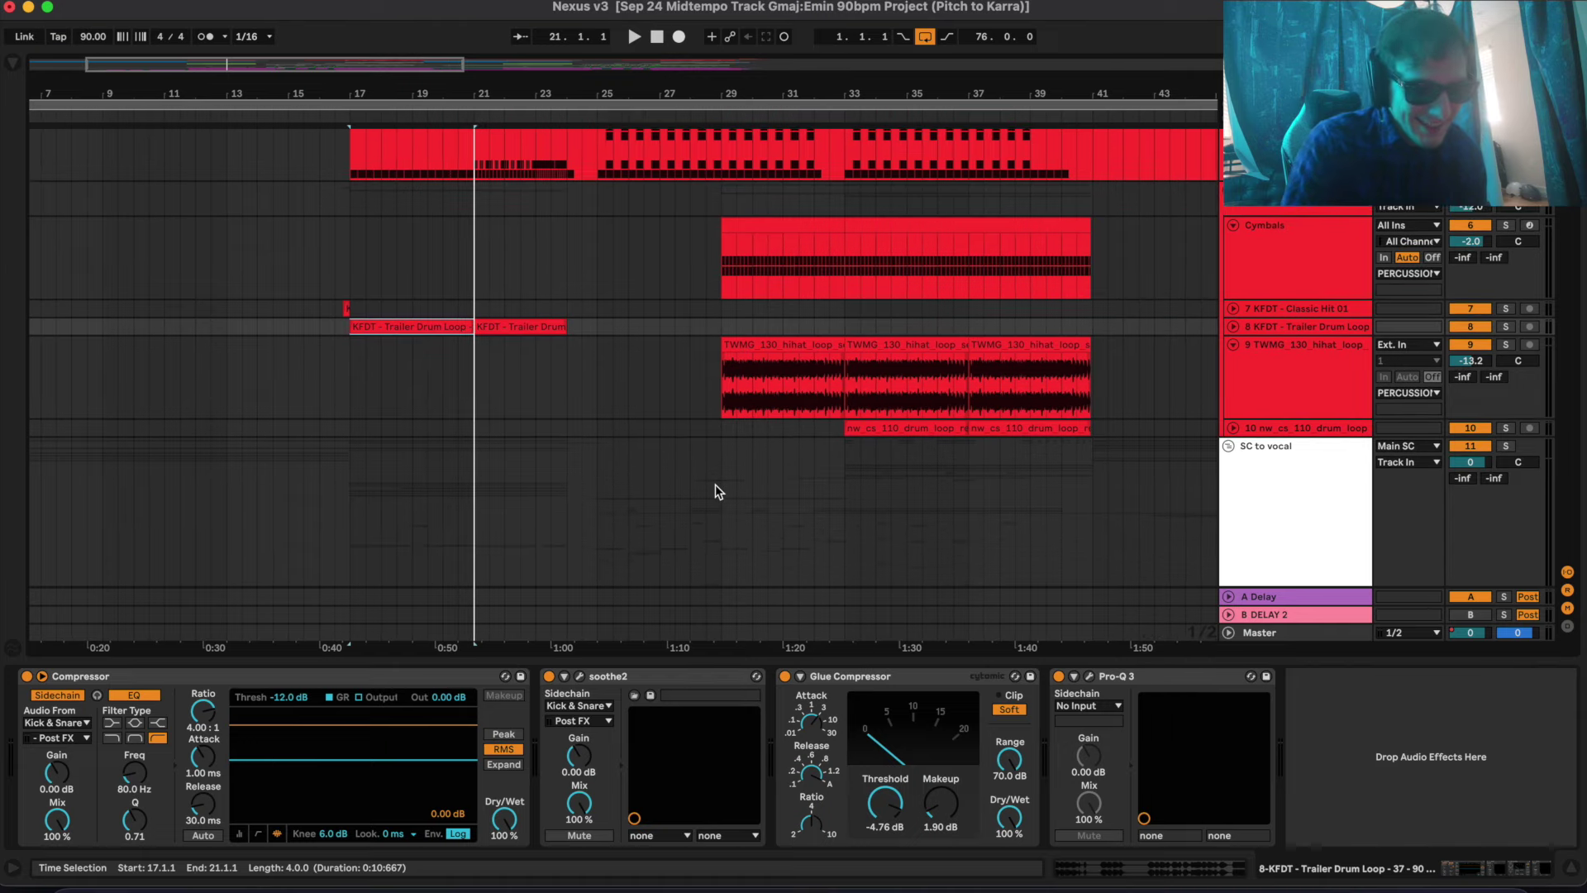
Start playback from 28.3.1 in the FX tracks
scroll(761, 508, "down", 10)
scroll(763, 512, "left", 1)
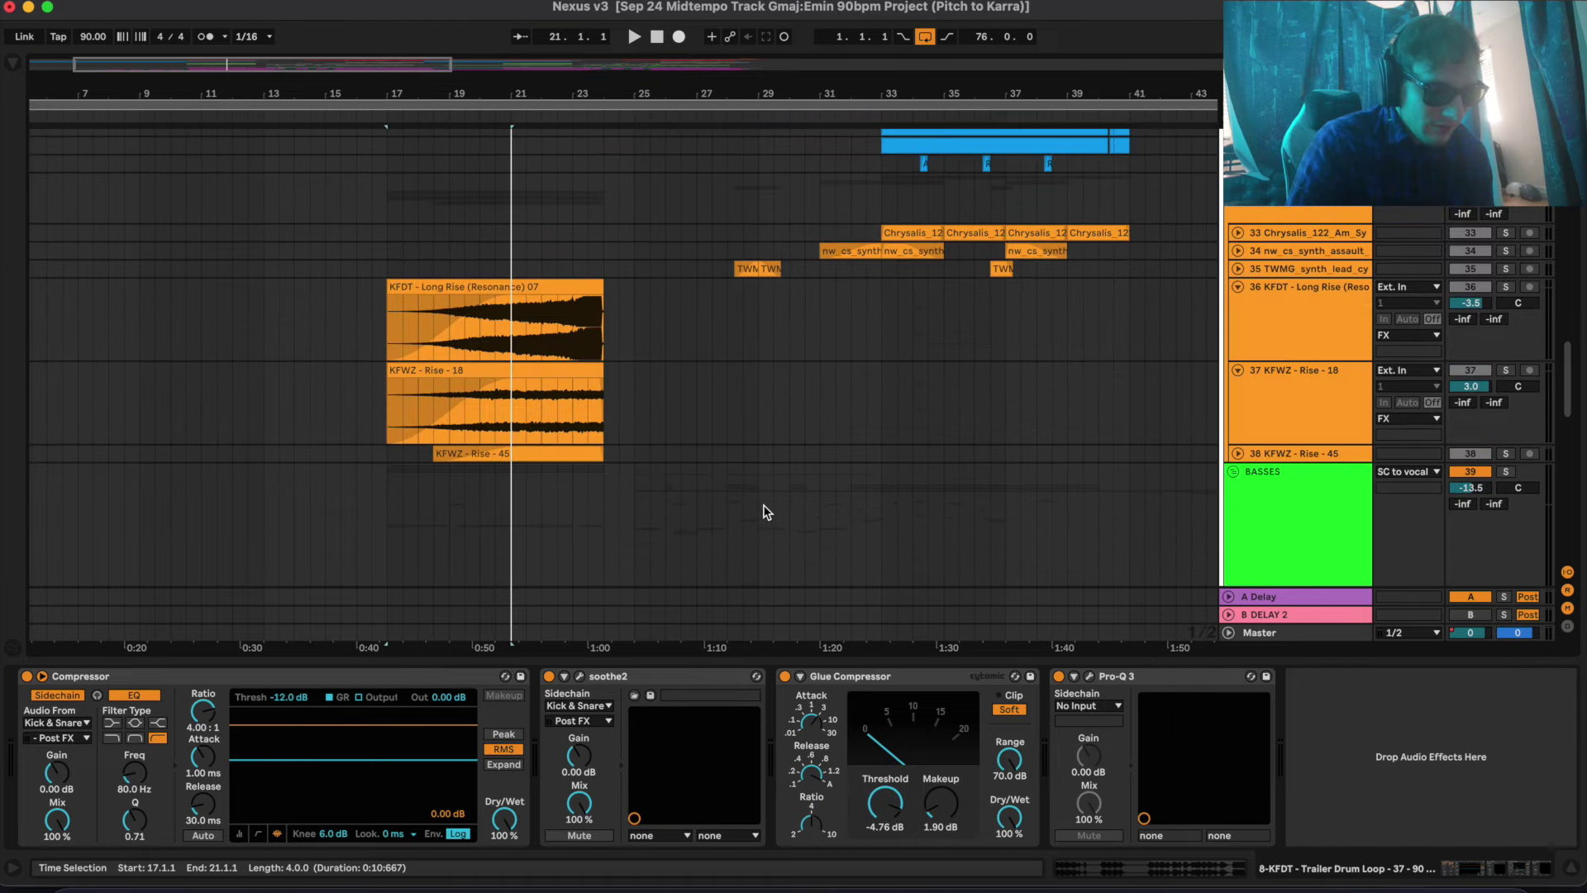
left_click(635, 256)
scroll(635, 256, "up", 1)
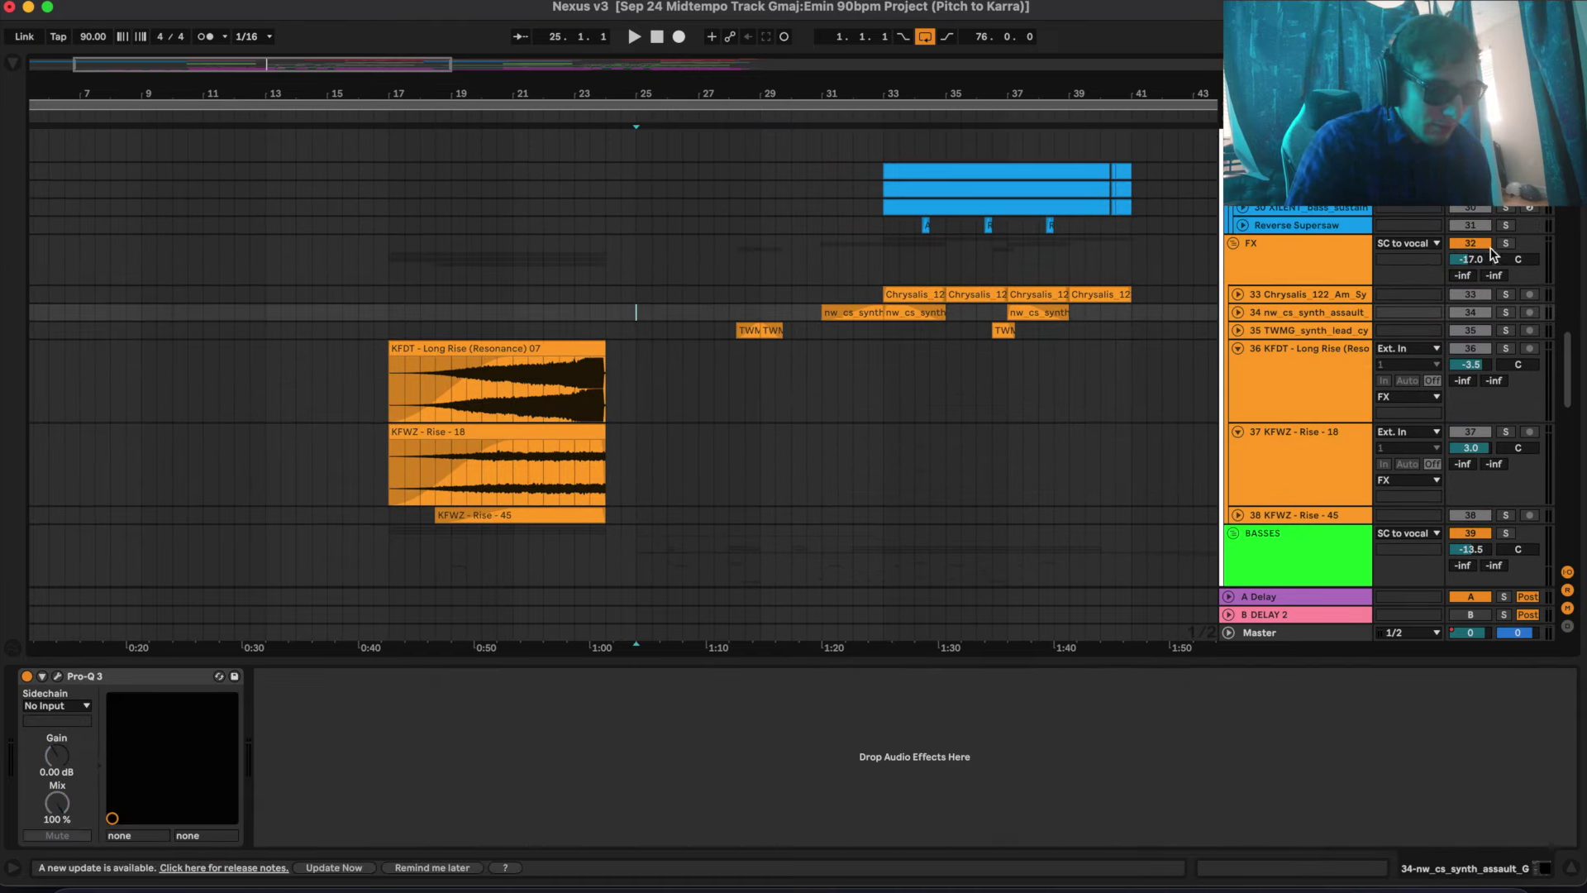
left_click(736, 306)
key("space")
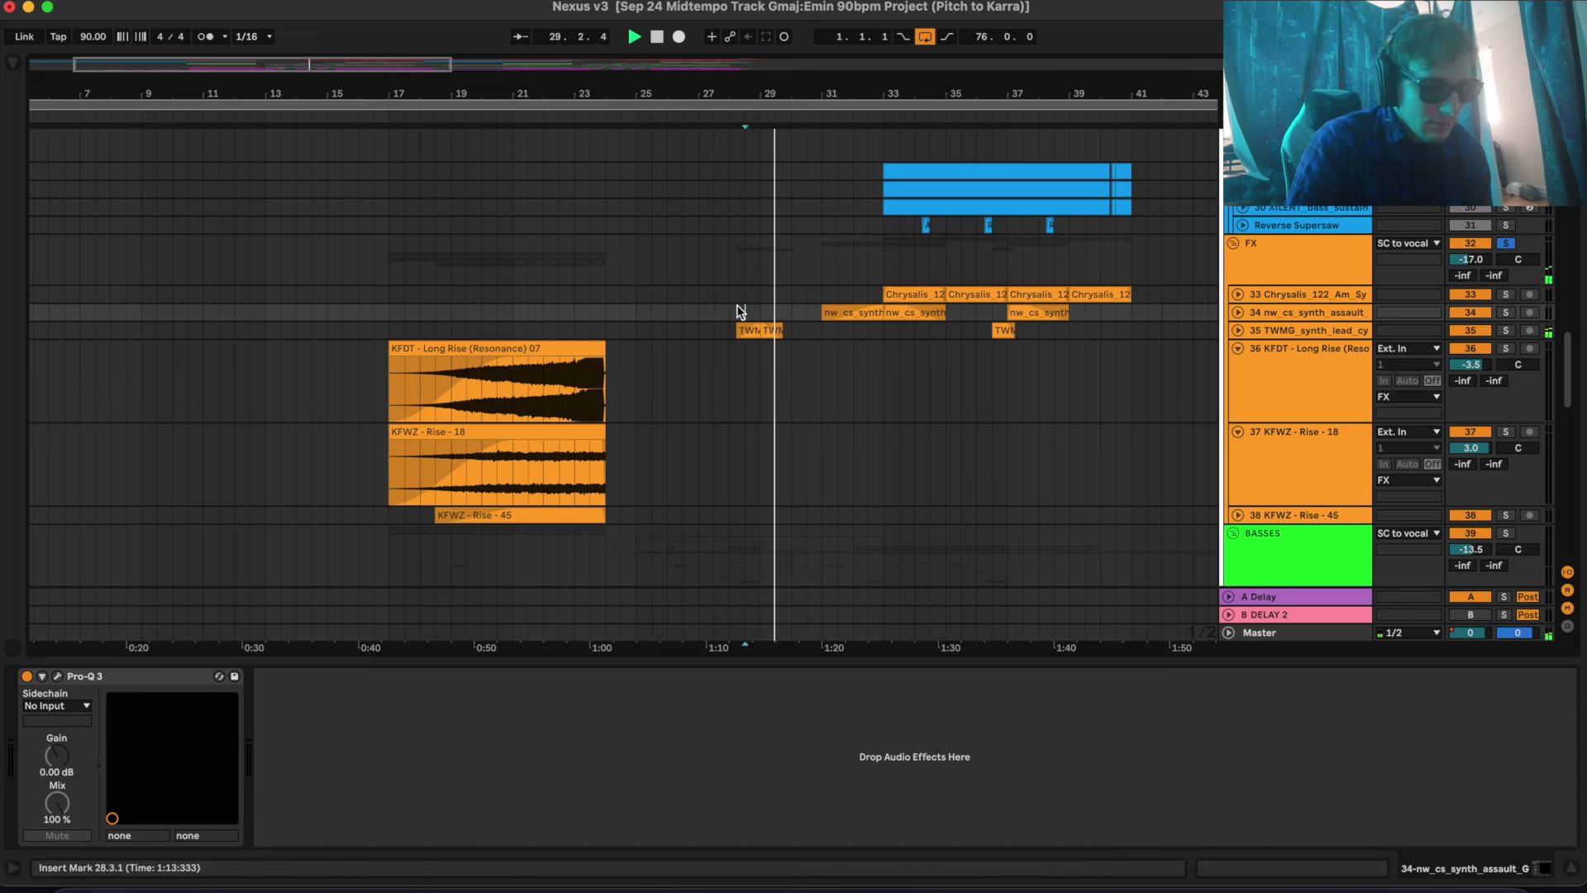
Solo the track 33 Chrysalis synth riff, briefly unfolding and refolding its lane
left_click(852, 331)
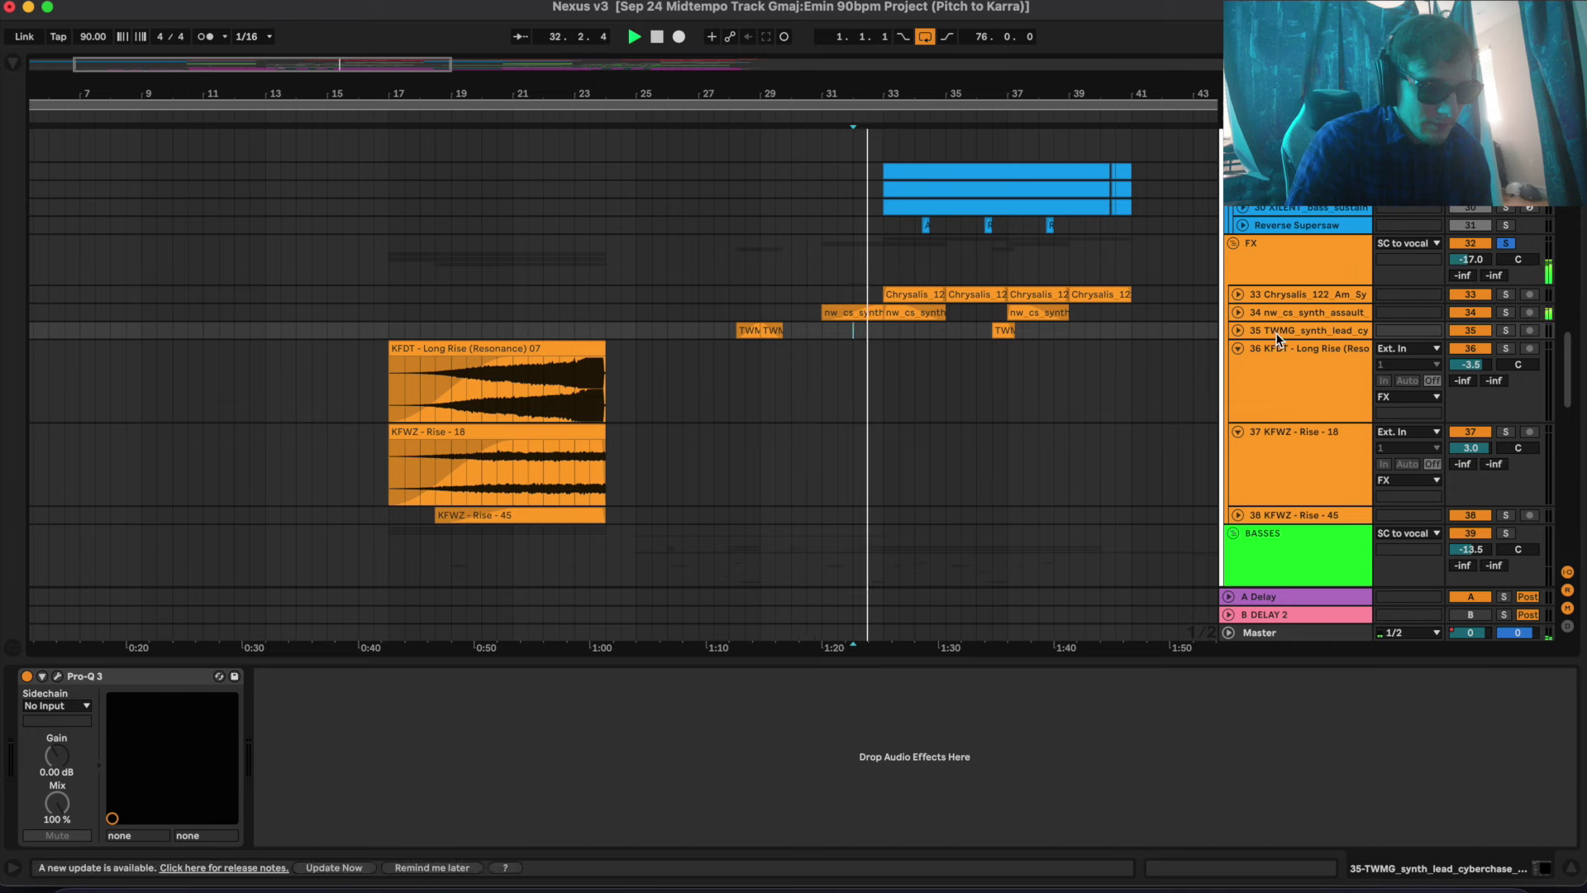
left_click(1308, 313)
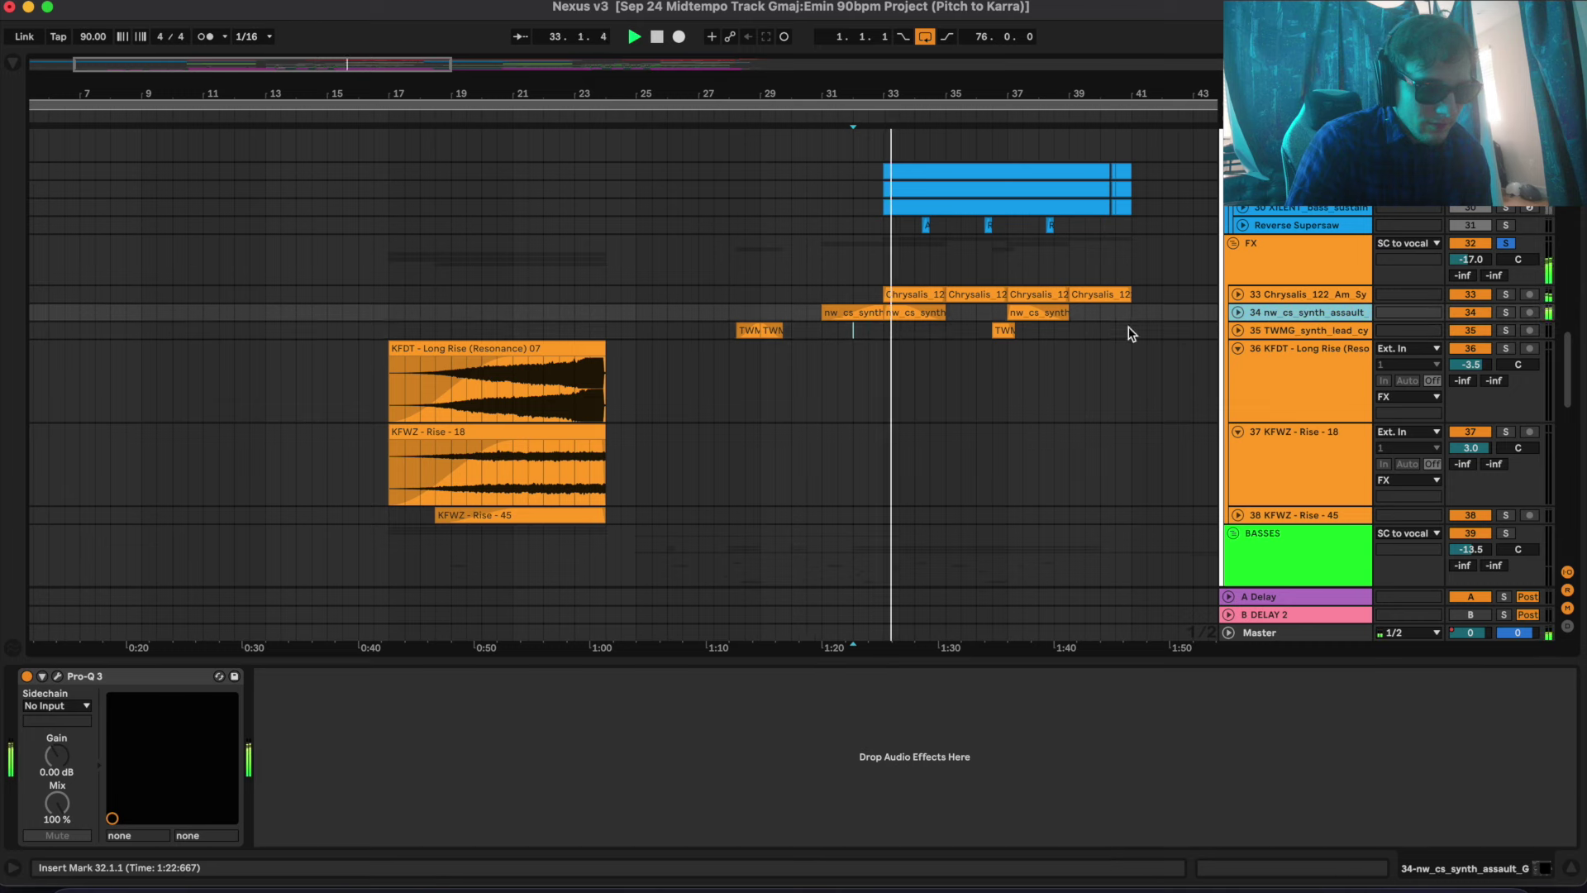
left_click(883, 331)
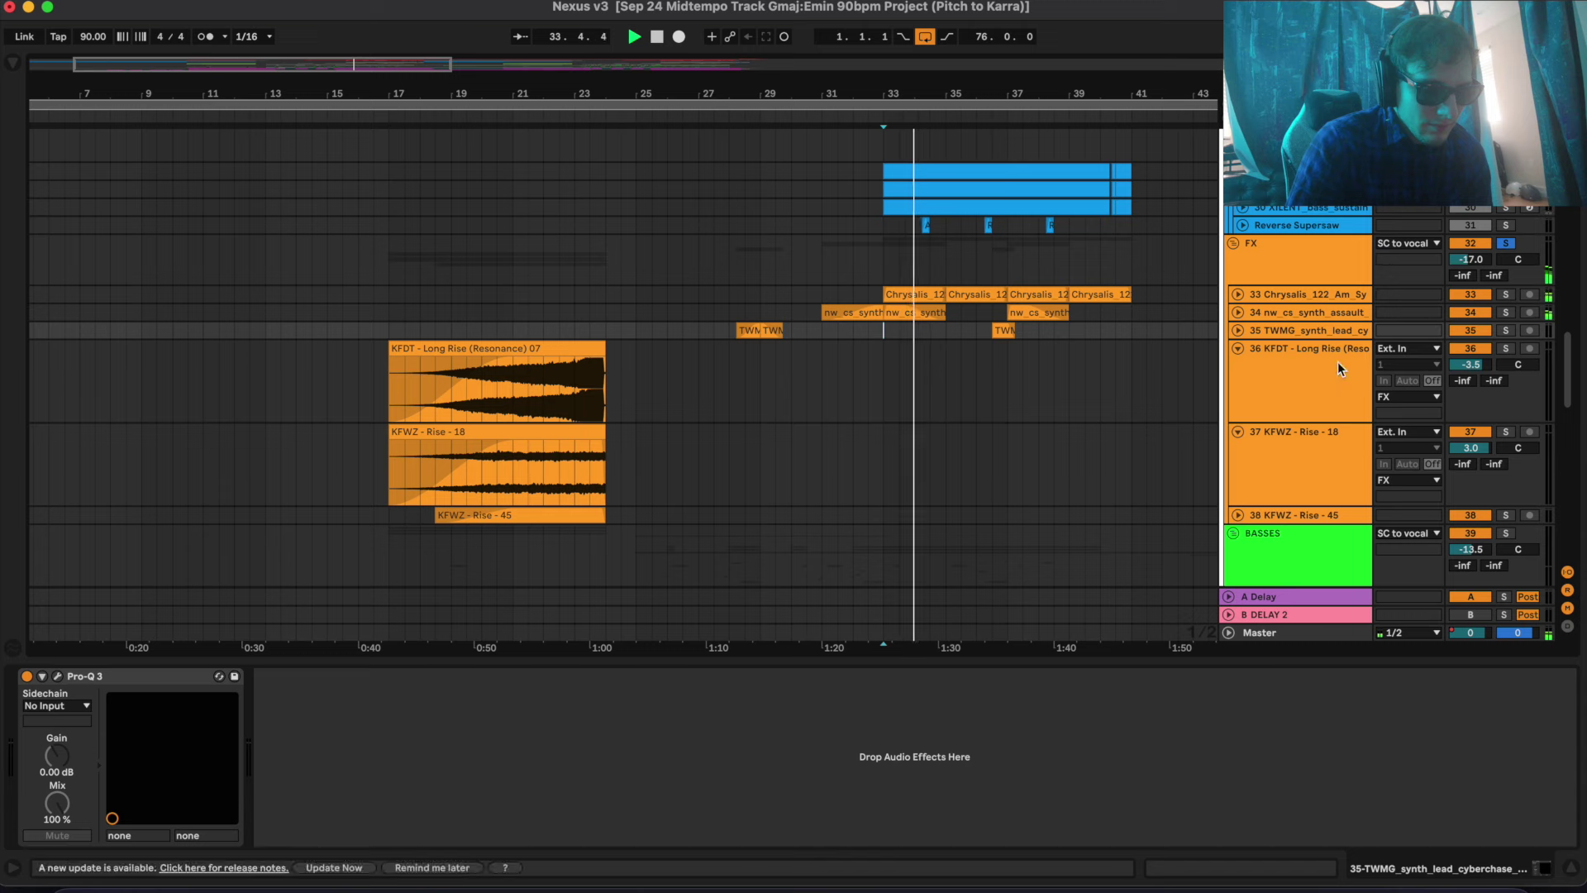
left_click(981, 296)
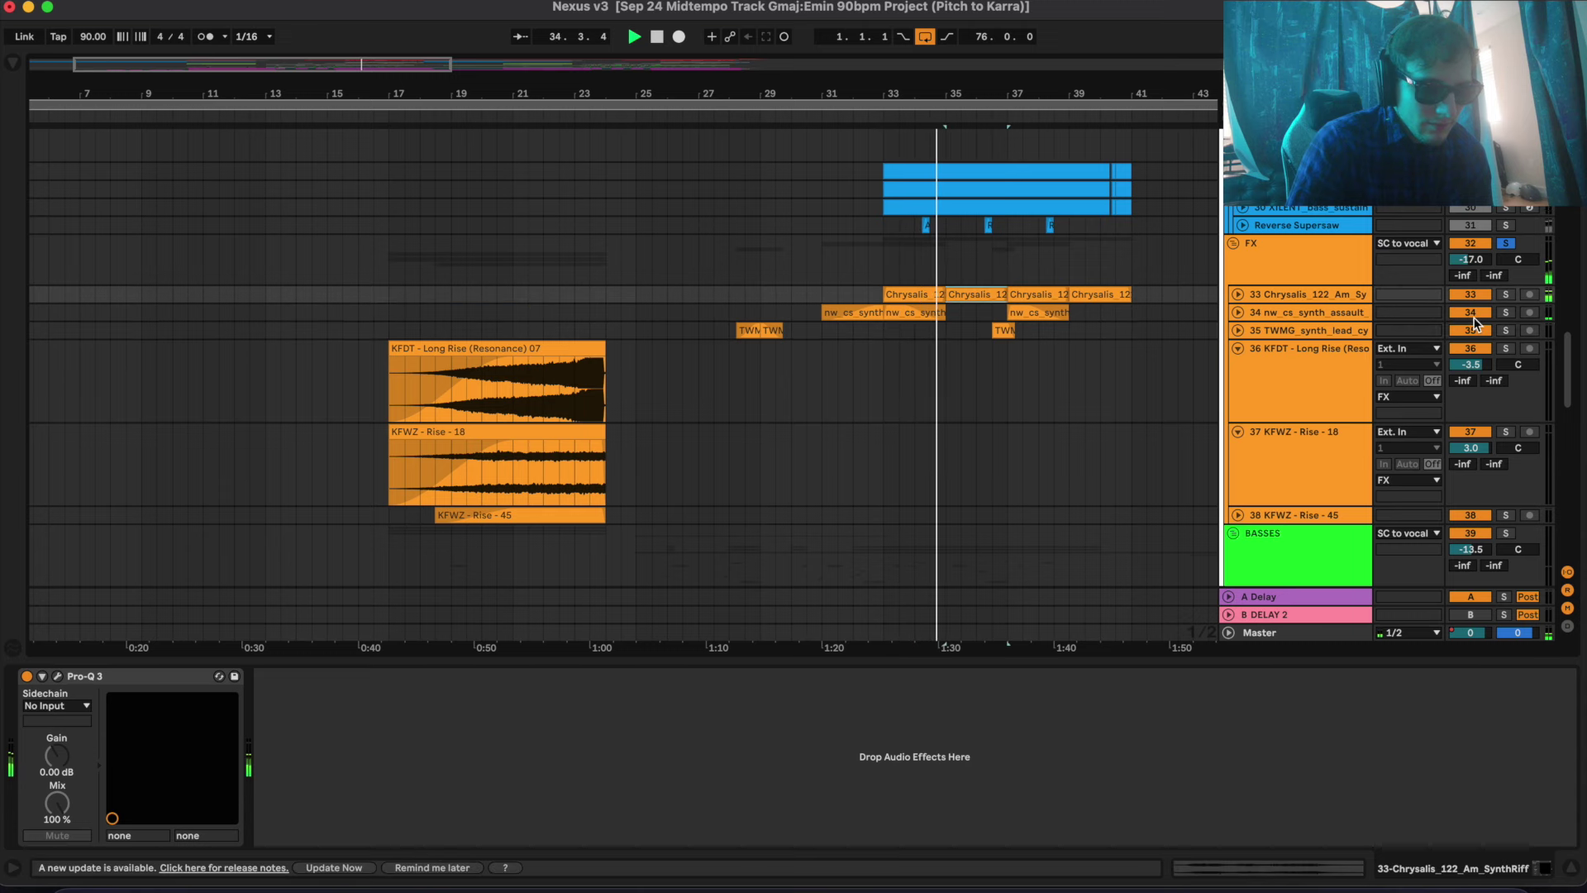
left_click(1506, 295)
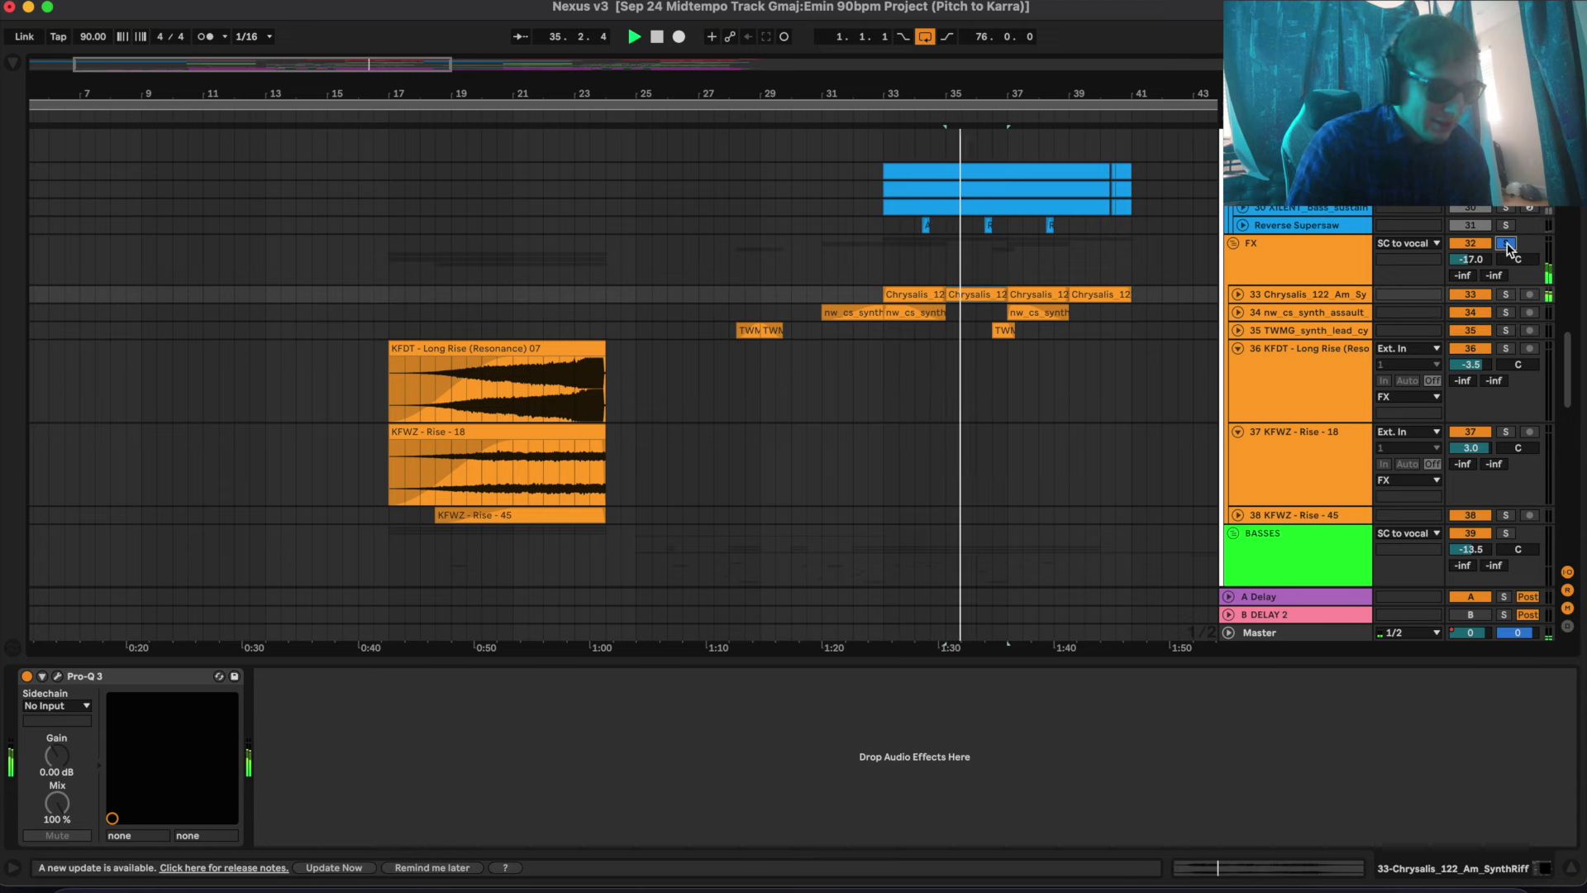
scroll(992, 347, "right", 3)
scroll(992, 347, "up", 1)
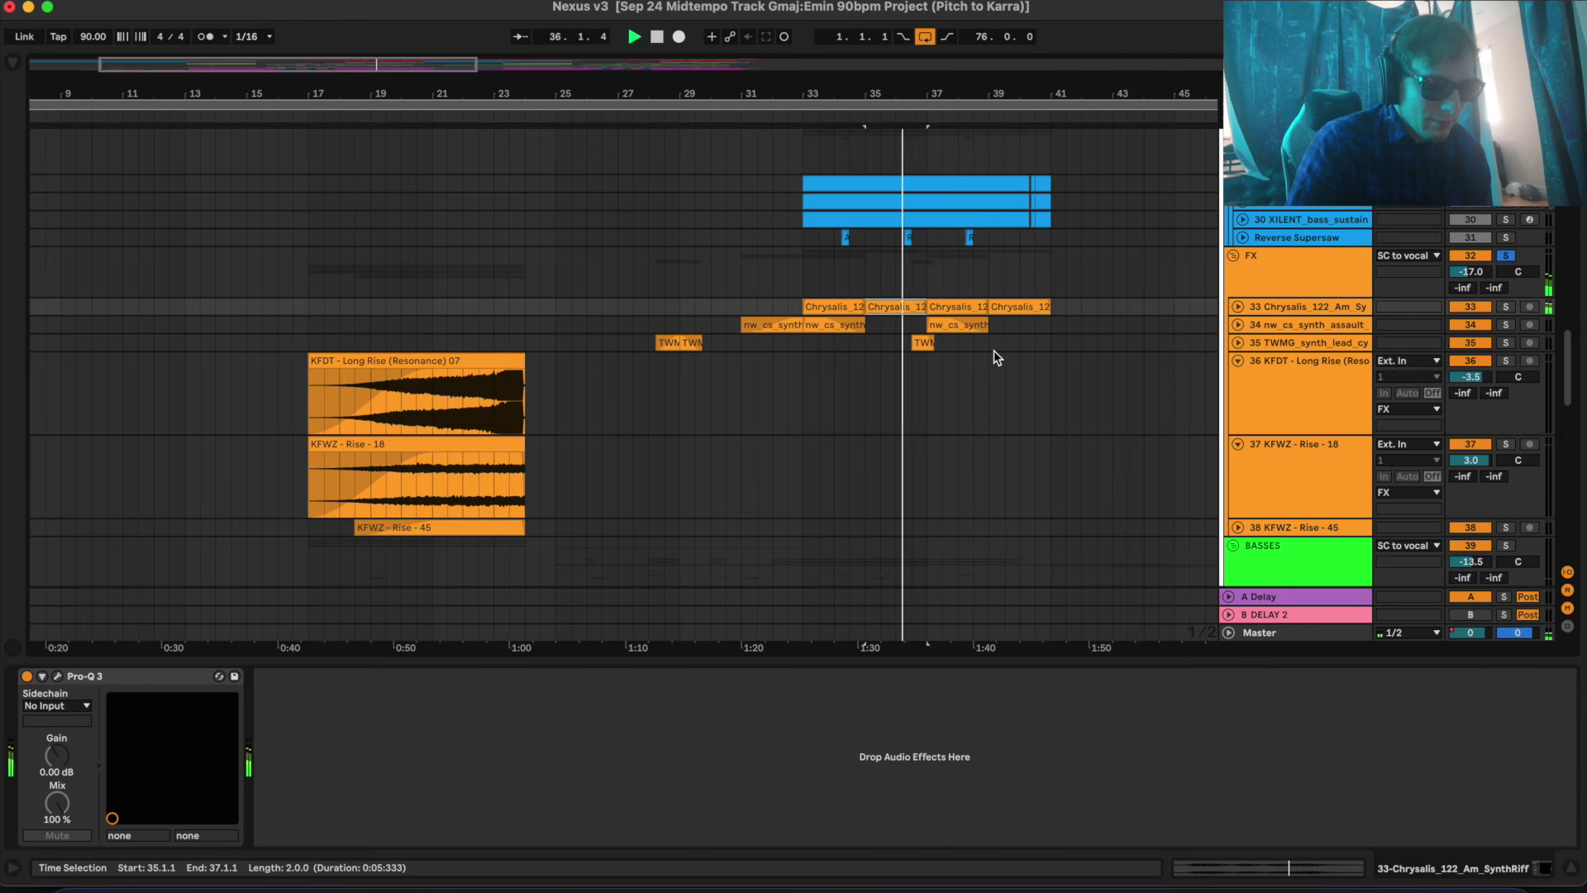
left_click(1237, 306)
left_click(1237, 306)
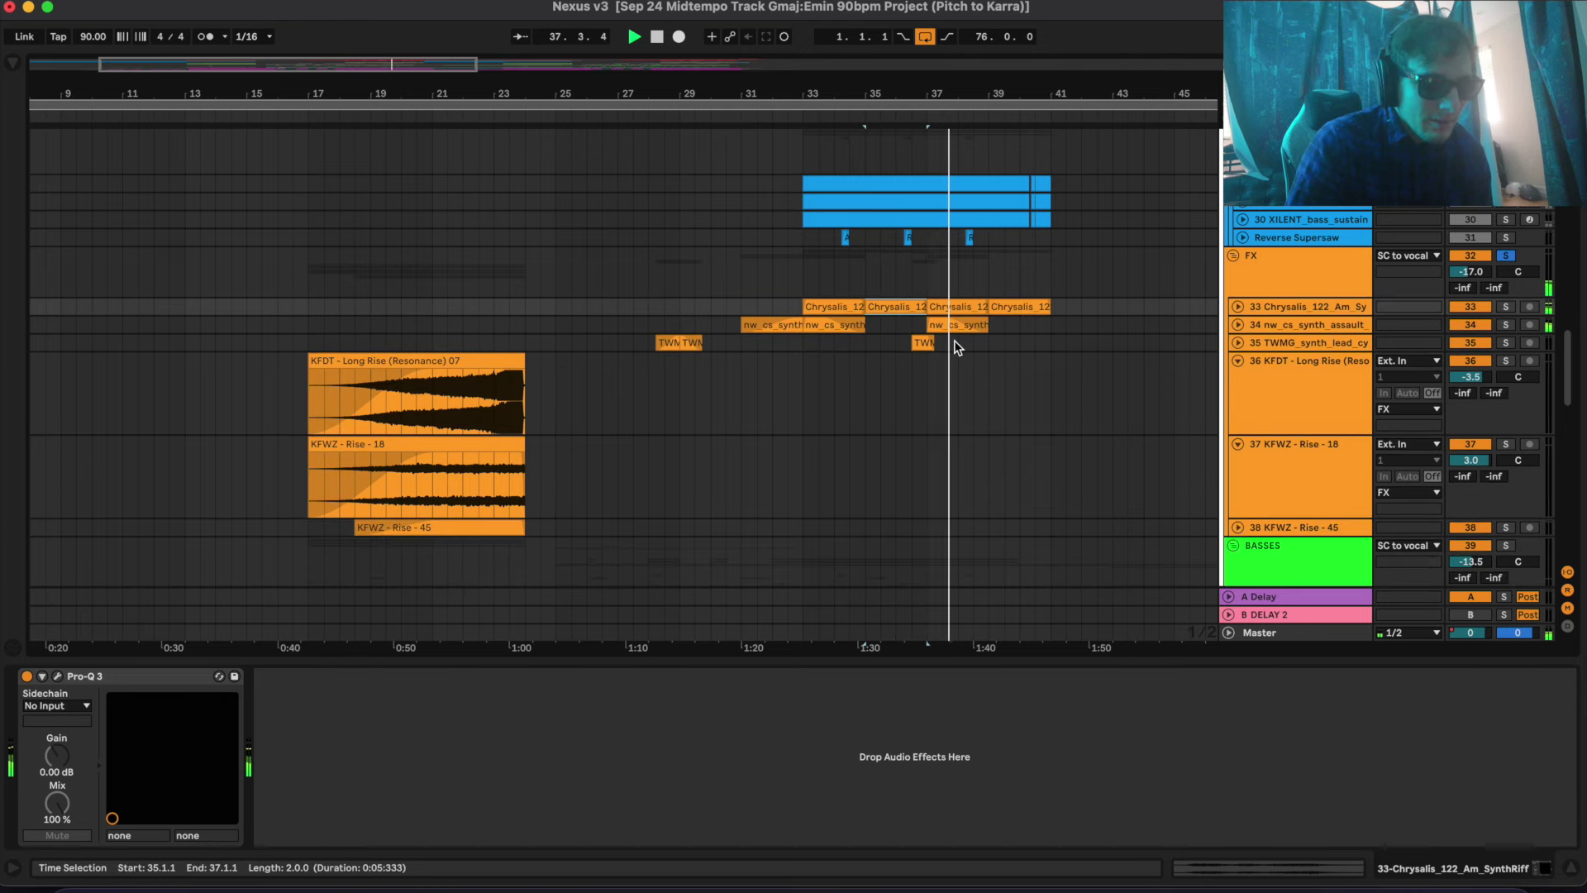
scroll(956, 347, "up", 1)
scroll(956, 347, "left", 3)
Stop playback, view the XILENT_bass_sustain_saw_E sampler, and restart from bar 25
scroll(956, 347, "down", 10)
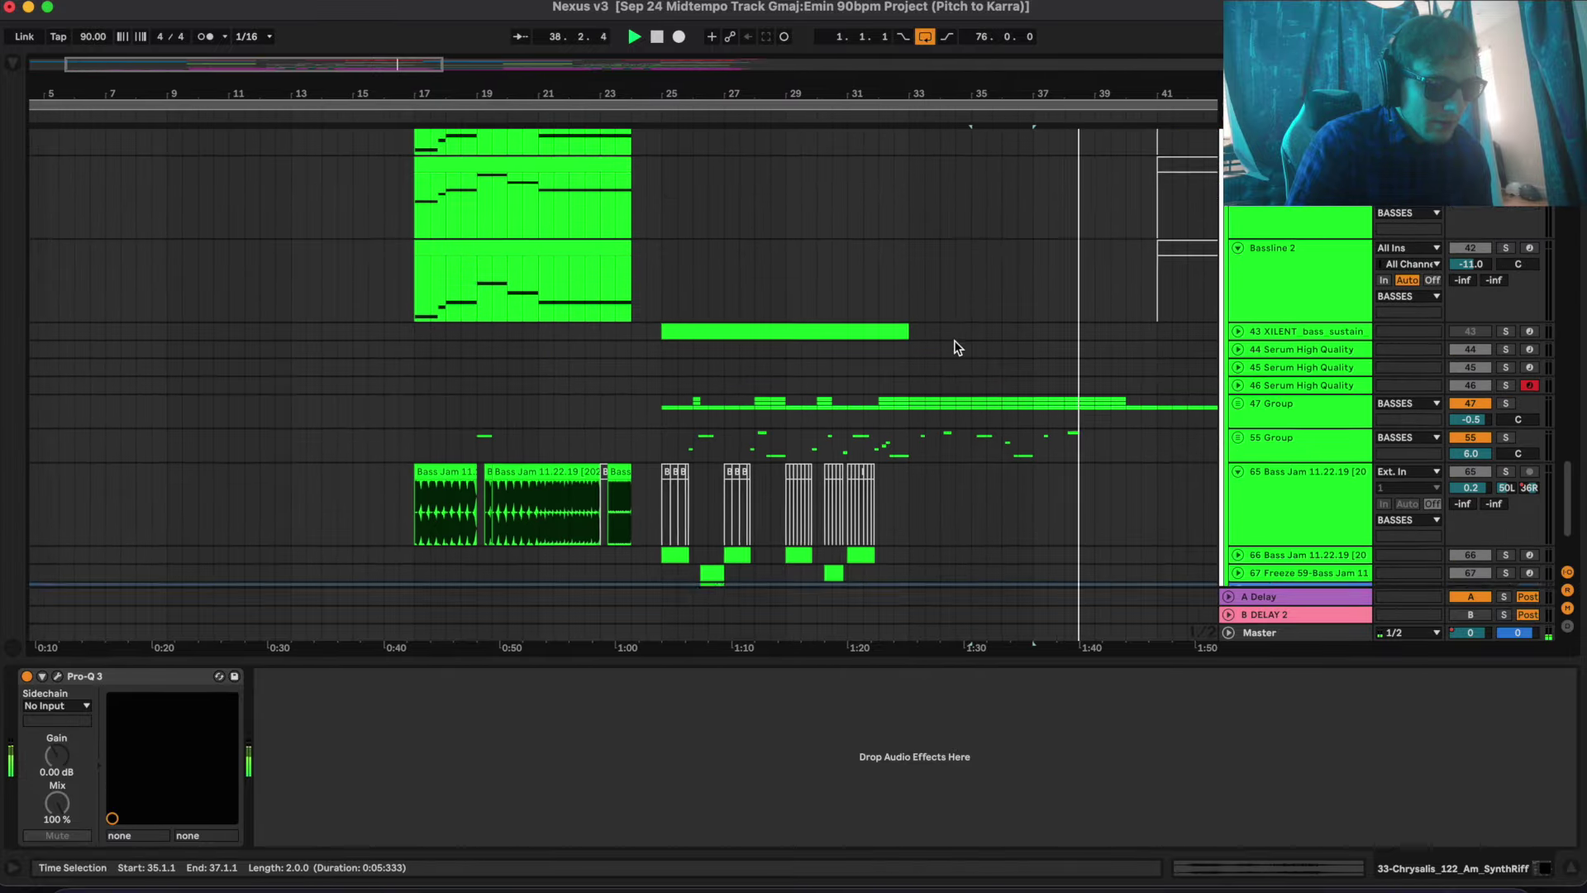
scroll(956, 347, "down", 3)
scroll(956, 348, "left", 1)
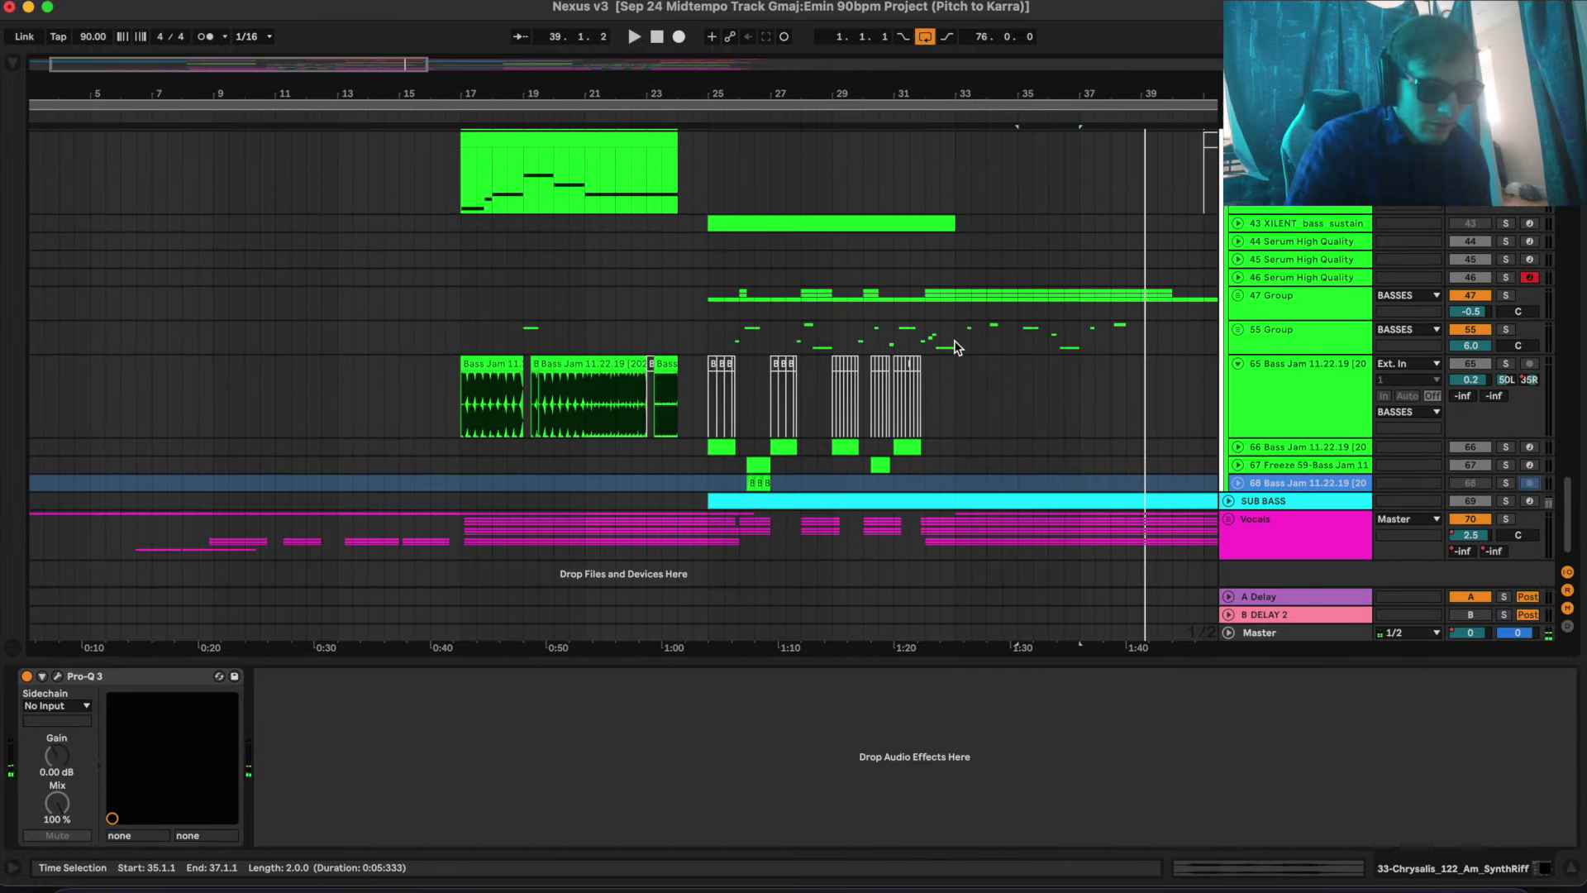
key("space")
left_click(712, 225)
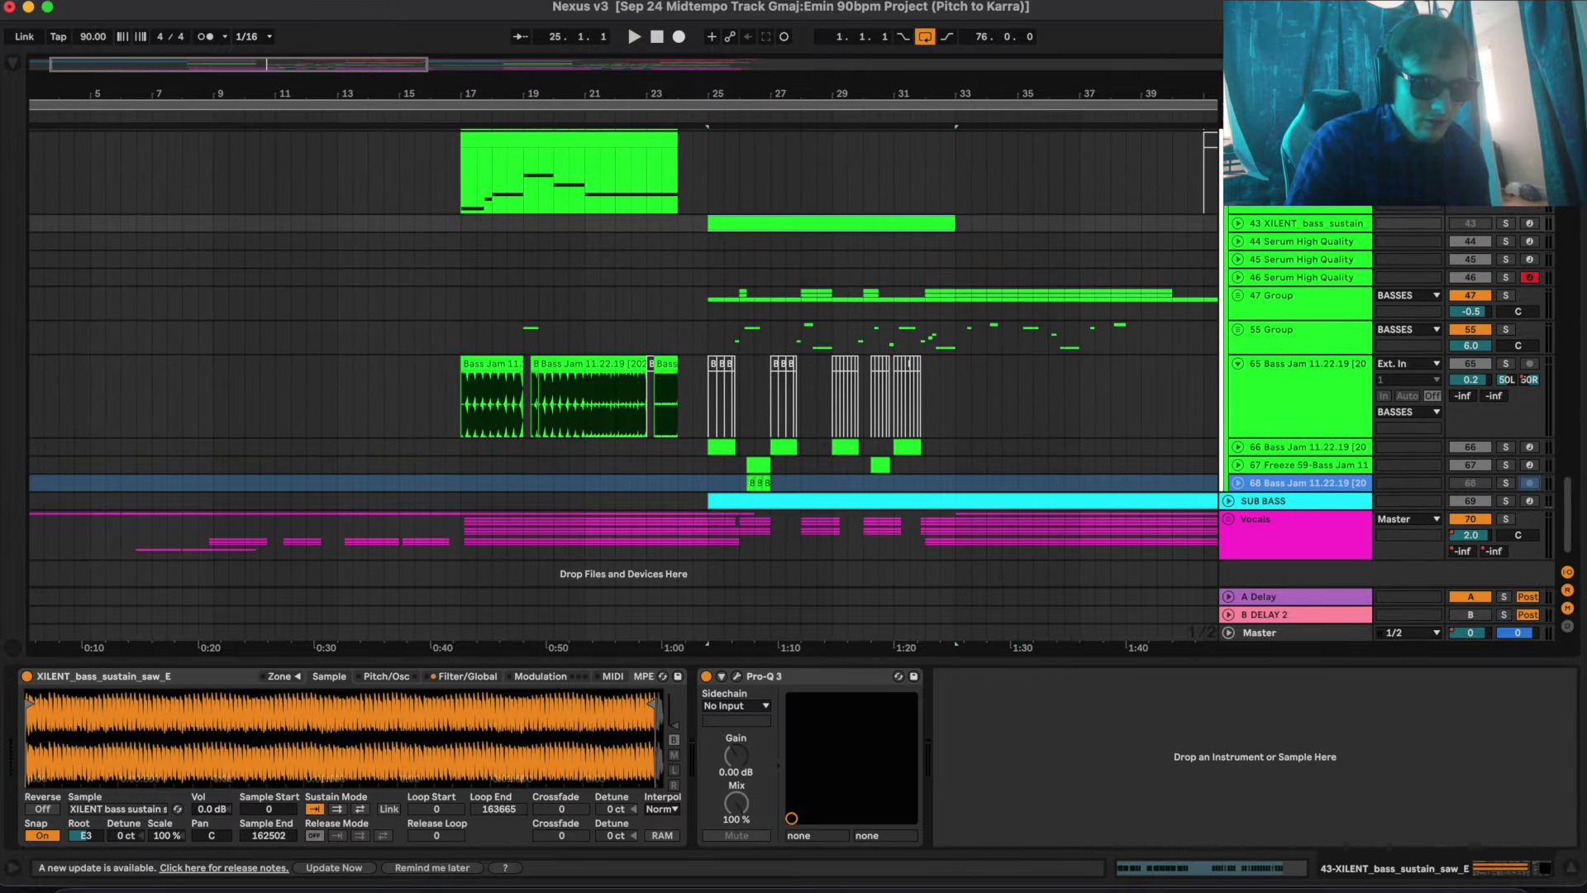
scroll(1203, 254, "up", 3)
scroll(624, 355, "up", 8)
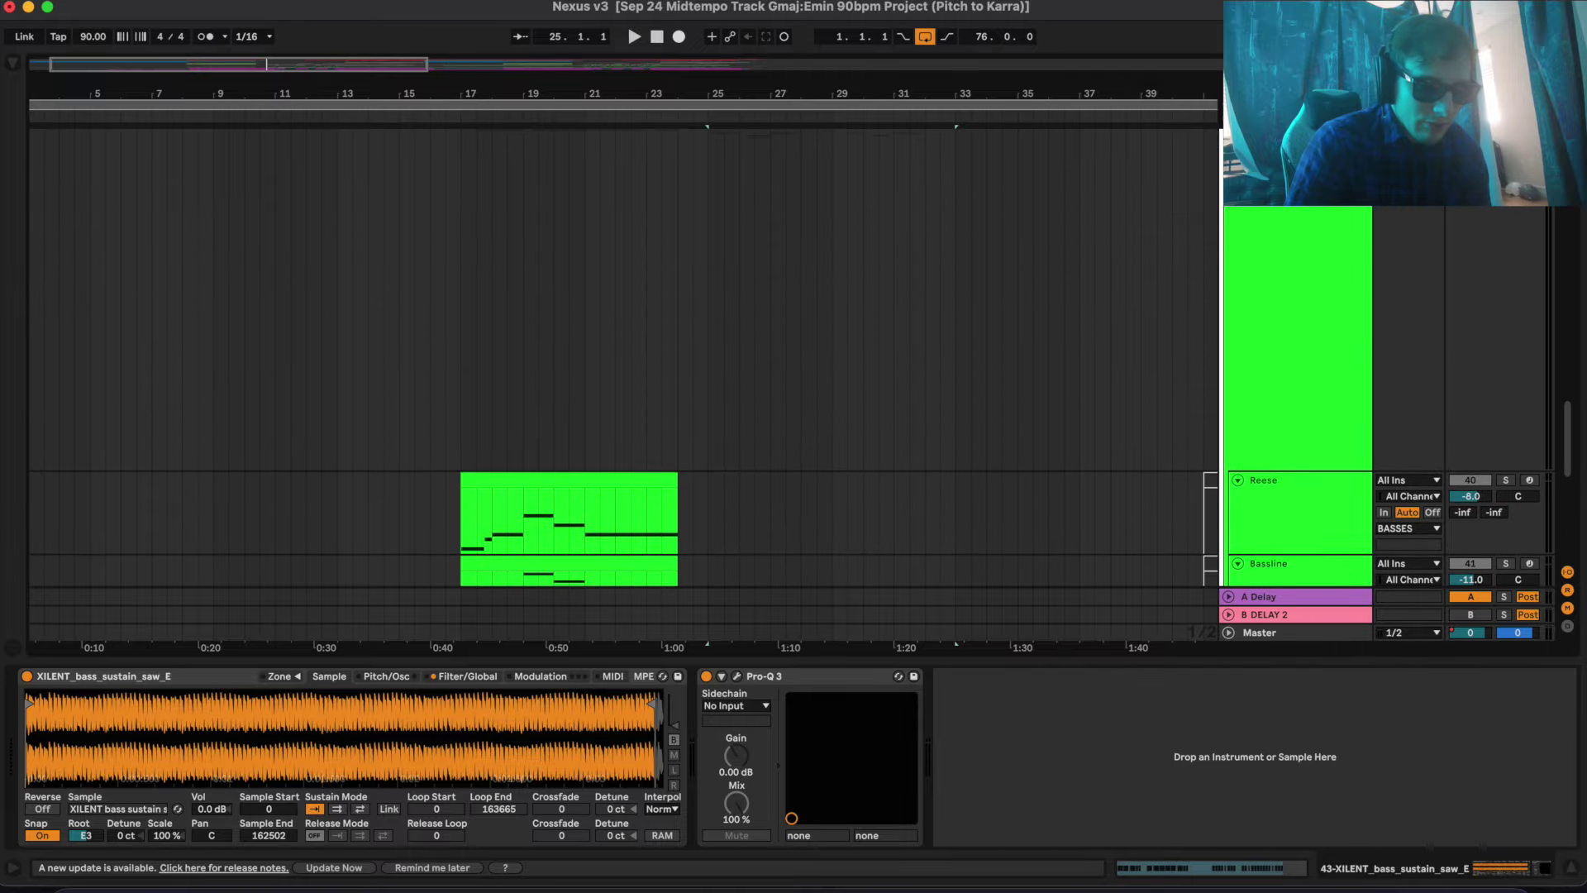
scroll(936, 244, "down", 8)
key("space")
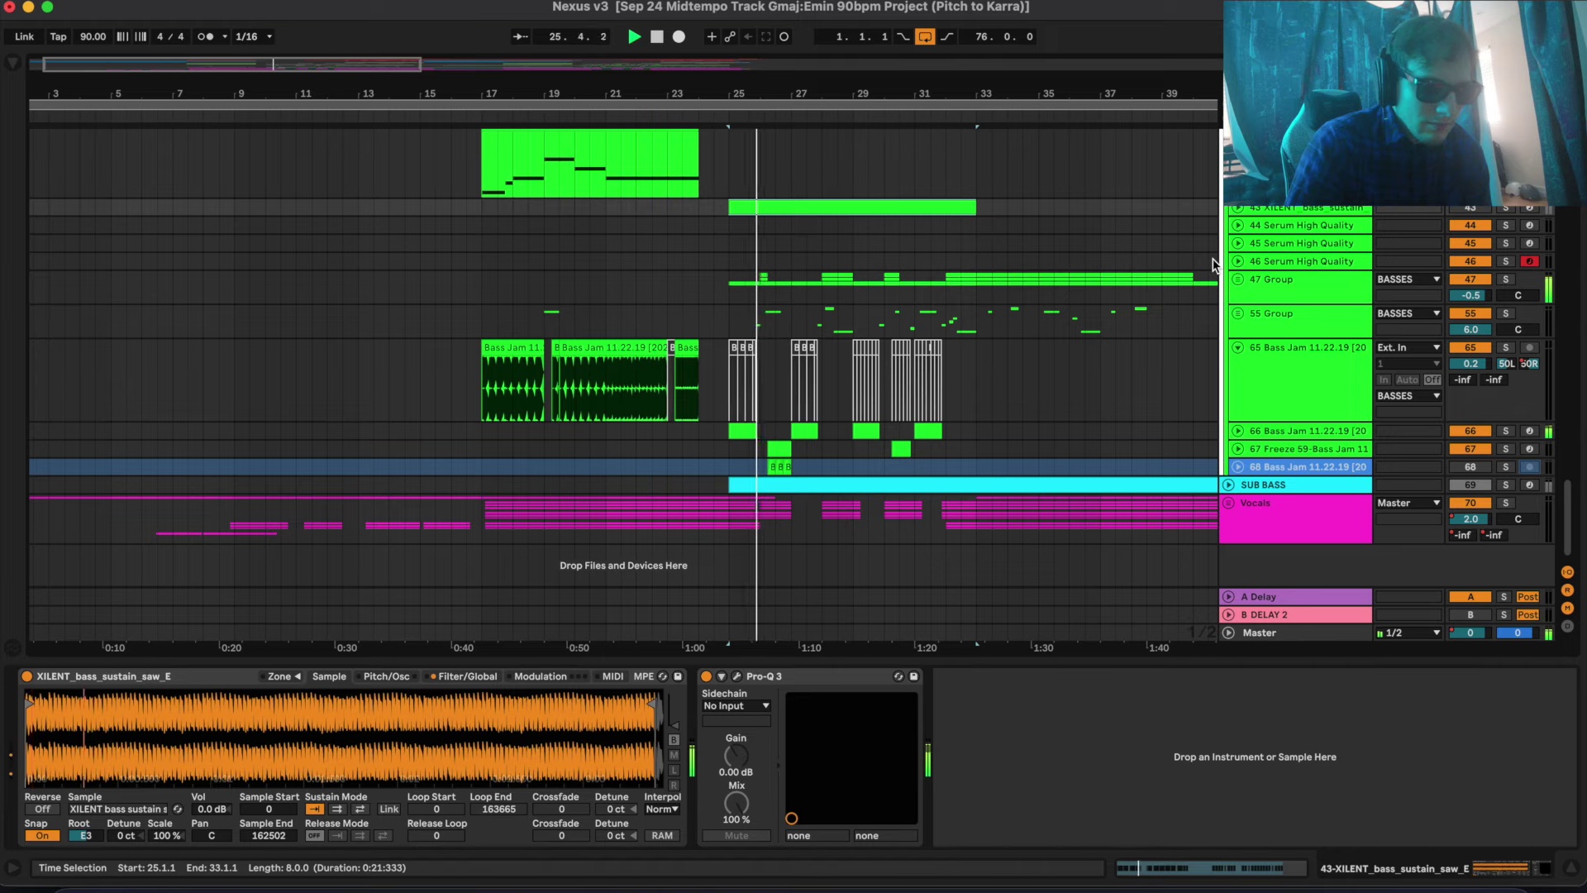
Unfold group 47 and view the 48-Group effect chain and track 66's Bass Jam instrument
left_click(1237, 279)
scroll(1052, 294, "down", 5)
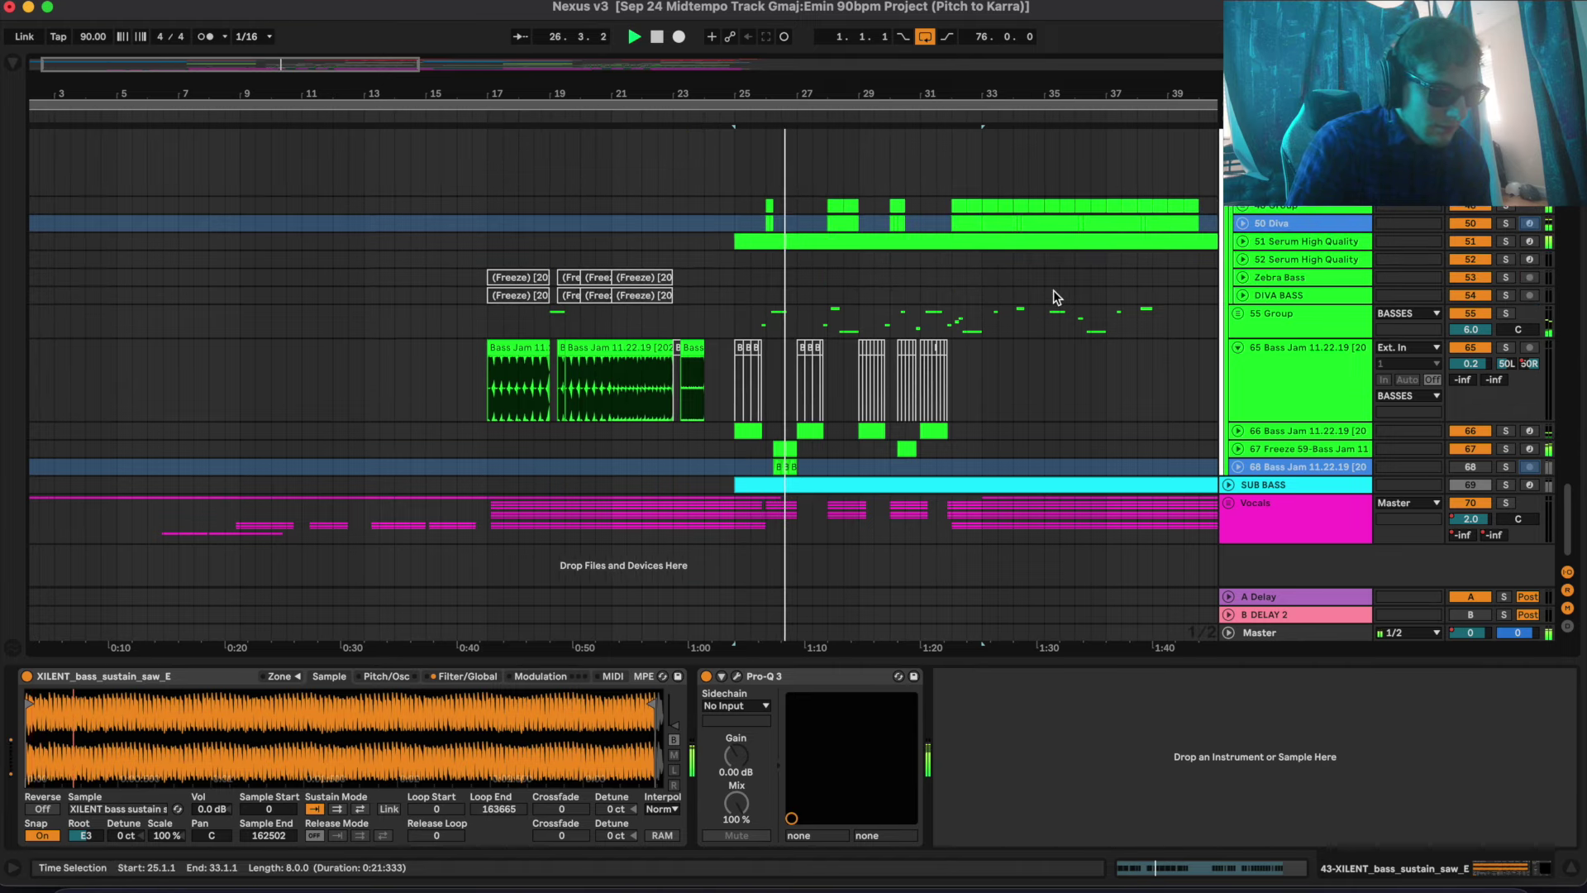
left_click(818, 388)
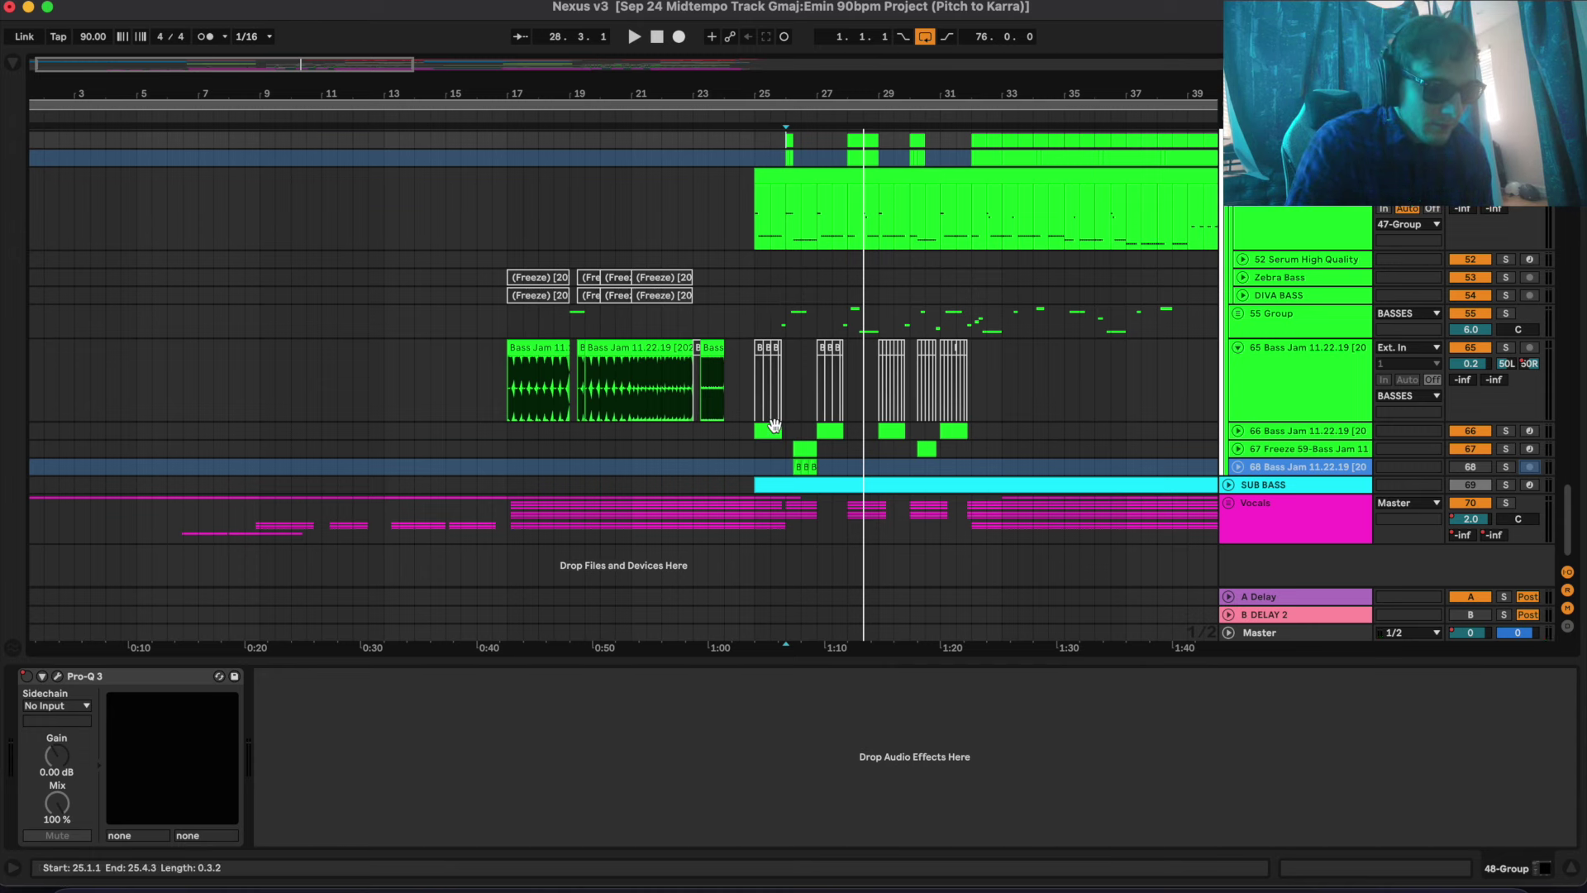
left_click(762, 427)
Solo the Bass Jam track 66 and replay it from bar 25
key("space")
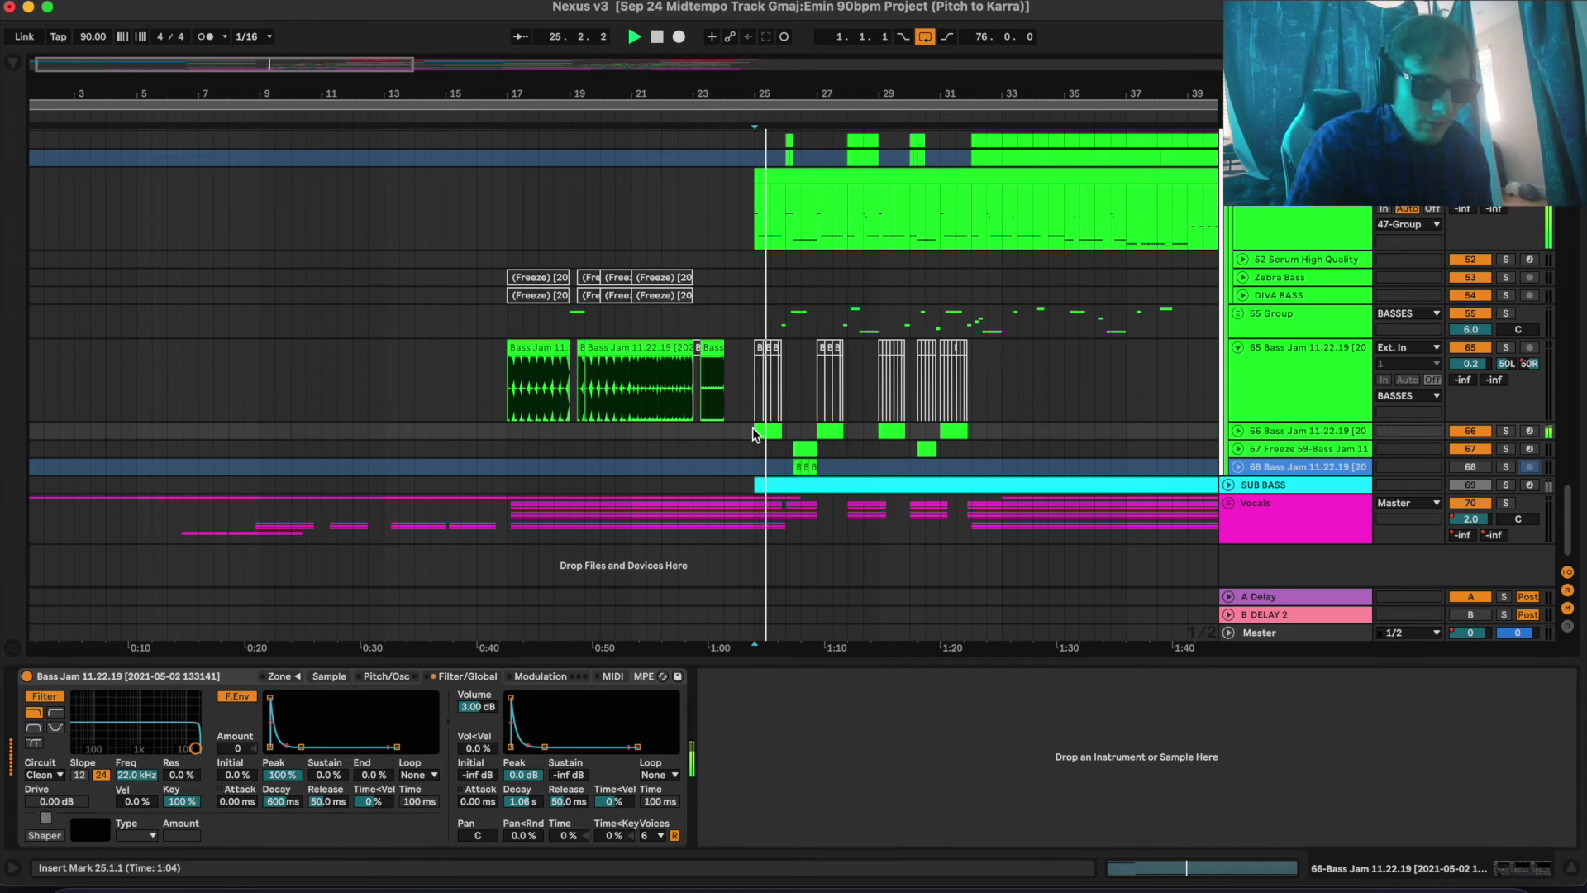
left_click(1506, 431)
key("space")
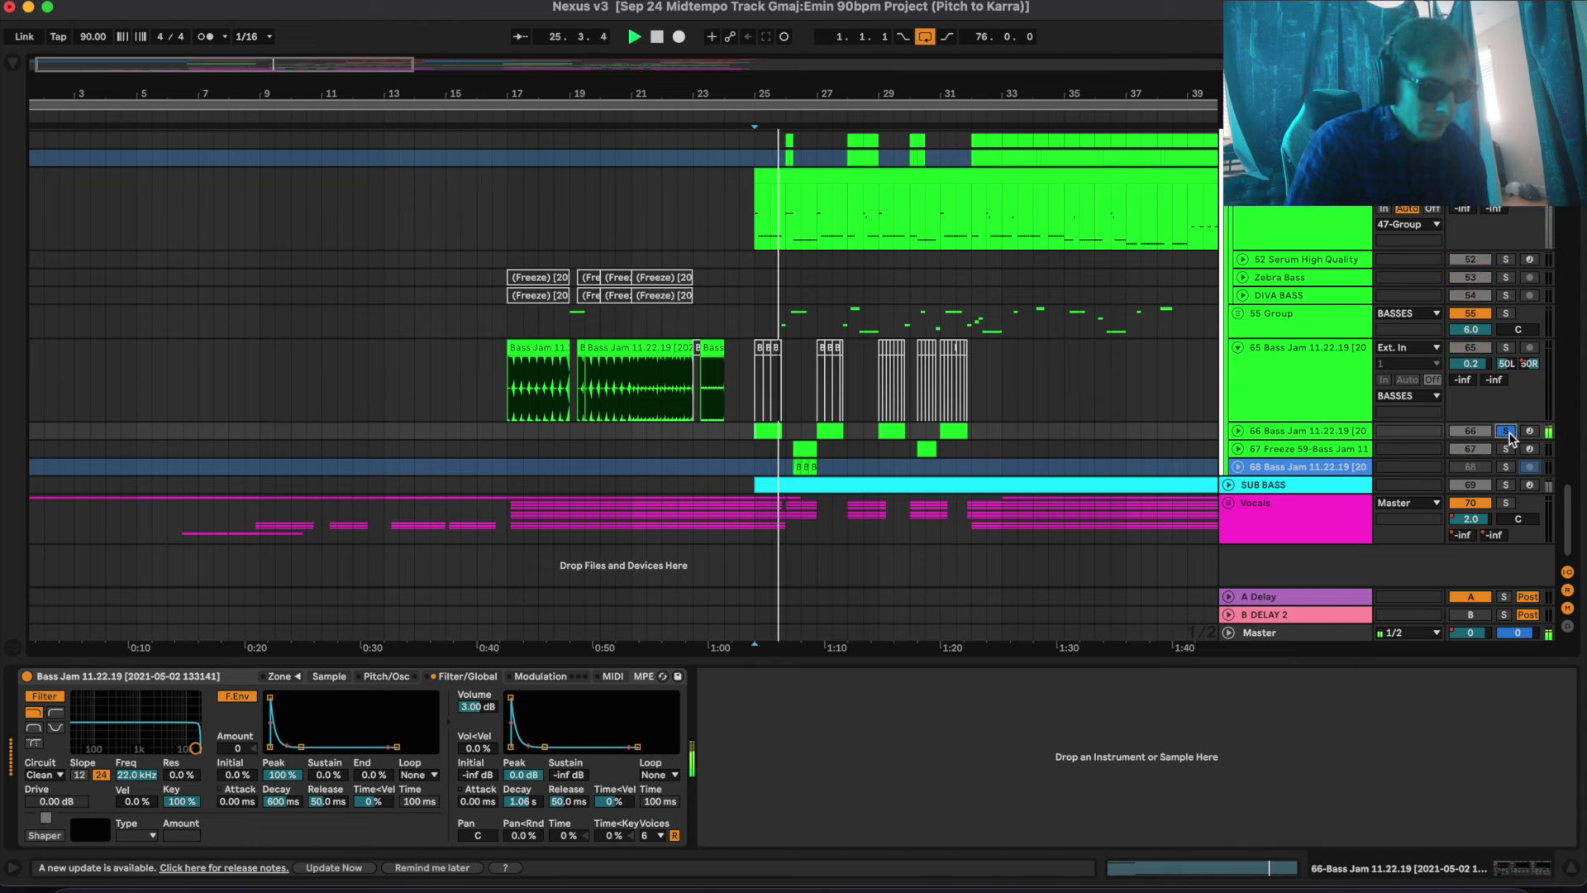
key("space")
left_click_drag(755, 388, 1129, 390)
left_click(752, 410)
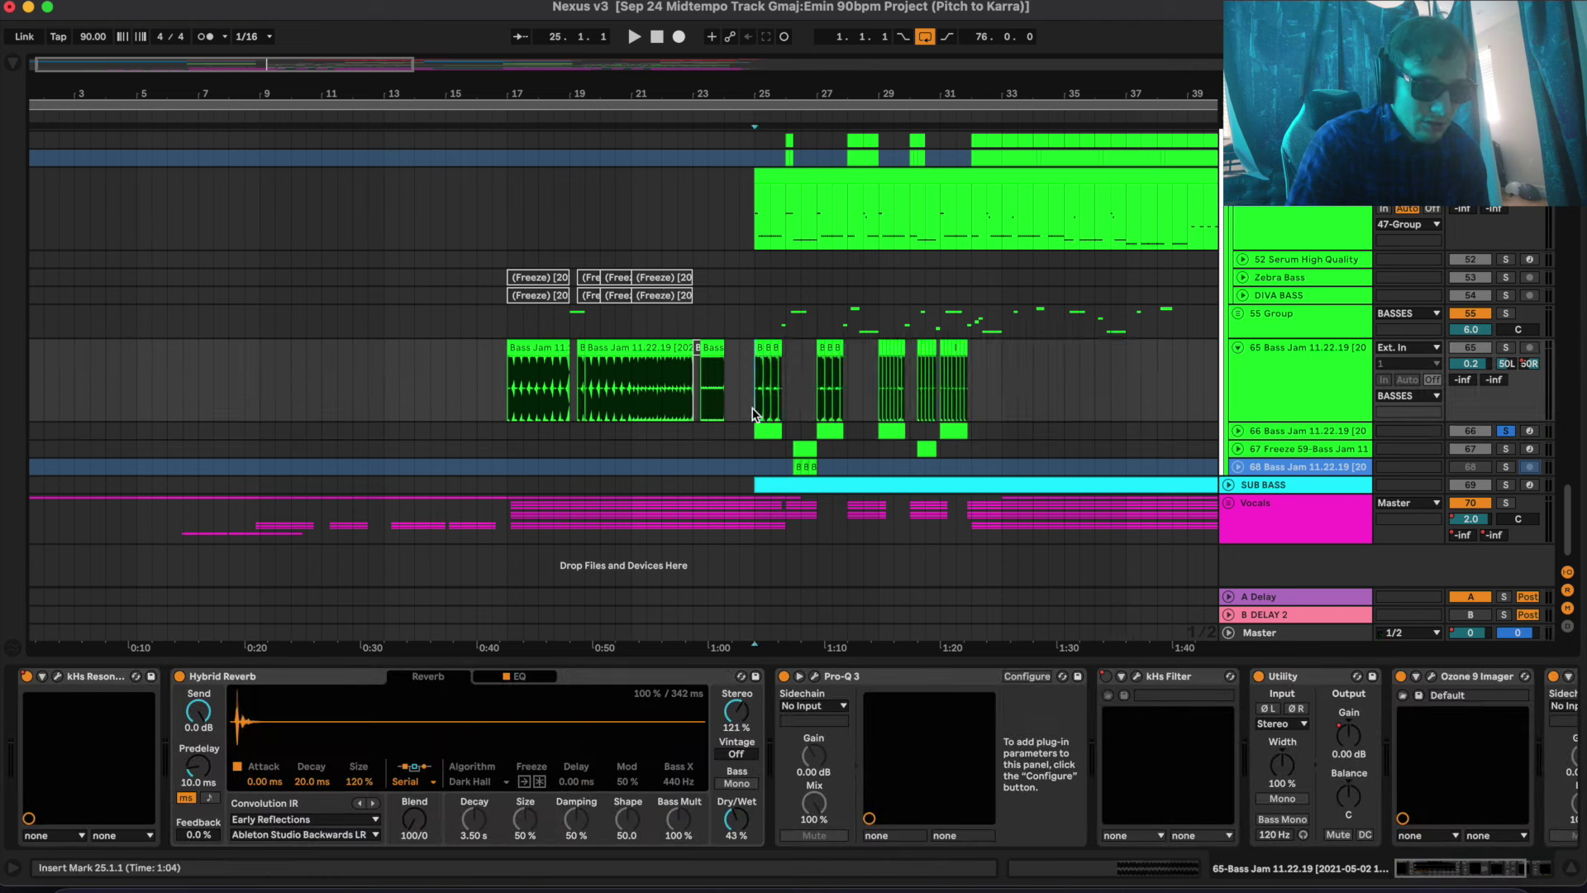
key("space")
Try soloing track 65, deactivate it, and solo track 66 again
left_click(1506, 350)
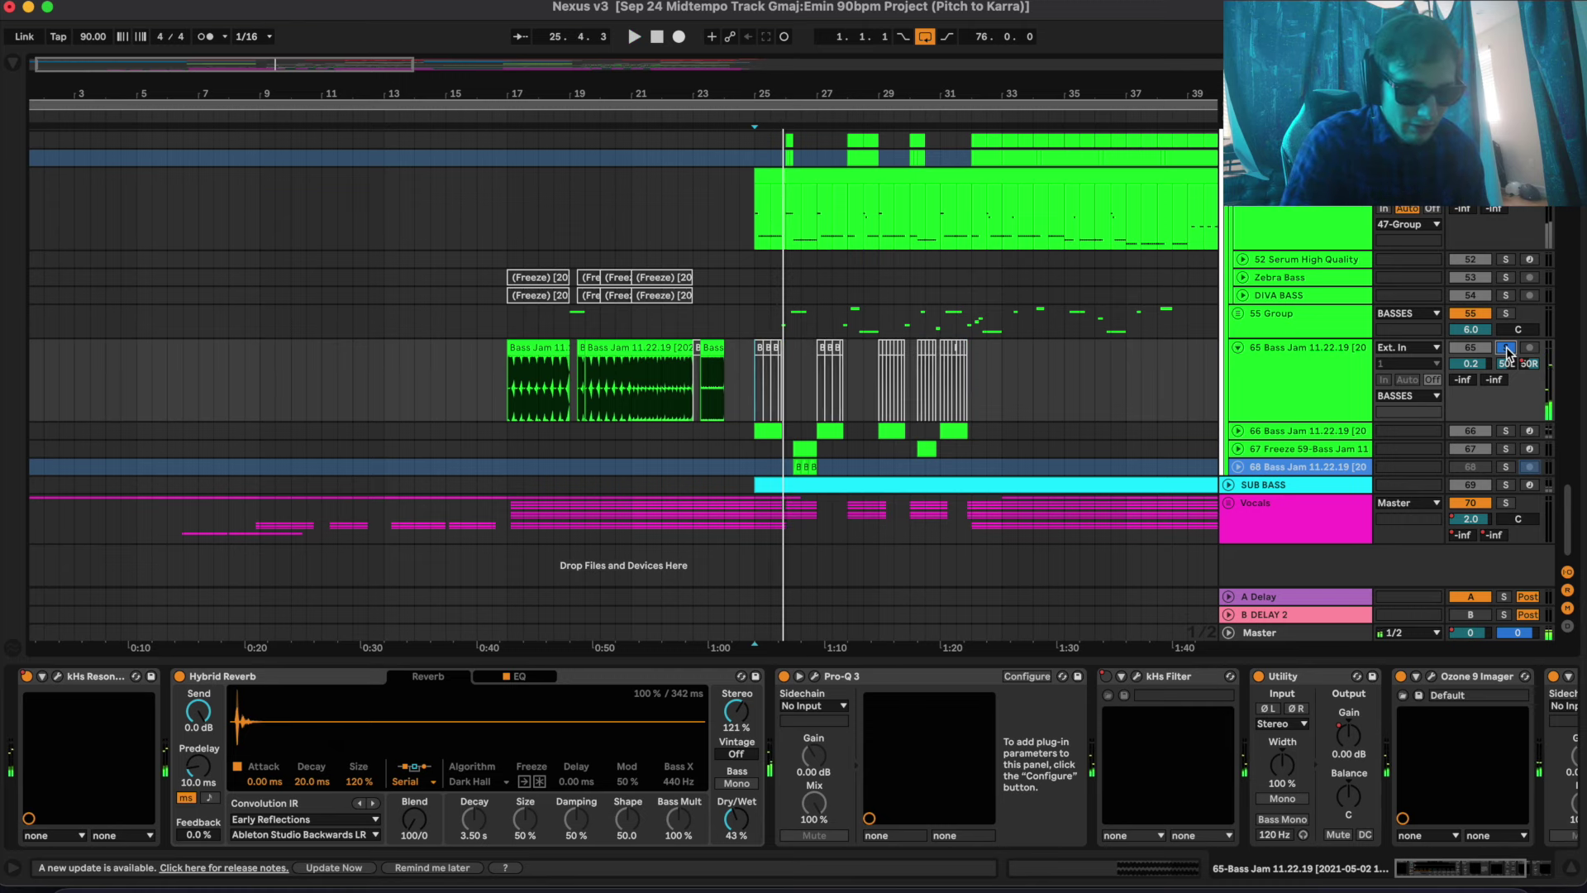
left_click(1505, 351)
left_click(1476, 347)
left_click(752, 431)
left_click(1506, 431)
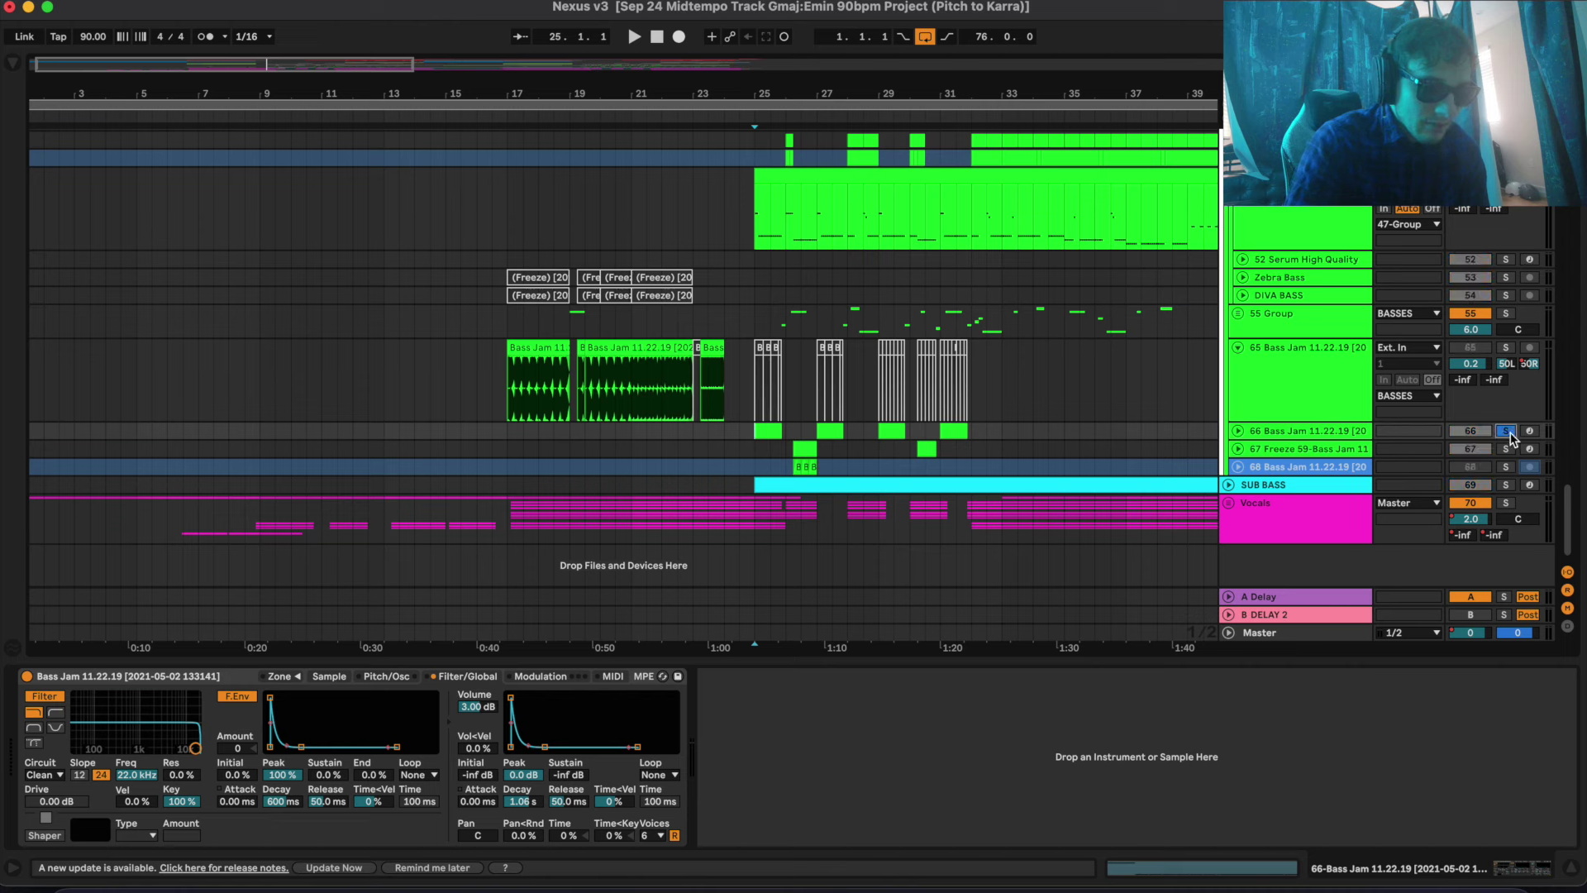
key("space")
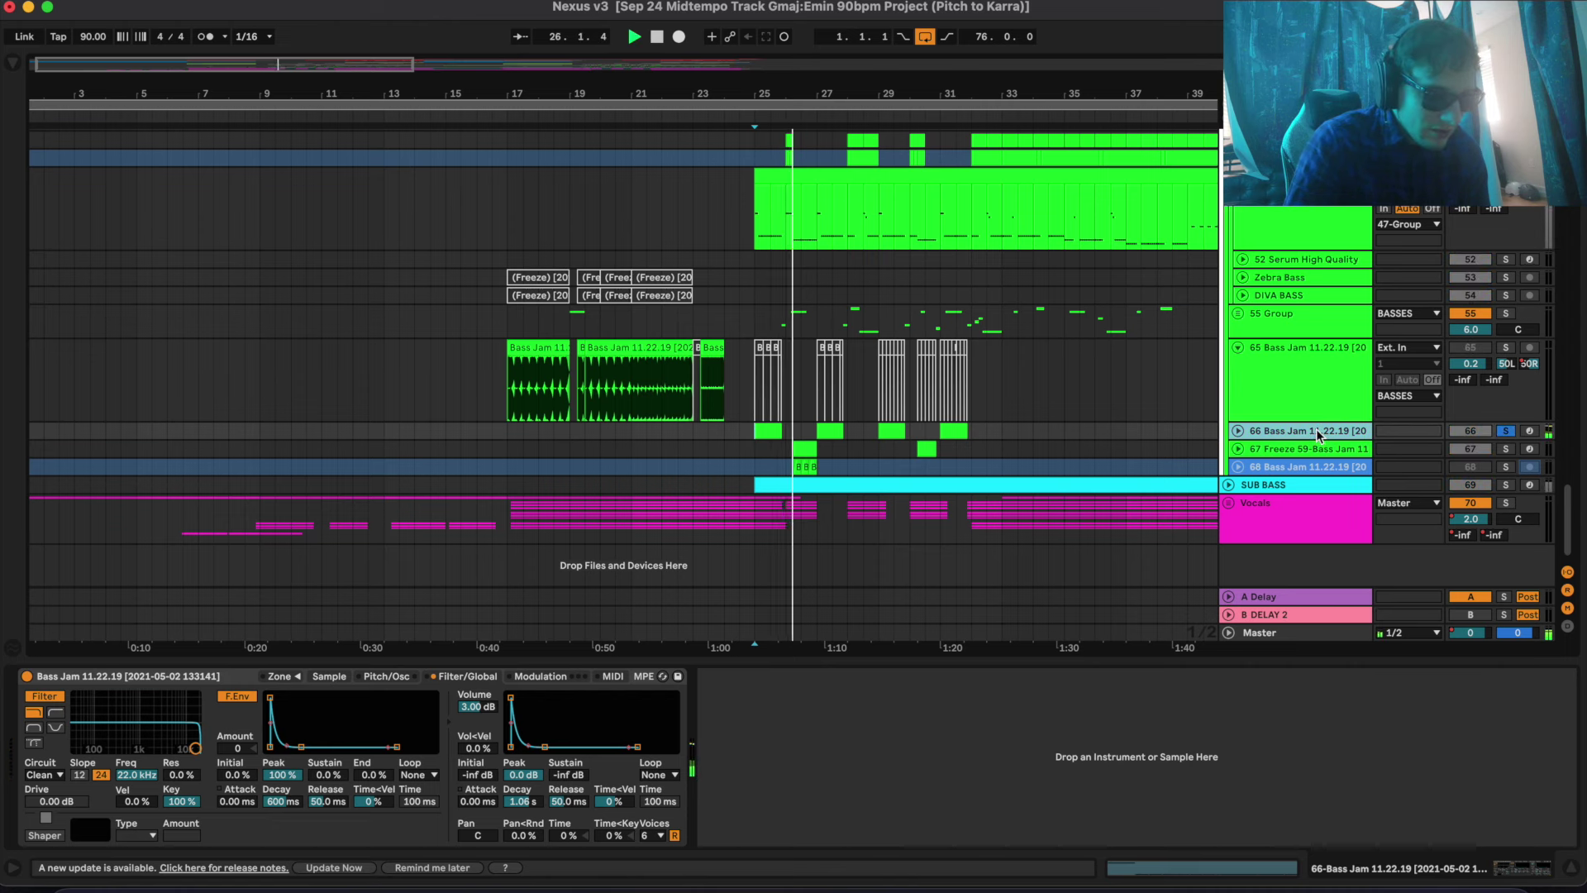
key("space")
Unfold track 66 and show its Bass Jam sampler's sample waveform and settings
left_click(767, 429)
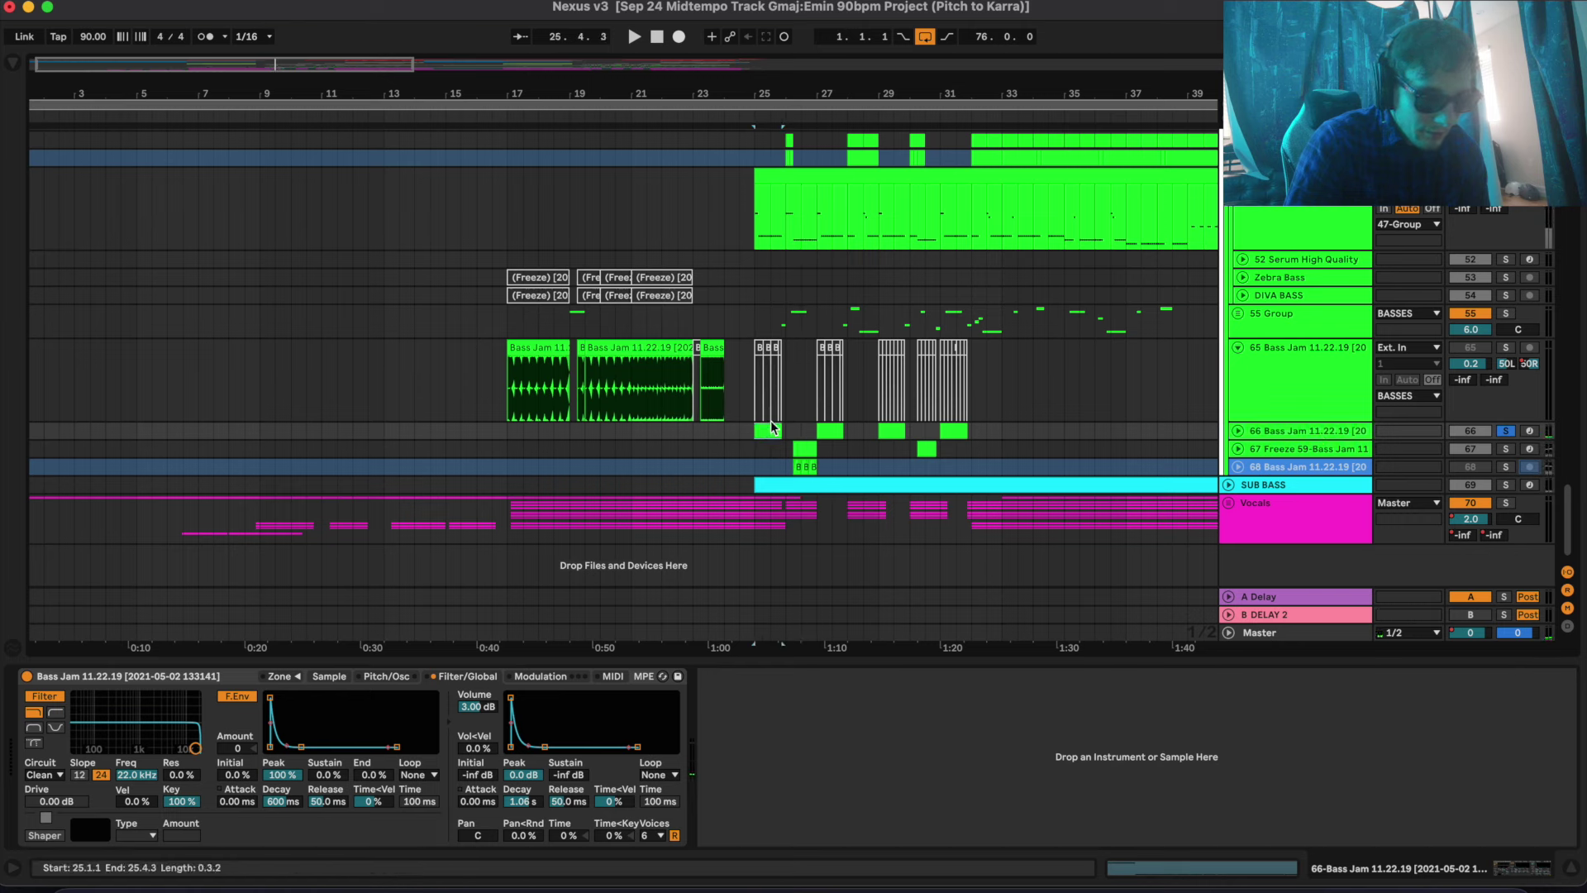
left_click(1239, 431)
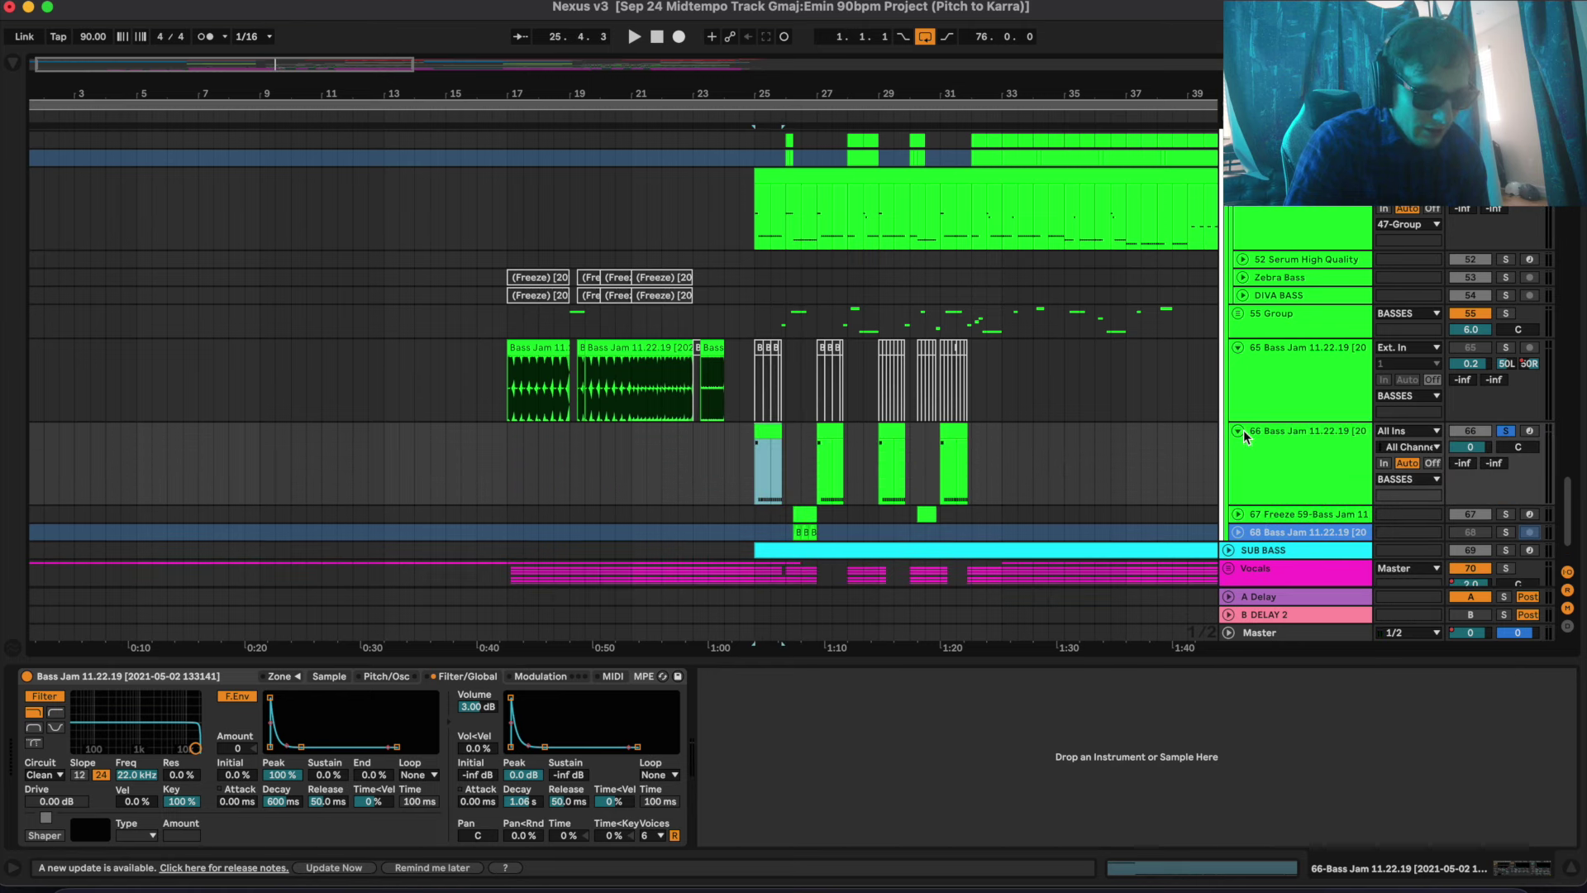
left_click(1238, 432)
left_click(1239, 432)
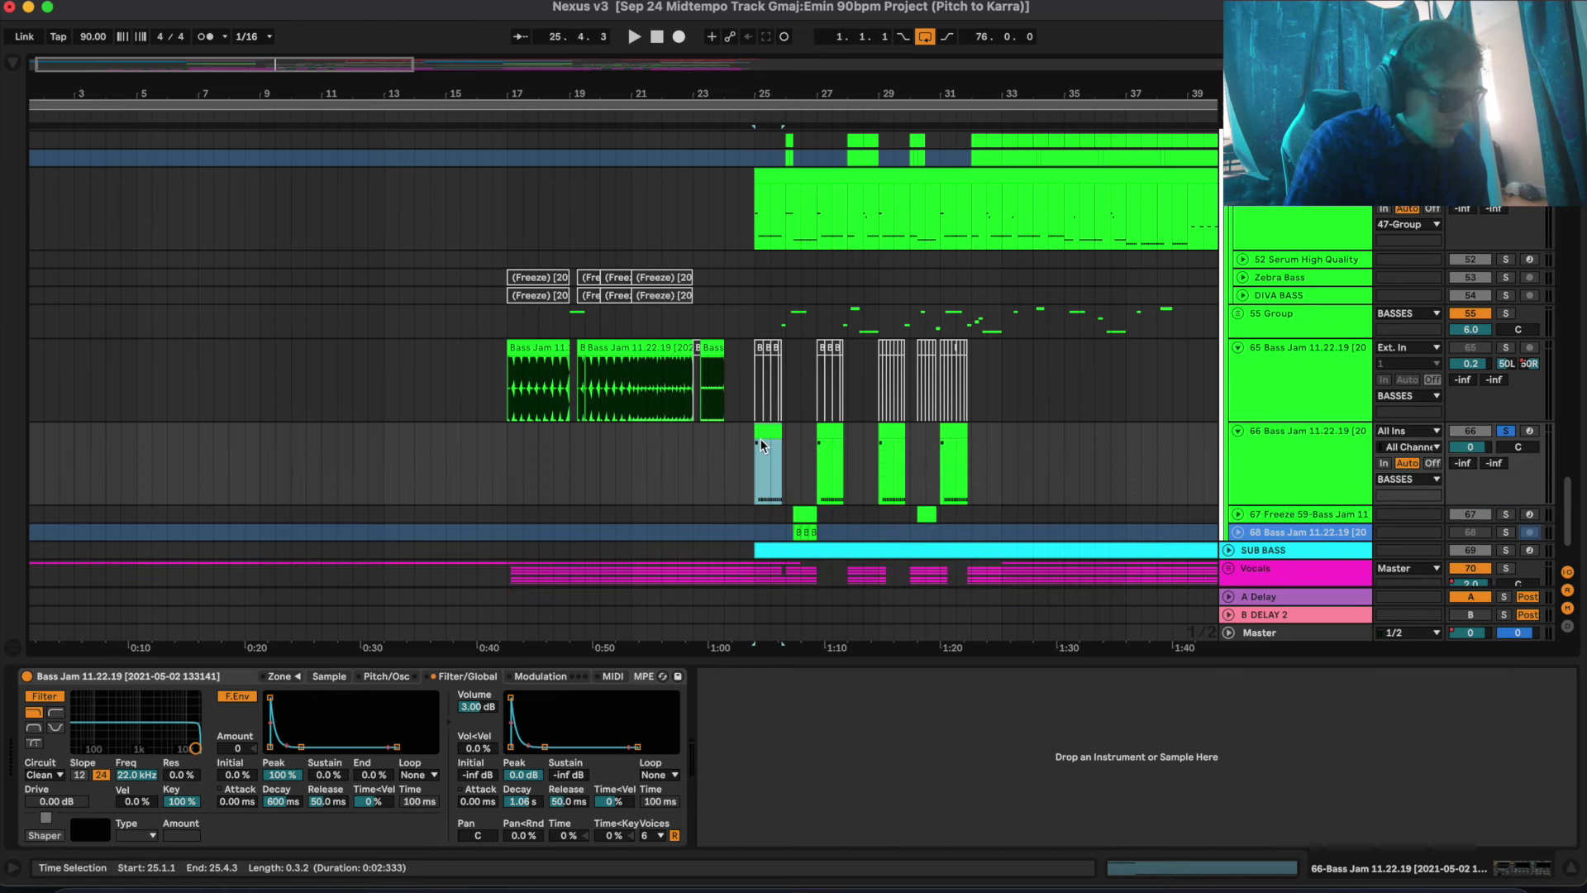
left_click(329, 676)
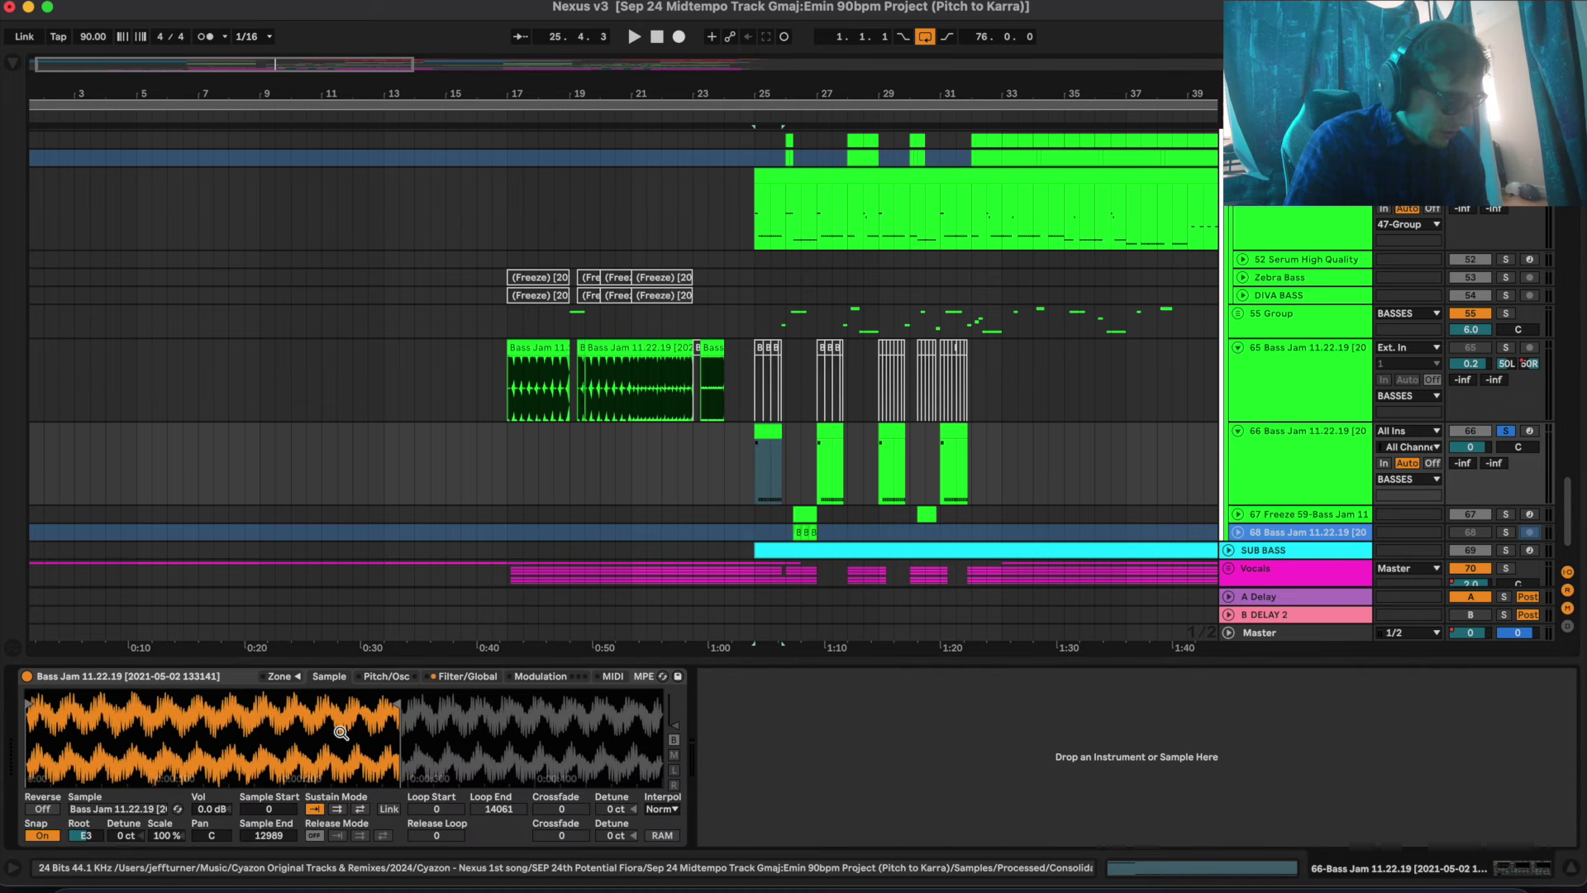
Solo track 67's frozen Bass Jam clip and show its sample waveform, loop end 28400
key("space")
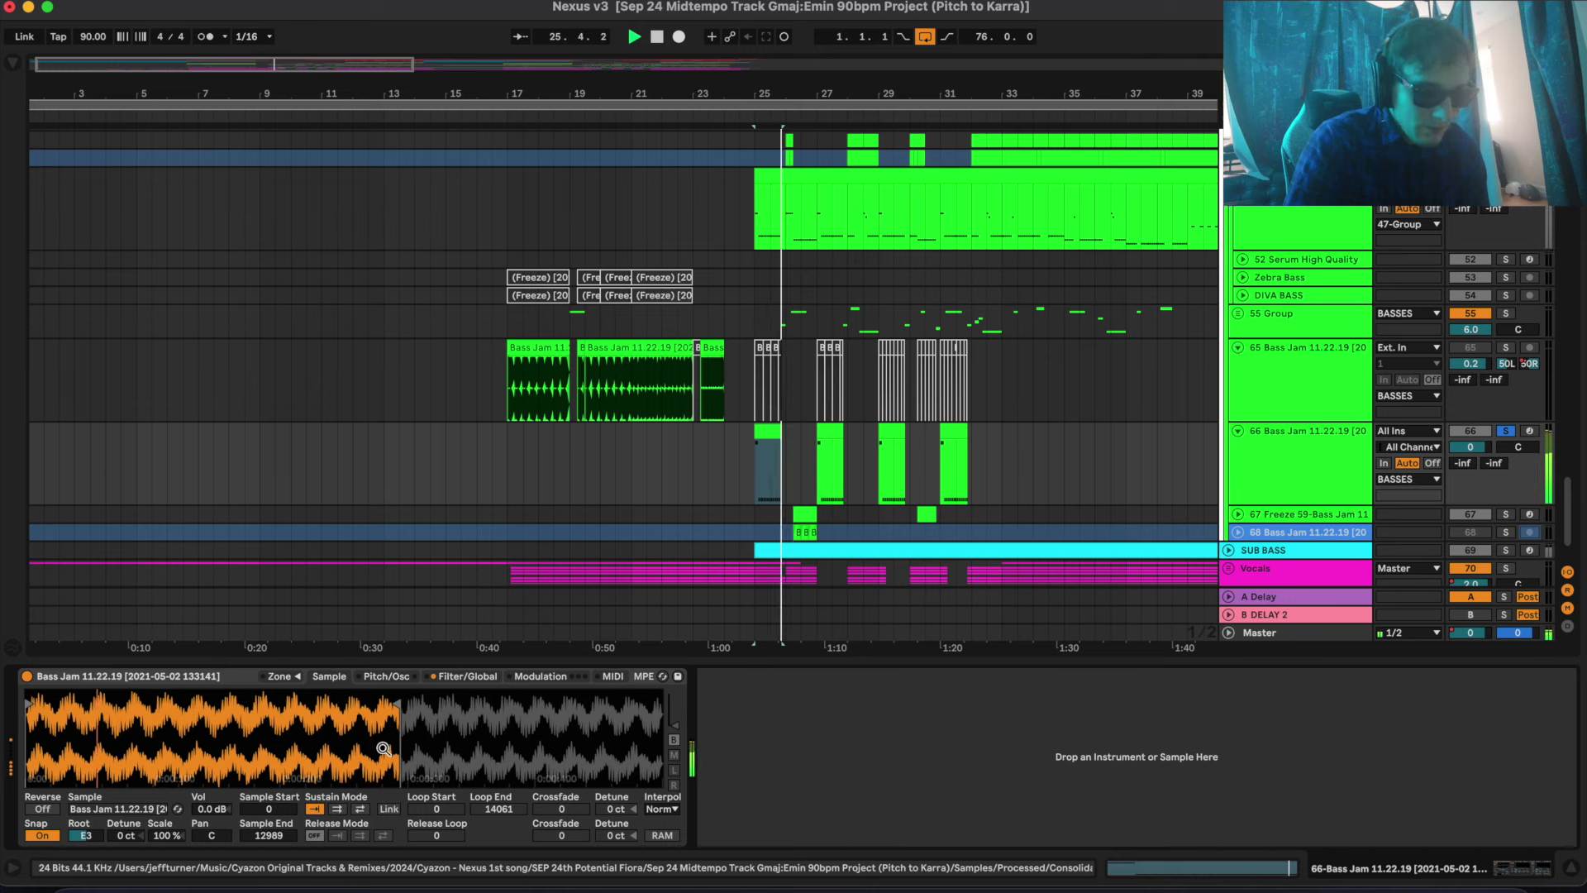
left_click(804, 514)
left_click(1504, 515)
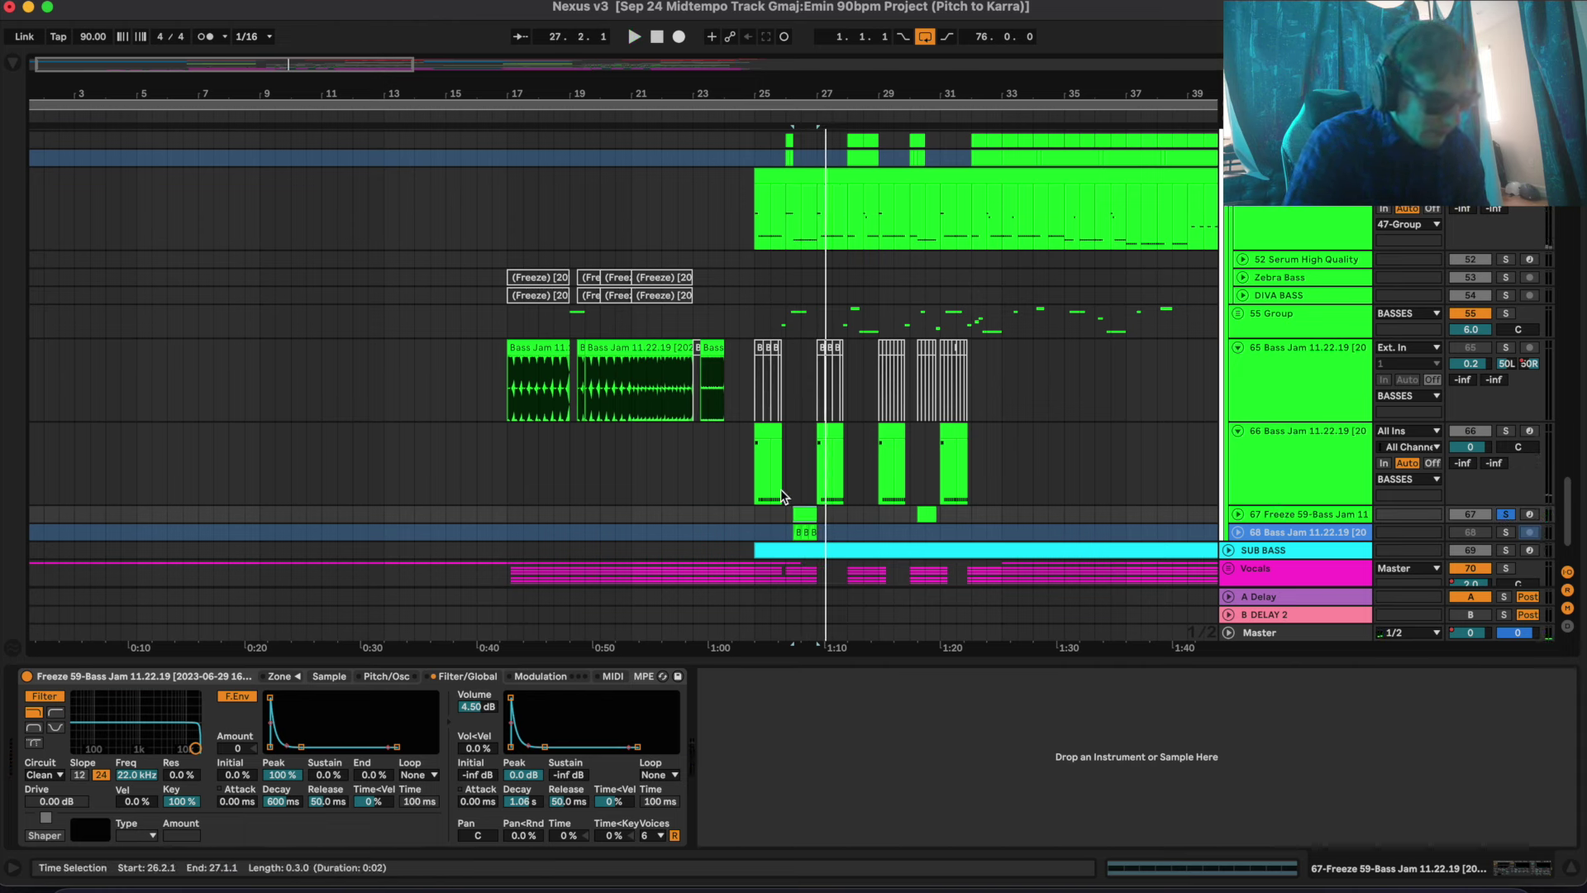
left_click(329, 678)
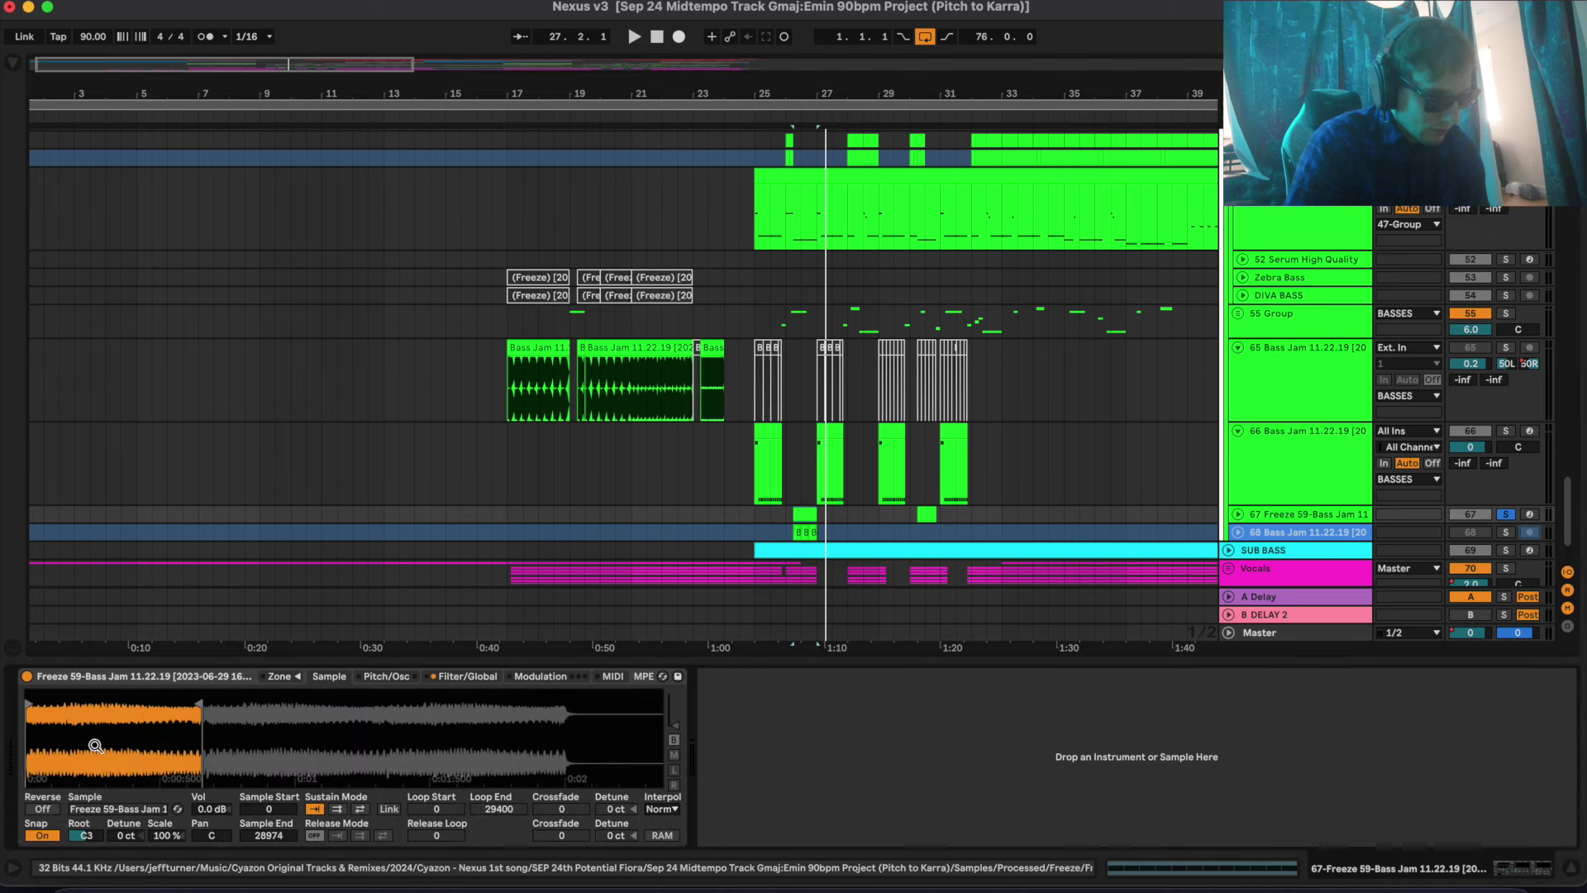
Expand 55 Group, zoom in around bar 25, and view tracks 60 and 61
left_click(1237, 313)
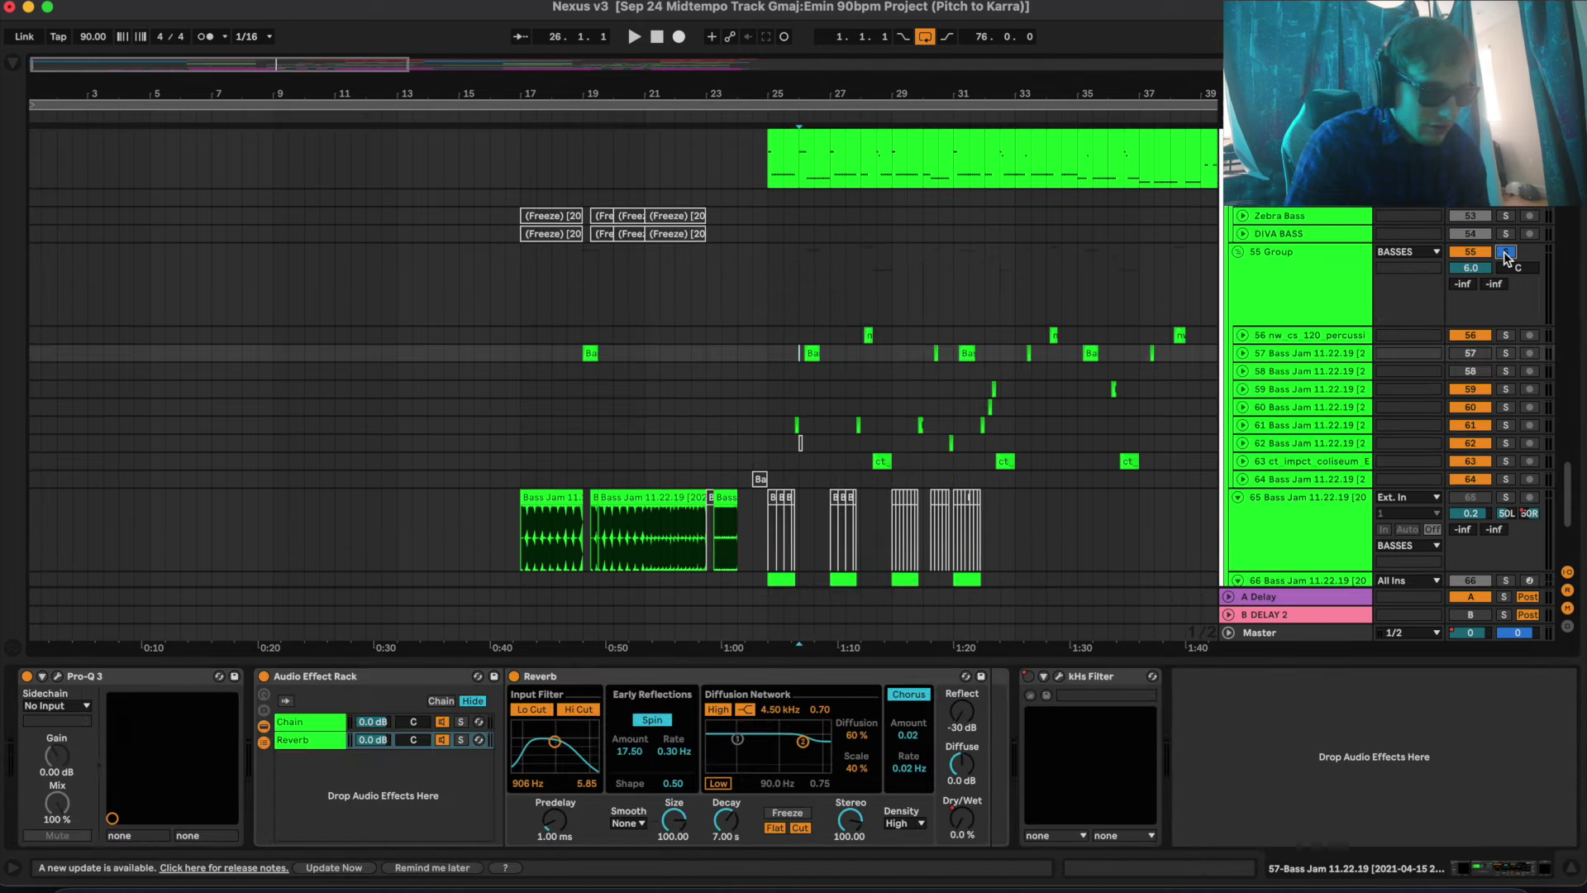
key("space")
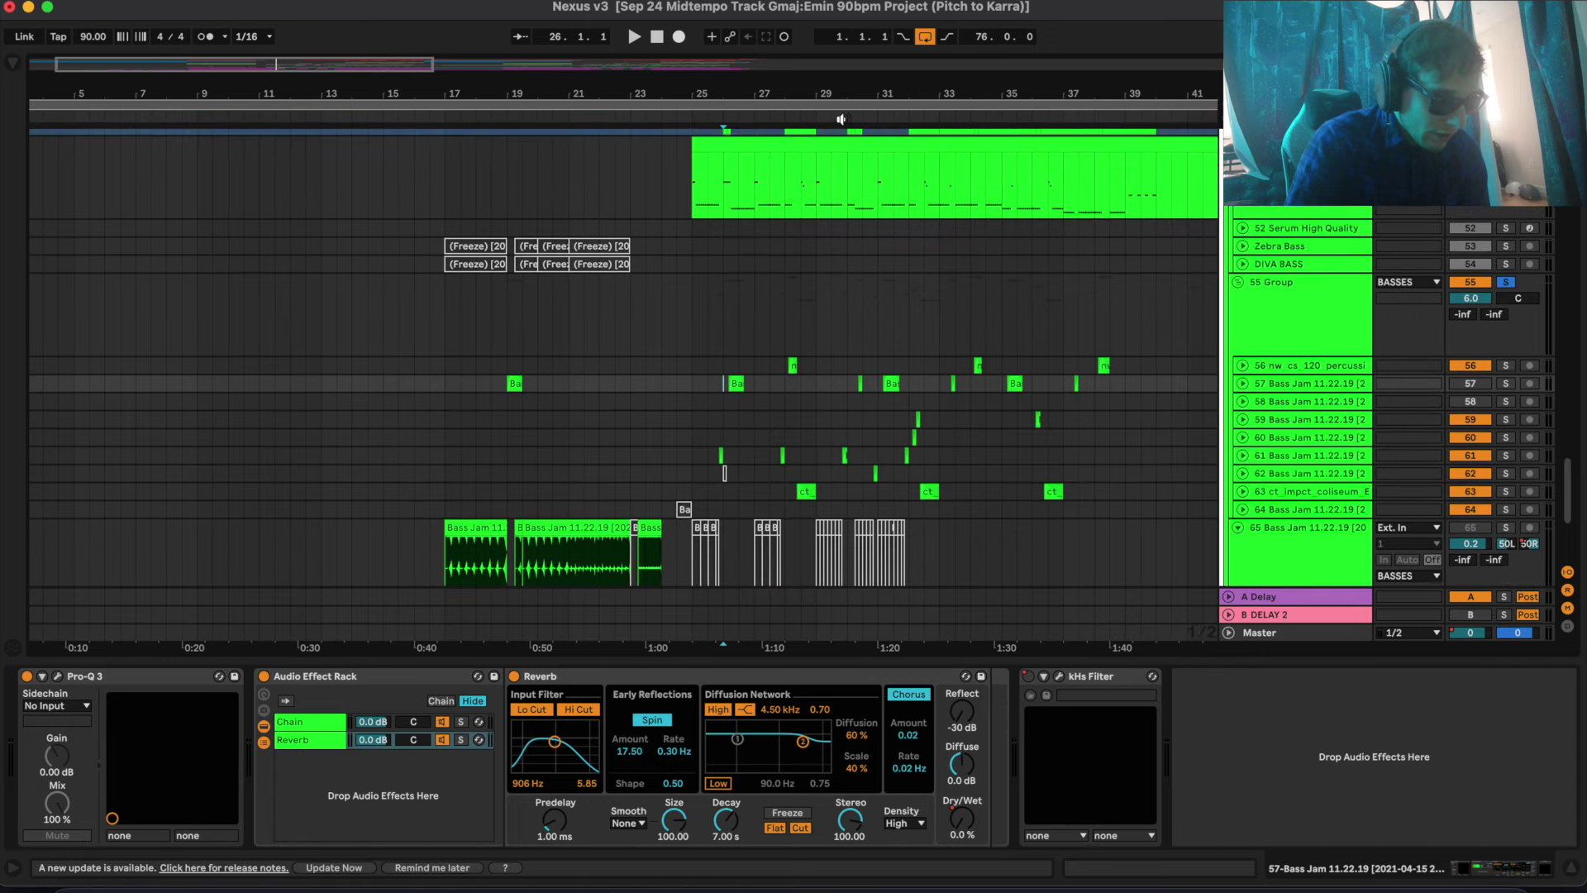
key("plus")
left_click(642, 435)
left_click(651, 455)
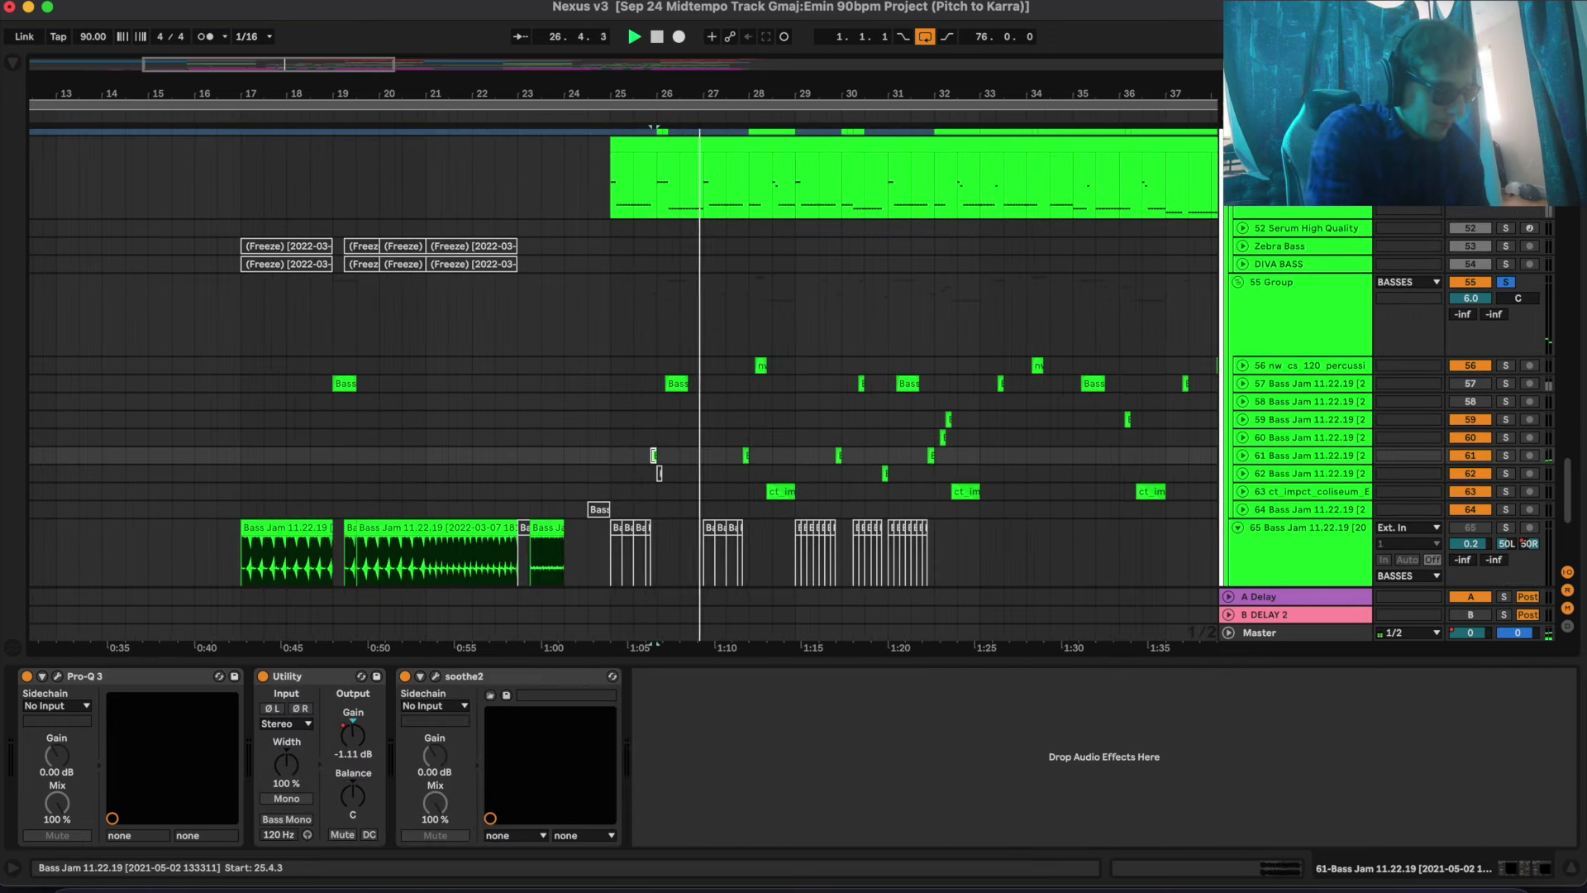
scroll(648, 457, "down", 4)
scroll(650, 459, "up", 1)
scroll(687, 334, "up", 2)
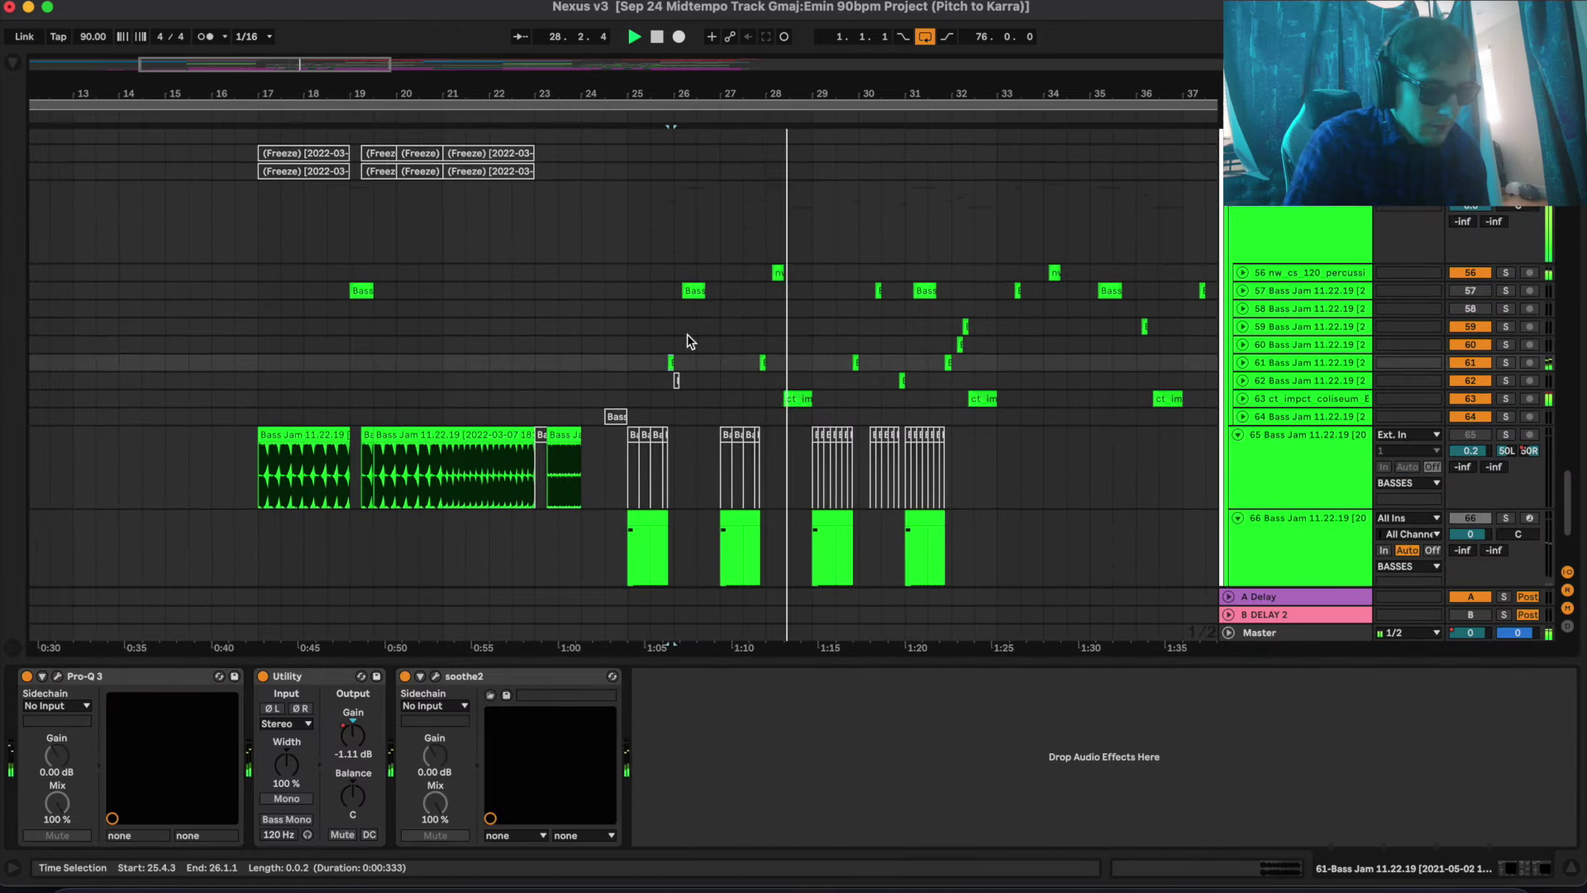
View the devices of track 63's ct_impct_coliseum_Eb clip and track 56's nw percussion clip
left_click(793, 400)
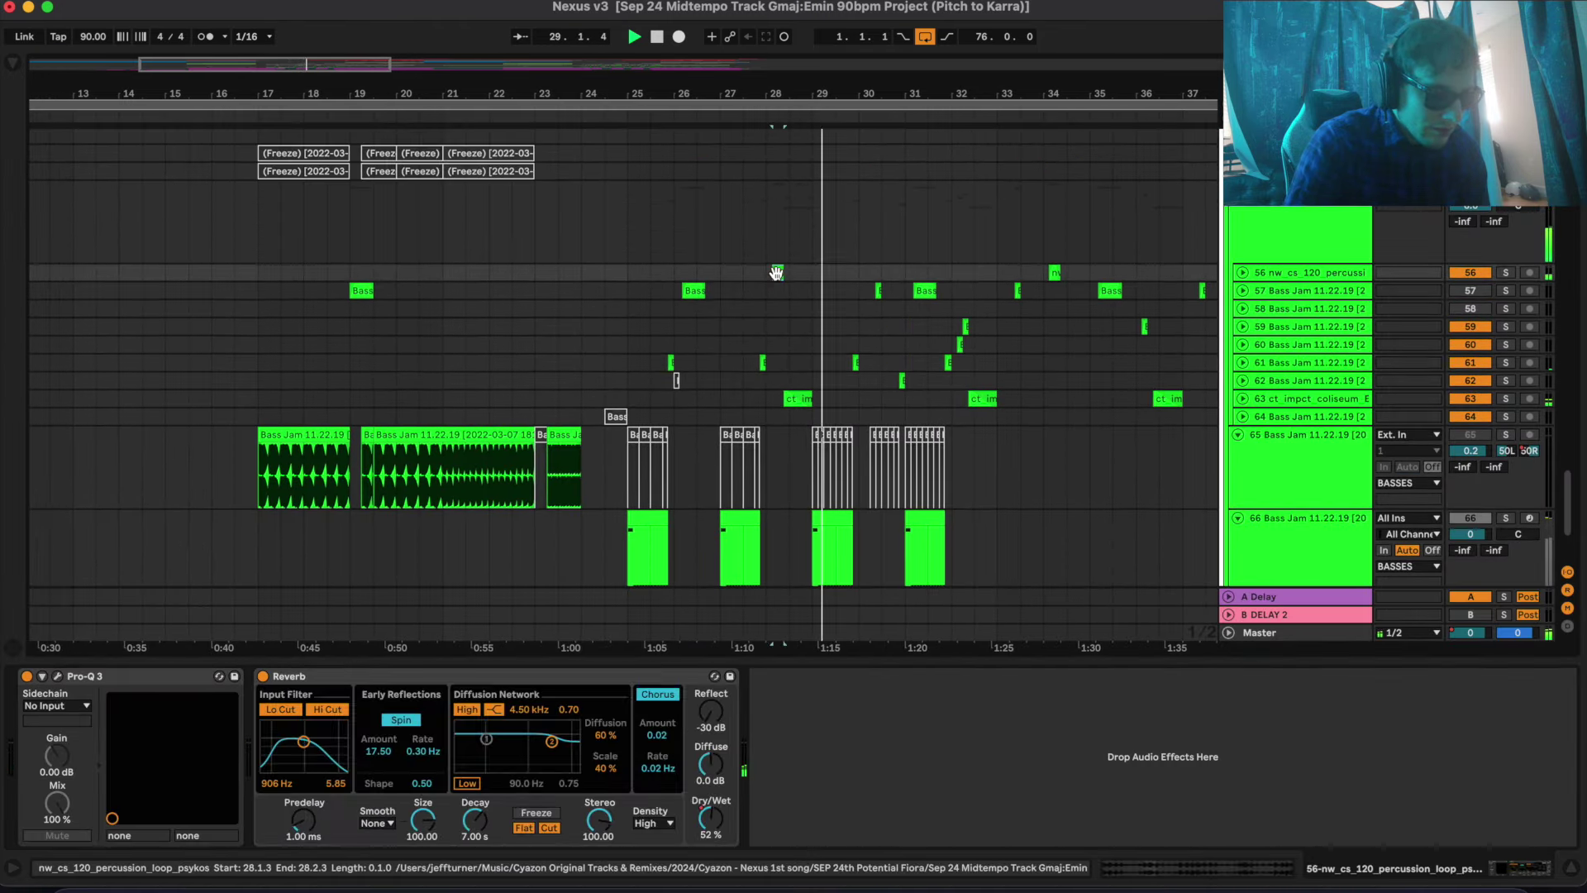
left_click(793, 401)
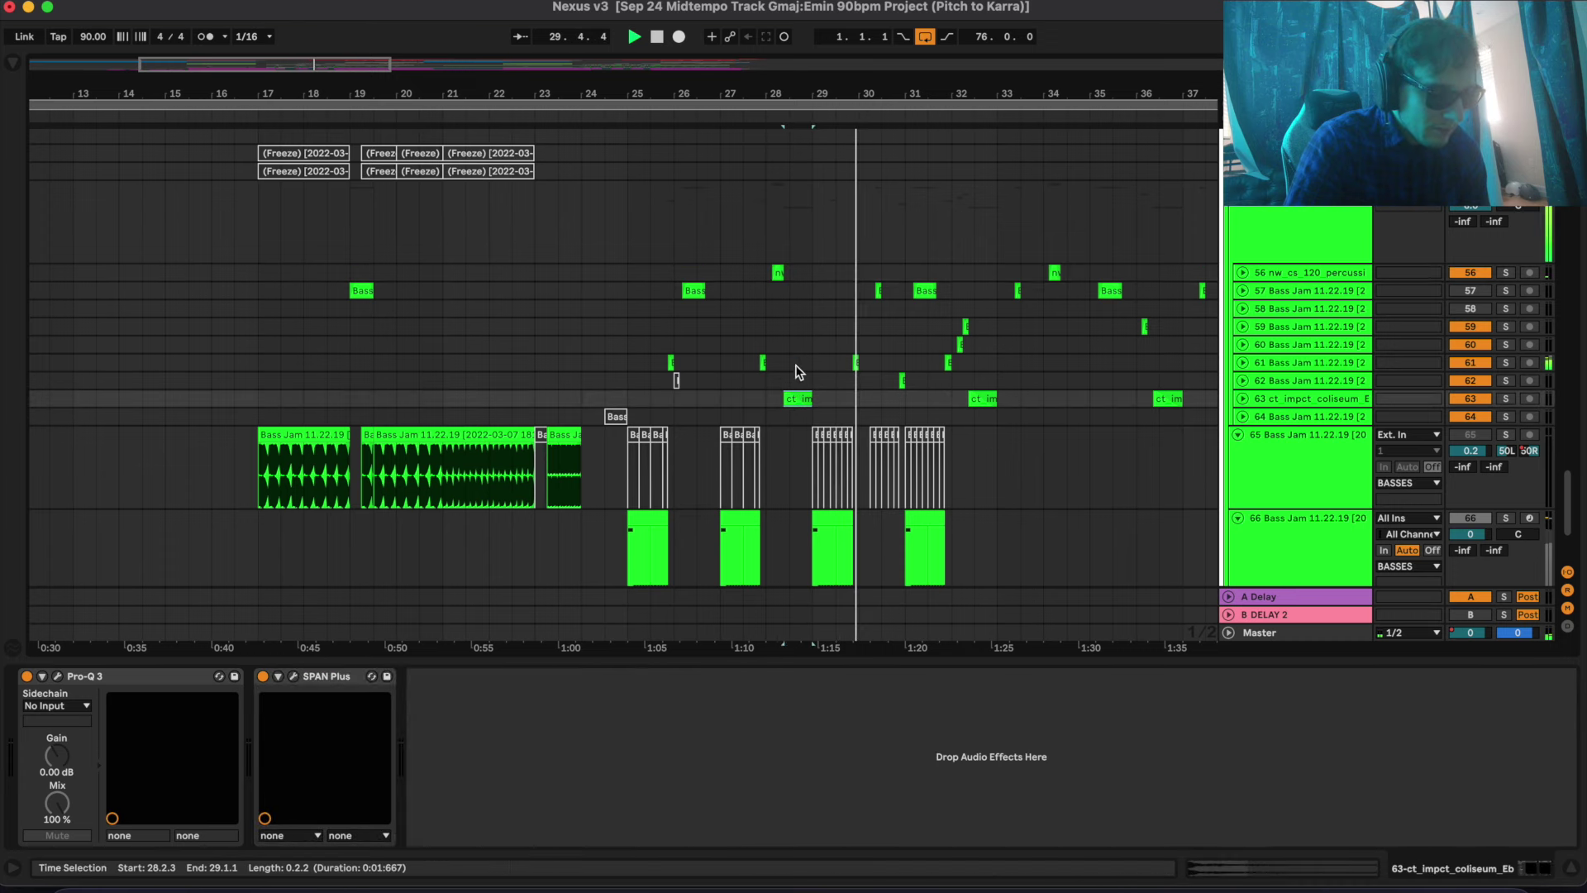
left_click(778, 272)
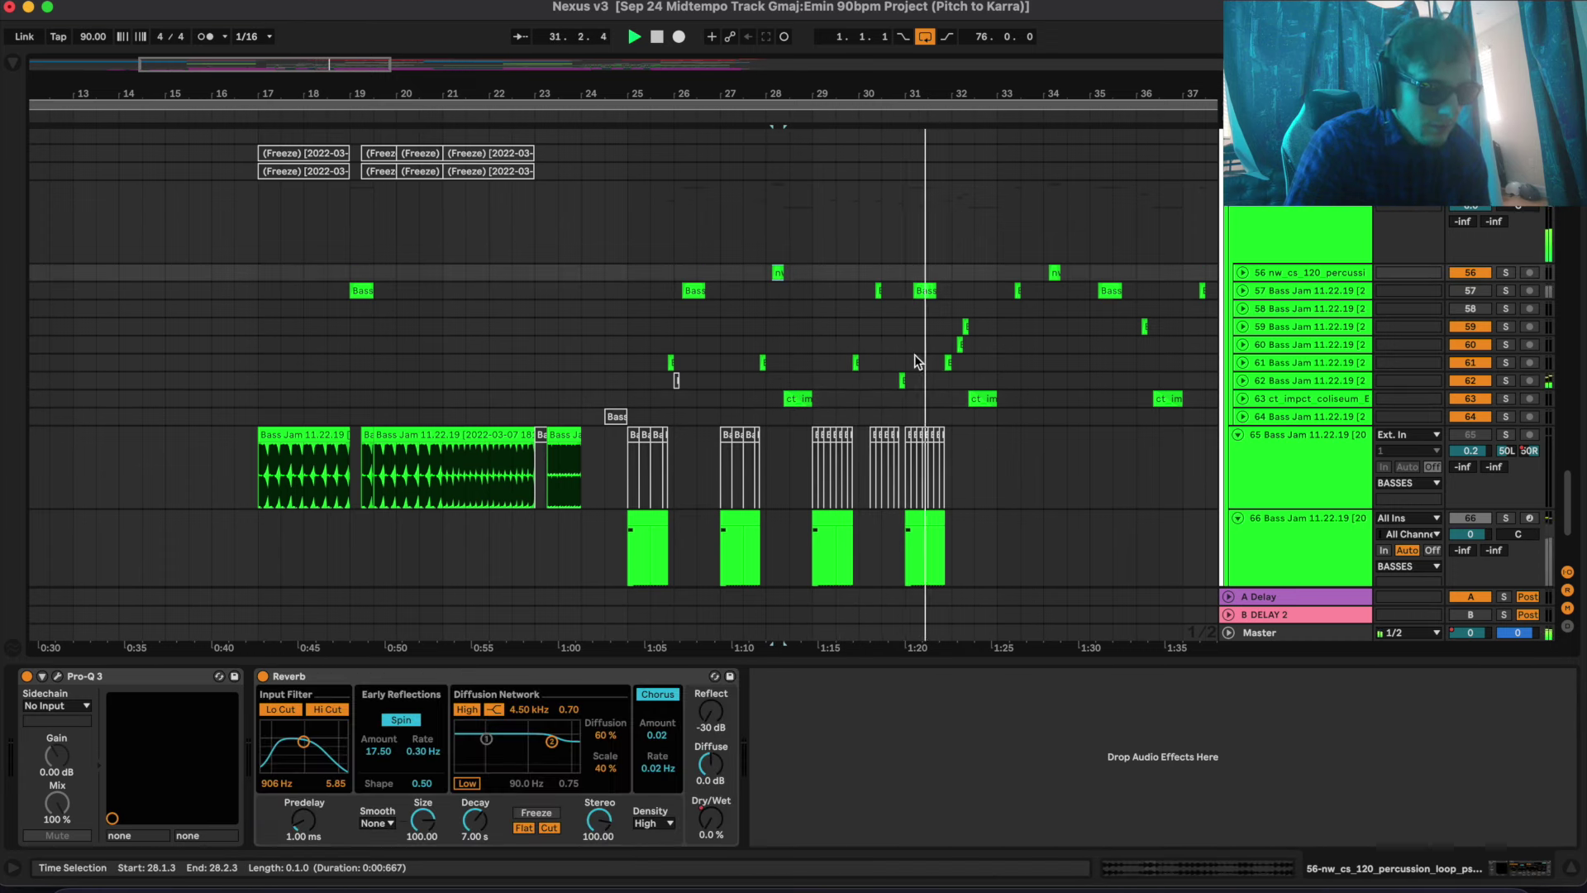
scroll(916, 361, "up", 2)
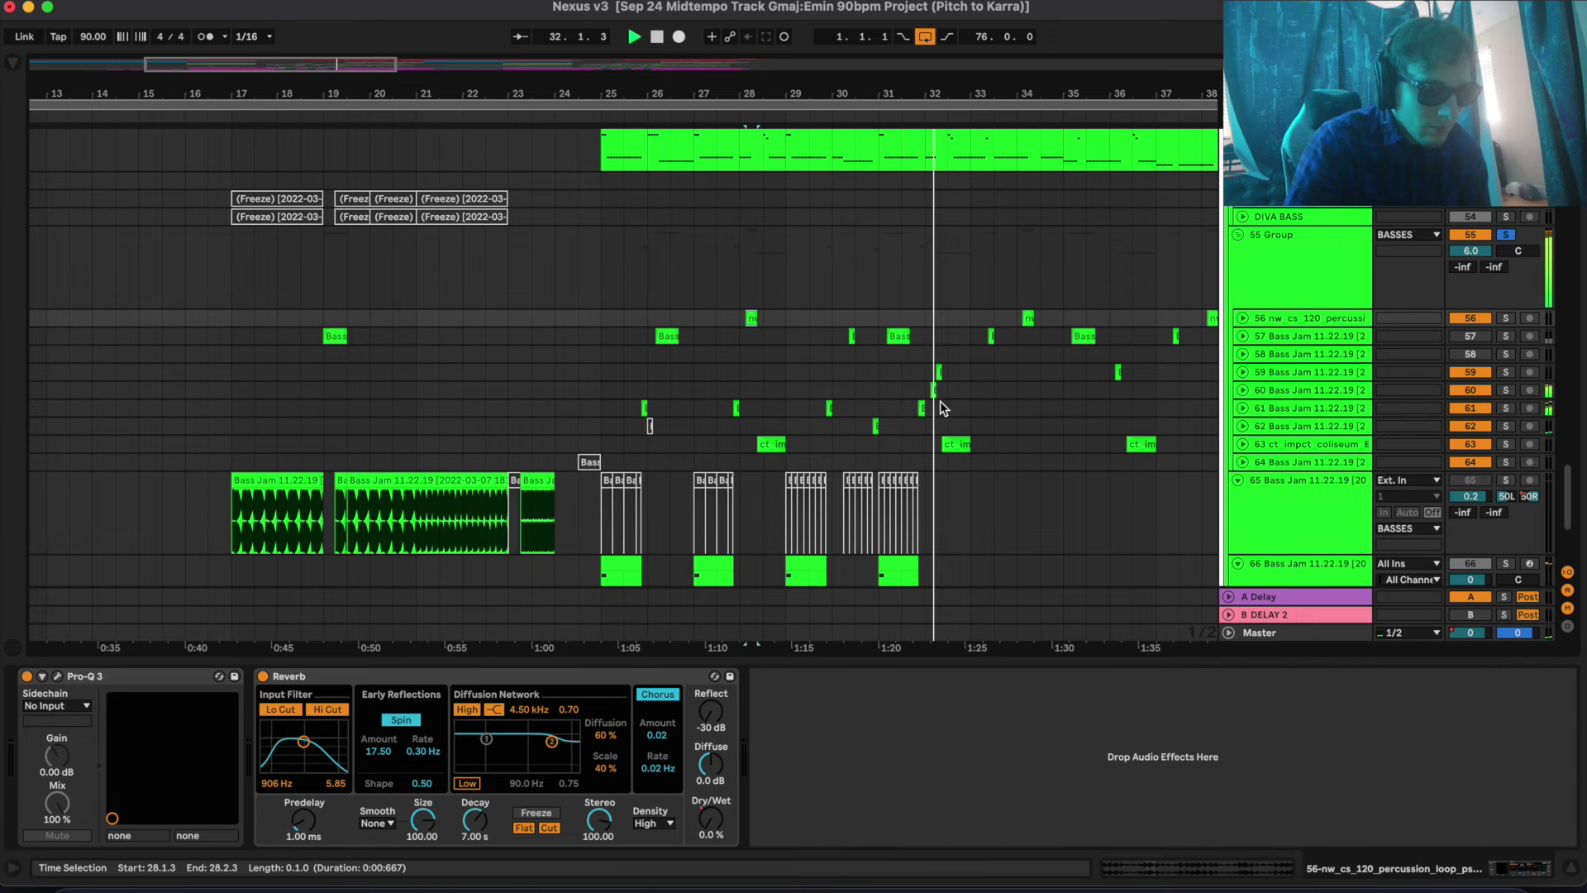
scroll(939, 400, "up", 2)
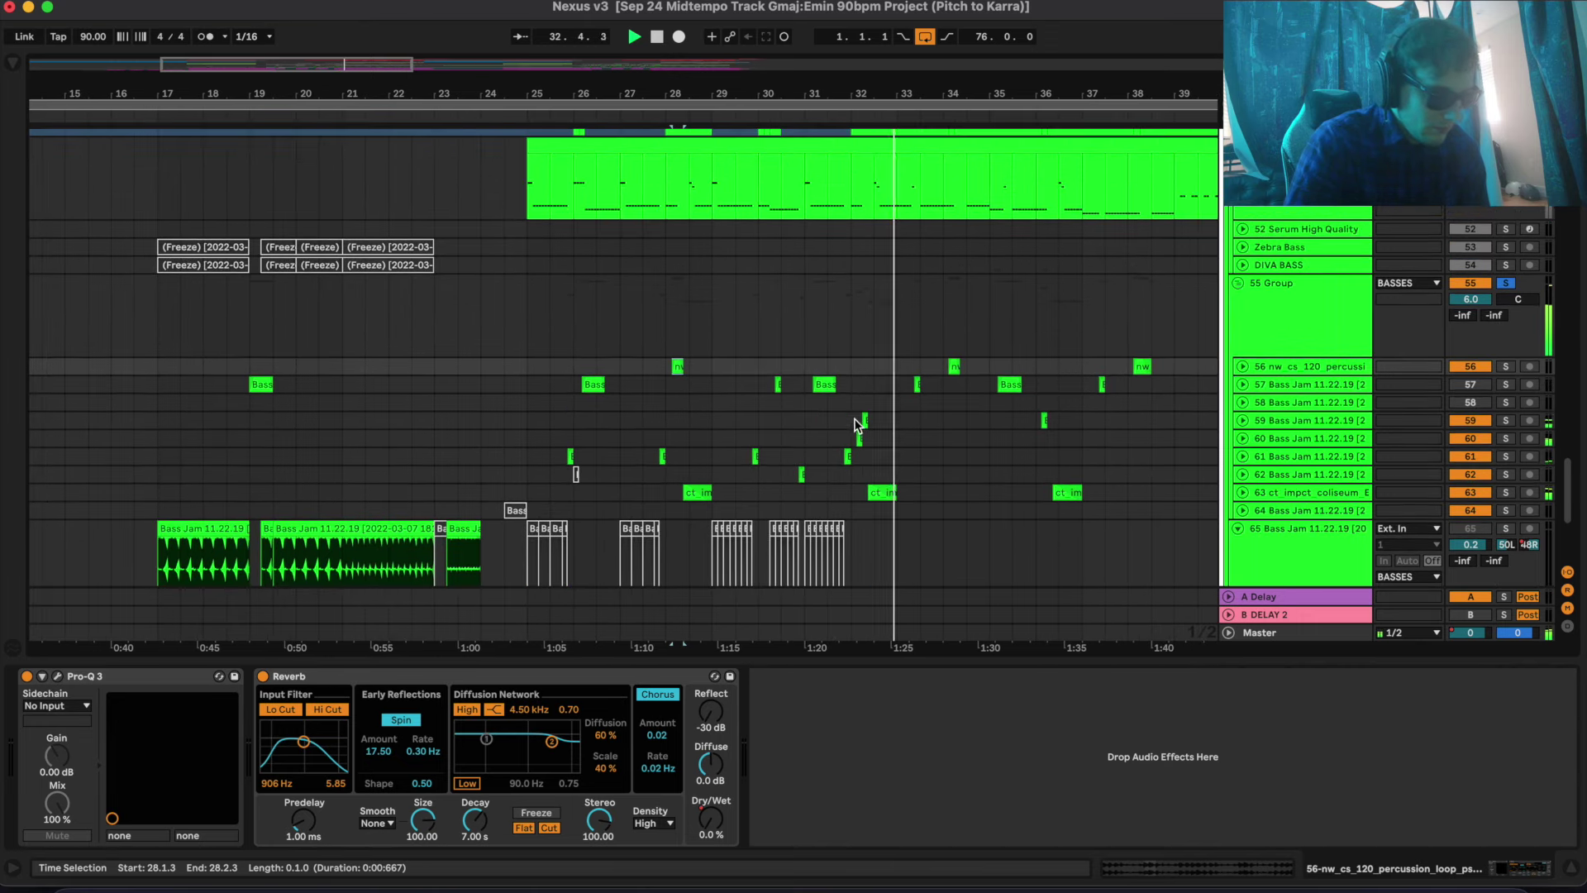
Show 55 Group's Soft Clipper, Glue Compressor and Utility chain and play from bar 29
left_click(851, 419)
left_click(852, 436)
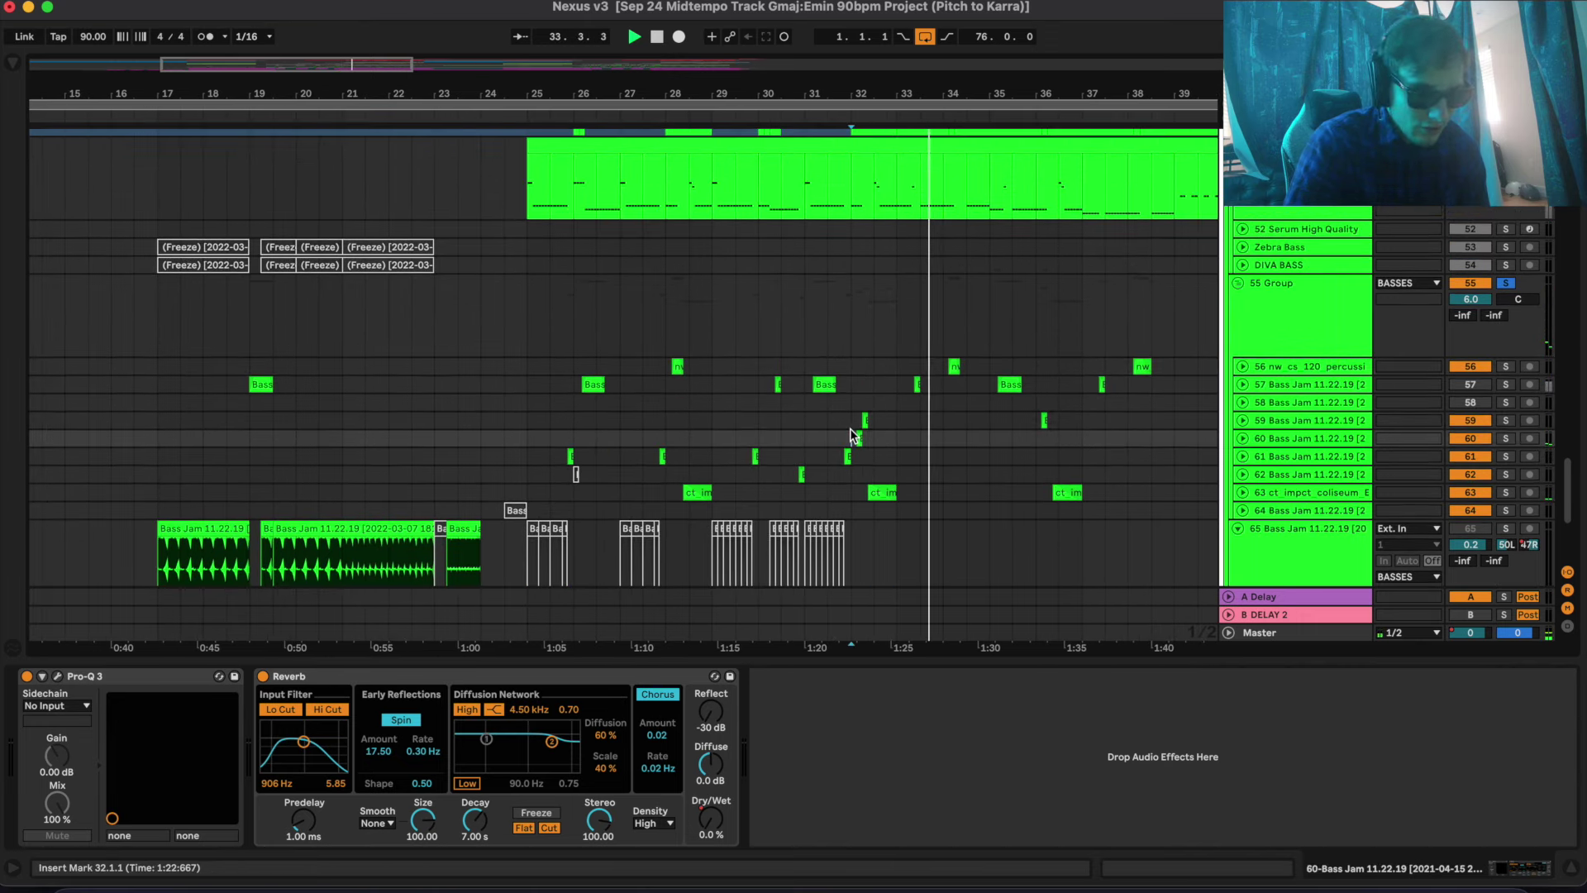
scroll(1114, 429, "up", 4)
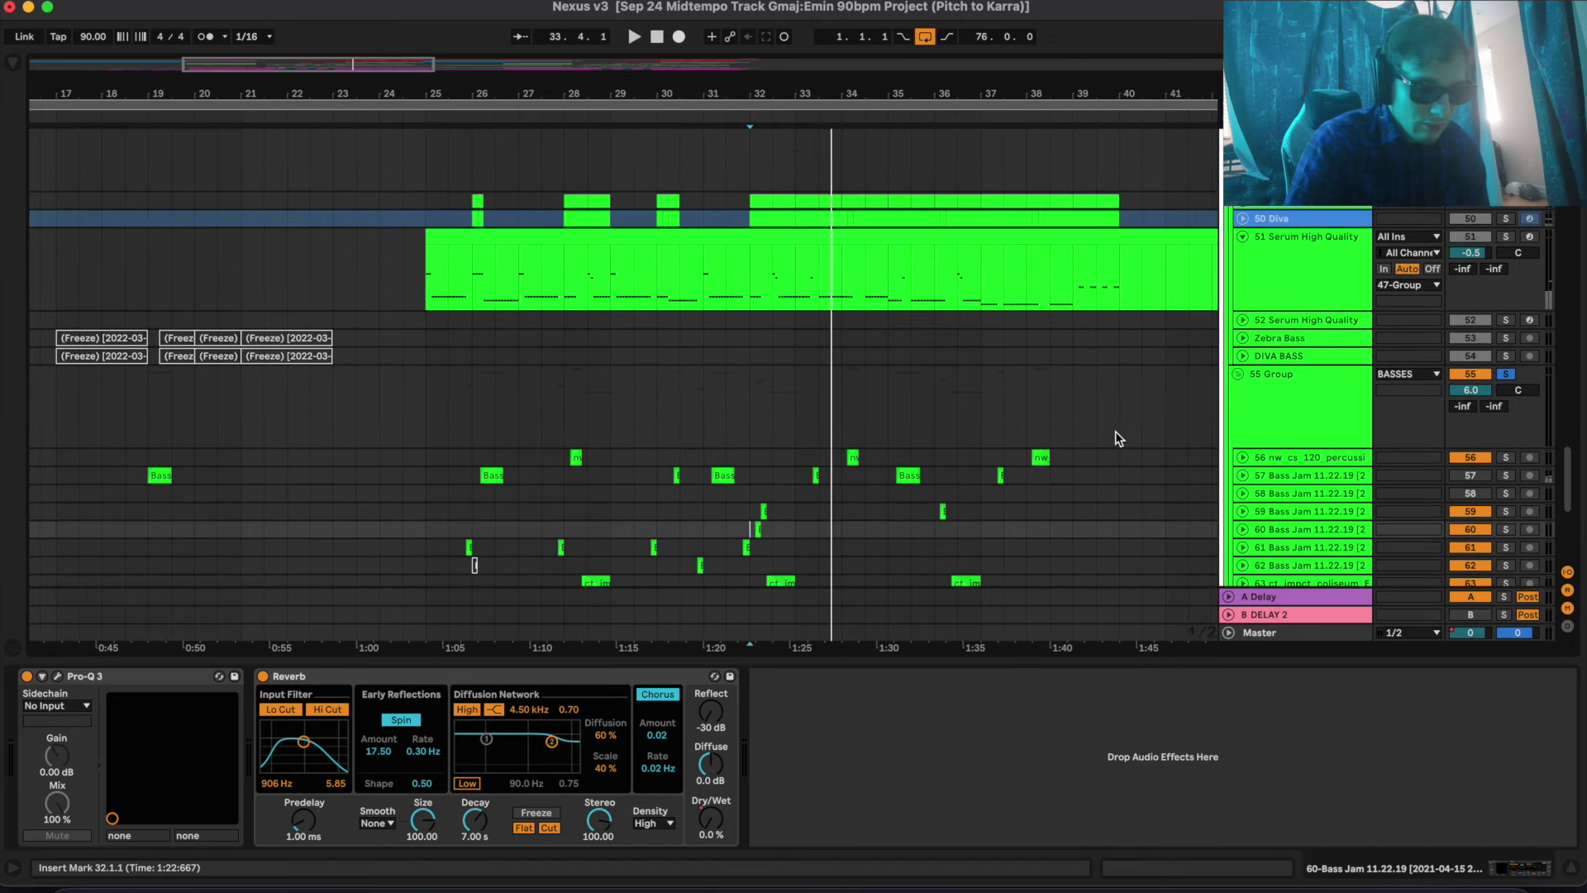
left_click(618, 408)
key("space")
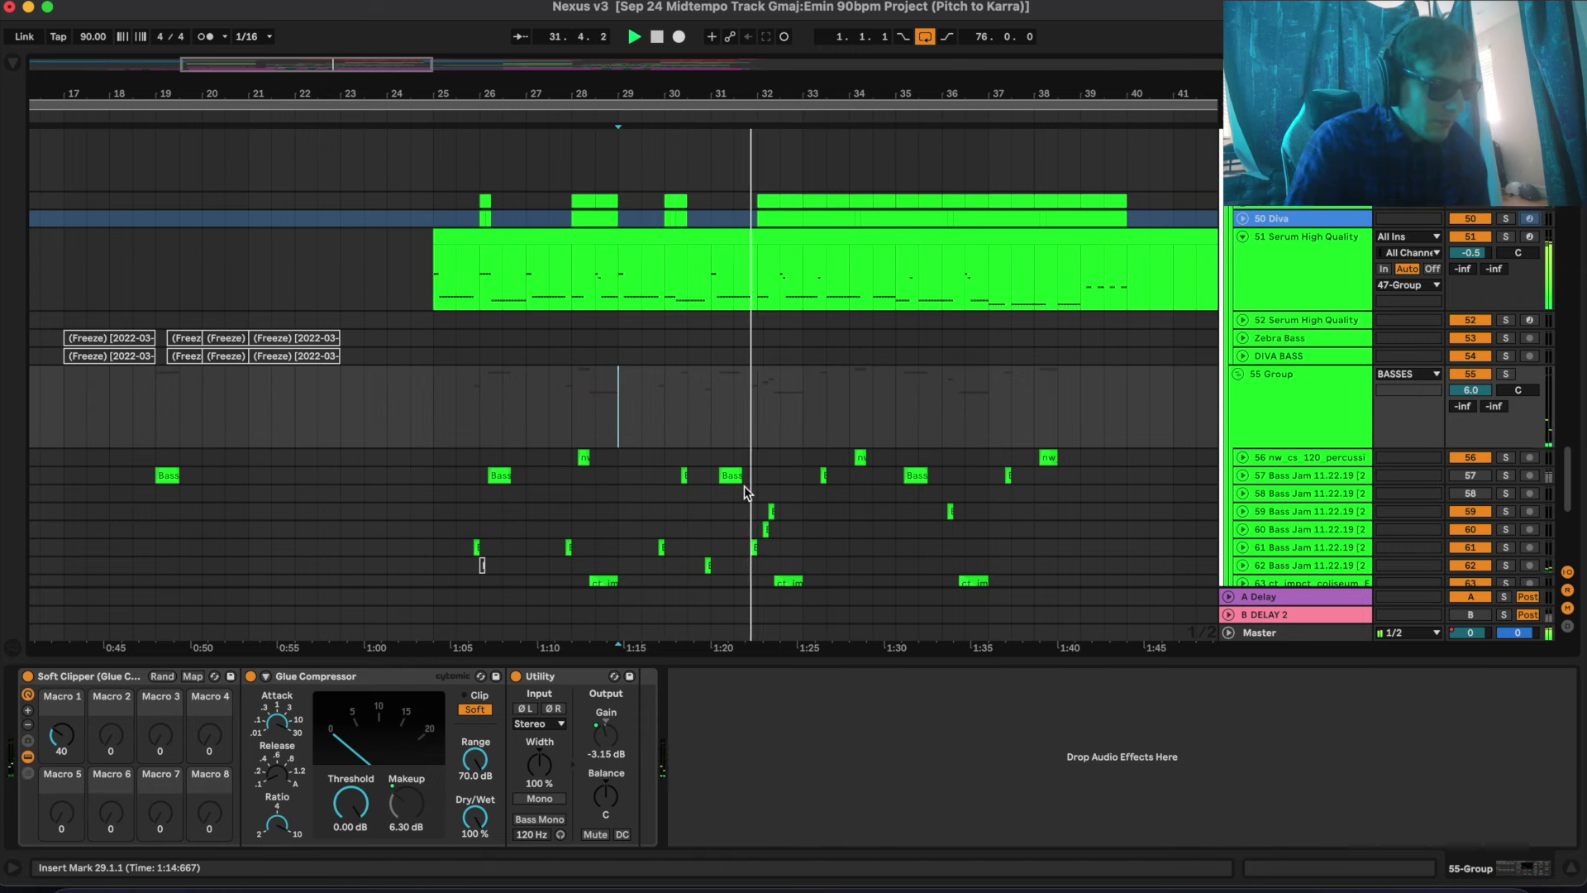
Open track 51's Serum synth window and reposition it on screen
scroll(450, 326, "up", 2)
left_click(439, 338)
key("space")
scroll(439, 331, "up", 1)
key("super+alt+p")
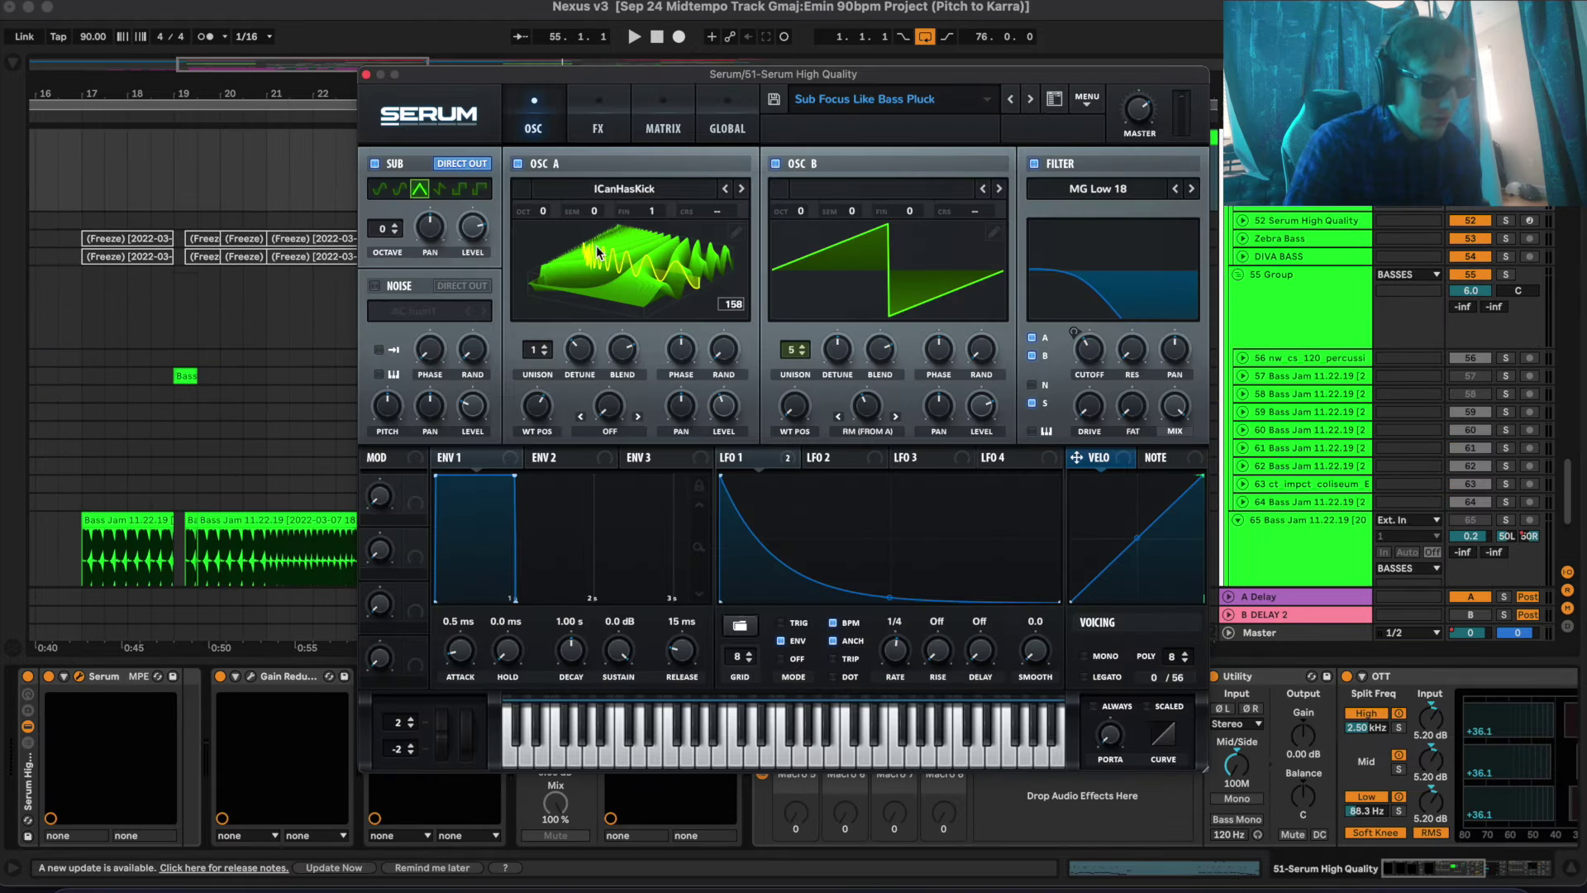
left_click_drag(612, 76, 670, 86)
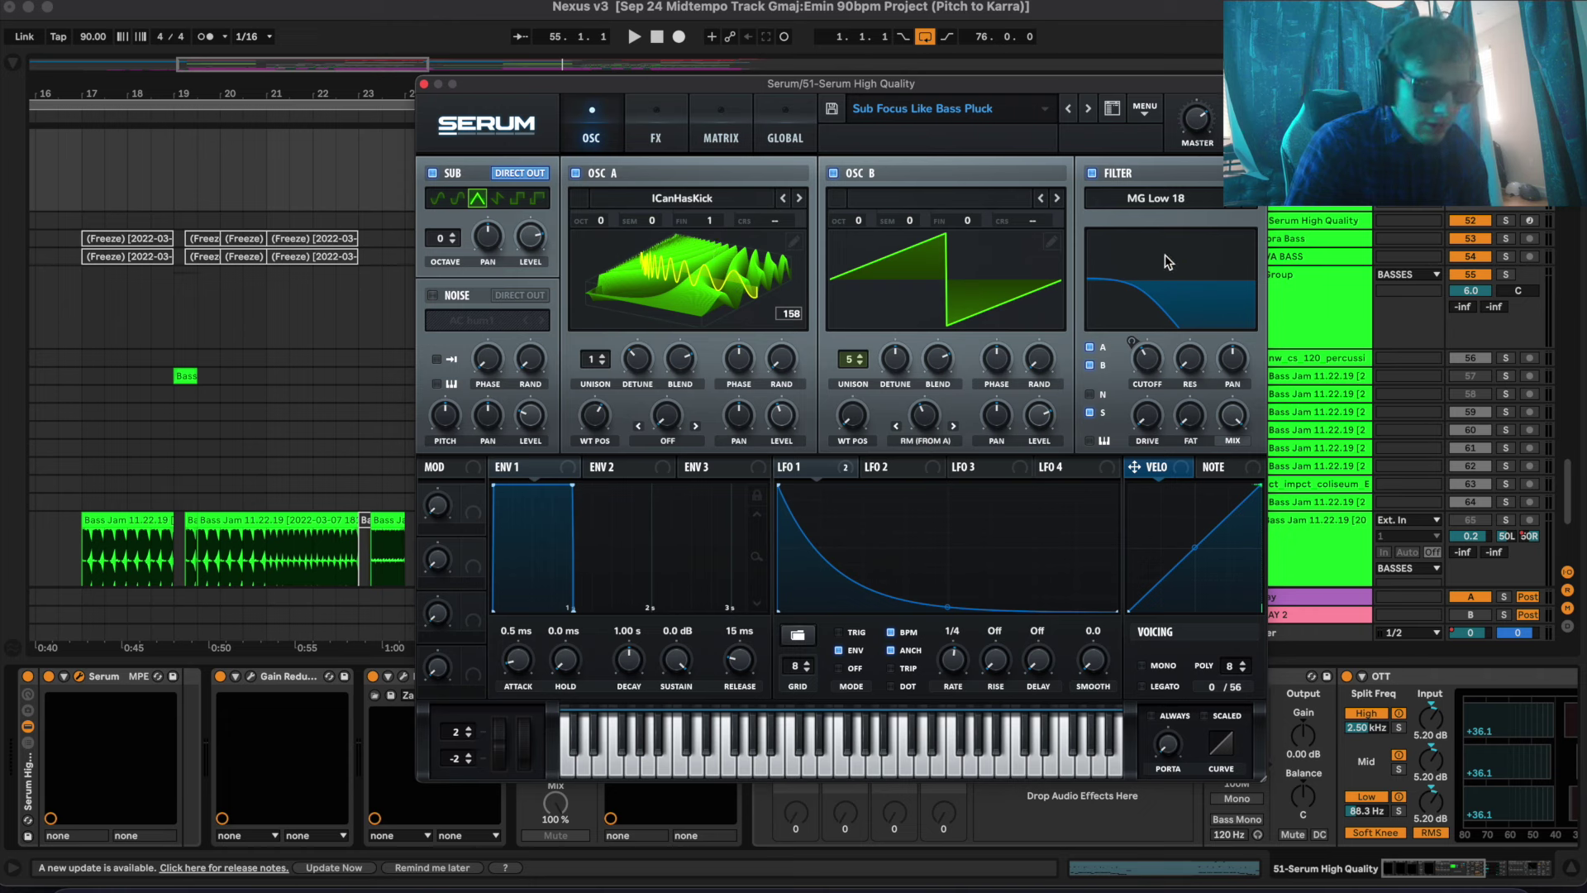
key("space")
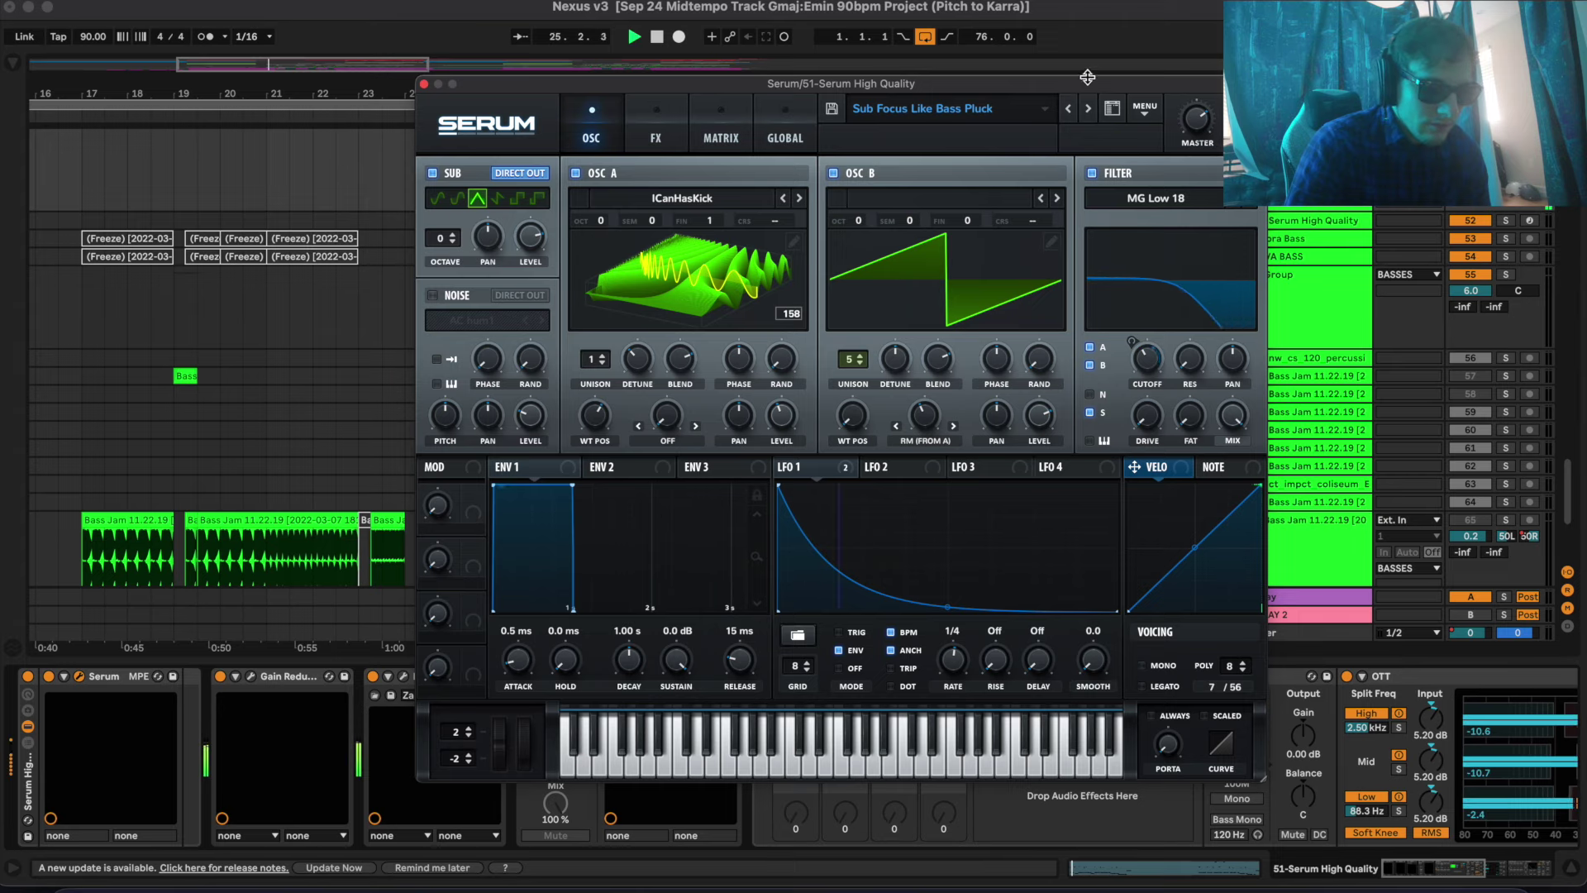
left_click_drag(1084, 90, 1026, 93)
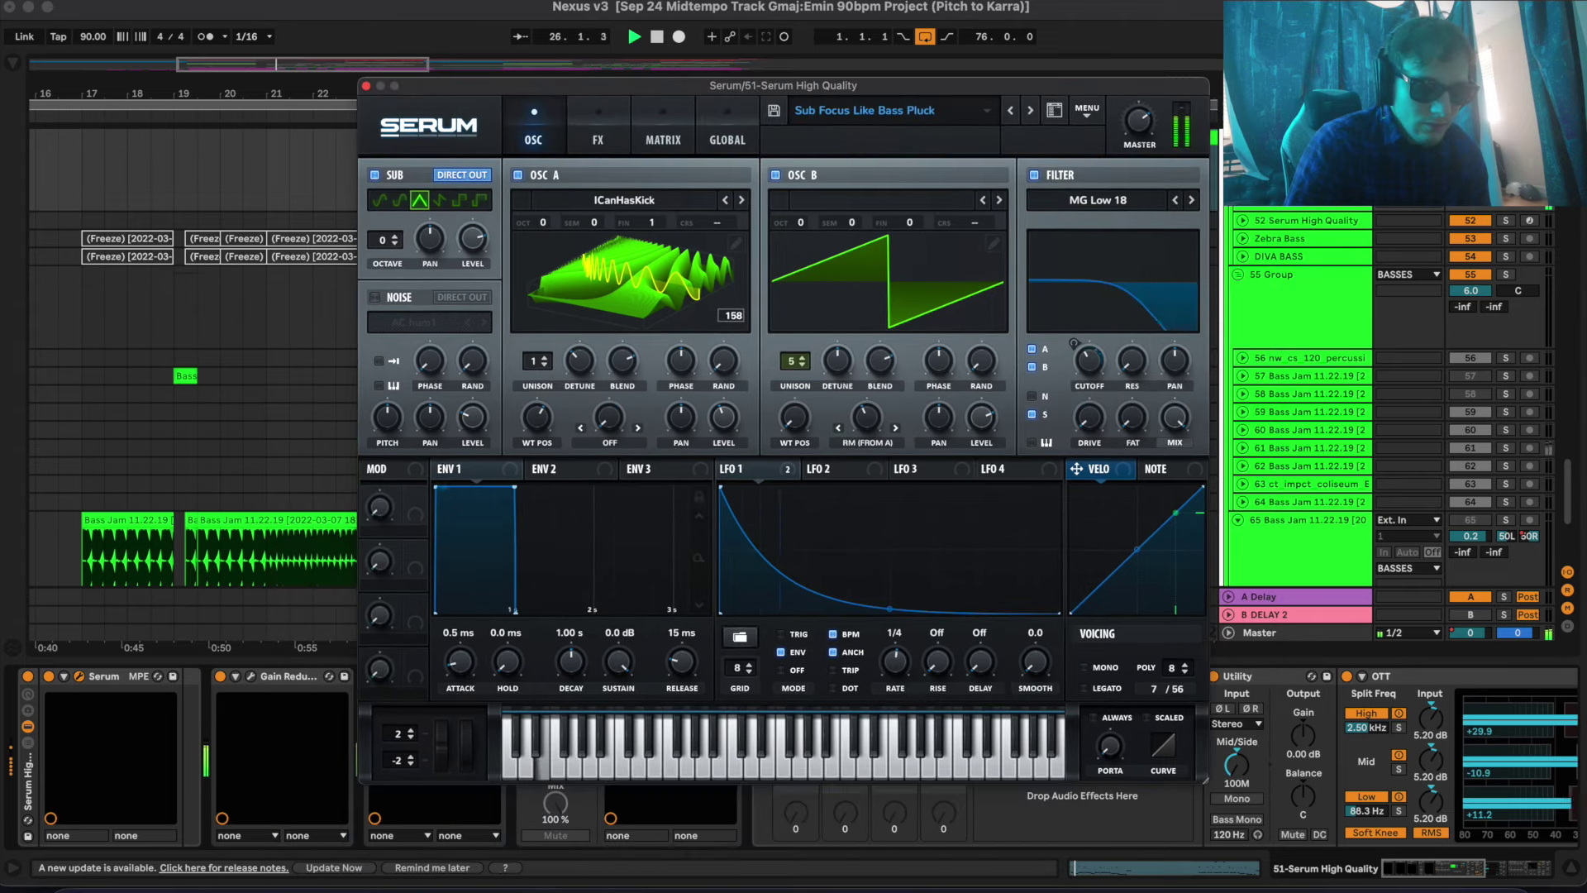
Solo 51 Serum High Quality and show Serum's FX page with Hyper/Dimension and Distortion
scroll(1504, 331, "up", 3)
left_click(1507, 282)
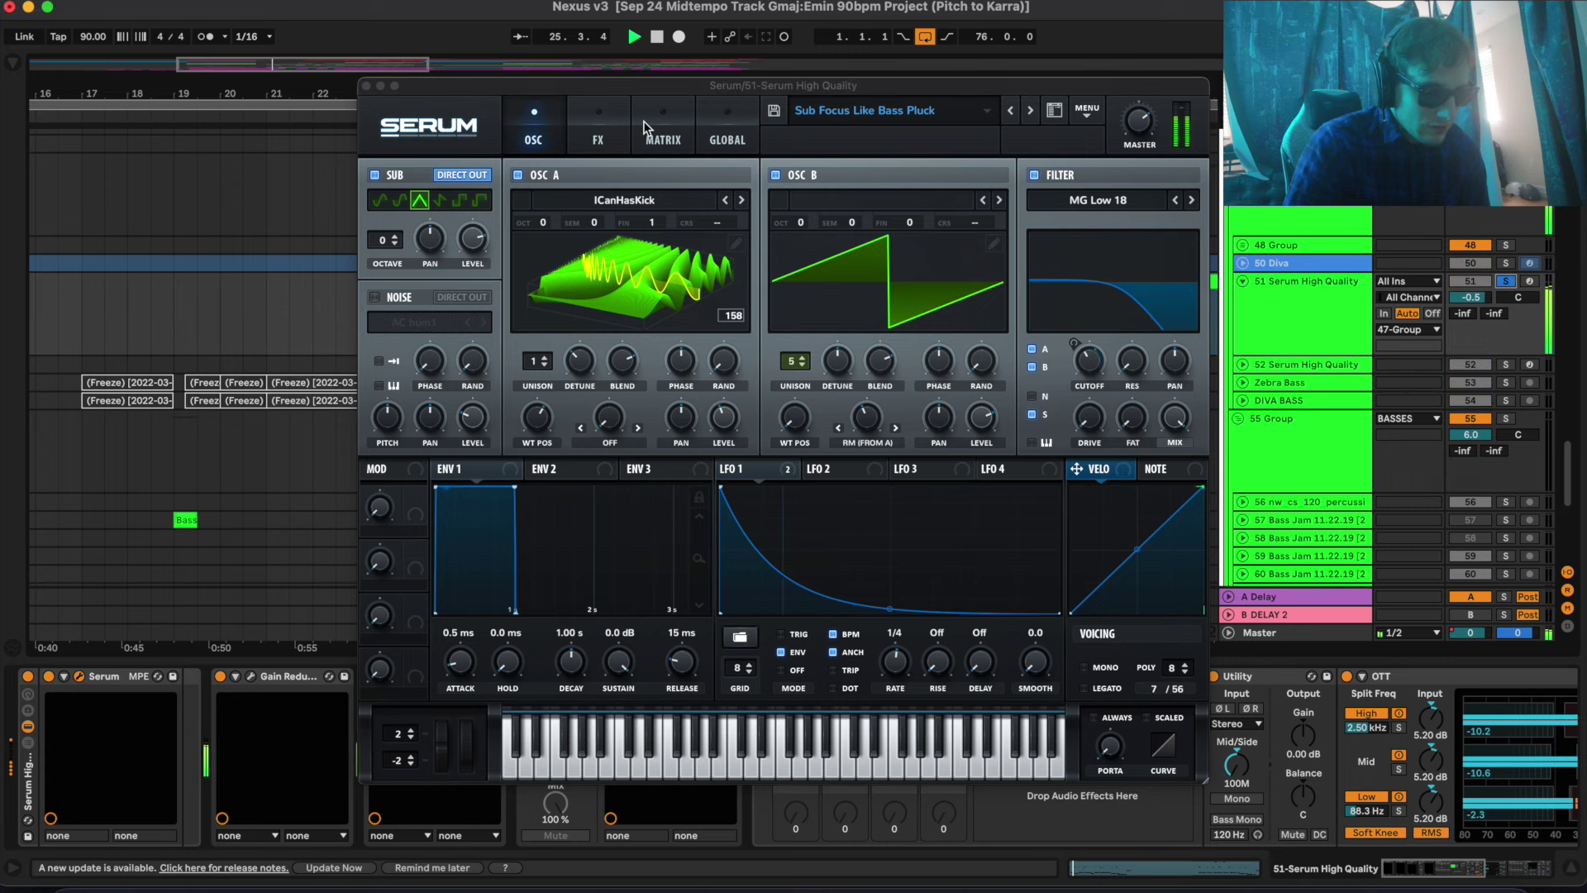
key("space")
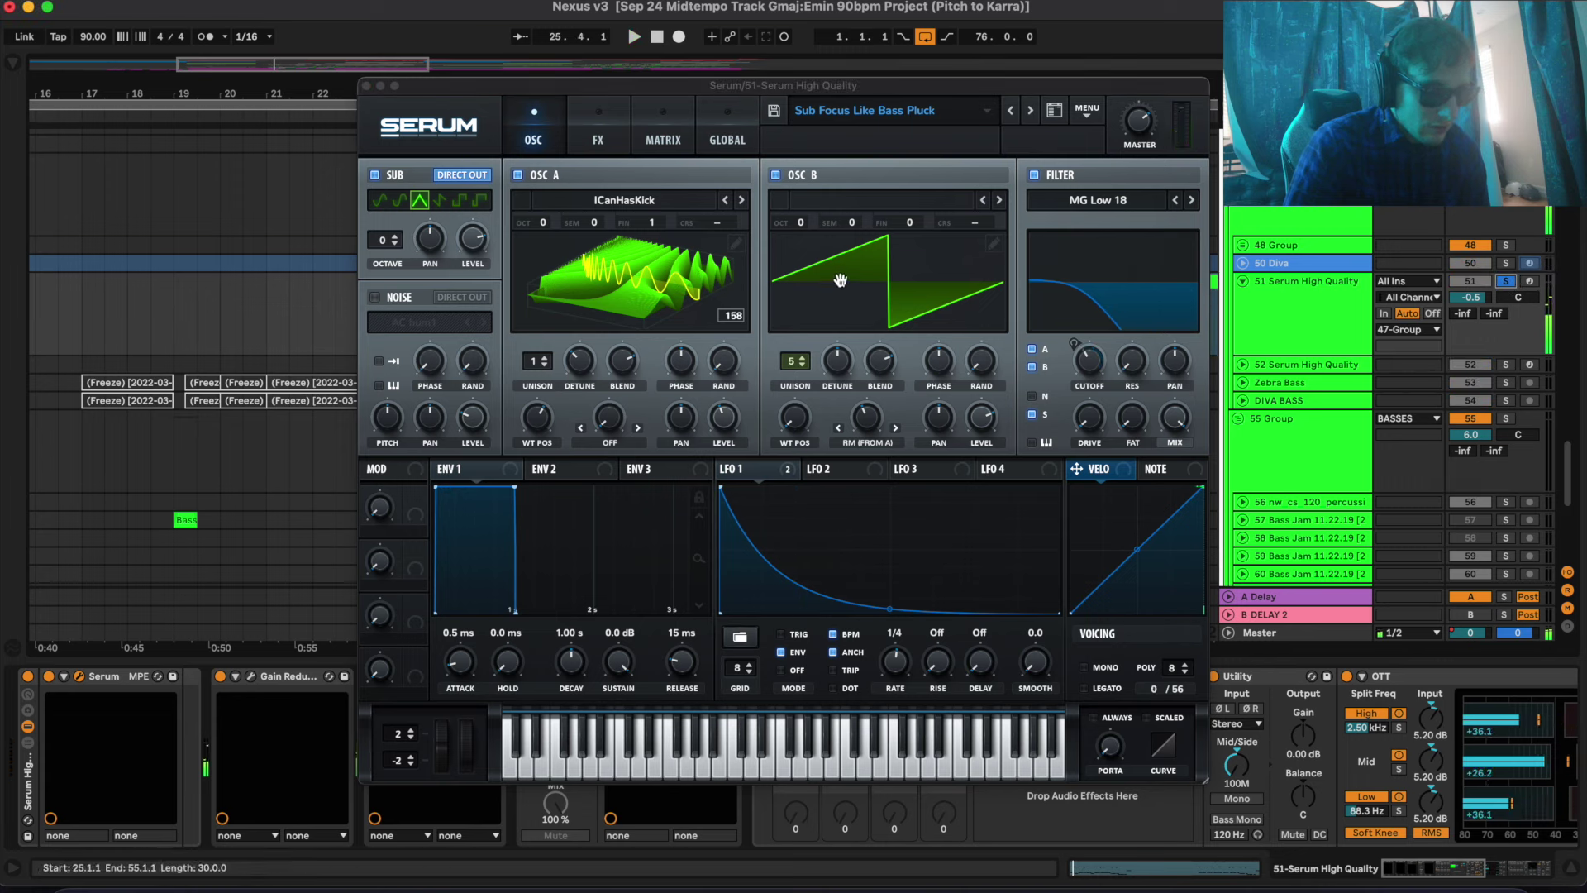
left_click(754, 473)
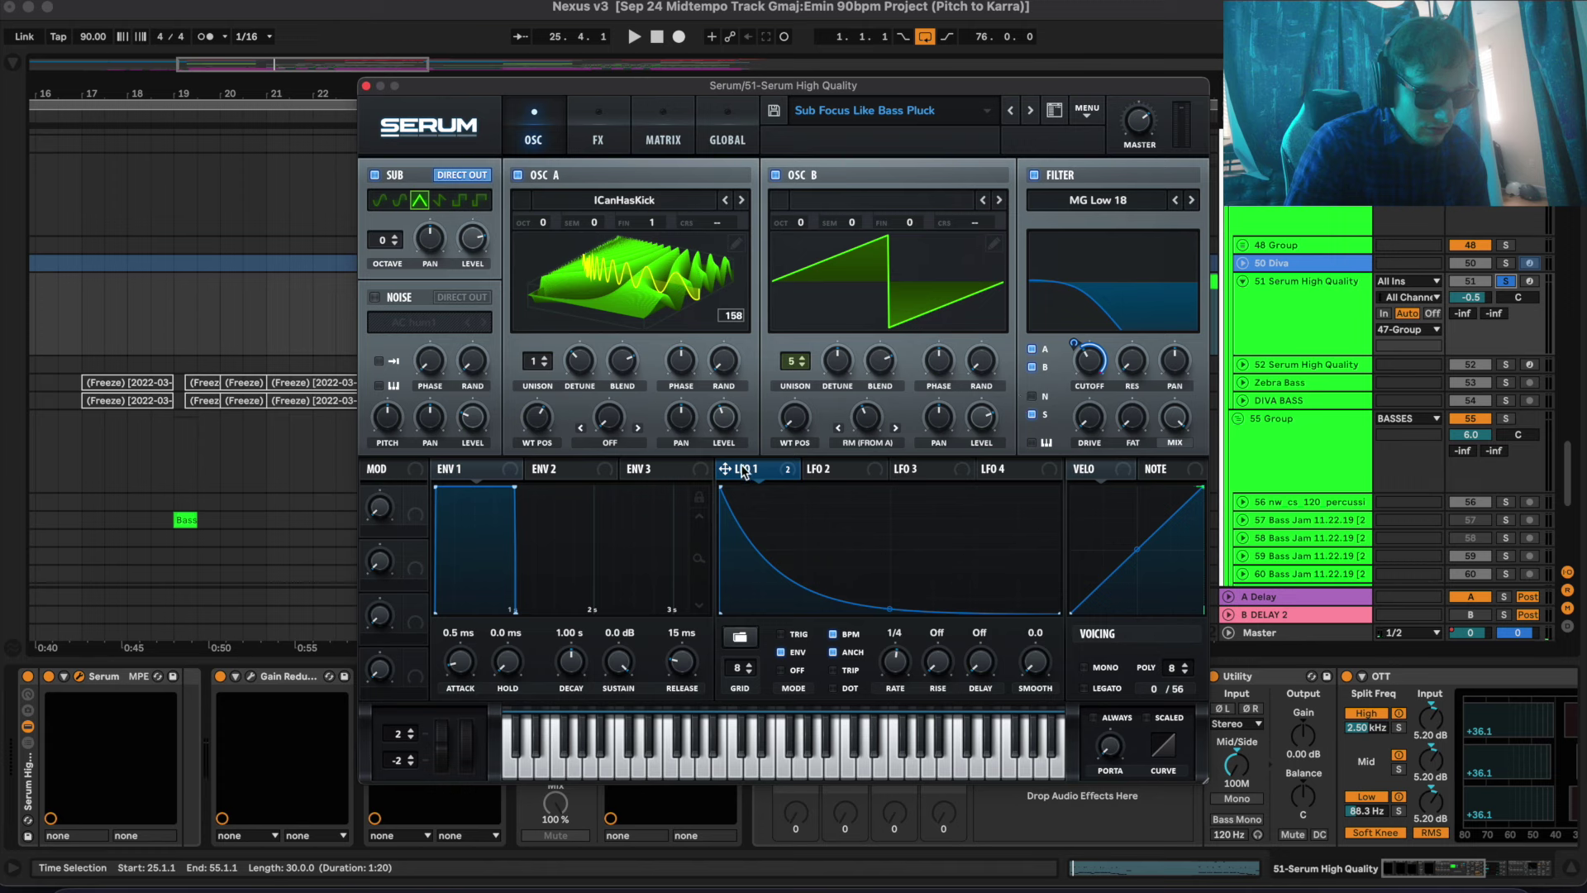
key("space")
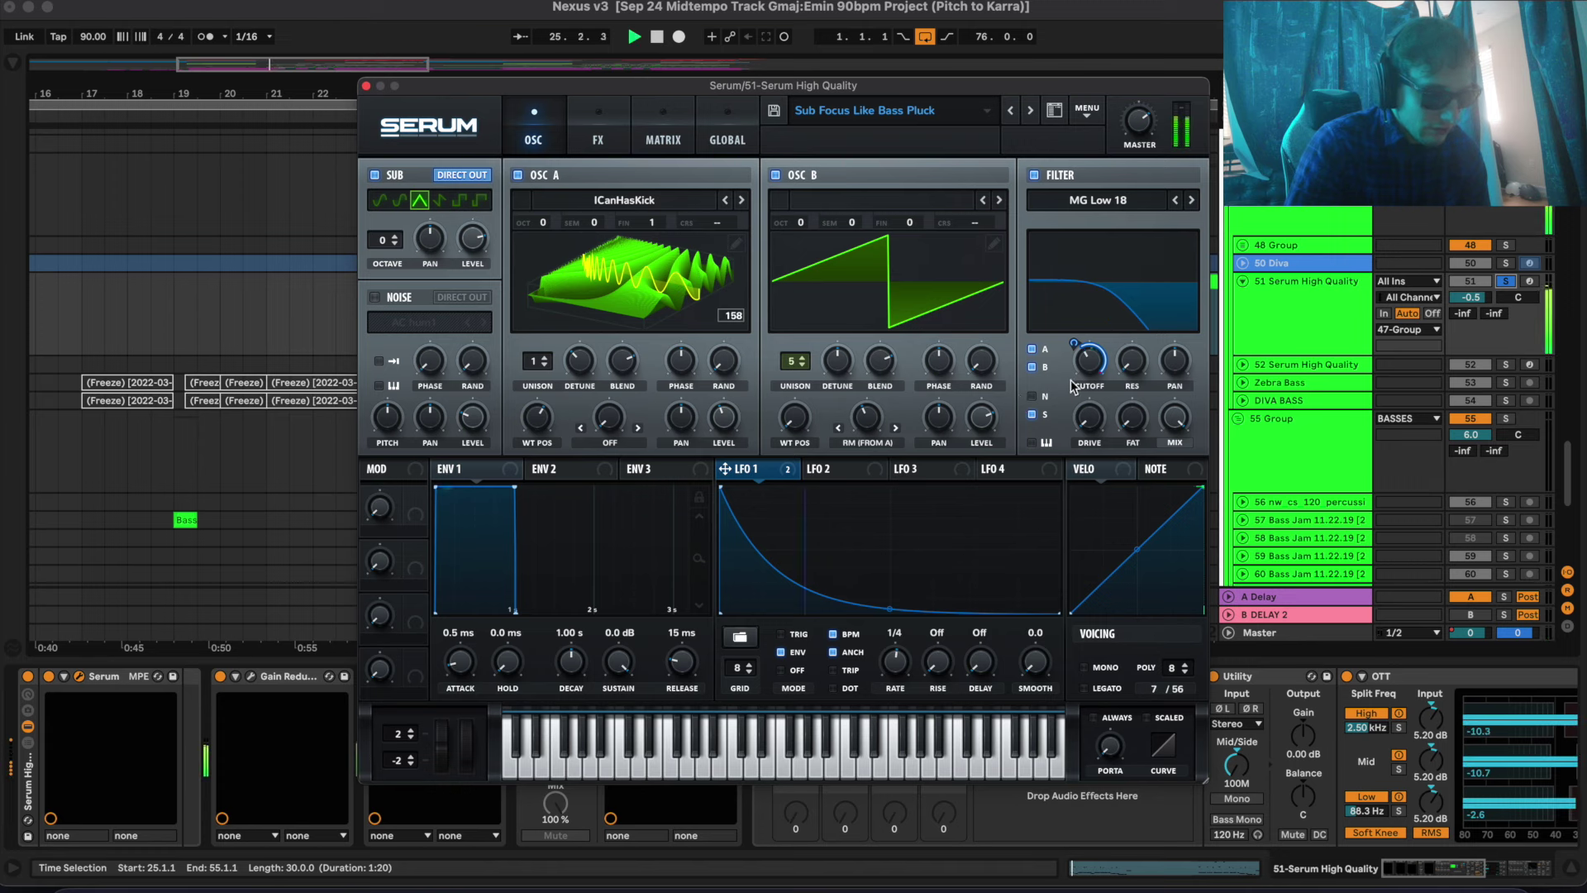
left_click(605, 106)
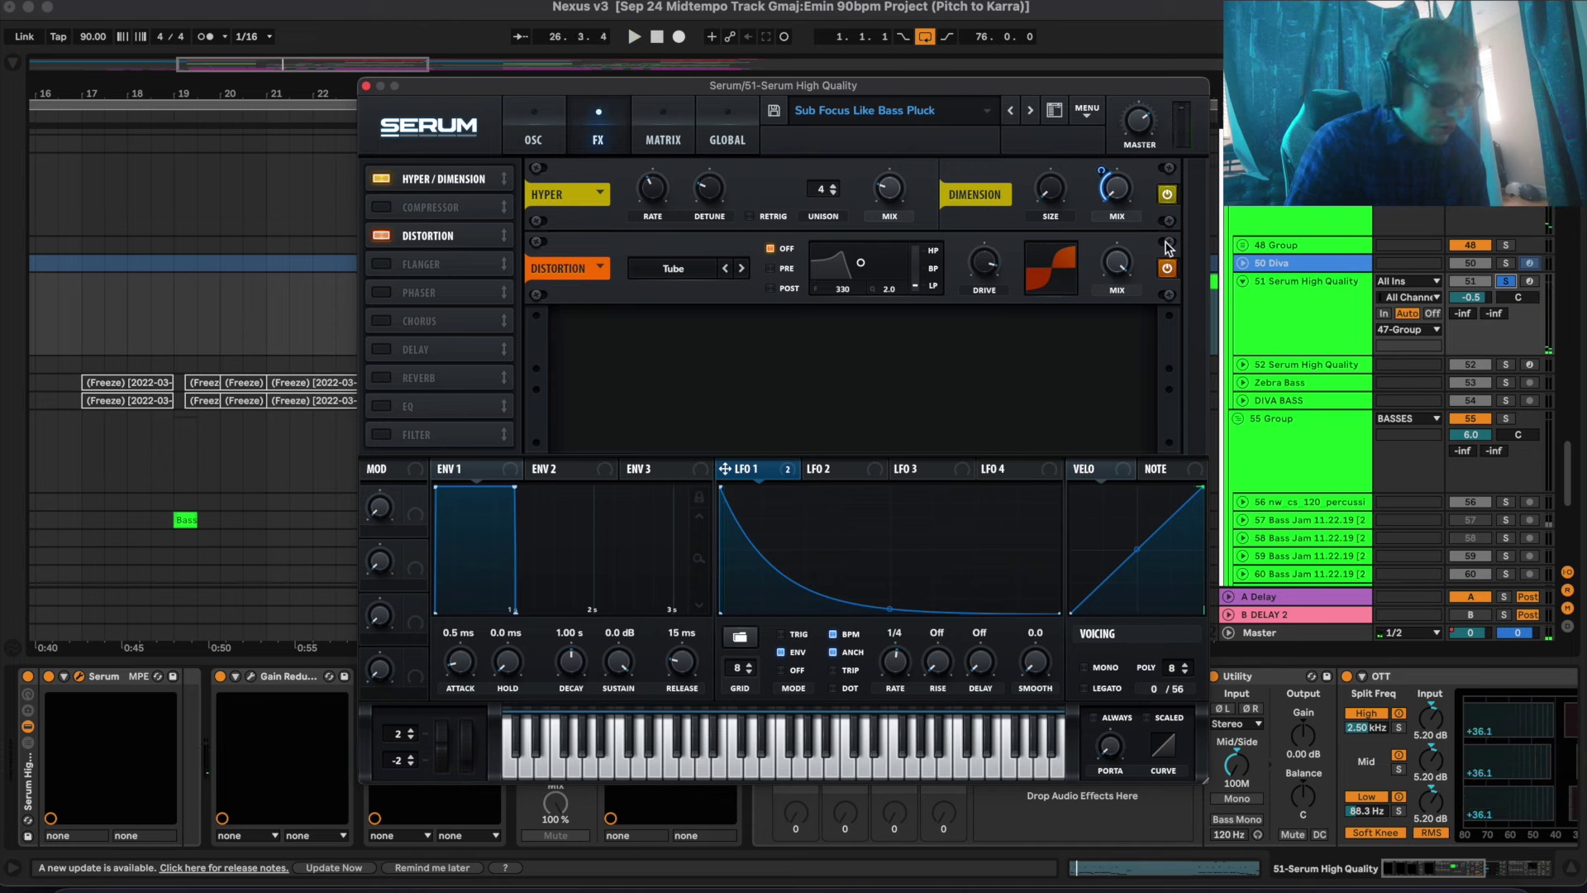
Close Serum, switch on Gain Reduction Deluxe, close its window and play from bar 25
left_click(366, 89)
left_click(366, 86)
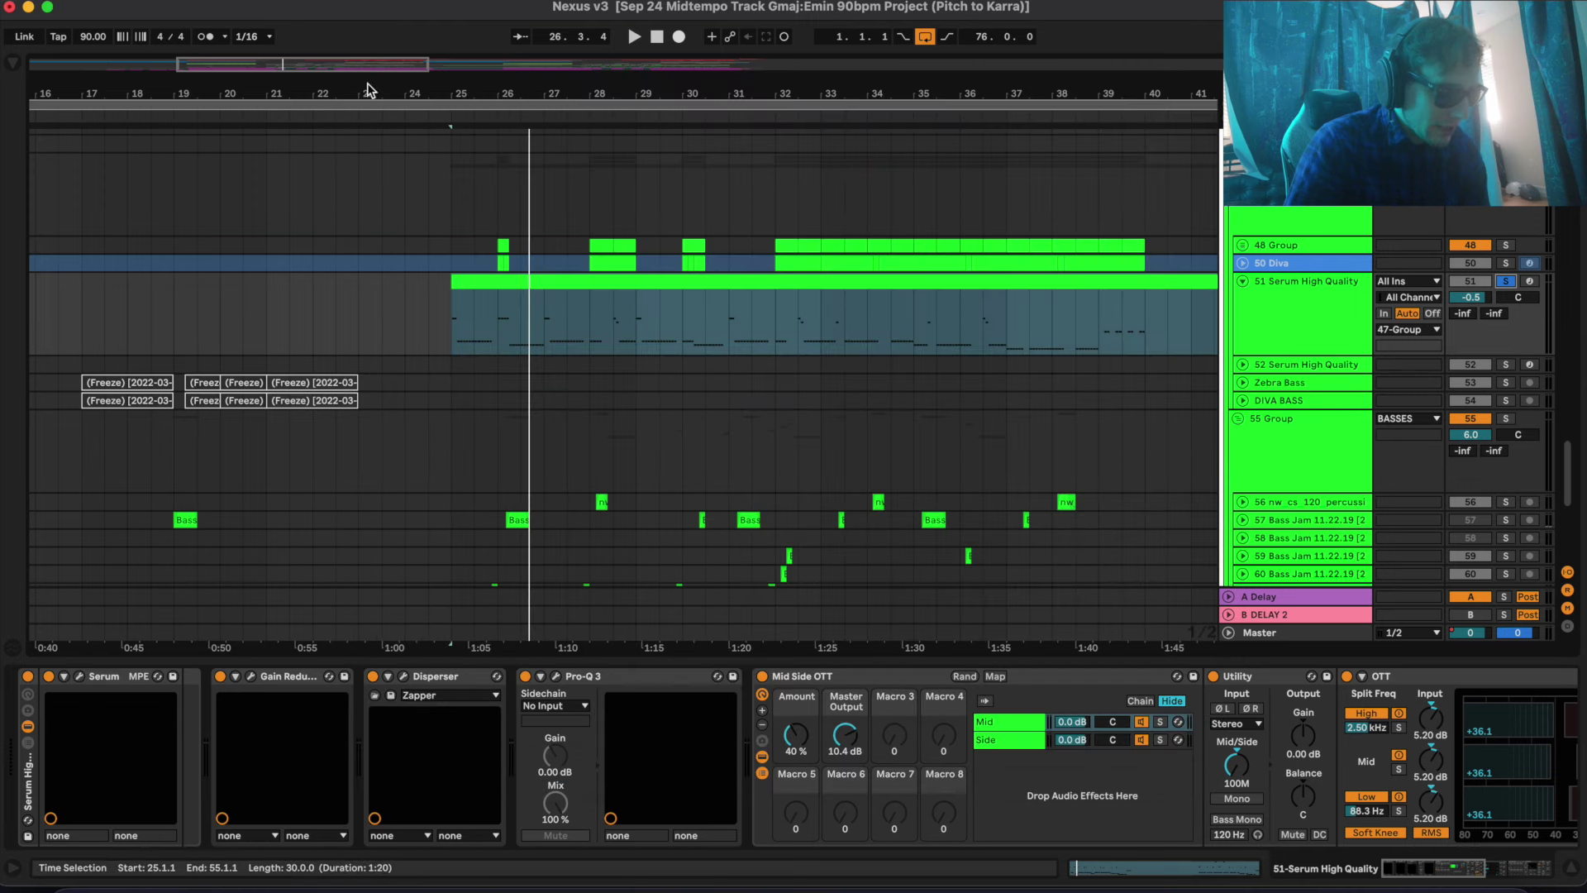
left_click(251, 676)
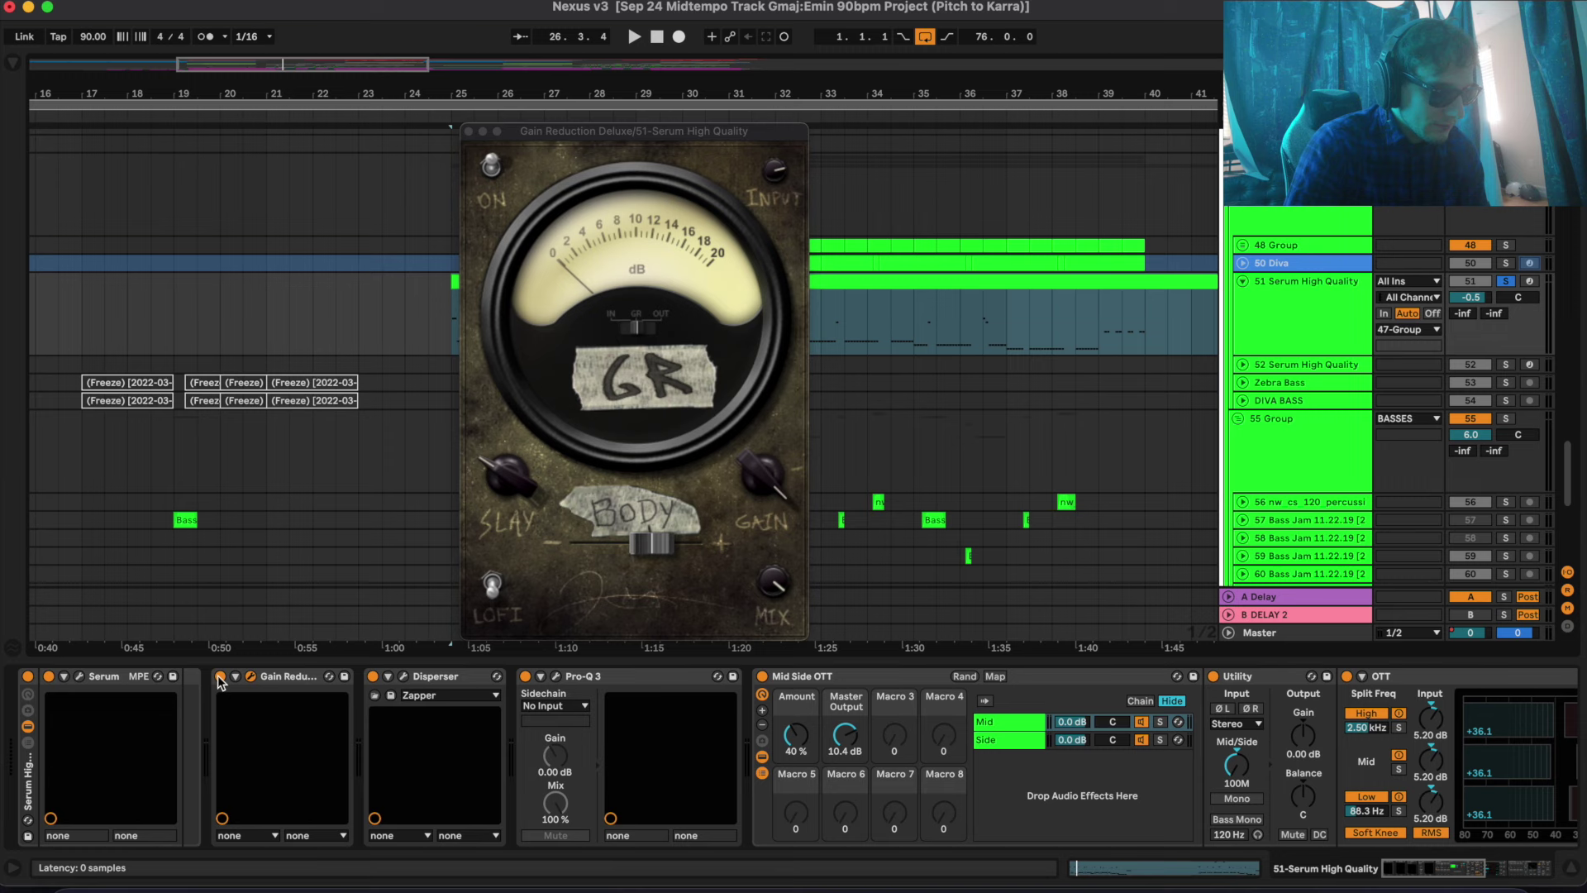
key("space")
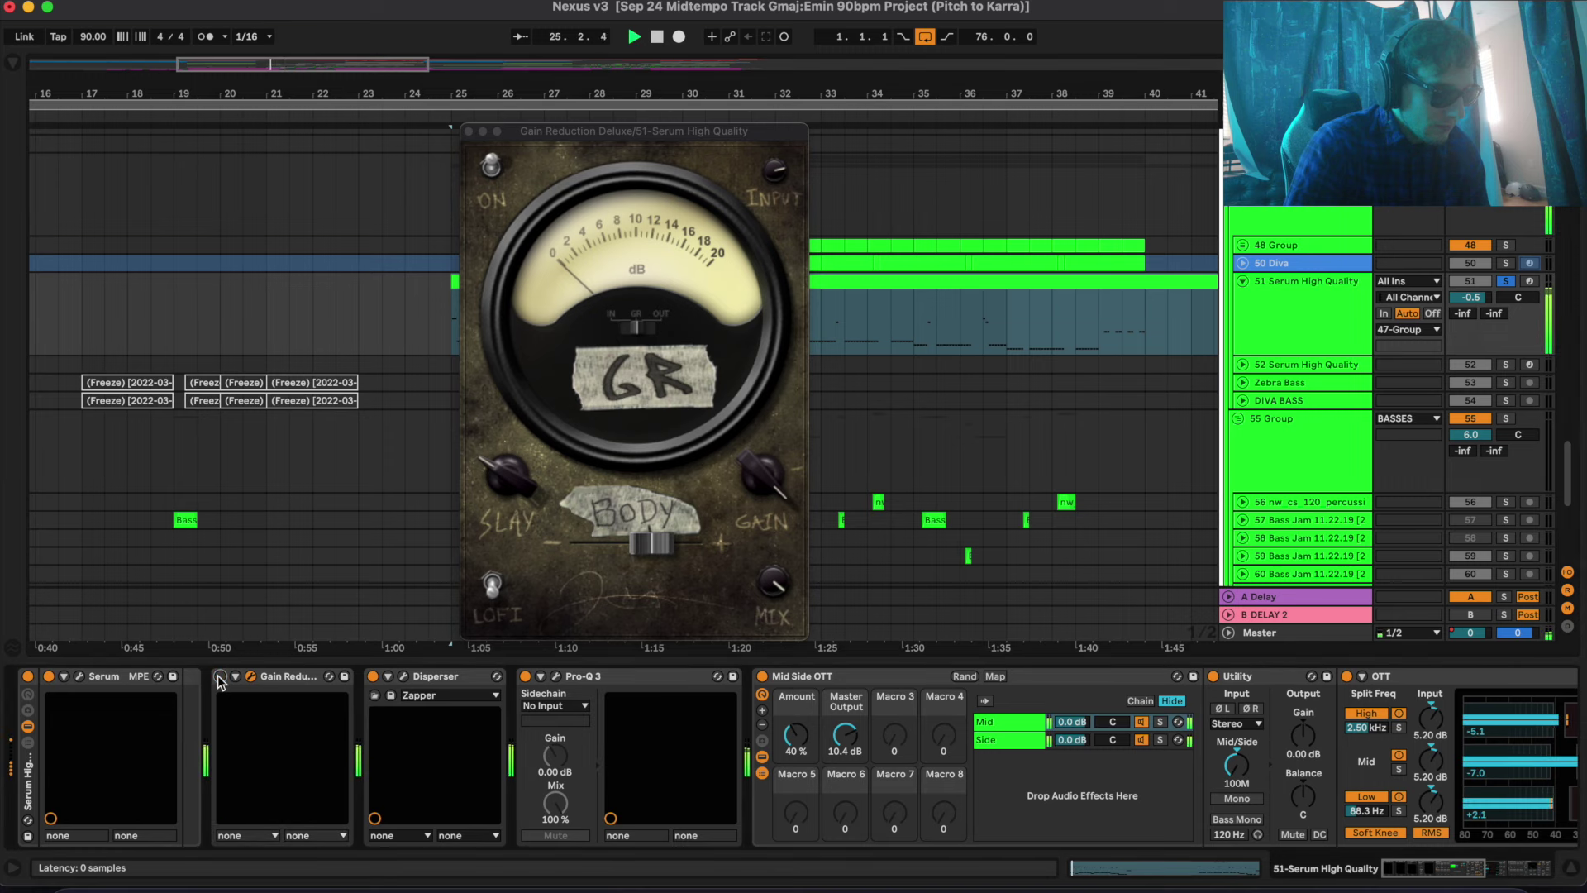
left_click(220, 676)
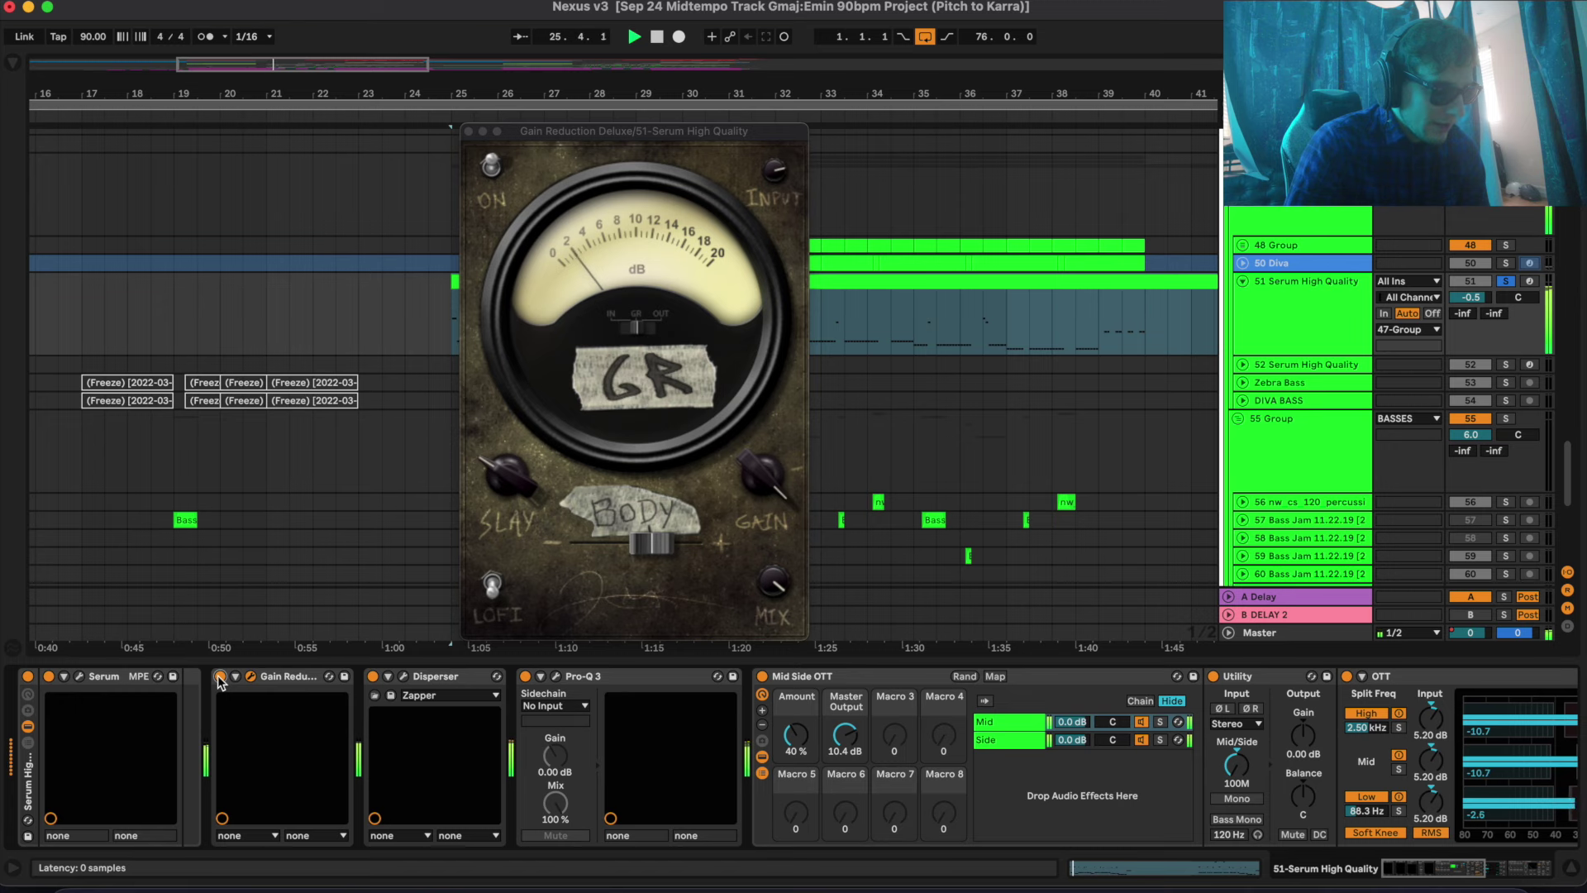
key("space")
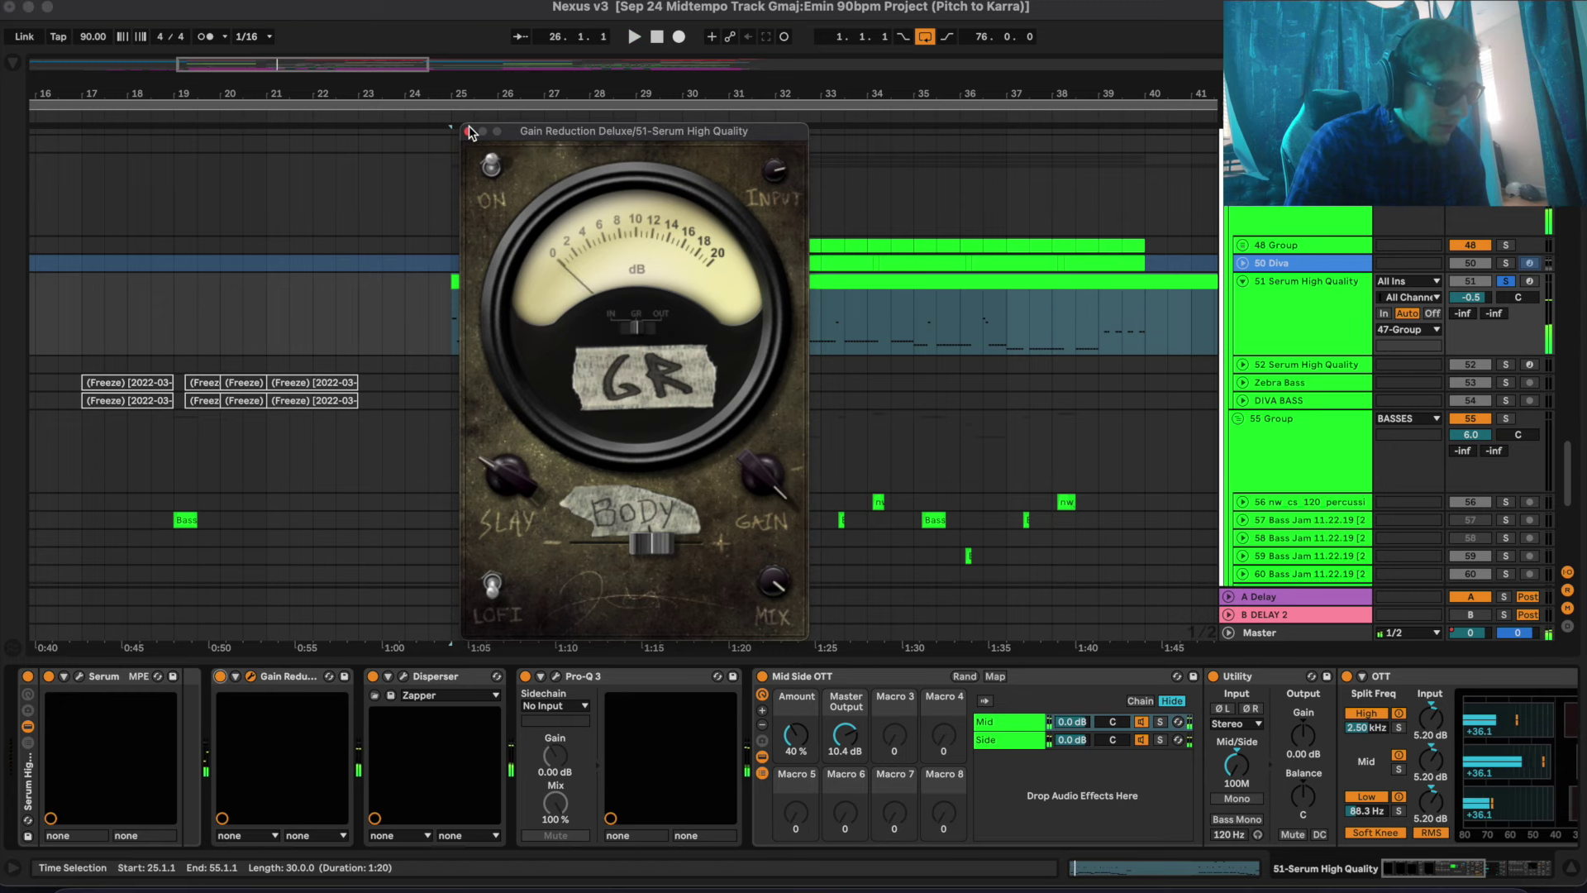
left_click(468, 131)
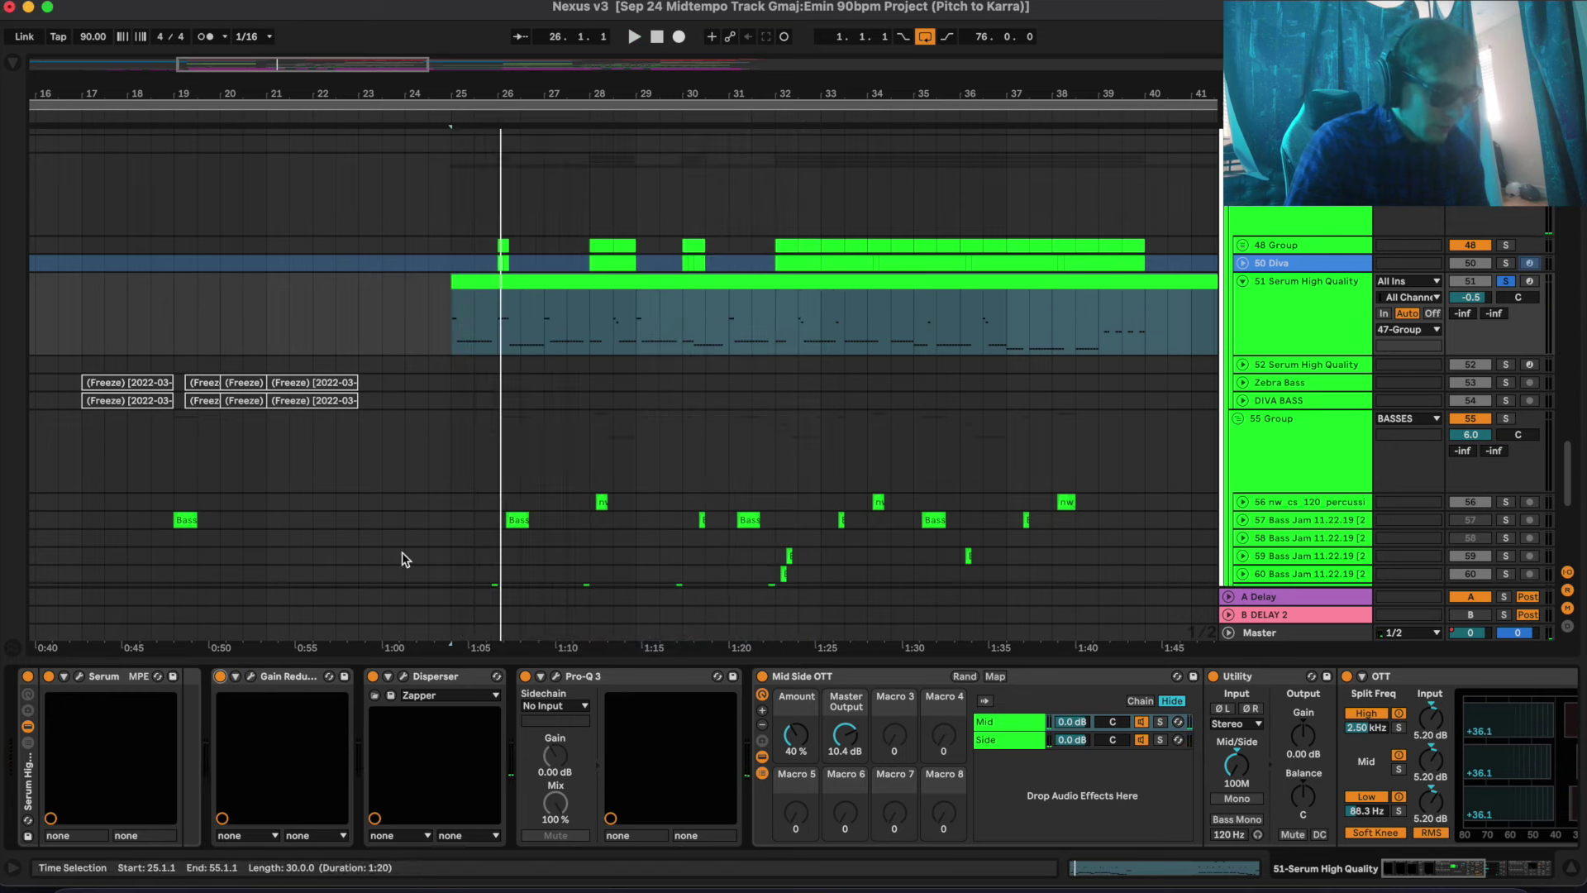
key("space")
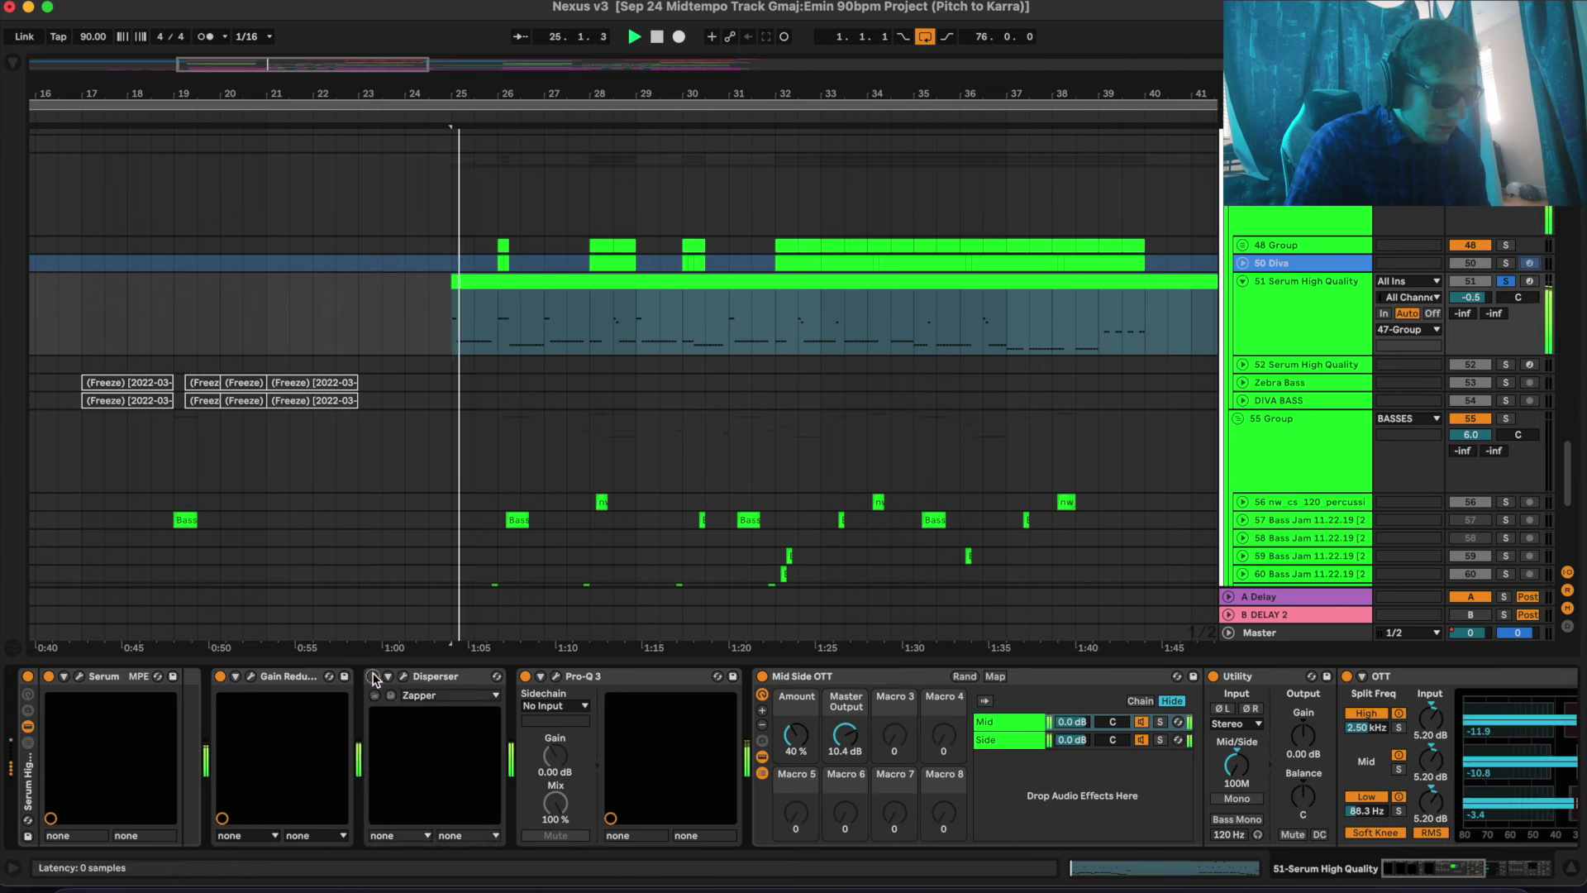
Switch on Disperser on Serum High Quality and briefly view the Disperser and Pro-Q 3 editors
left_click(374, 676)
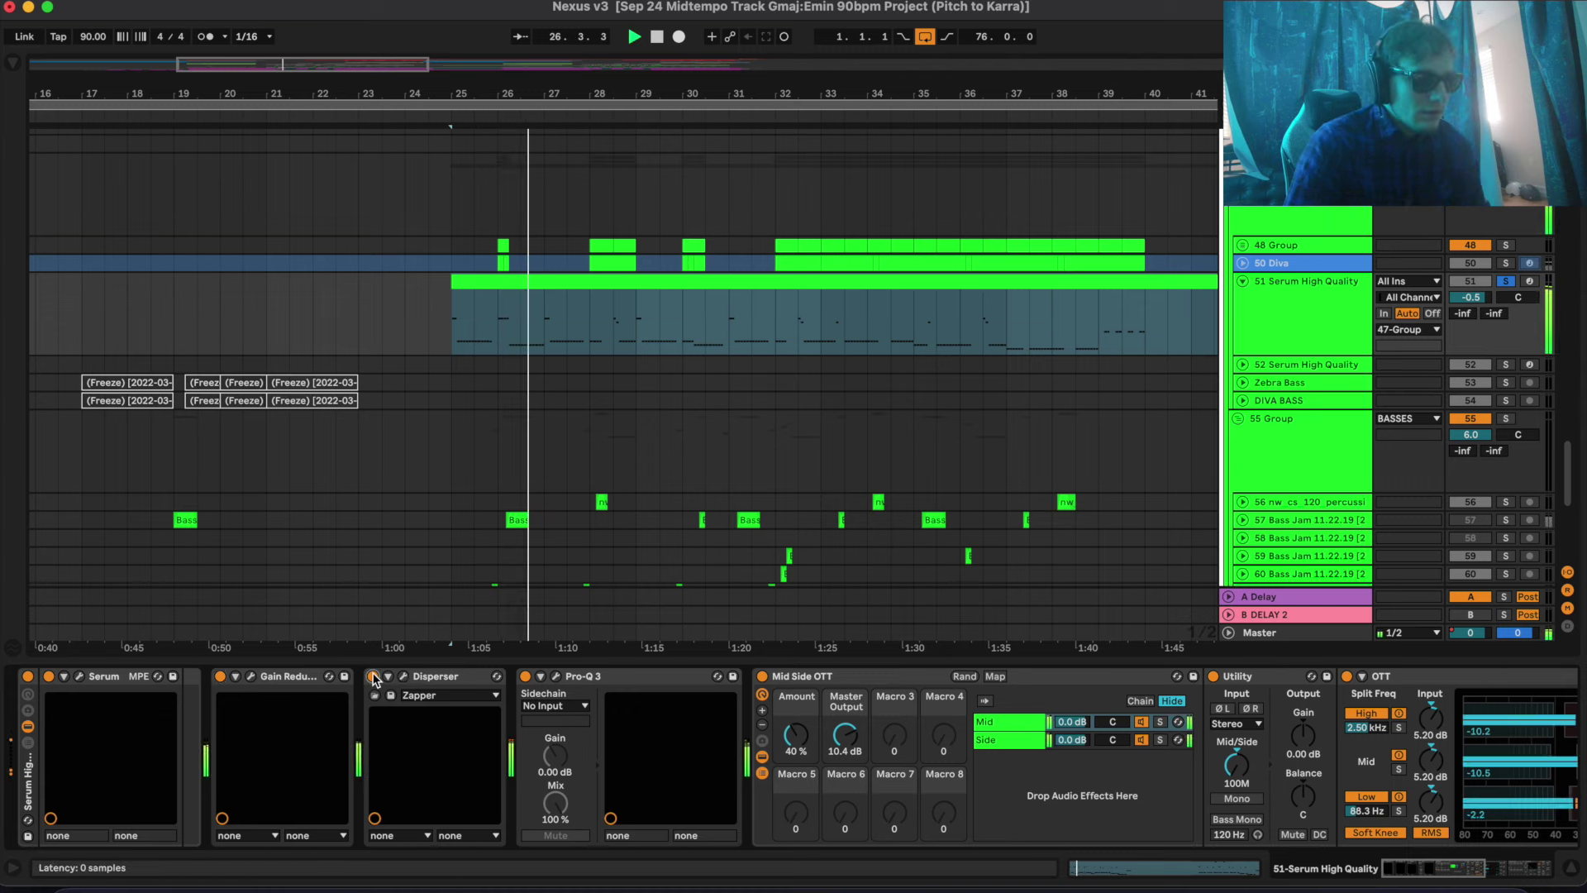
left_click(404, 678)
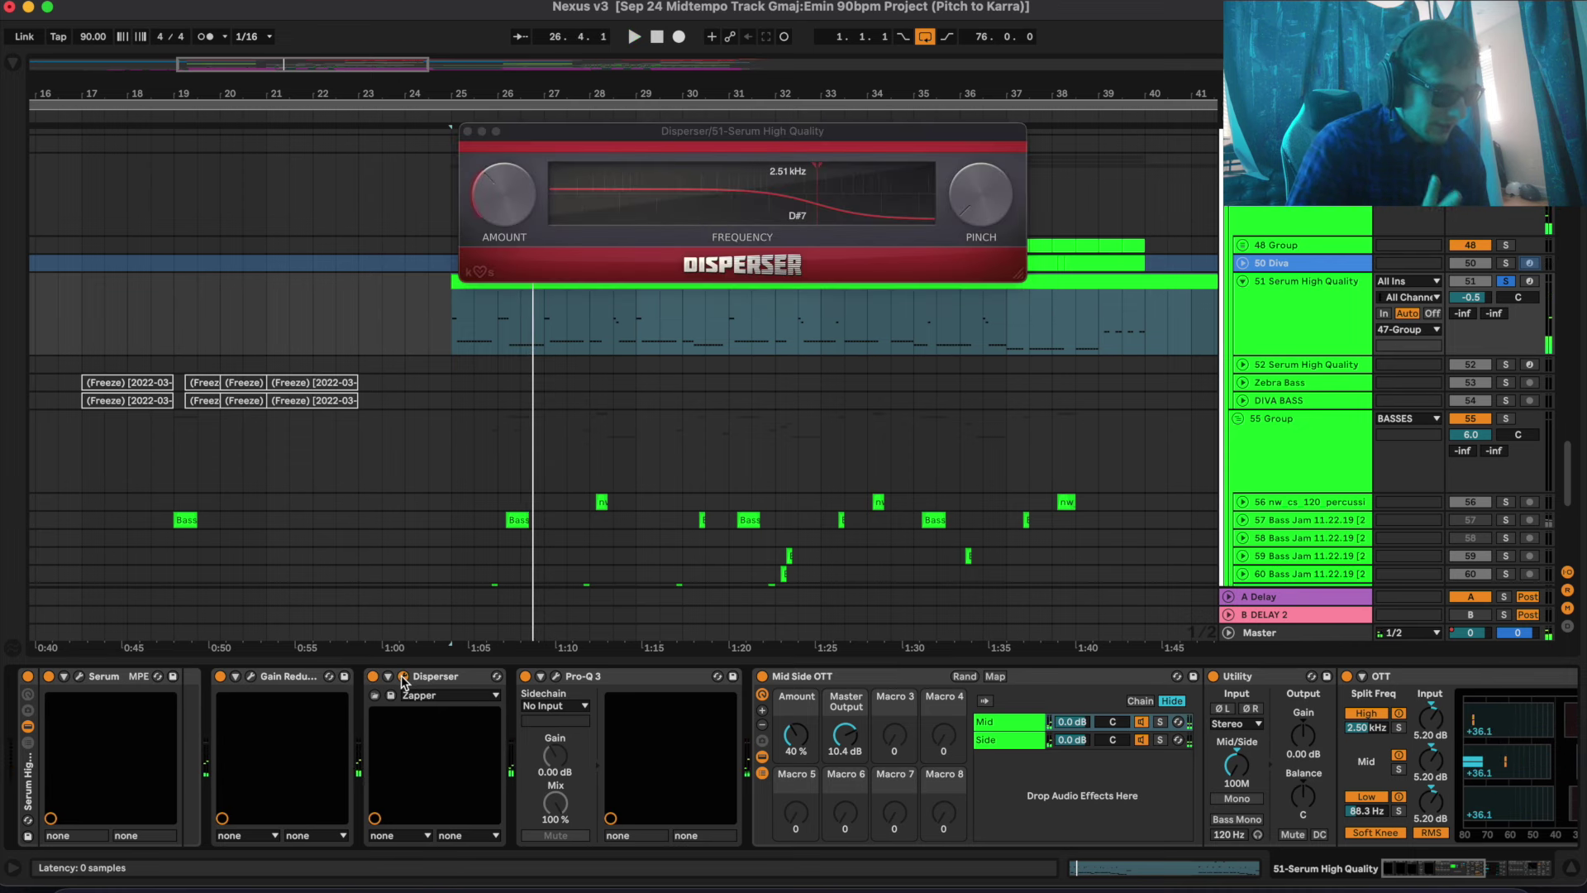
left_click(403, 678)
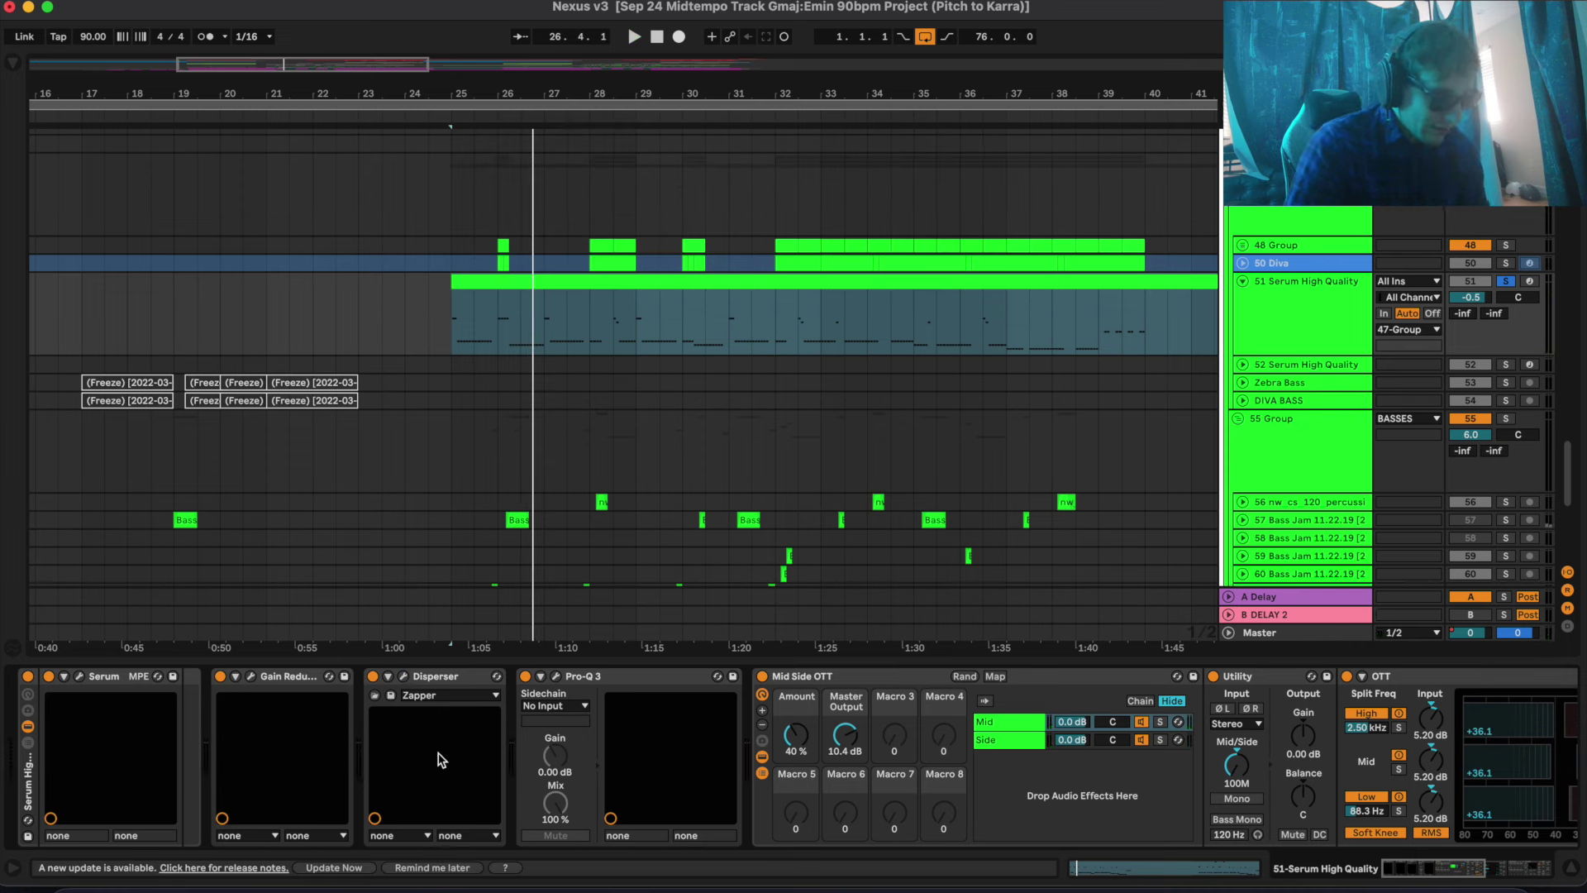
left_click(558, 677)
left_click(558, 677)
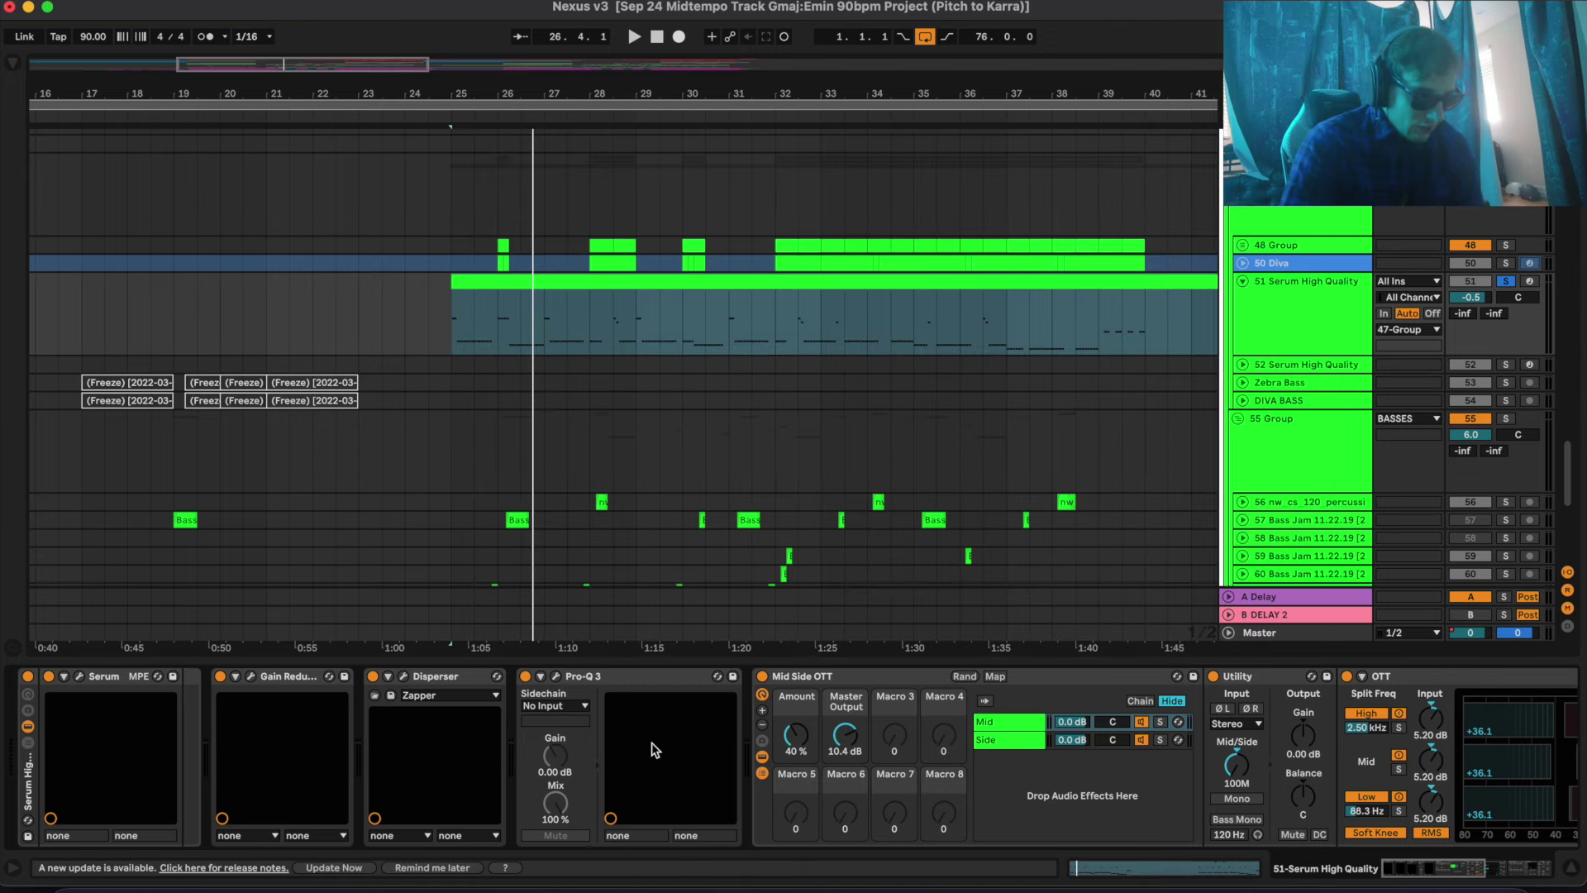
Compare the Mid Side OTT rack bypassed versus on during playback from bar 25, leaving it on
scroll(571, 690, "right", 5)
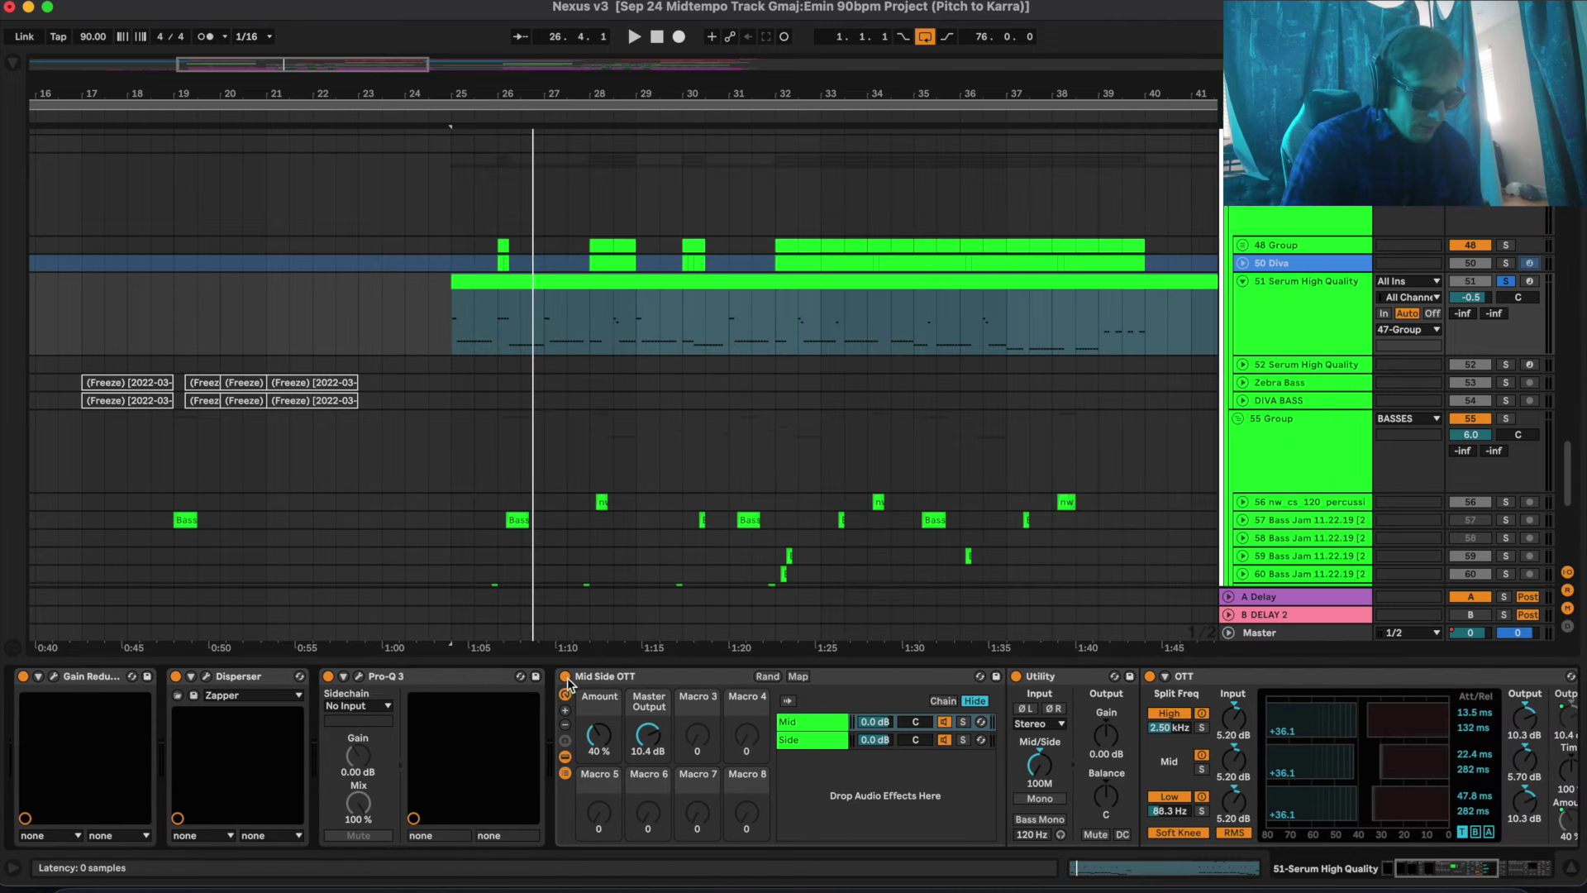
left_click(565, 677)
key("space")
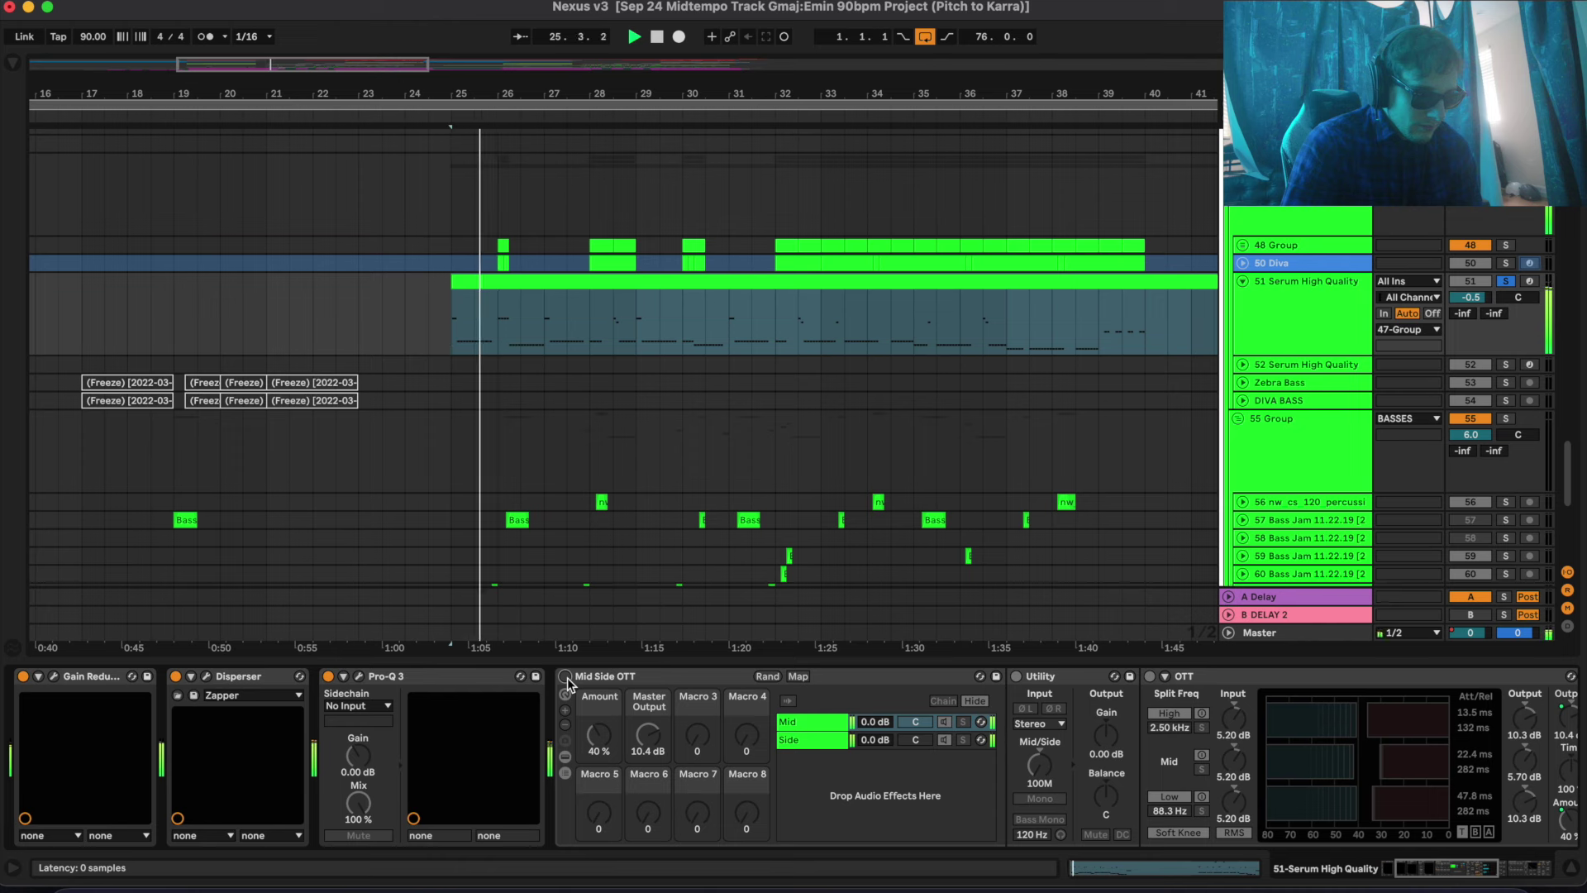
left_click(565, 677)
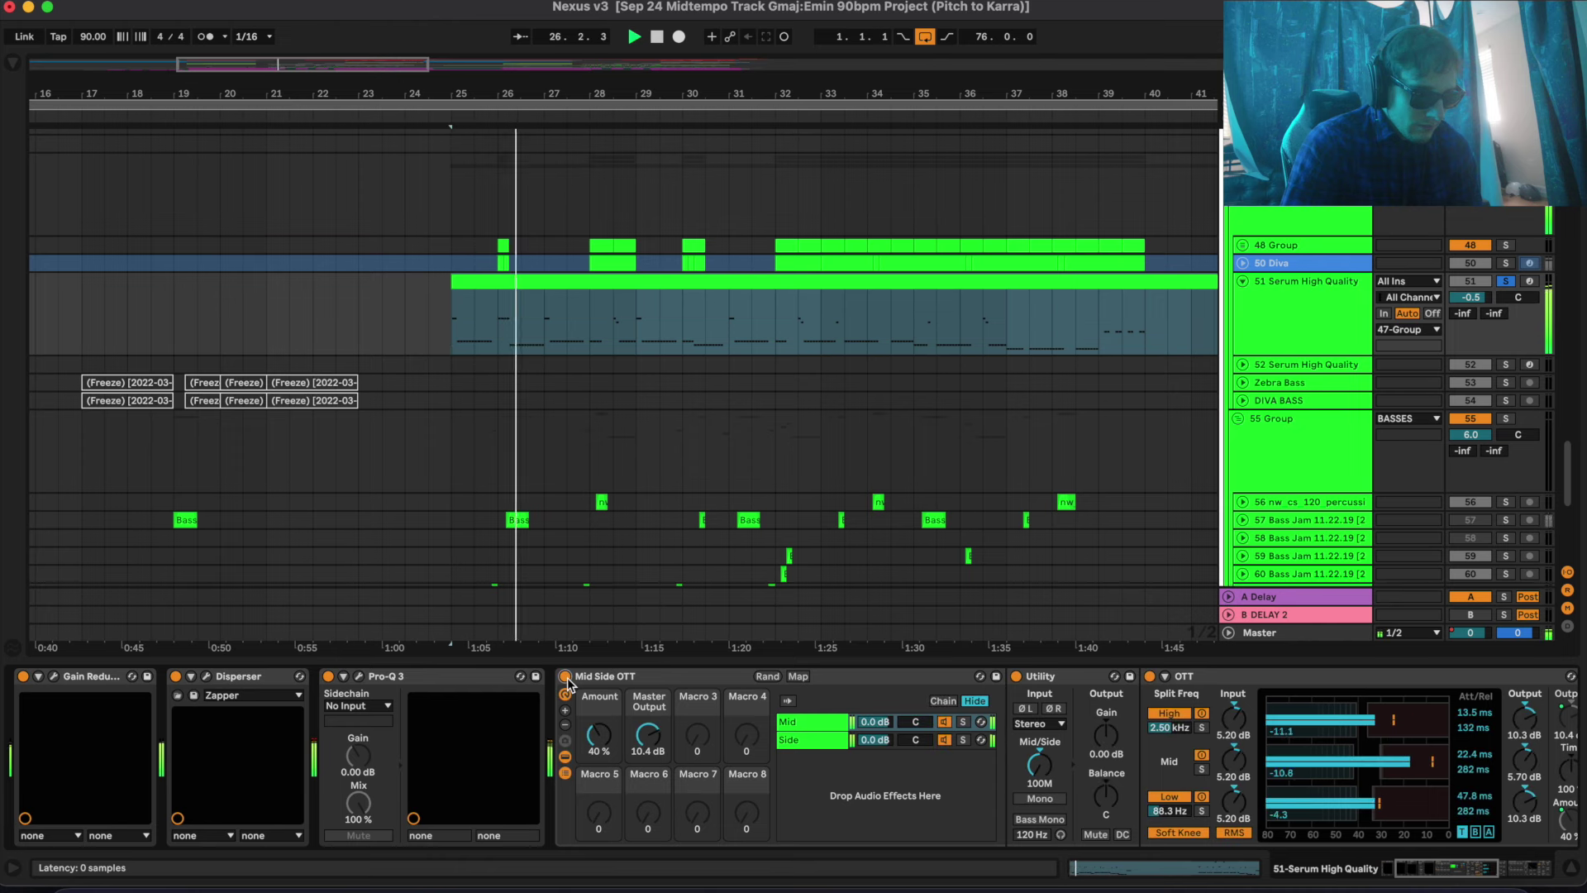
left_click(565, 677)
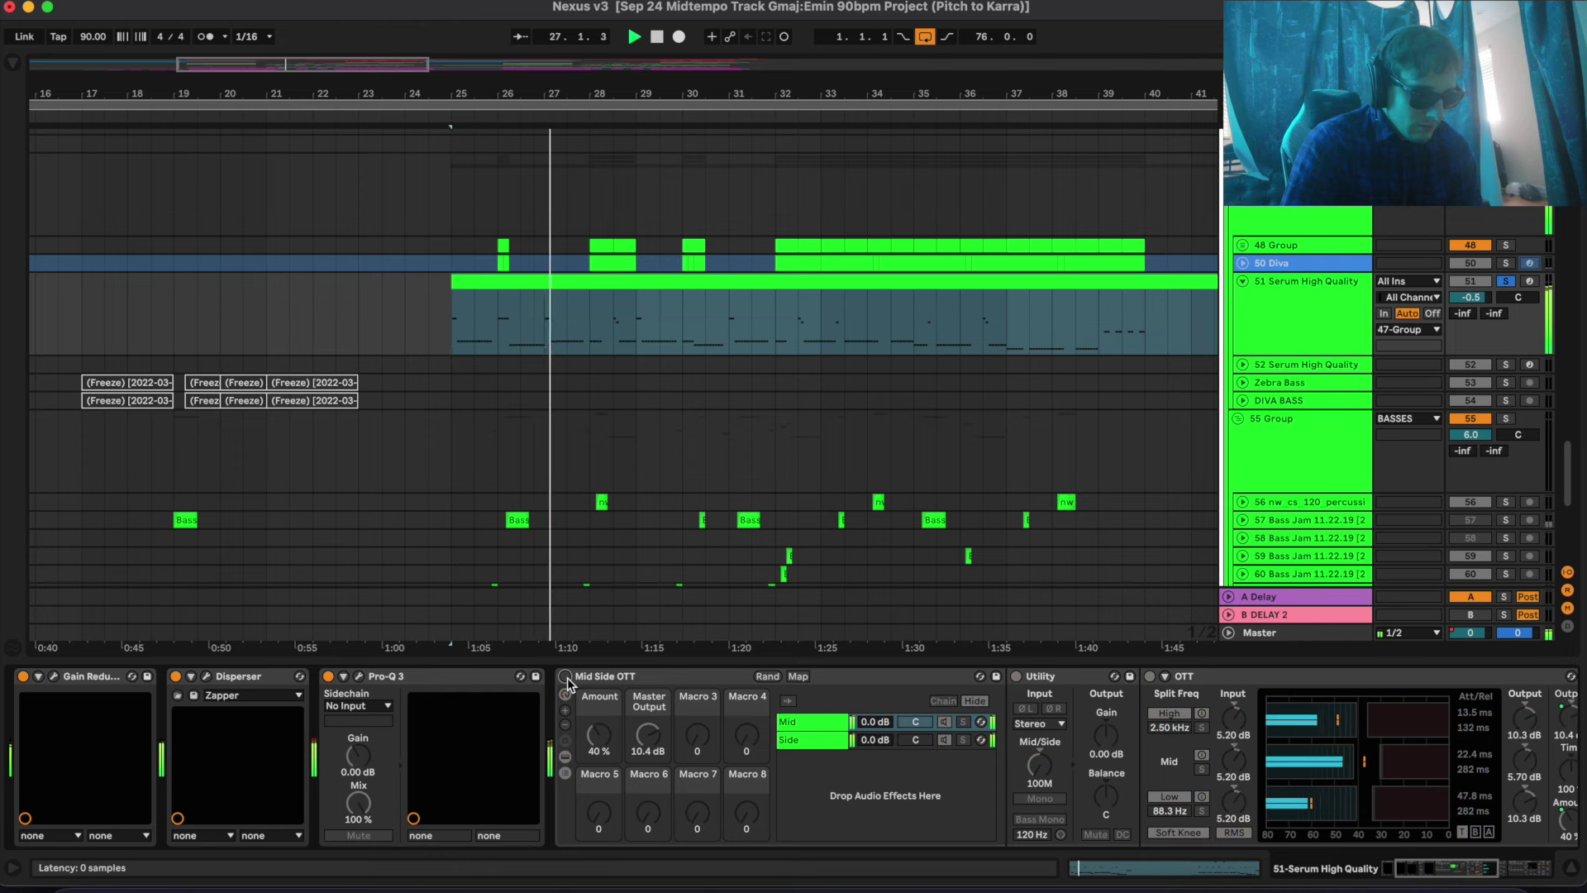
left_click(565, 676)
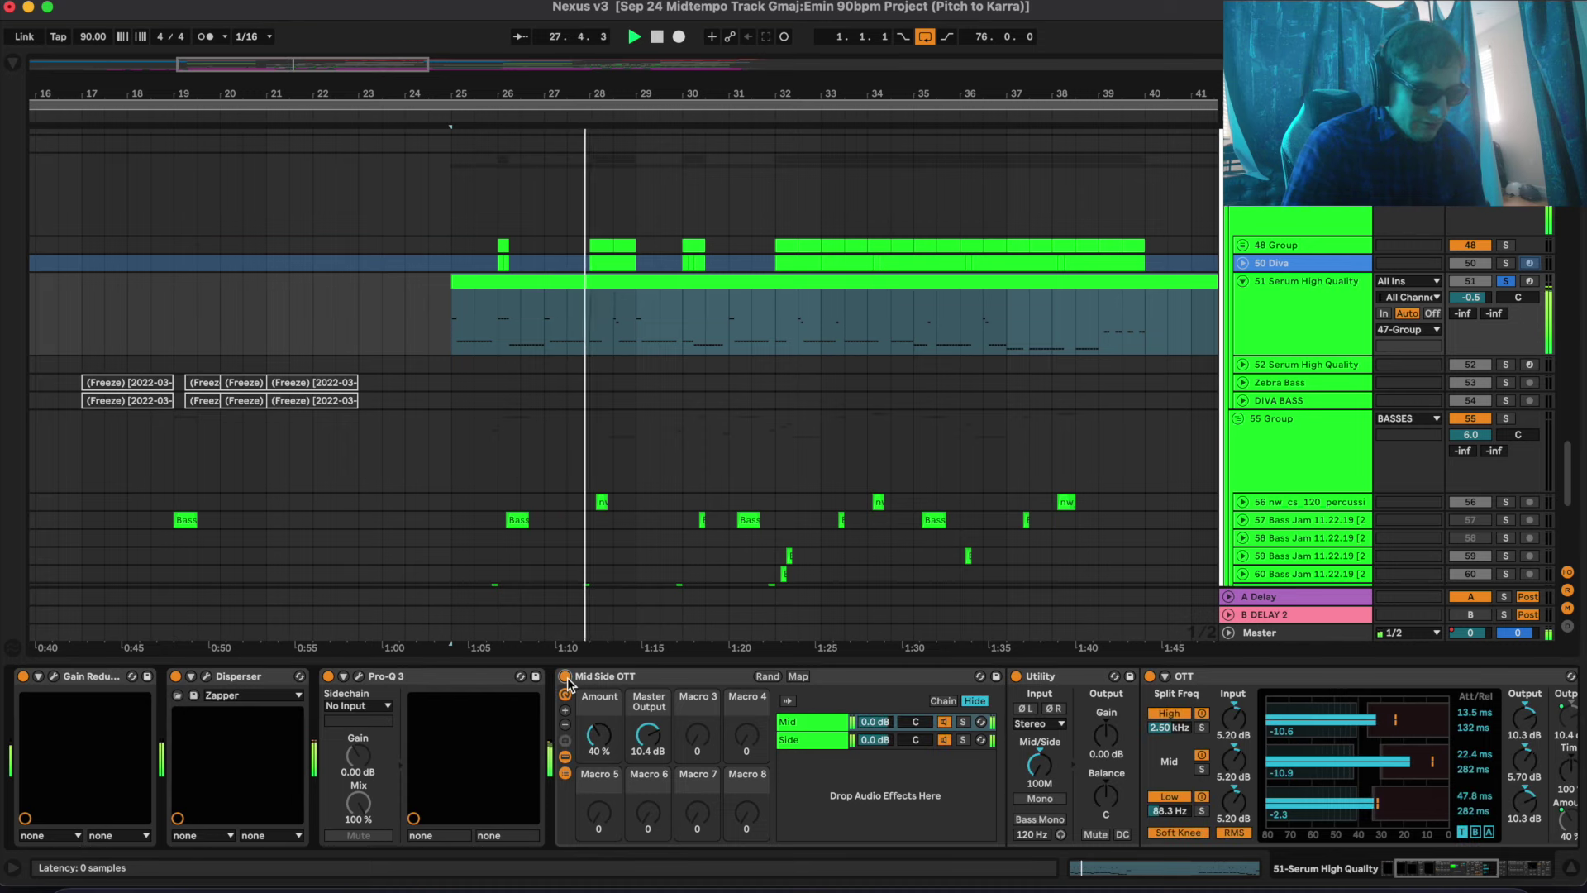
scroll(671, 745, "right", 3)
scroll(864, 796, "right", 3)
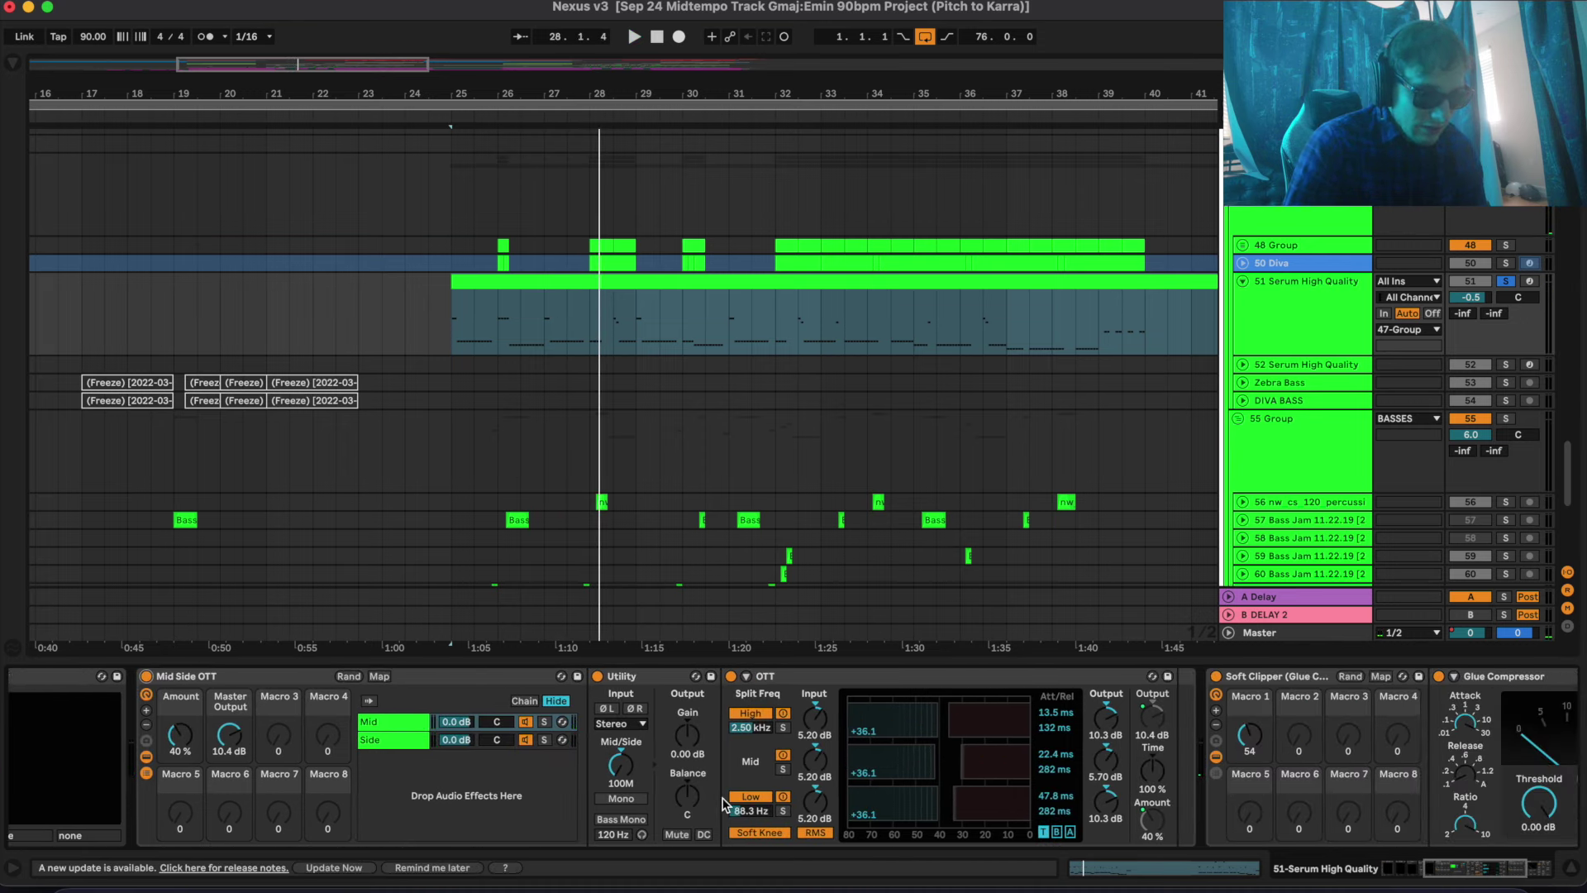
scroll(1114, 826, "right", 5)
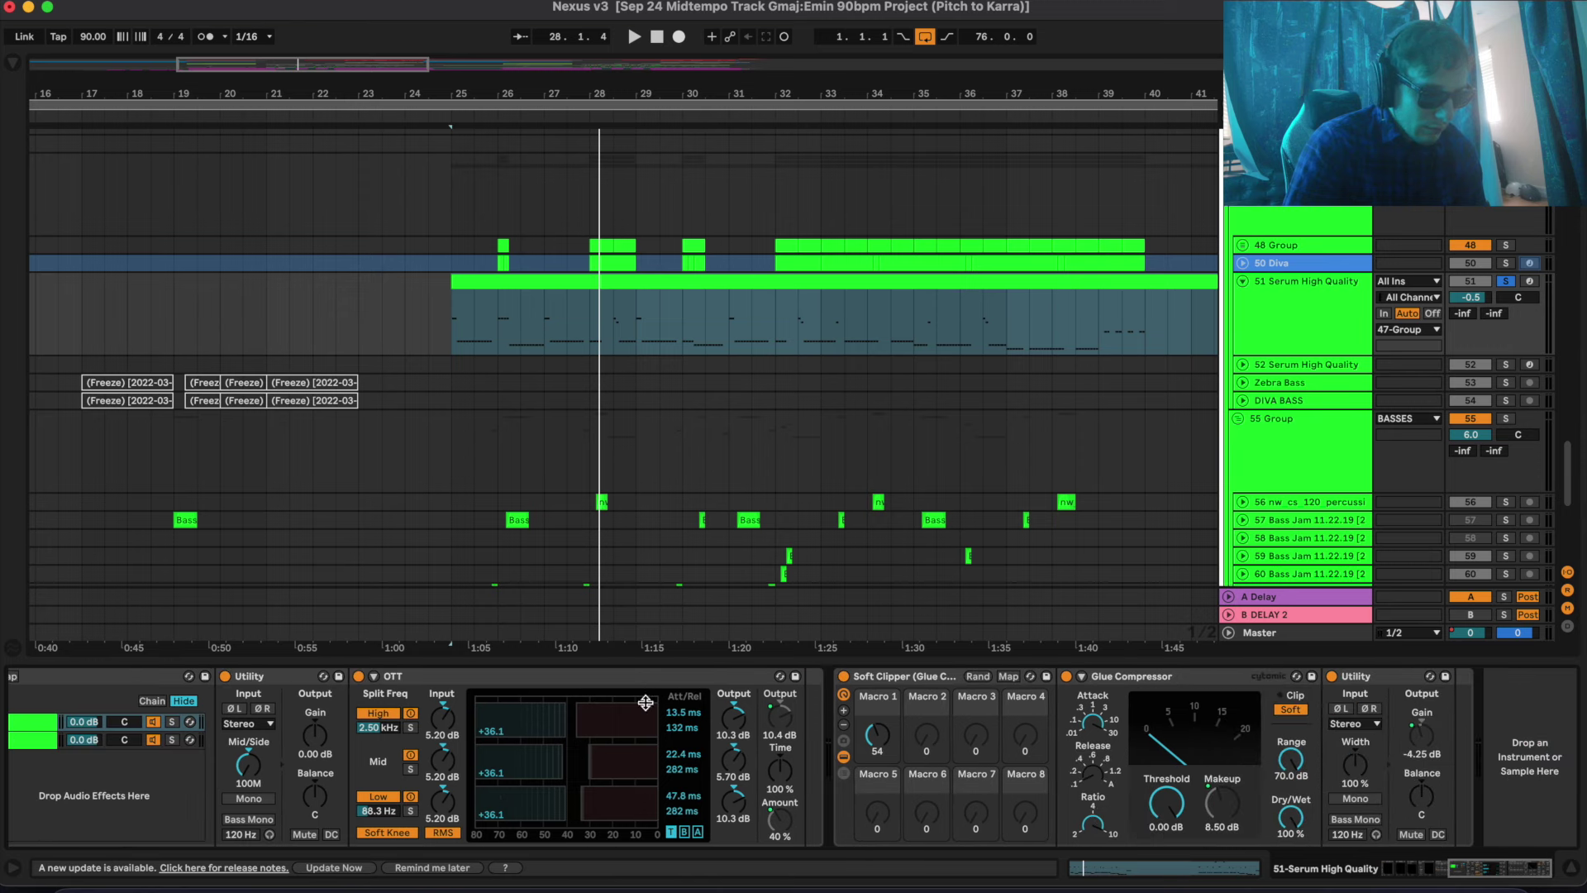
scroll(653, 783, "left", 9)
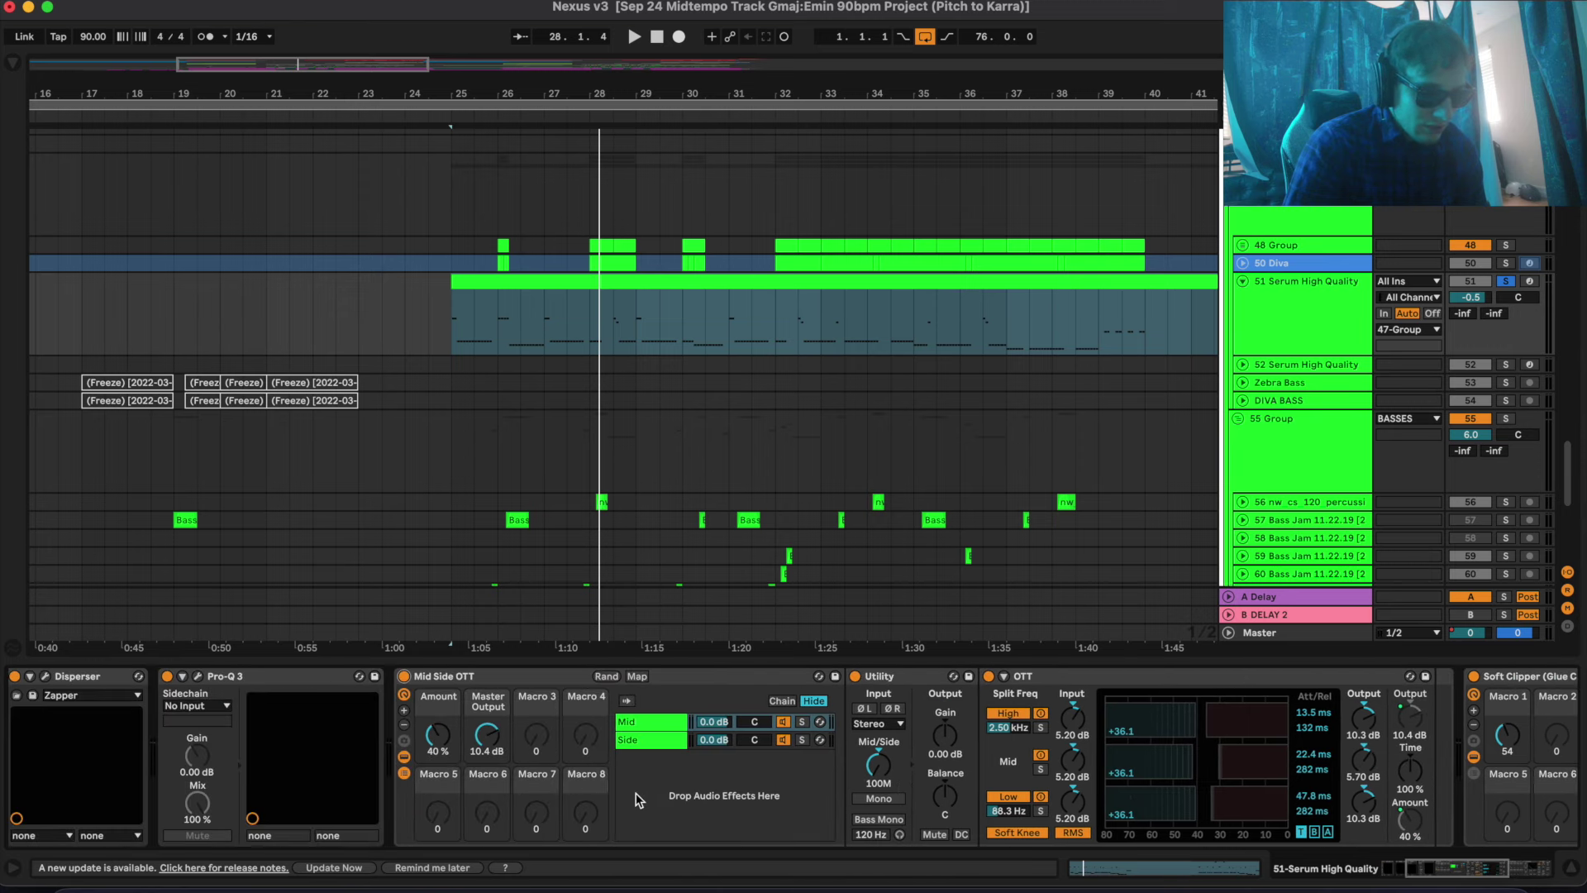
scroll(785, 810, "left", 1)
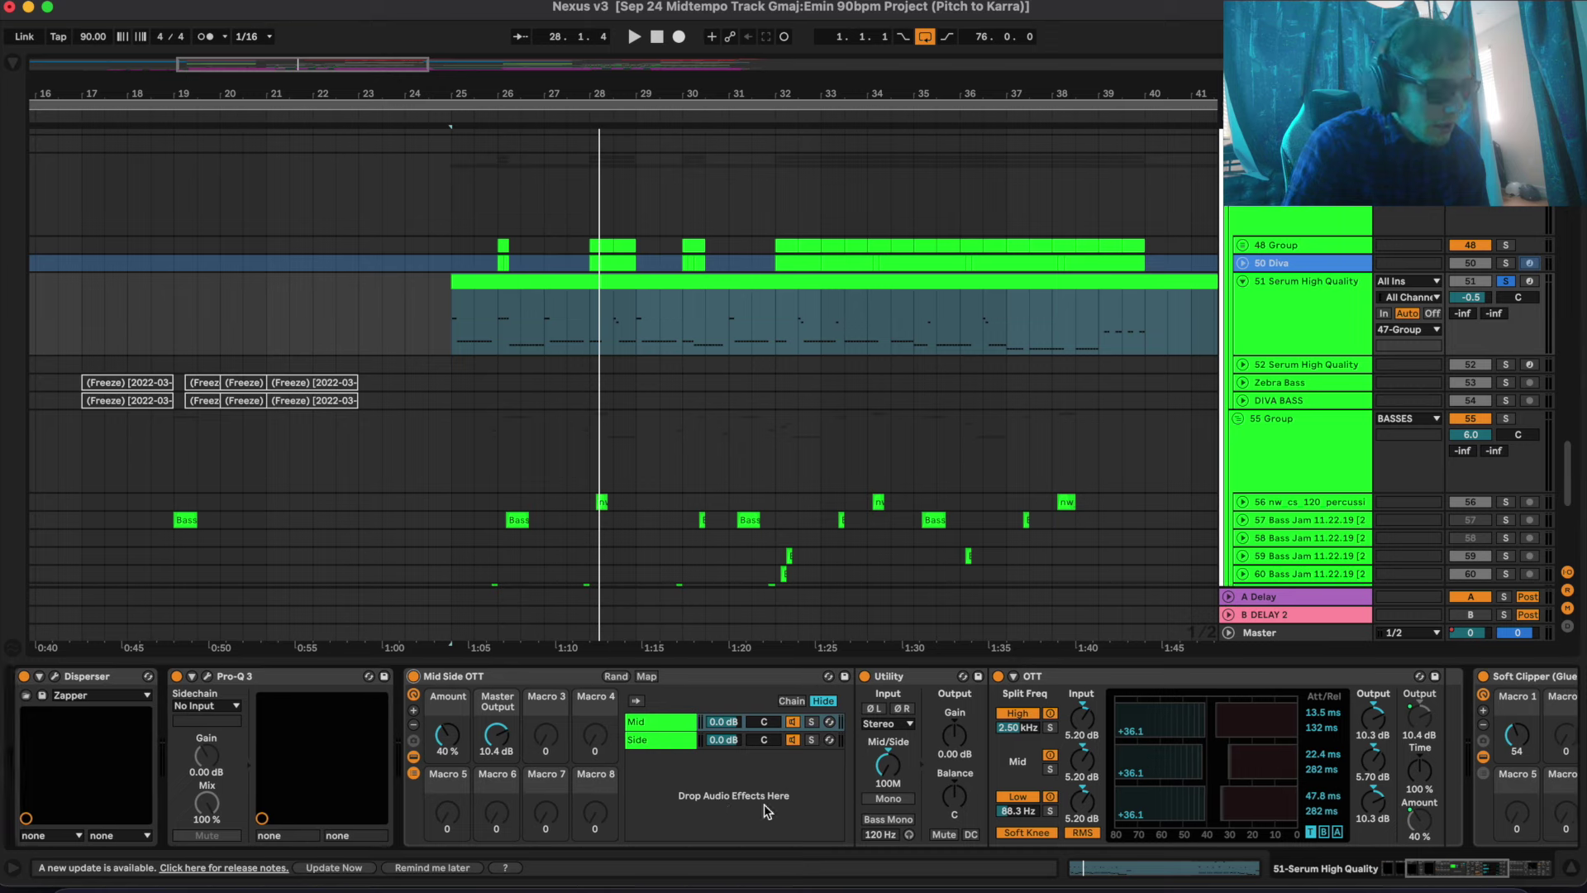
scroll(985, 487, "up", 2)
scroll(985, 487, "left", 2)
Select and unfold 48 Group, then select the ZebraHZ clip at bar 26
left_click(536, 279)
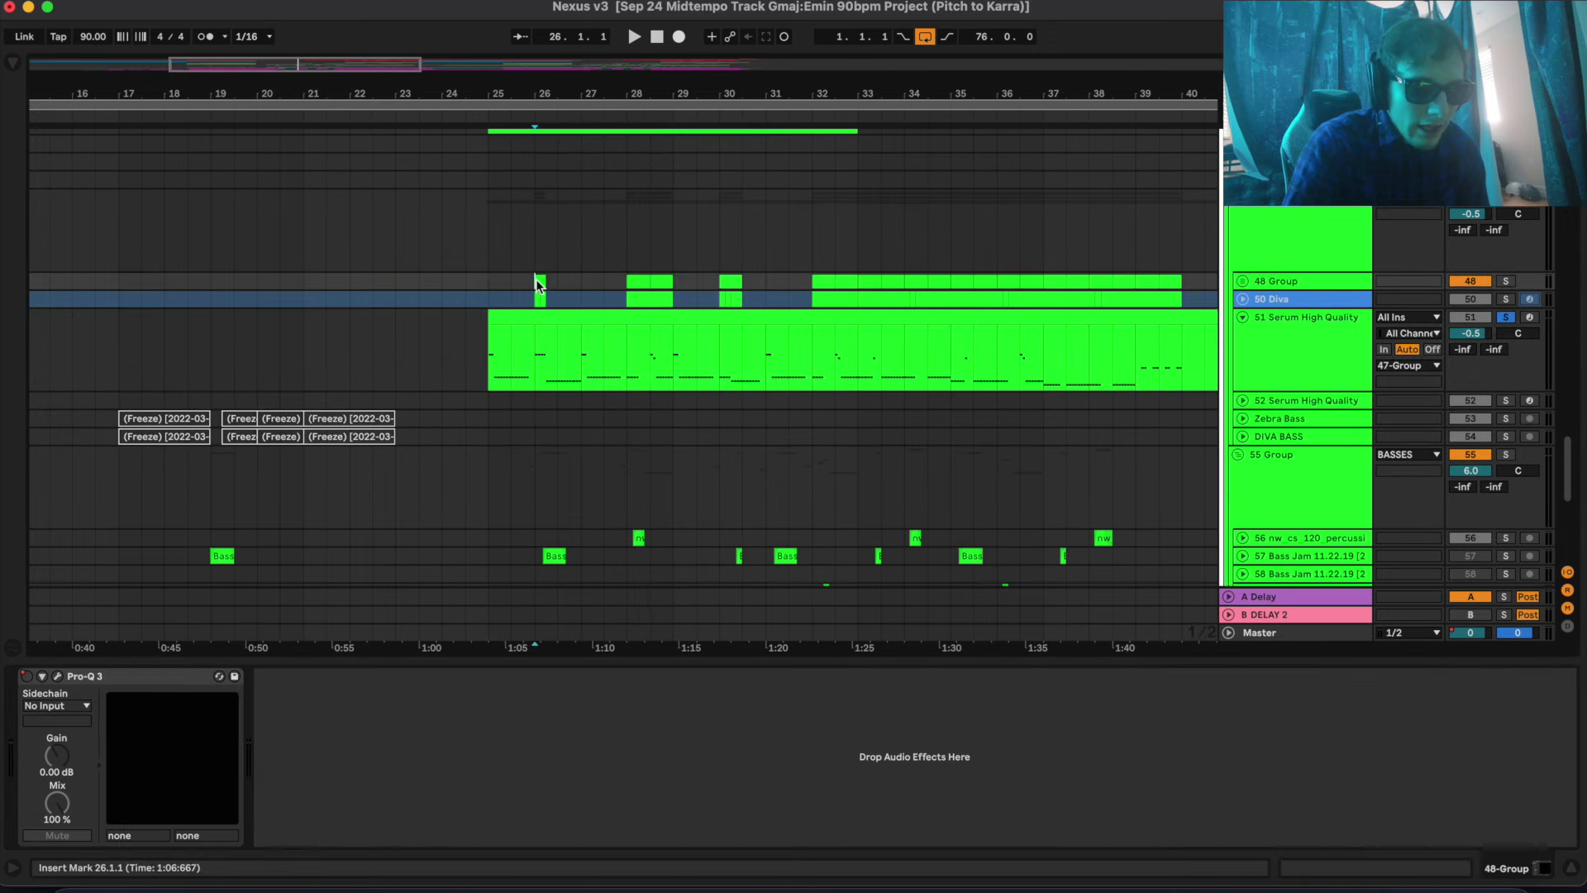
left_click(1241, 281)
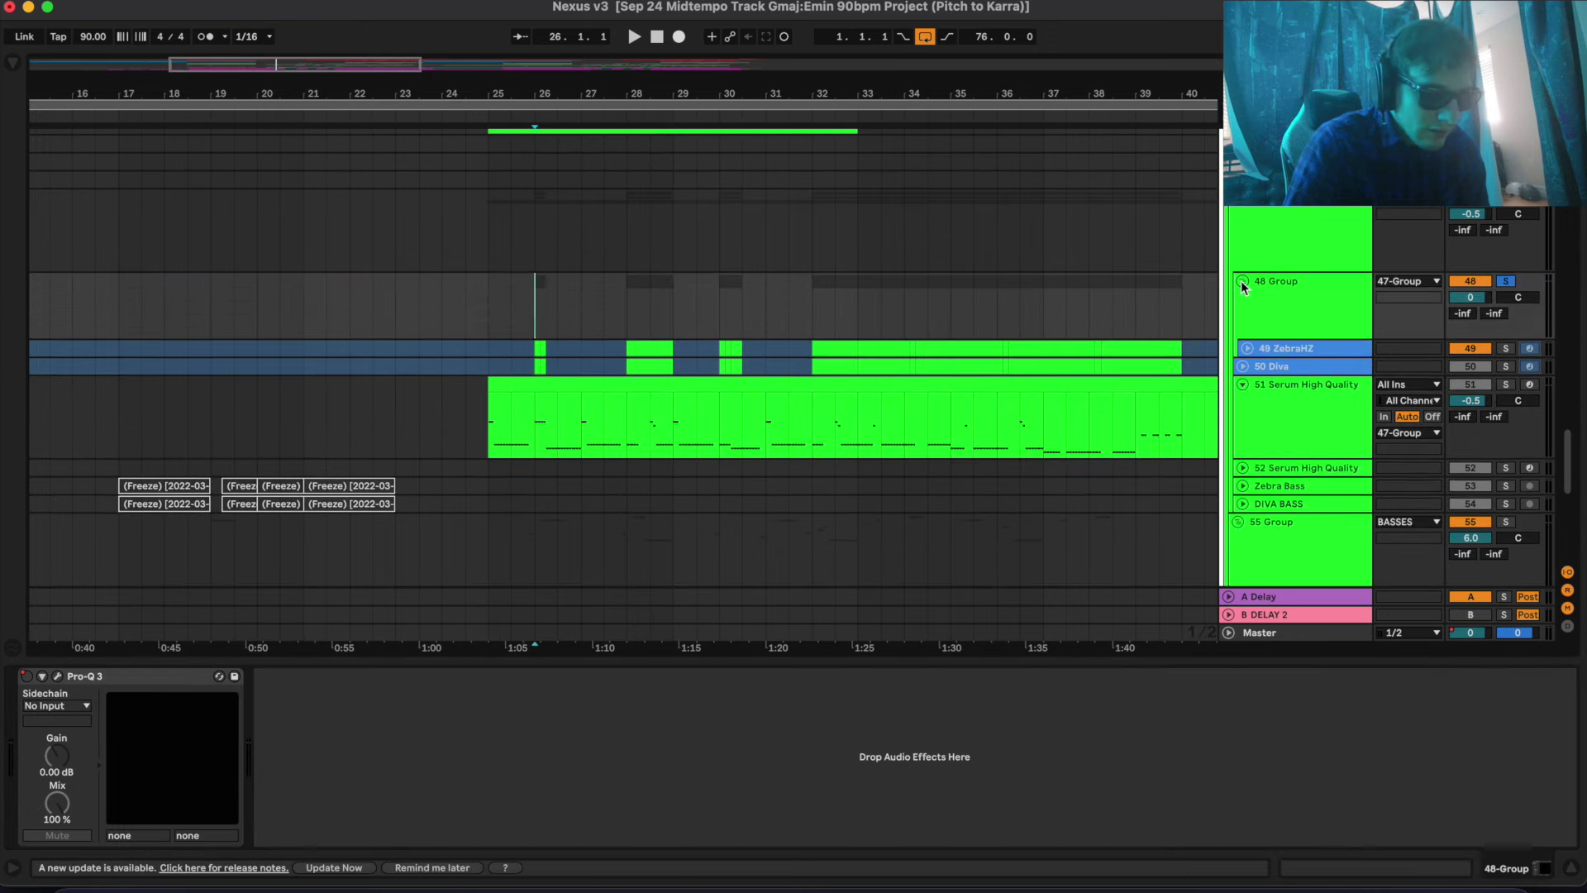
left_click(541, 351)
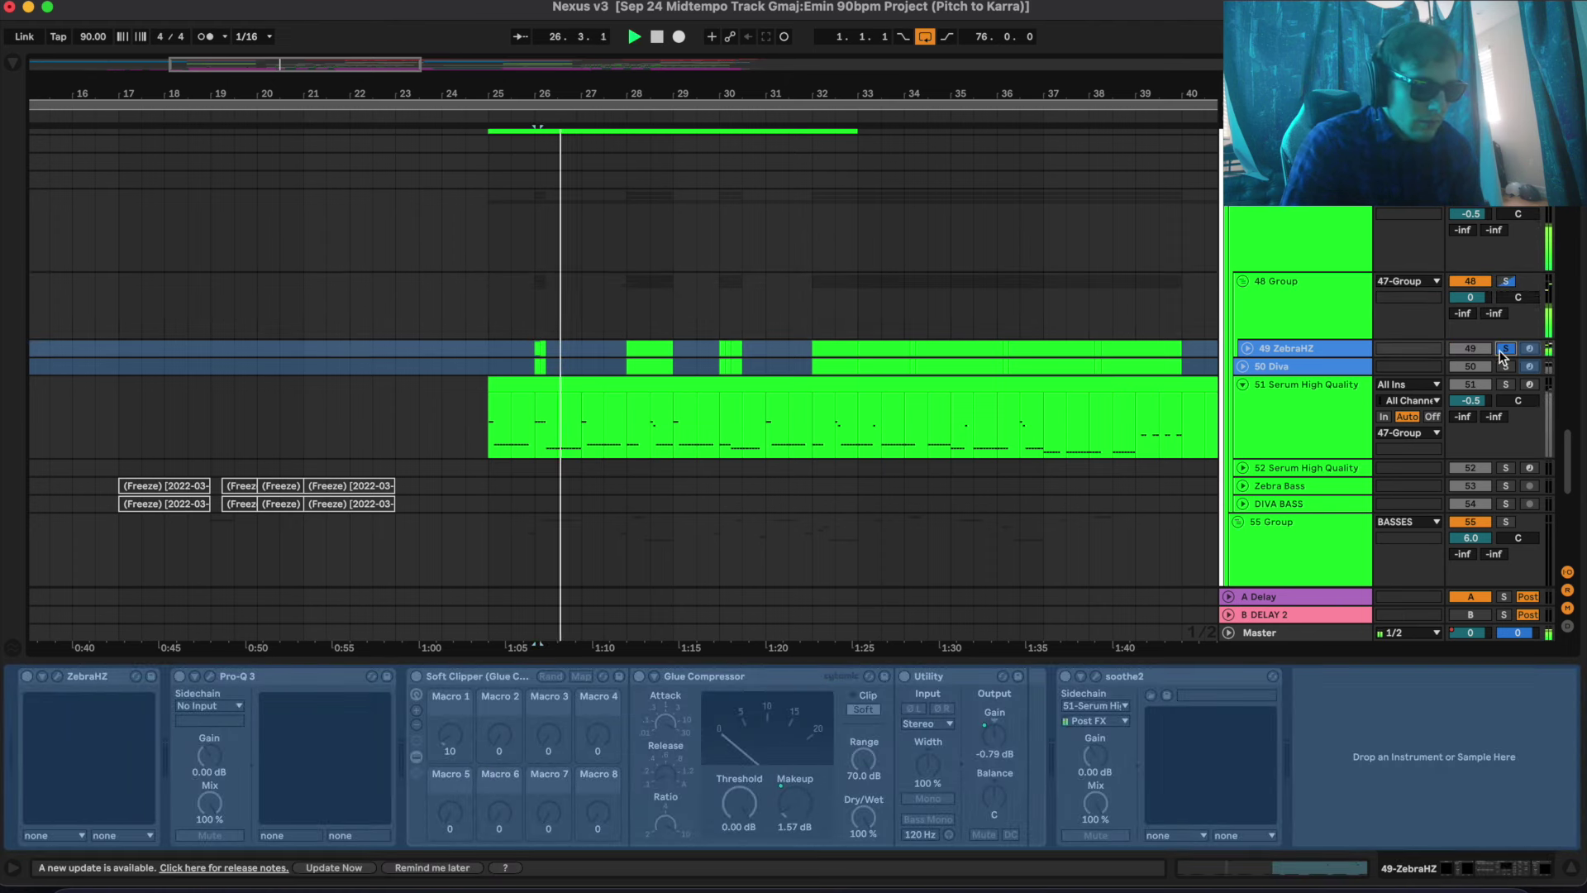
right_click(1300, 351)
left_click(1273, 367)
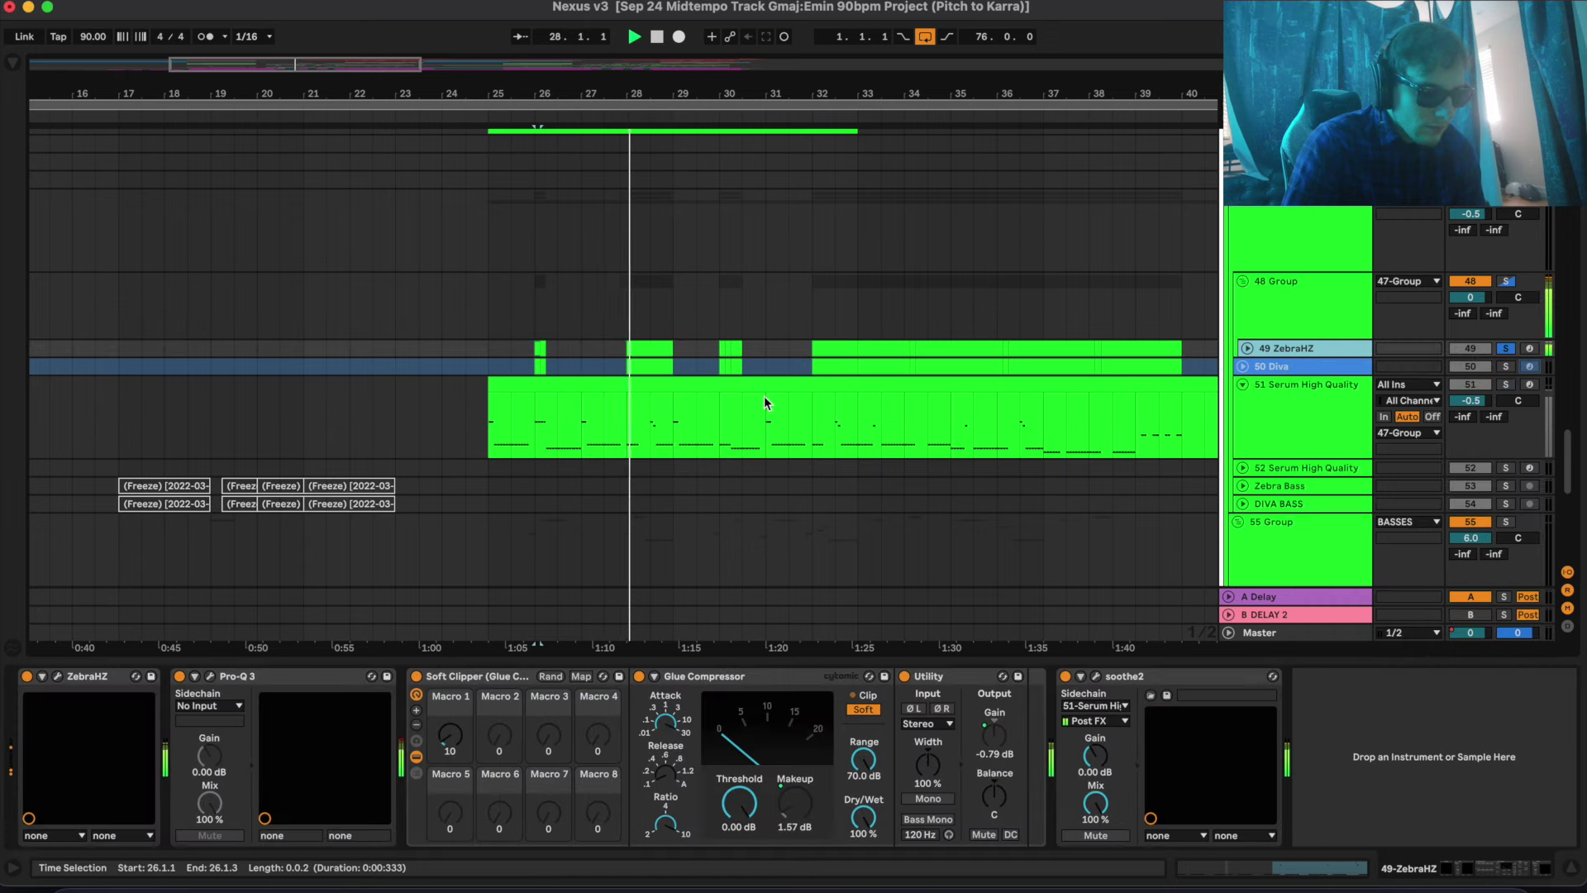
Unfold the 49 ZebraHZ track to show its notes, set the start point at bar 28, and stop playback
left_click(1248, 348)
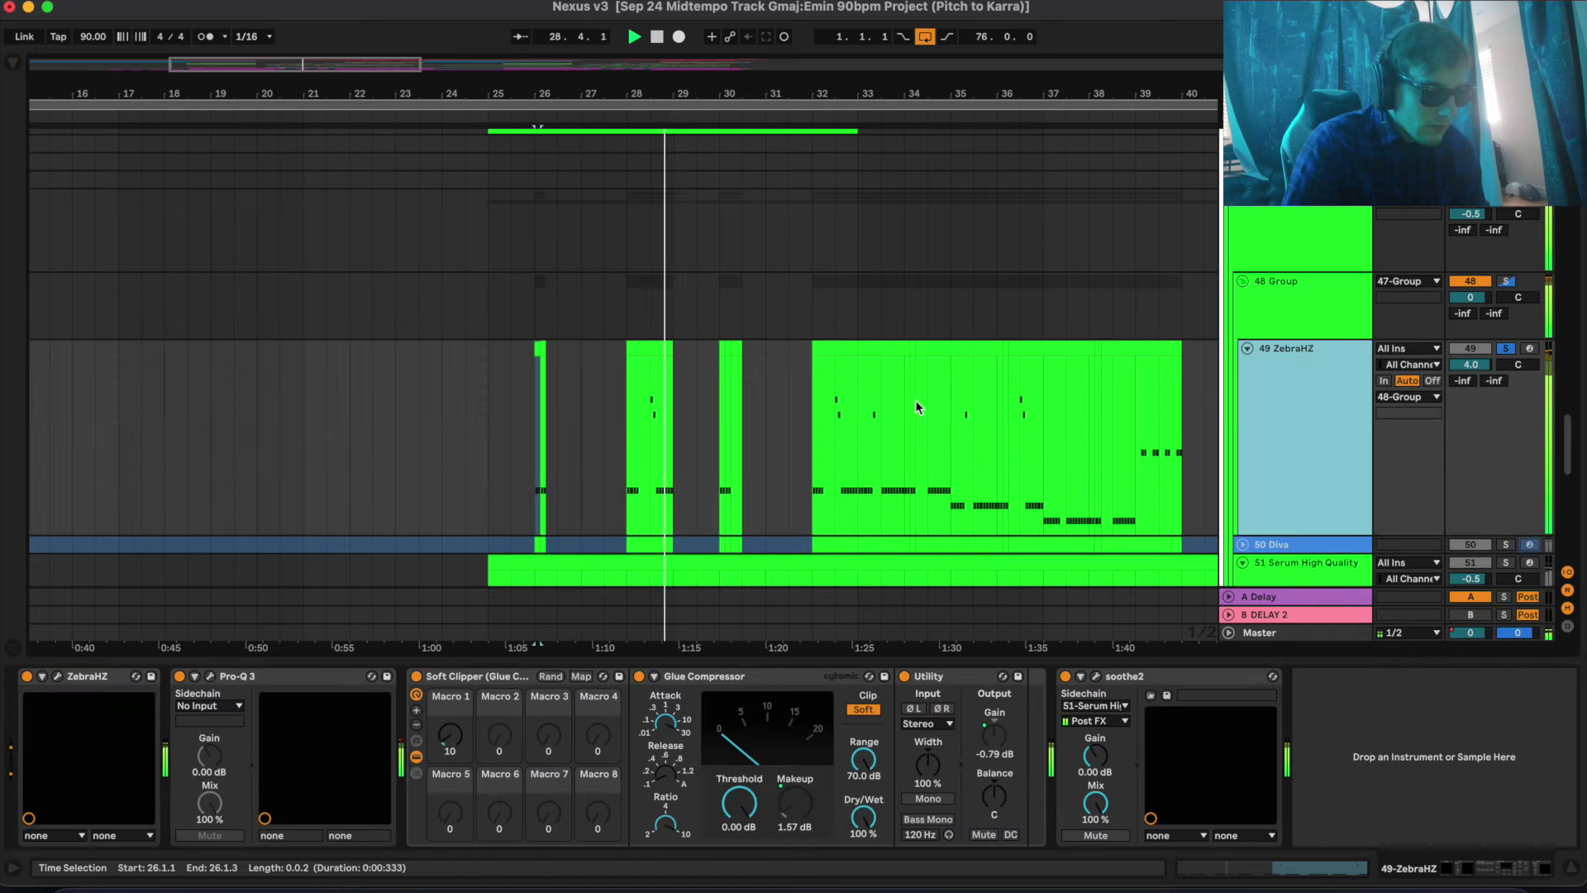
scroll(741, 450, "down", 3)
scroll(741, 451, "down", 1)
left_click(702, 378)
key("space")
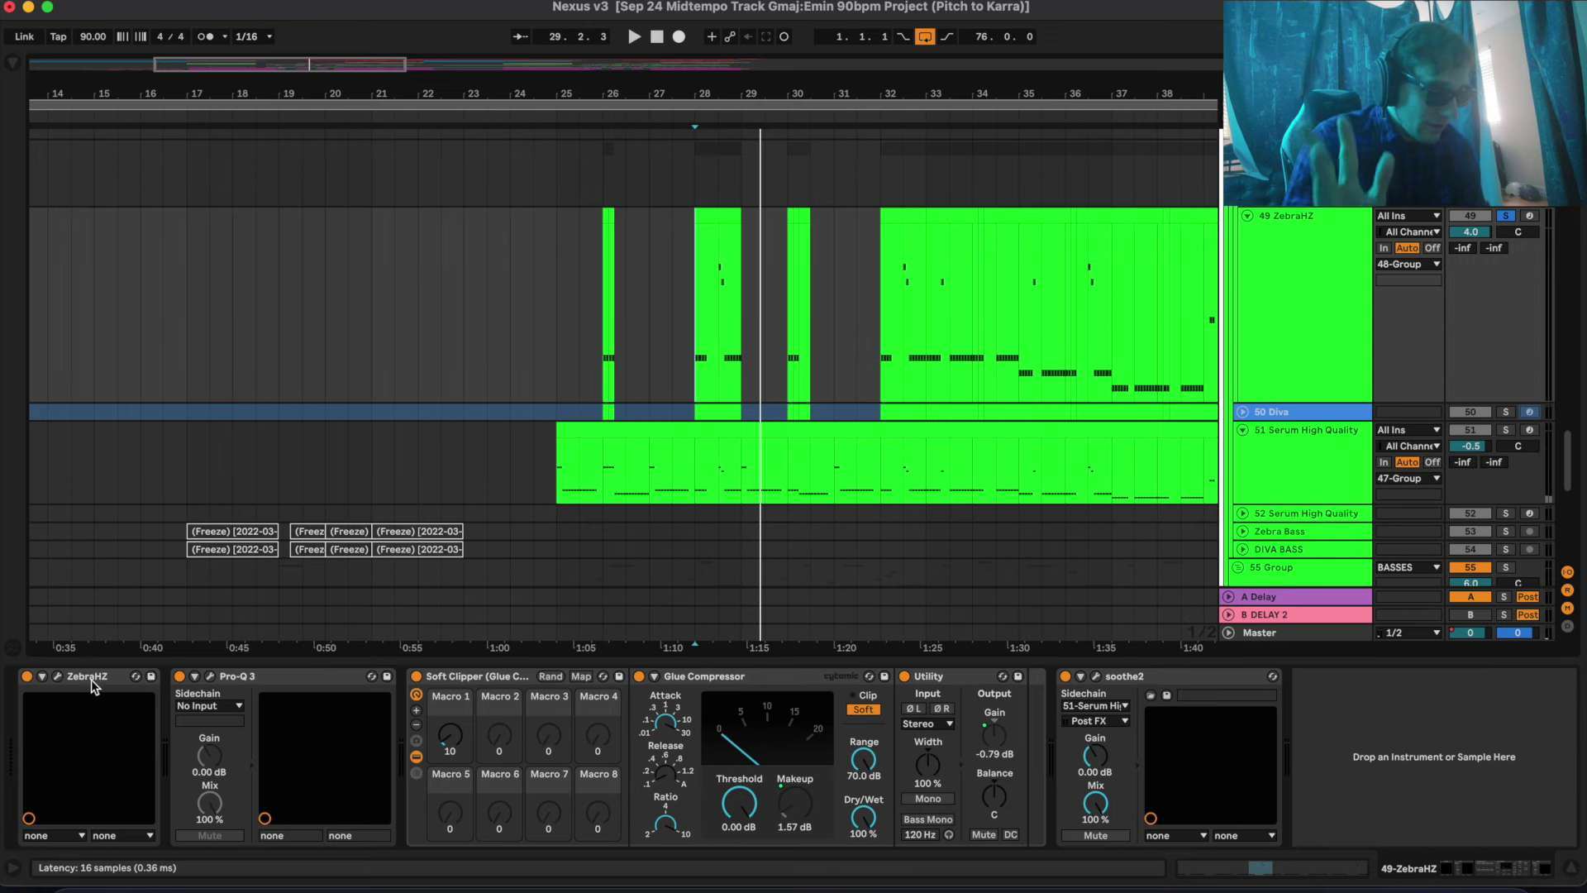
Inspect ZebraHZ's BS Cinematic patch and its Pro-Q 3 EQ curve, then play from bar 28
left_click(59, 677)
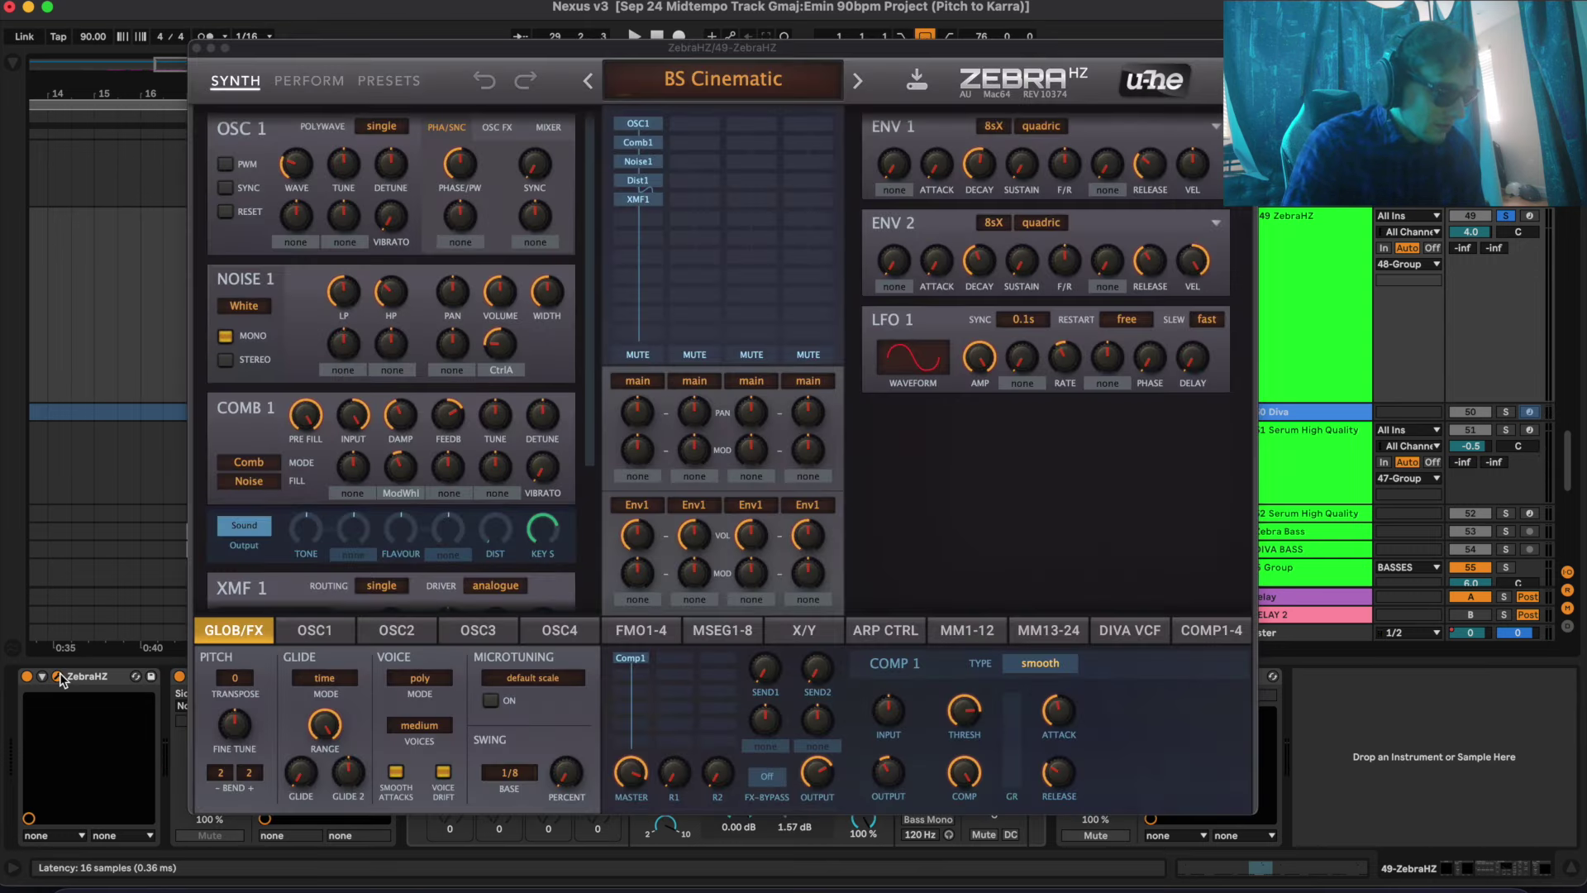
left_click(59, 677)
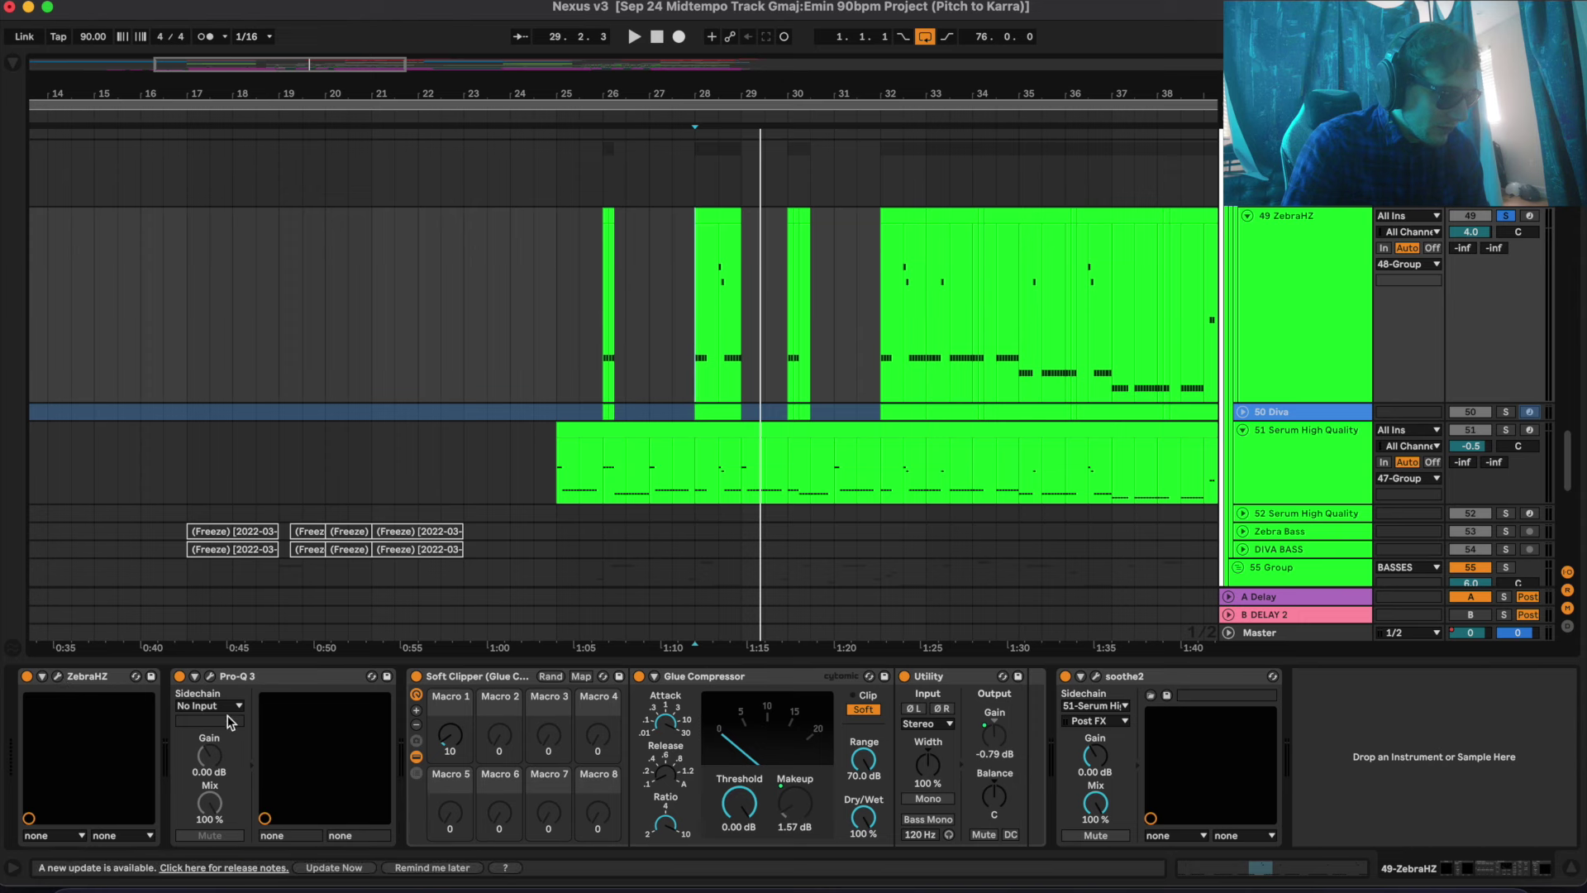
left_click(210, 677)
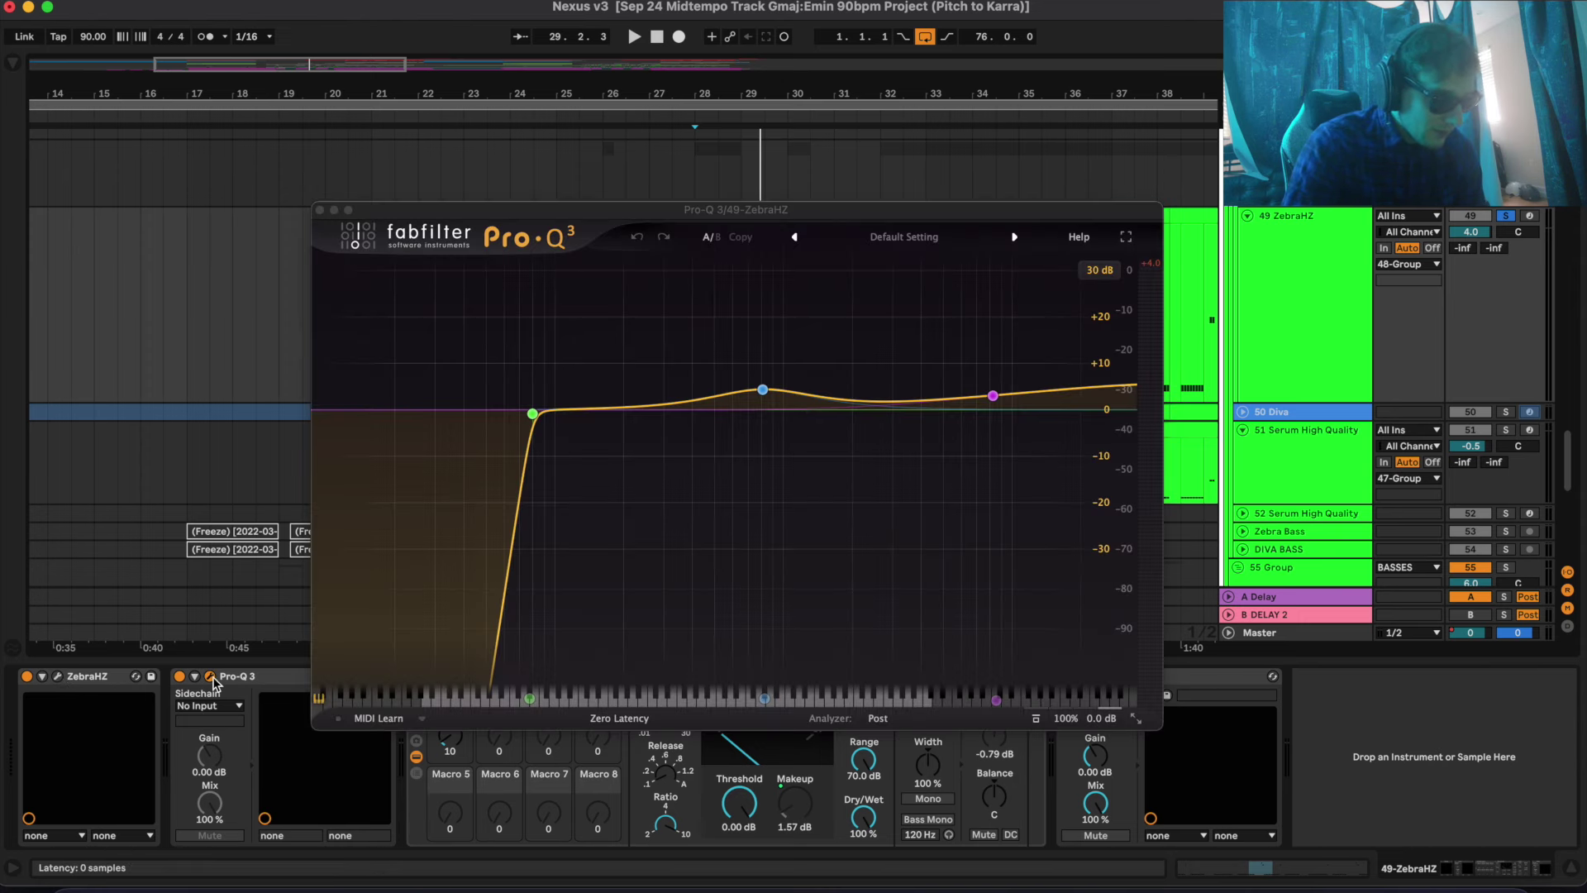
left_click(211, 677)
left_click(697, 103)
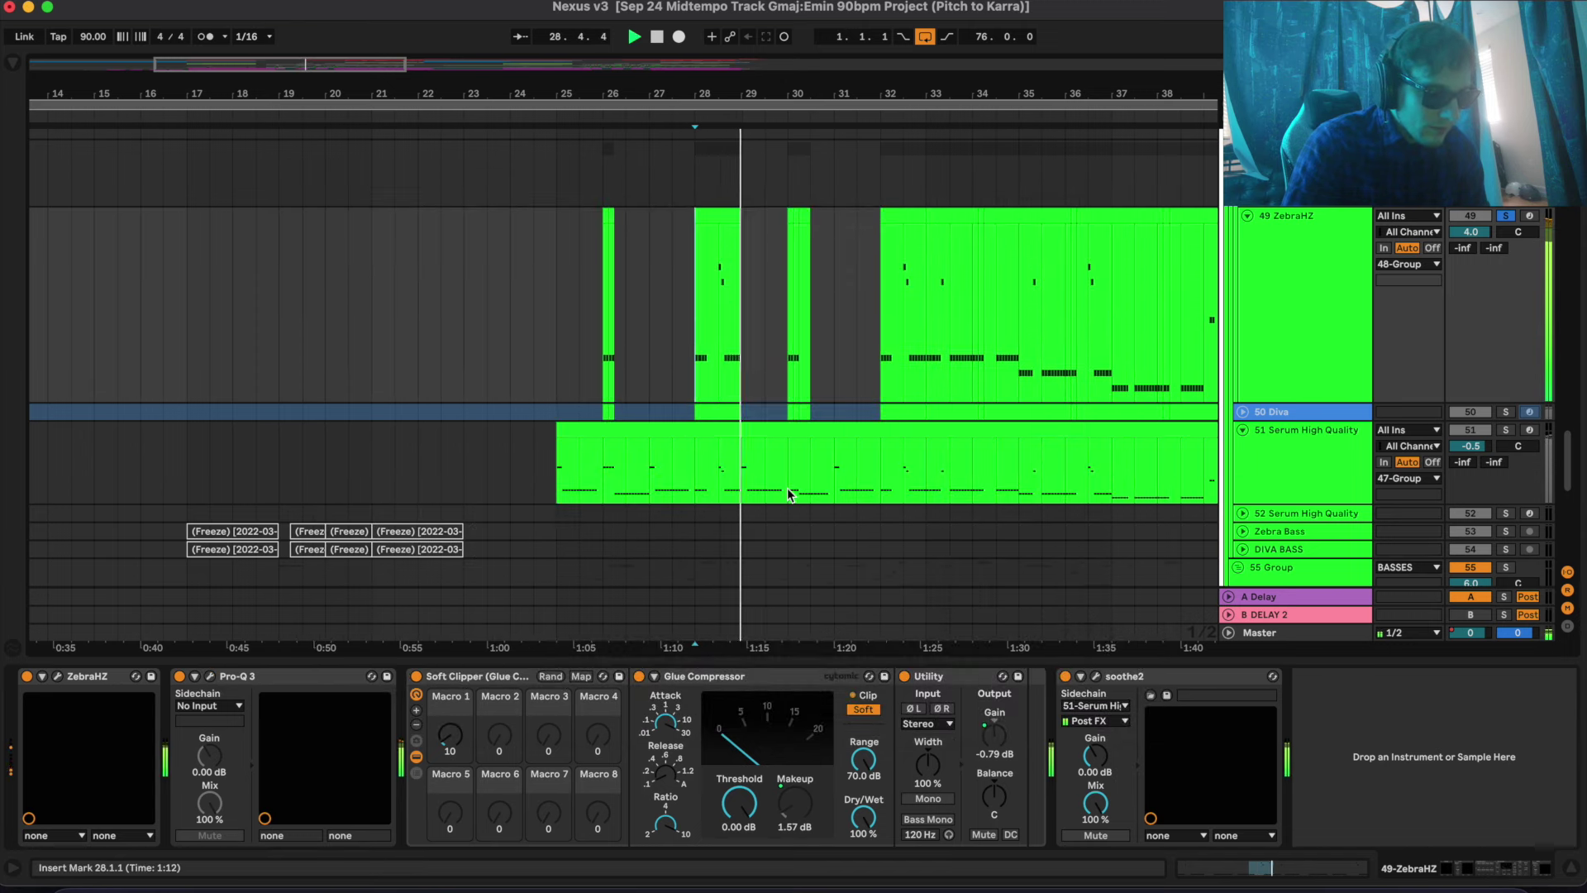
Jump to bars 30 and 32, select Serum clip bars 32–40, and play from bar 32 with ZebraHZ's chain shown
scroll(786, 488, "down", 2)
left_click(805, 330)
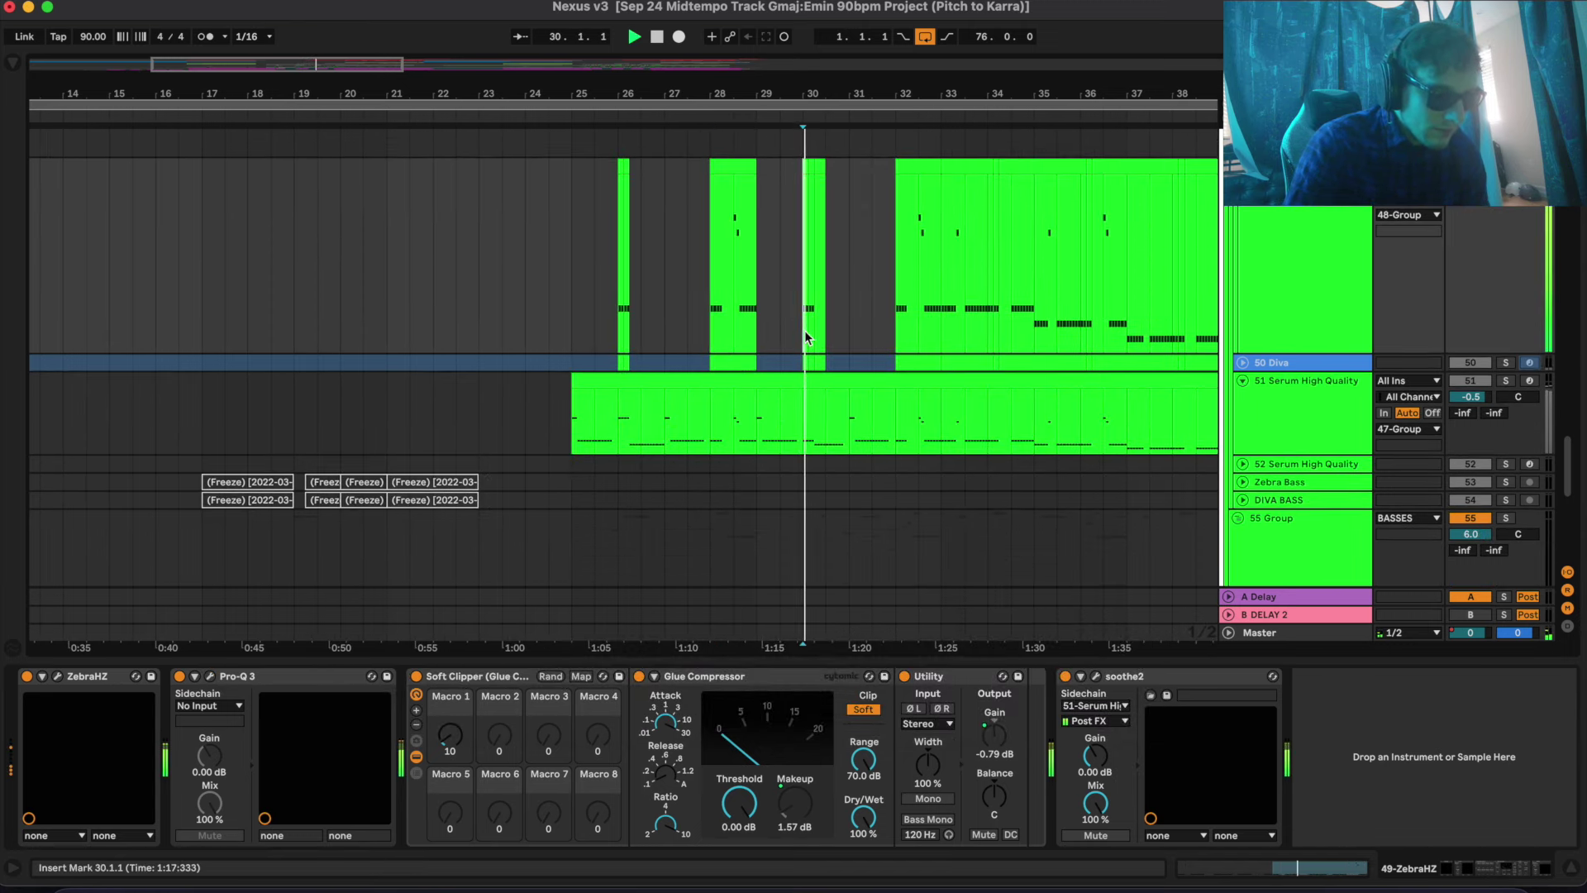
left_click(901, 323)
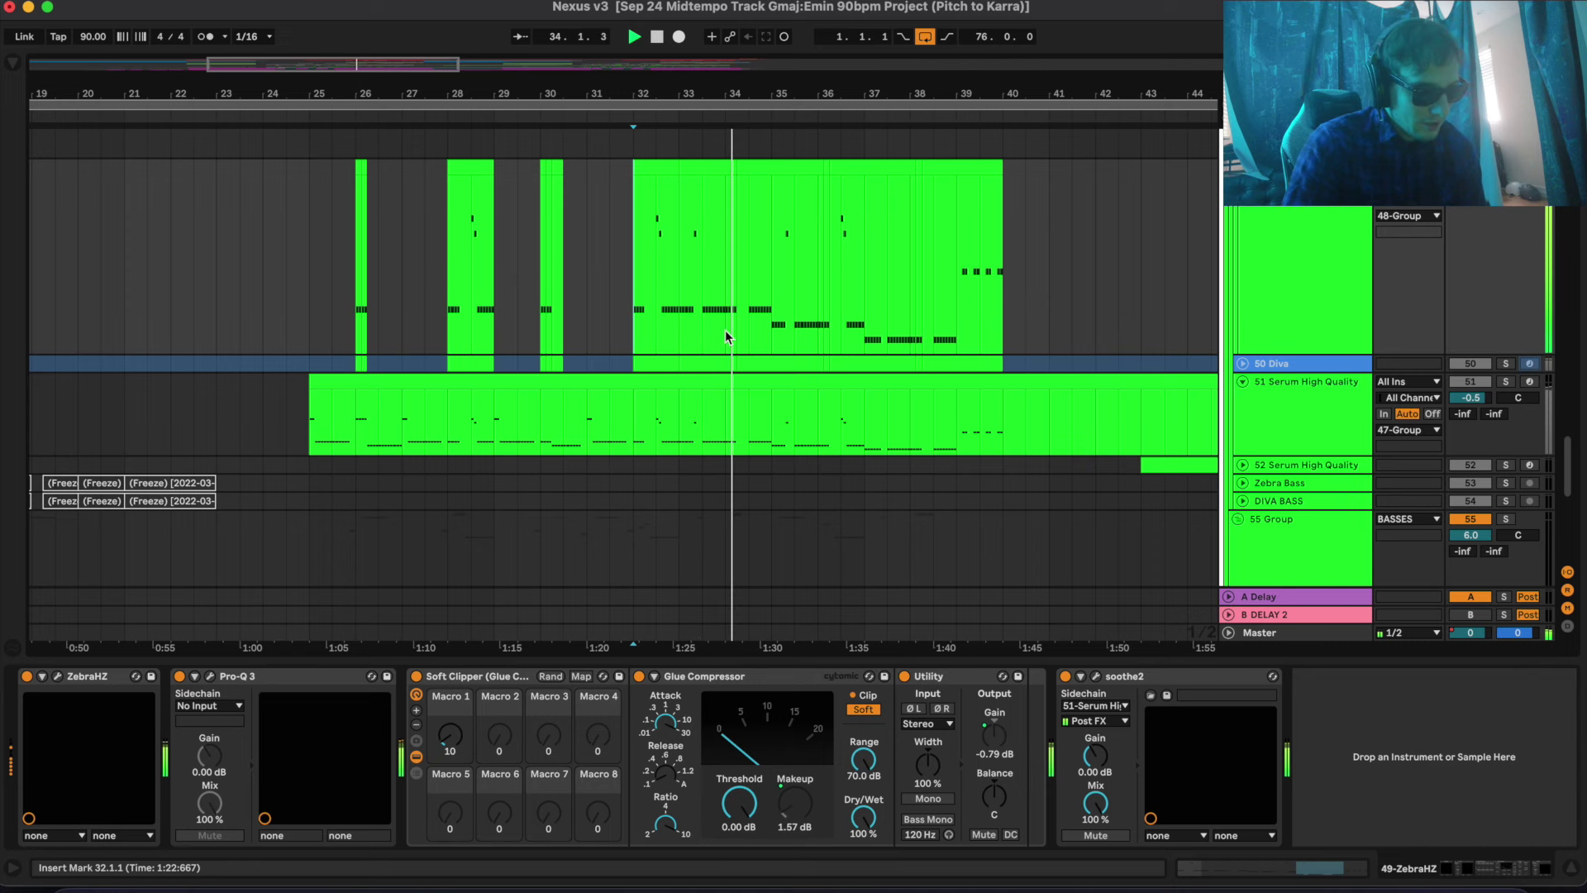
left_click_drag(633, 443, 1050, 440)
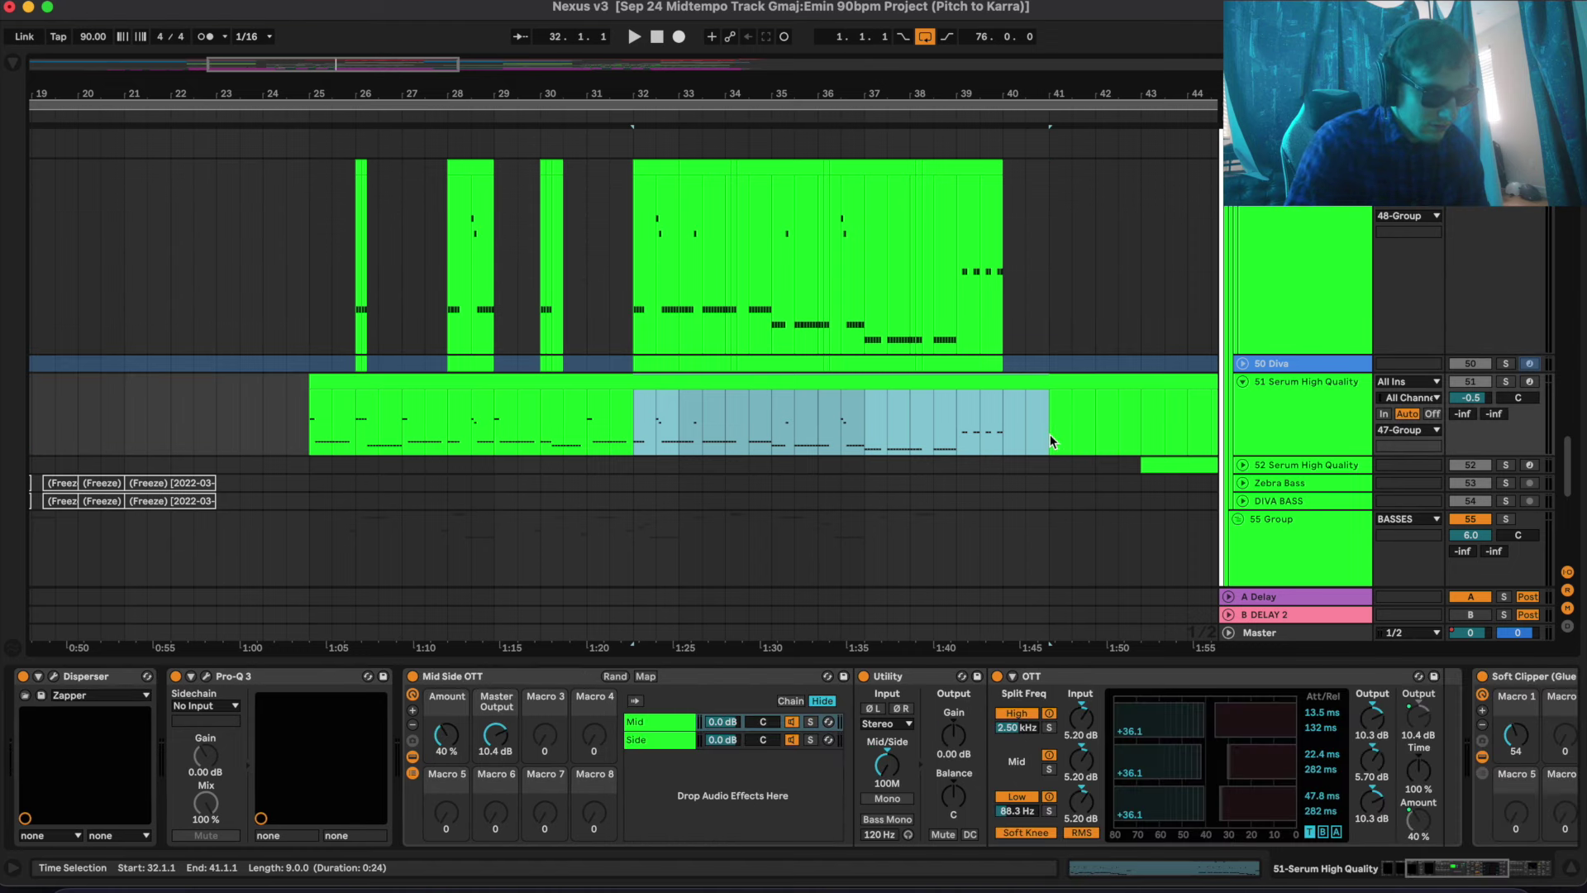
left_click(644, 312)
key("space")
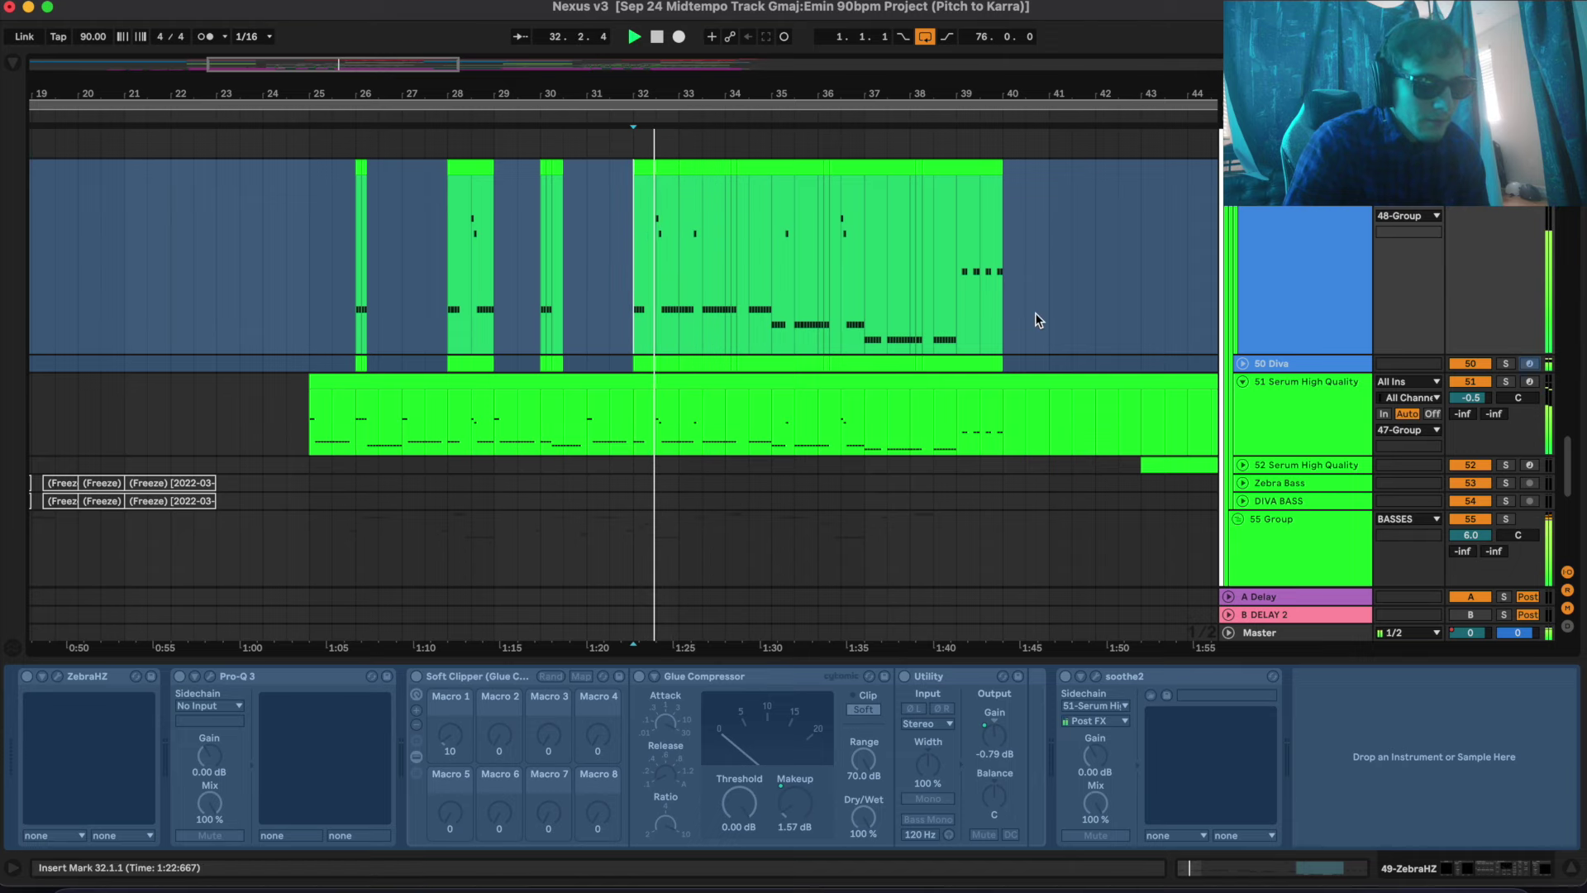
scroll(1035, 313, "down", 3)
scroll(1035, 312, "up", 5)
scroll(1034, 312, "up", 3)
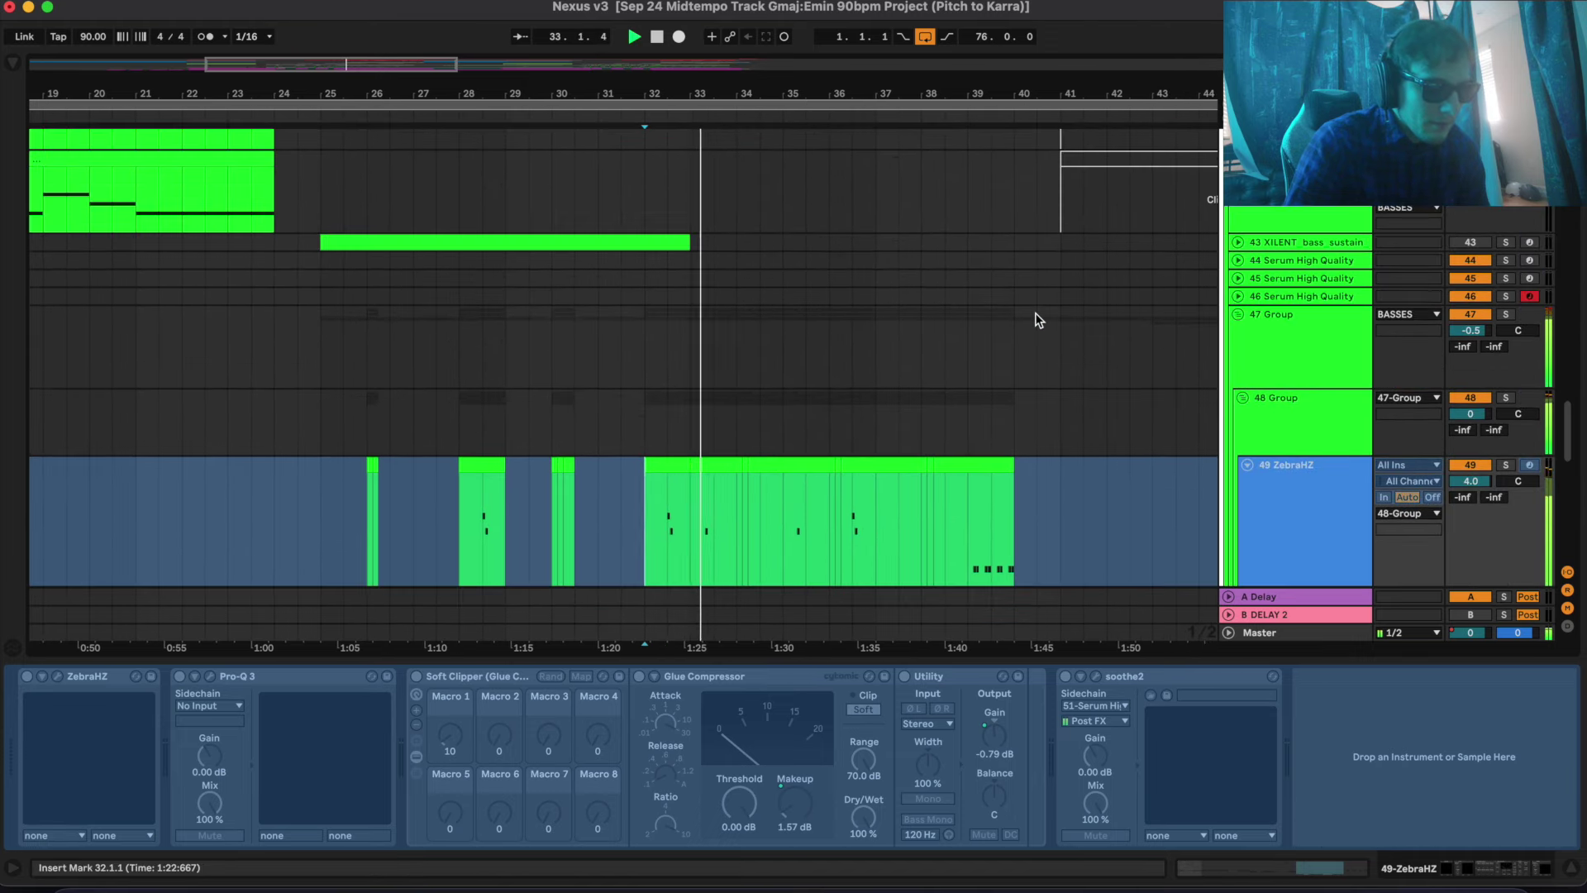
Scroll the arrangement up until the Synth Lead 1 and Synth Lead 2 tracks are visible
scroll(774, 421, "up", 10)
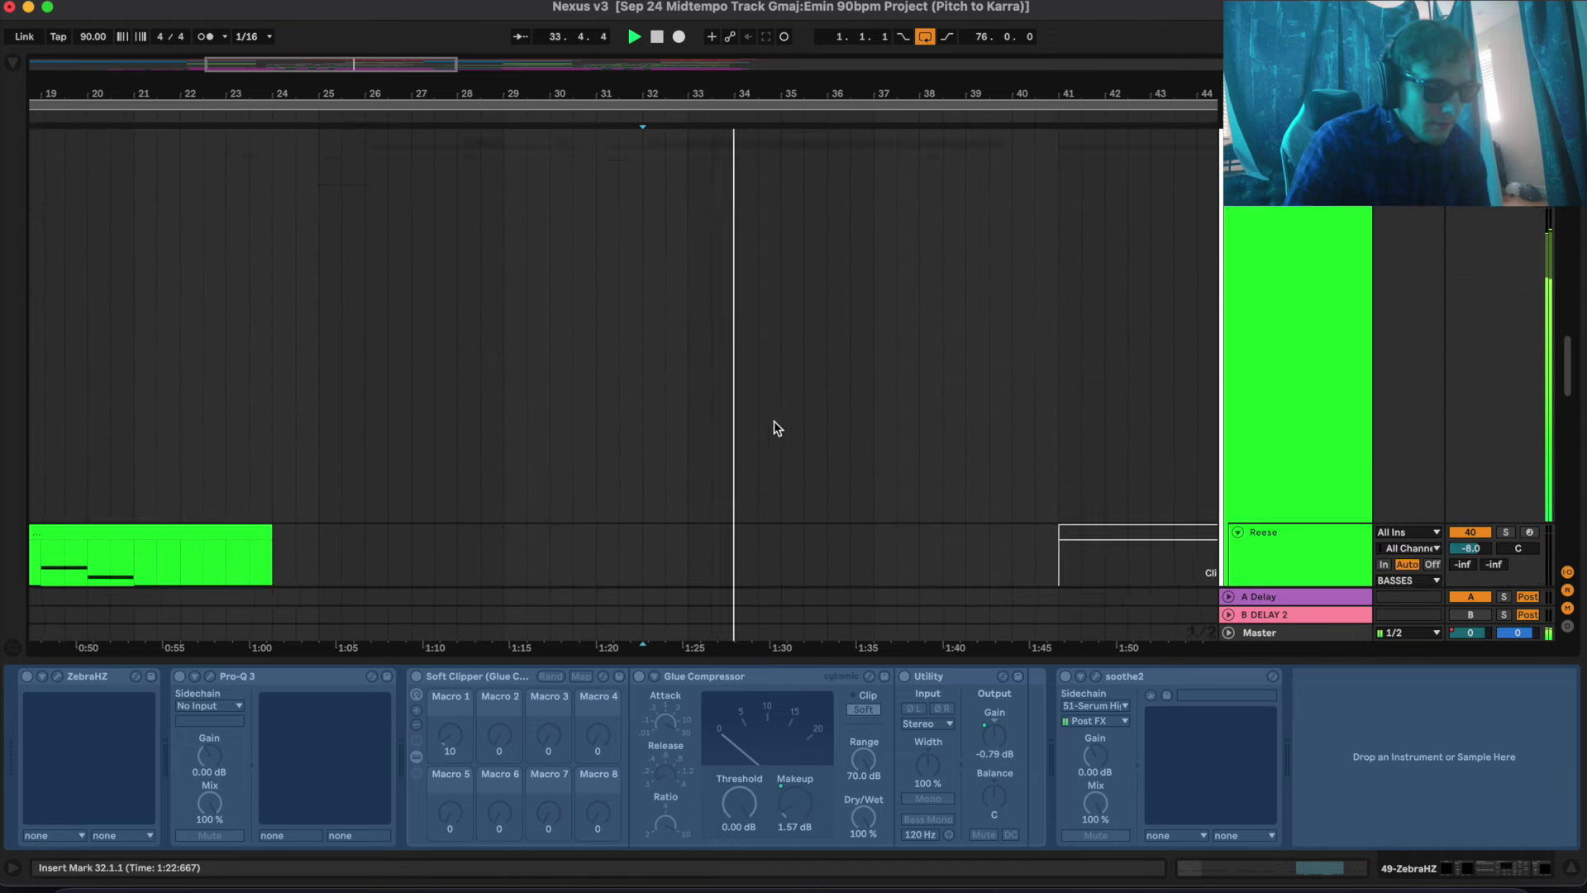
scroll(774, 422, "up", 5)
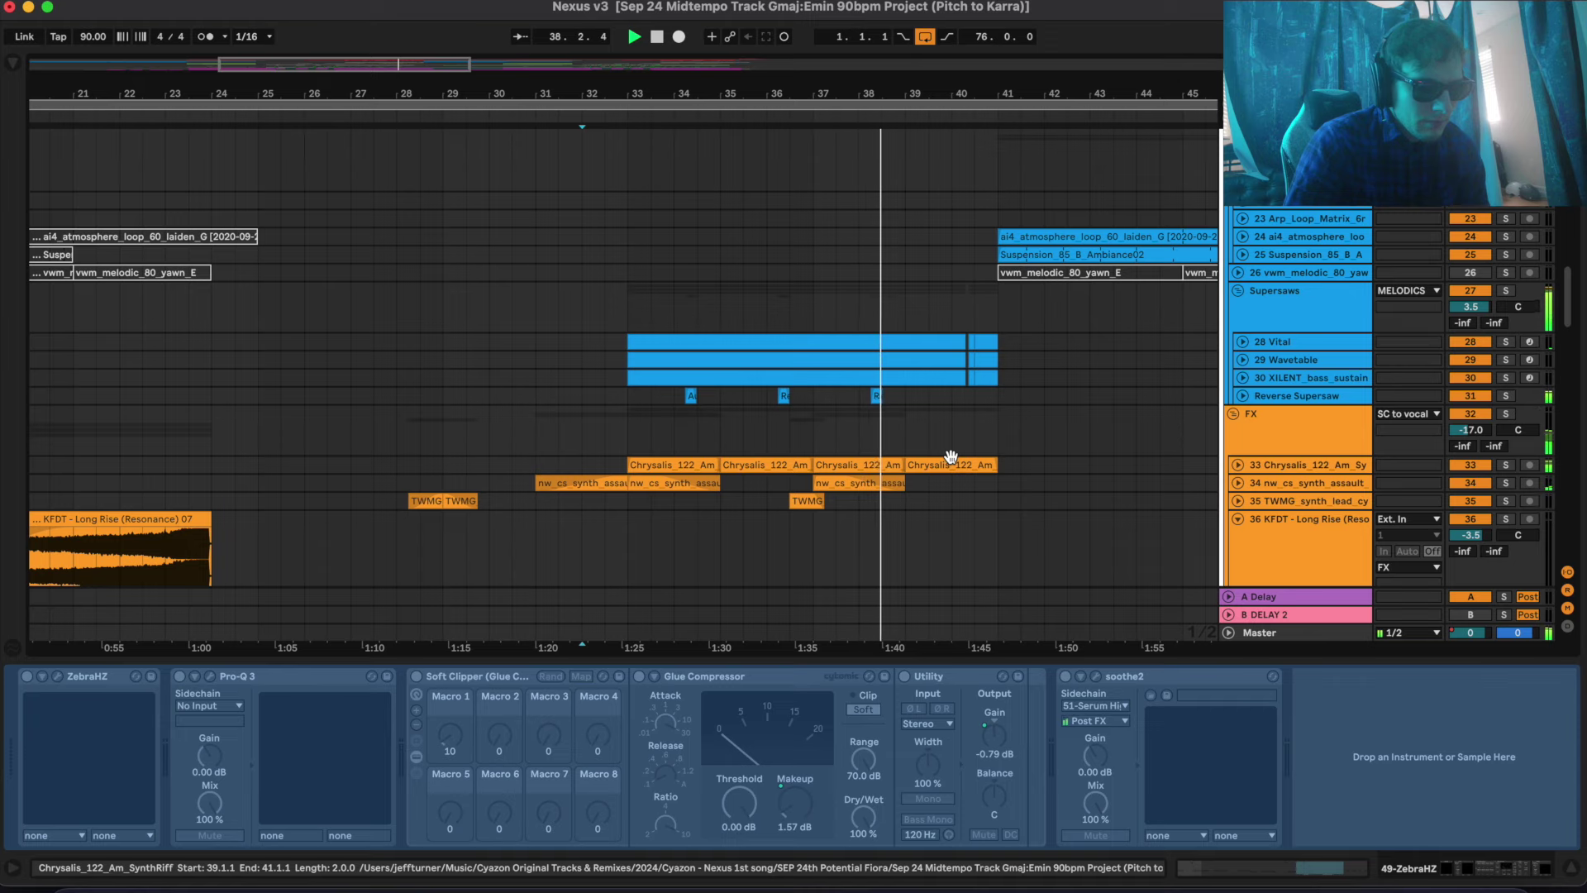
scroll(952, 460, "up", 1)
scroll(952, 461, "down", 5)
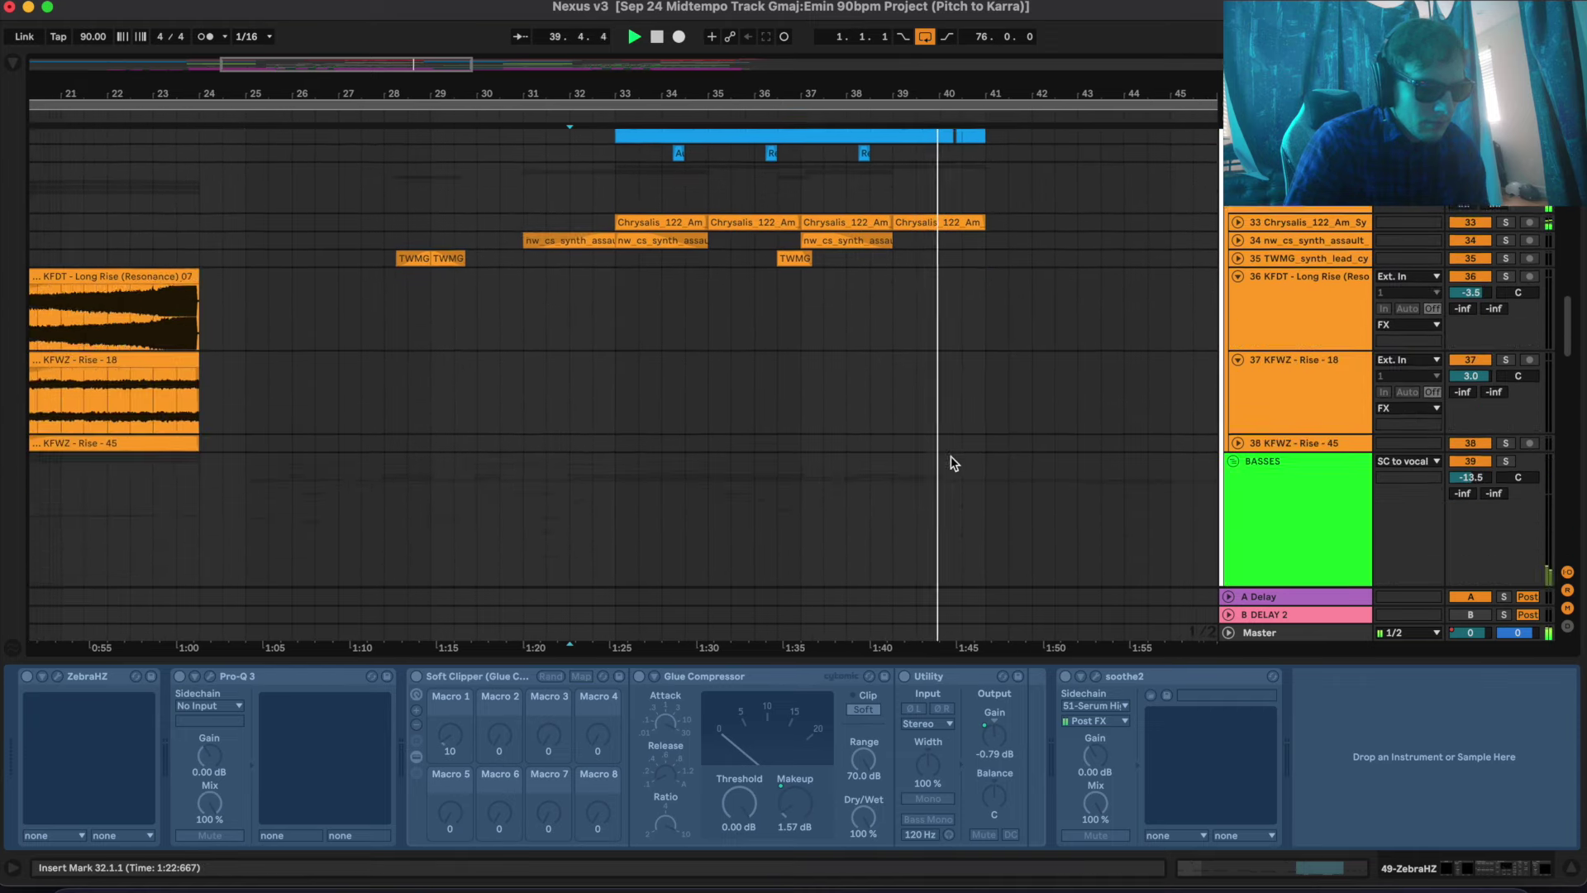
scroll(952, 463, "up", 10)
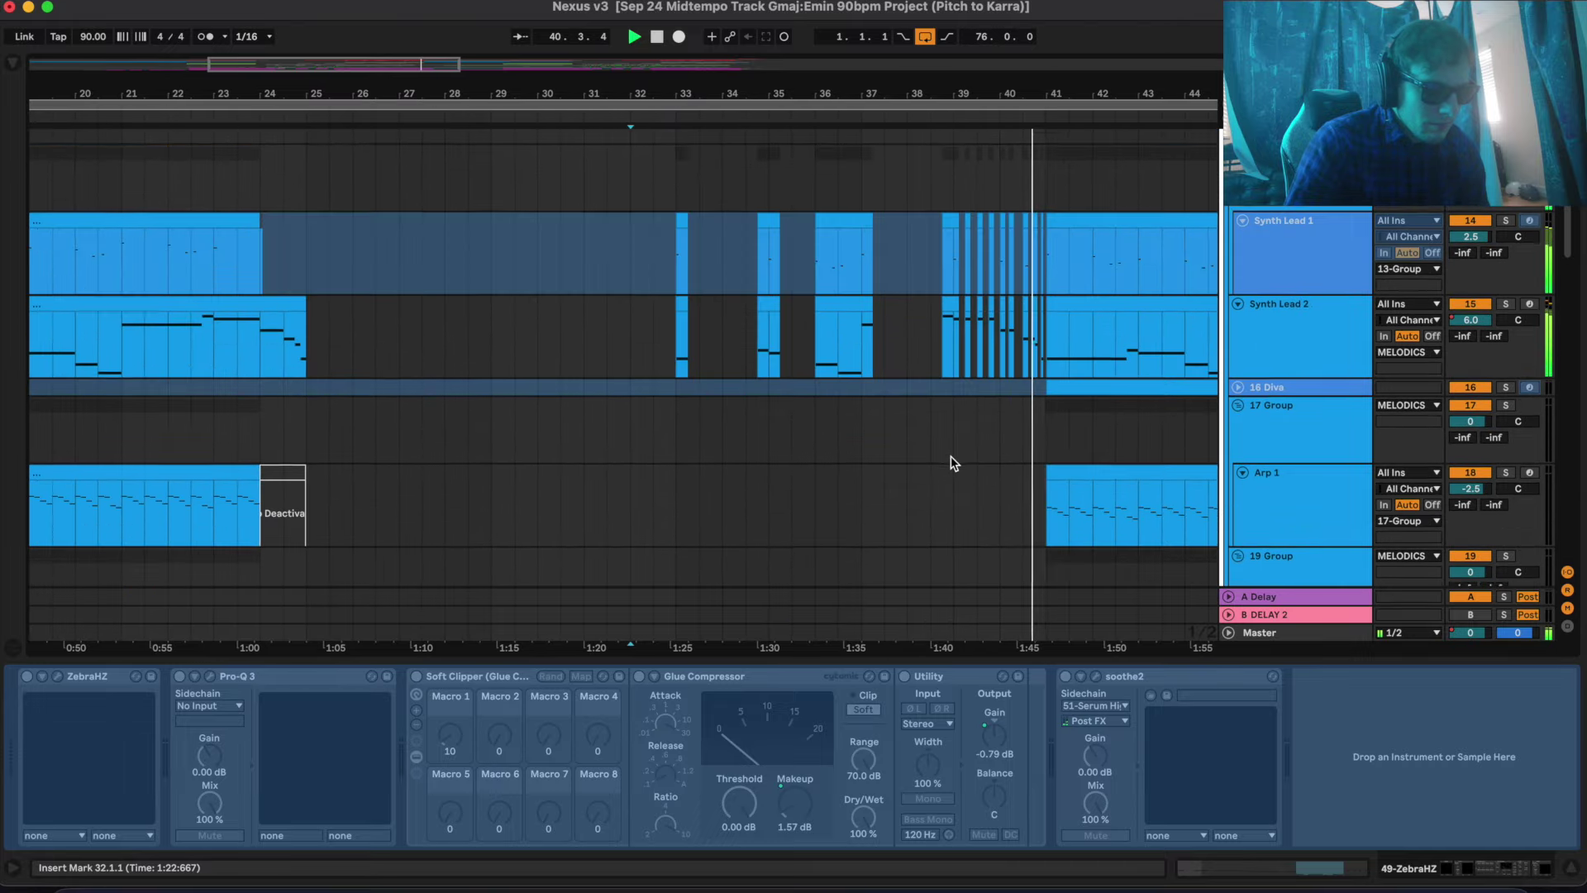
scroll(952, 463, "up", 2)
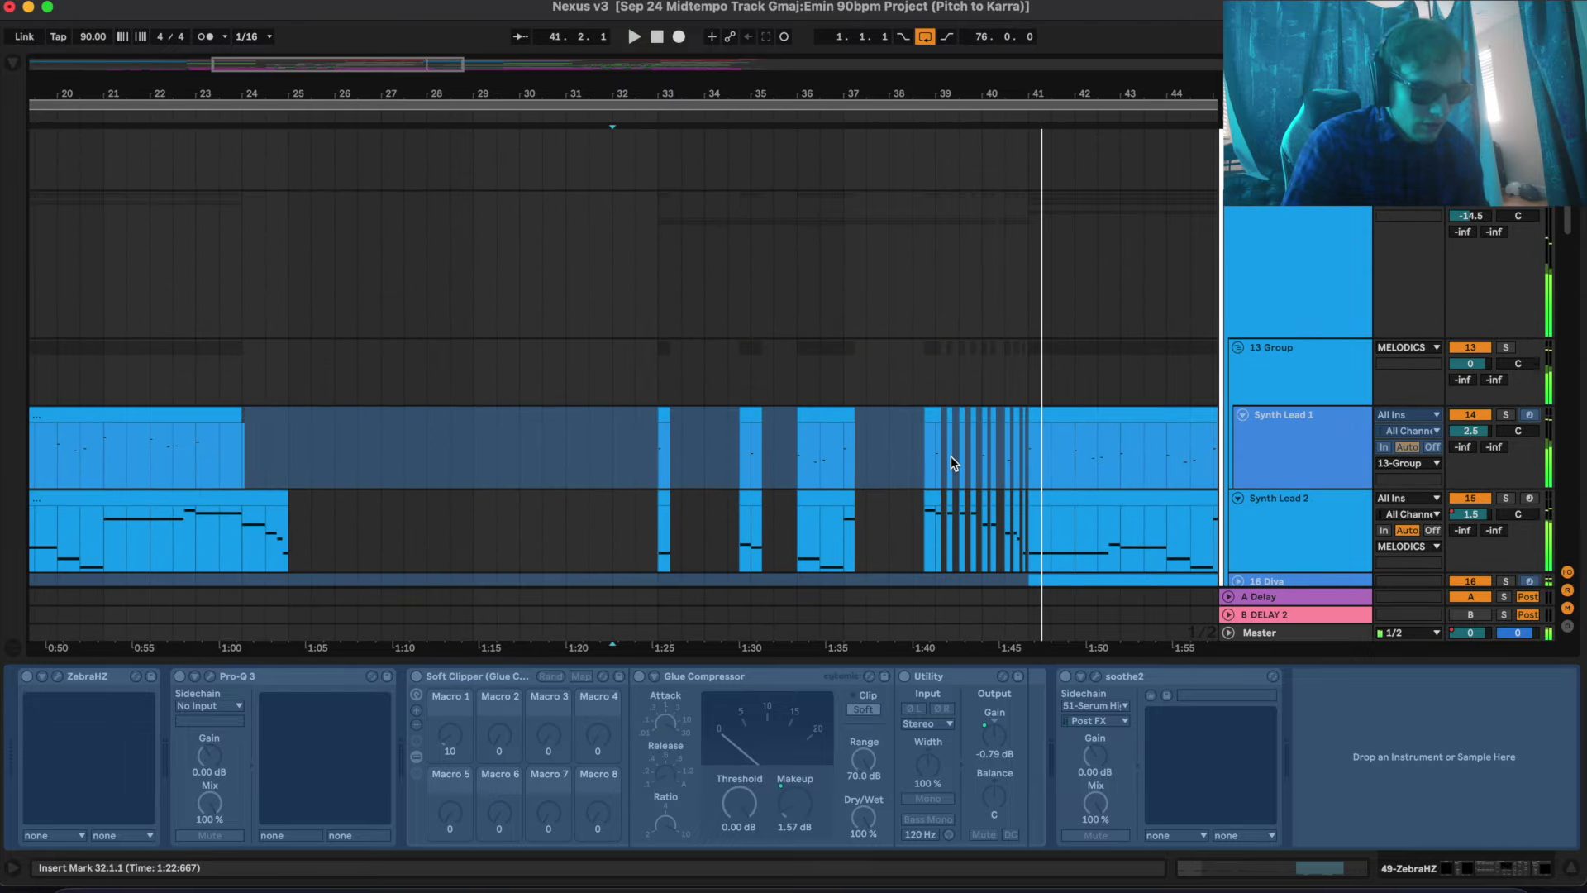
Solo Synth Lead 2 and play it from bar 33, jumping to bar 34
left_click(661, 547)
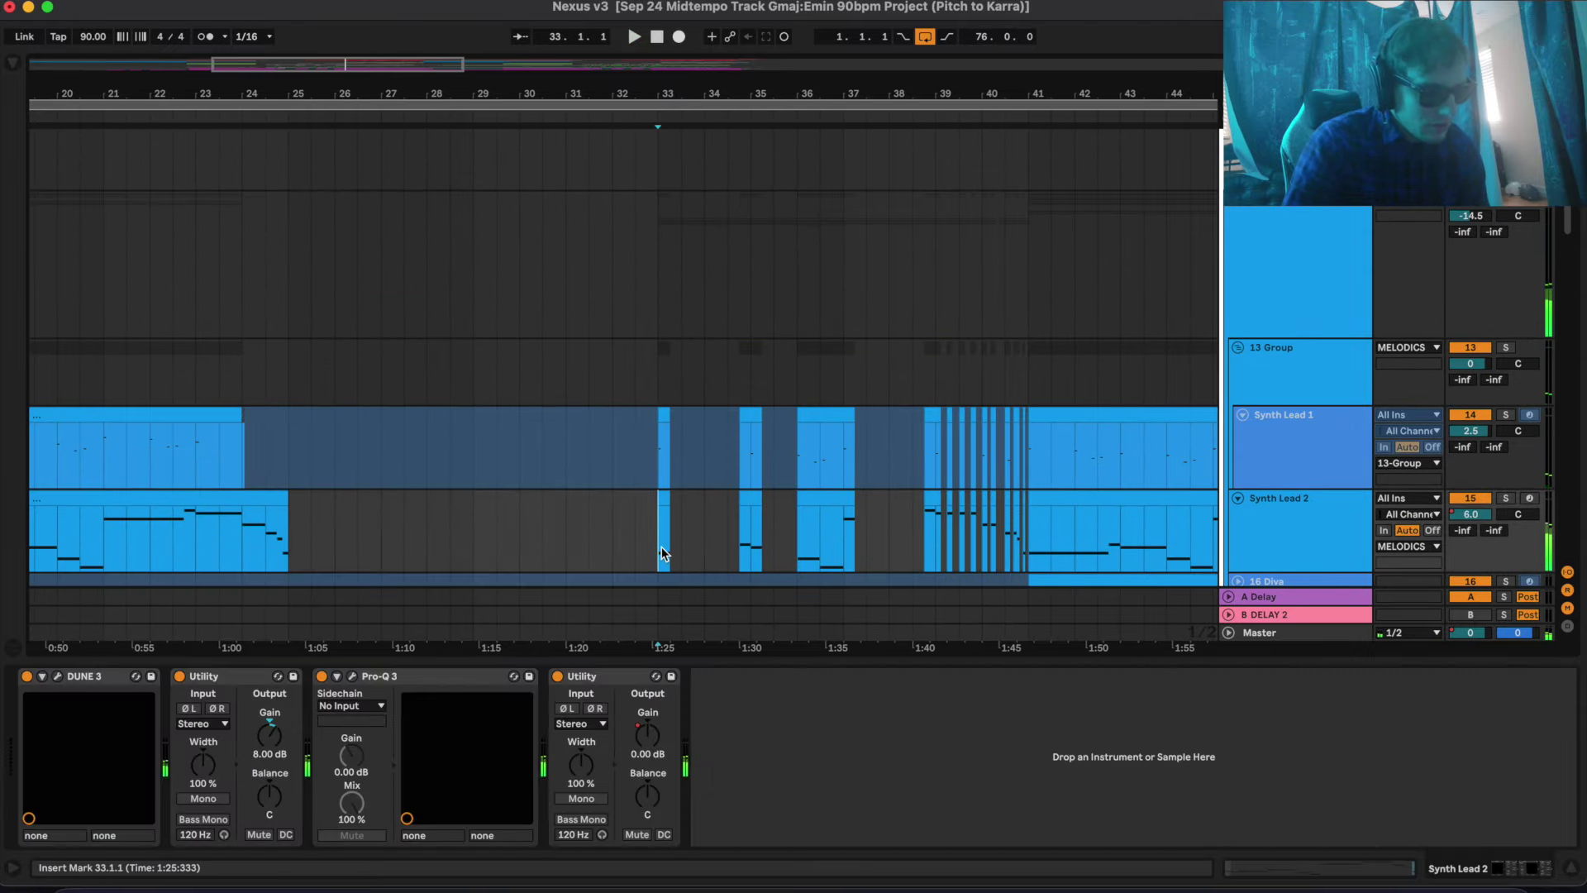
scroll(661, 547, "down", 1)
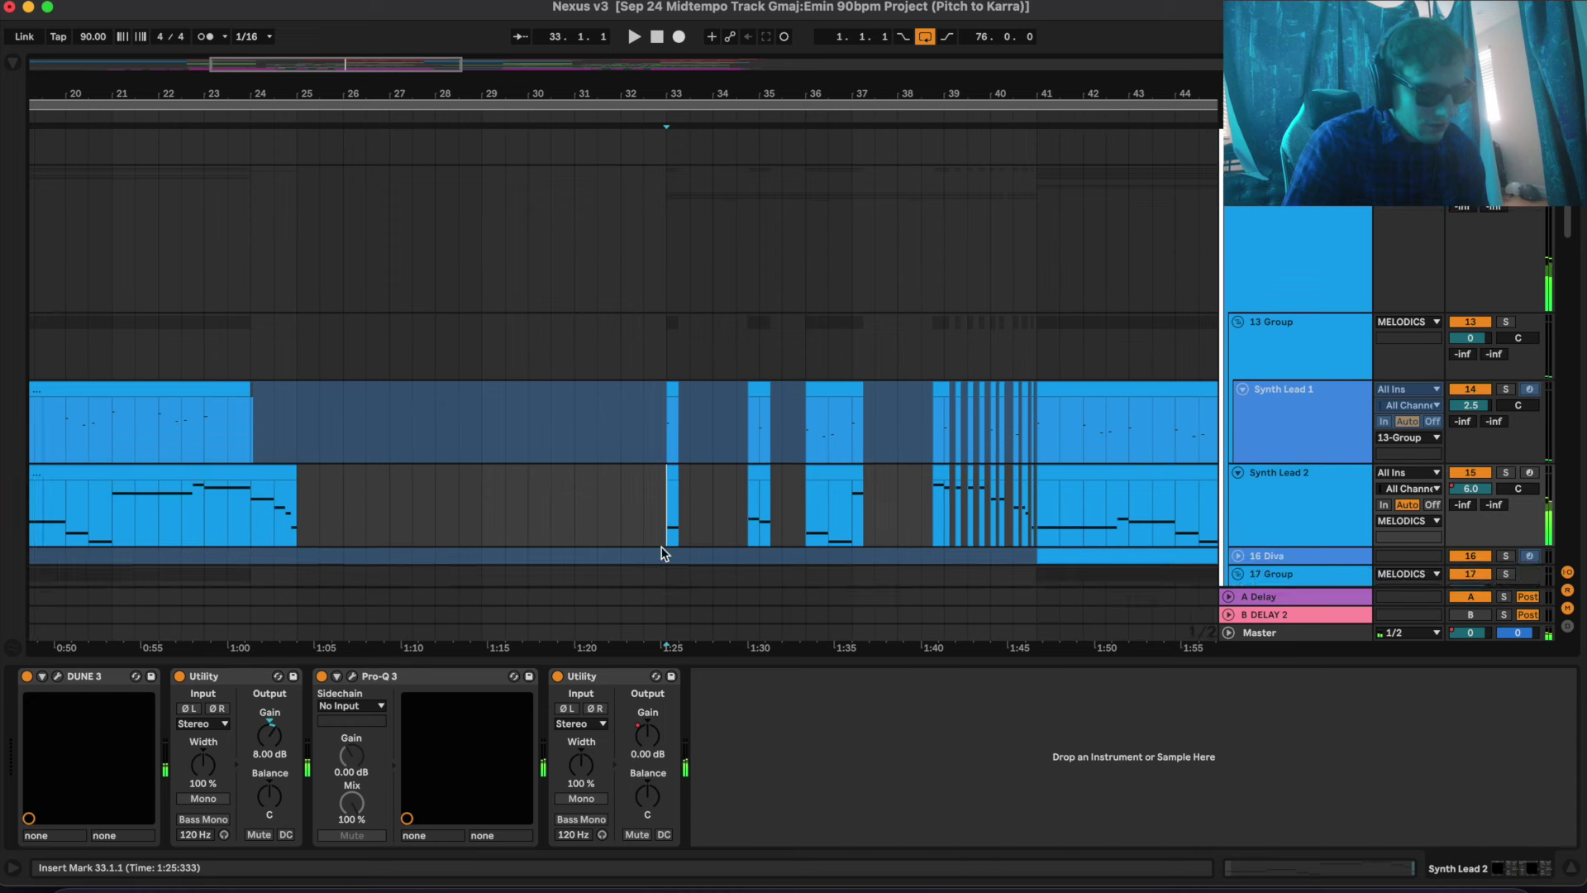
left_click(1507, 474)
key("space")
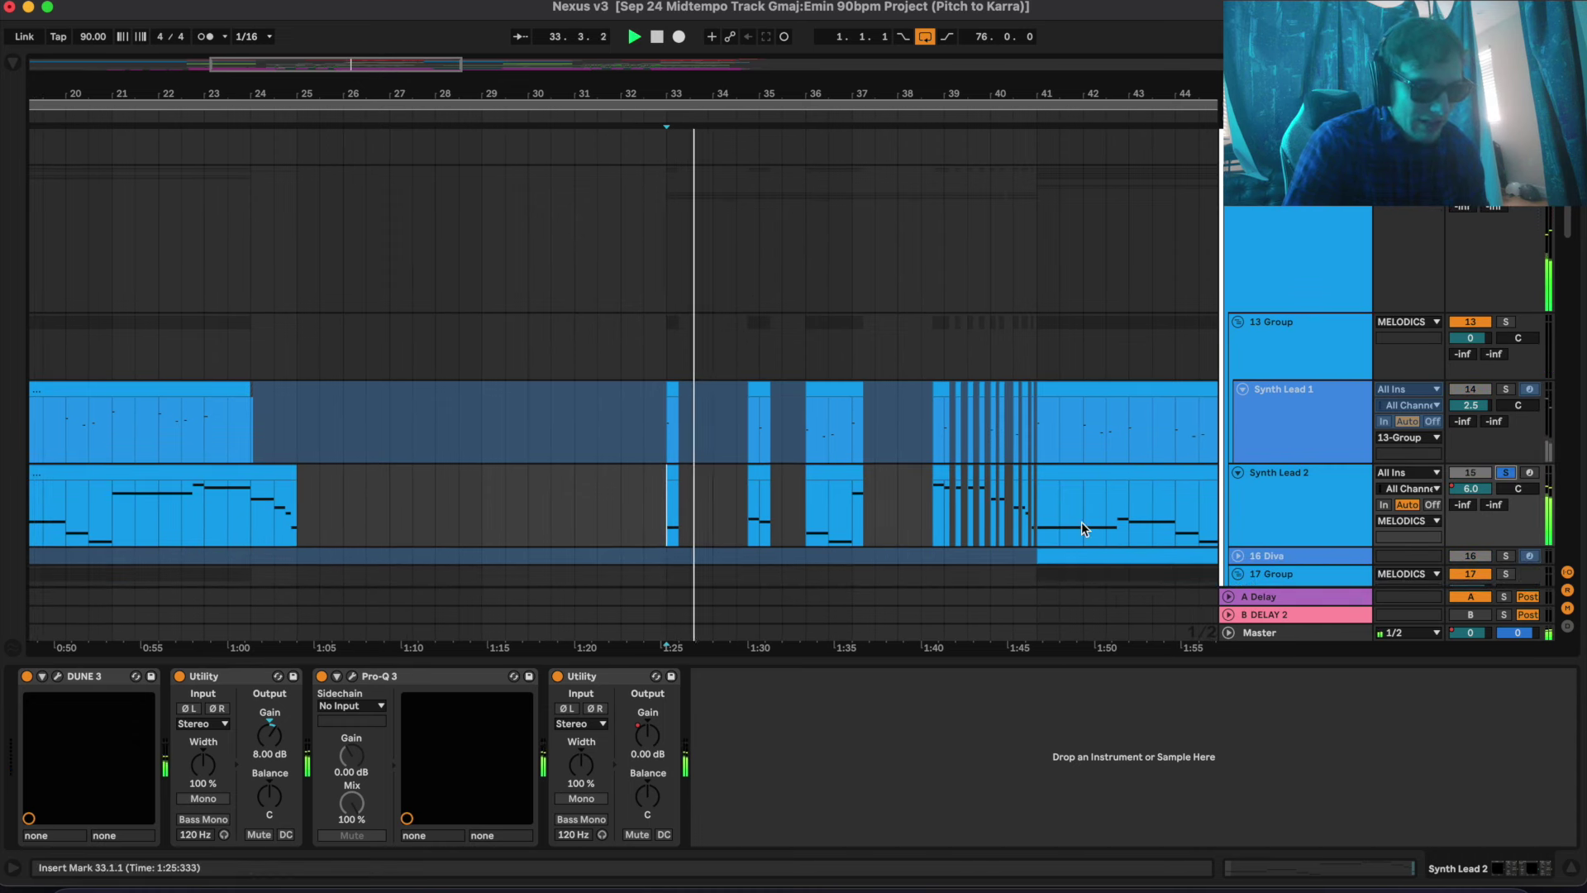
left_click(746, 513)
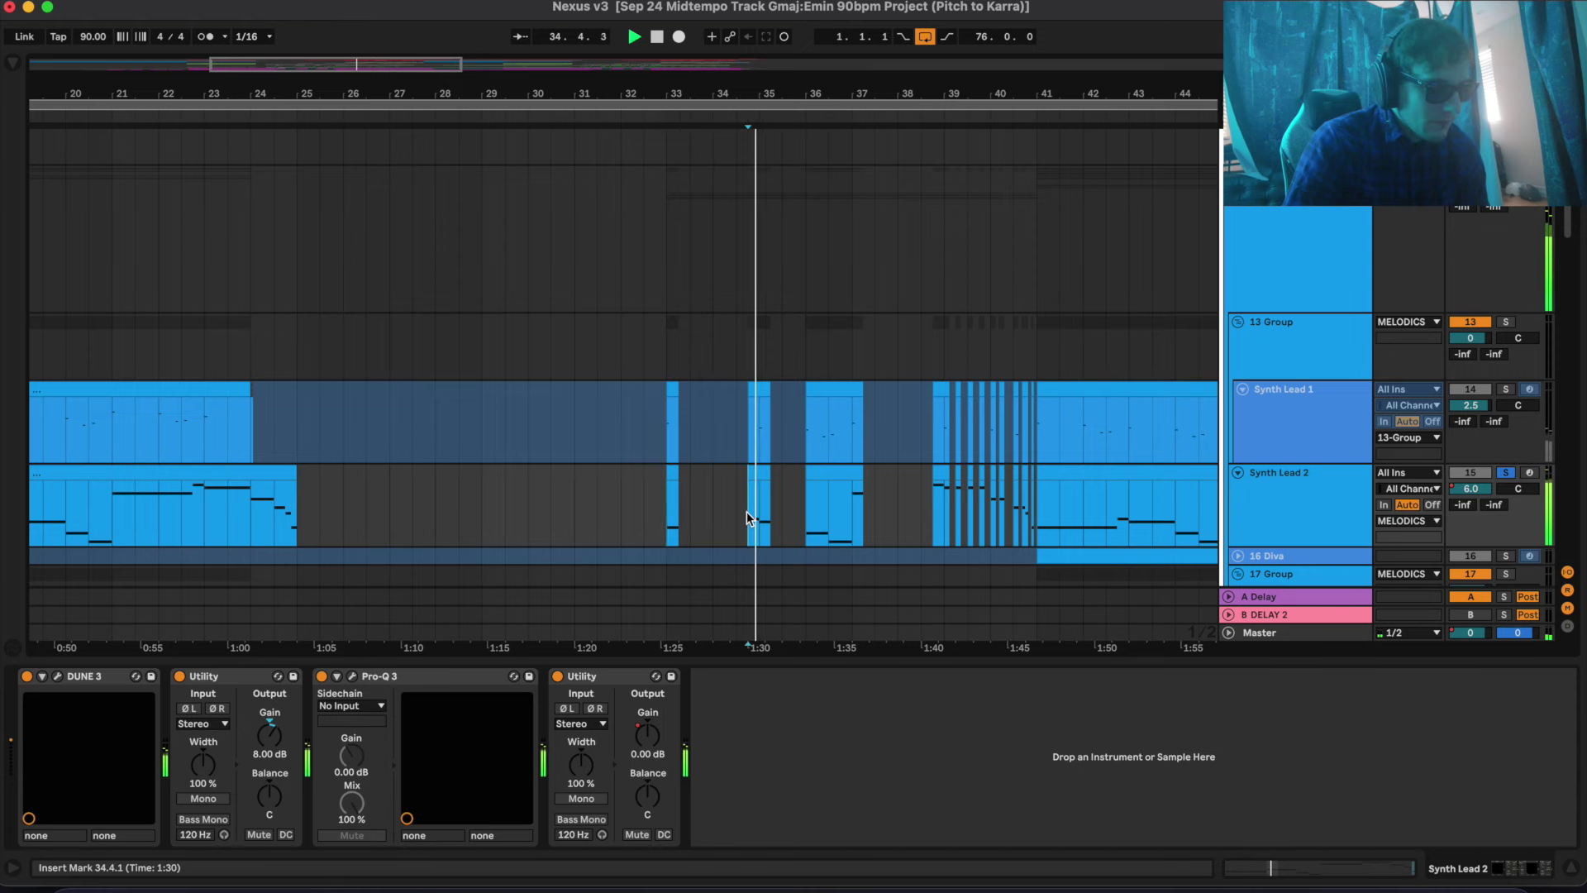
scroll(761, 533, "left", 5)
scroll(761, 539, "right", 1)
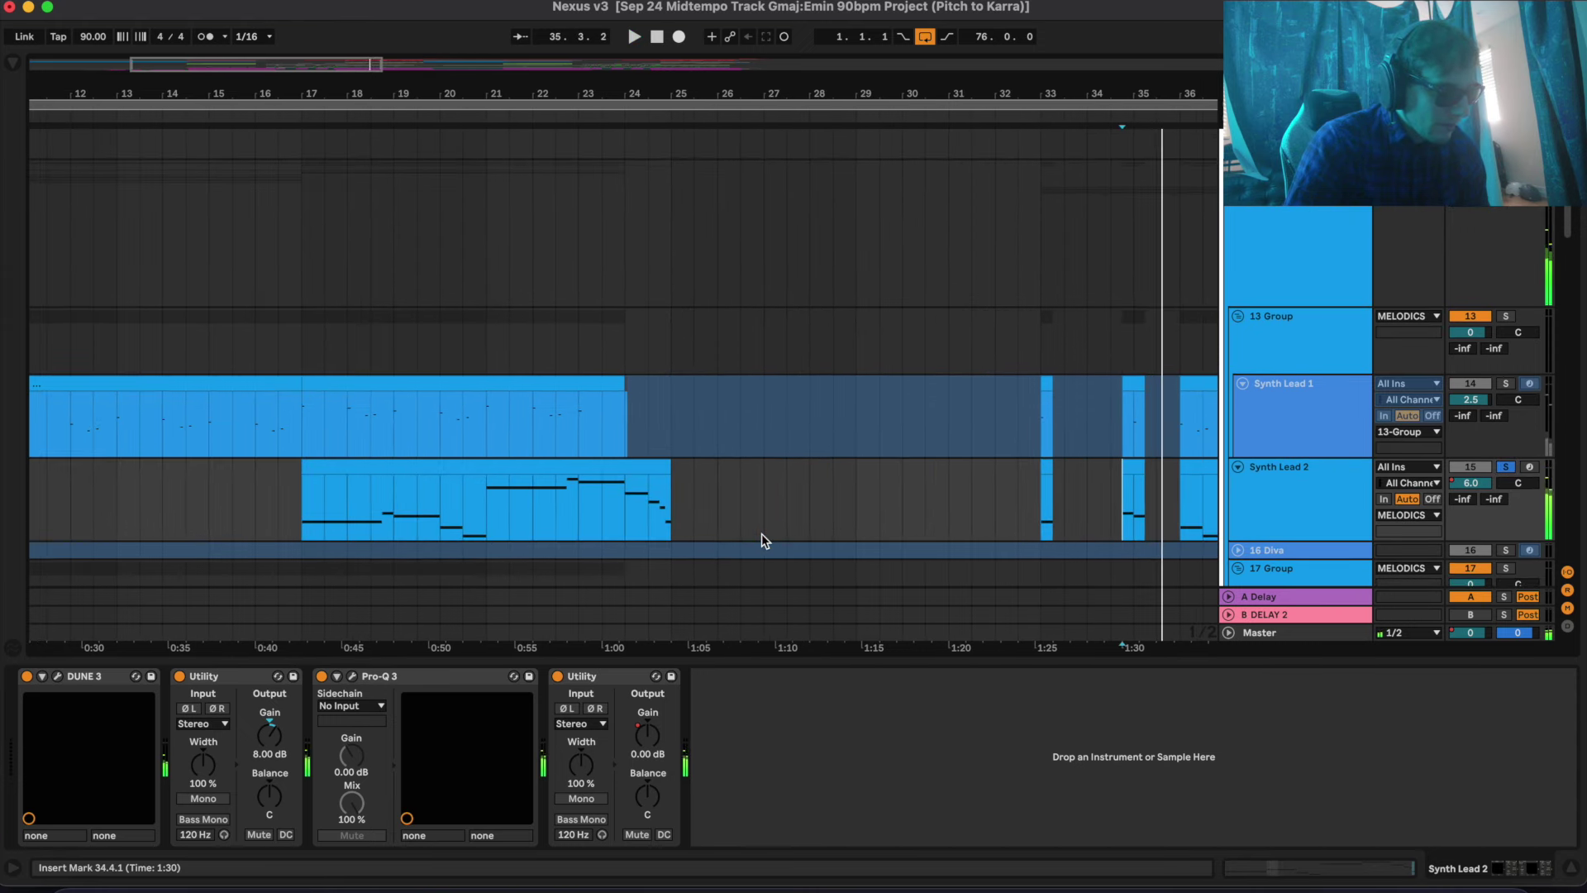
scroll(761, 541, "right", 4)
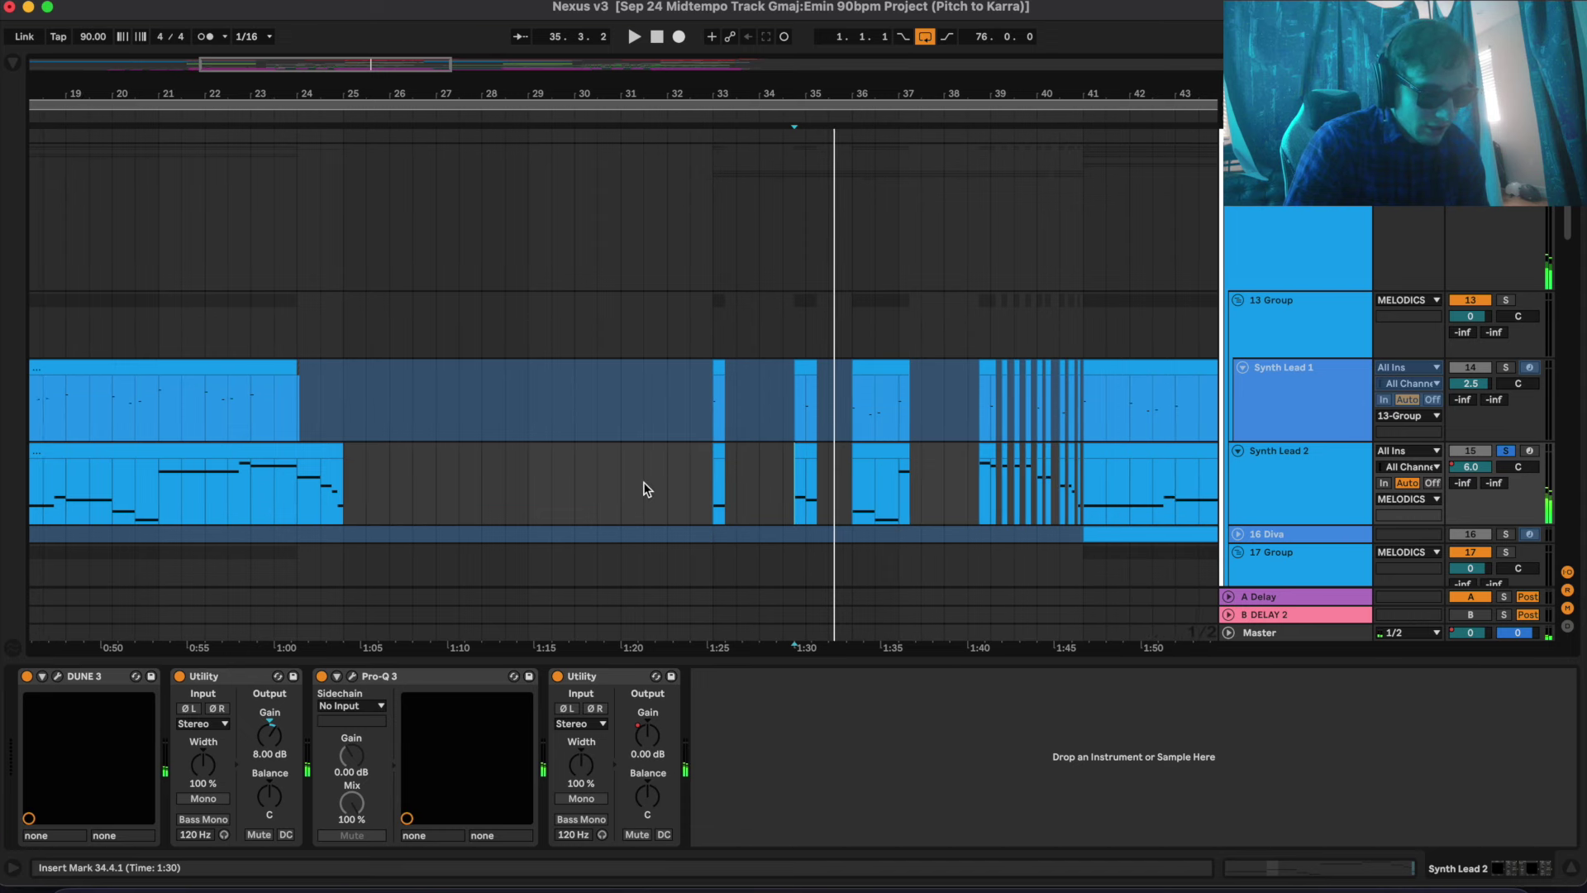
Select bars 33–41 across both lead clips, play them with 13 Group soloed, then unsolo
left_click_drag(714, 414, 1077, 496)
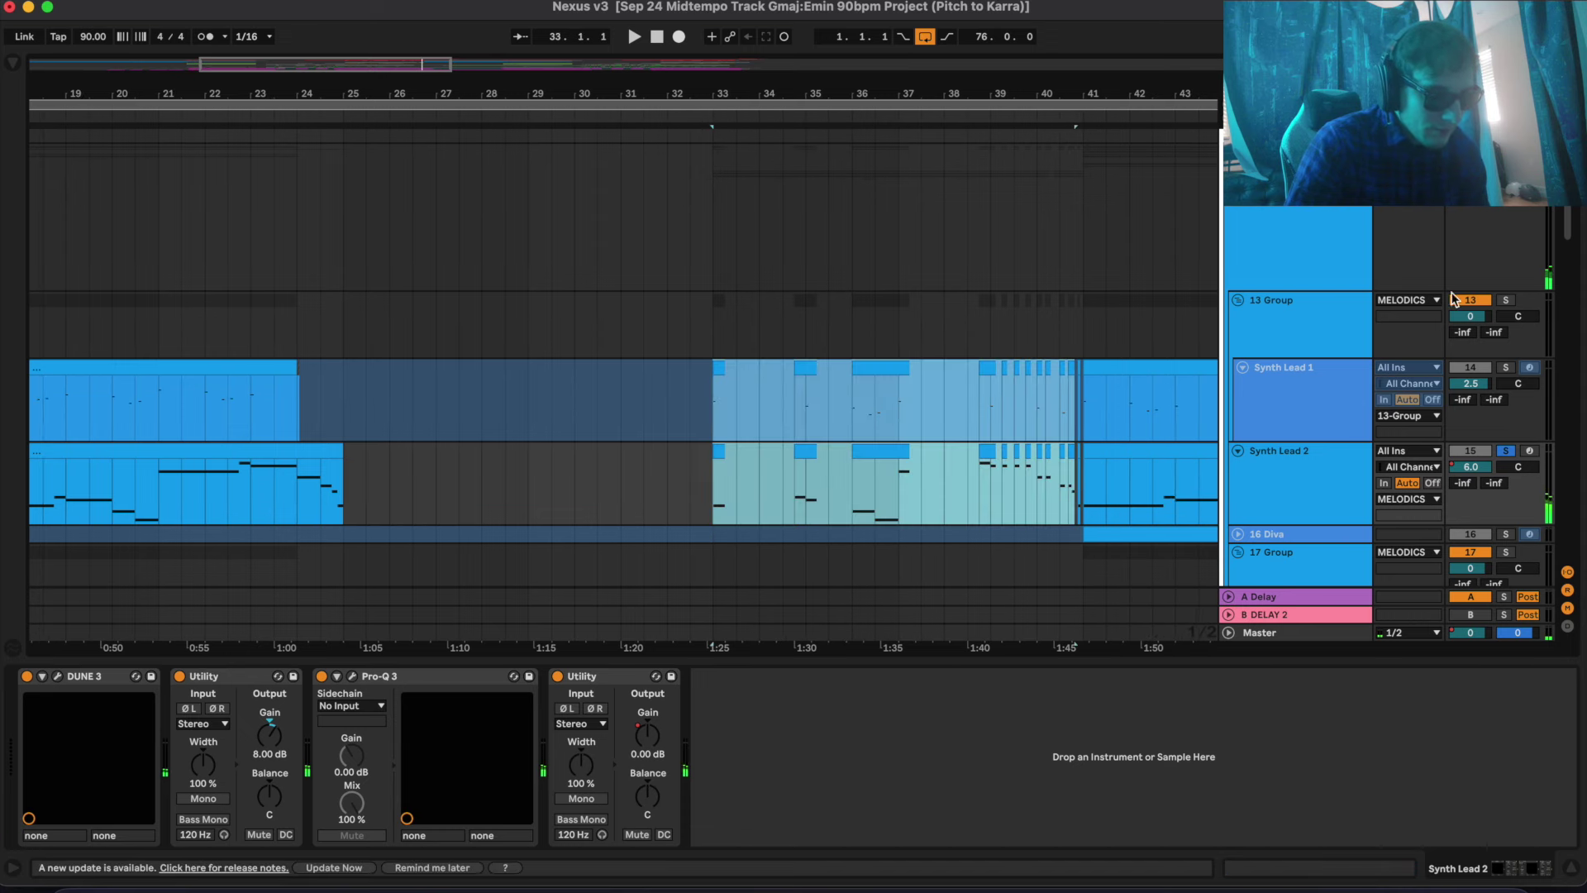
left_click(1504, 303)
key("space")
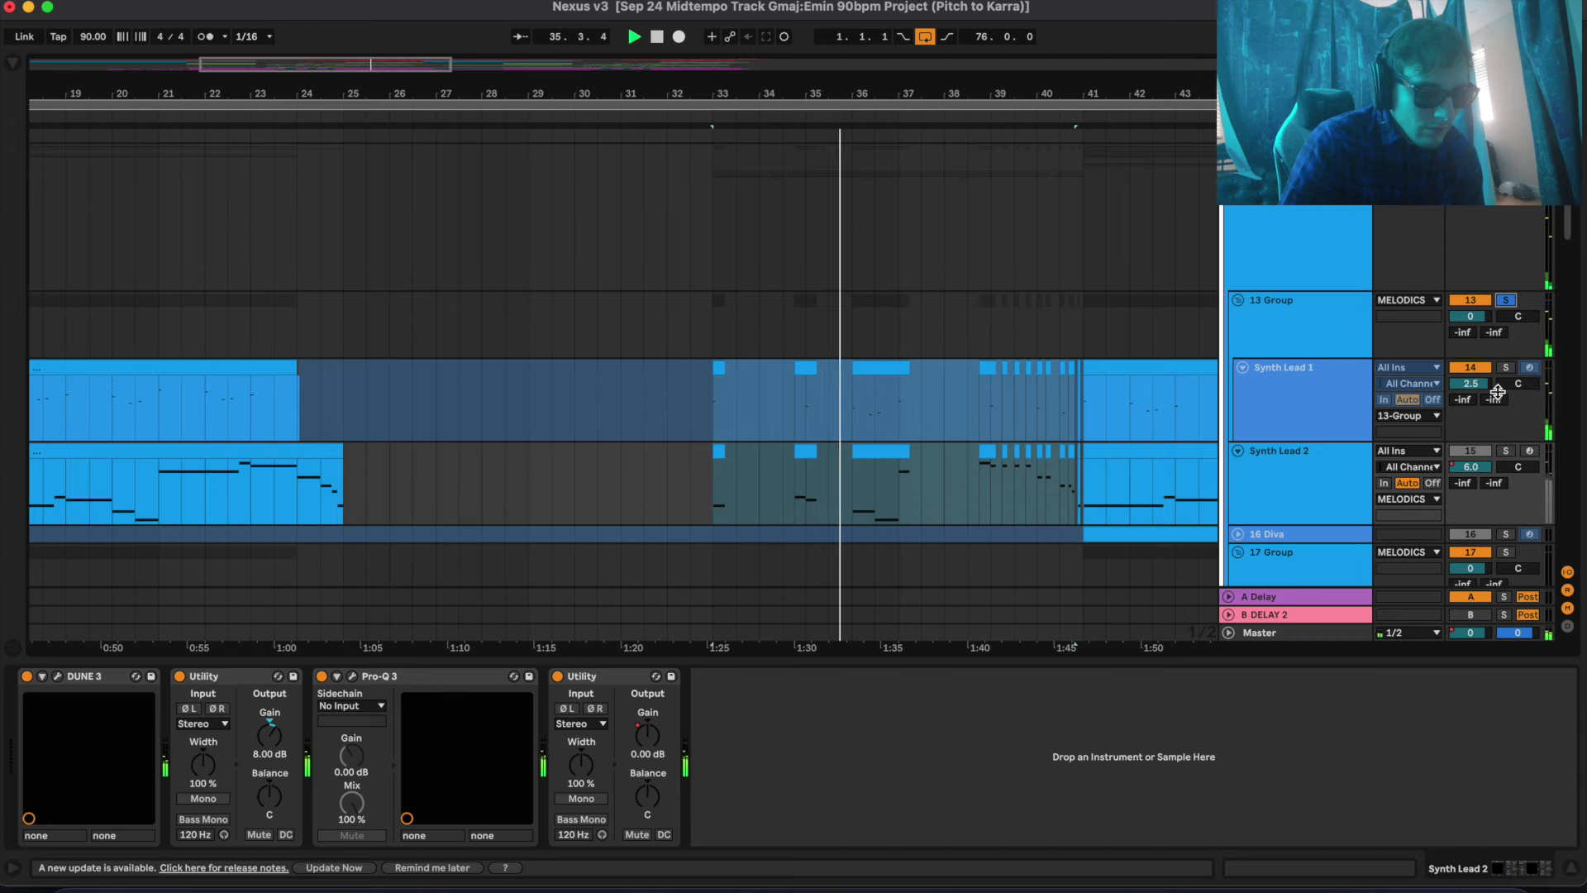
left_click(1505, 451)
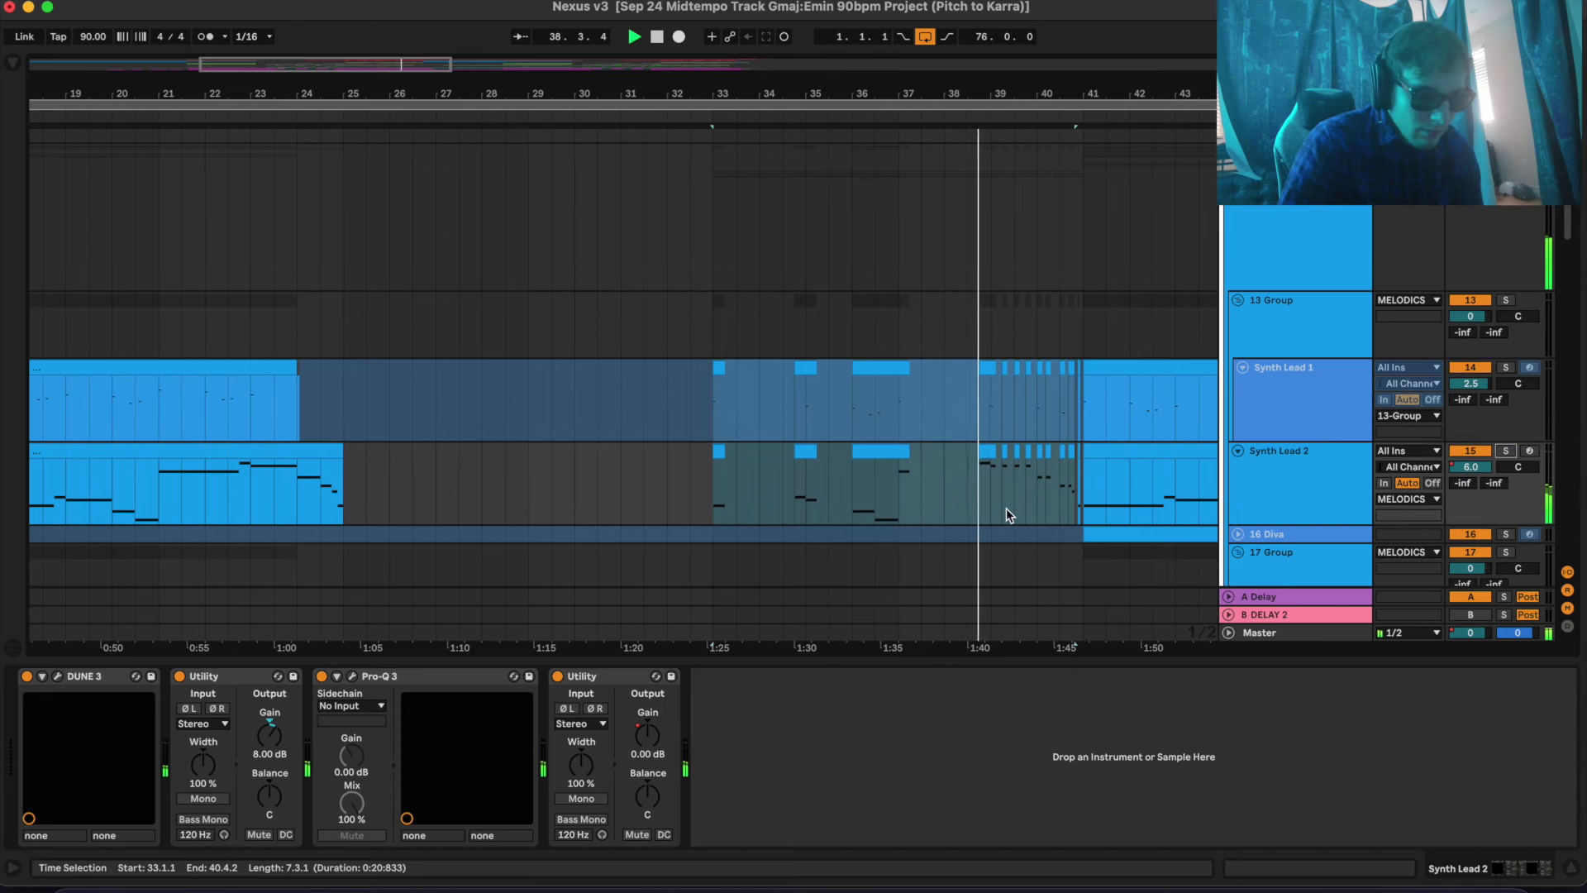
scroll(1005, 507, "down", 2)
scroll(1006, 474, "down", 5)
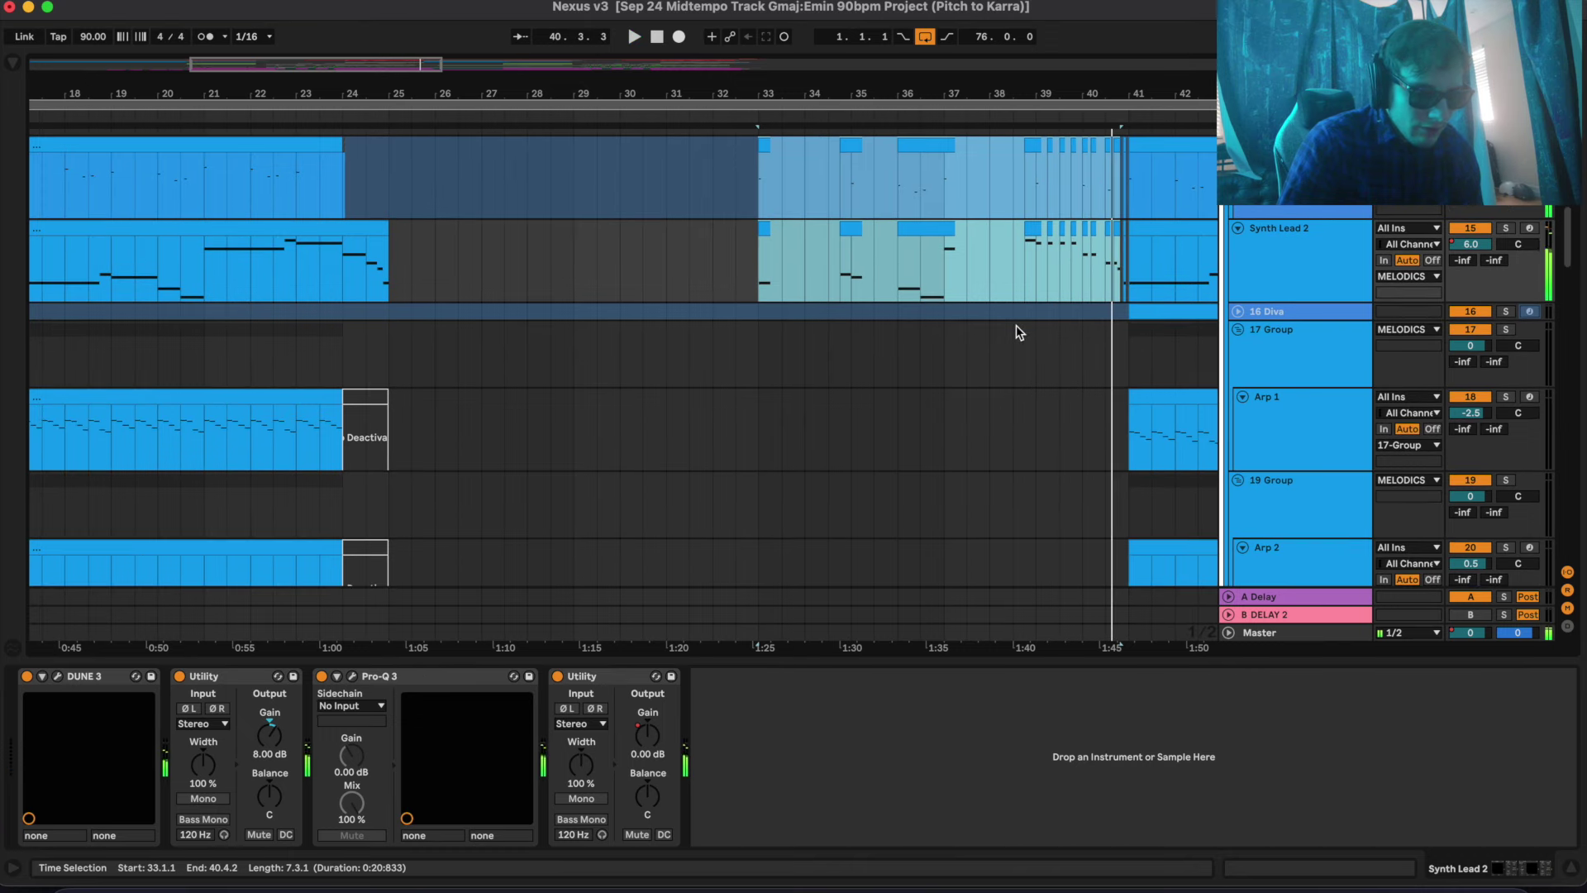
Unfold track 30 XILENT_bass_sustain in Supersaws, solo and play it, and show its sampler
scroll(1015, 325, "down", 5)
left_click(821, 449)
scroll(823, 451, "down", 2)
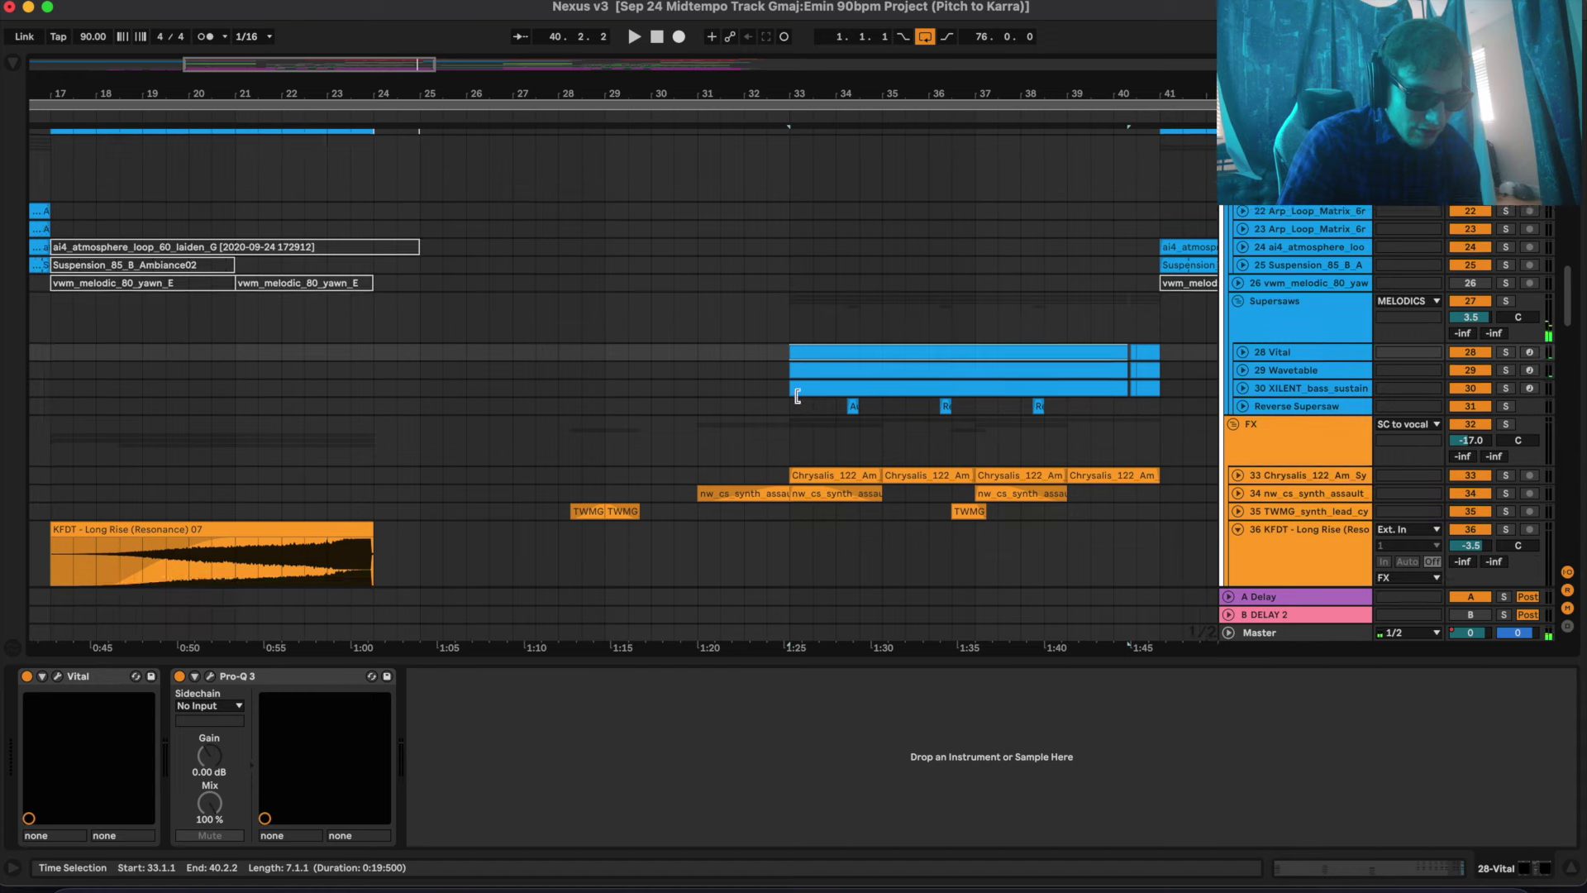
left_click(1244, 388)
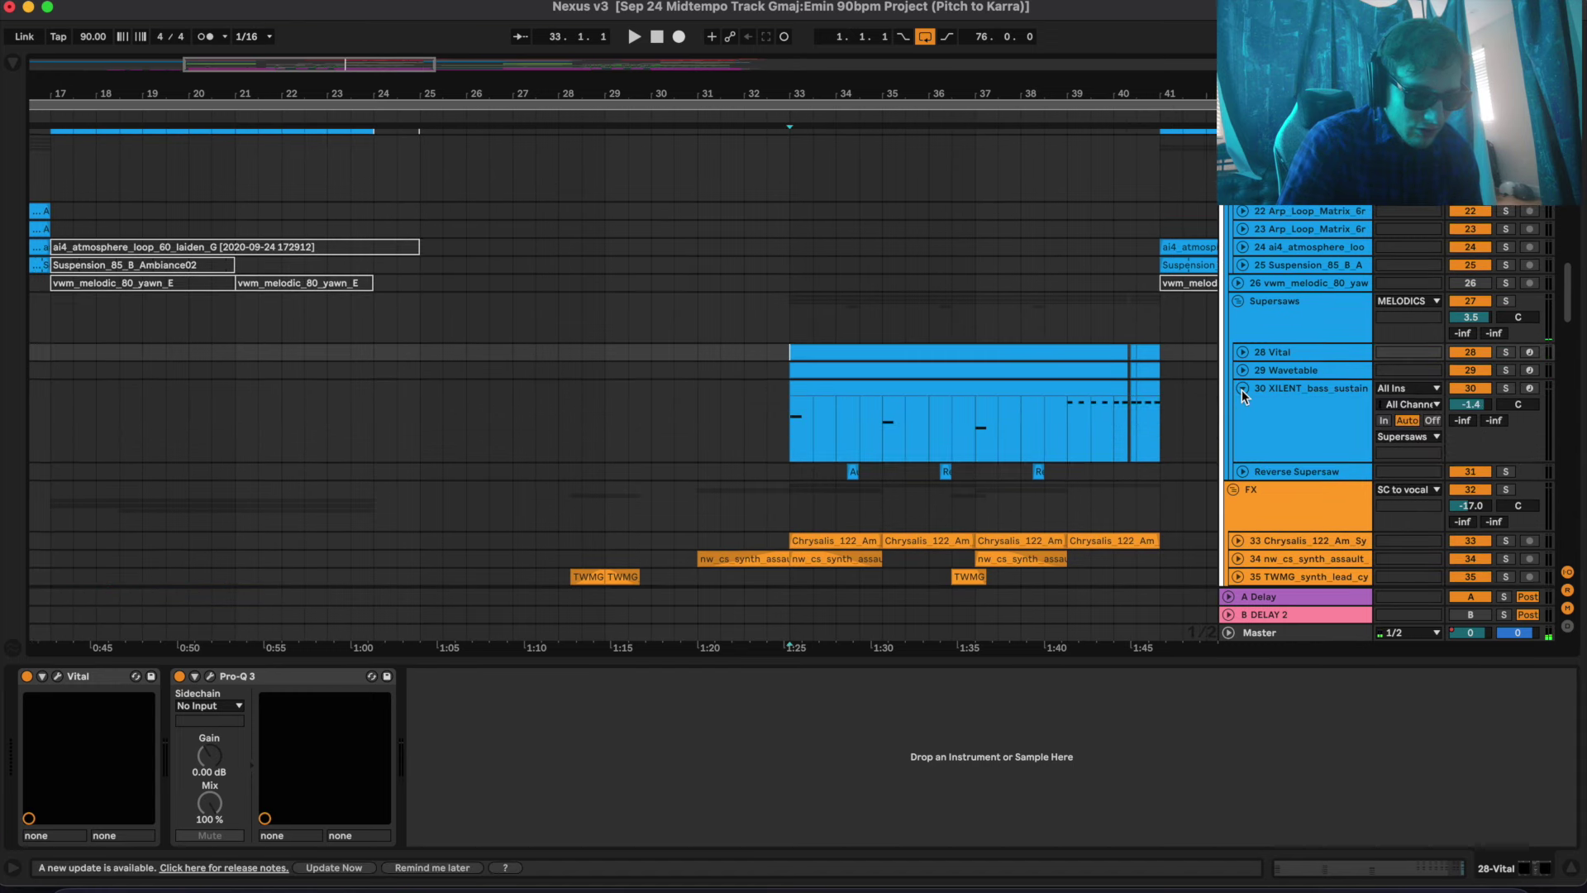
scroll(1244, 397, "down", 1)
left_click(1505, 349)
key("space")
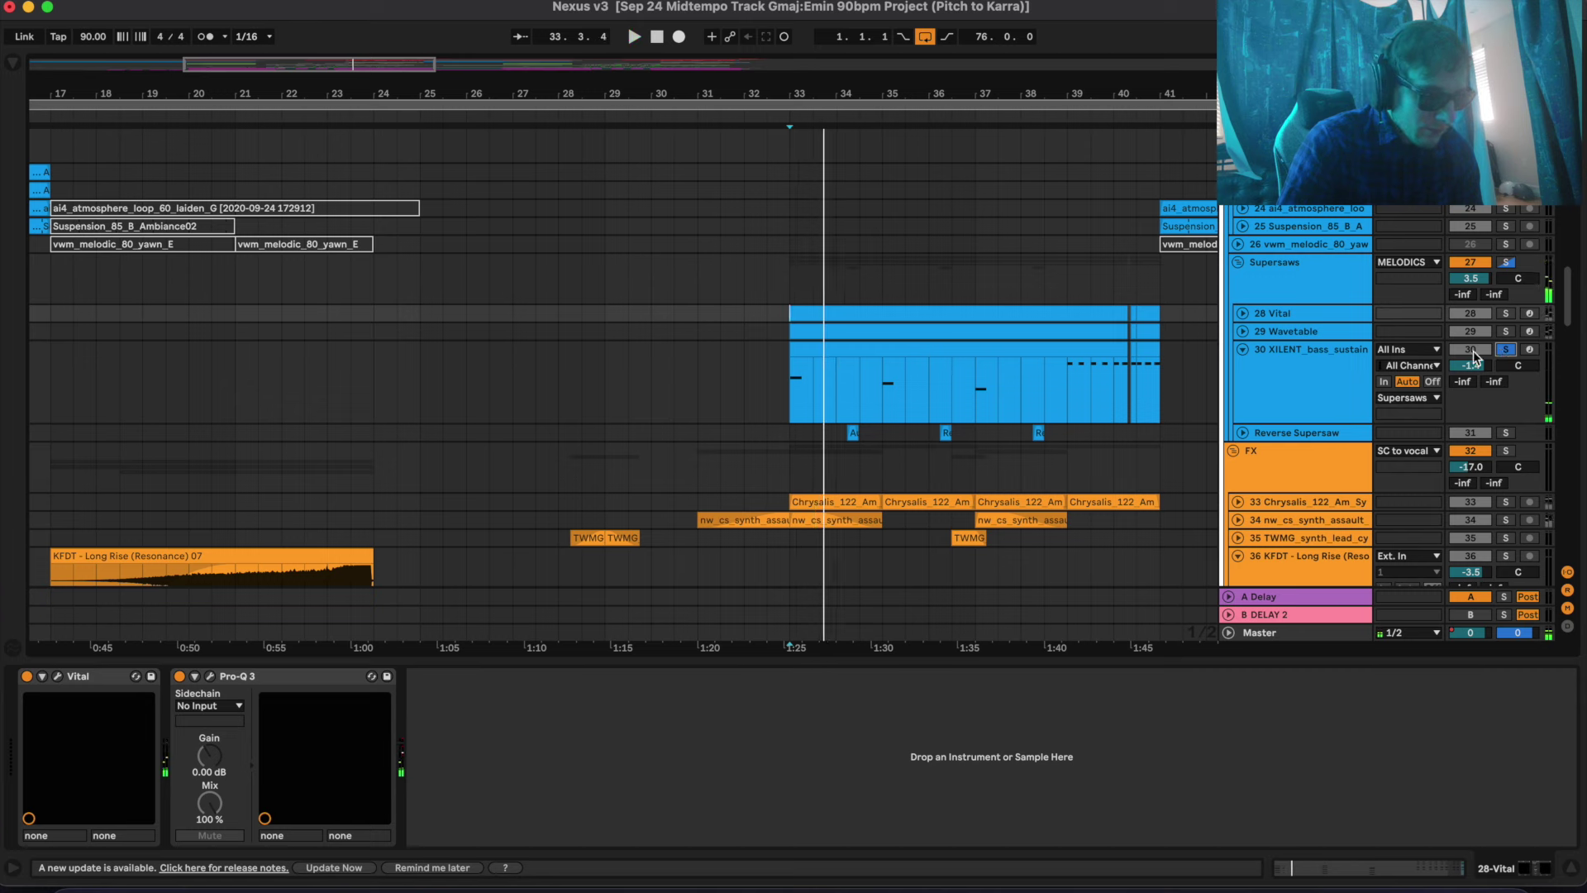
left_click(791, 393)
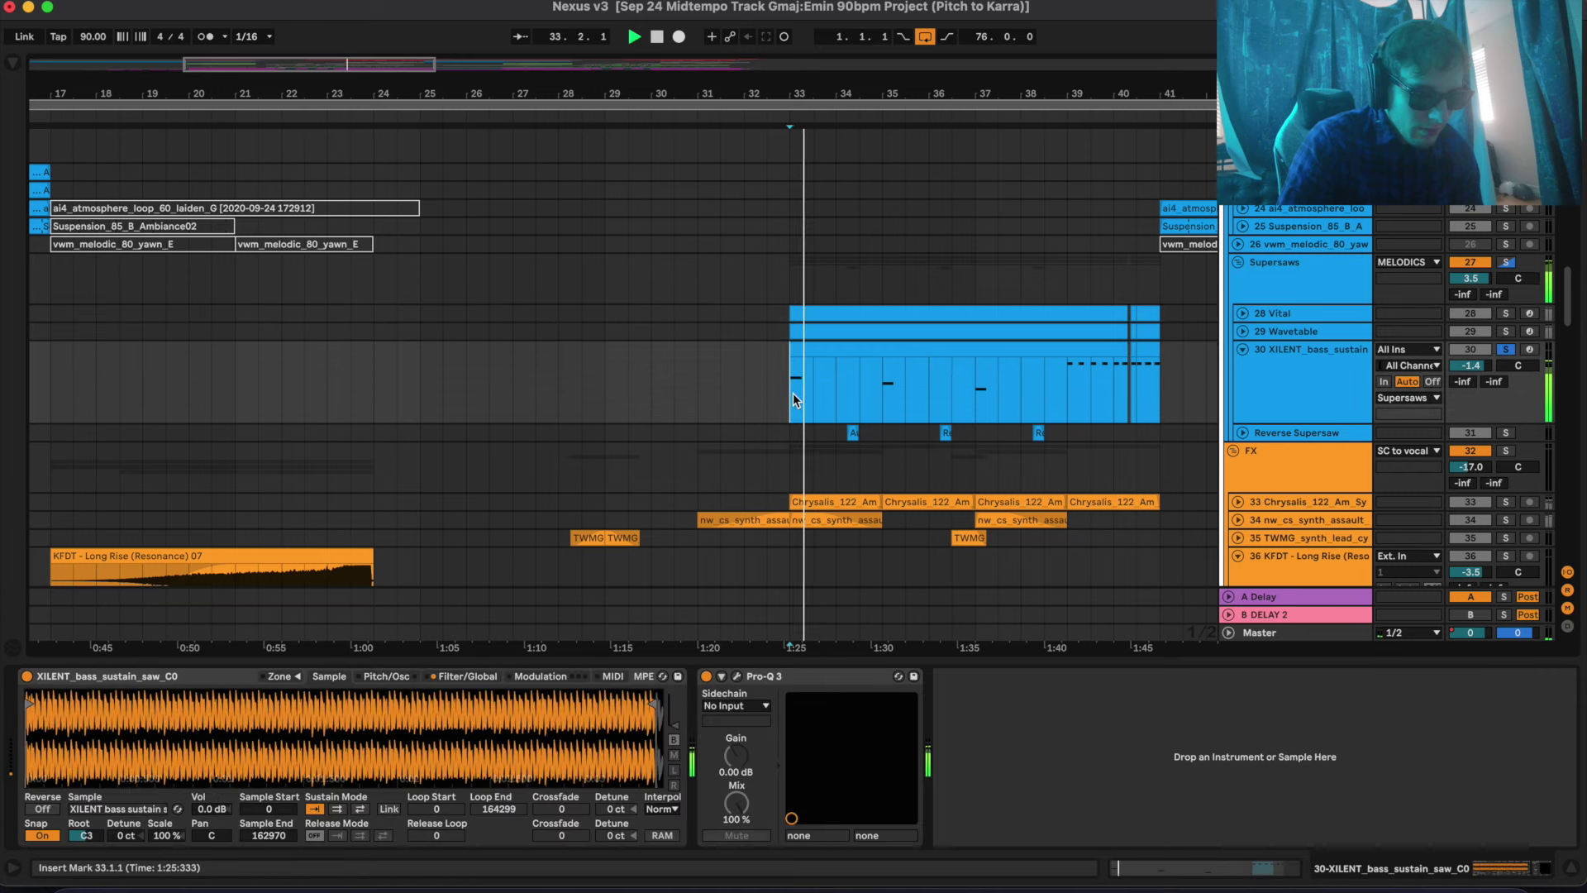
Solo 29 Wavetable, show its synth, and play from around bar 35 before stopping
left_click(1504, 331)
left_click(1288, 334)
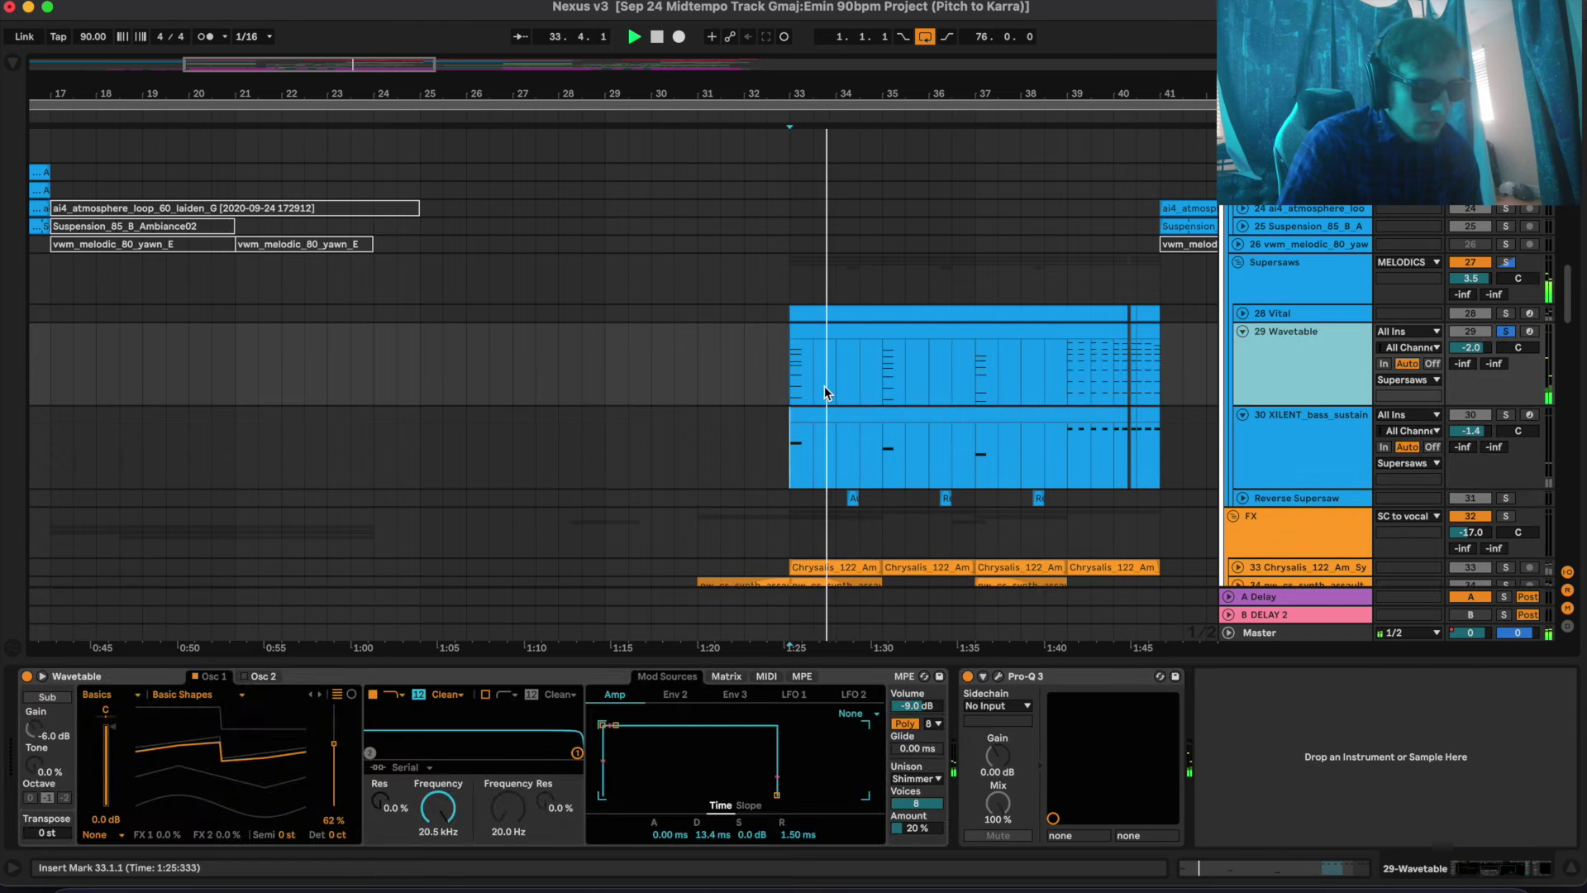
left_click(882, 395)
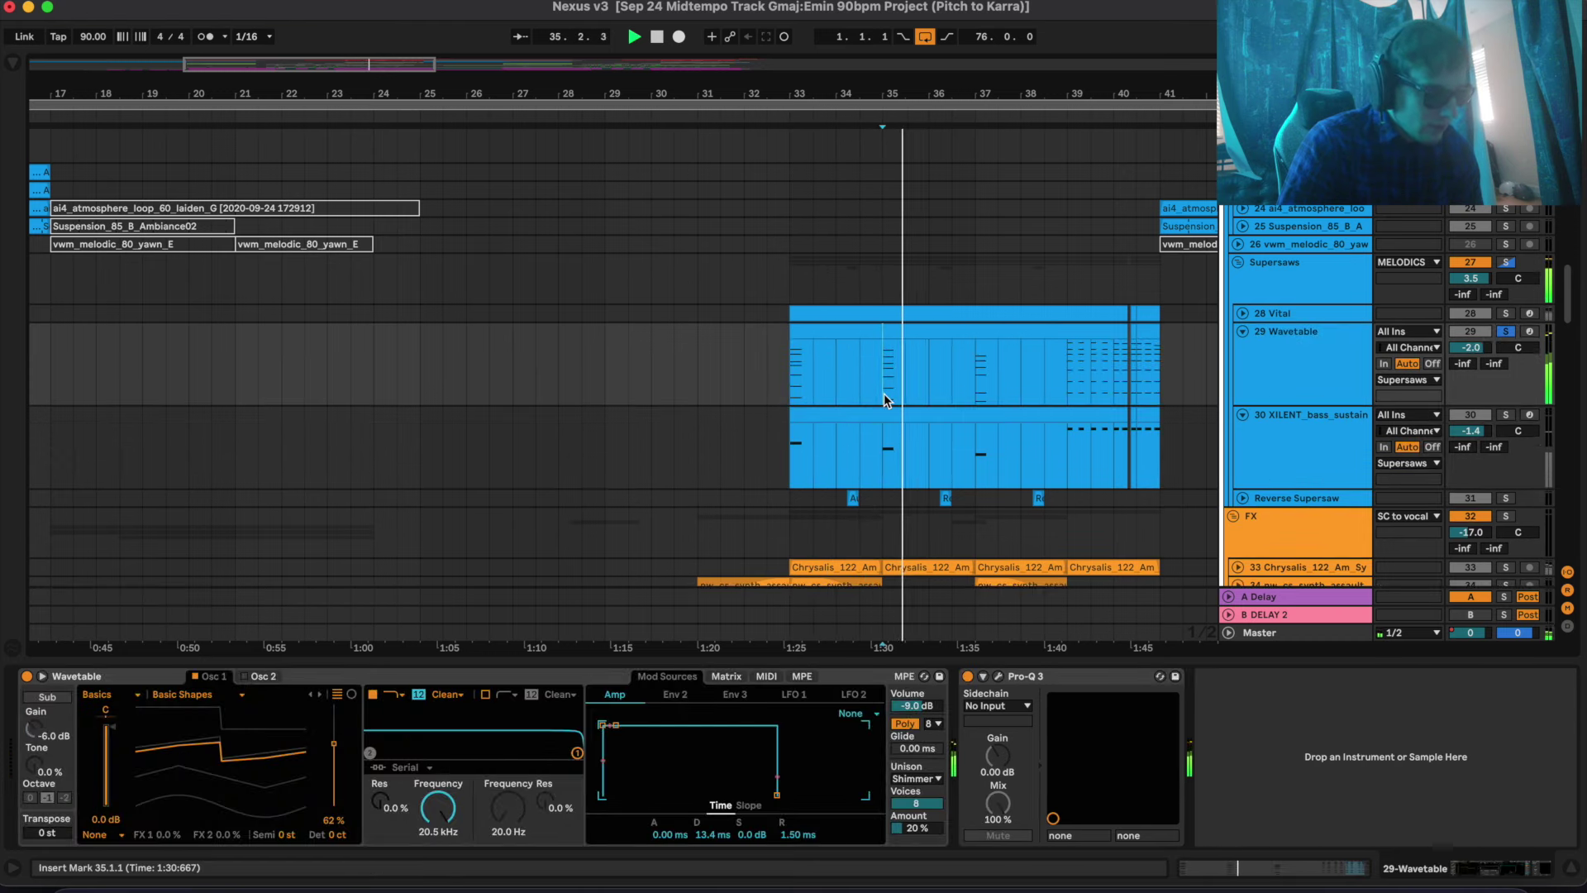
key("space")
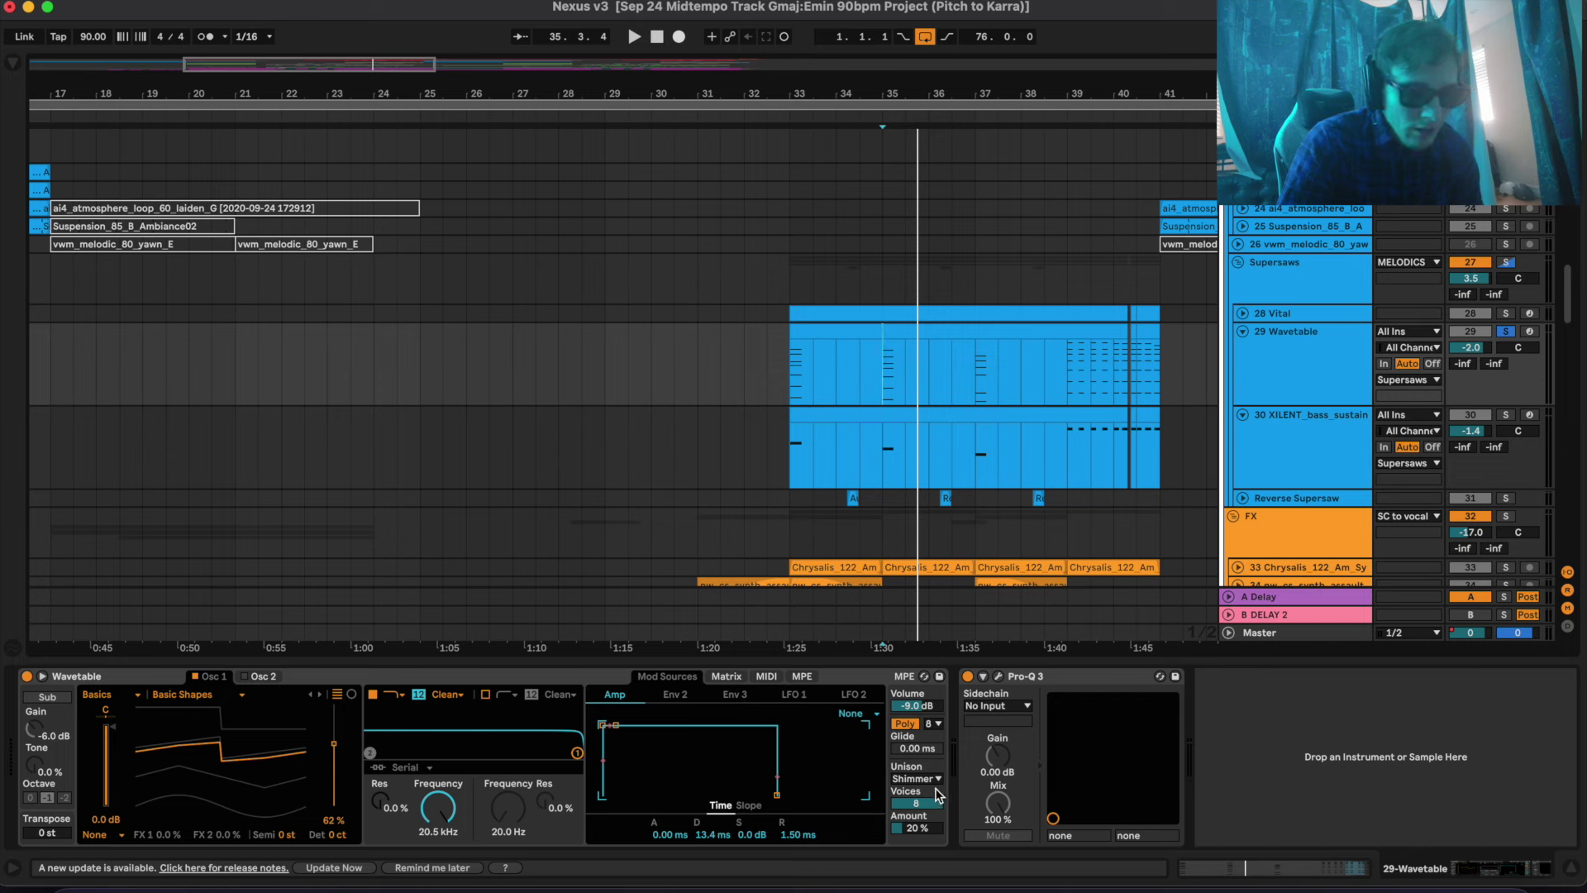
Solo and play 28 Vital, check the Vital editor's EFFECTS tab, then close the window
left_click(1298, 314)
left_click(1503, 312)
key("space")
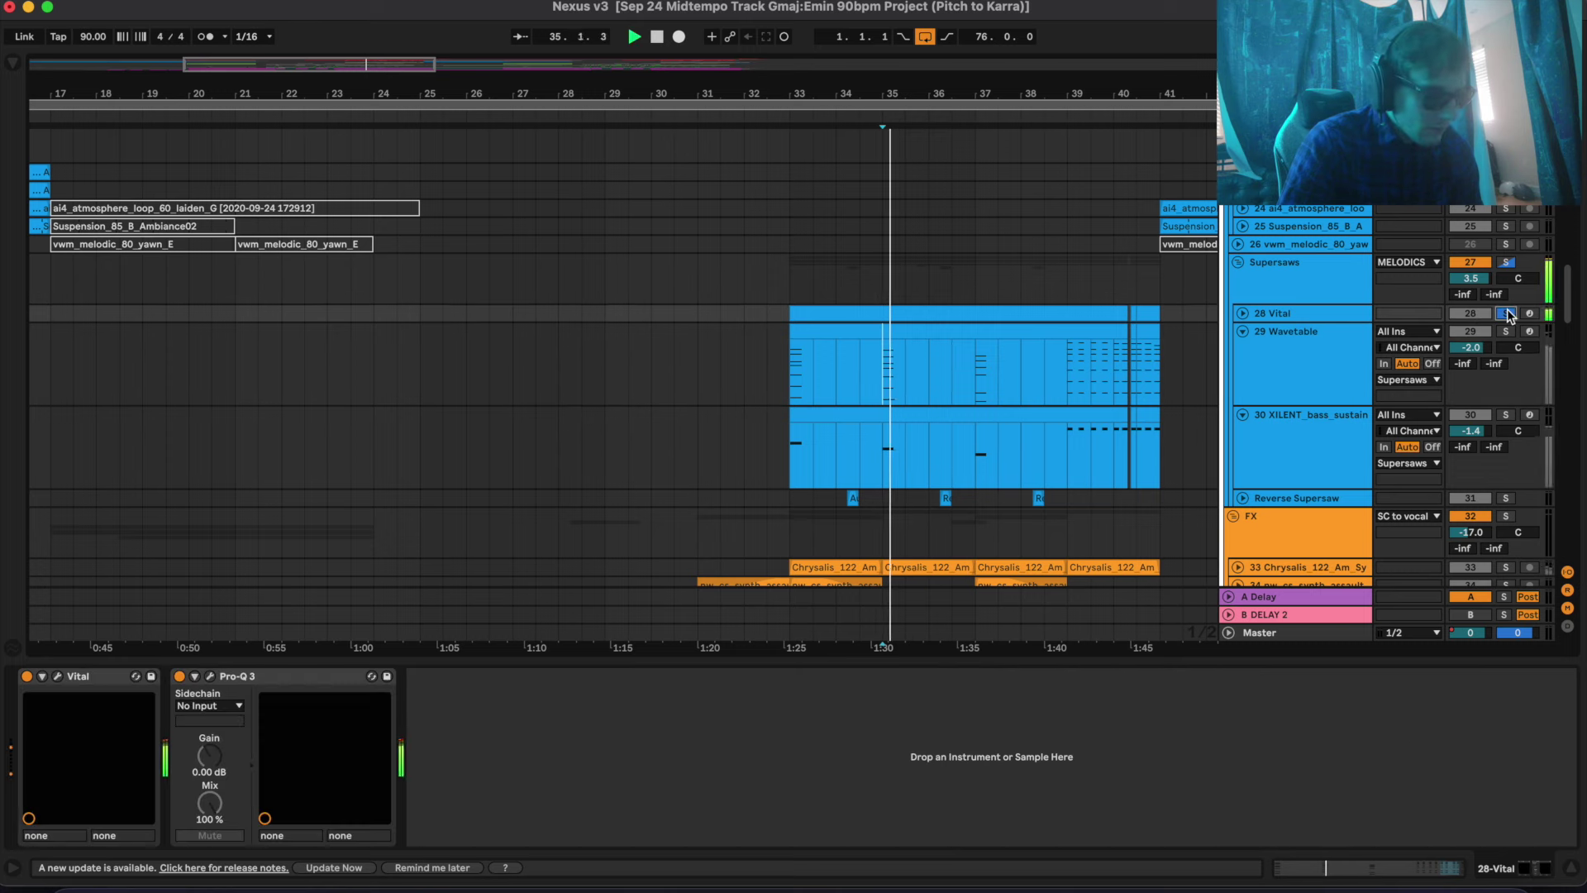
left_click(1243, 314)
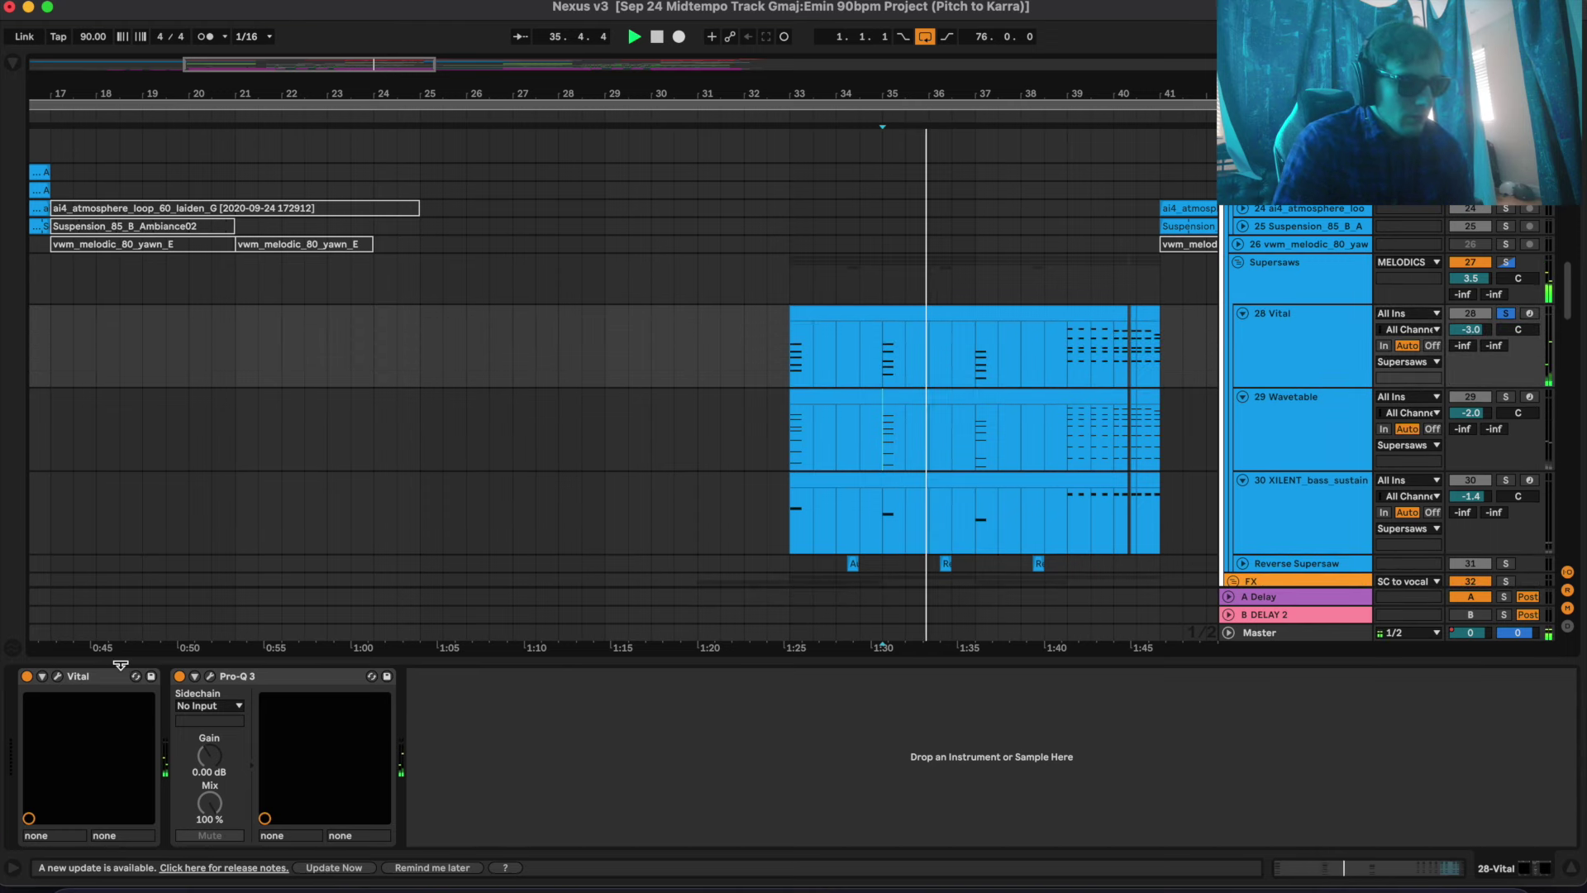
left_click(58, 676)
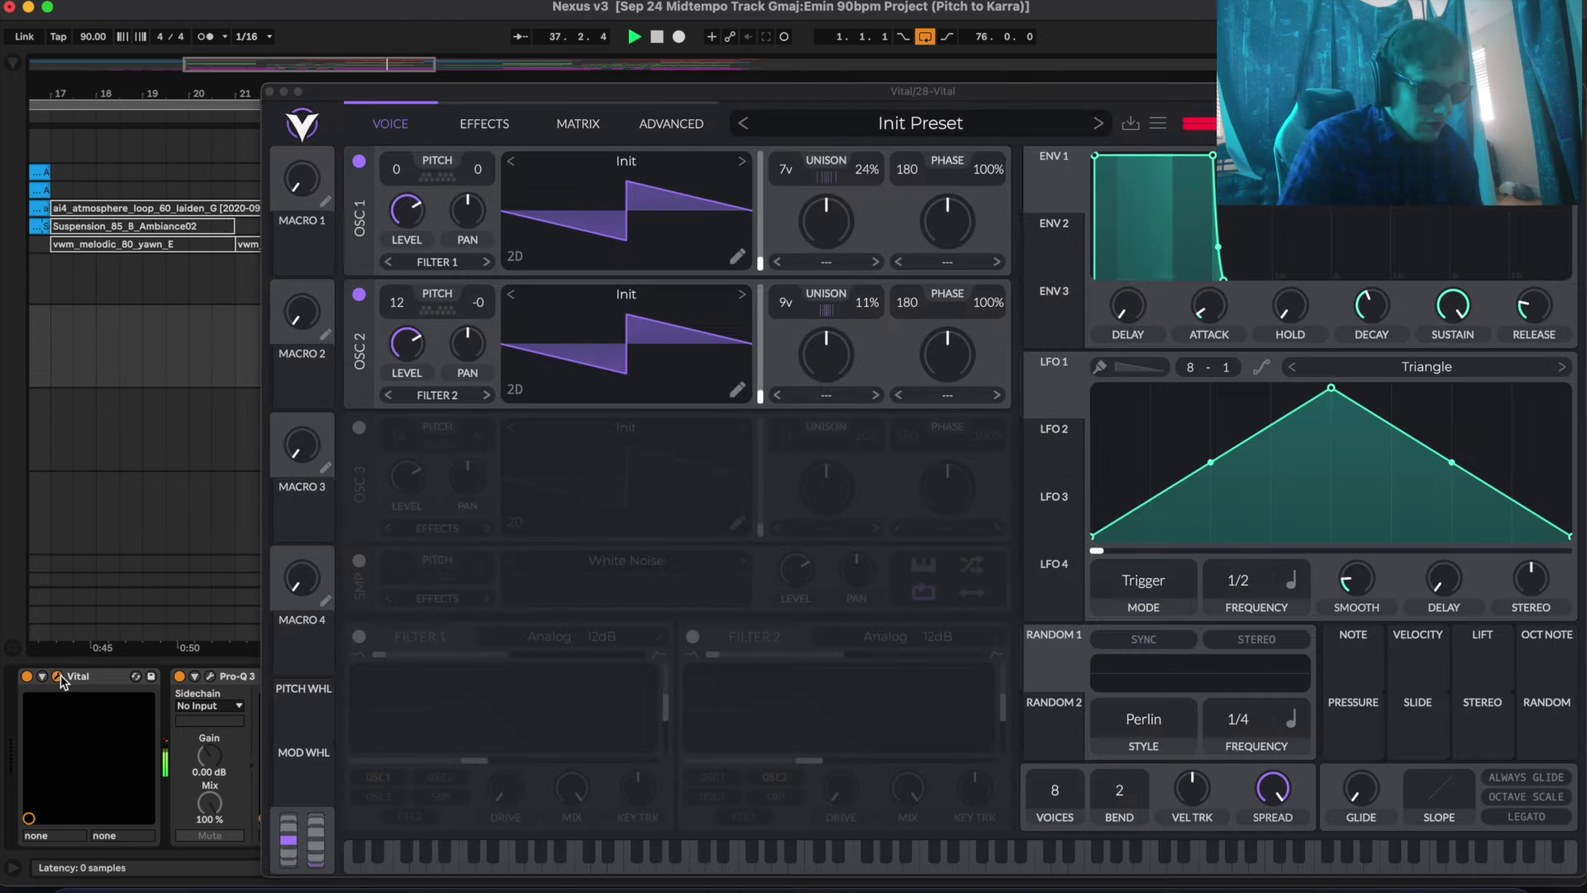
key("space")
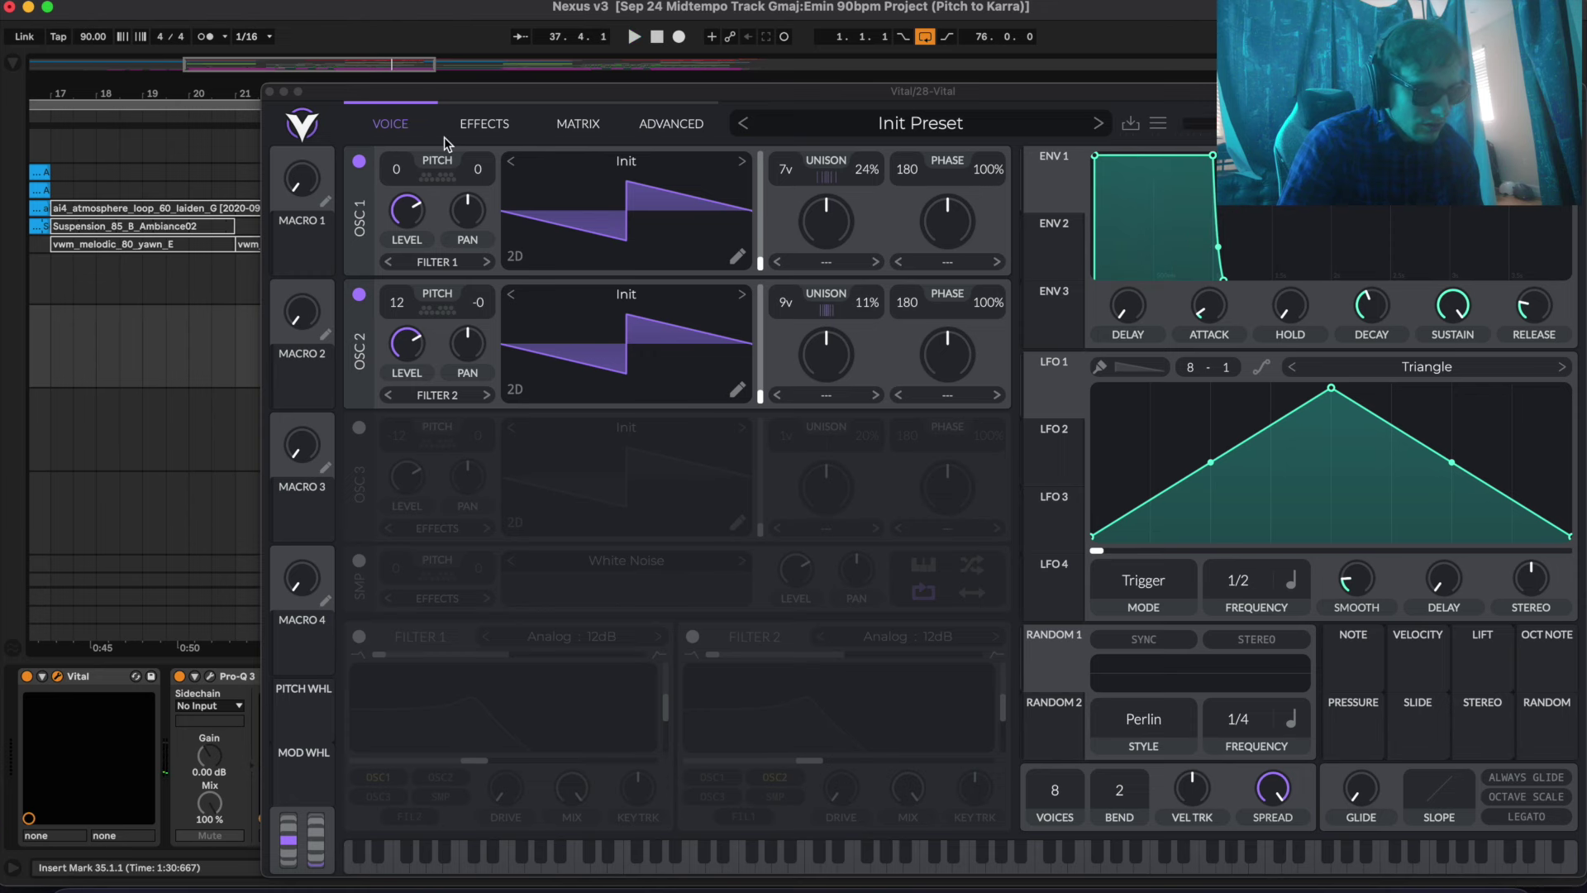
left_click(498, 125)
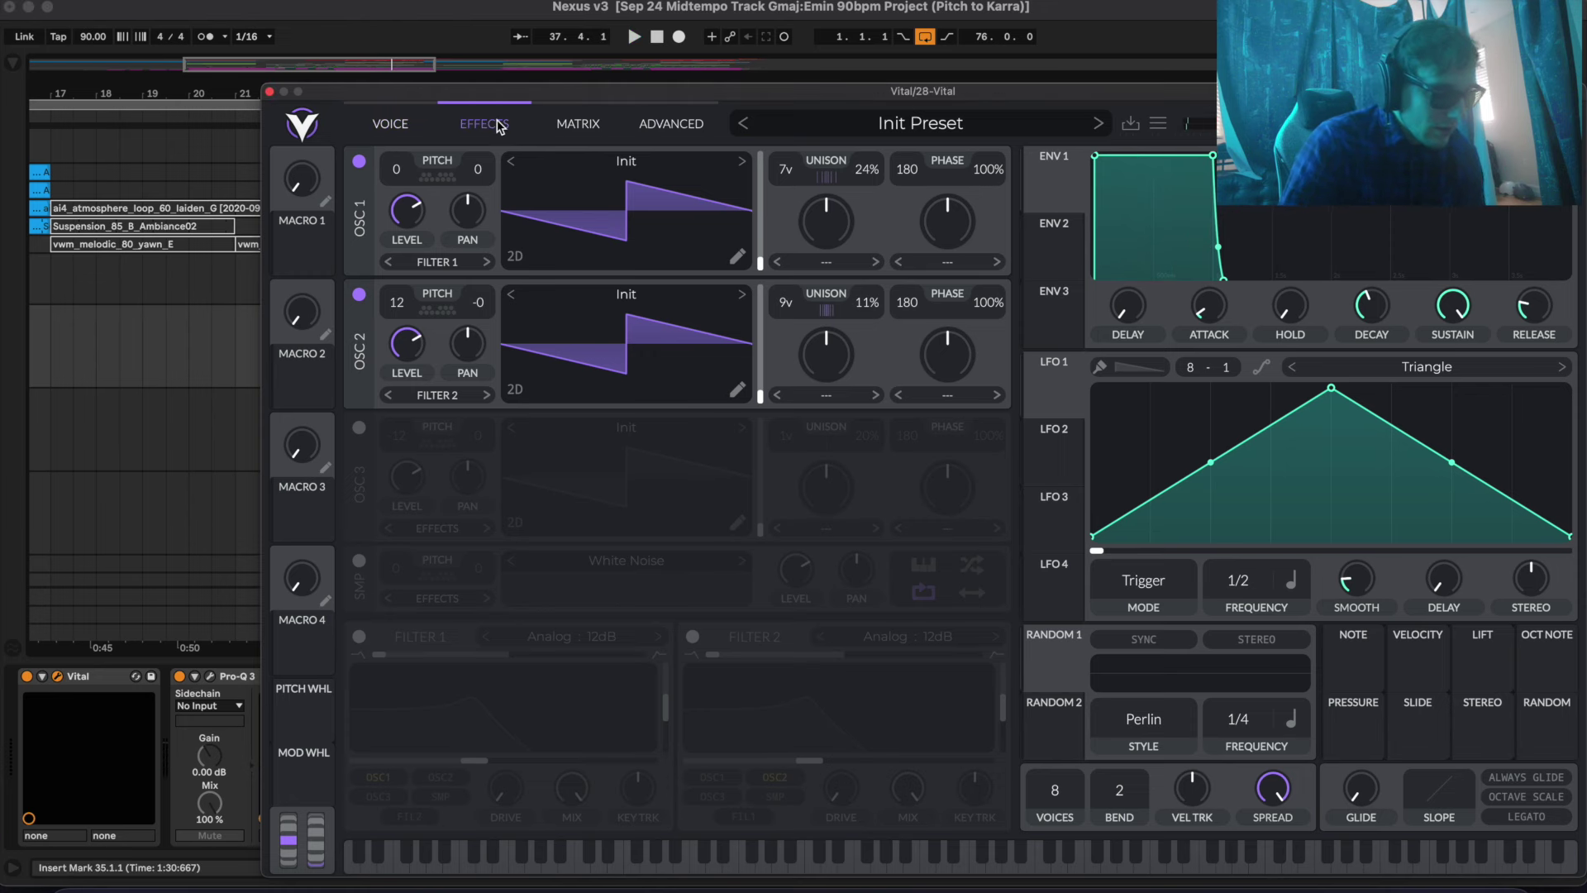
left_click(269, 93)
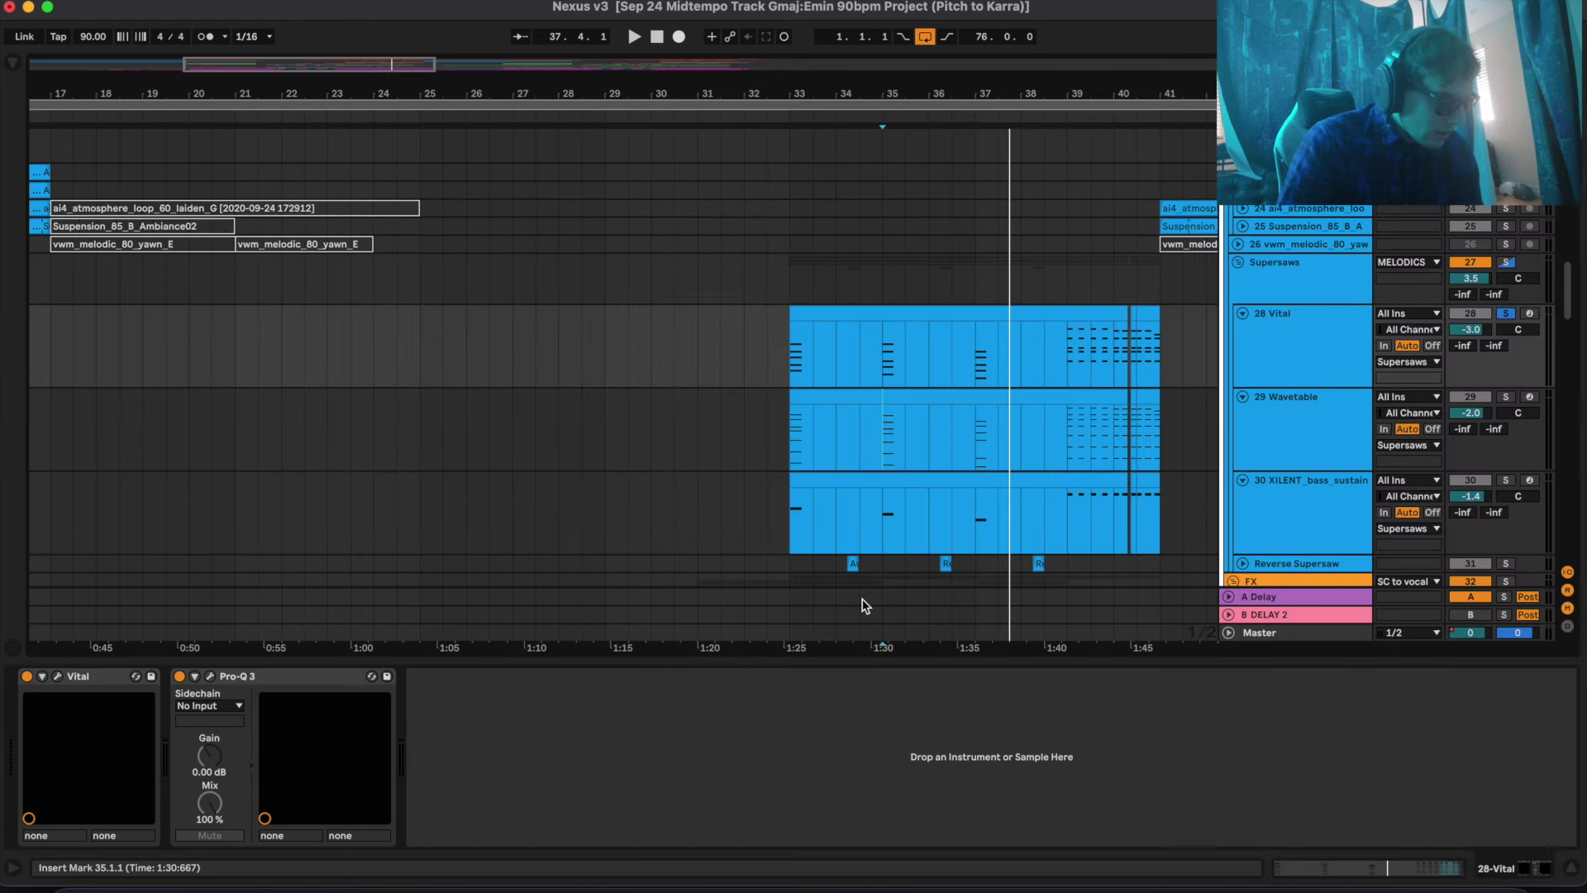
Show the Supersaws group's chain and briefly view its Toraverb 2 reverb editor
left_click(1254, 286)
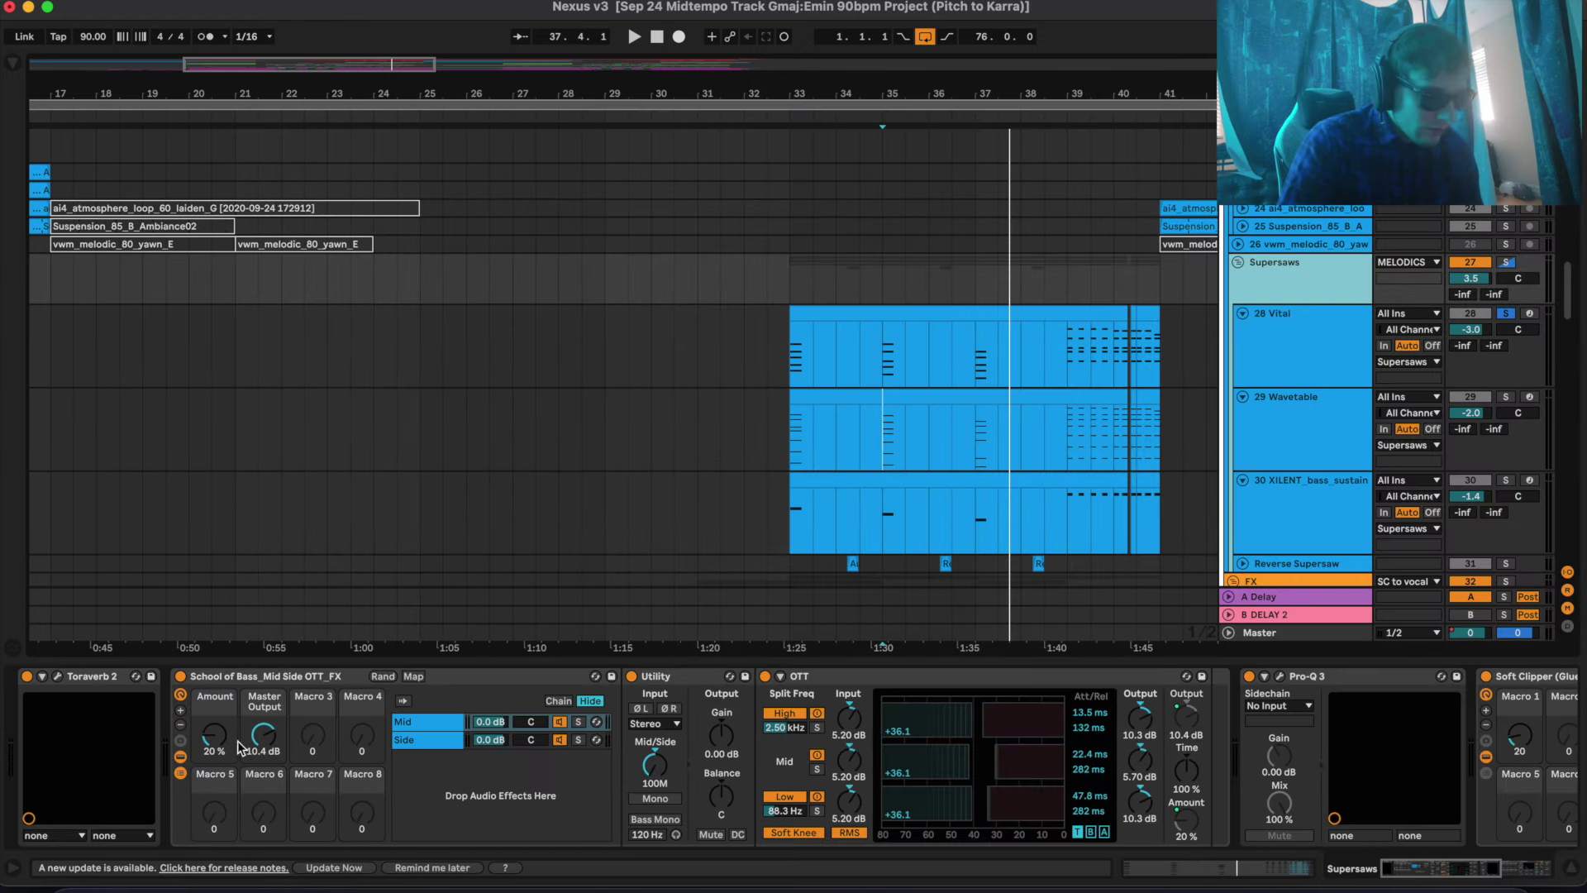
left_click(58, 677)
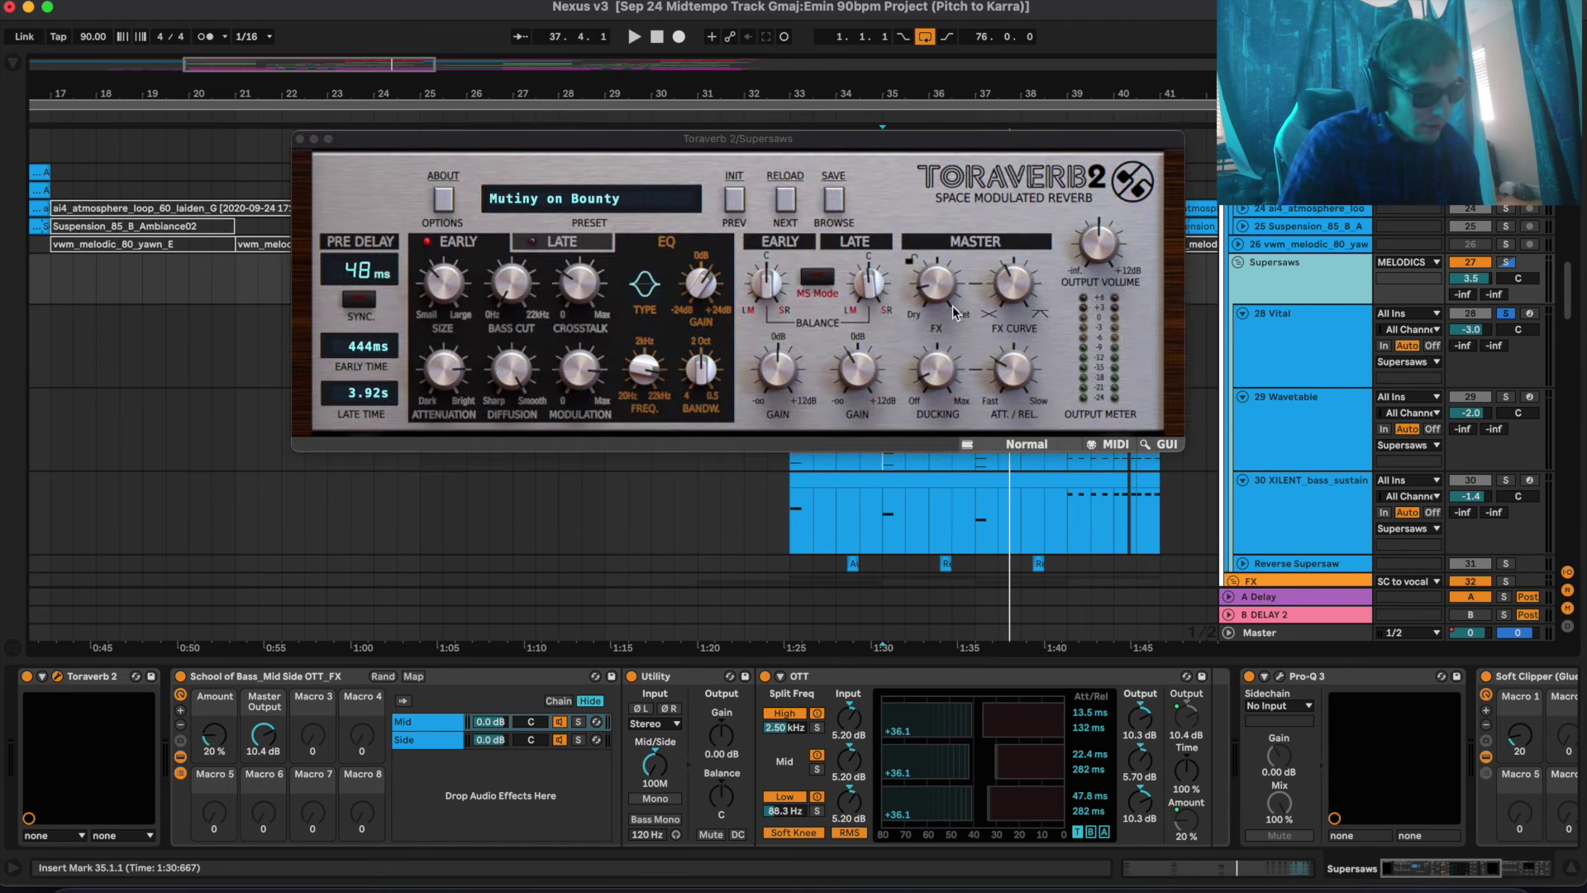
left_click(301, 138)
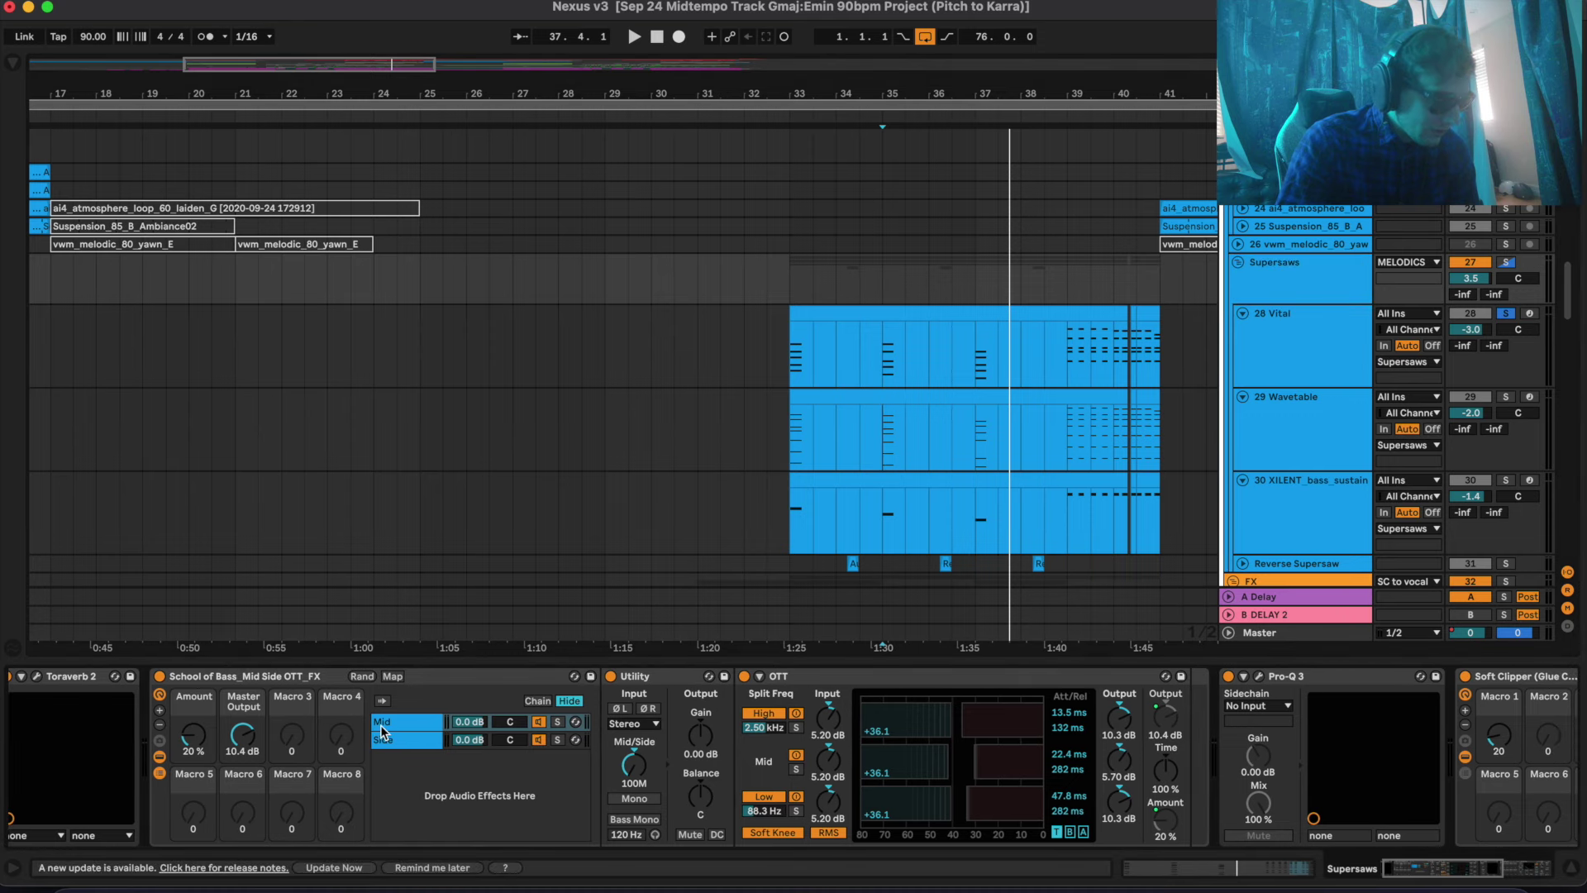
Look over the Supersaws Pro-Q 3 EQ curve, then close its window
scroll(205, 738, "right", 1)
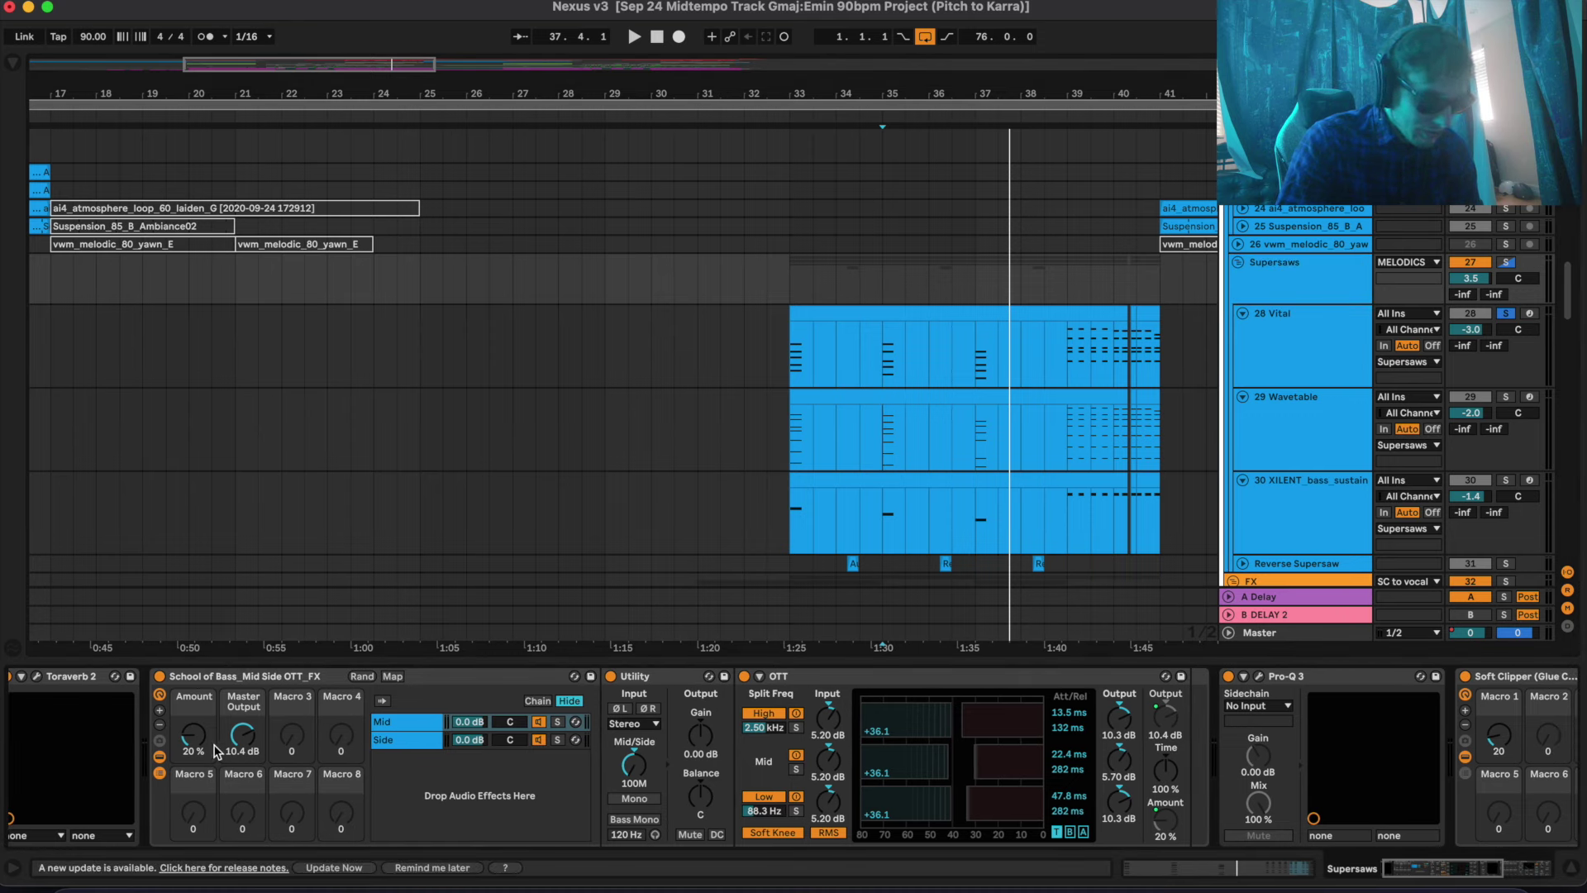
scroll(305, 741, "right", 5)
scroll(306, 741, "right", 5)
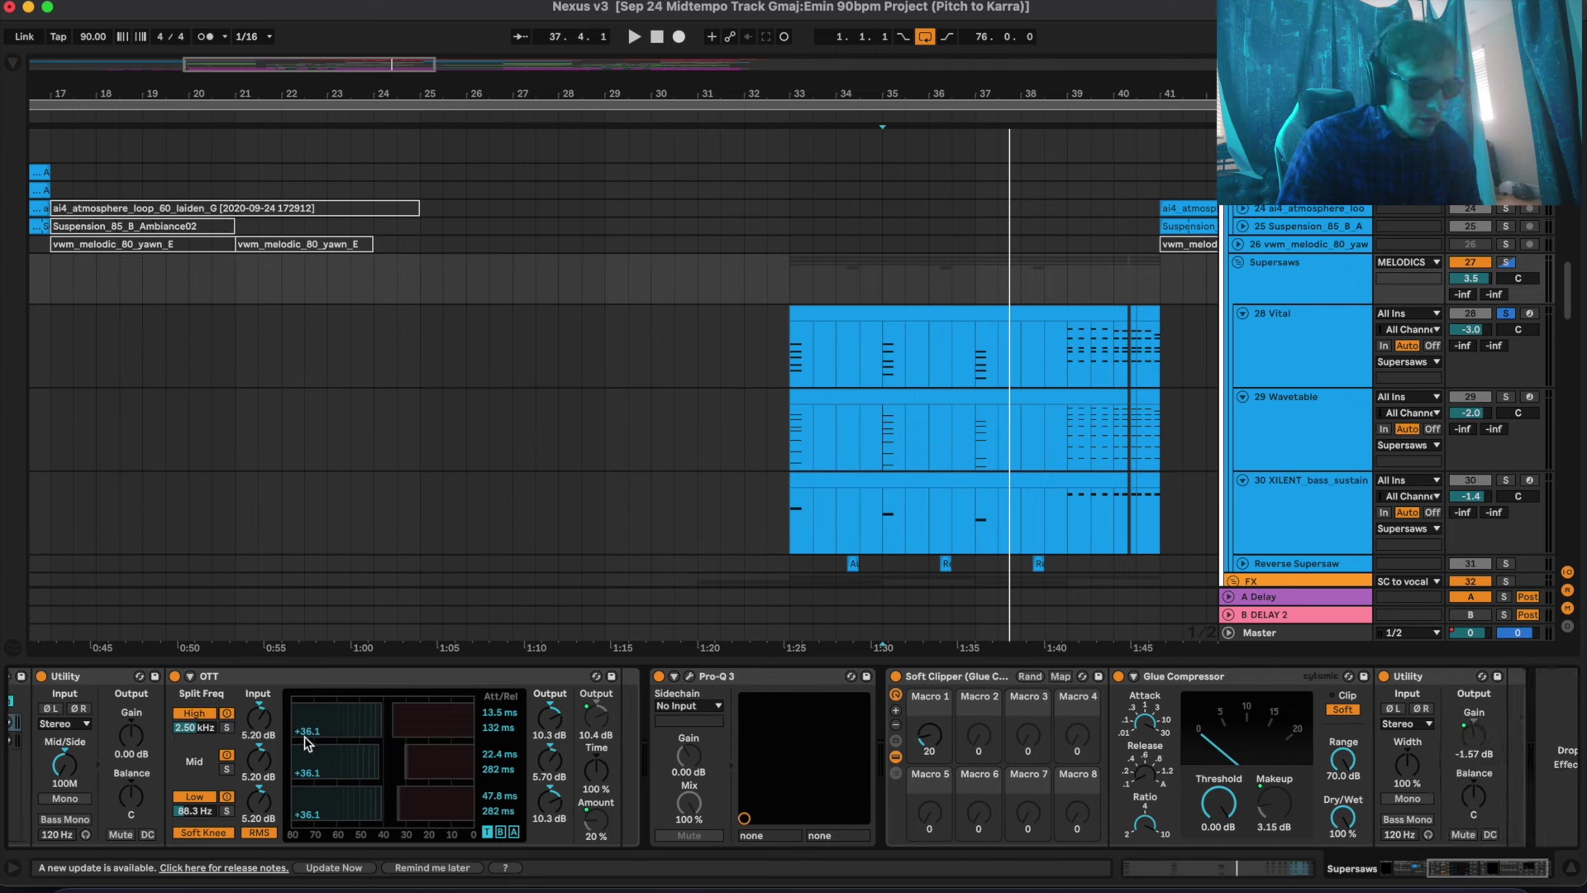
left_click(638, 677)
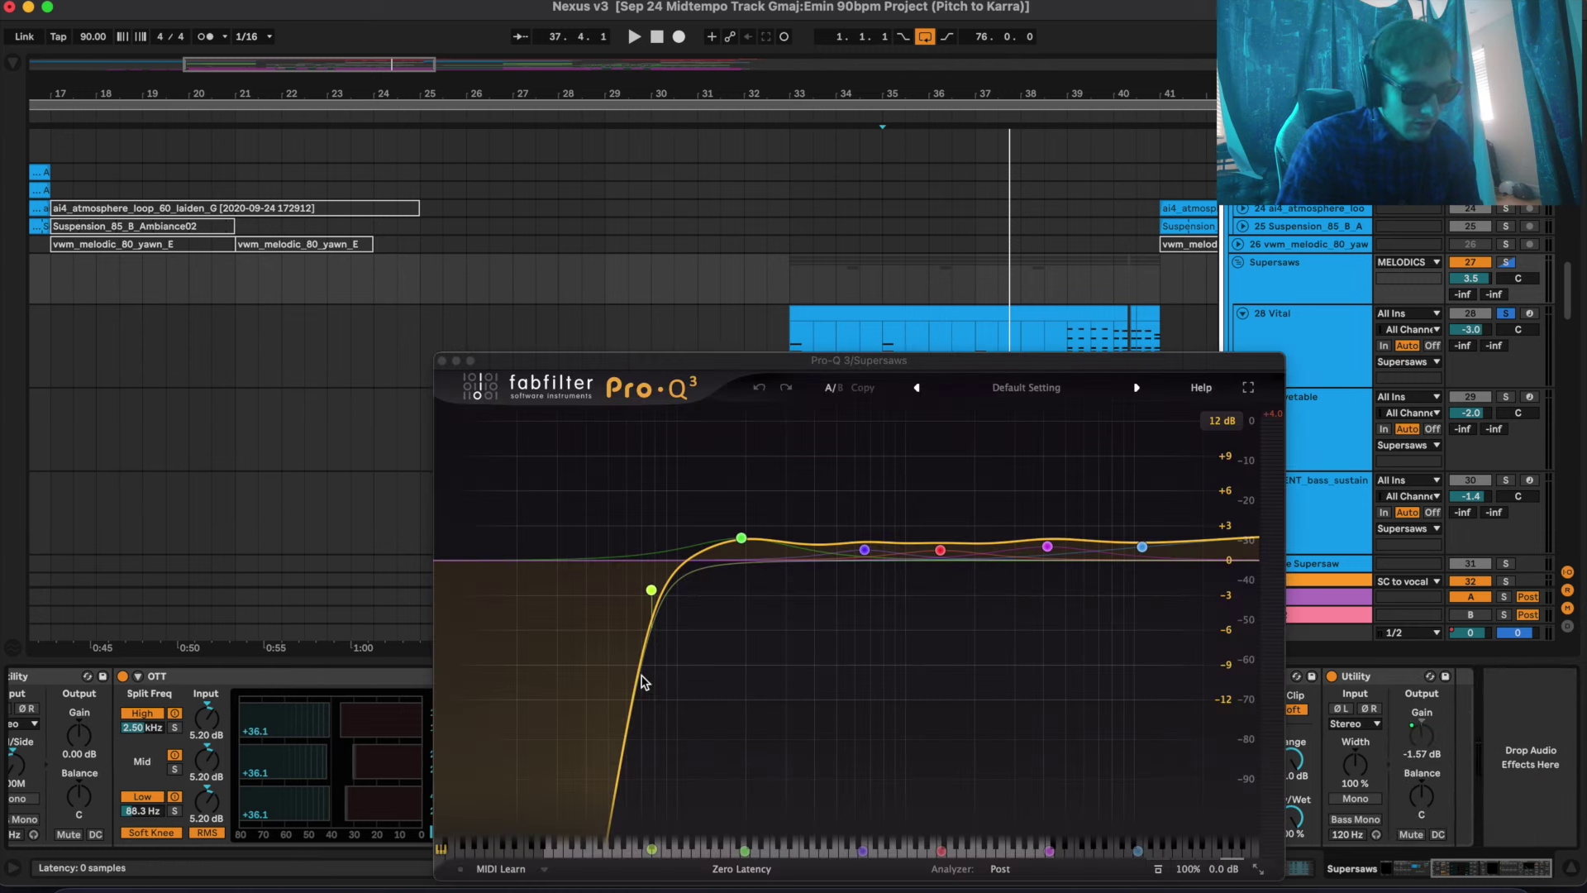
left_click(443, 361)
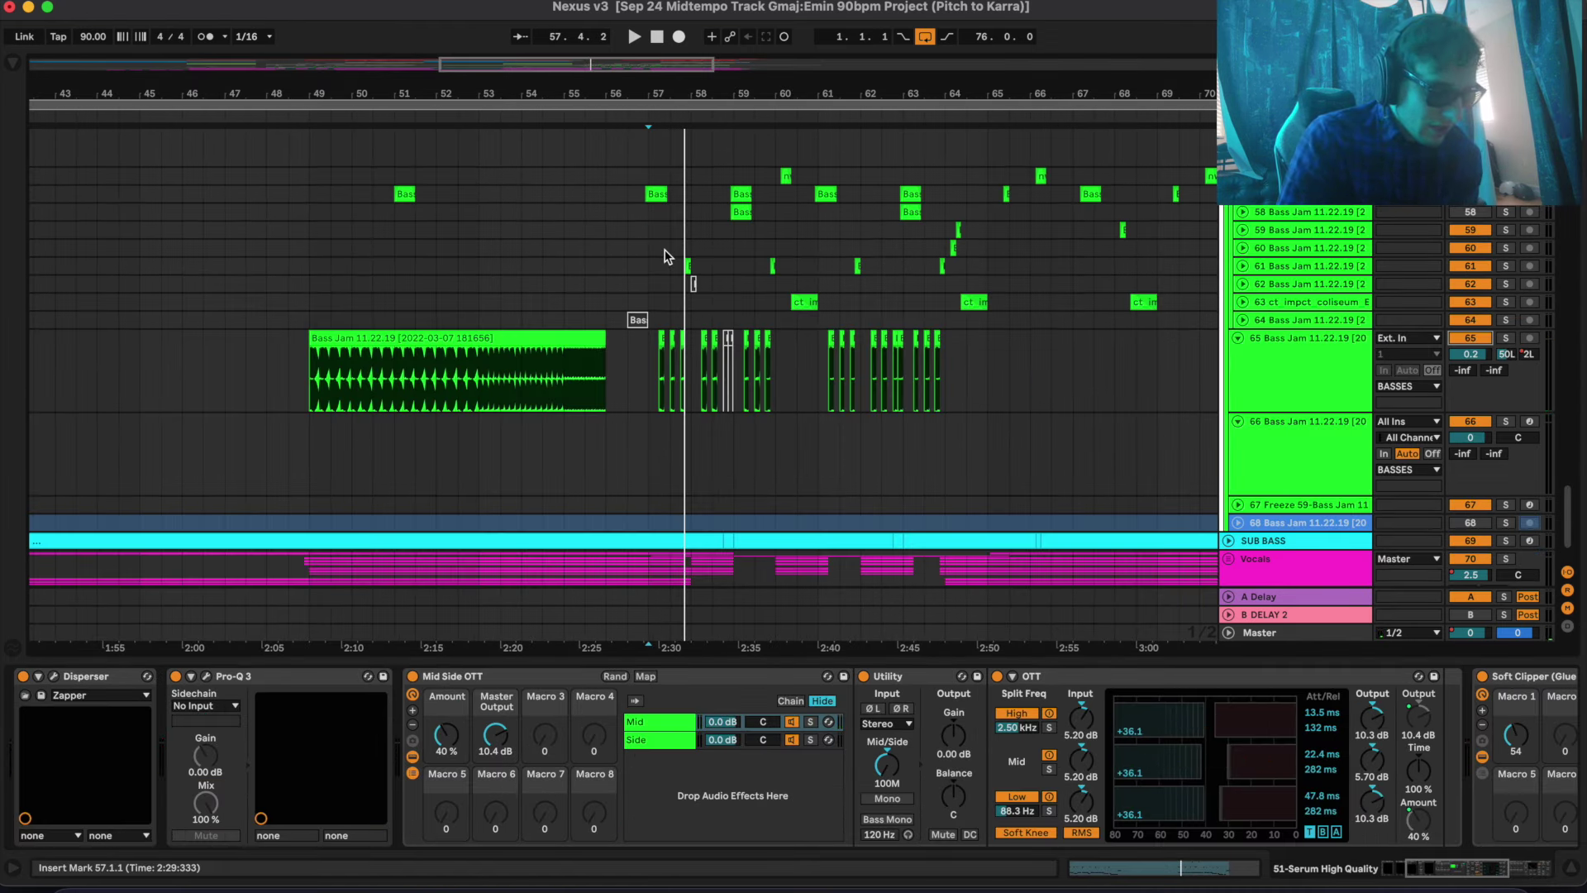
Play the song and select the percussion loop, XILENT bass sustain and bass group clips
left_click(645, 177)
key("space")
scroll(645, 177, "up", 3)
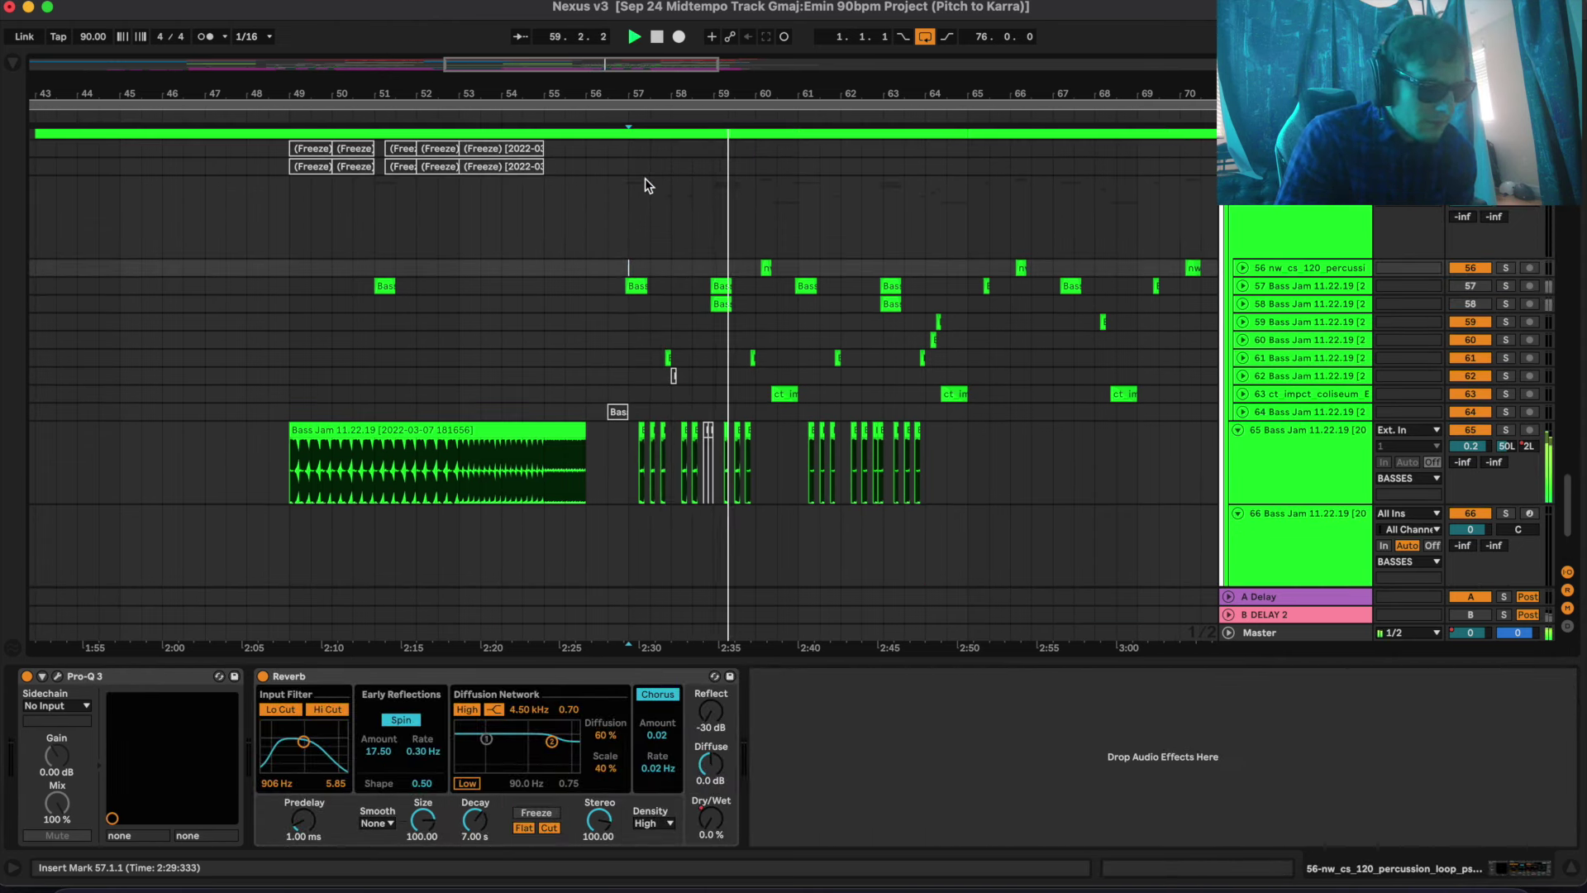
scroll(644, 177, "up", 2)
scroll(644, 176, "up", 5)
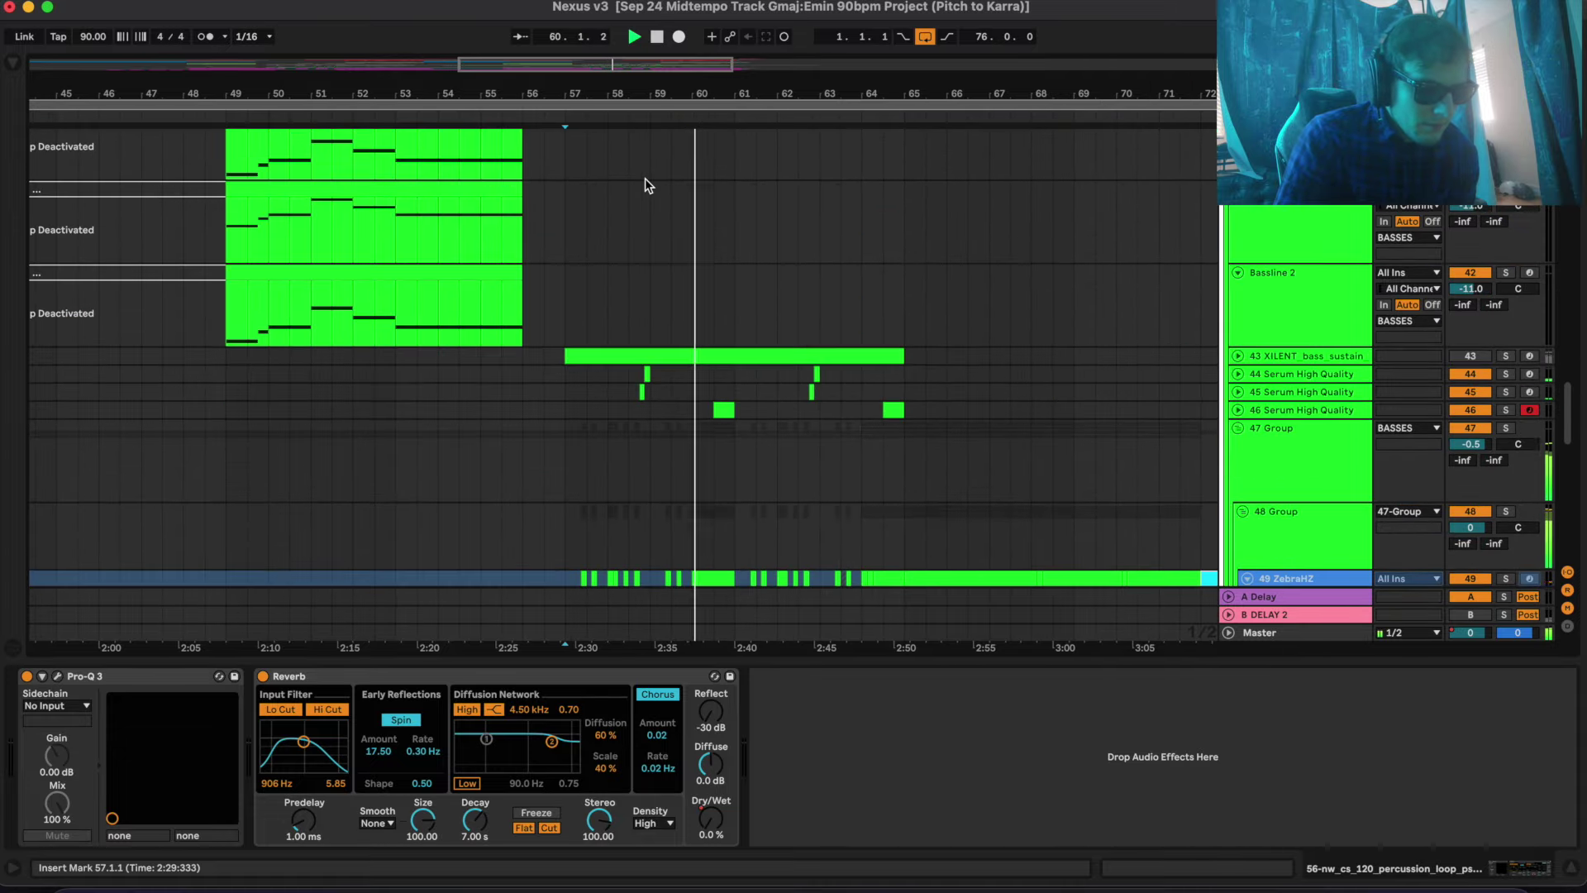
scroll(645, 177, "down", 1)
scroll(645, 177, "left", 1)
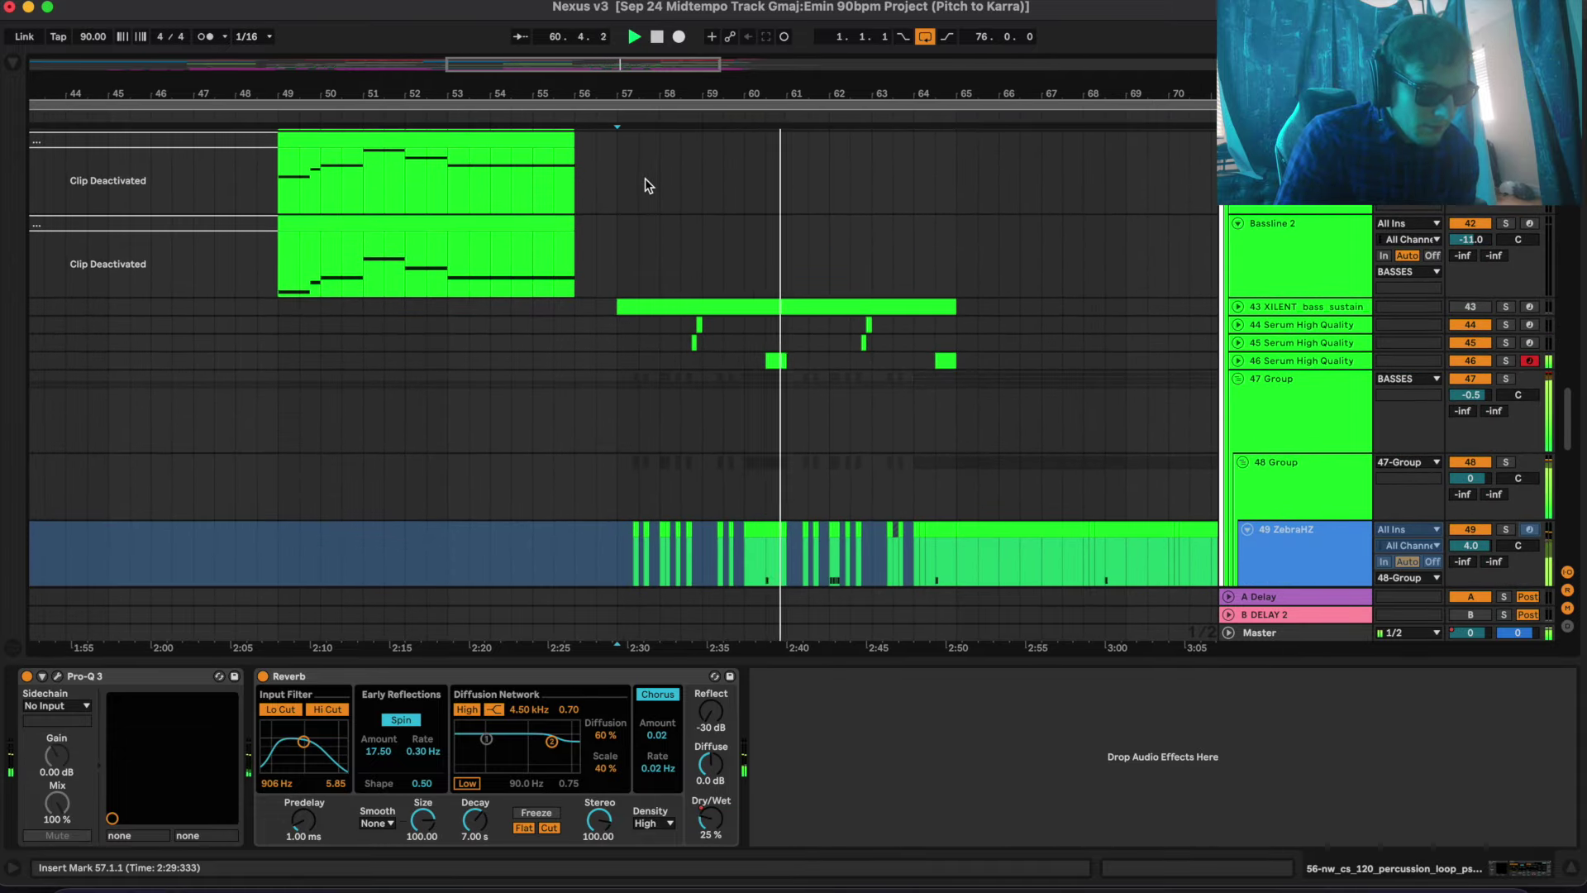
left_click(701, 308)
scroll(727, 393, "down", 5)
scroll(727, 393, "left", 1)
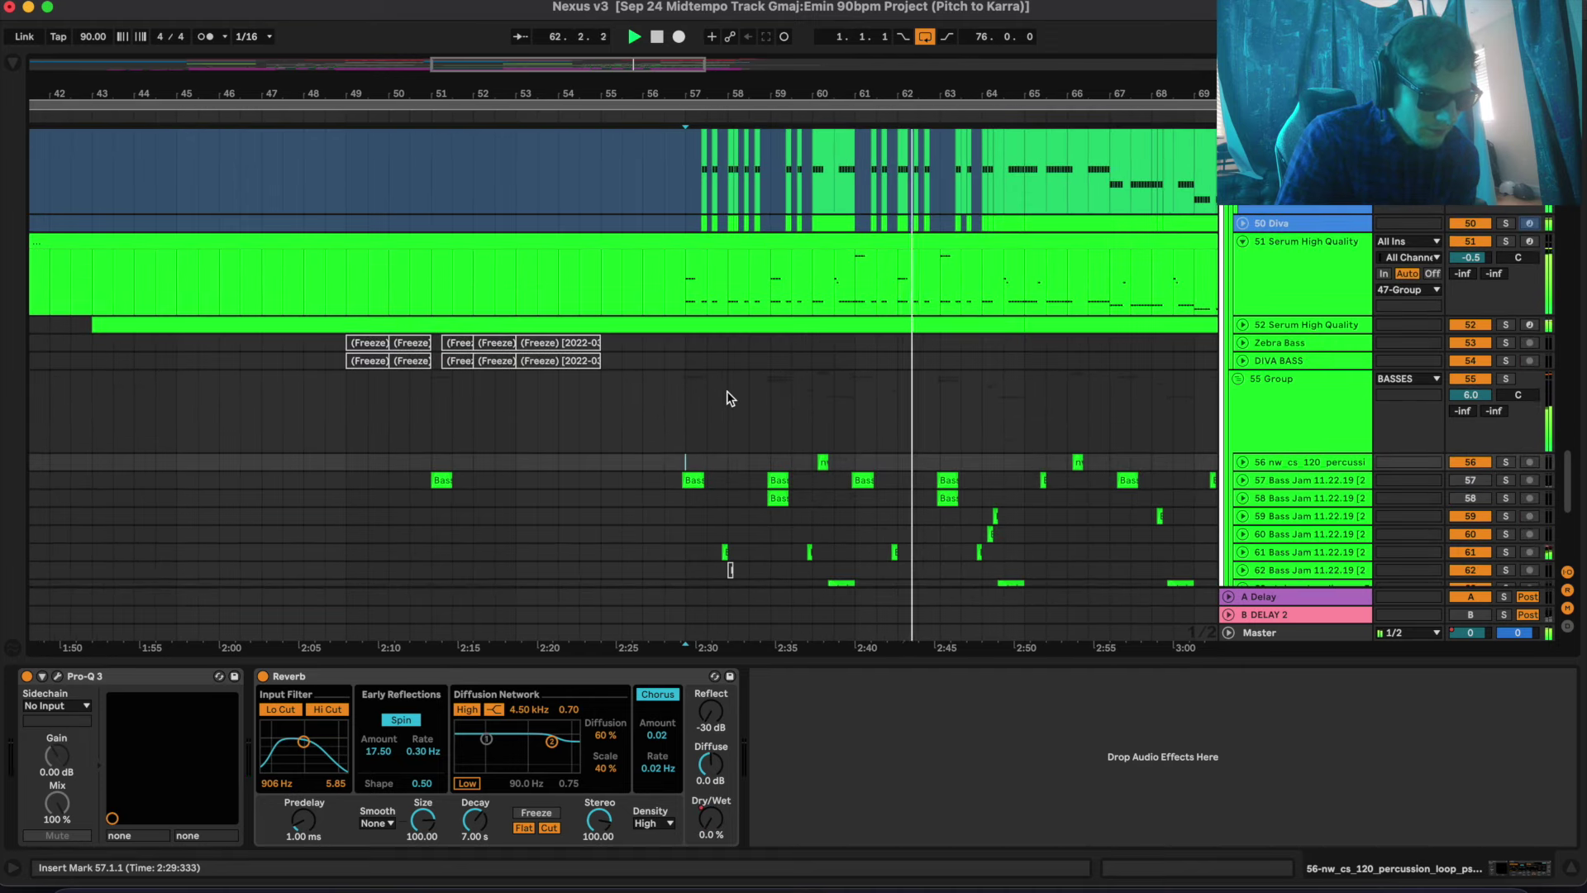
left_click(762, 363)
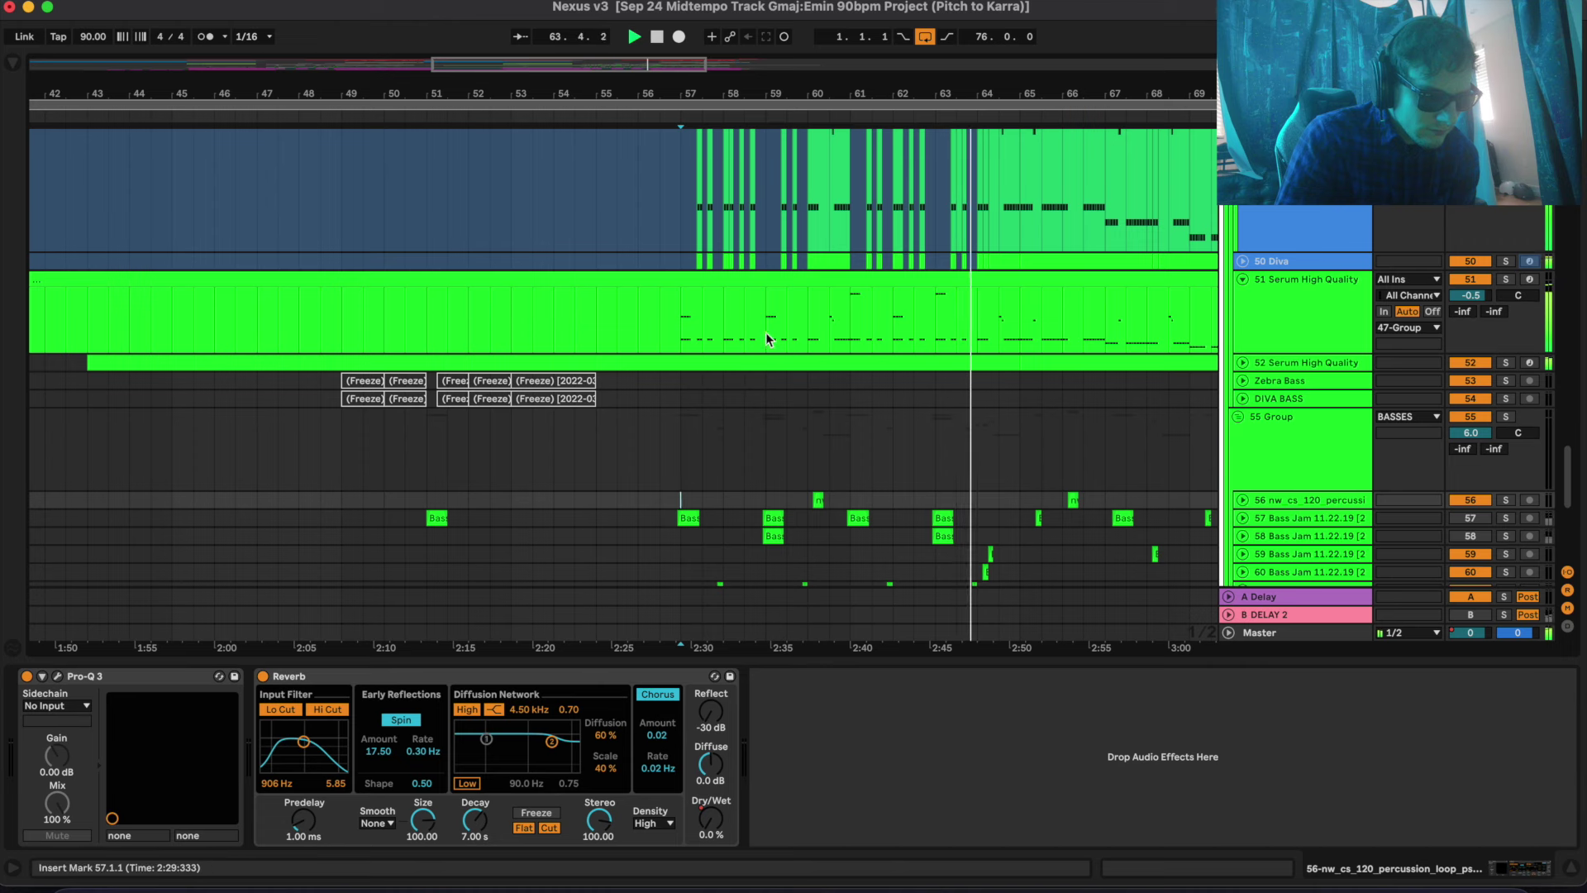
Solo the 51-Serum High Quality track with its devices shown and play it from bar 59
key("space")
left_click(679, 309)
left_click(1254, 294)
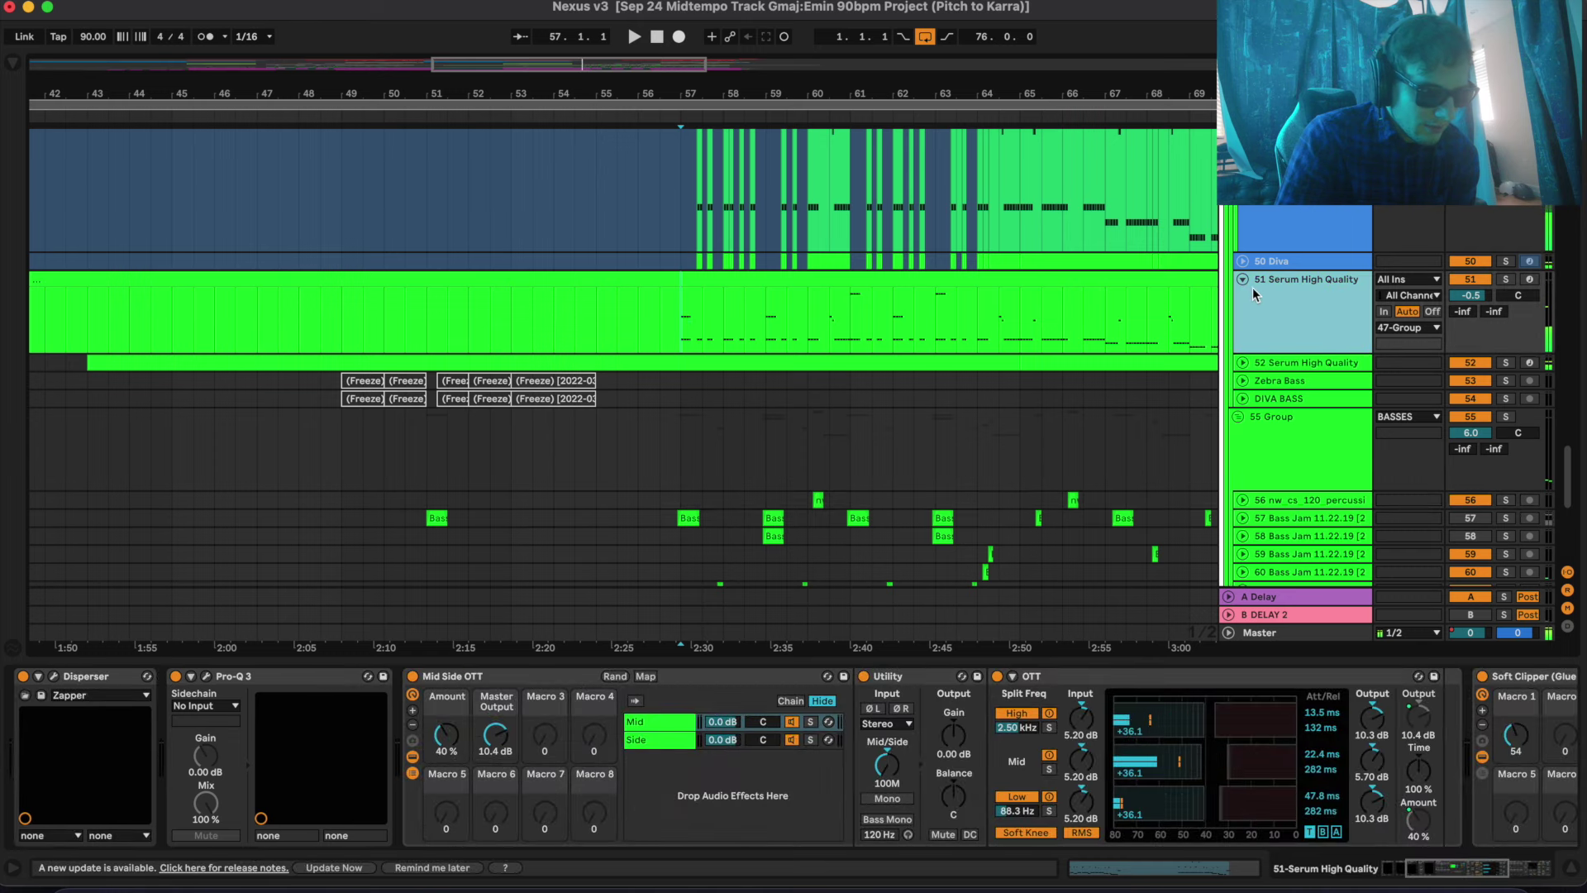
left_click(1507, 280)
key("space")
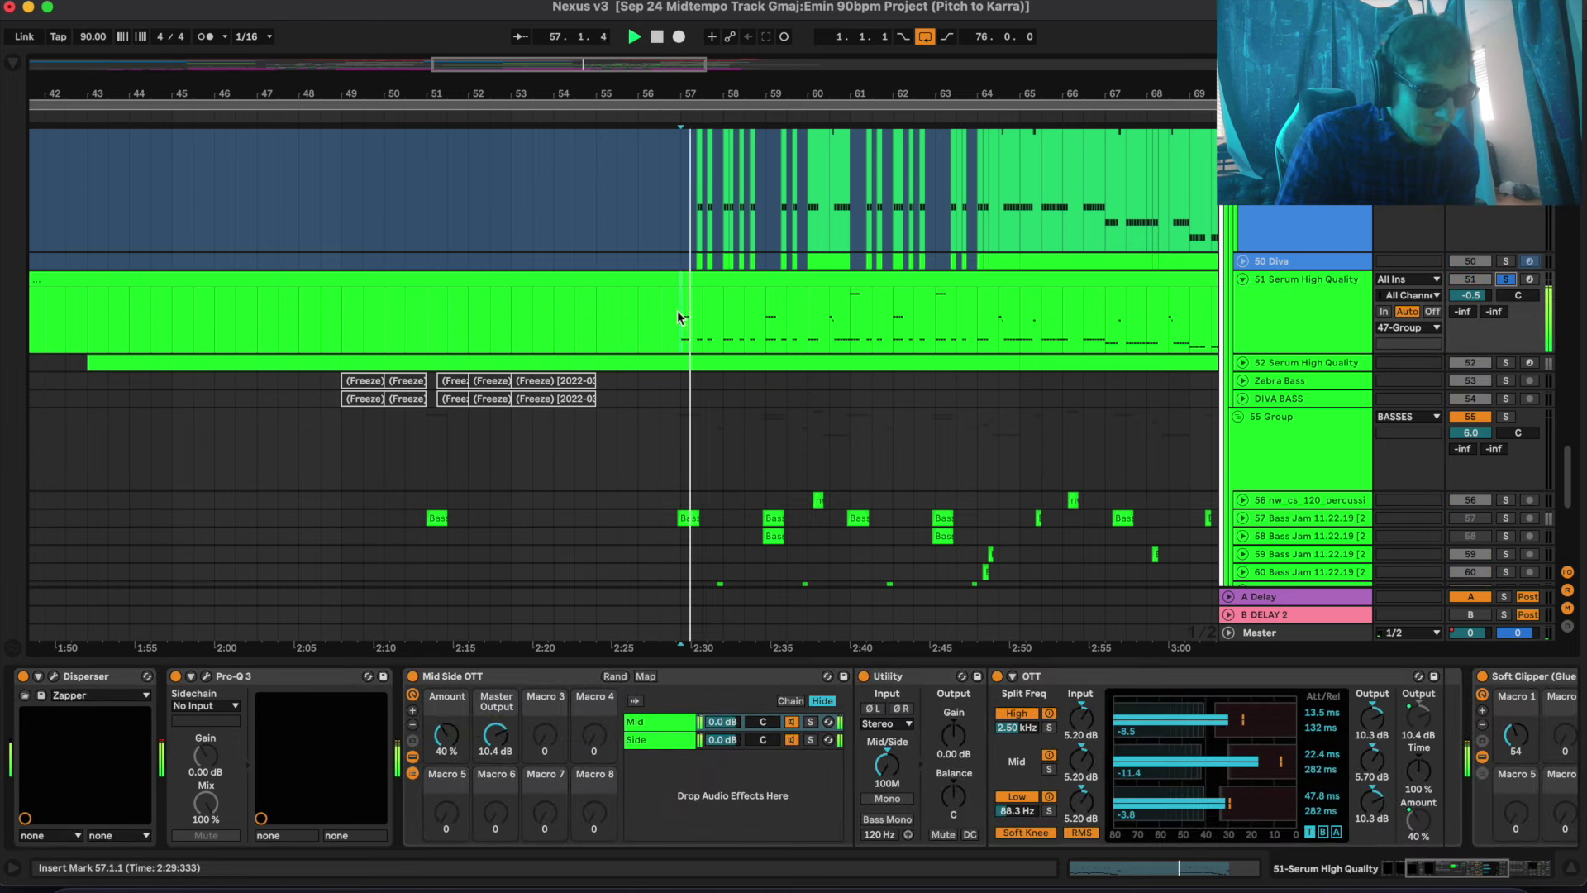
left_click(765, 339)
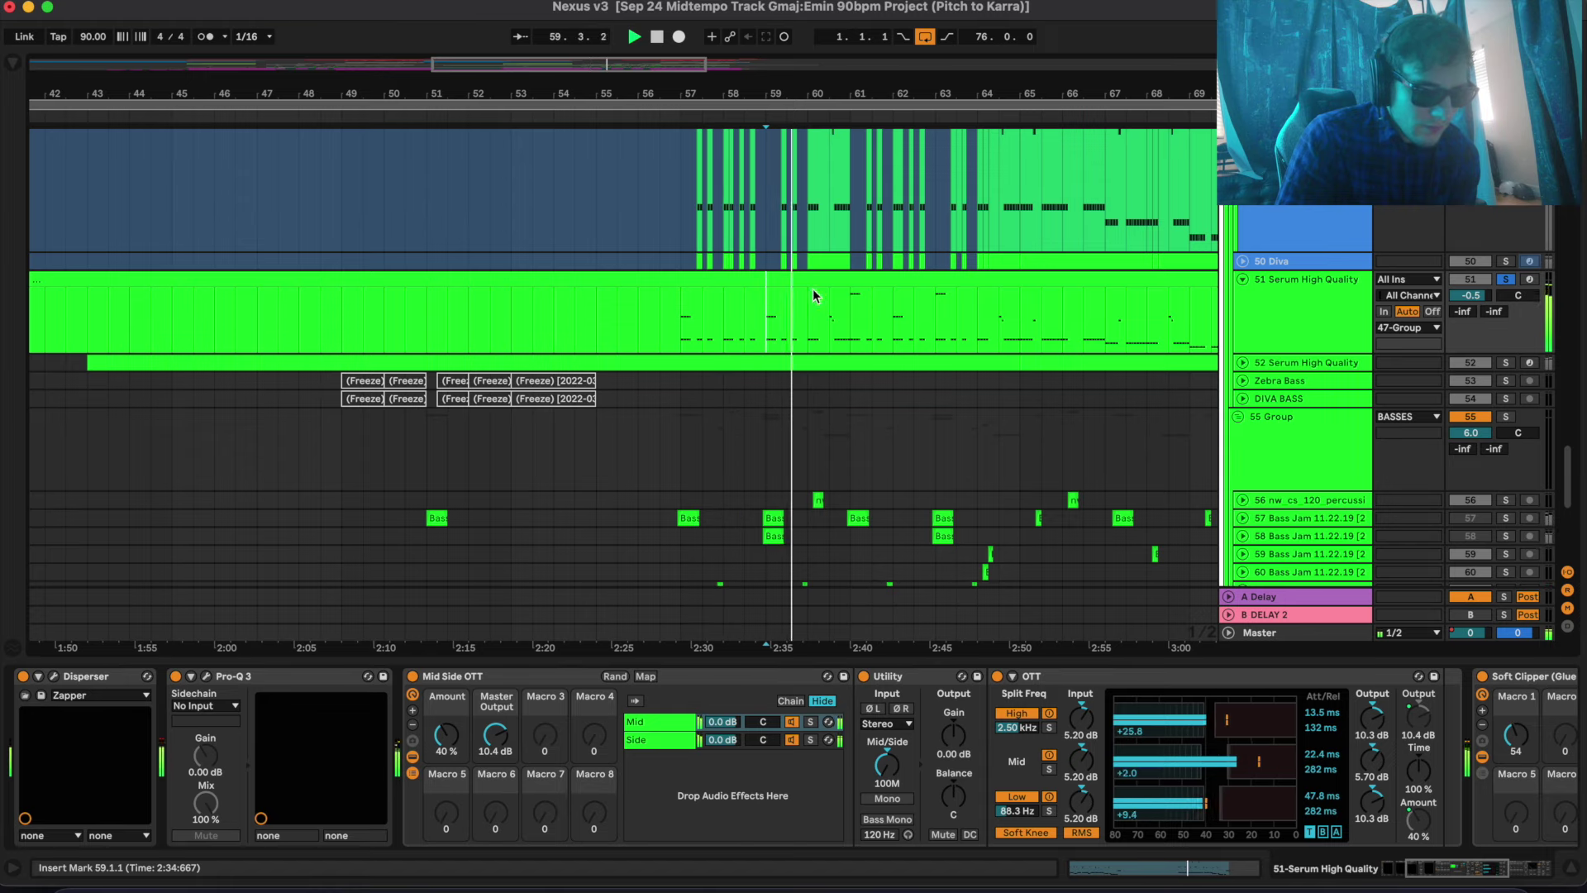
Zoom in on the Serum clip's MIDI notes, play a passage, then return to the arrangement
double_click(843, 289)
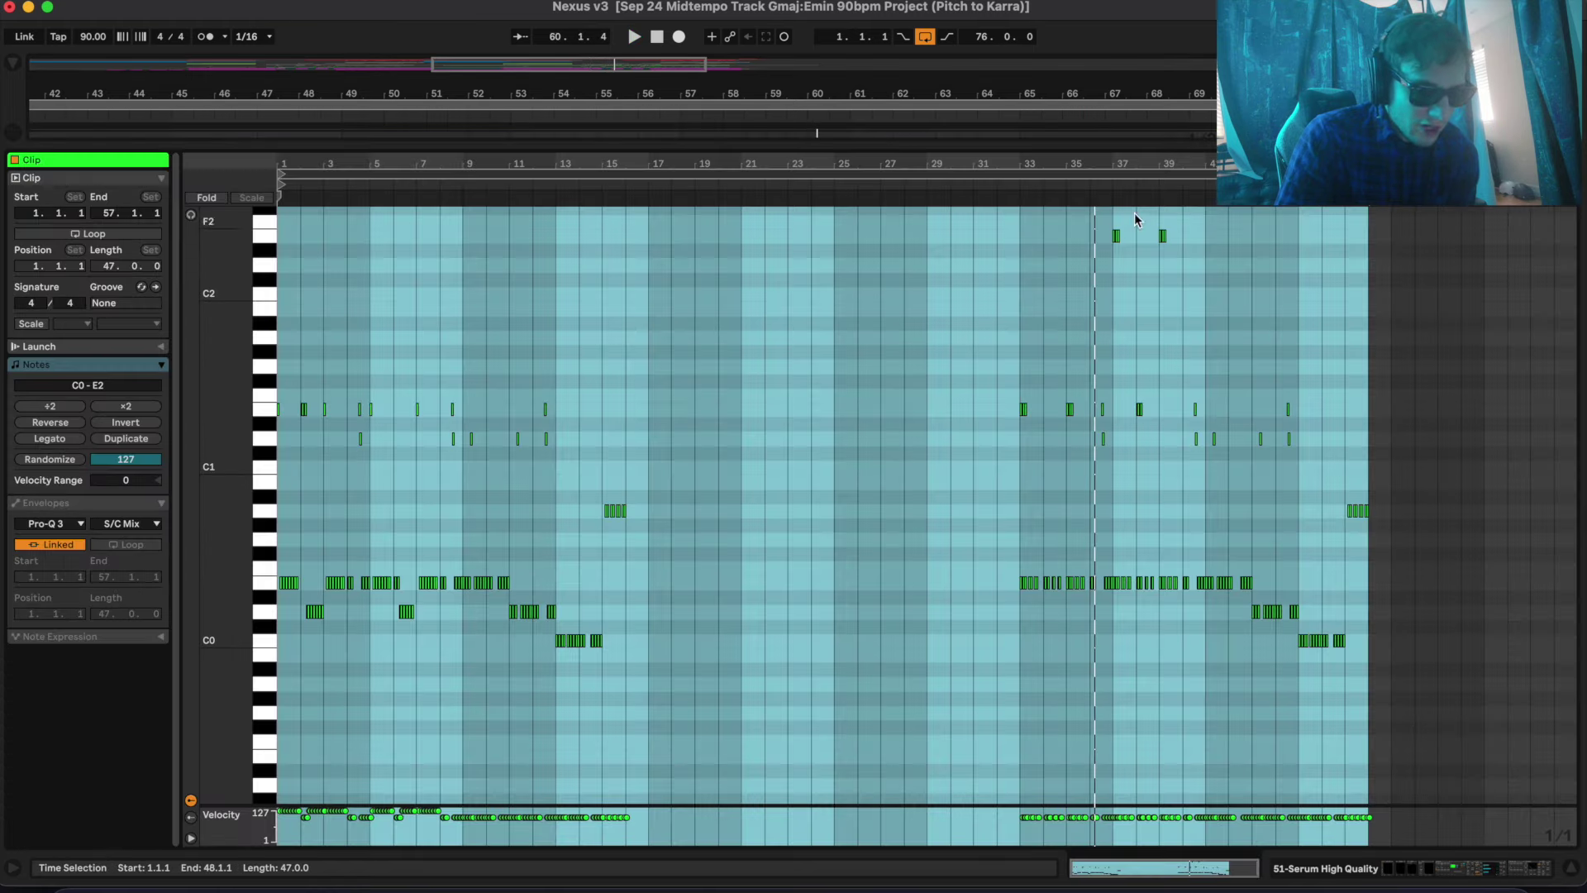
key("plus")
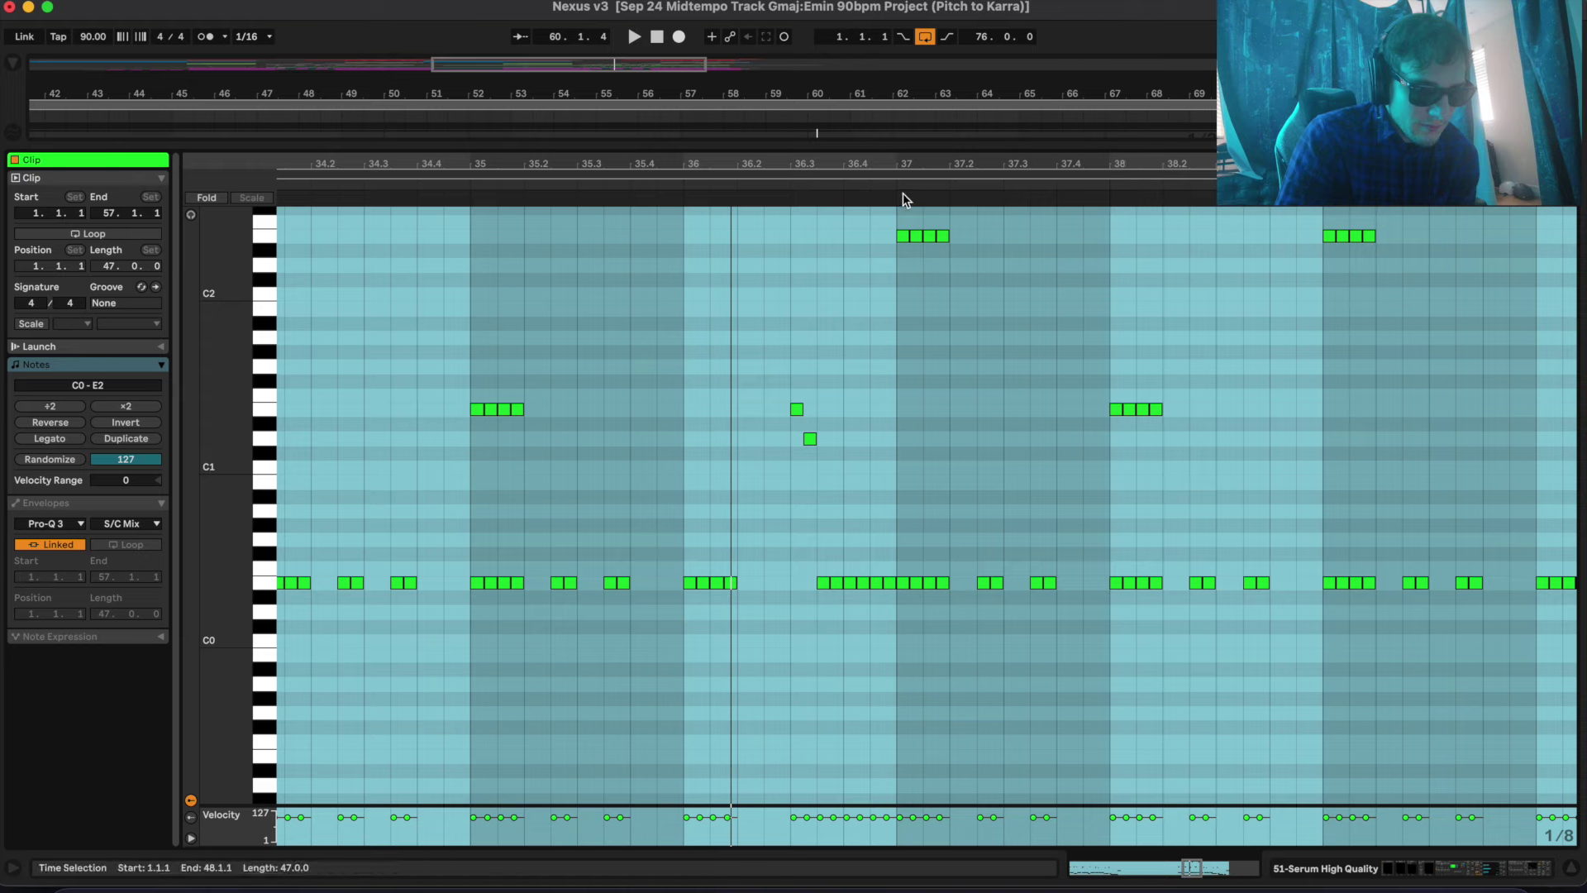
left_click(895, 185)
scroll(898, 370, "up", 3)
key("space")
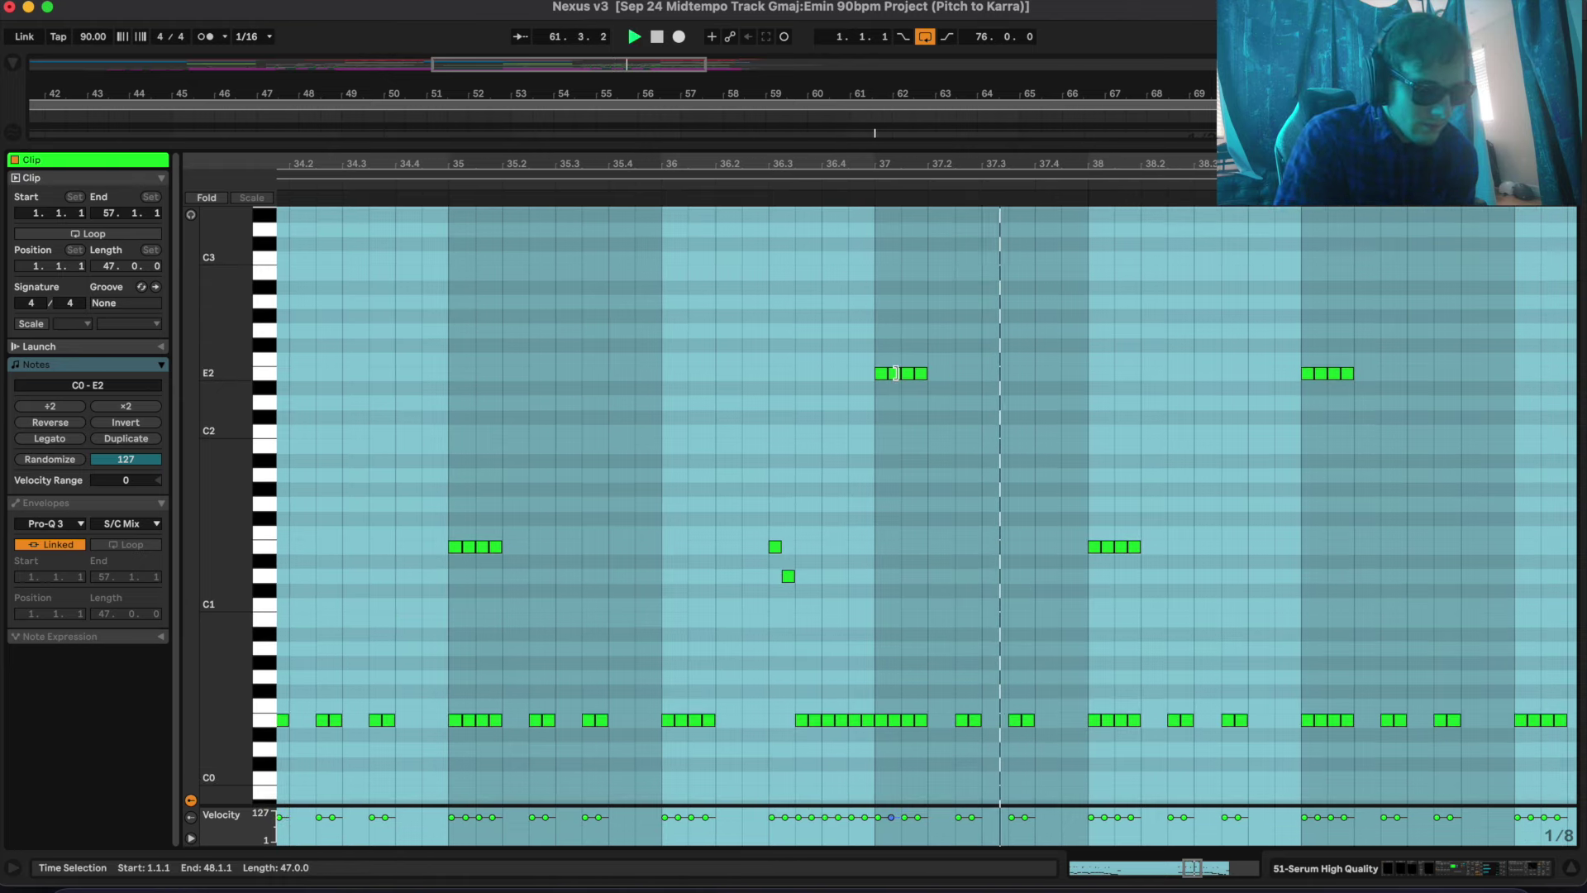
key("shift+Tab")
scroll(898, 370, "up", 10)
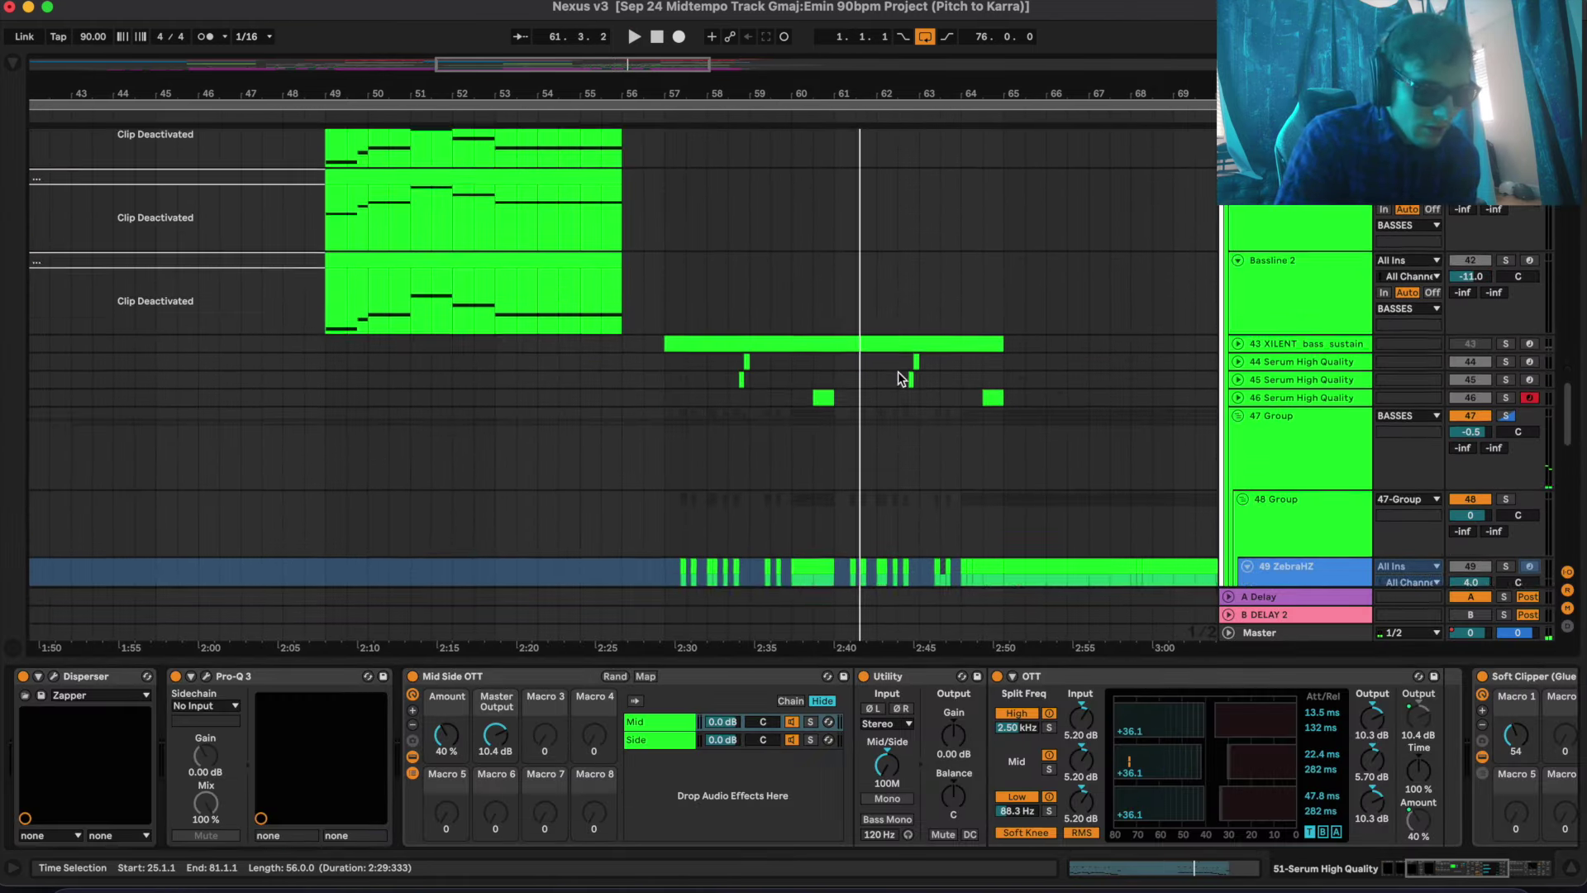
Select the 45-Serum High Quality track to show its device chain
left_click(696, 358)
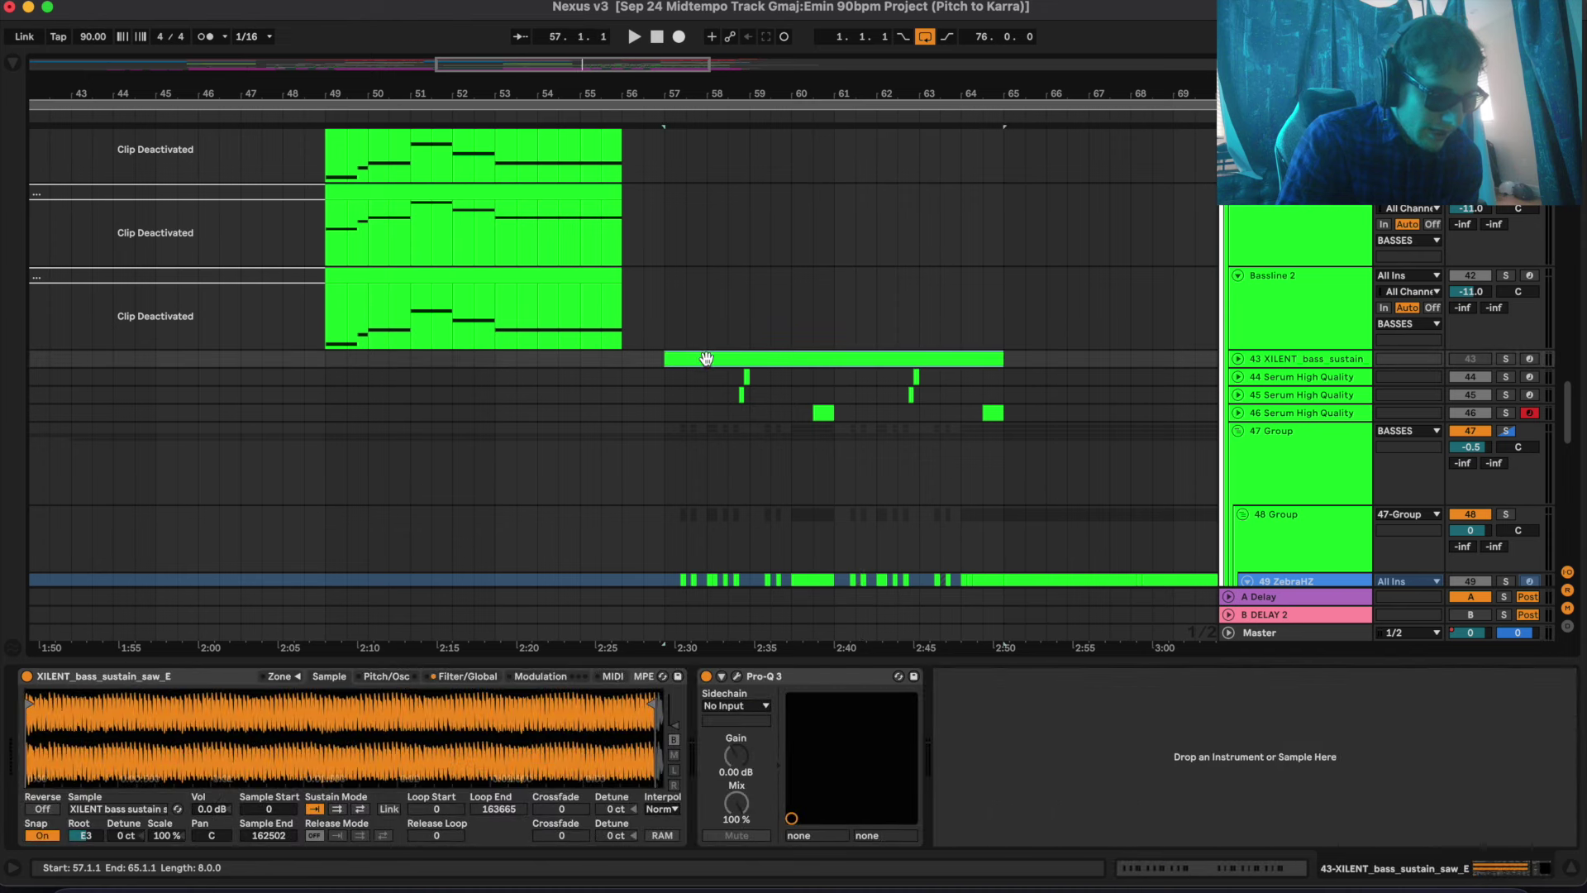
left_click(736, 376)
scroll(762, 134, "up", 5)
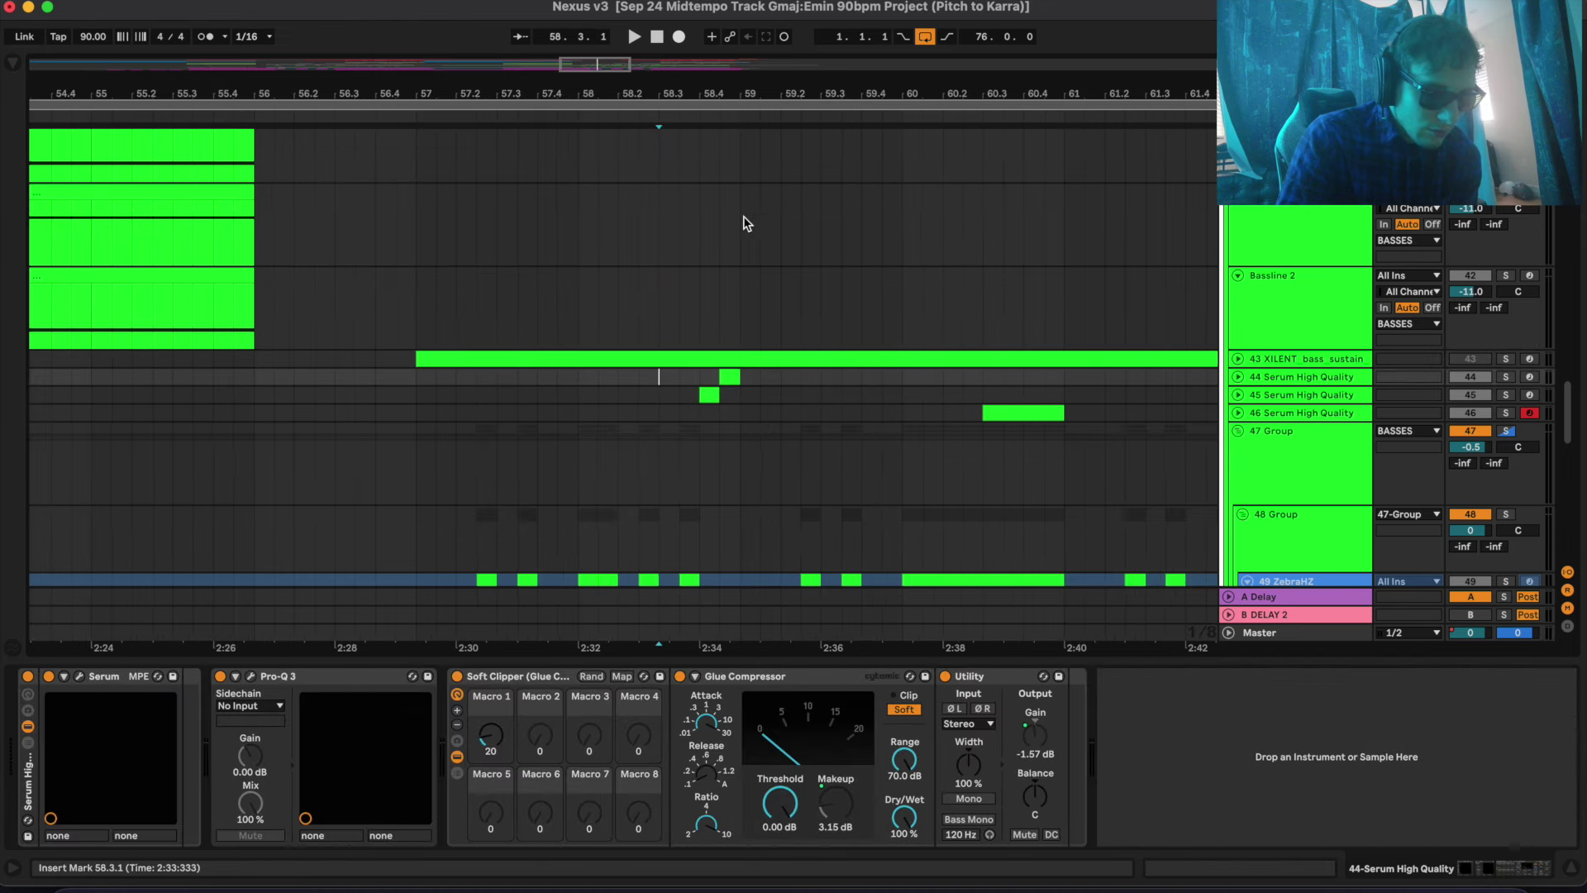
left_click(731, 395)
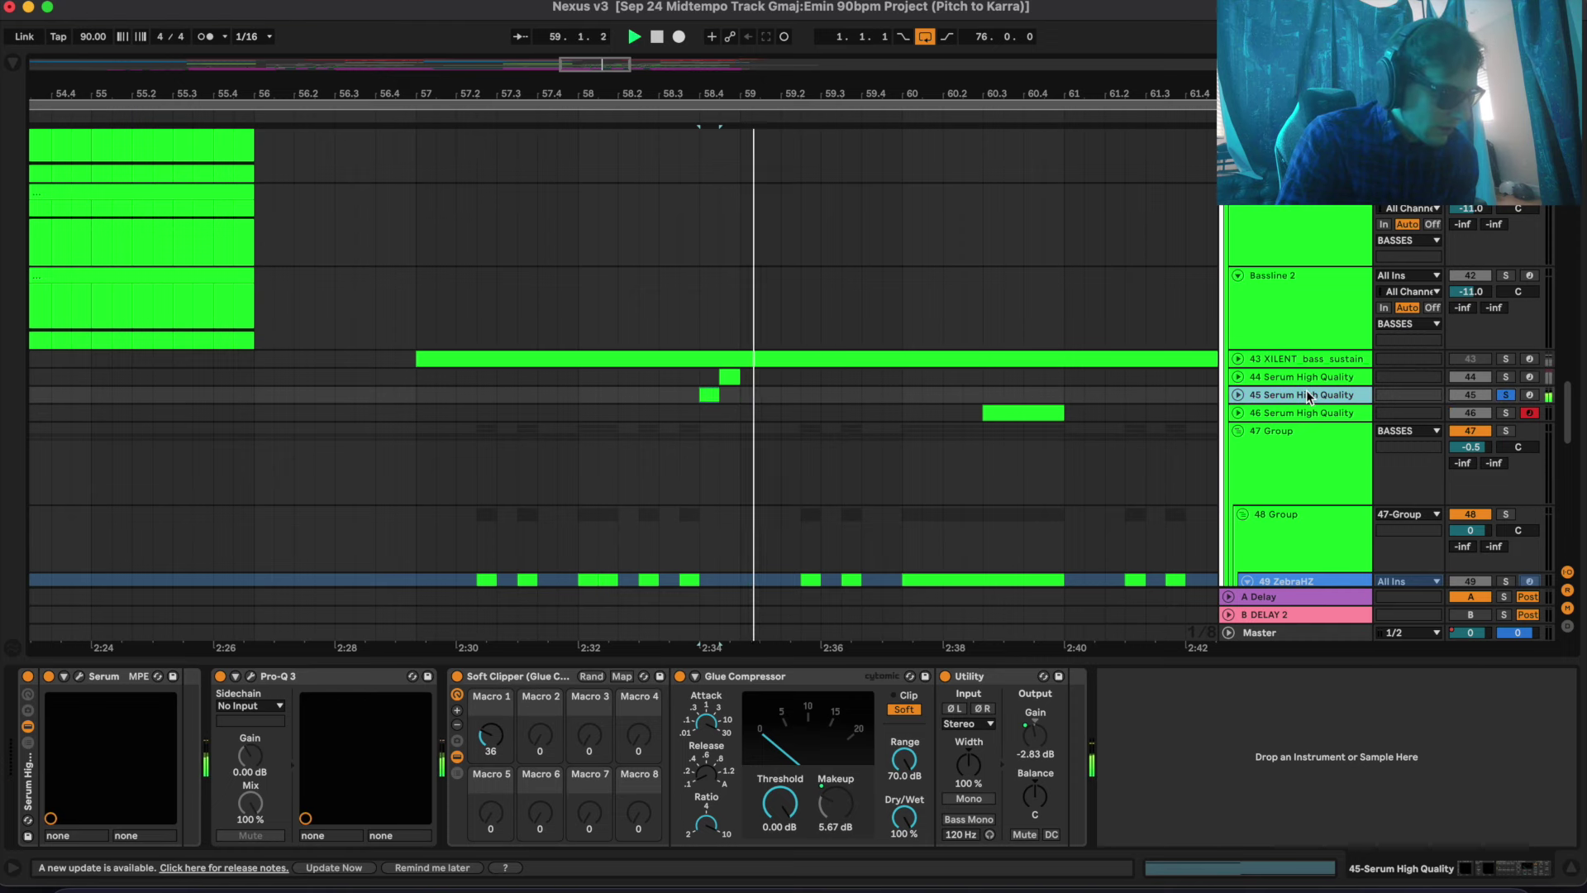
Inspect the Cyazon Laser 3 Serum patch's LFO 2 curve, then close Serum
left_click(80, 677)
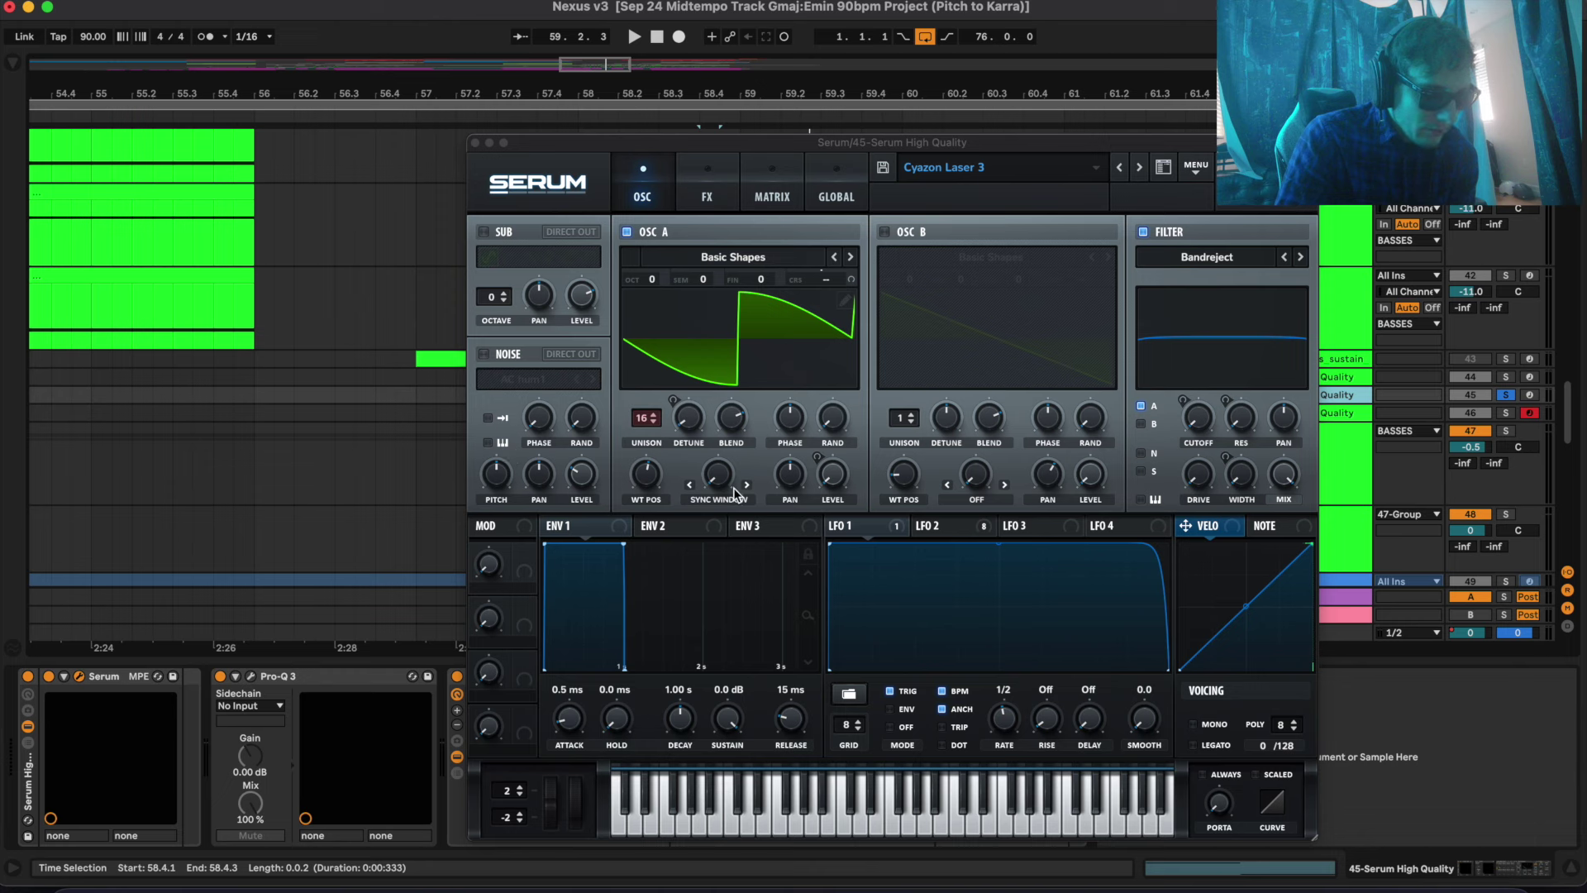
left_click(727, 508)
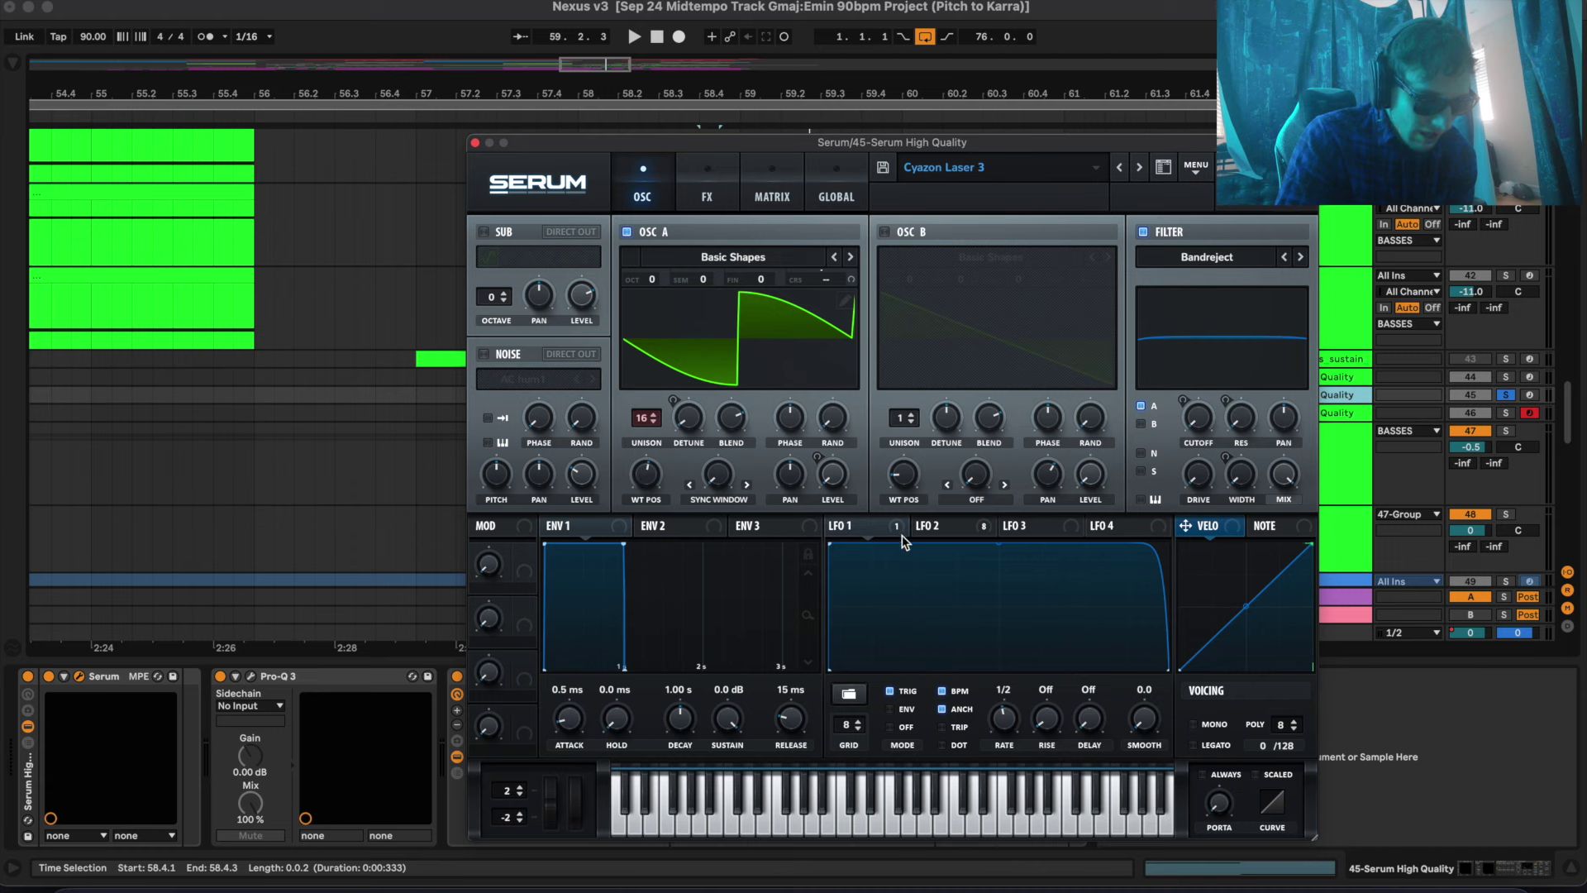
left_click(952, 527)
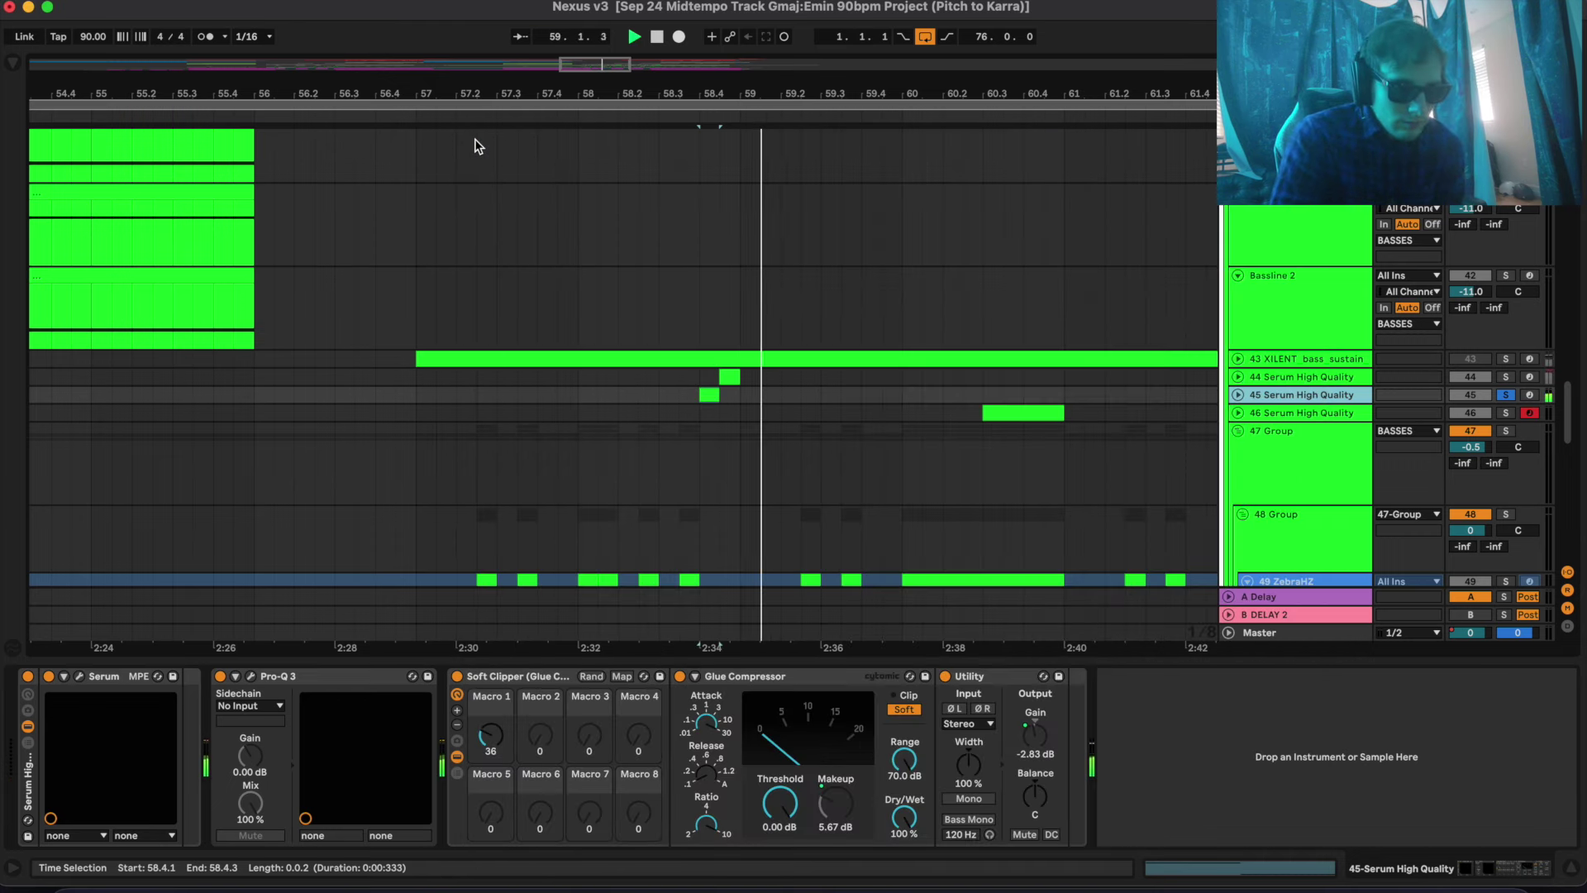
left_click(475, 144)
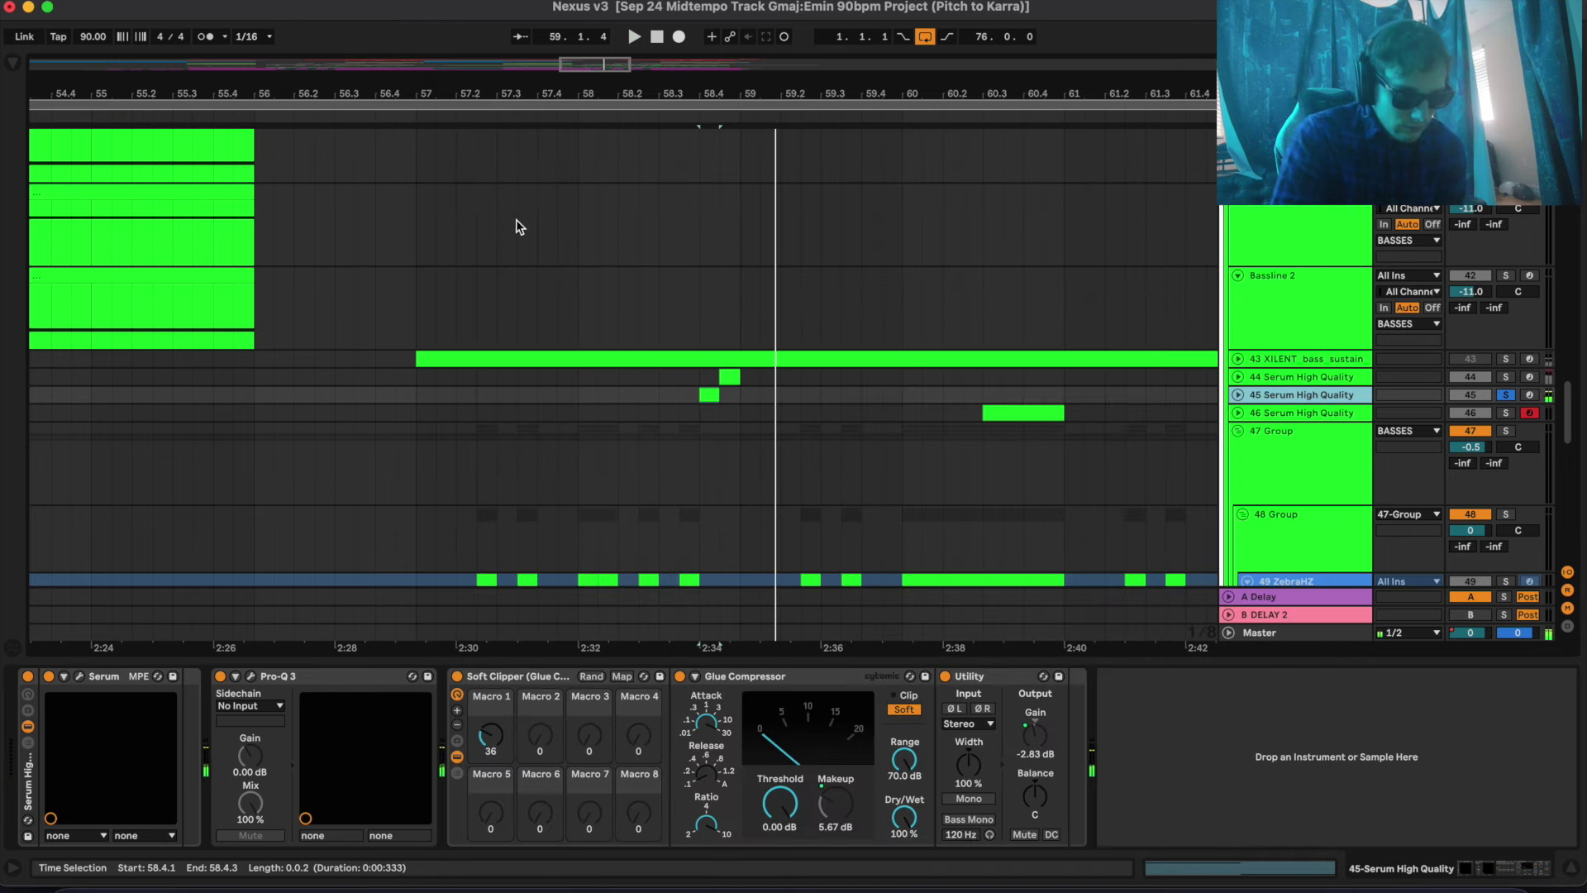
Expand track 44 and inspect the E1 note in track 45's short clip
left_click(1237, 358)
left_click(1237, 358)
left_click(1237, 377)
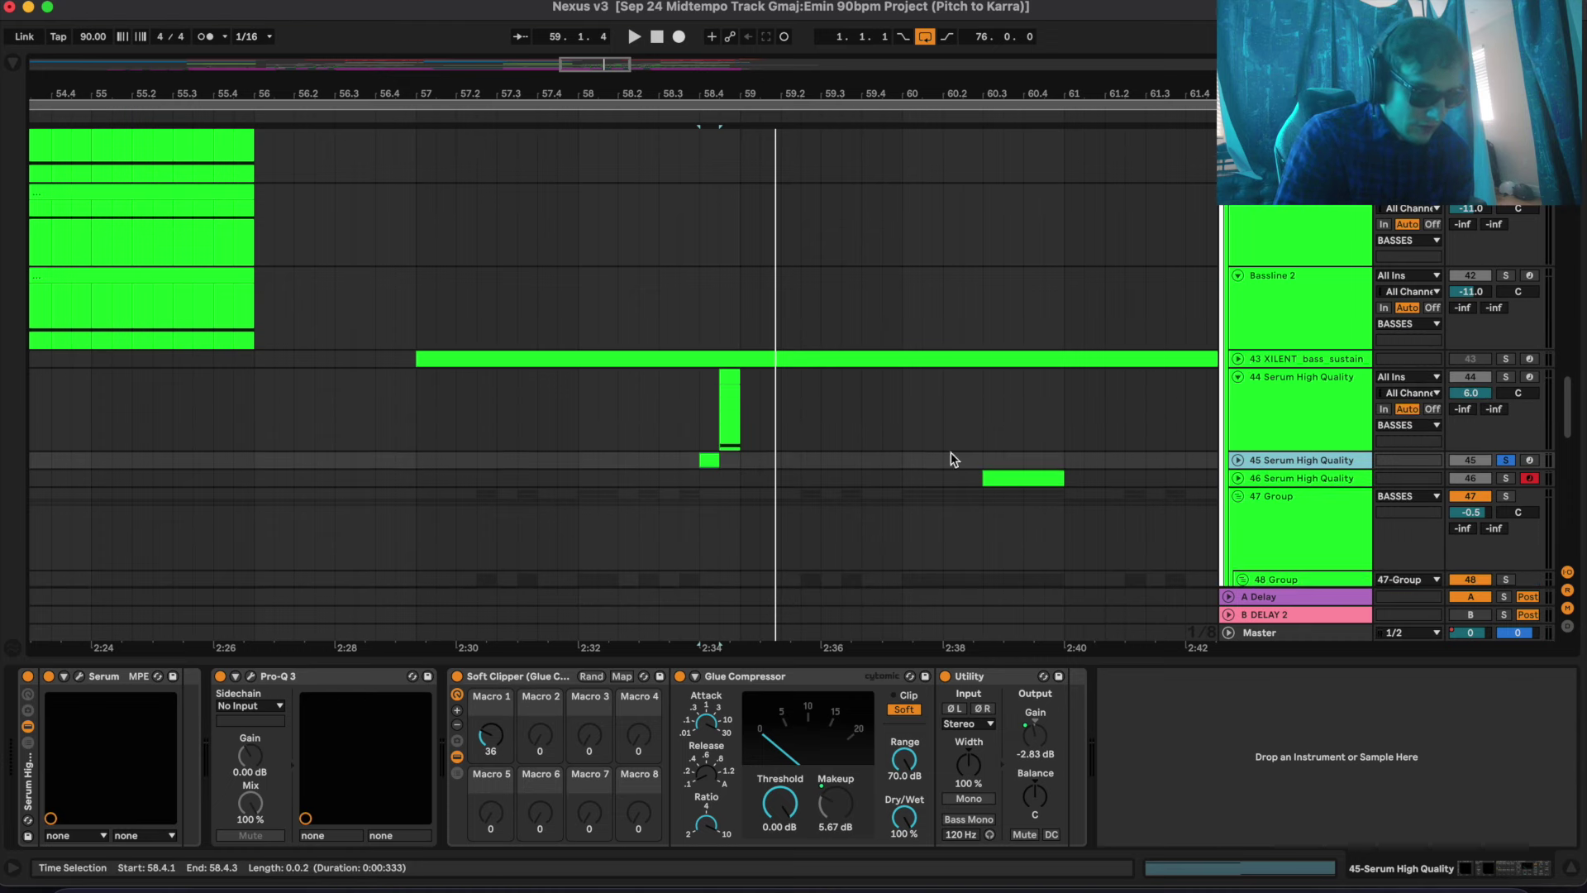
left_click(1237, 459)
double_click(714, 471)
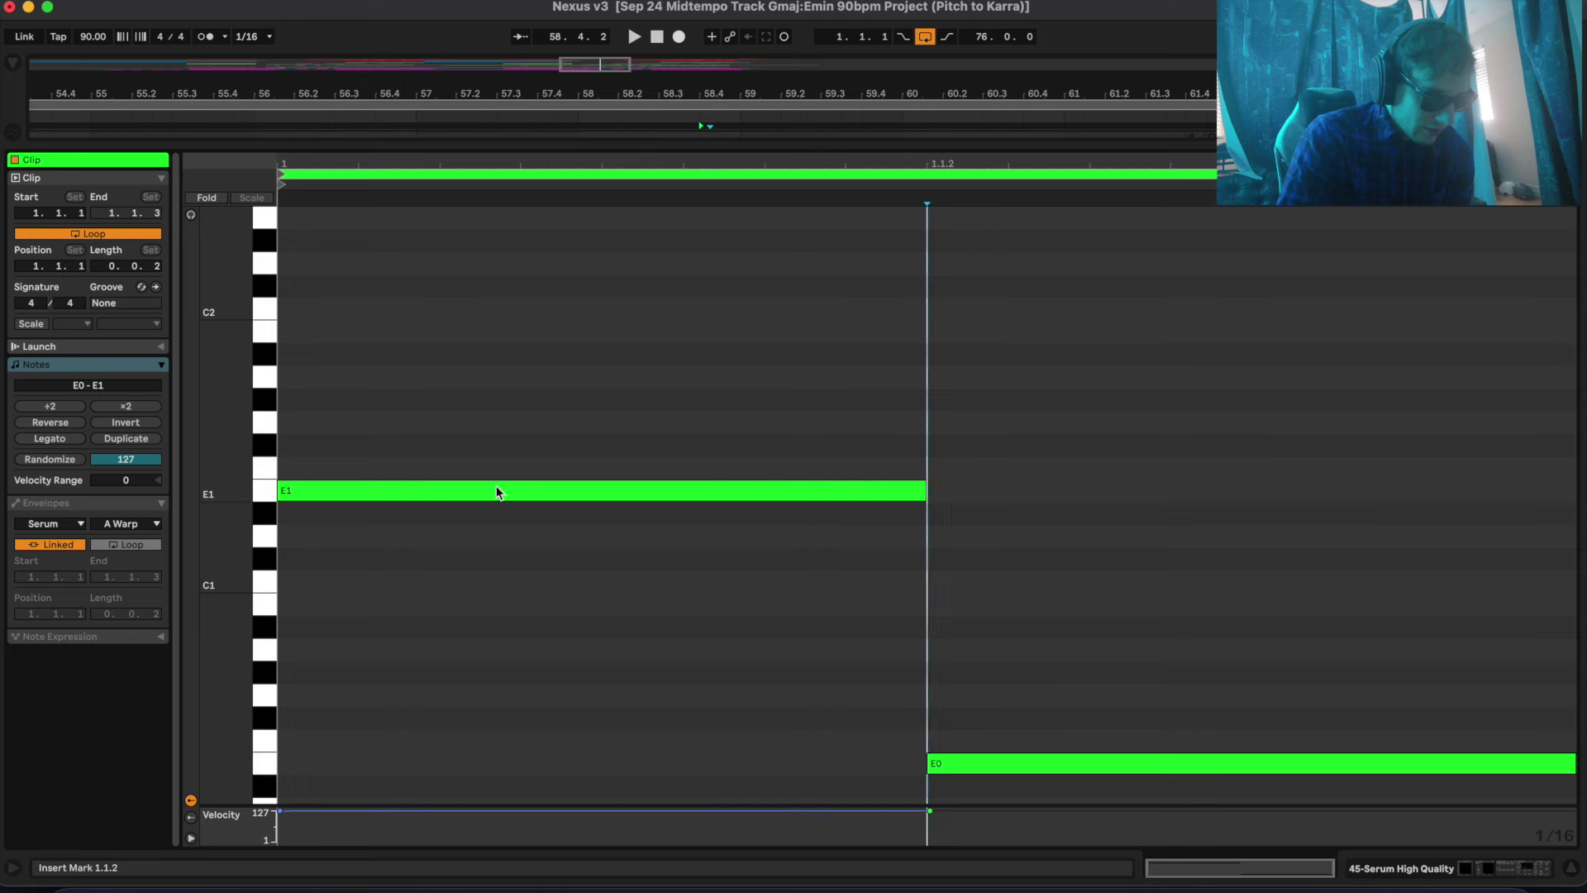
left_click_drag(615, 629, 641, 404)
left_click(1069, 740)
key("super+alt+l")
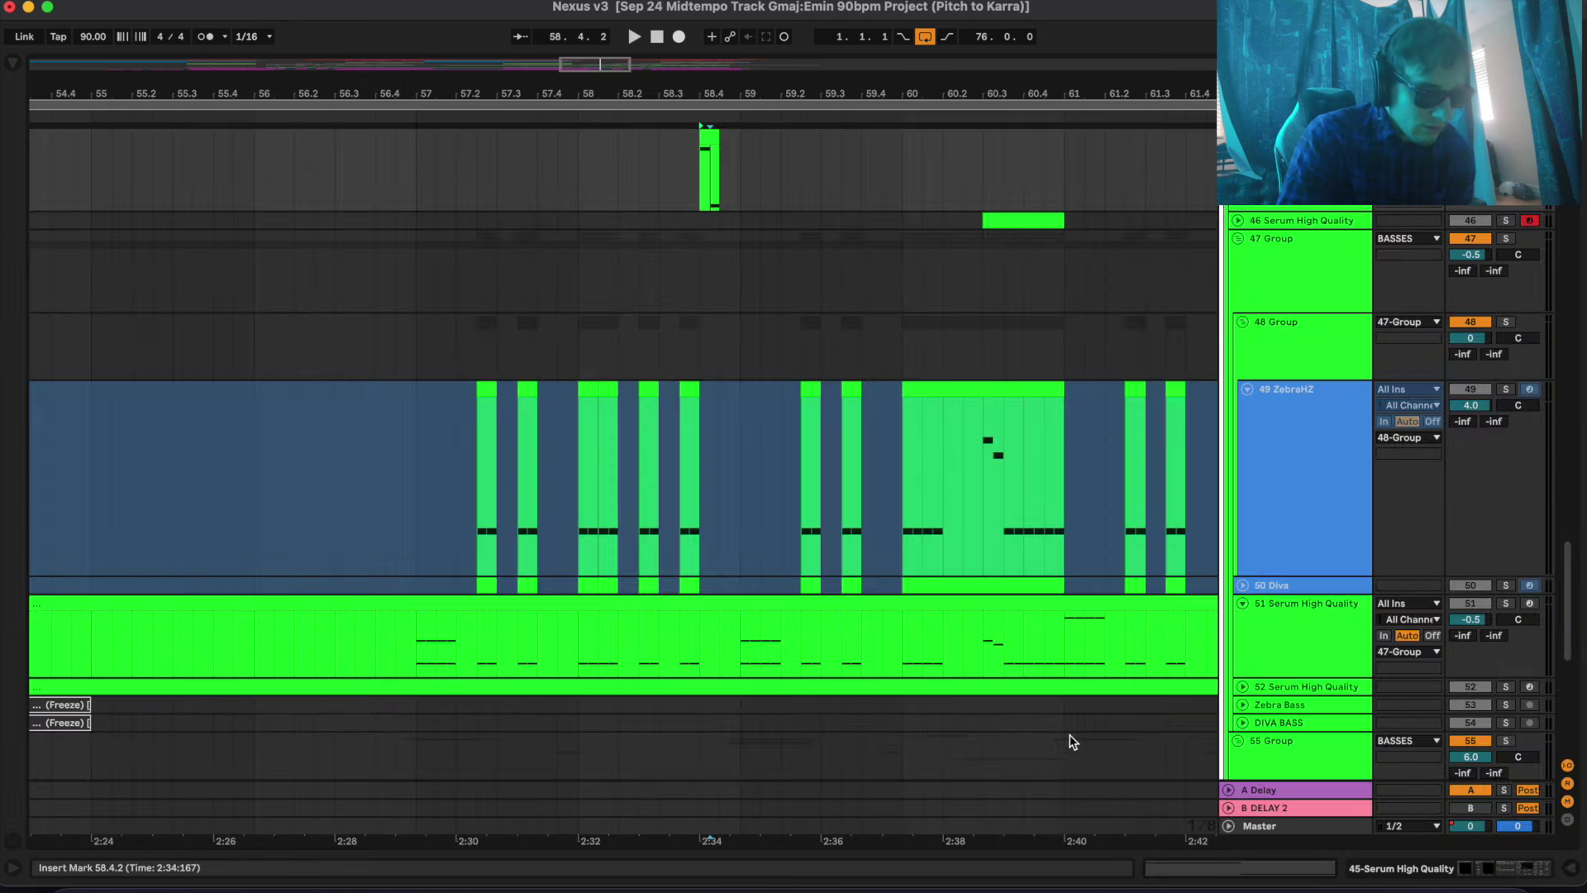
Solo the 44-Serum High Quality track, start playback, and show its device chain
scroll(652, 349, "up", 3)
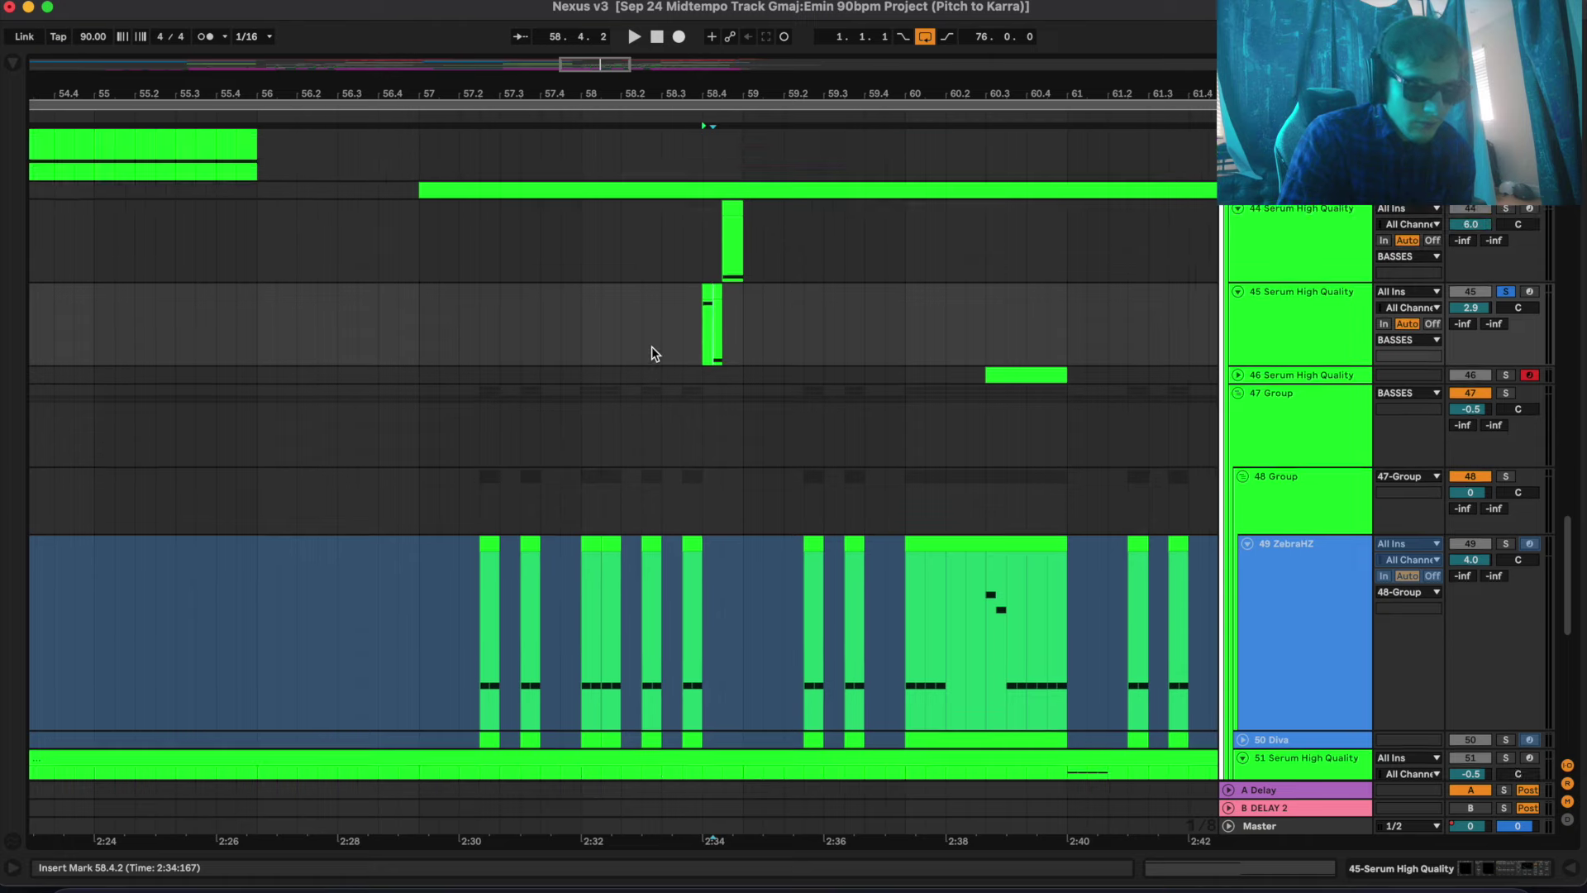
left_click(727, 226)
left_click(1506, 209)
key("space")
left_click(1326, 245)
key("super+alt+l")
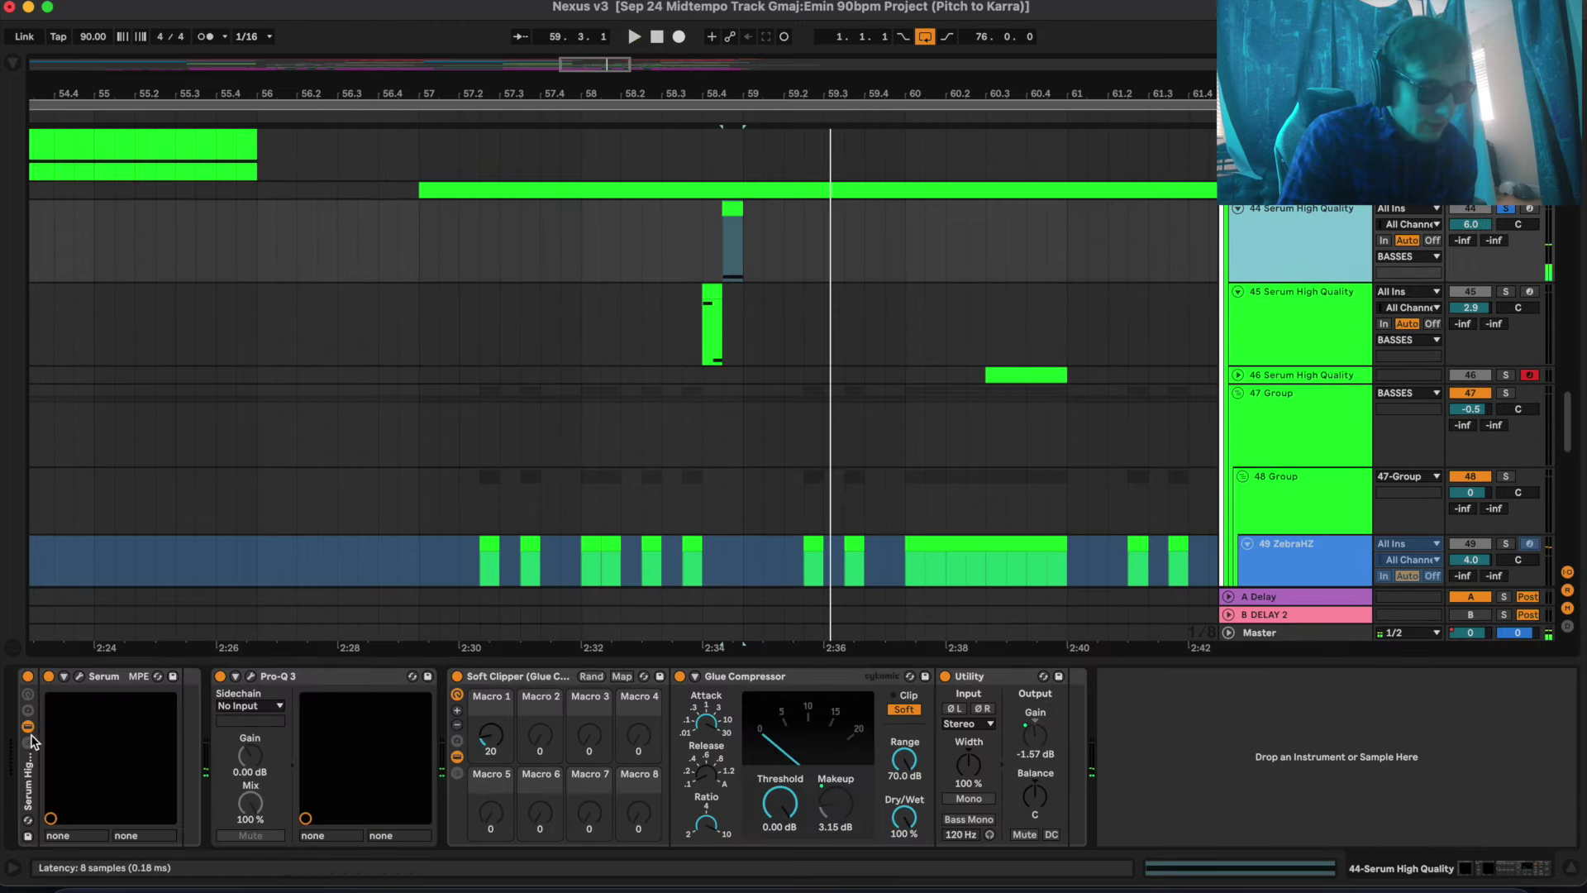
Audition track 44's Square womp Serum patch and view its Filter, Delay, Distortion, Compressor effects
left_click(80, 676)
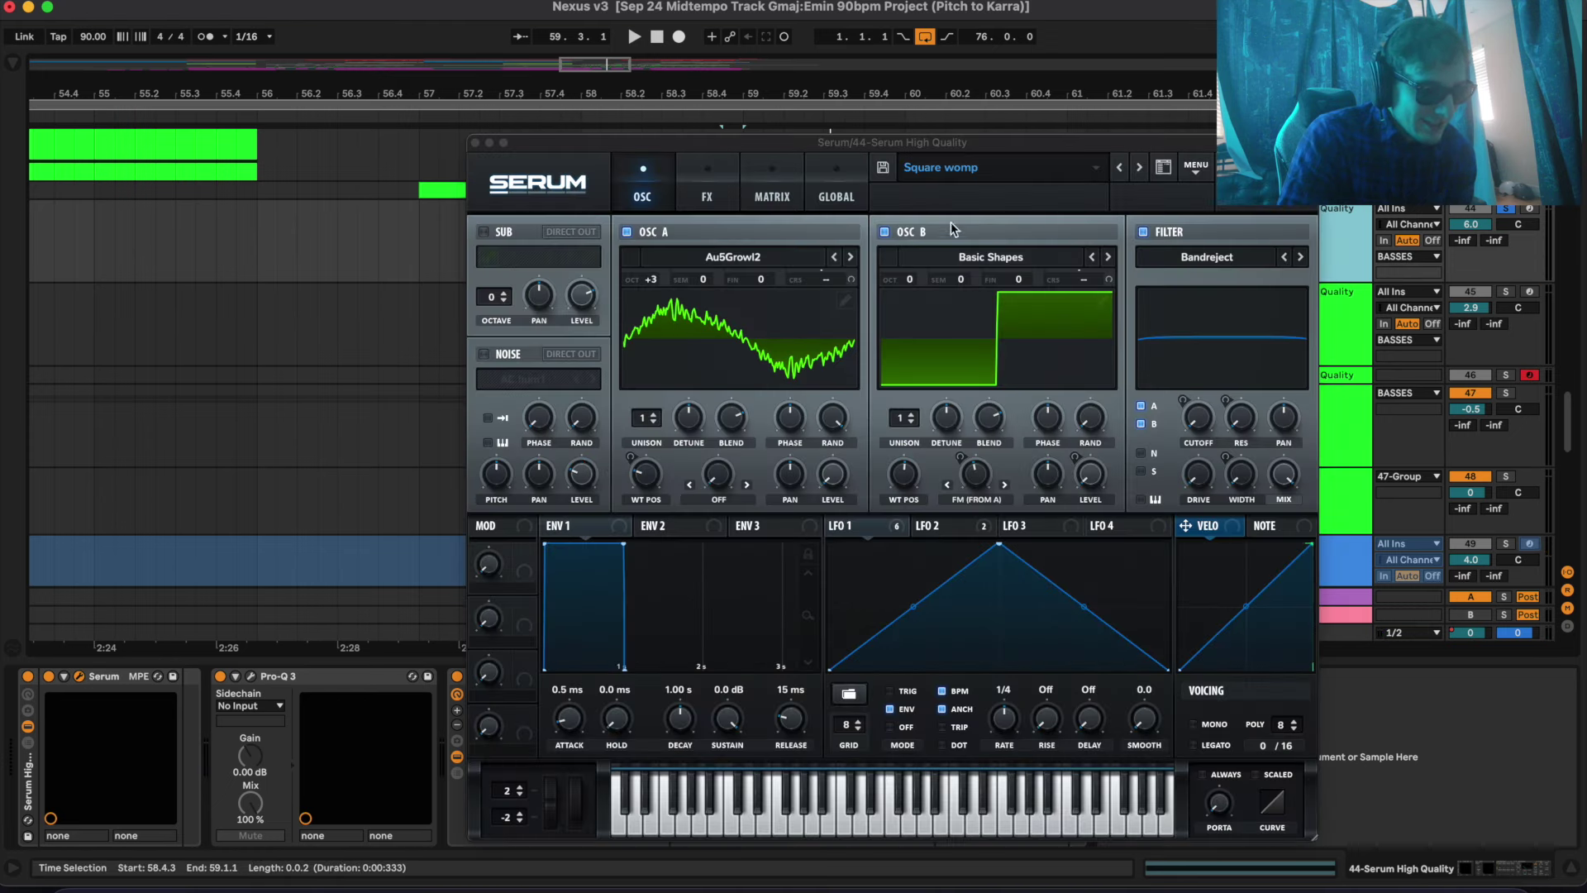
key("space")
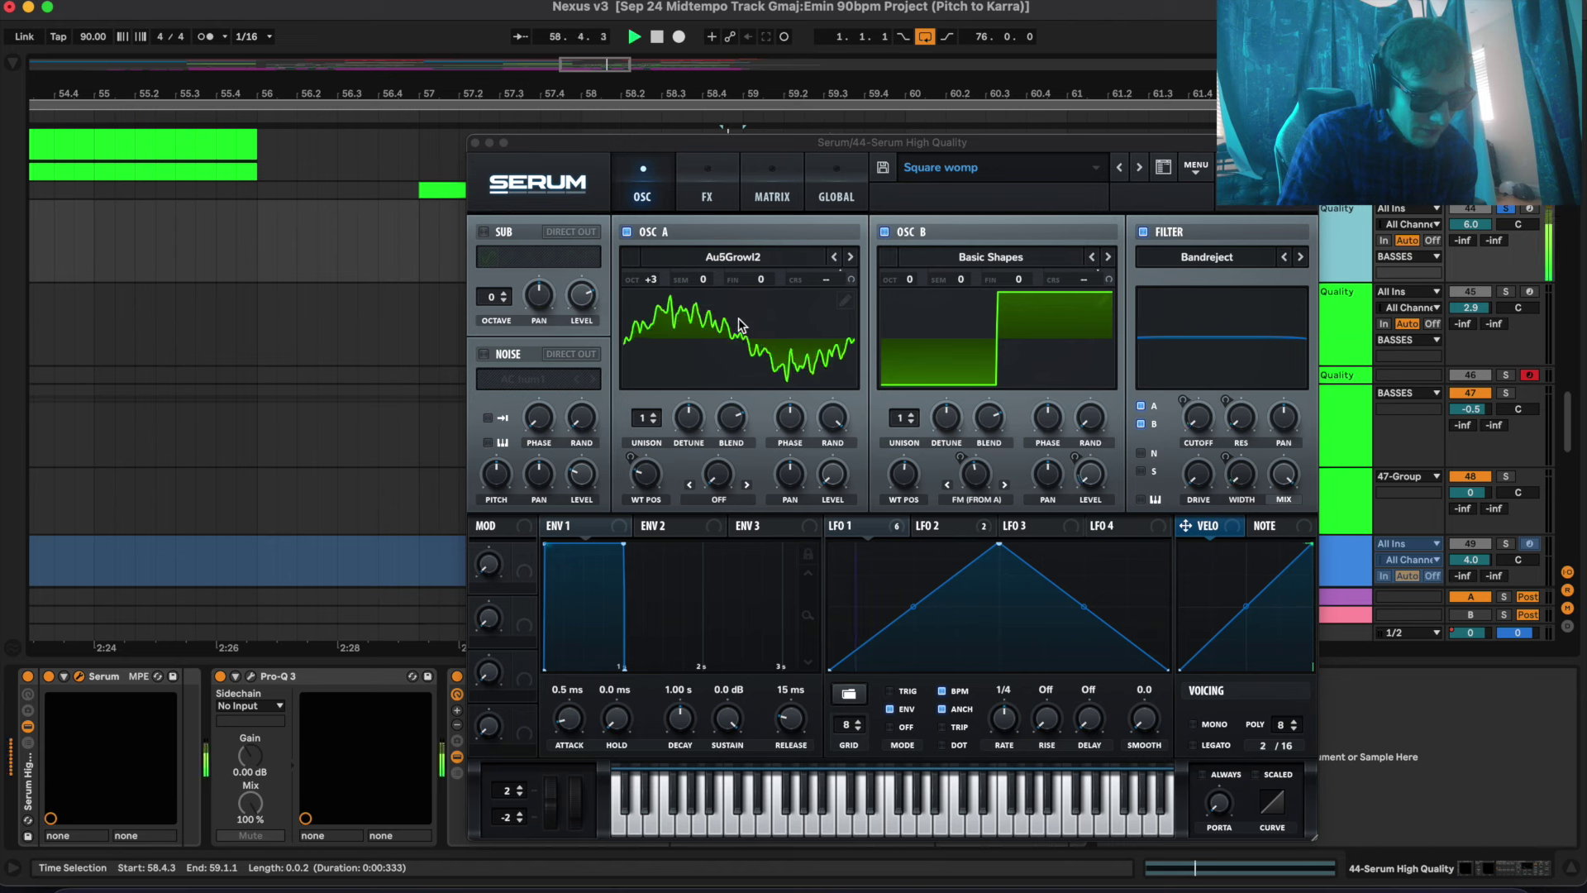
key("space")
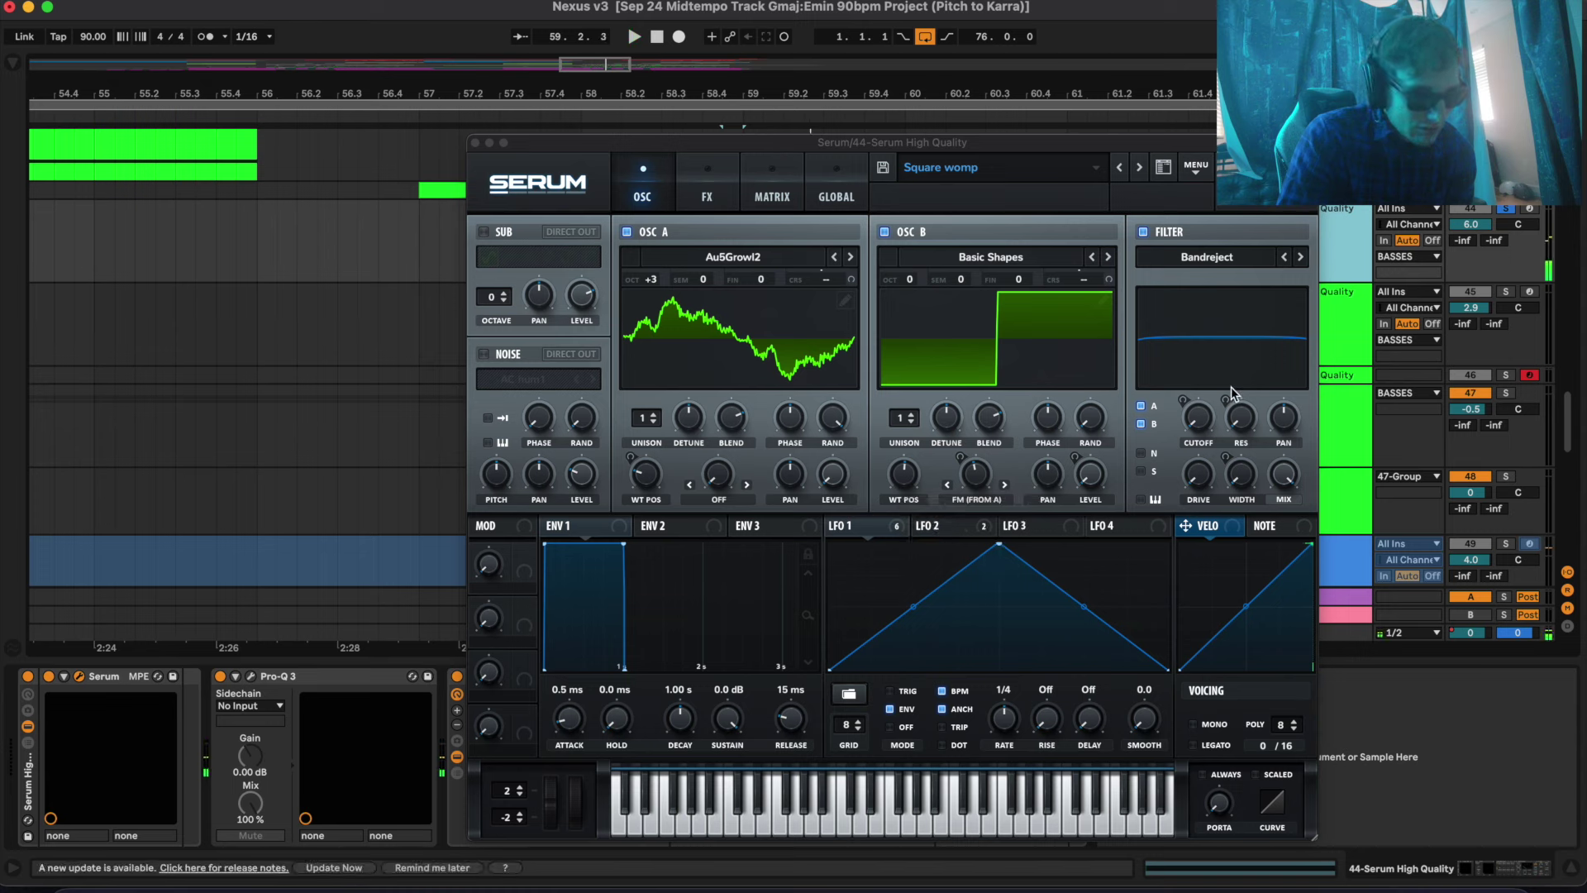
left_click(696, 189)
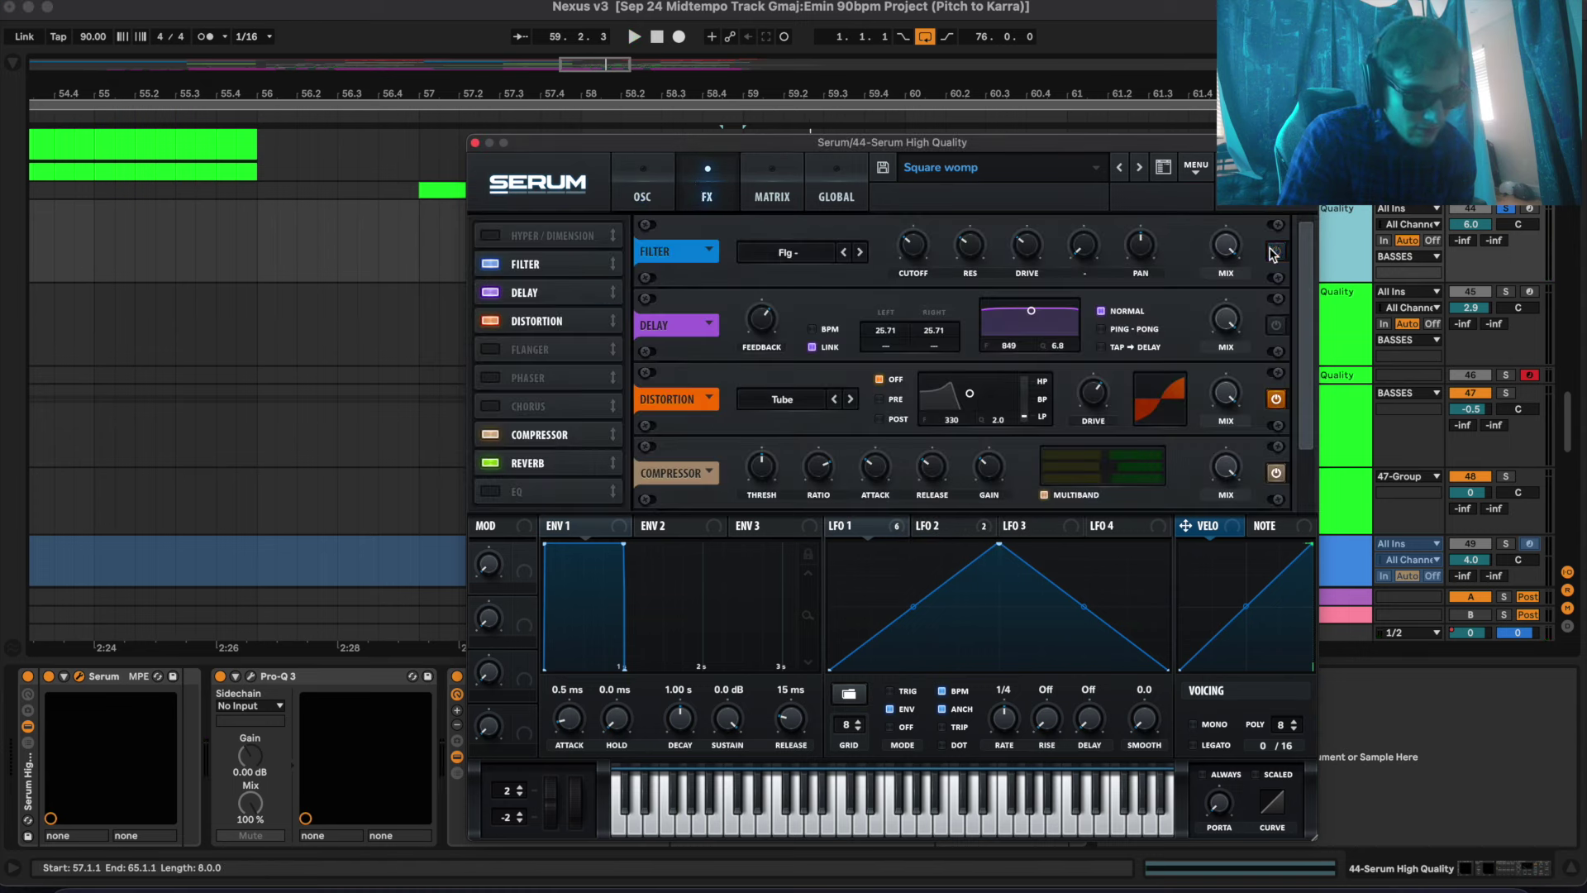
key("space")
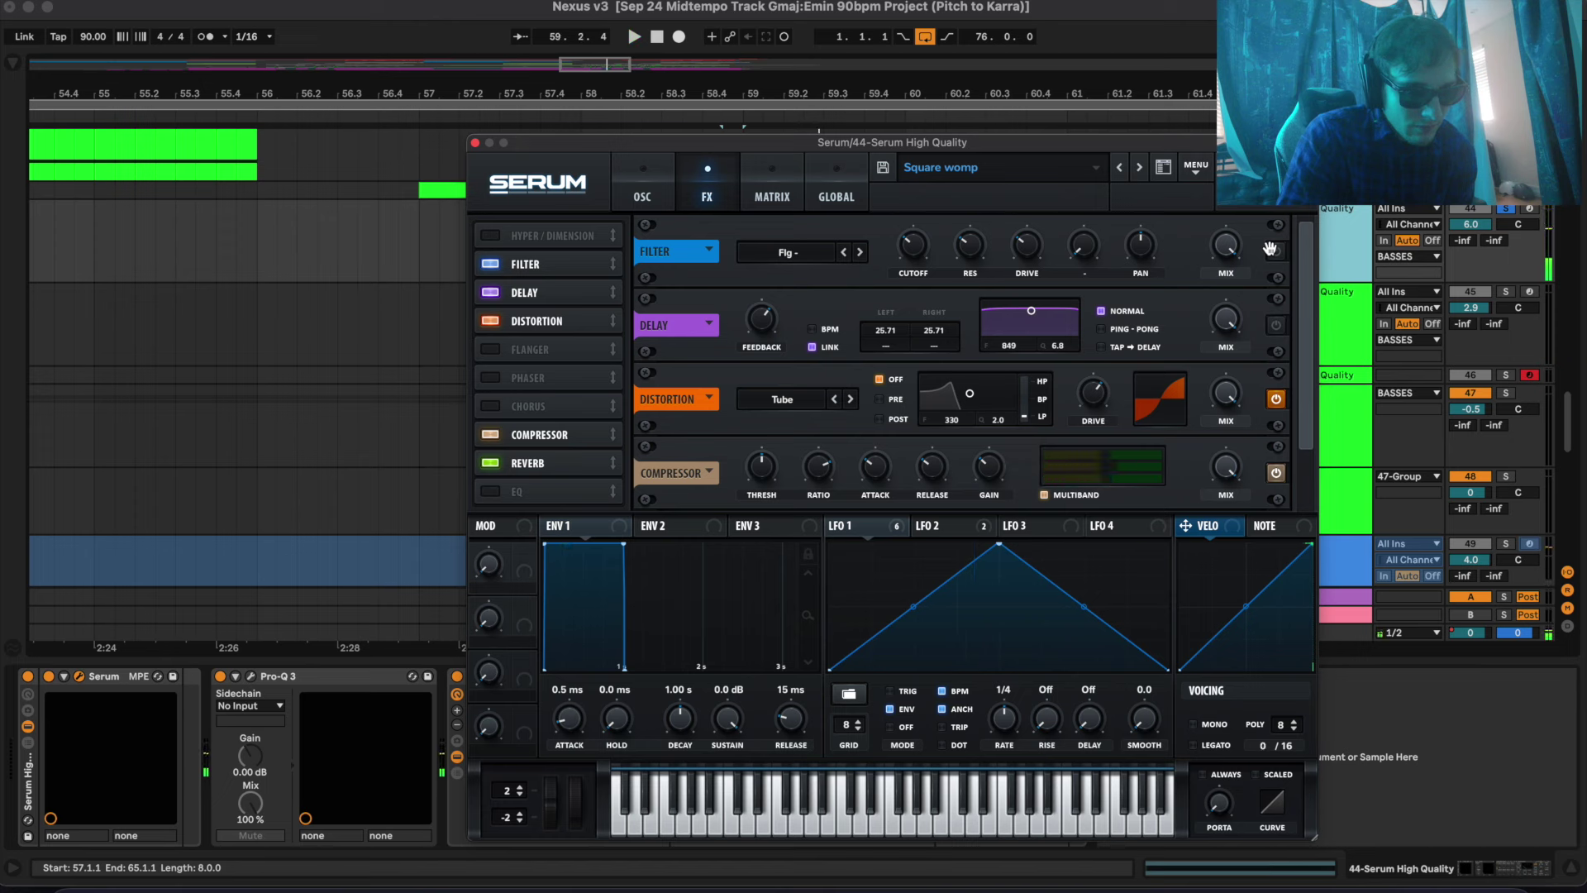